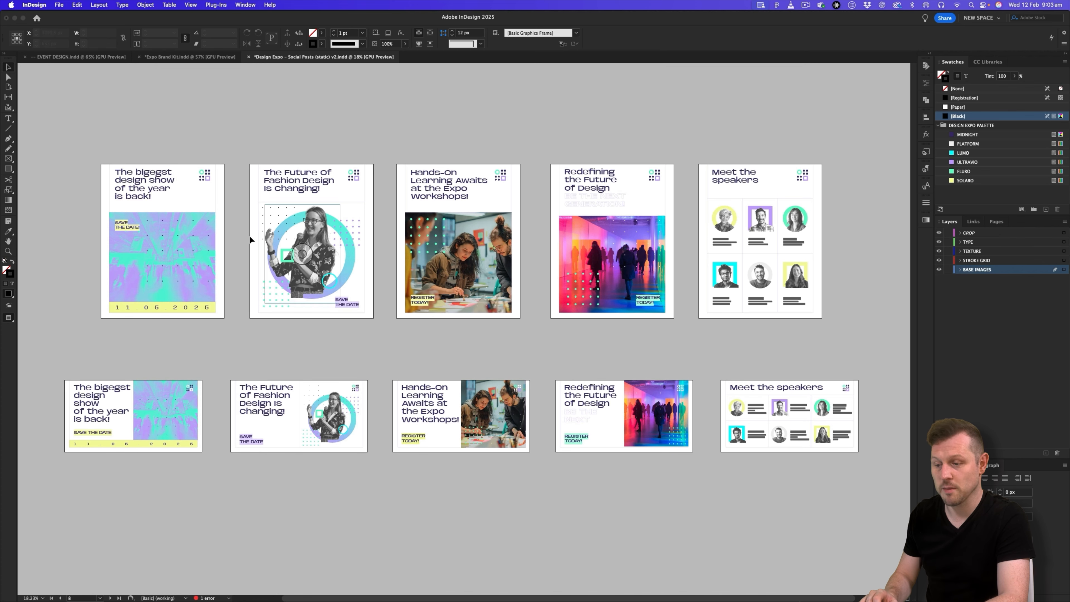
Examine the portrait social posts up close, from the design show announcement through to the Meet the speakers post
key(z)
click(203, 168)
click(213, 157)
drag(268, 226, 487, 211)
drag(789, 221, 292, 226)
key(shift+Page_Down)
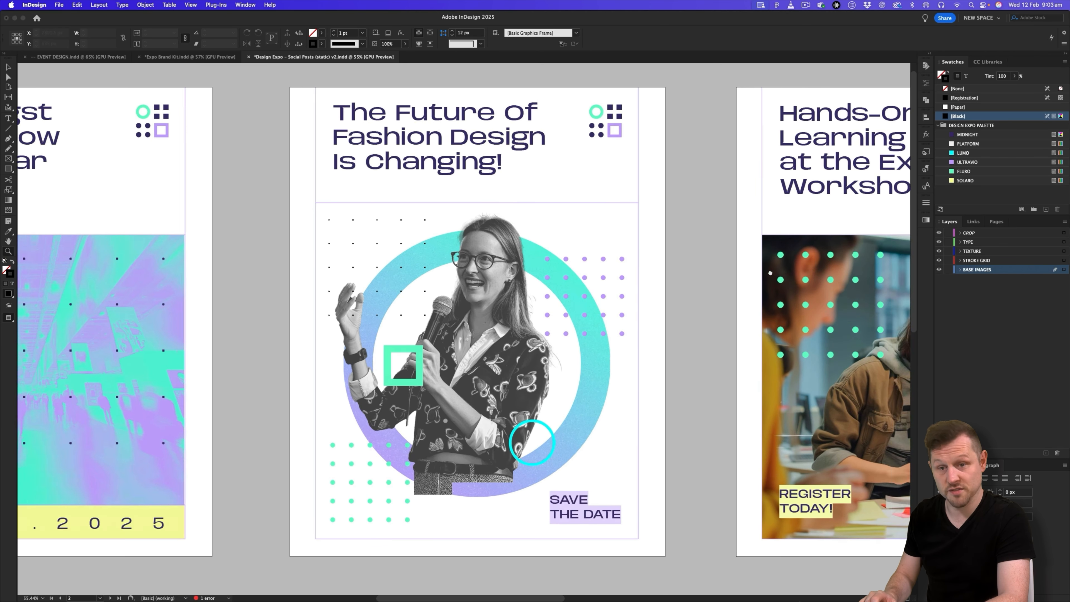
key(shift+Page_Down)
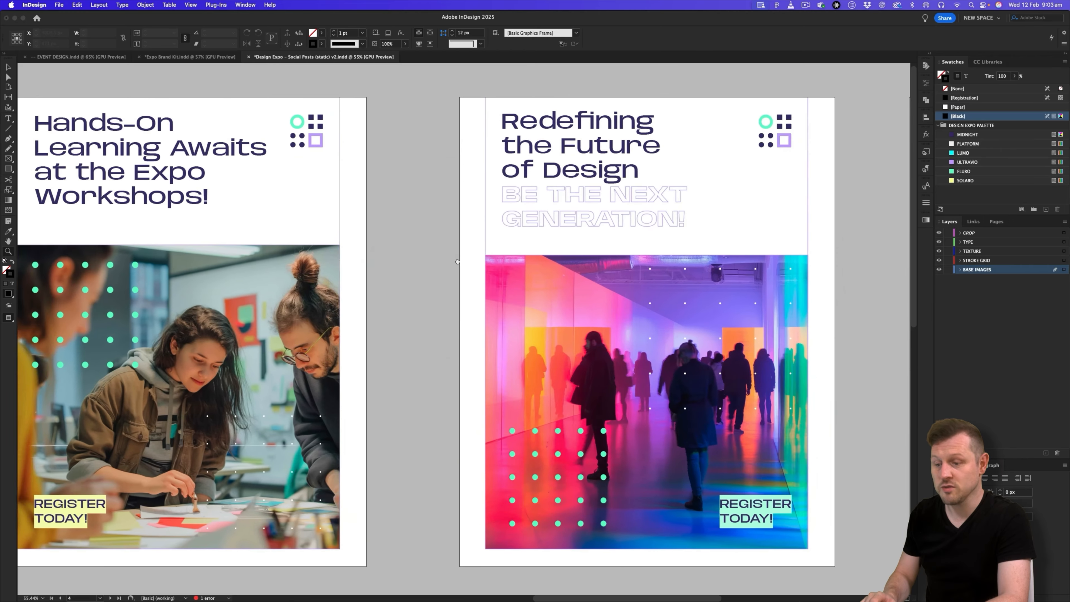
drag(805, 252, 489, 253)
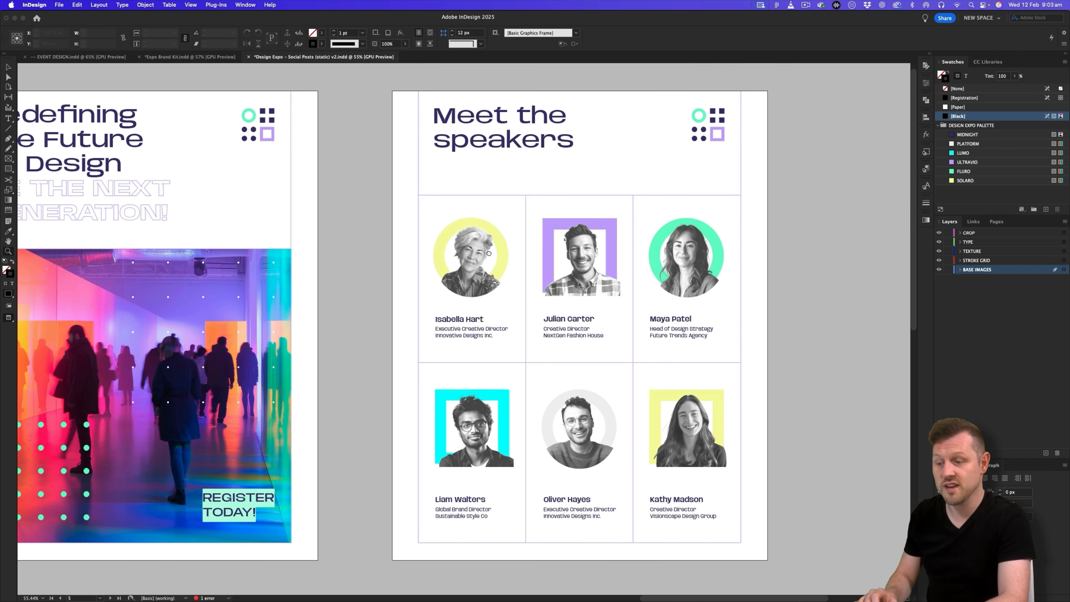
Examine the landscape versions of the social posts up close, including the Meet the speakers layout
scroll(674, 295, down, 10)
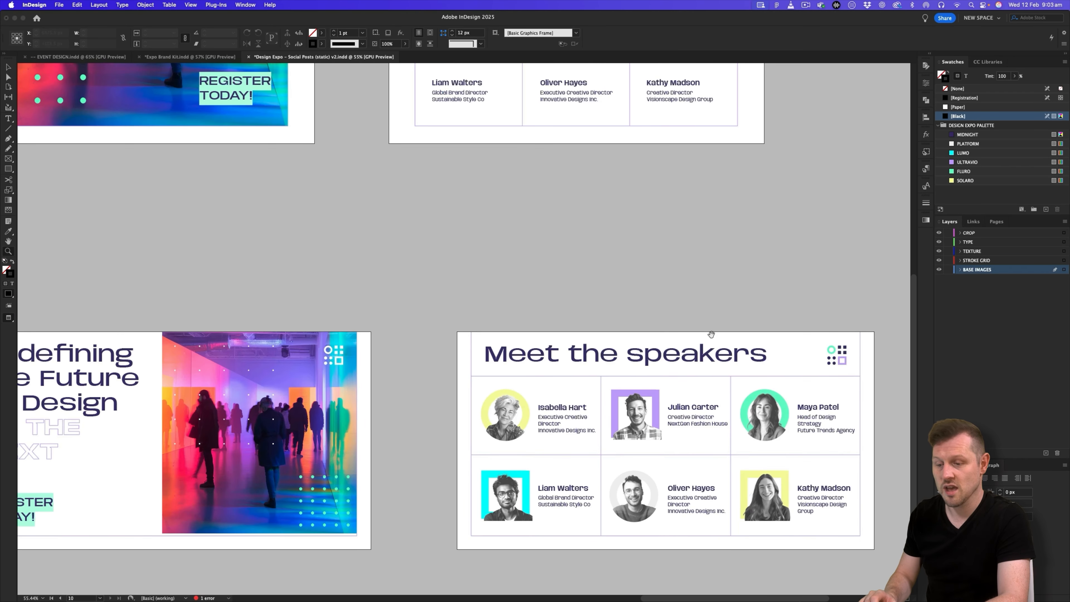
drag(327, 340, 694, 328)
drag(246, 365, 717, 370)
drag(274, 376, 748, 379)
drag(646, 362, 429, 355)
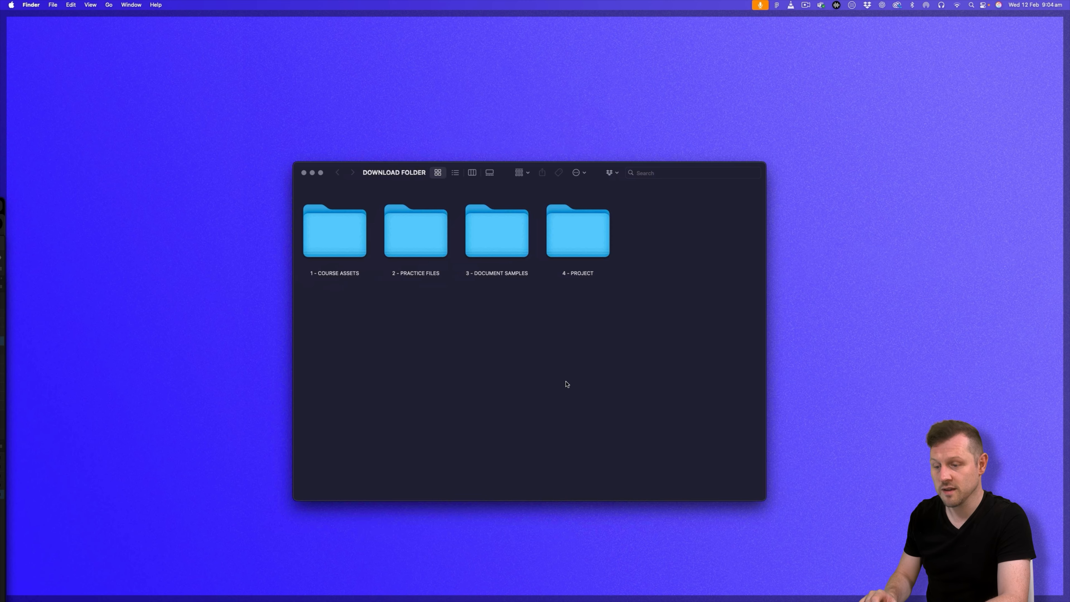
In Finder, open the 4 - PROJECT folder, its DESIGN EXPO folder and the 2 - EVENT PUBLICATION DESIGN folder
click(576, 245)
double_click(591, 231)
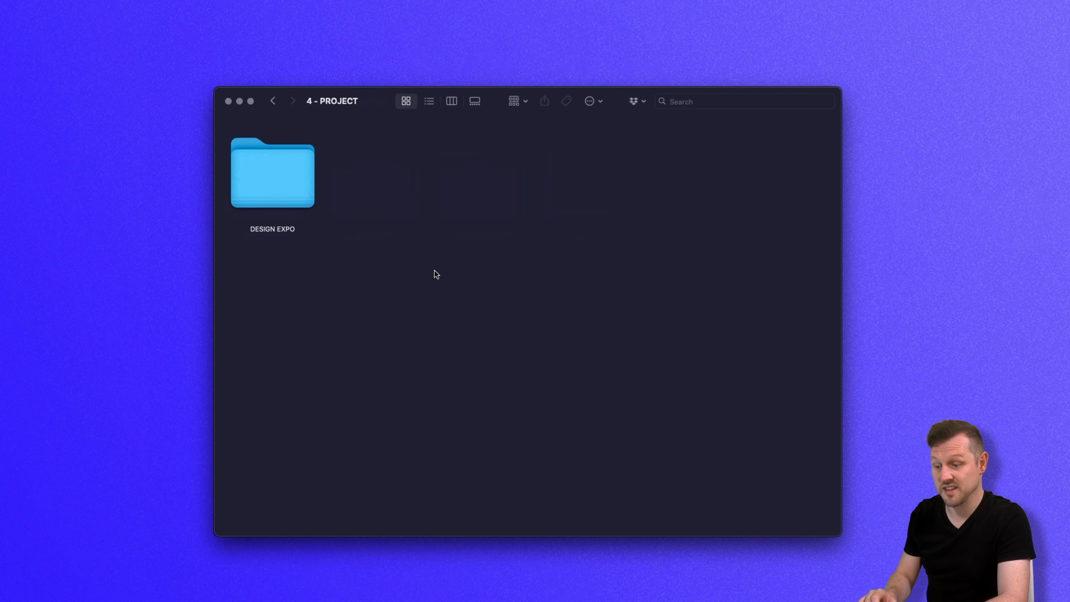
double_click(275, 193)
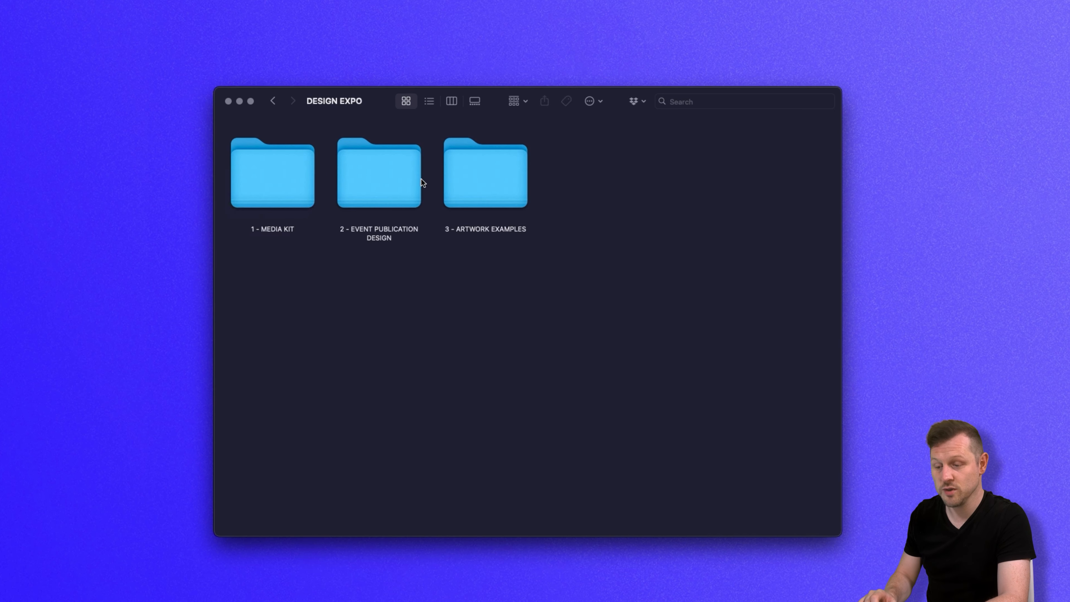
double_click(395, 180)
click(266, 190)
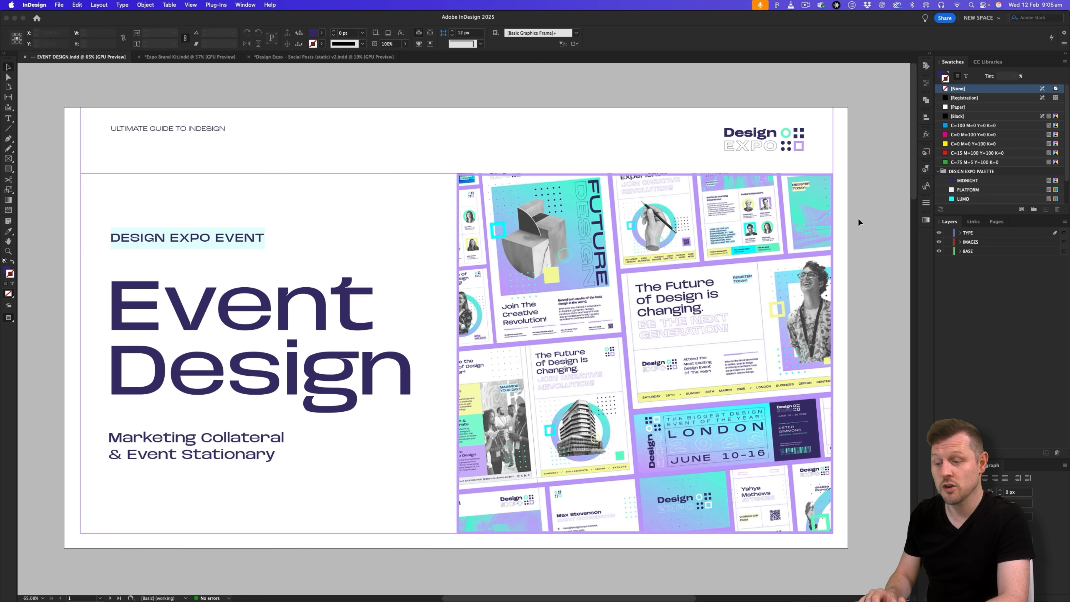
From the Marketing Collateral page of EVENT DESIGN, open the first static social post's linked source document and view its posts
scroll(858, 218, down, 12)
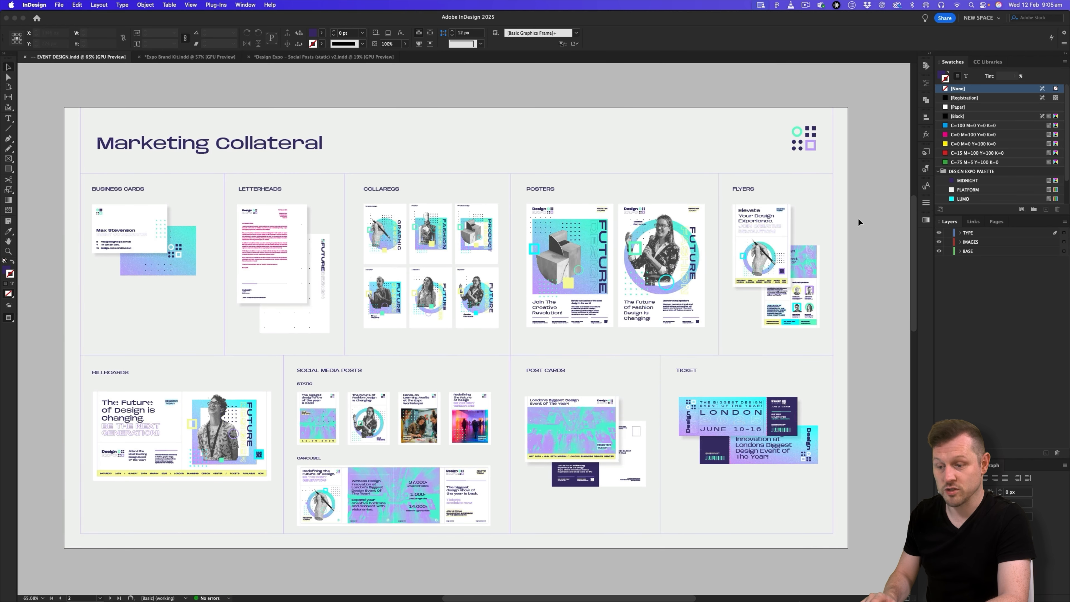
scroll(857, 218, down, 1)
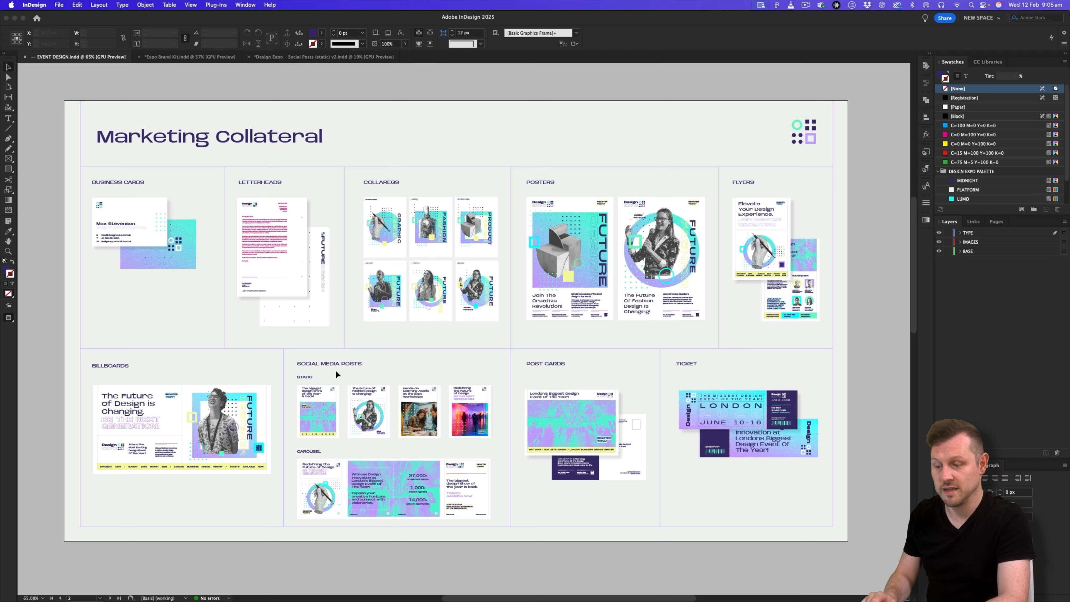
click(317, 410)
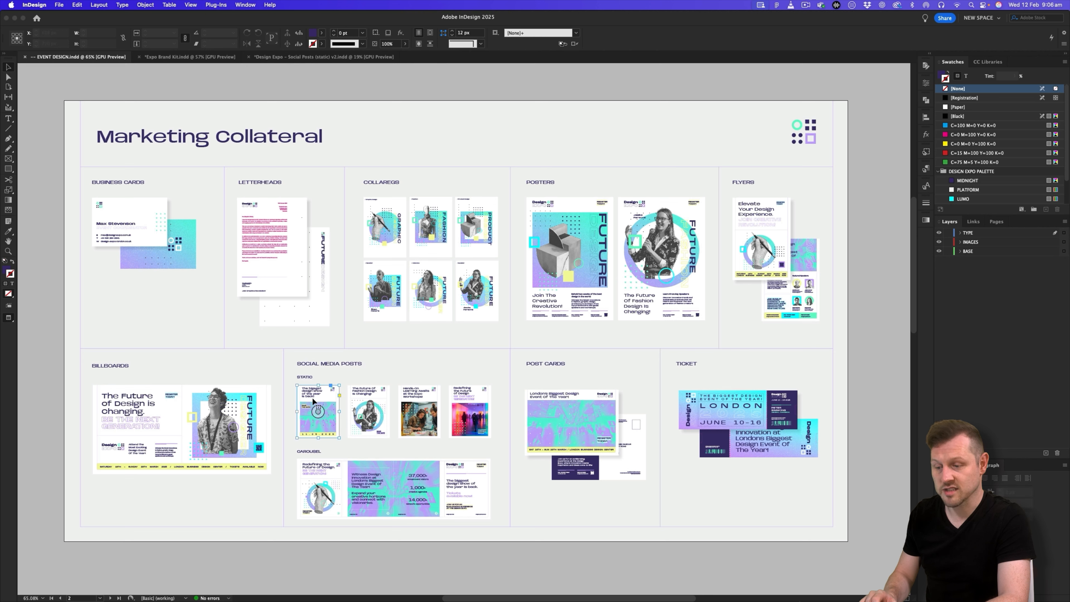
click(974, 221)
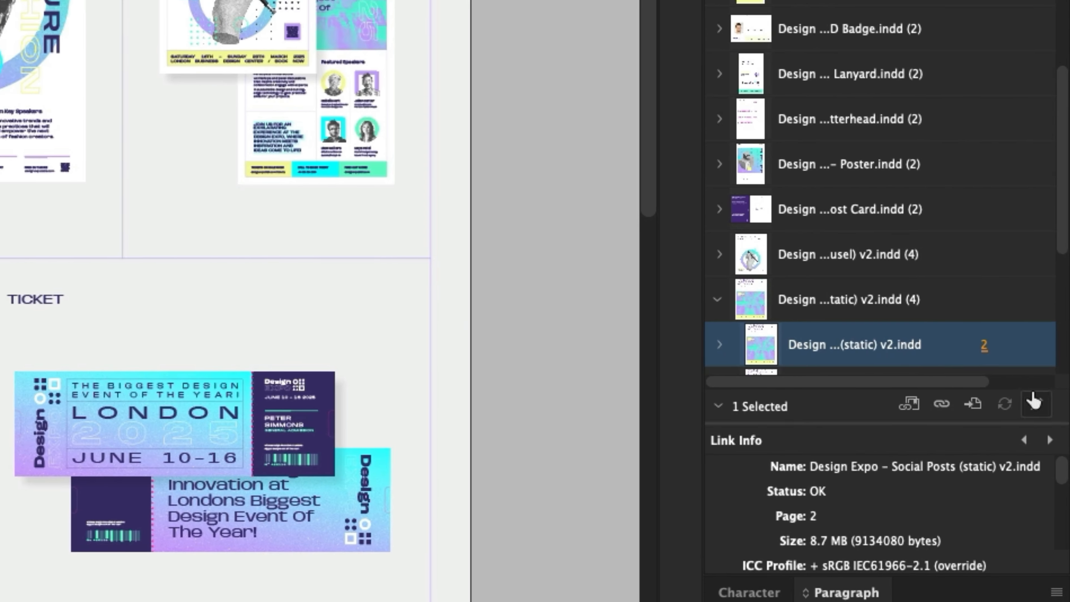
click(1036, 404)
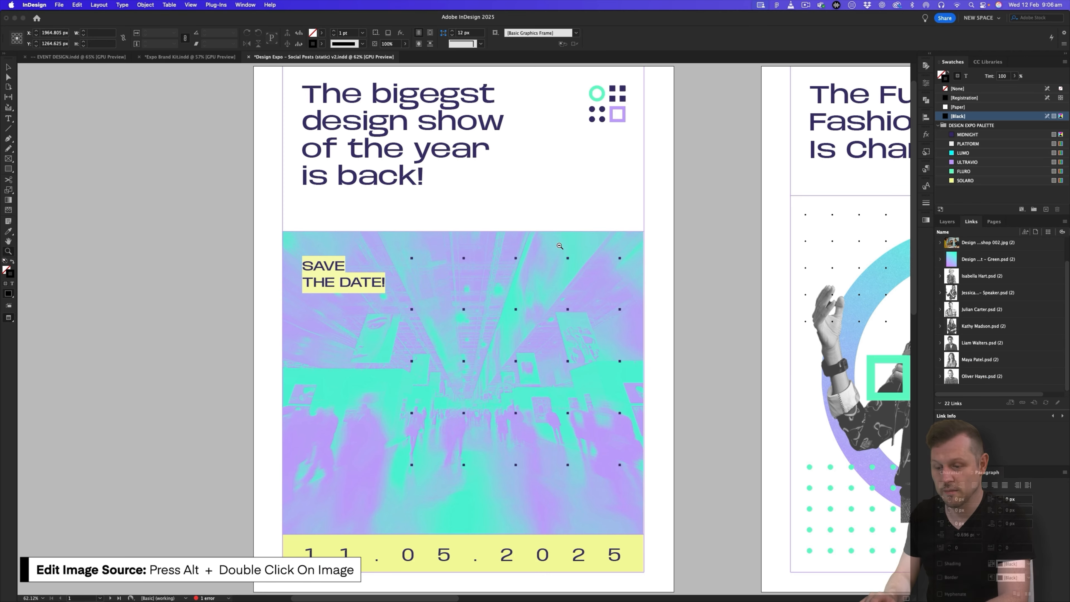
scroll(400, 236, down, 5)
scroll(421, 236, right, 6)
scroll(465, 234, down, 4)
scroll(465, 234, up, 1)
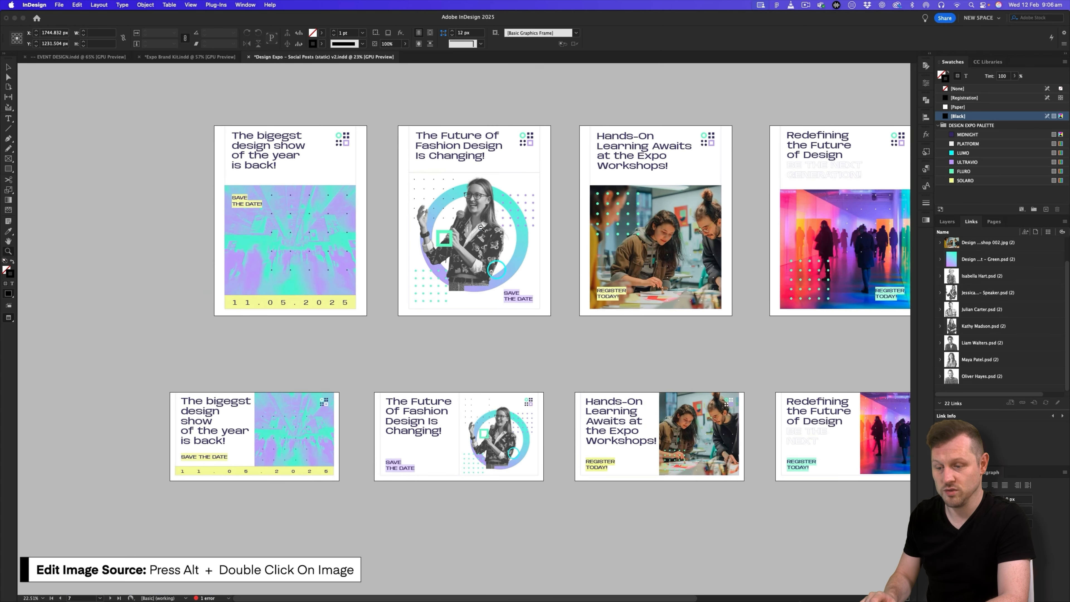
scroll(442, 230, right, 4)
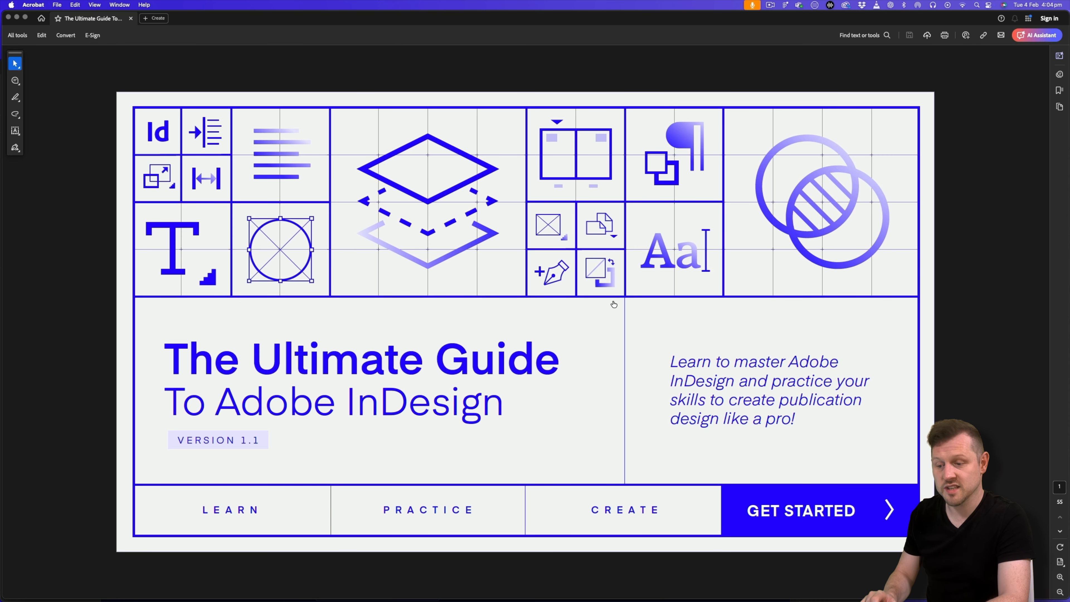
In the course guide PDF in Acrobat, go to the Before You Begin page and open the course fonts download link
click(782, 500)
click(429, 228)
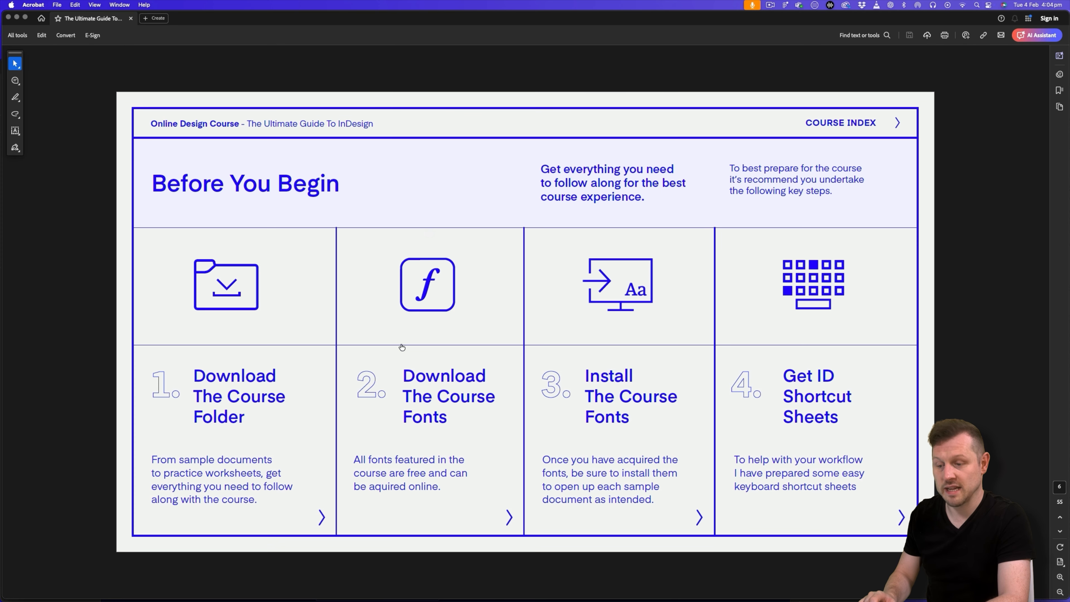
click(434, 400)
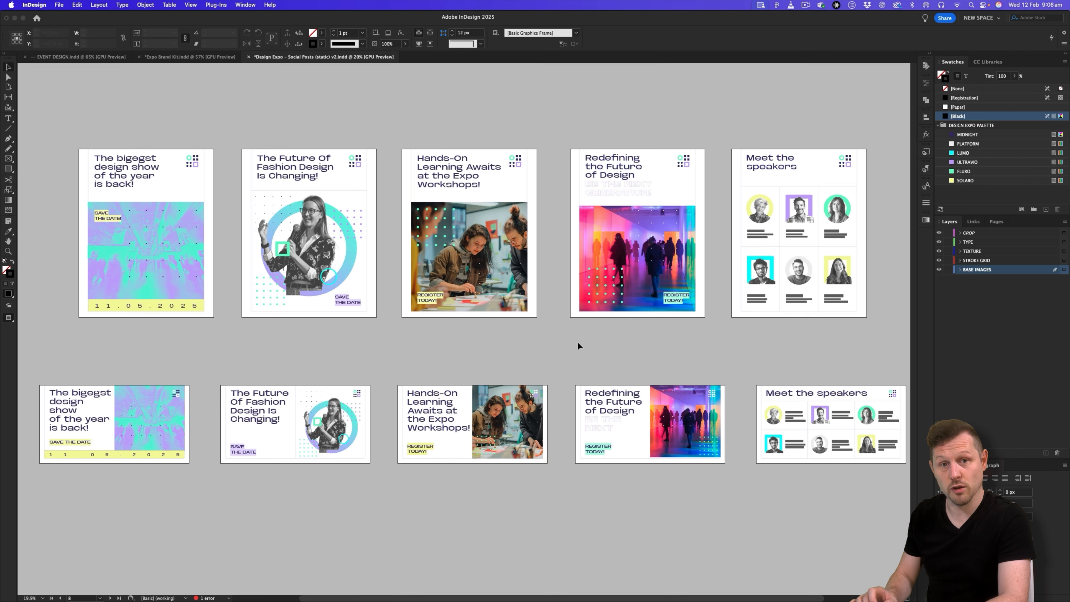
Back in the InDesign social posts document, inspect the row of portrait posts from the first to the speakers post
key(z)
click(80, 231)
drag(184, 203, 203, 201)
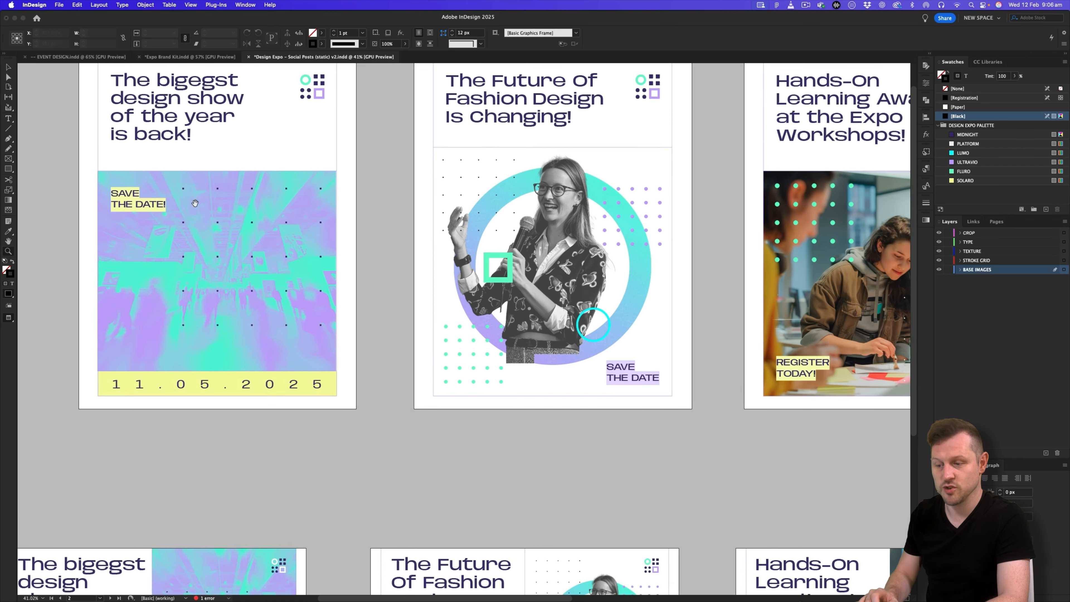
drag(407, 237, 432, 272)
drag(738, 241, 234, 240)
drag(746, 223, 297, 225)
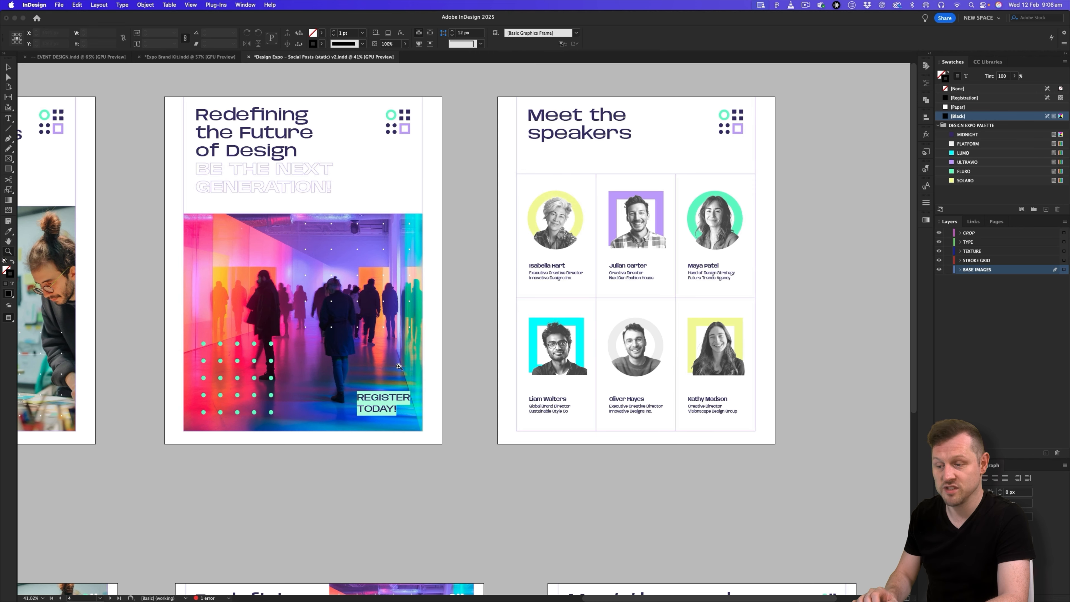
Inspect the row of landscape posts one by one, then return to an overview of both post formats
scroll(353, 470, down, 15)
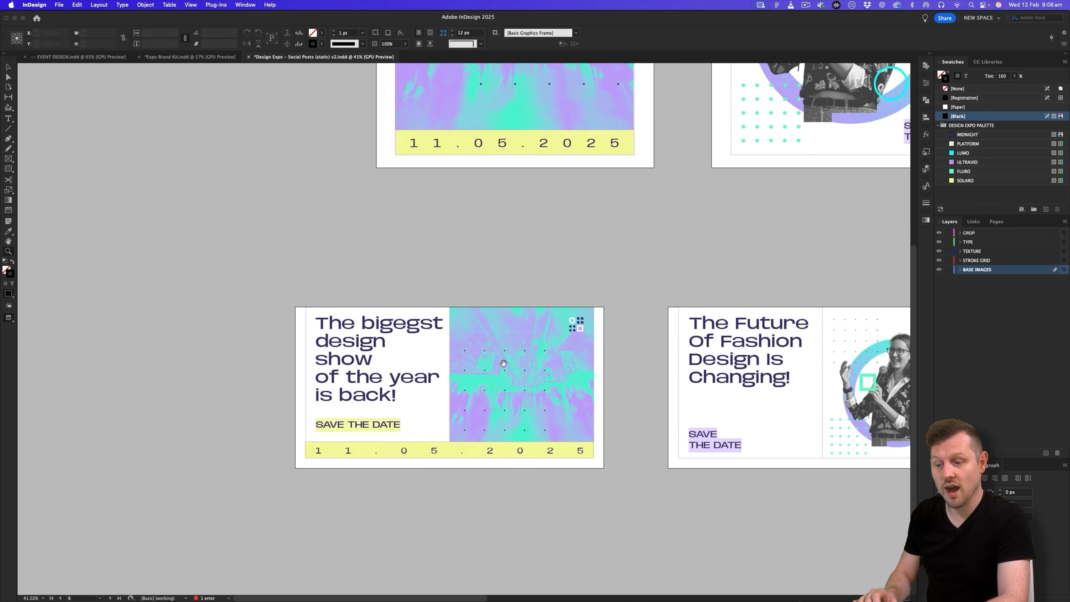
drag(472, 361, 502, 361)
scroll(502, 361, down, 1)
scroll(503, 361, right, 6)
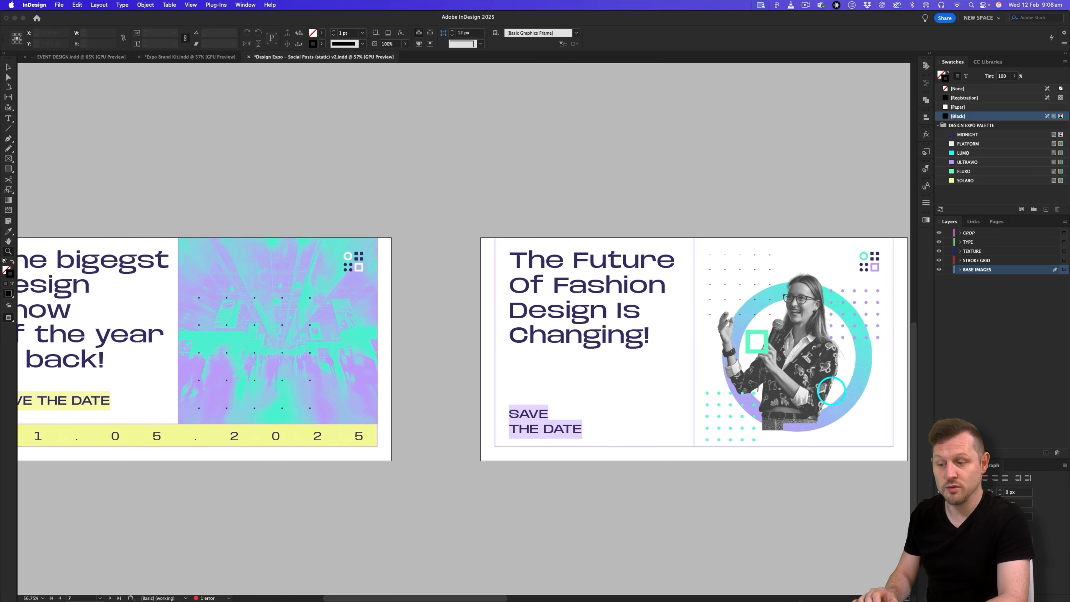
scroll(803, 336, right, 20)
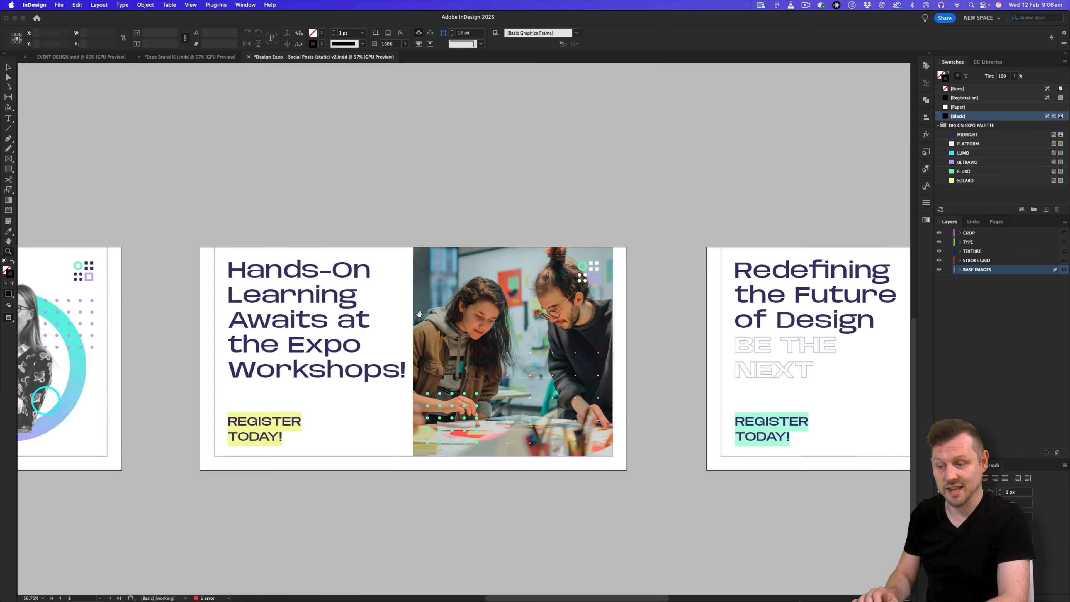
drag(339, 315, 290, 315)
drag(795, 318, 458, 320)
drag(860, 315, 573, 323)
drag(593, 270, 415, 309)
scroll(517, 304, right, 3)
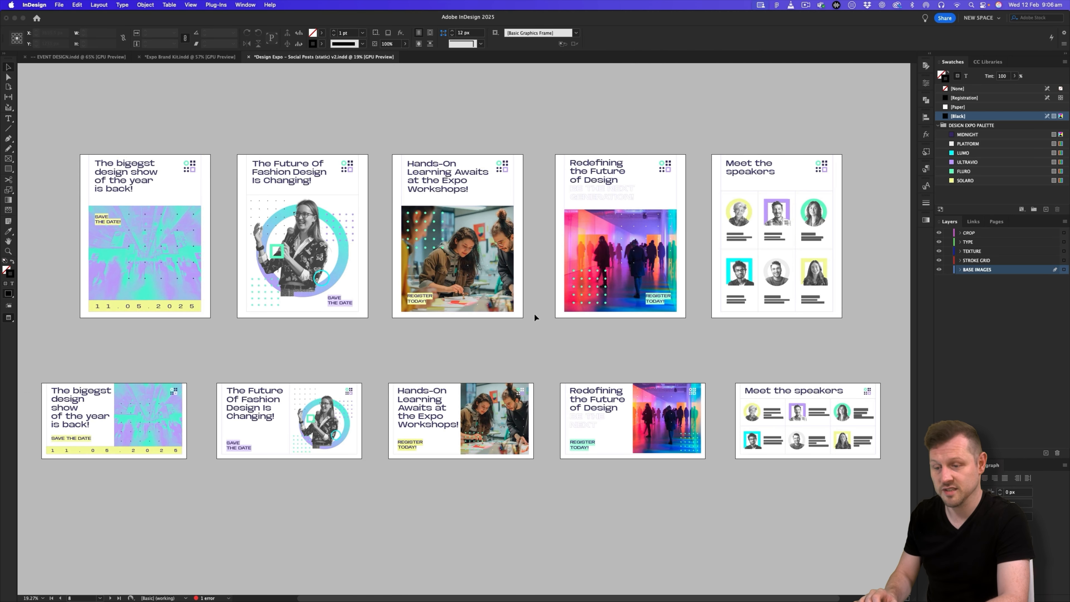
click(548, 345)
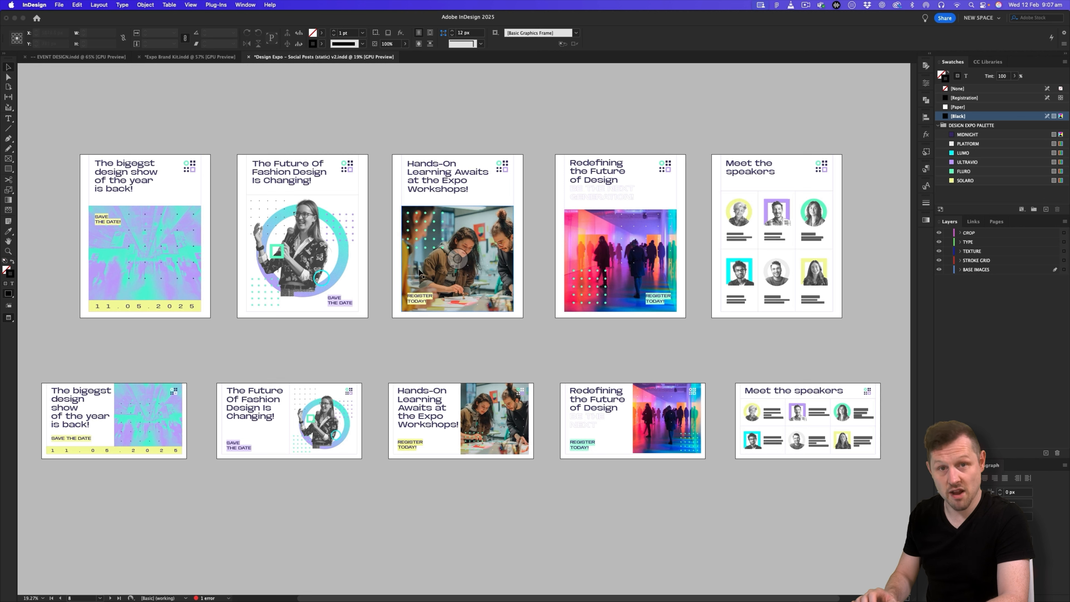
Switch from Preview to Normal screen mode and inspect the guides, baseline grid and frames across the portrait posts
key(w)
key(z)
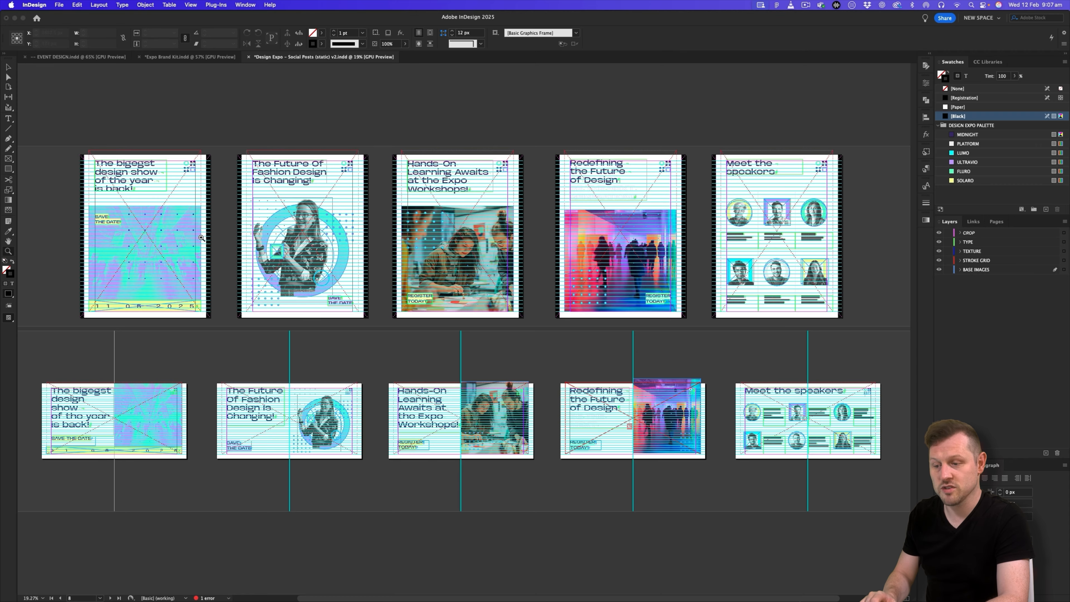
drag(80, 222, 390, 234)
scroll(390, 235, up, 1)
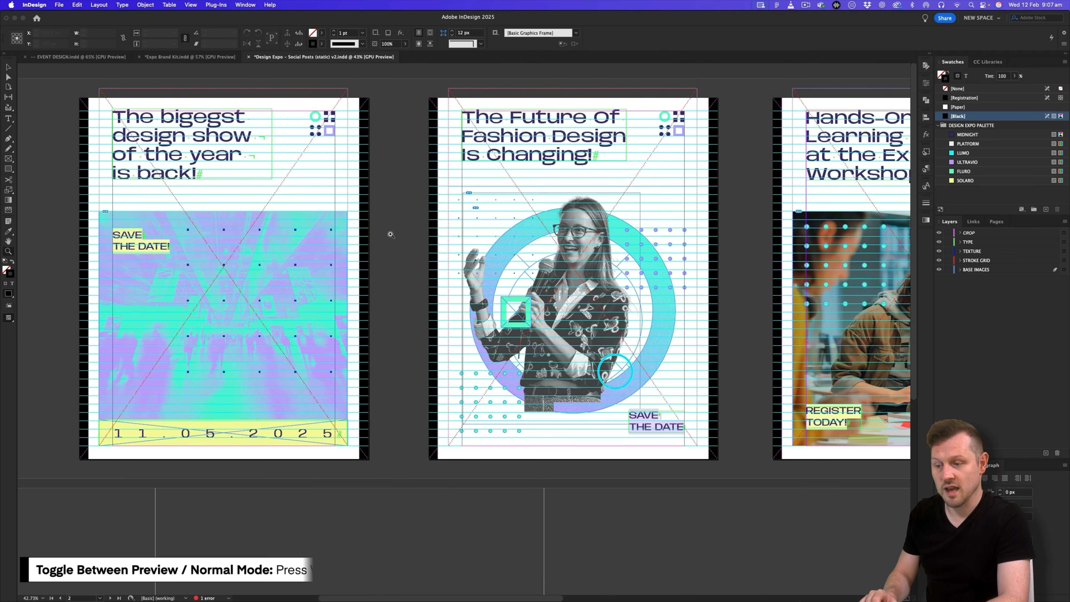
scroll(645, 240, right, 5)
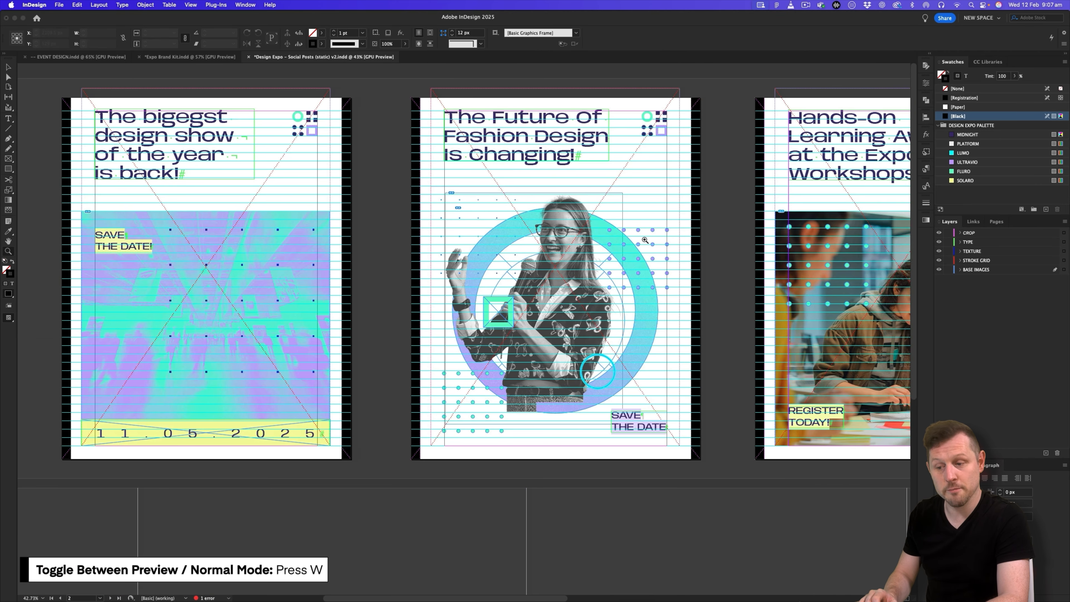
scroll(645, 239, right, 15)
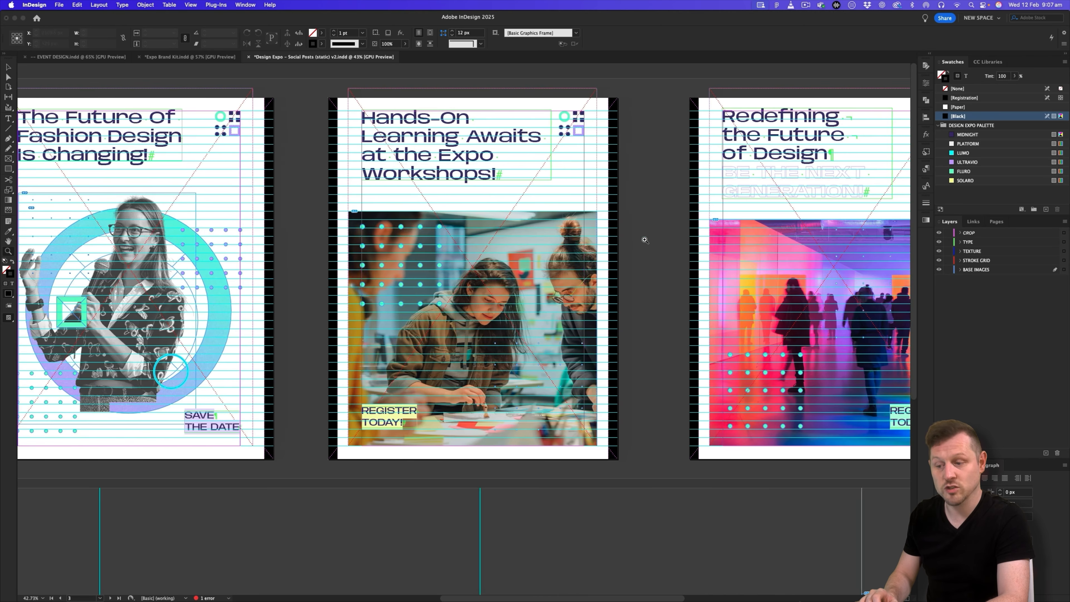
scroll(645, 239, right, 6)
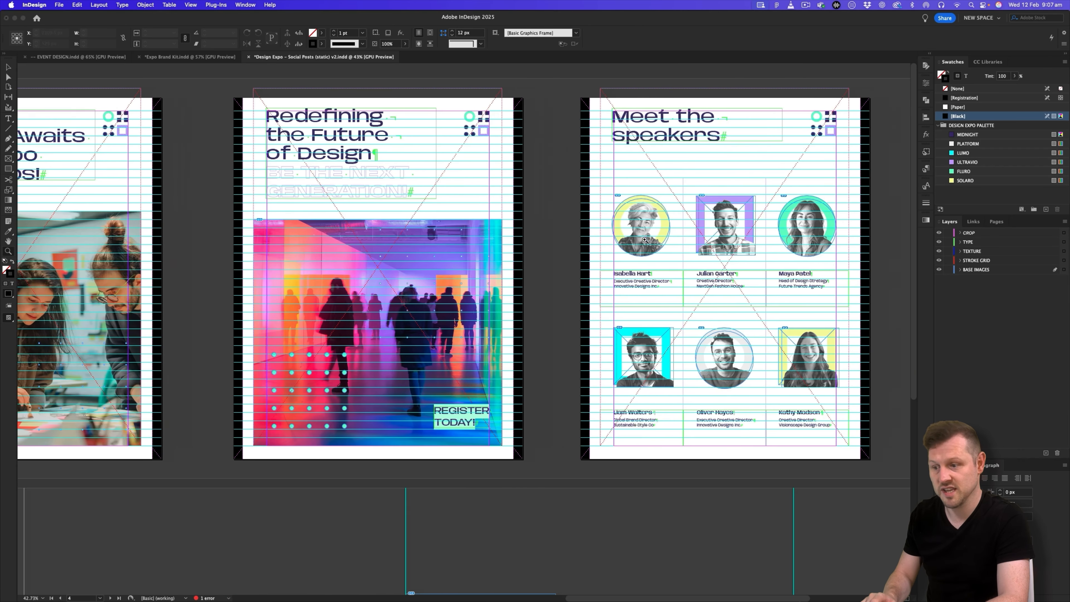
scroll(645, 239, left, 6)
scroll(645, 239, left, 20)
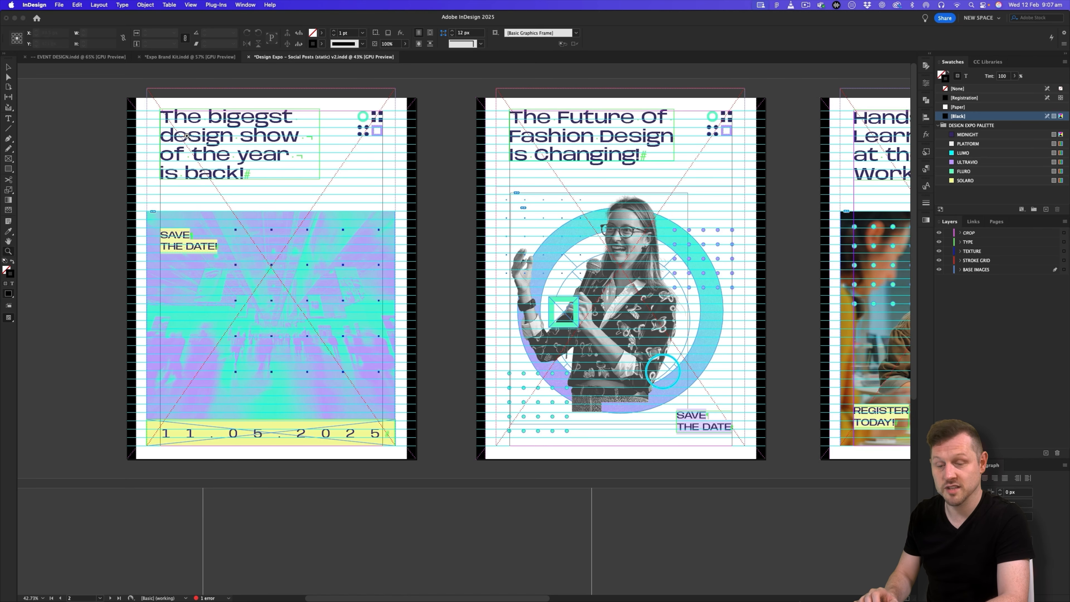
Compare the first portrait post with the CROP layer hidden and shown, in both Normal and Preview screen modes
key(v)
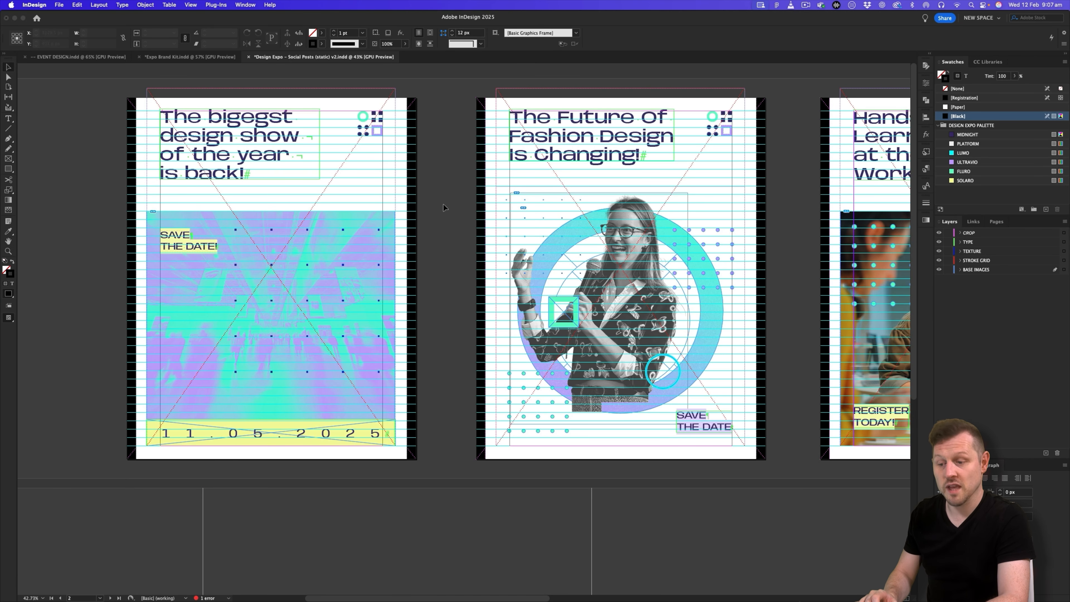
key(z)
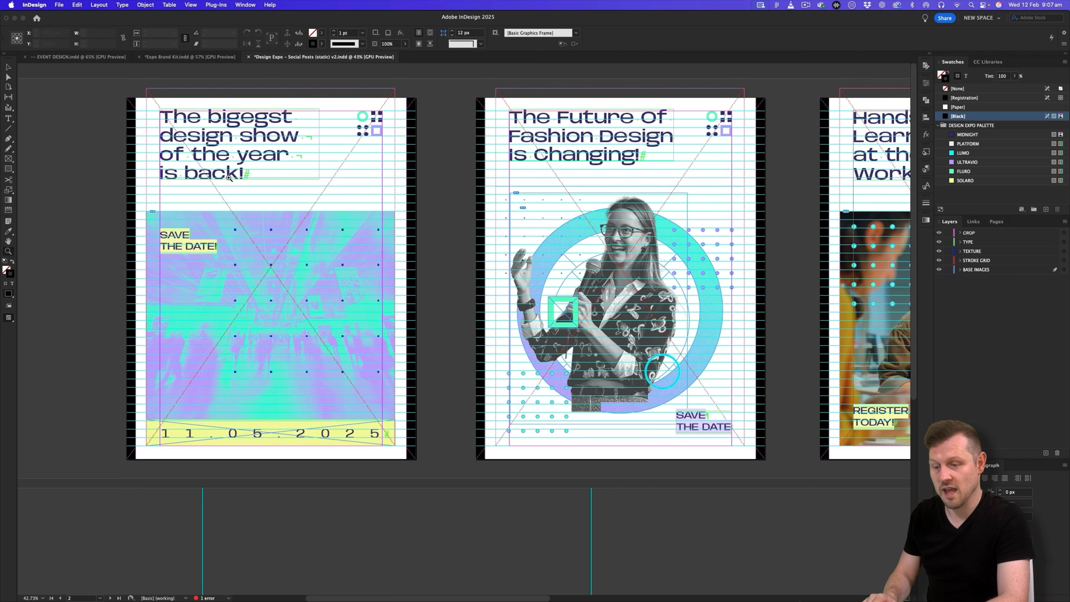
drag(230, 178, 251, 196)
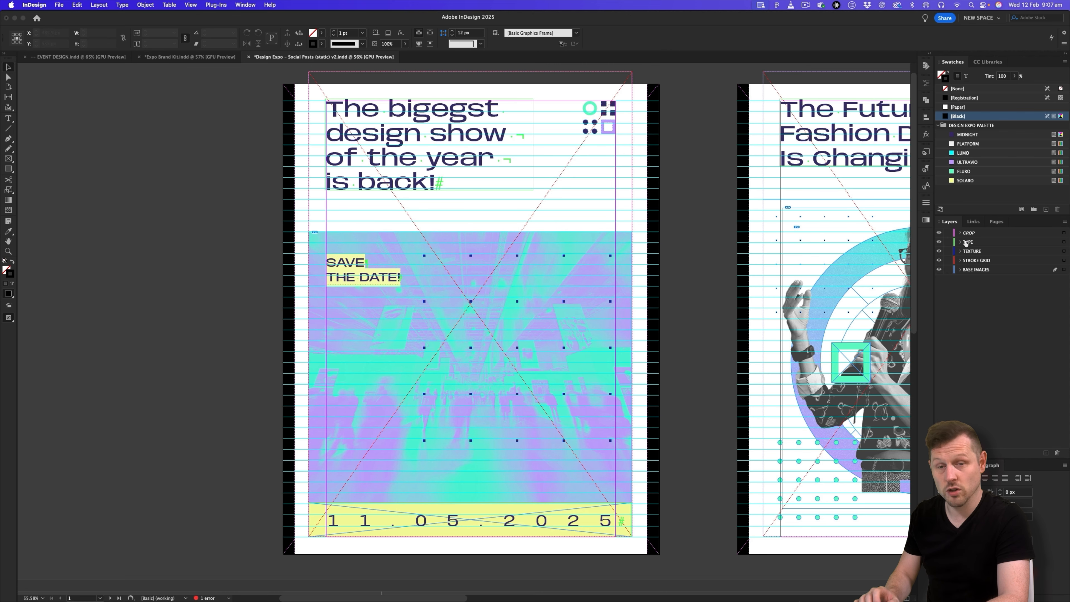
click(940, 233)
click(940, 233)
click(939, 233)
click(939, 233)
key(w)
click(939, 233)
key(w)
click(939, 233)
click(940, 233)
click(939, 233)
key(w)
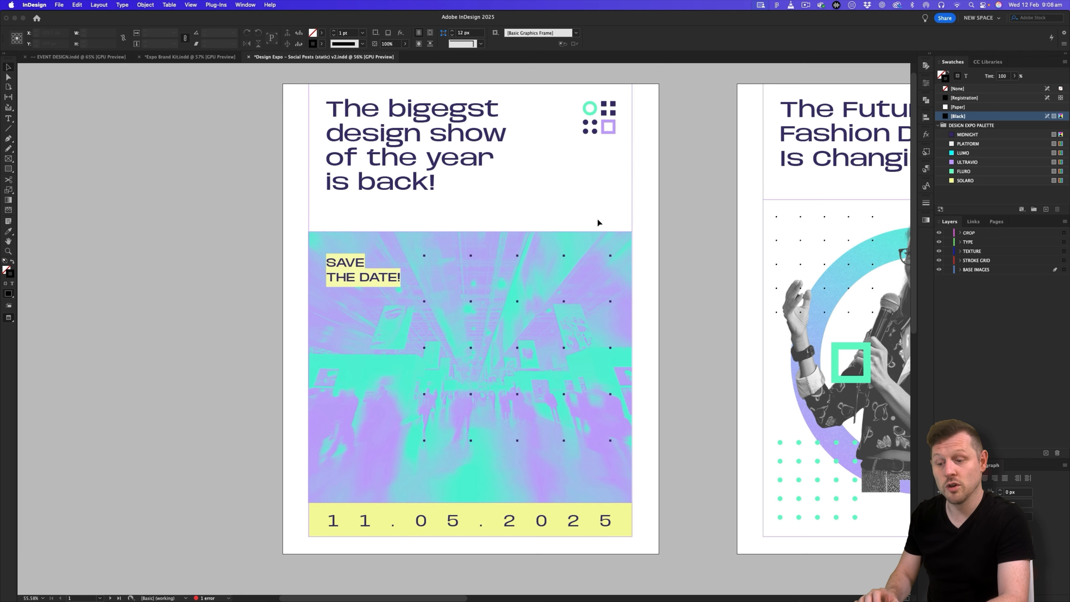
key(w)
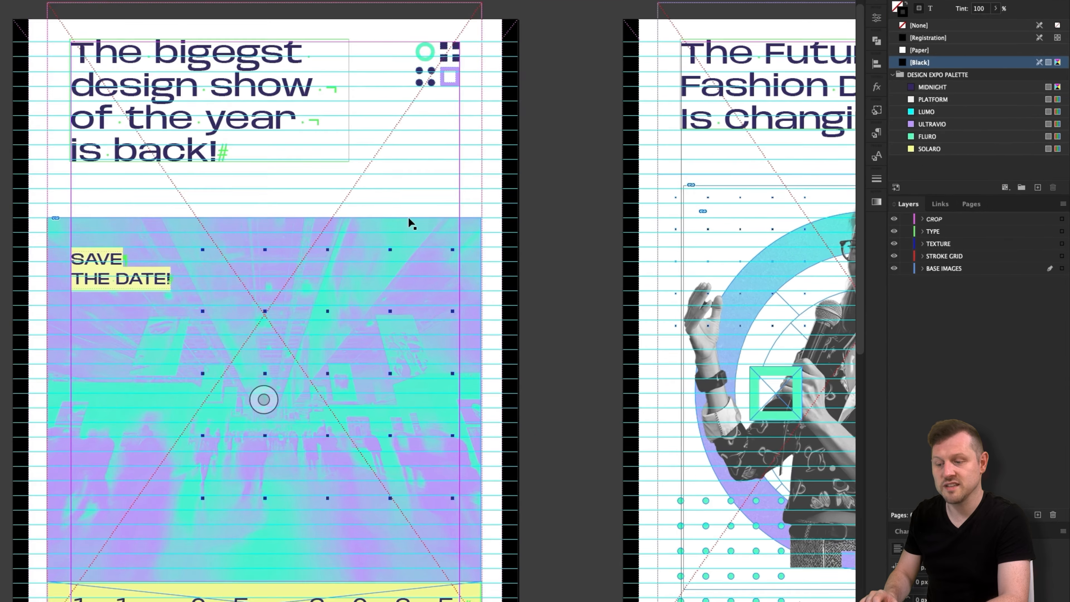
In Preview mode, review the document's paragraph, character and object styles, including the LABEL group, and return to the overview of both post formats
key(w)
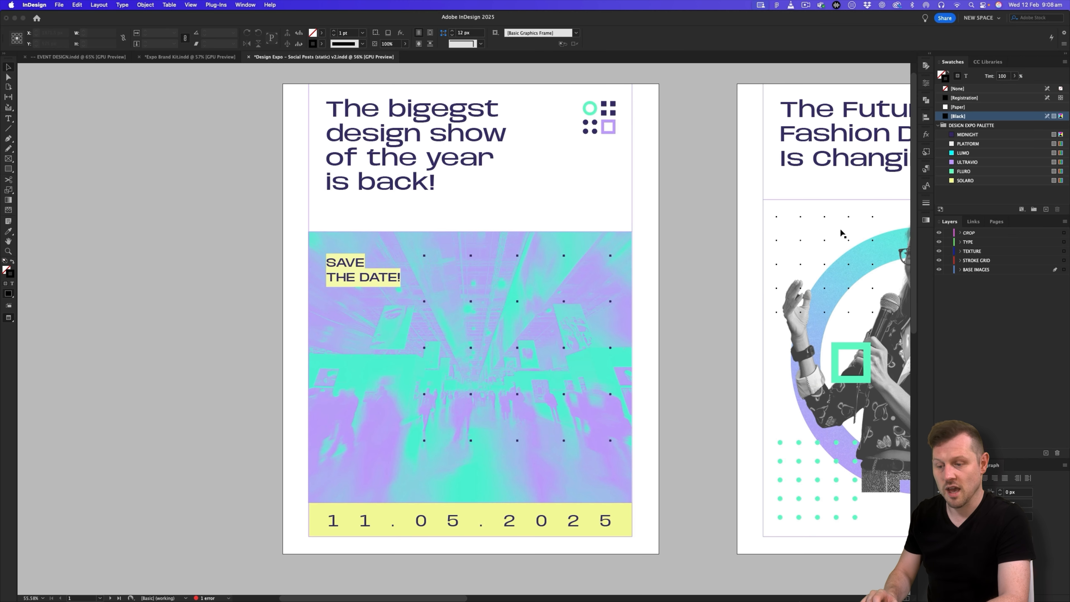
click(924, 169)
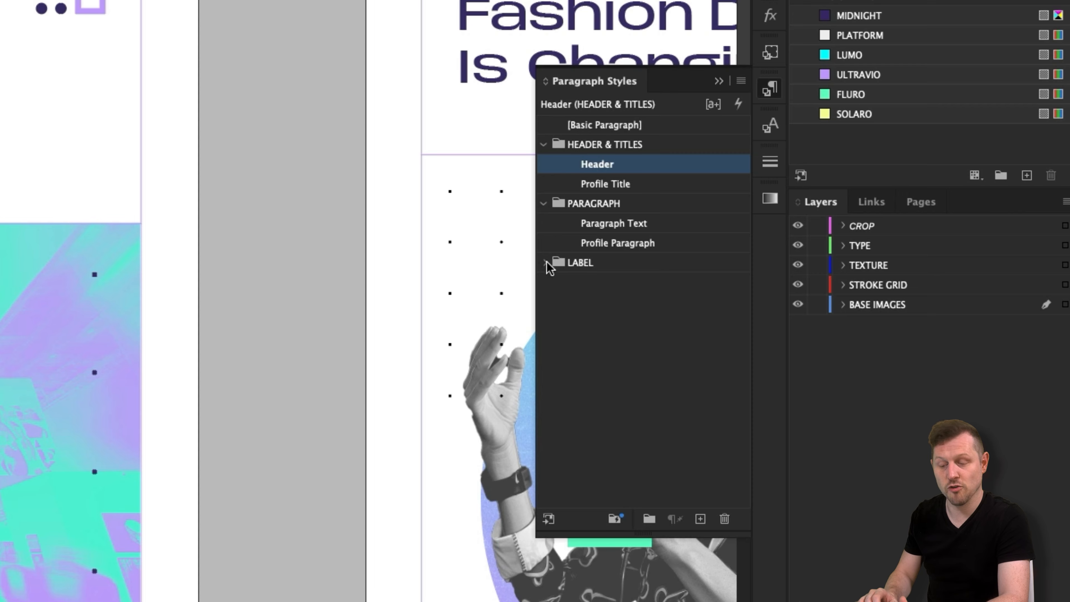
click(546, 263)
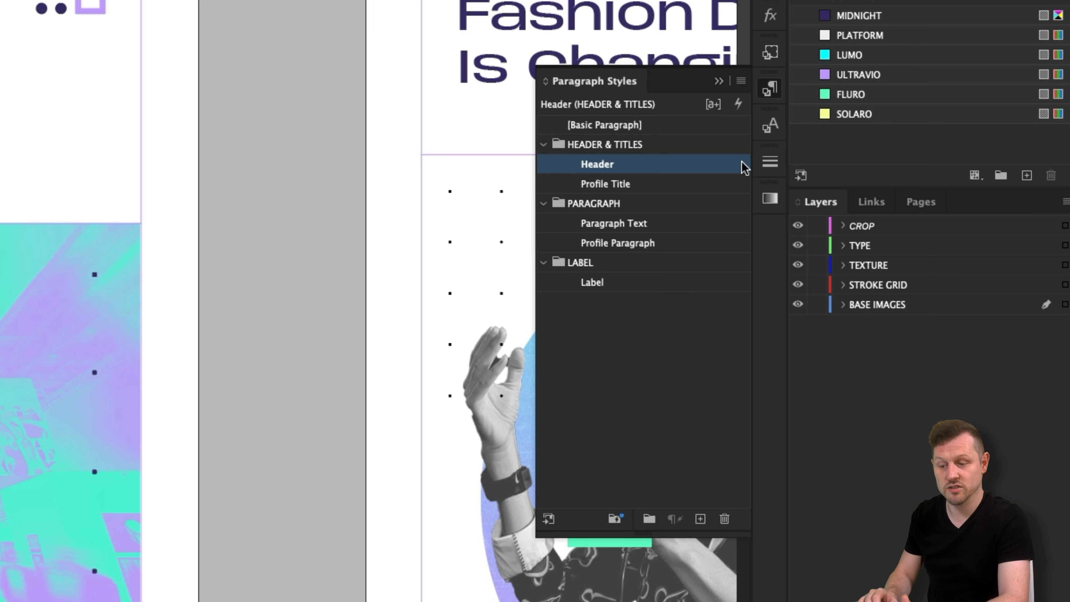
click(770, 125)
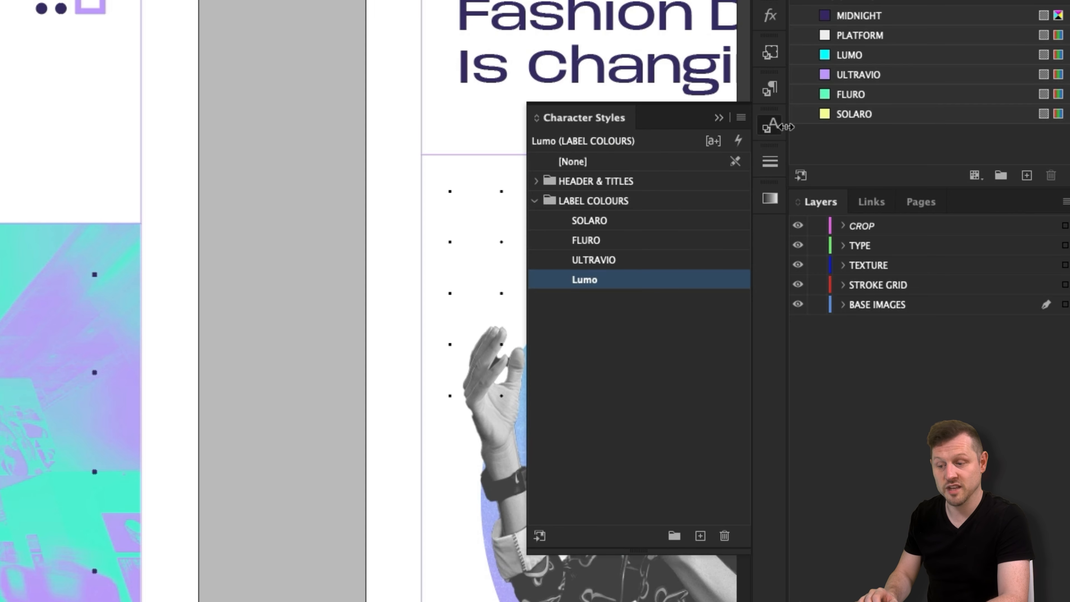
click(771, 52)
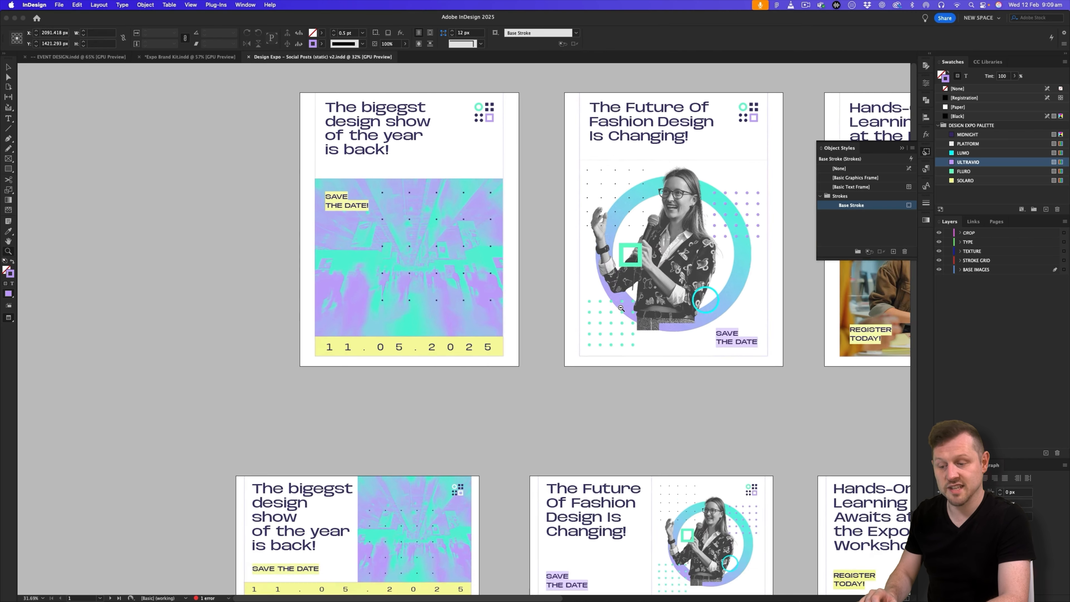
click(902, 148)
scroll(482, 249, right, 7)
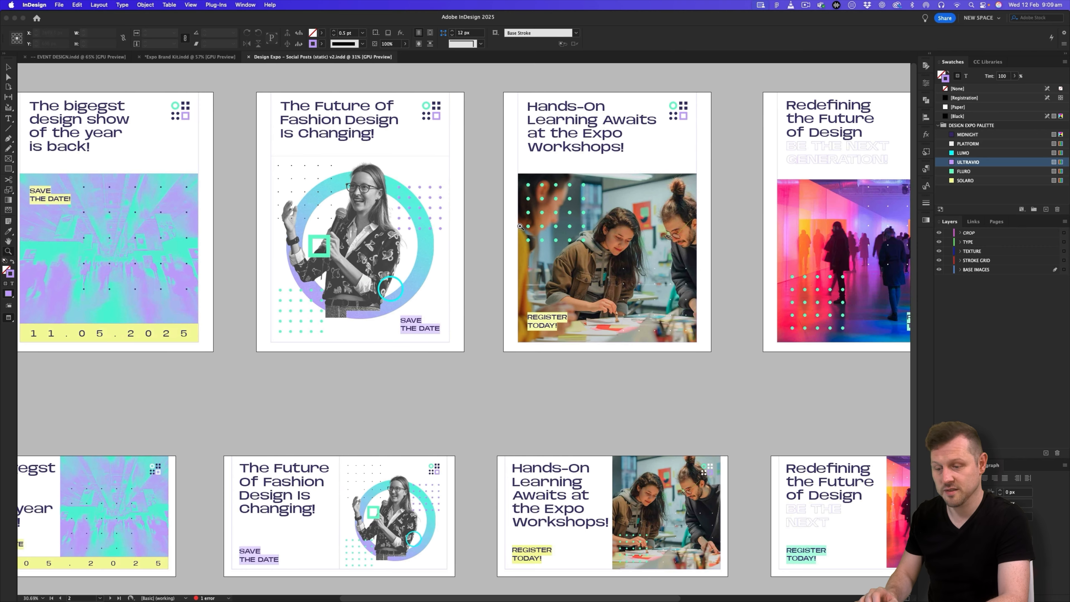
scroll(481, 249, down, 5)
scroll(482, 249, up, 1)
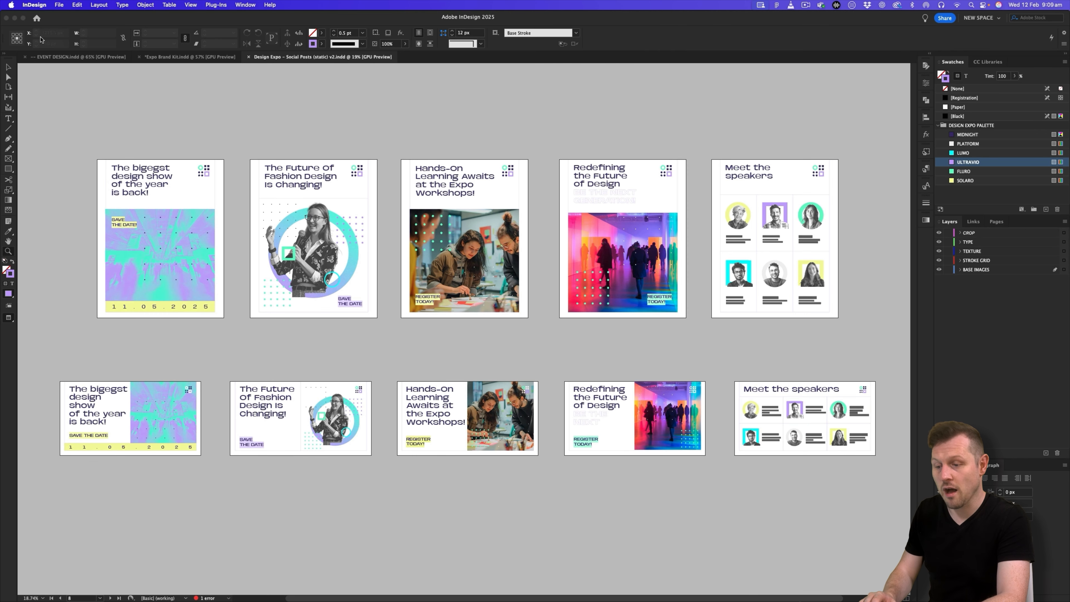
Start a new document with portrait orientation and pixels as the unit
click(59, 5)
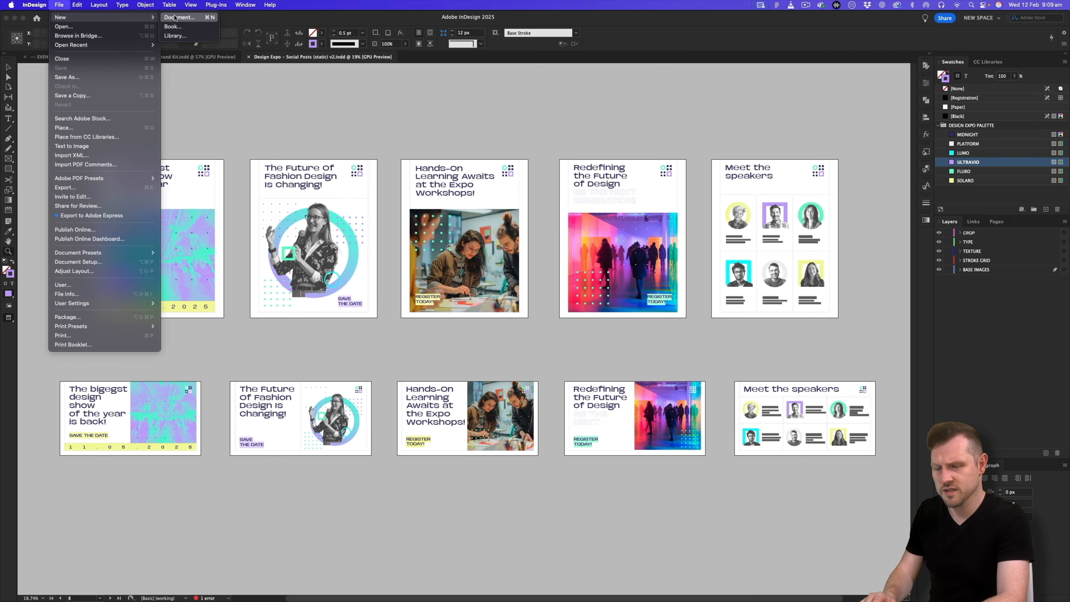
click(302, 93)
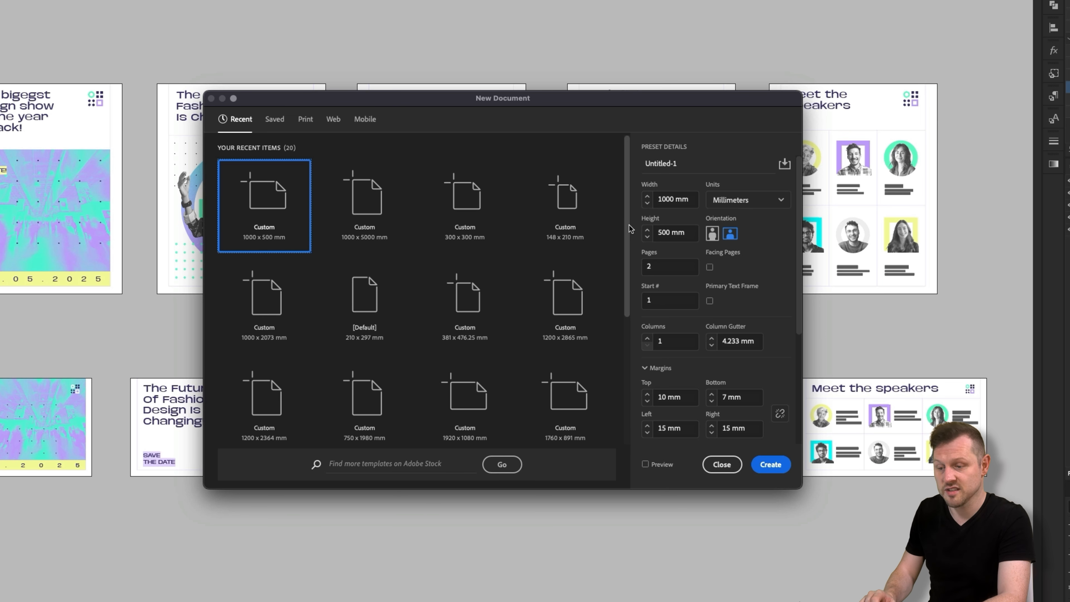
click(712, 233)
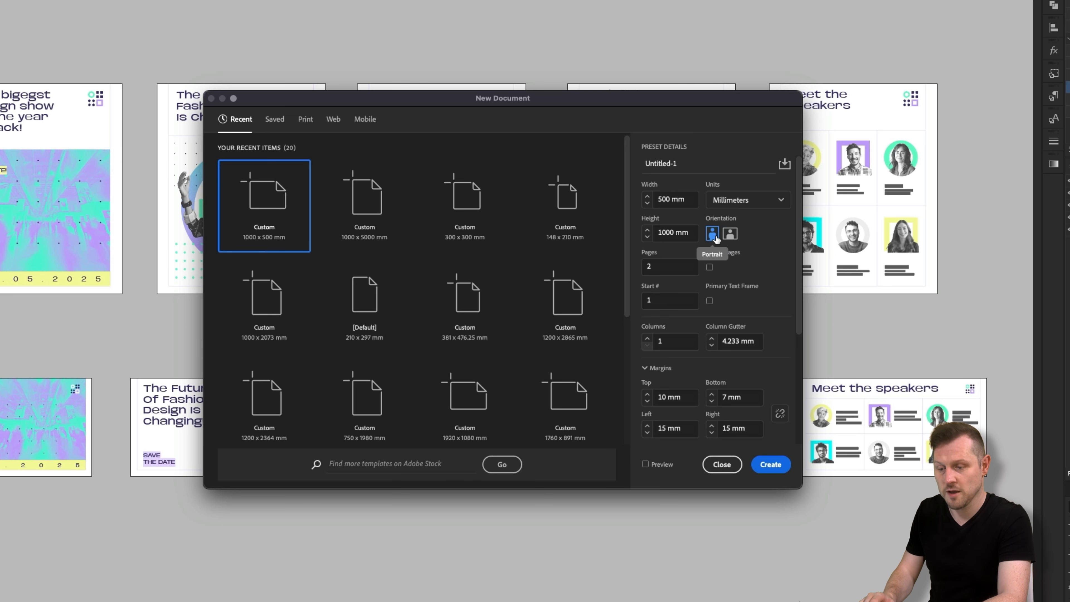
click(732, 206)
click(734, 343)
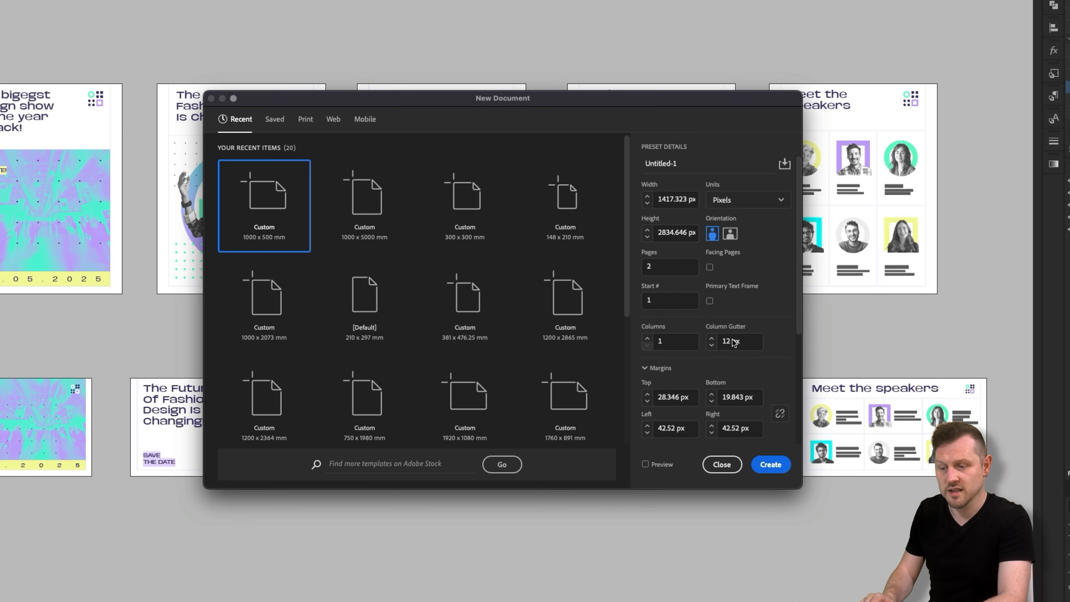
Set the new document's page size to 1080 px wide and 1350 px high
double_click(670, 201)
text(1080)
key(Tab)
key(Tab)
text(1350)
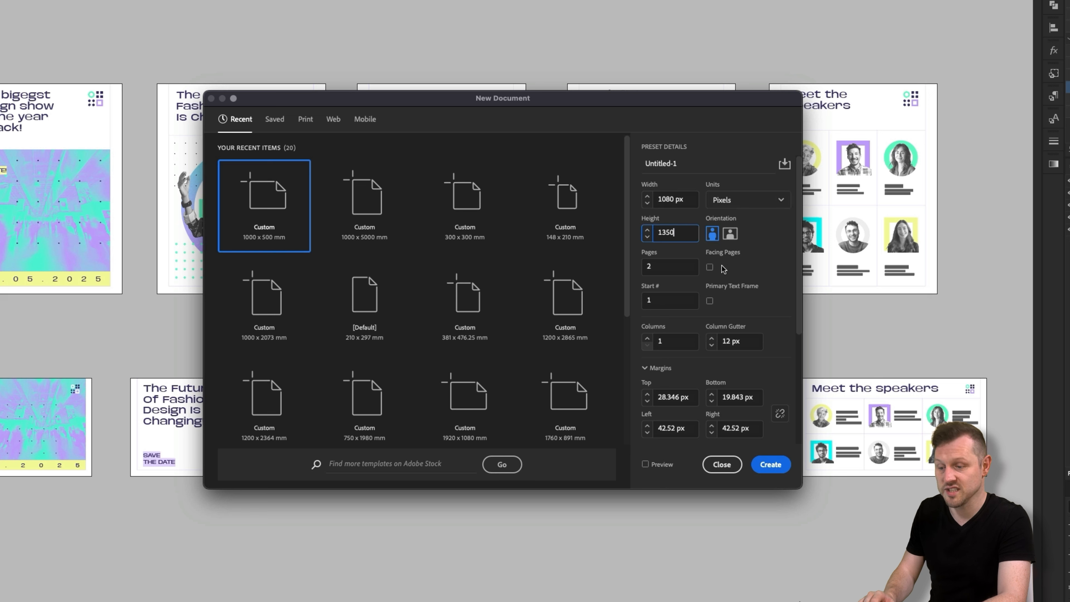
Create the document with 2 pages and 50 px margins, and hide its rulers
click(651, 265)
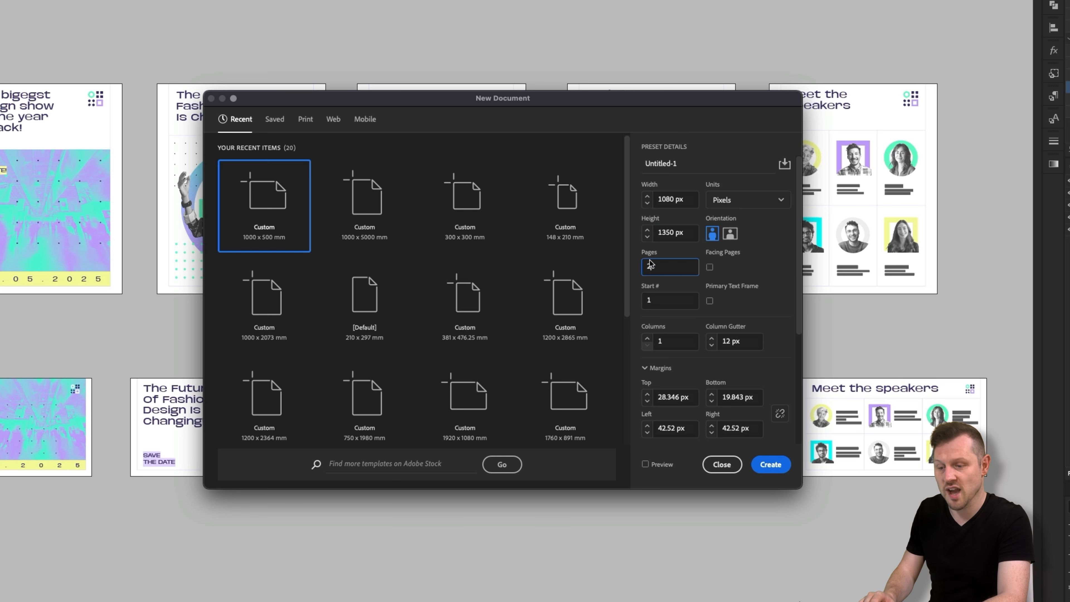
text(2)
click(674, 398)
text(50)
key(Tab)
click(768, 463)
drag(562, 249, 419, 362)
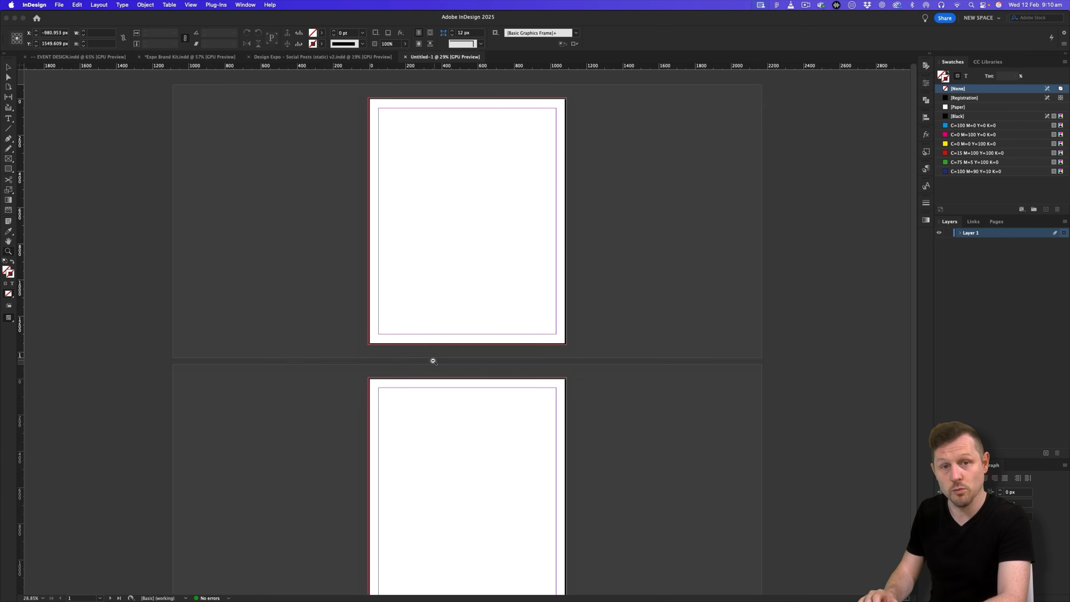
key(super+r)
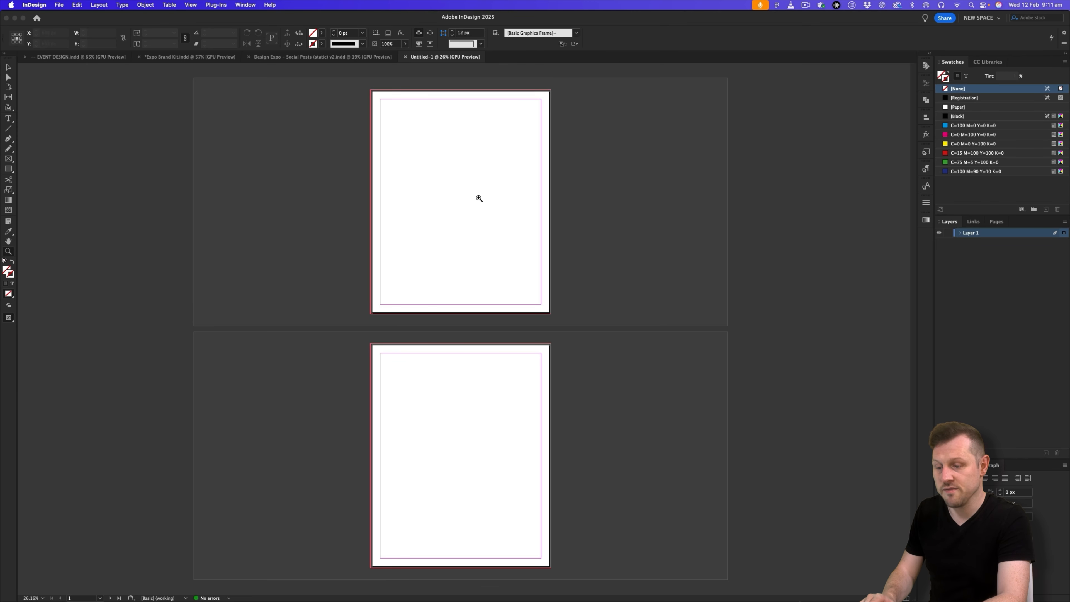
Back in the social posts document, examine how the portrait posts sit side by side, ending on an overview of both formats
click(357, 58)
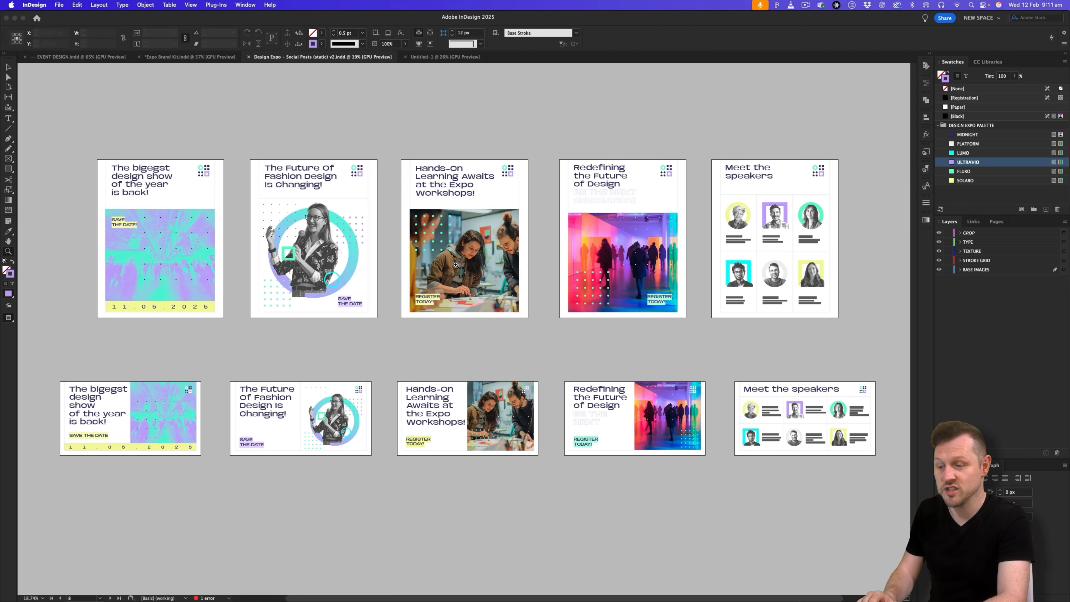
drag(186, 207, 392, 216)
scroll(424, 285, right, 15)
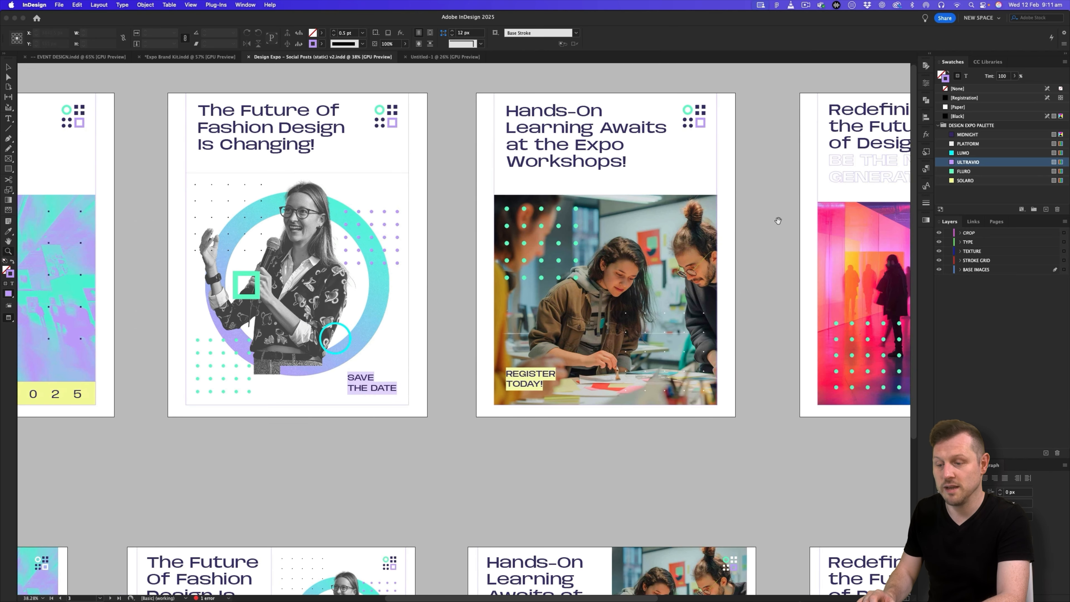
scroll(491, 251, left, 15)
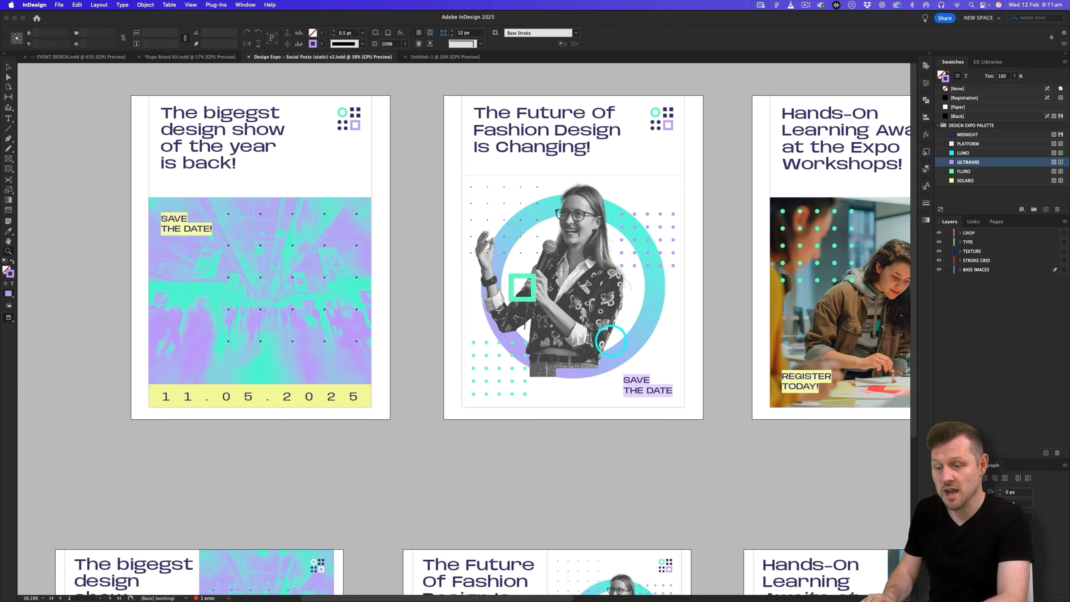
scroll(601, 312, right, 2)
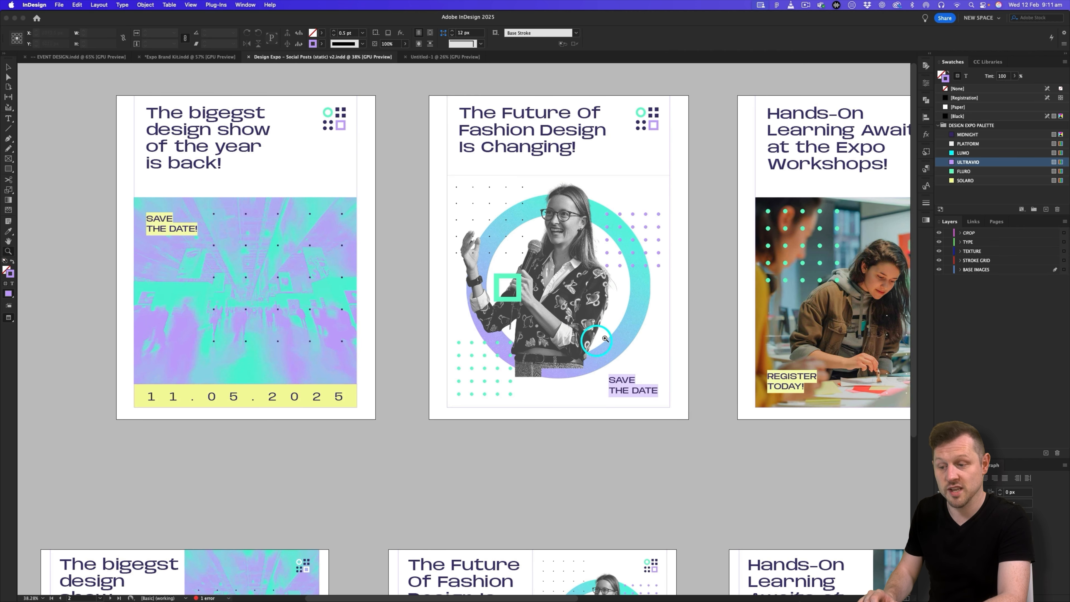
scroll(605, 338, down, 4)
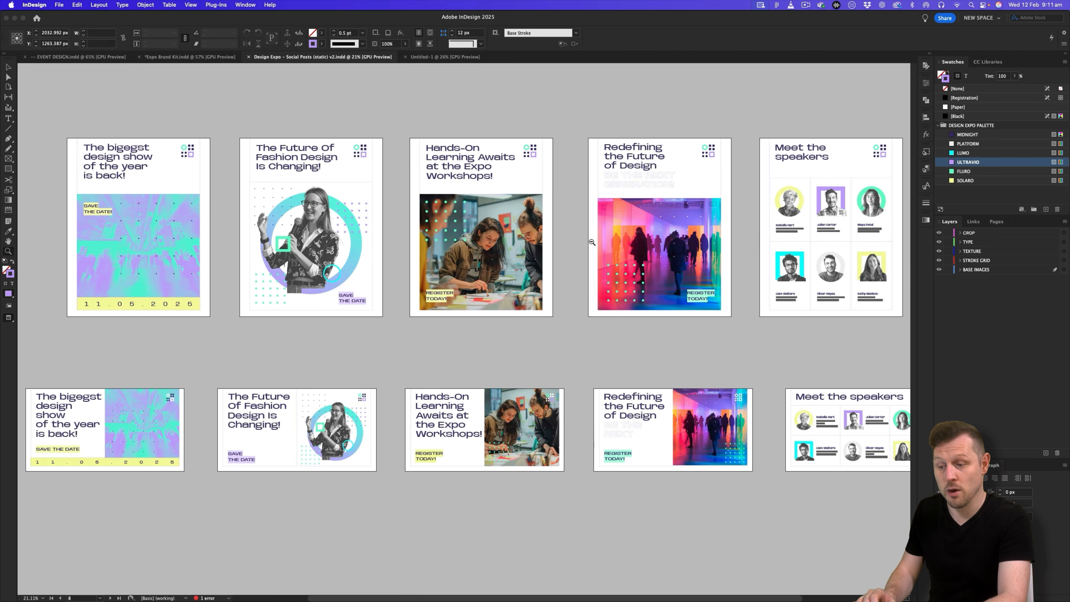
scroll(591, 241, down, 1)
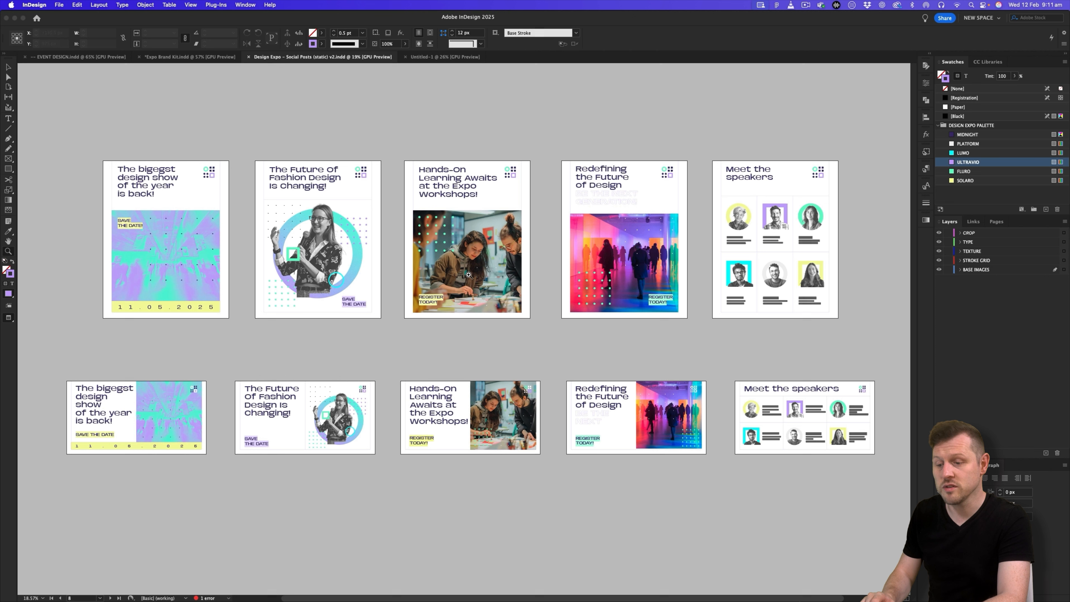
key(v)
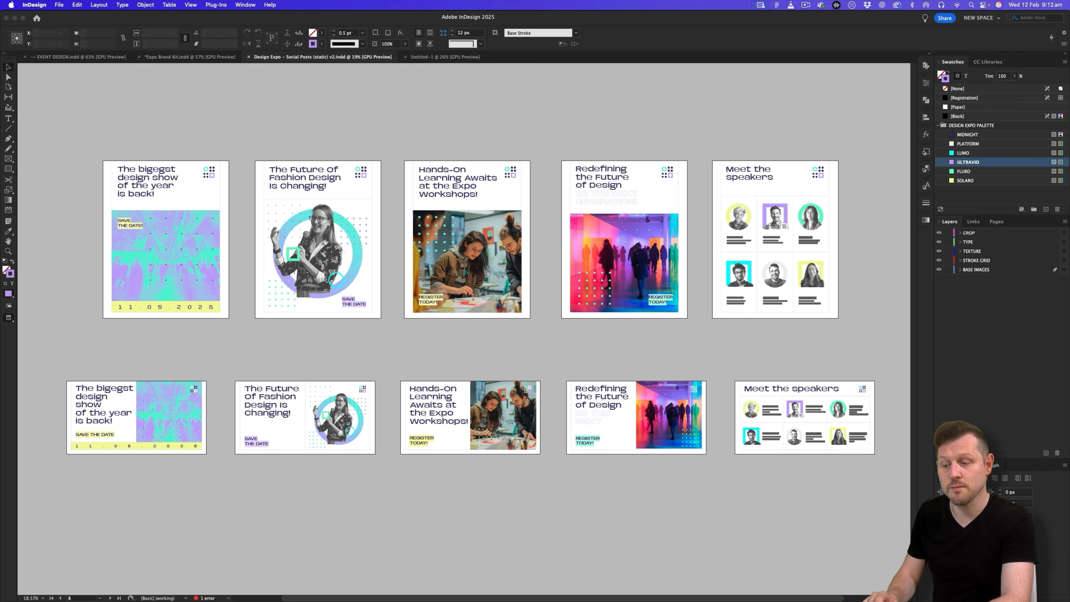
In the new untitled document, turn off Allow Document Pages to Shuffle and place page 2 beside page 1 as one spread
click(438, 56)
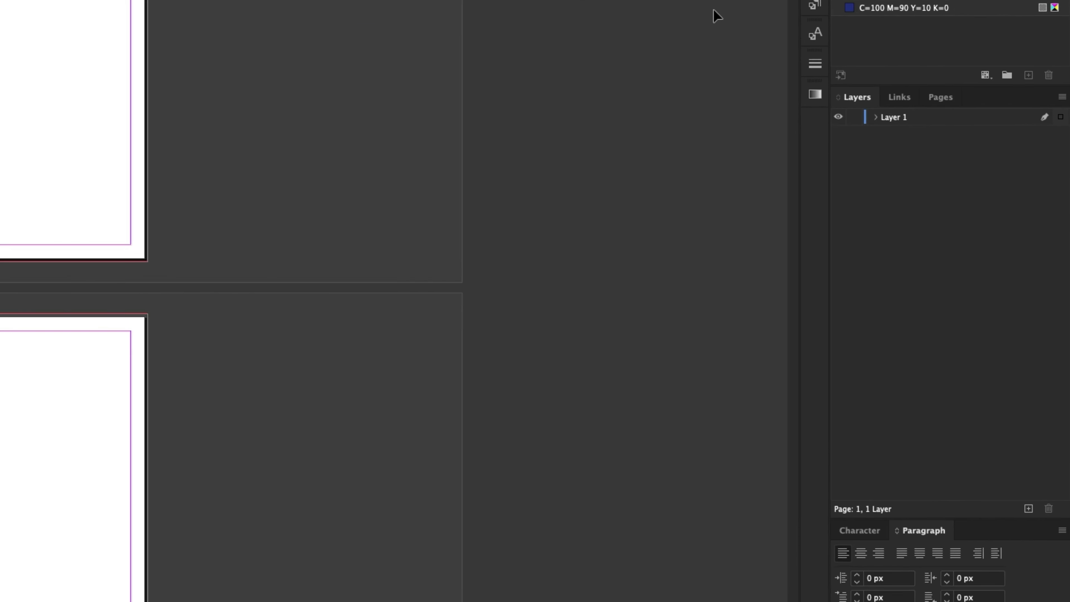
click(996, 222)
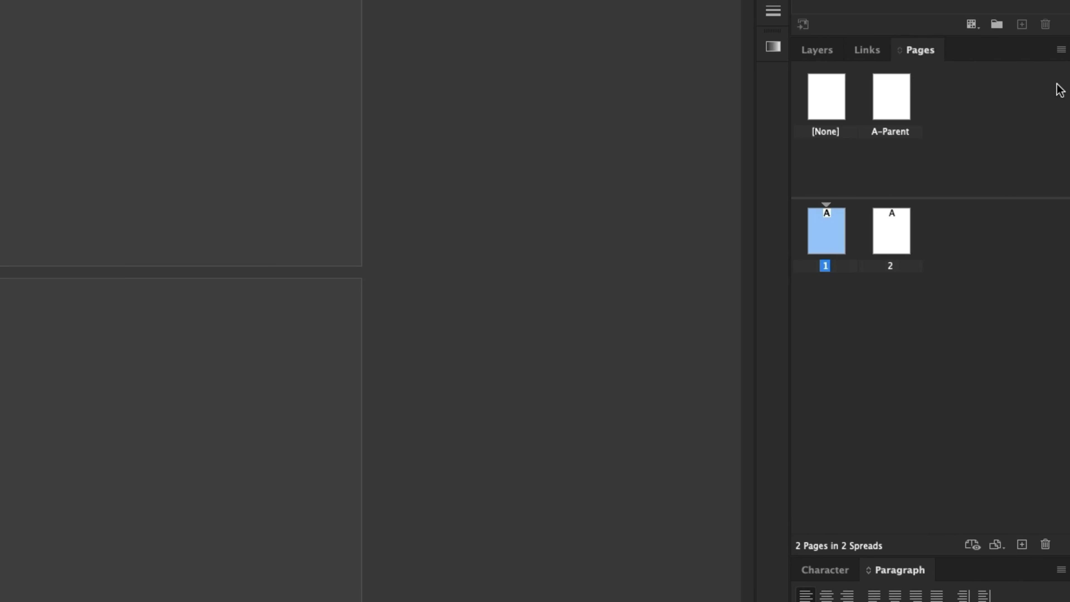
click(1060, 49)
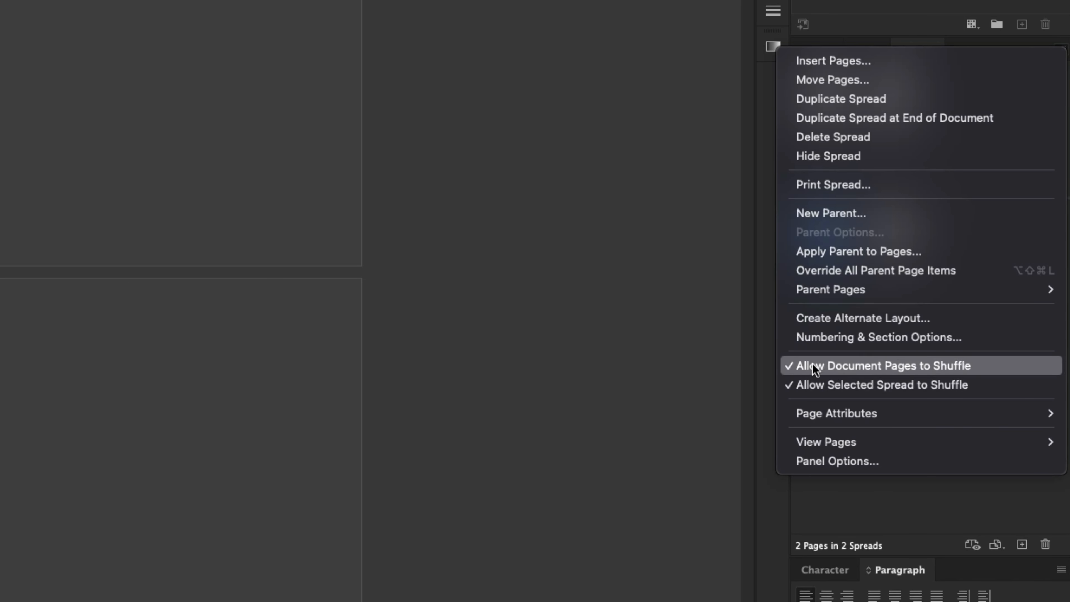
click(794, 363)
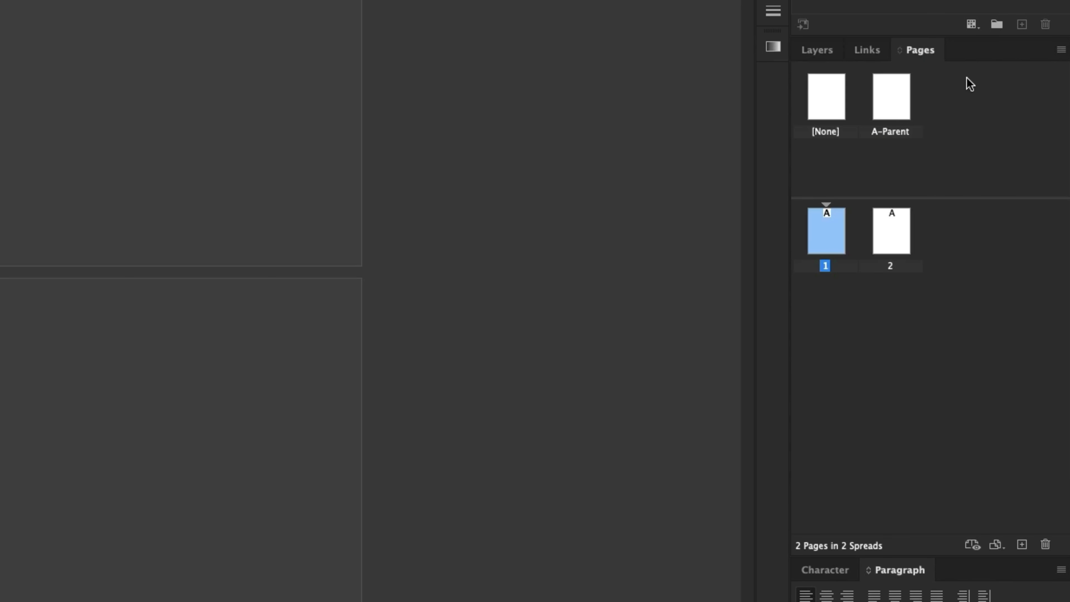
drag(892, 238, 843, 233)
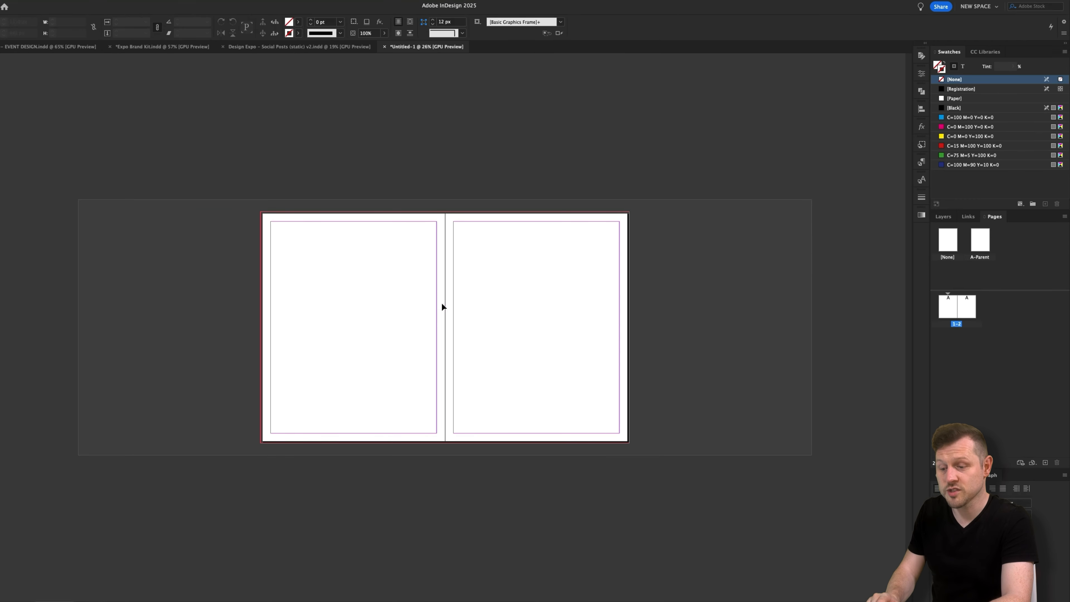
Use the Page tool to move the second page away from the first, leaving a gap between the two pages
key(z)
drag(461, 304, 493, 290)
key(v)
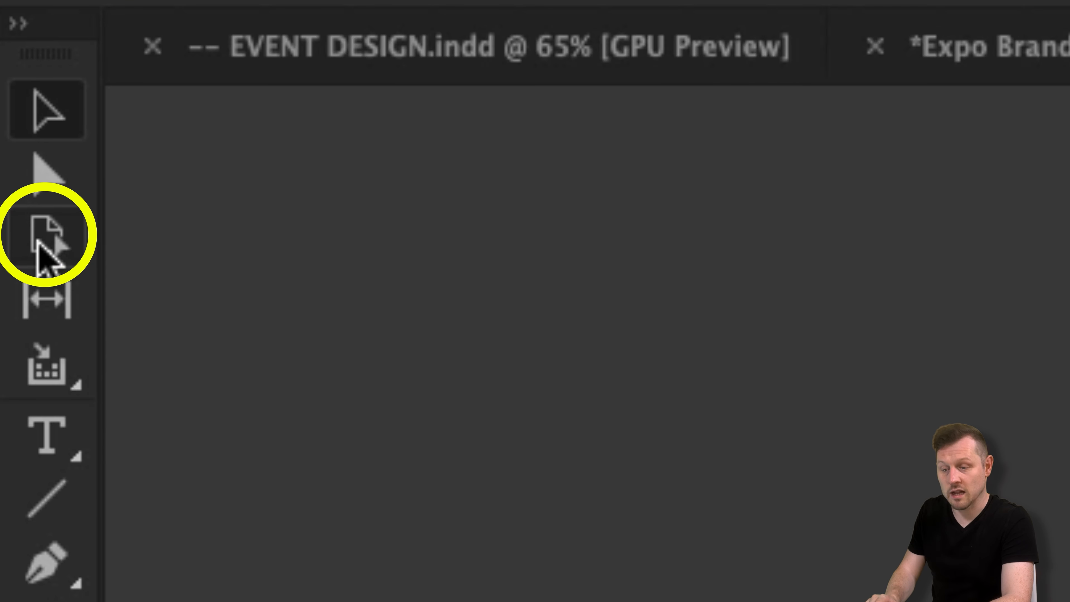
click(39, 244)
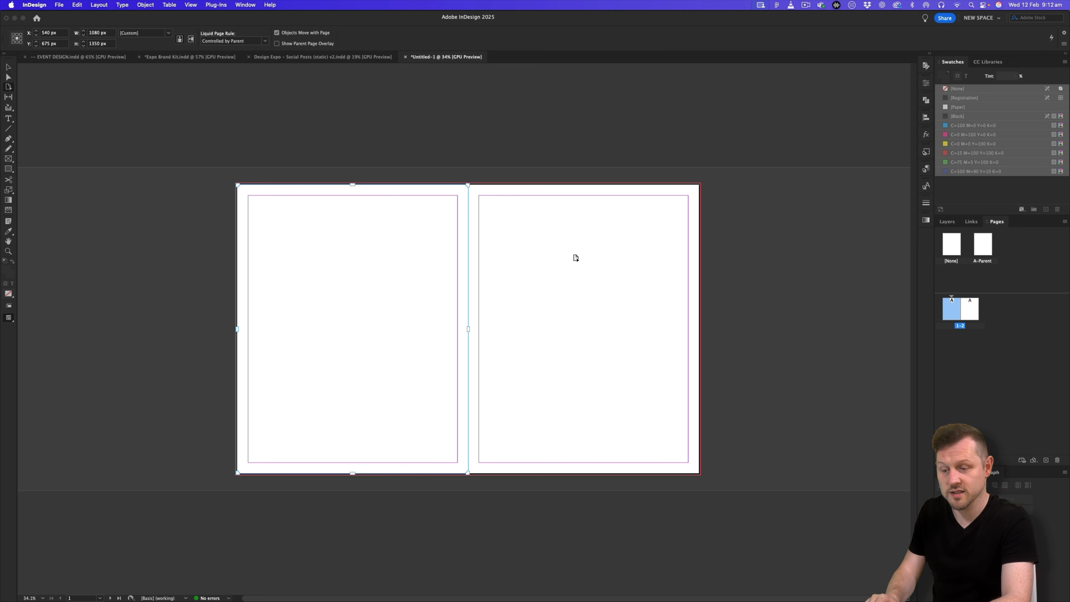
drag(547, 262, 584, 277)
key(v)
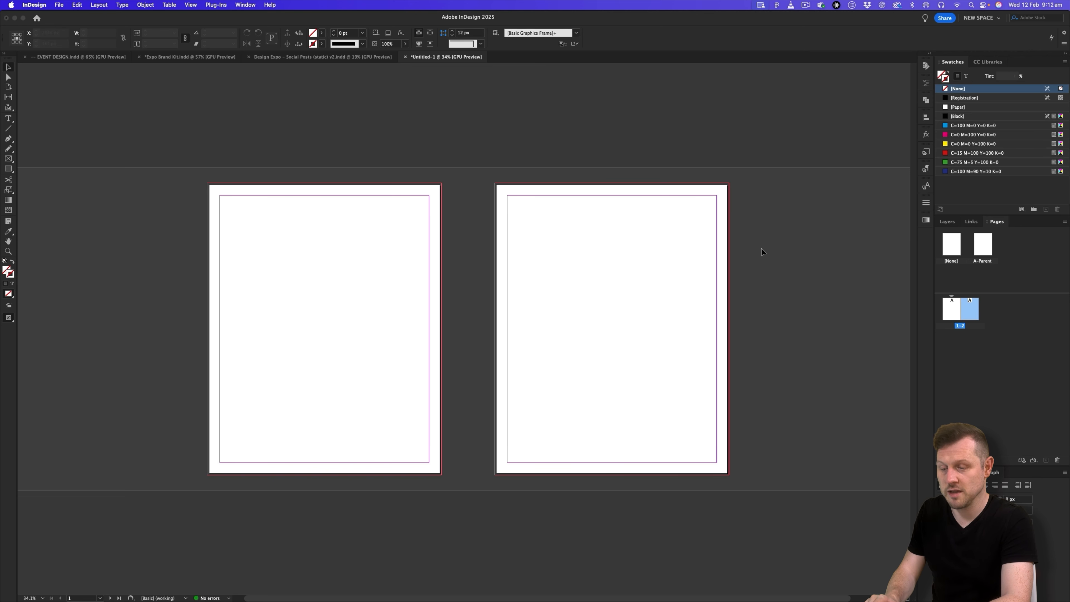
Return to the social posts document in Normal screen mode and examine the margins, baseline grid and frames on the first two portrait posts
click(353, 61)
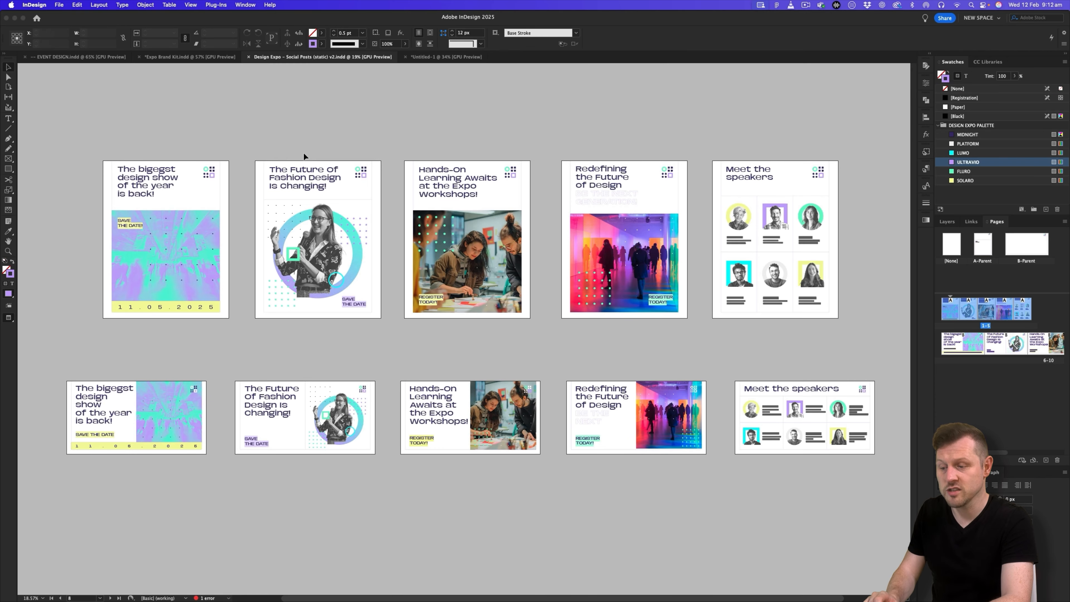
key(w)
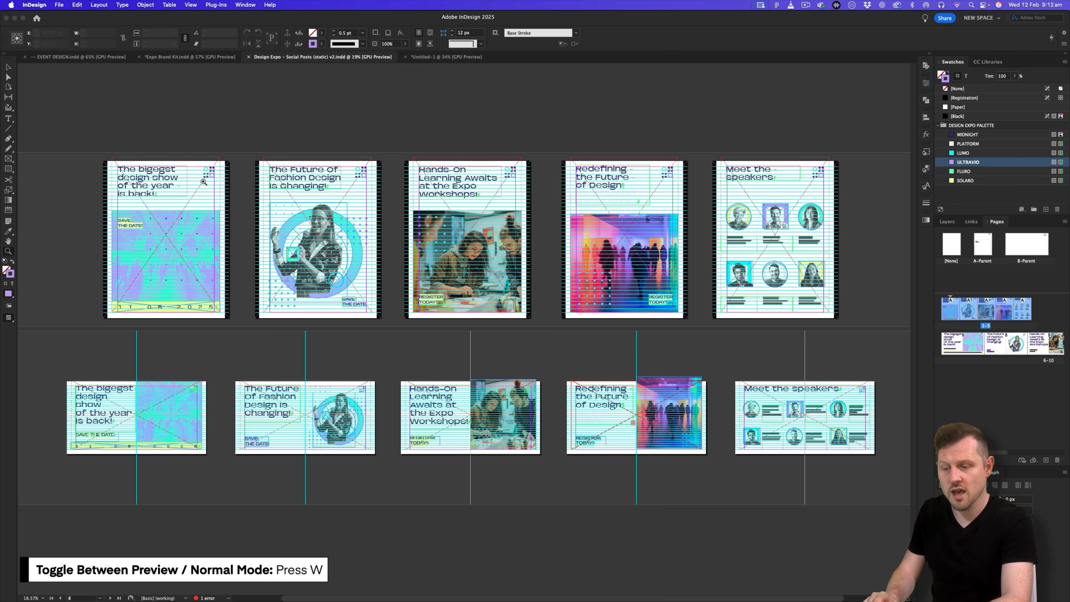
scroll(435, 201, up, 5)
scroll(436, 202, left, 3)
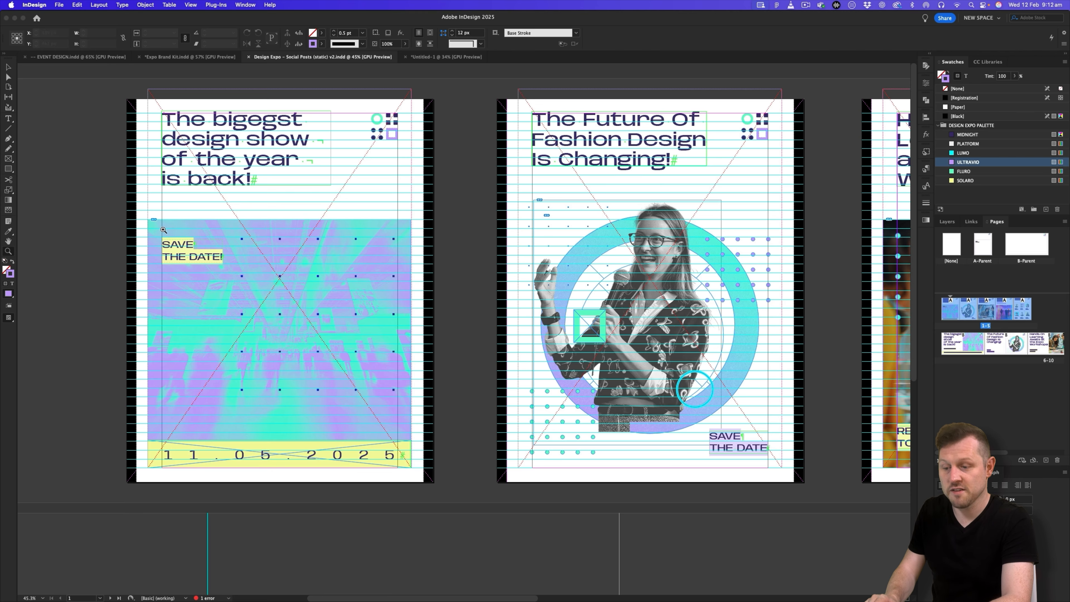
scroll(616, 258, up, 2)
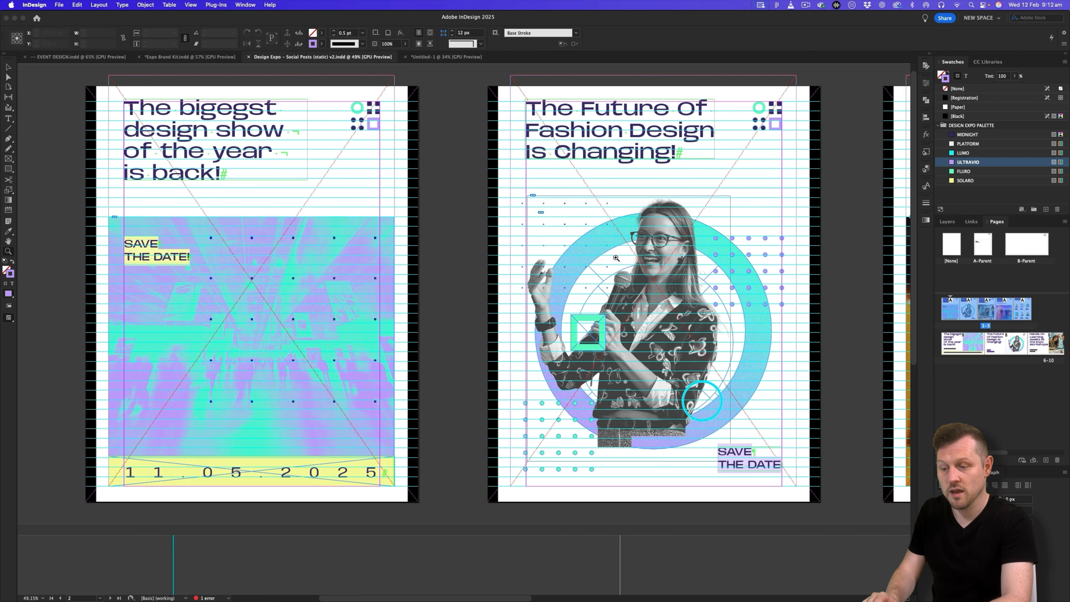
scroll(616, 258, up, 1)
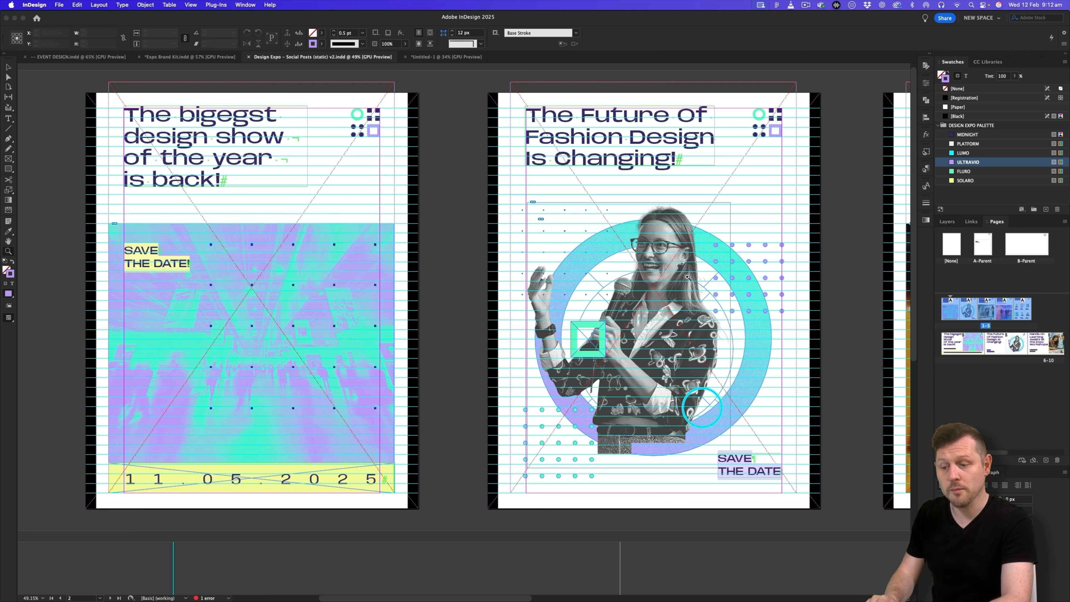
In the untitled document, set the horizontal and vertical ruler units to Pixels in the Units & Increments preferences
click(436, 57)
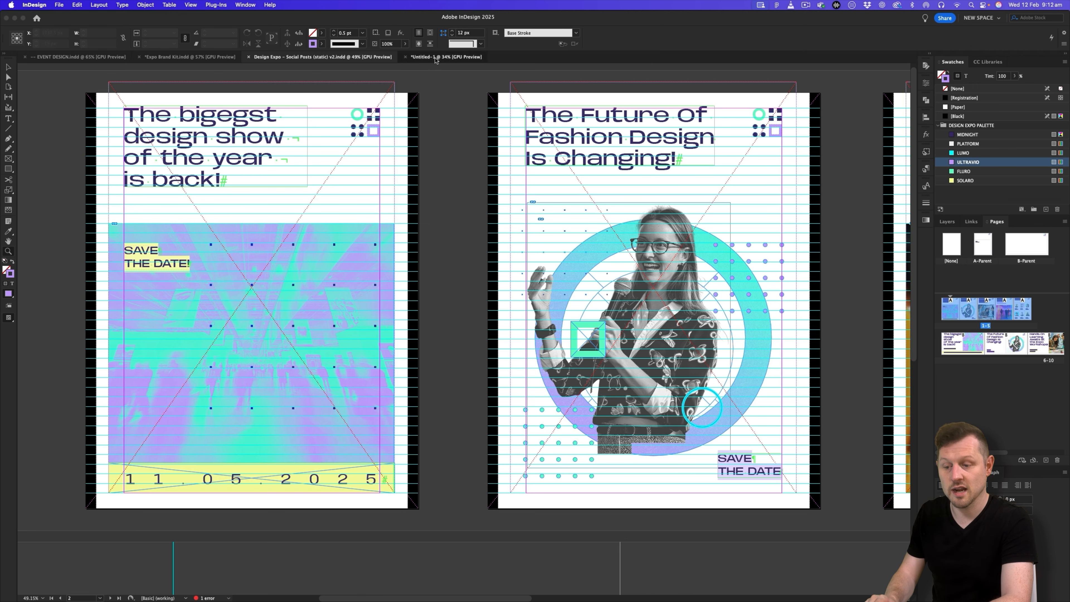
click(42, 9)
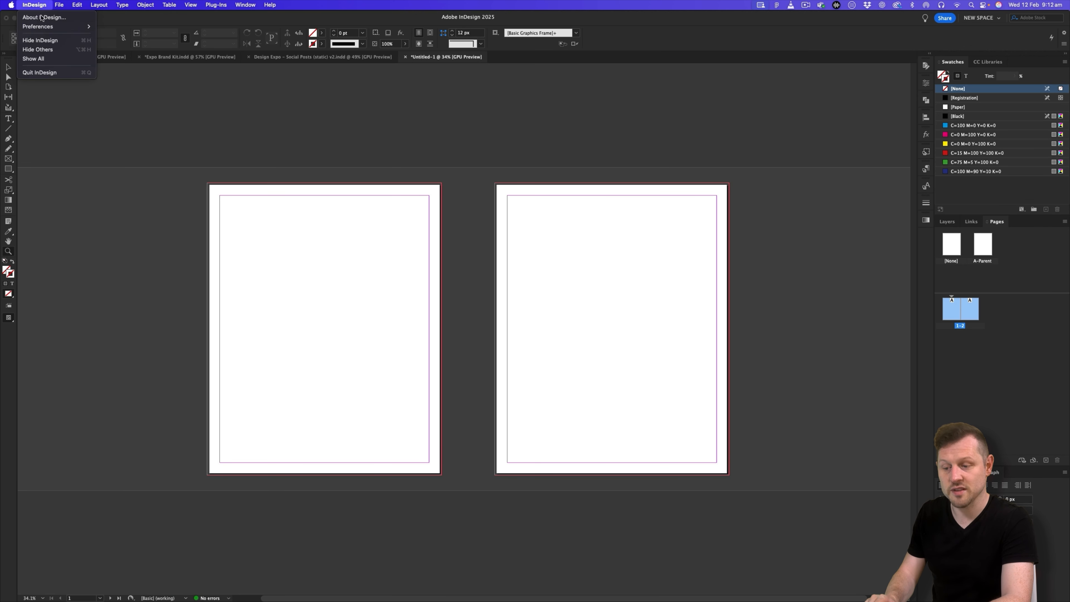
mouse_move(68, 27)
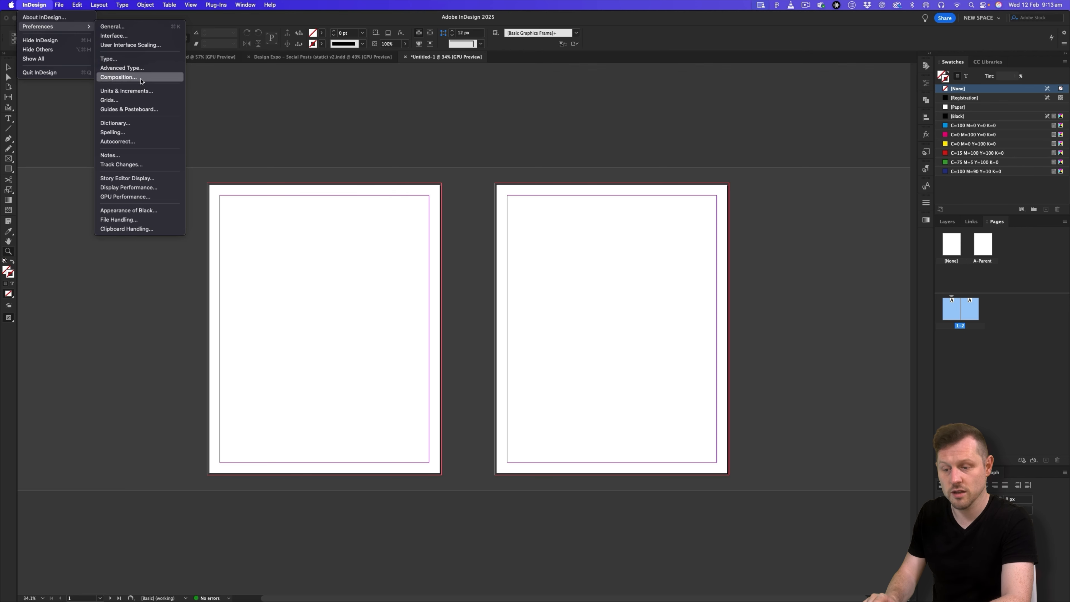
click(126, 91)
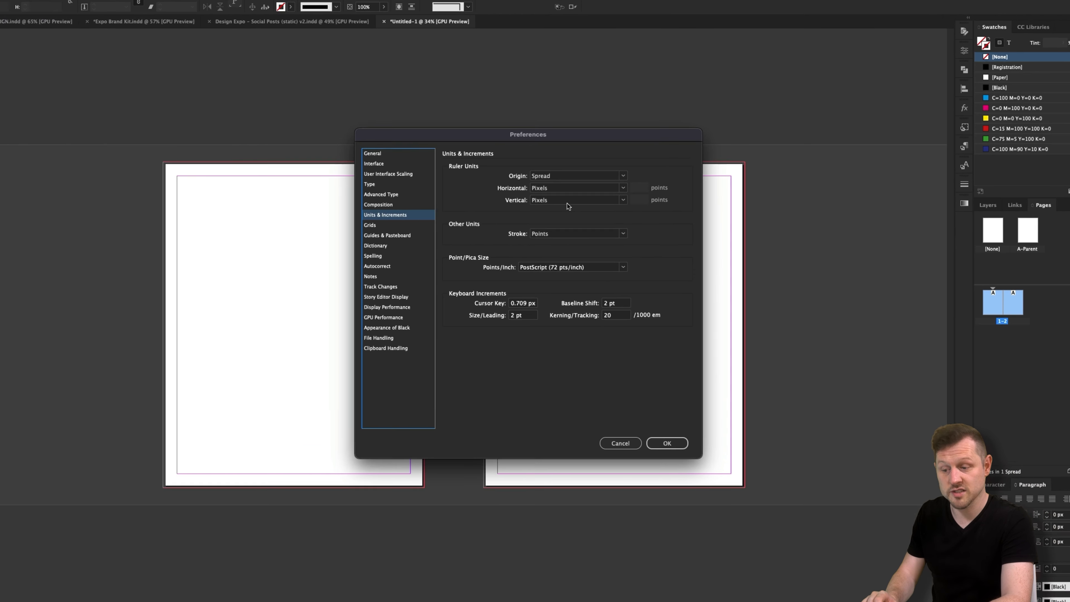
click(577, 188)
click(563, 277)
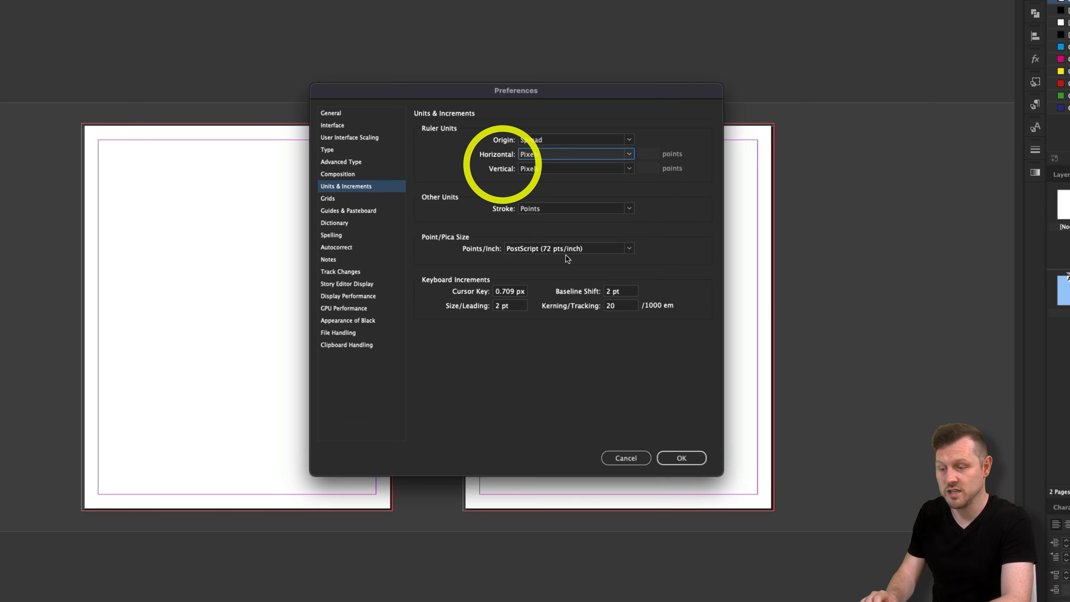
click(617, 168)
click(565, 272)
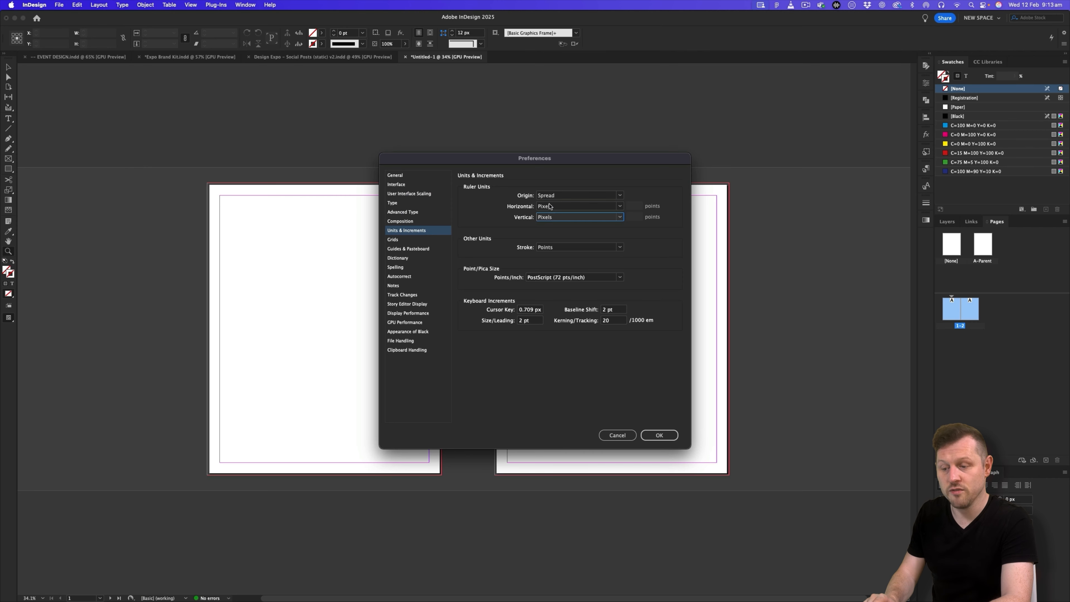
click(659, 435)
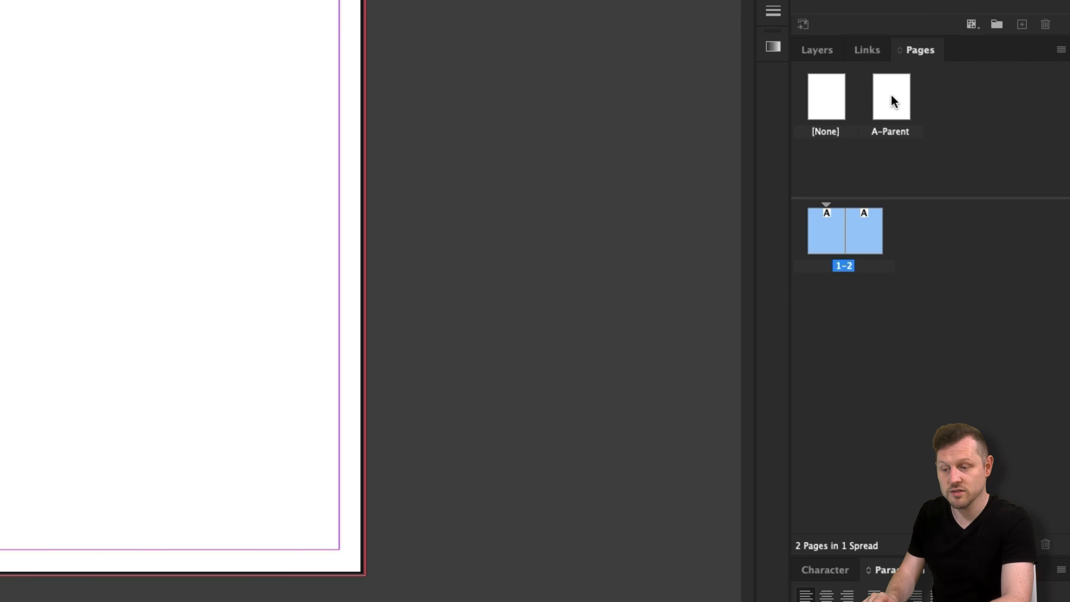
On A-Parent, unlink the margin values and set the left and right margins to 125 px
double_click(891, 96)
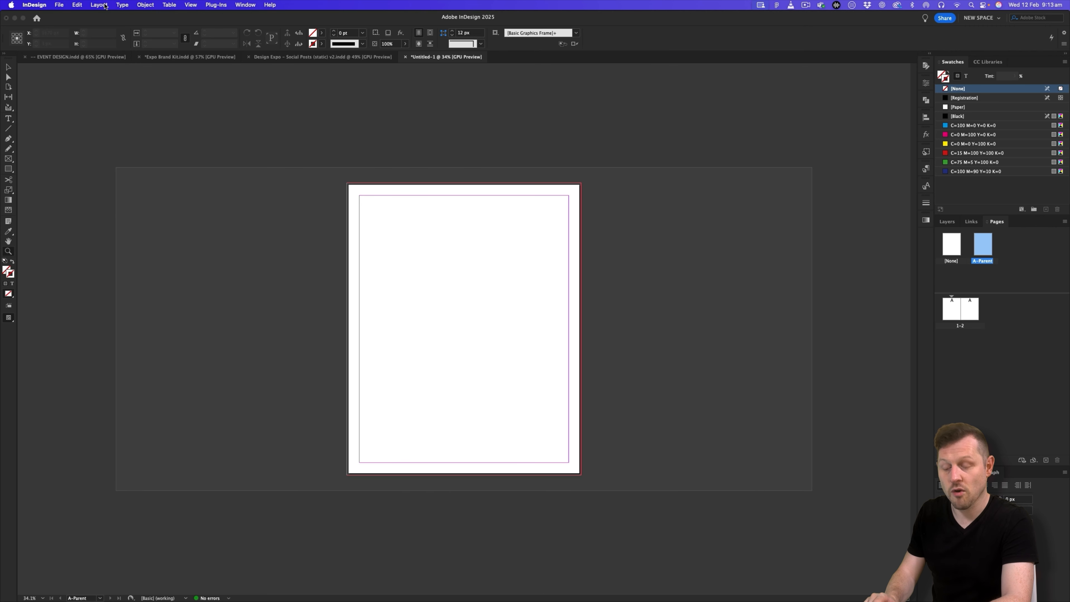
click(104, 6)
click(122, 26)
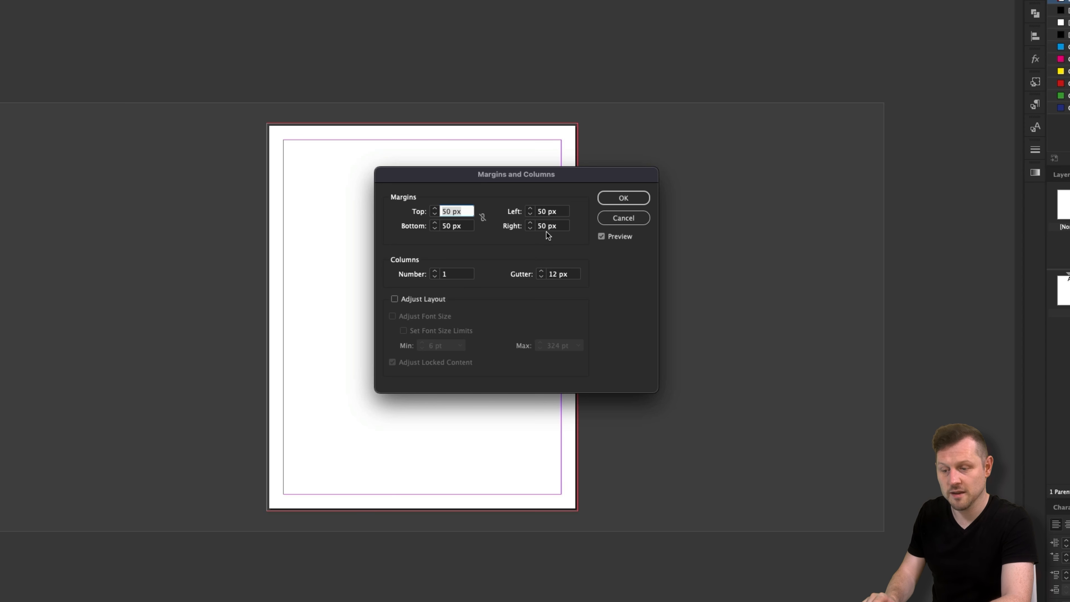
click(482, 218)
click(484, 219)
key(Tab)
text(12)
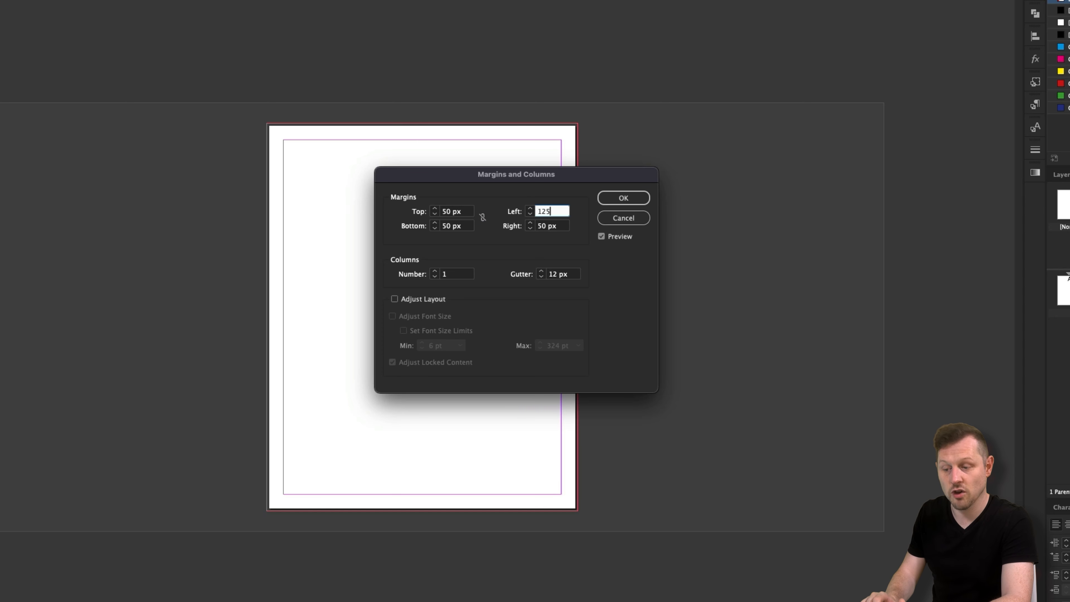
text(5)
key(Tab)
text(1)
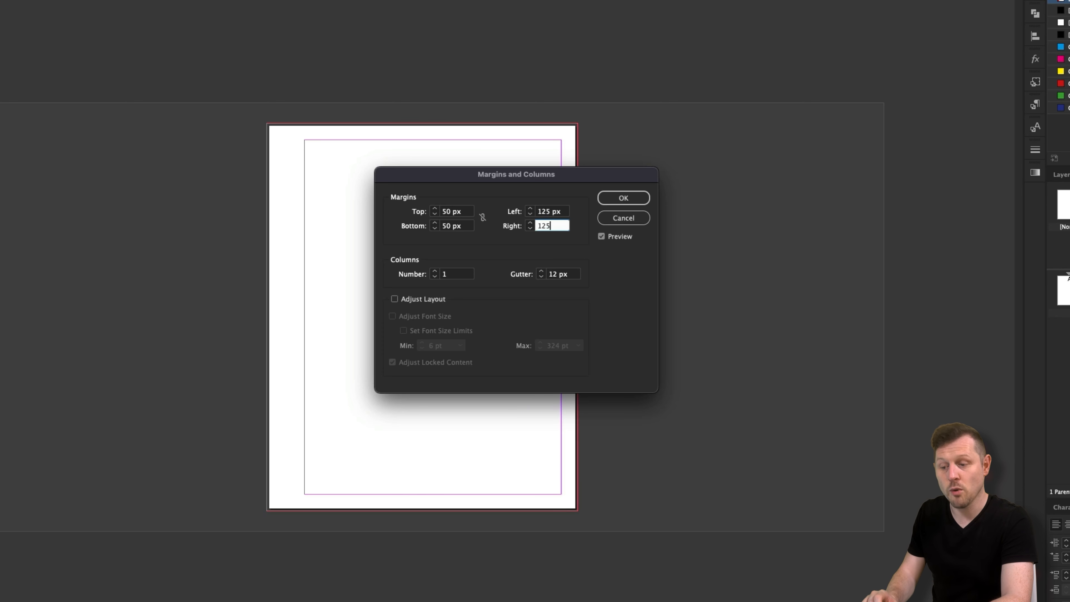
text(25)
click(619, 200)
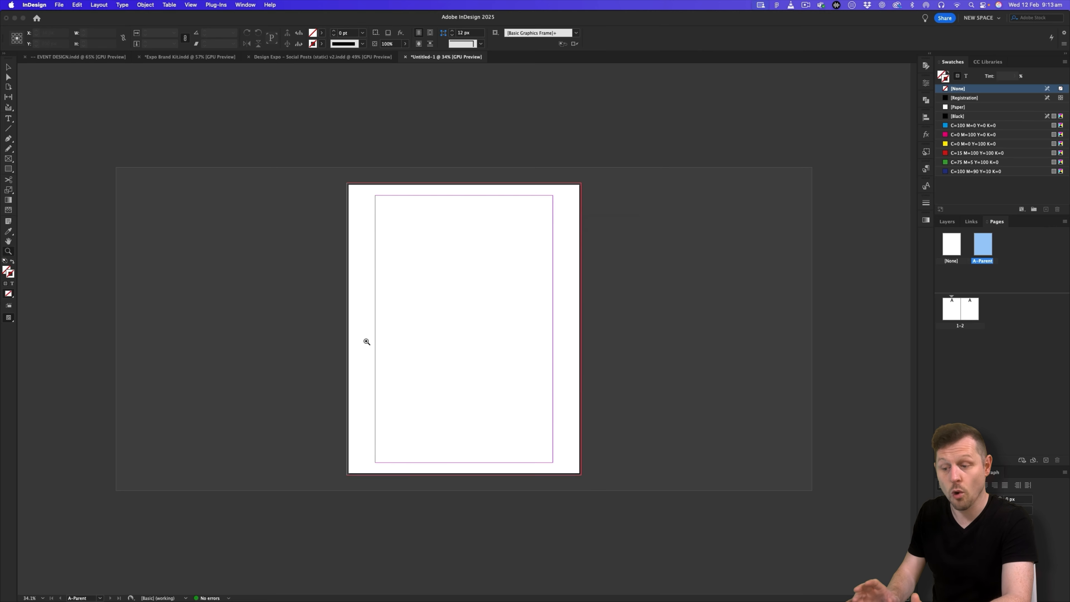
Create ruler guides on A-Parent with 40 rows and a 0 px row gutter, fitted to the margins
drag(416, 324, 511, 256)
key(v)
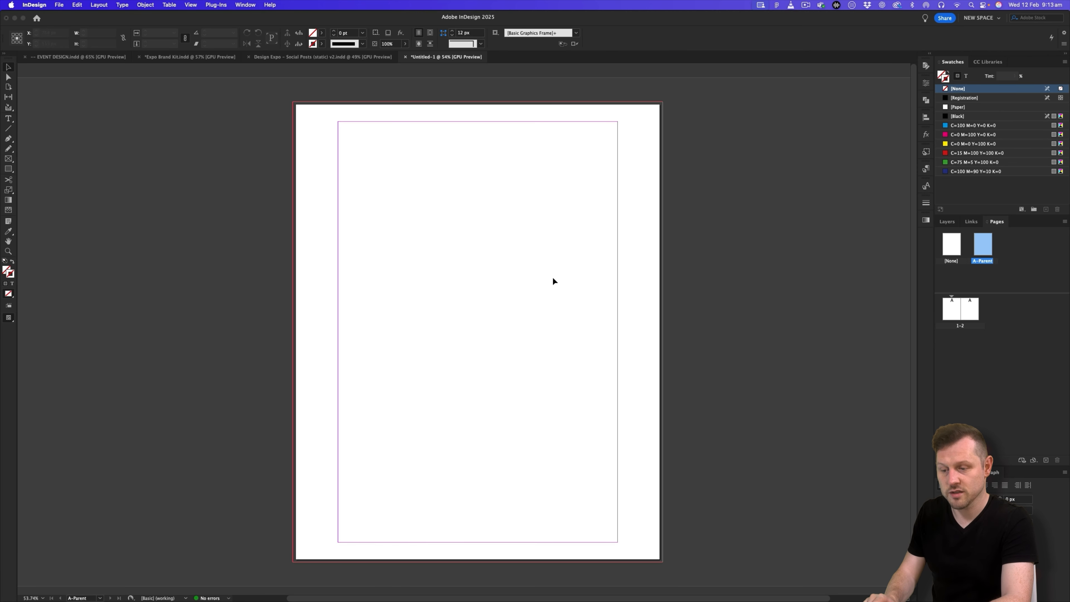
click(100, 5)
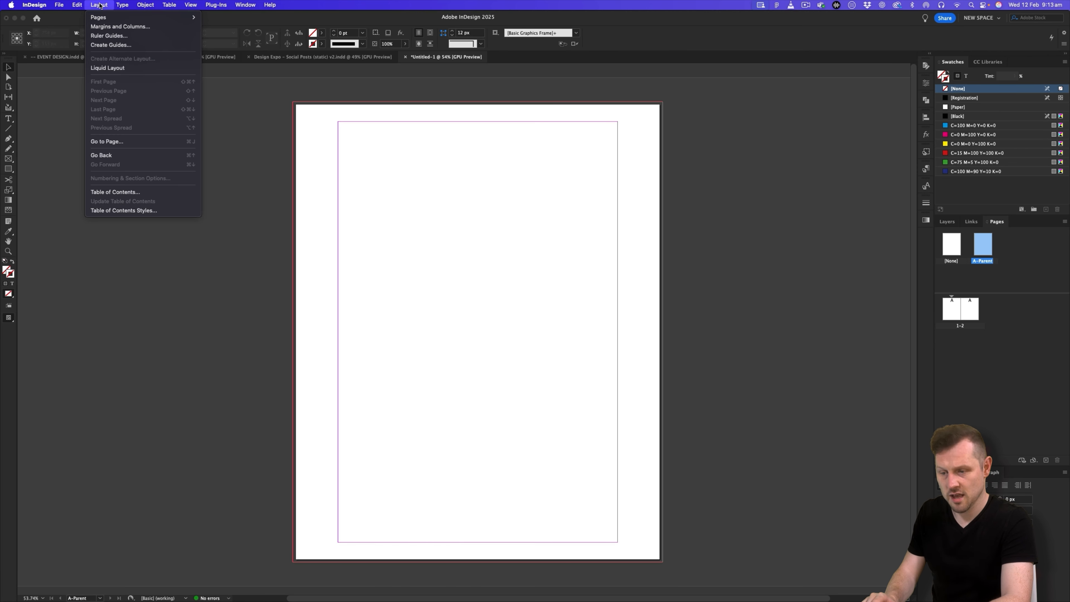
click(111, 44)
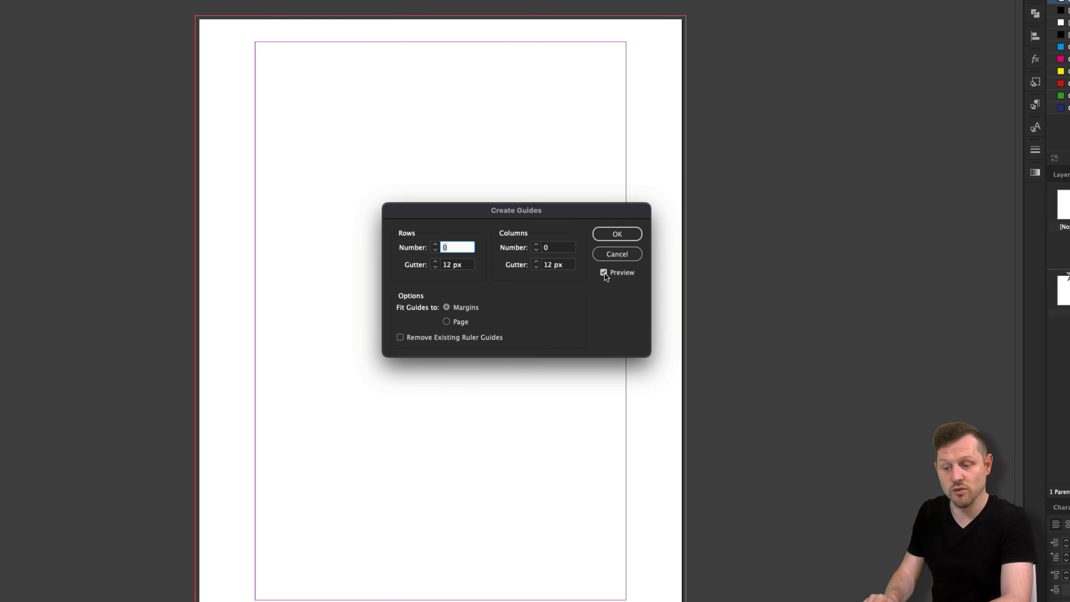
text(4)
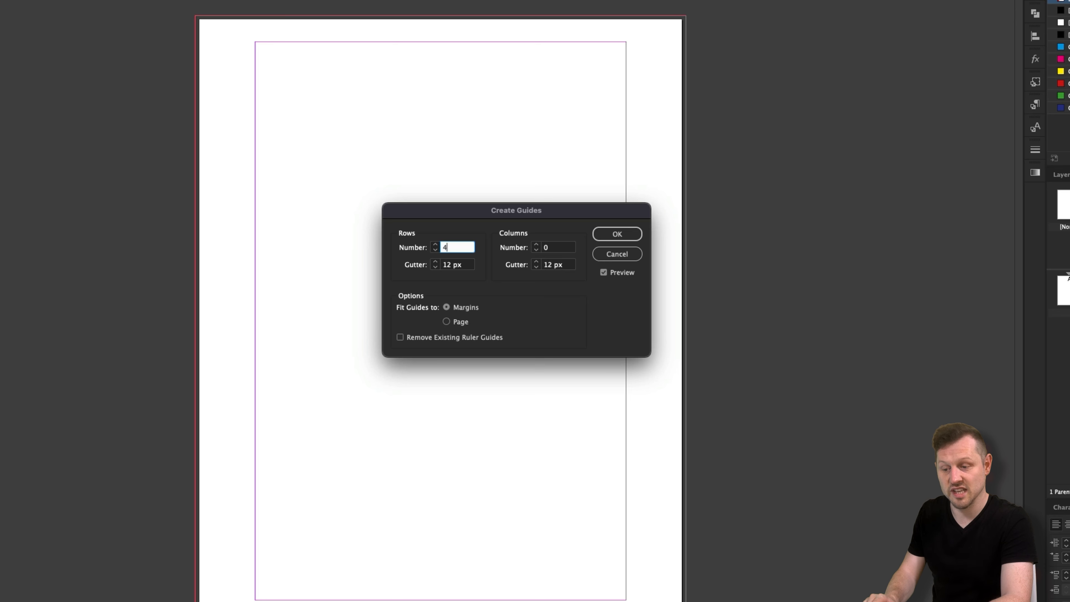
text(0)
key(Tab)
text(0)
key(Tab)
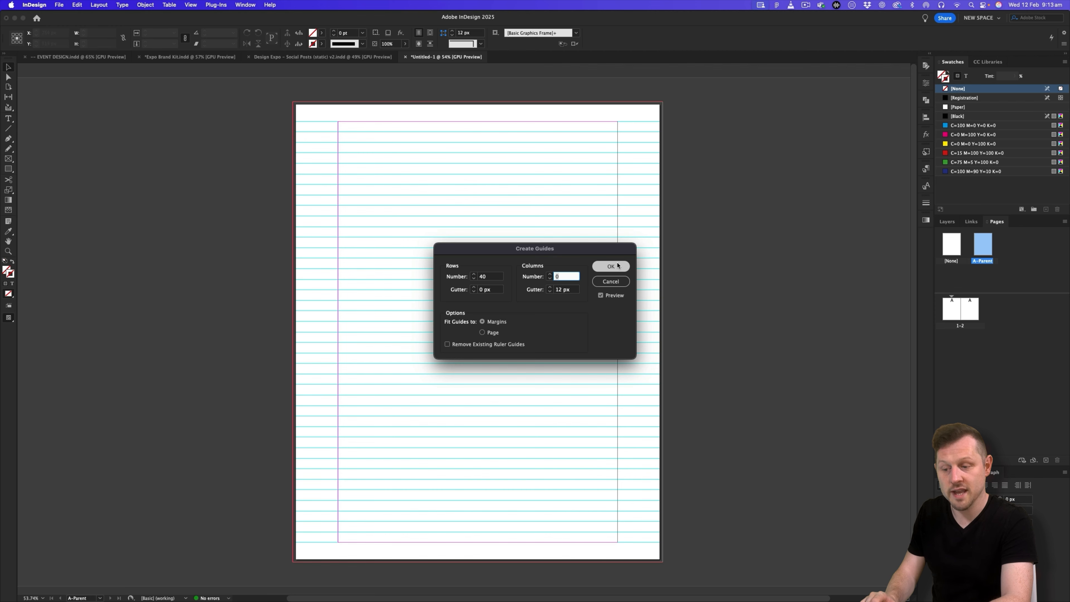
click(618, 234)
Return to the document spread and view the parent's row guides on both pages
double_click(949, 309)
drag(748, 298, 664, 287)
drag(492, 301, 529, 289)
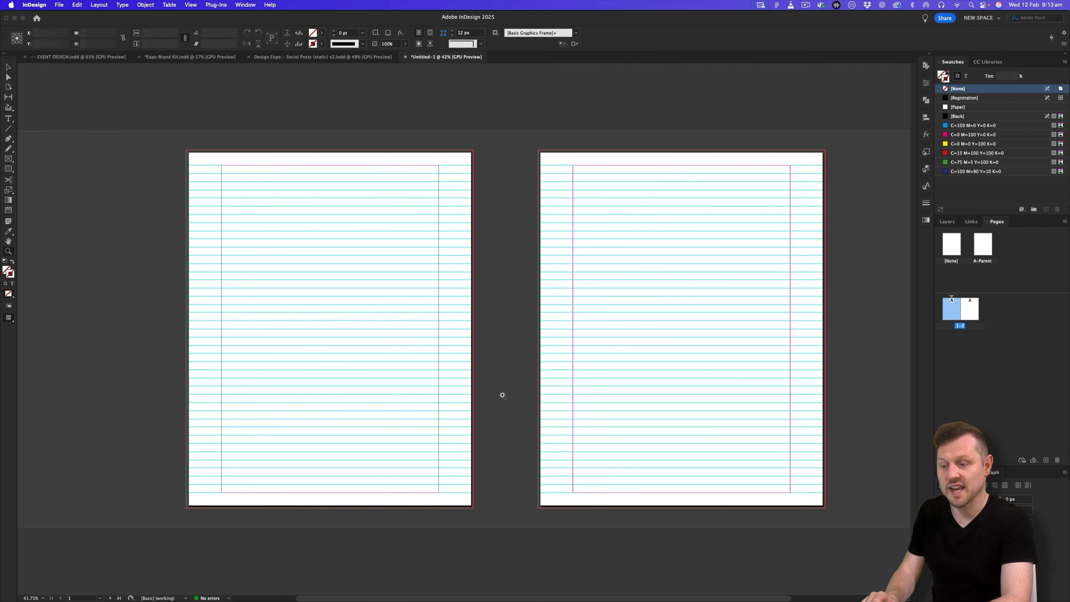
scroll(569, 333, right, 2)
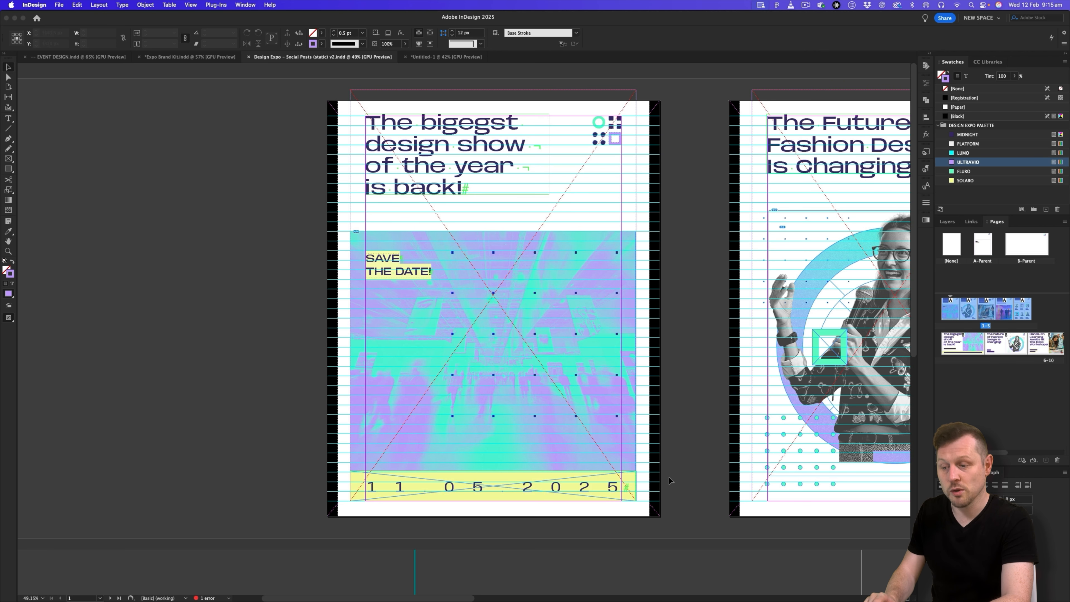
In the social posts document, compare the first portrait post in Preview and Normal screen modes, checking the black side strips
key(w)
key(w)
key(super+space)
drag(615, 320, 612, 319)
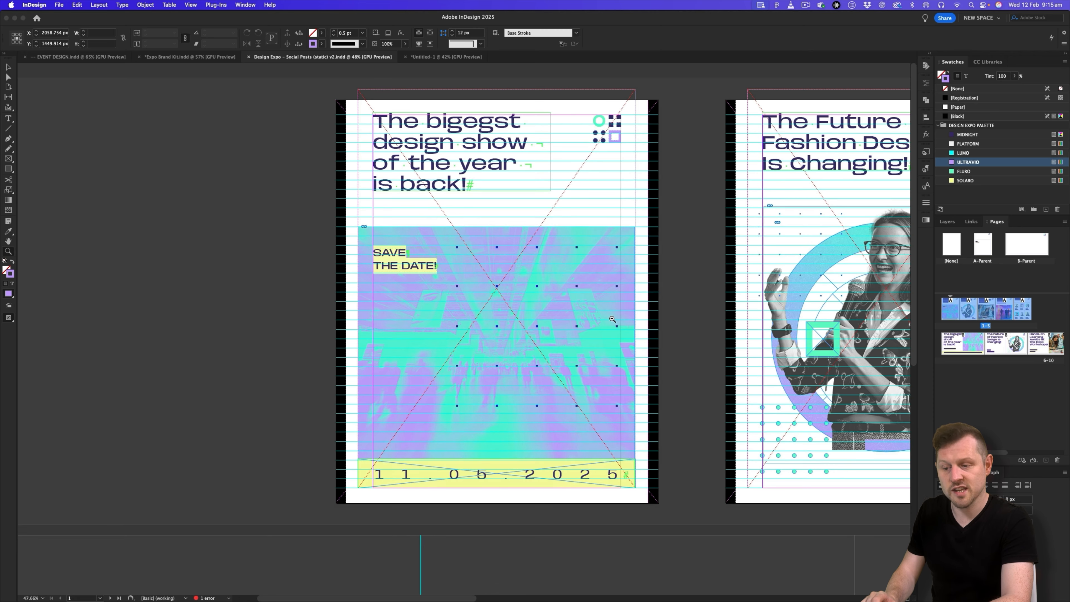
key(w)
key(w)
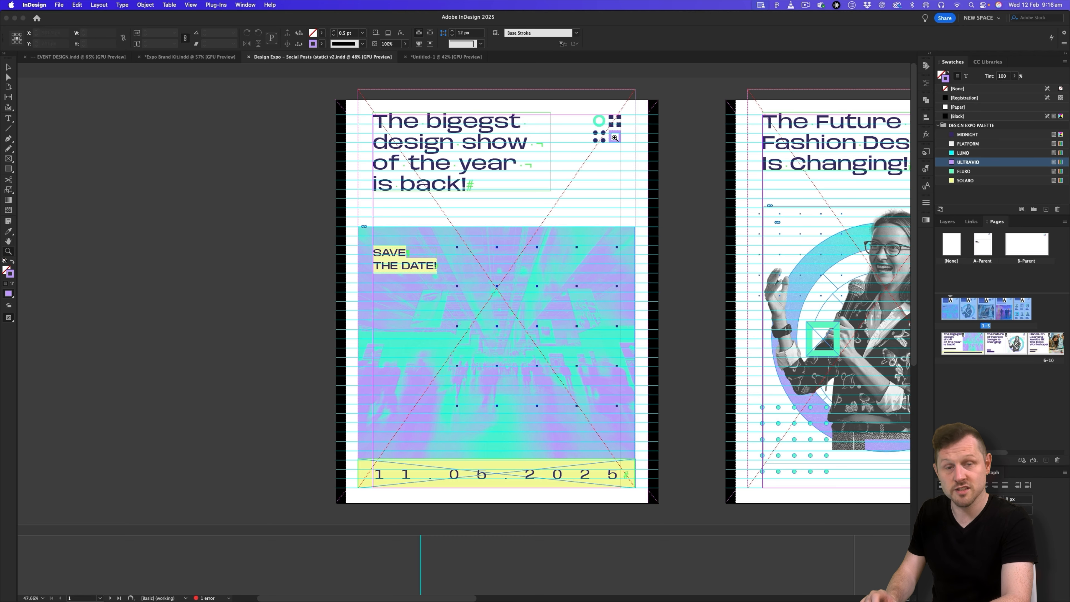
key(w)
key(w)
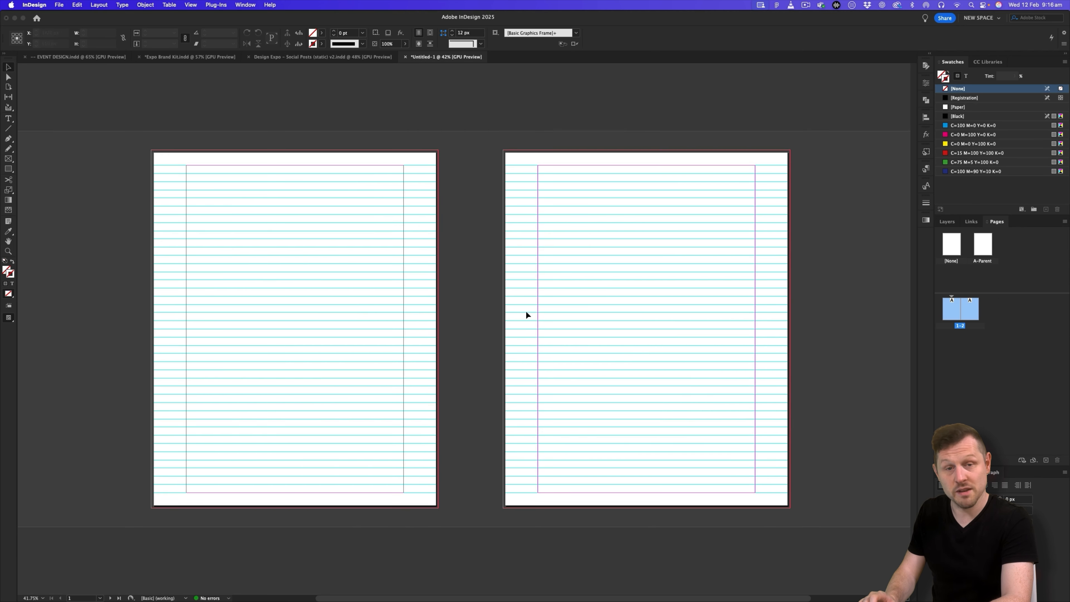
On A-Parent of the untitled document, add a 1080 x 1350 px rectangle frame filled with the C=0 M=100 Y=0 K=0 swatch
click(996, 222)
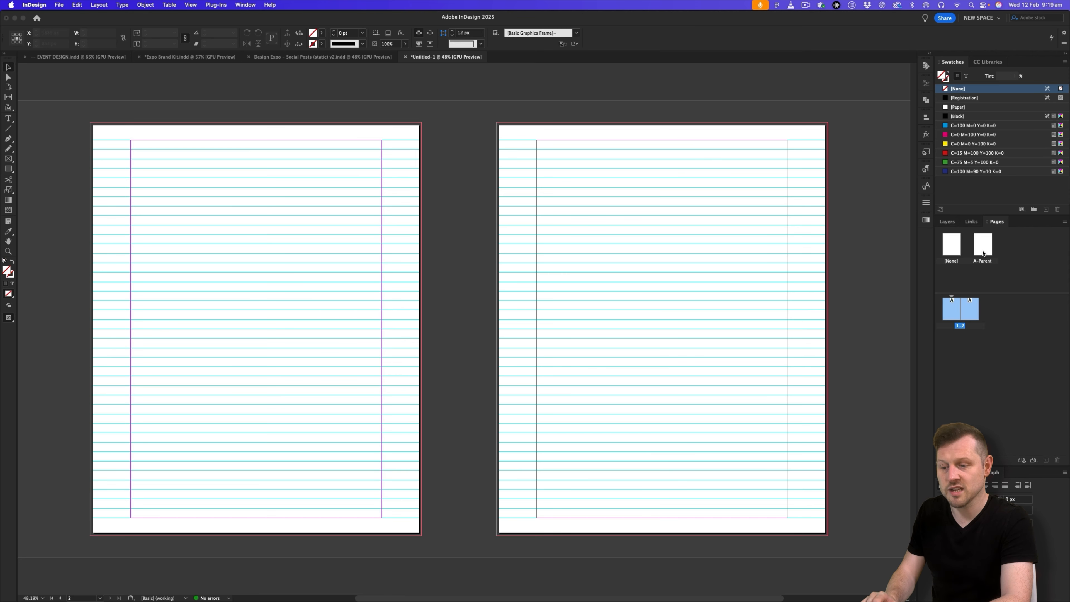
double_click(983, 244)
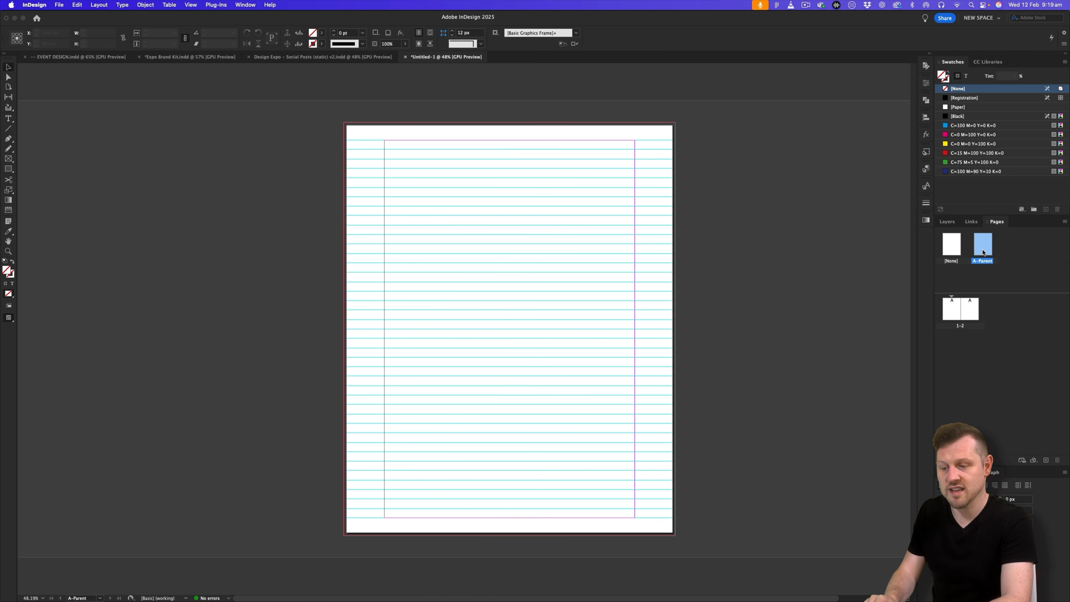
click(9, 159)
click(447, 226)
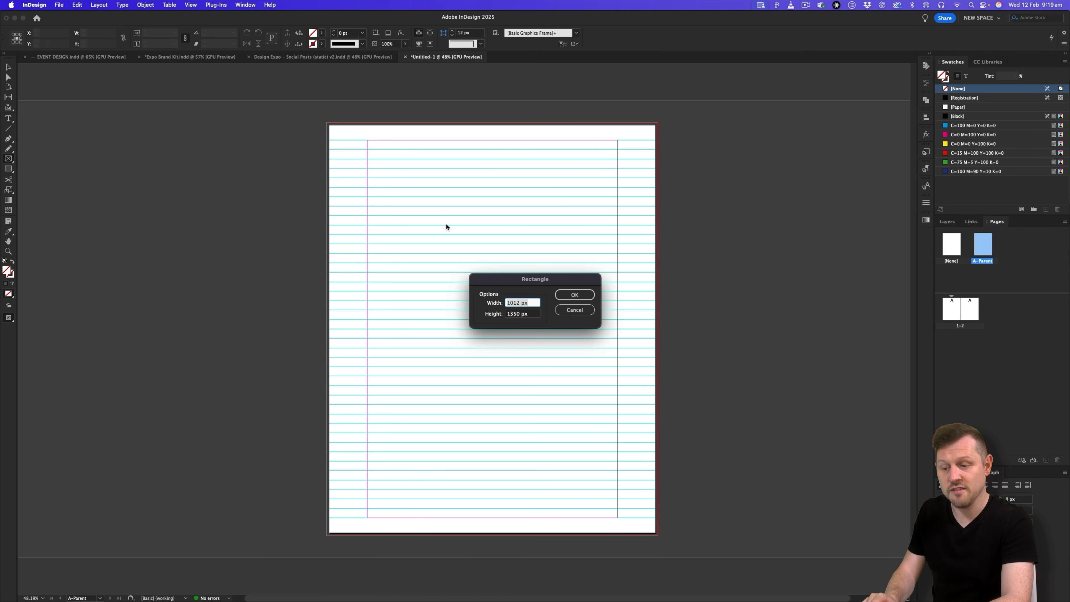
text(1080)
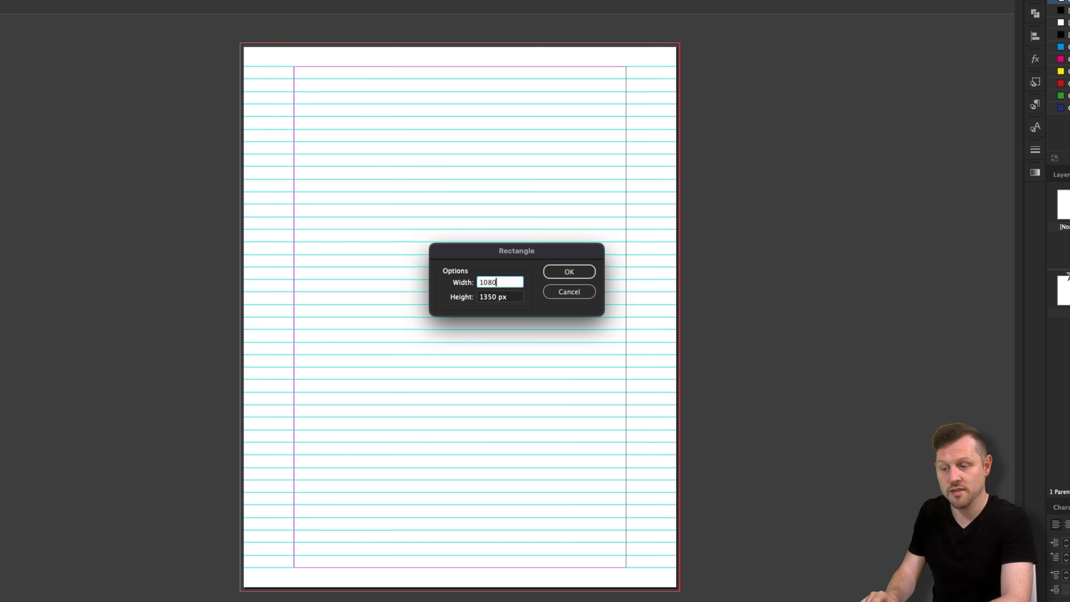
key(Tab)
text(1)
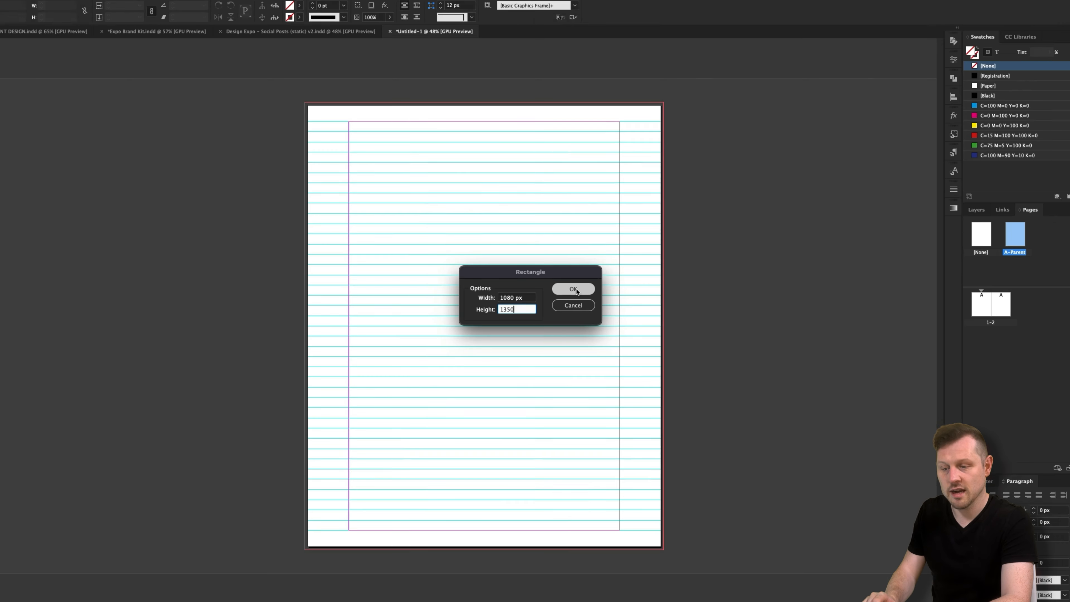
key(Return)
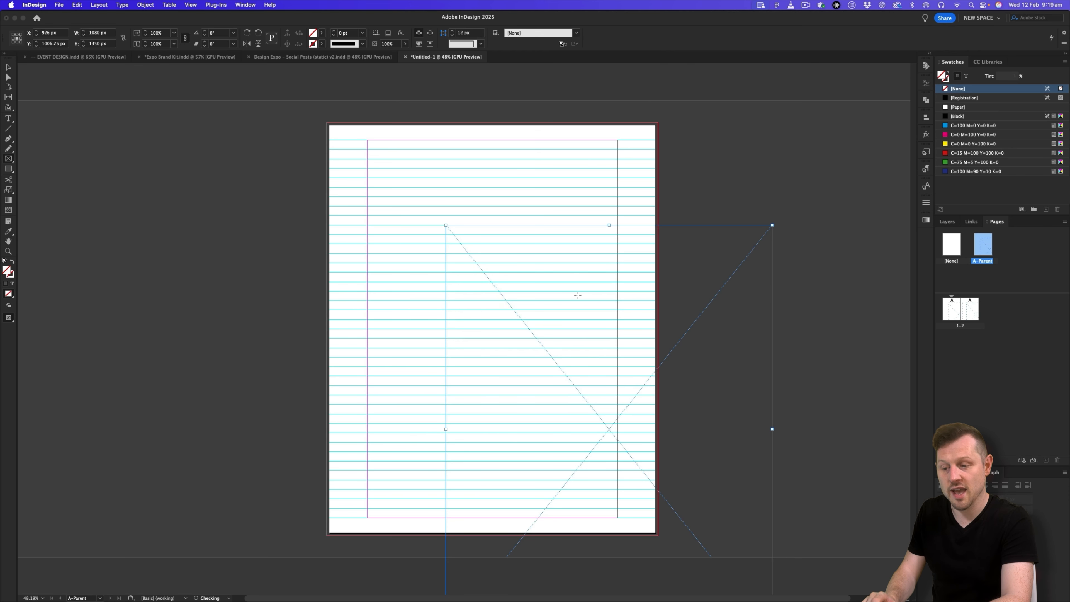
click(964, 136)
drag(655, 249, 648, 228)
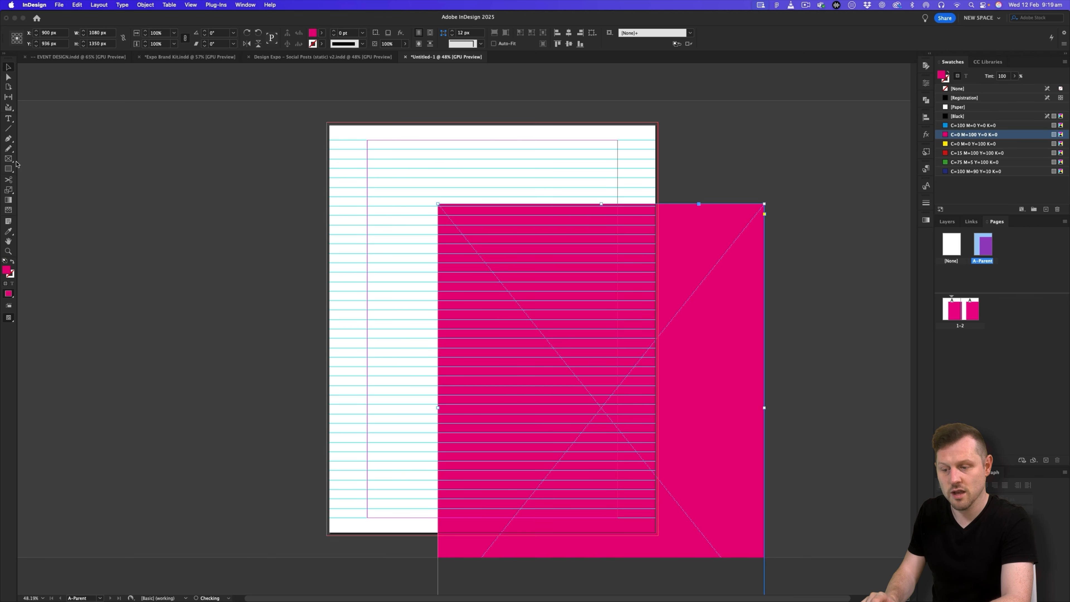
Add a 1012 x 1350 px rectangle frame over the magenta one and fill it with [Black]
click(451, 161)
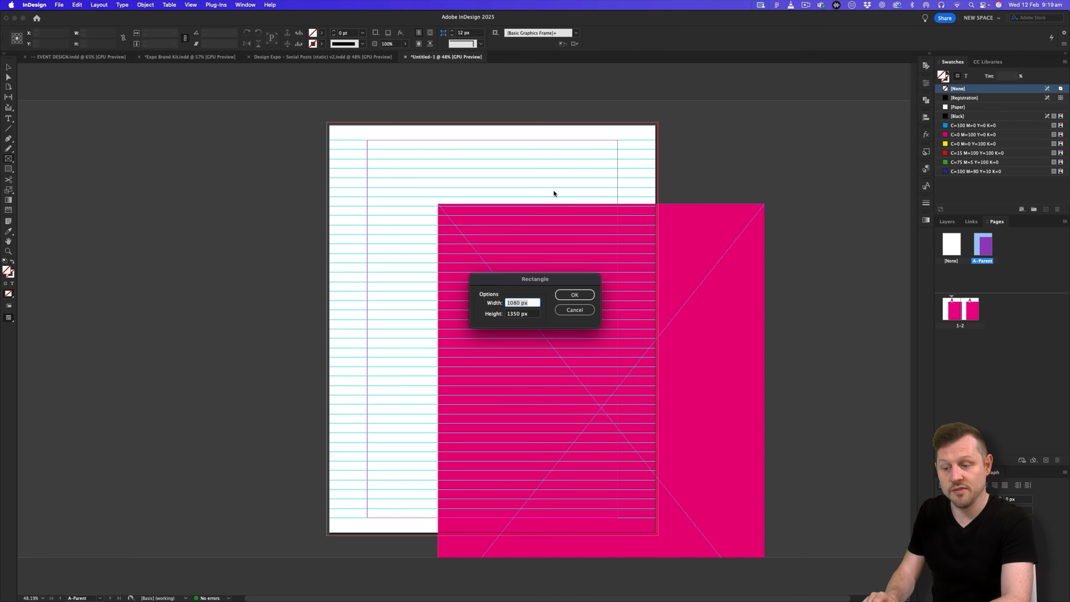
text(1012)
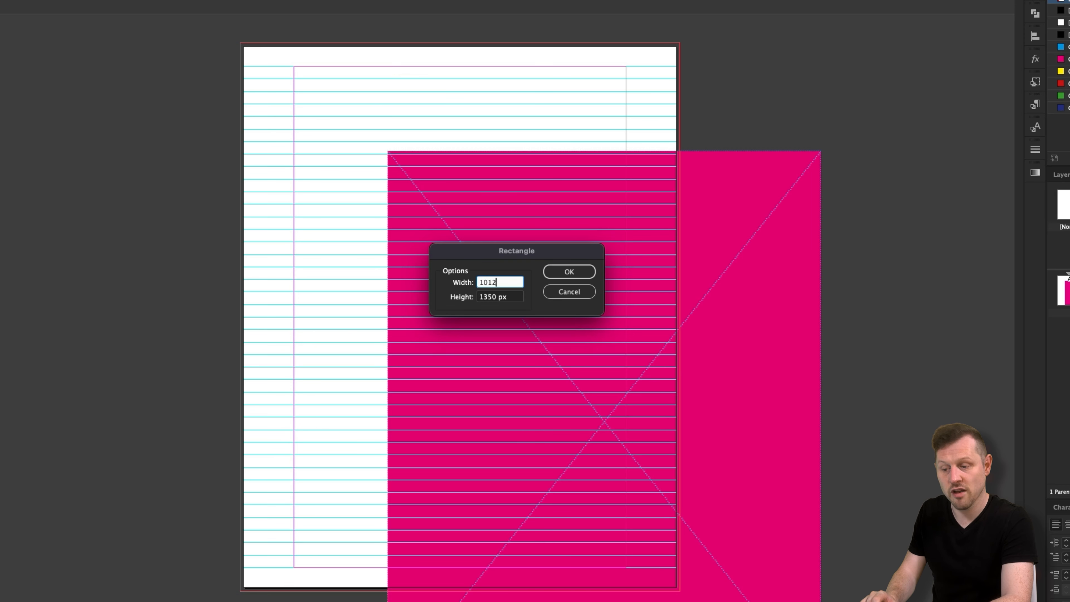
key(Tab)
text(1350)
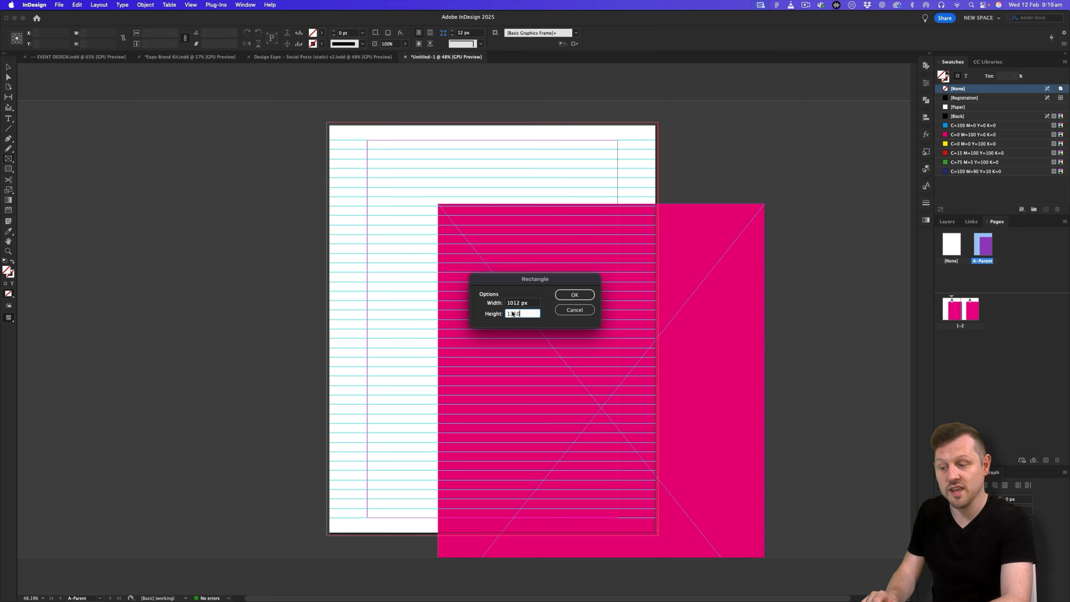
click(583, 296)
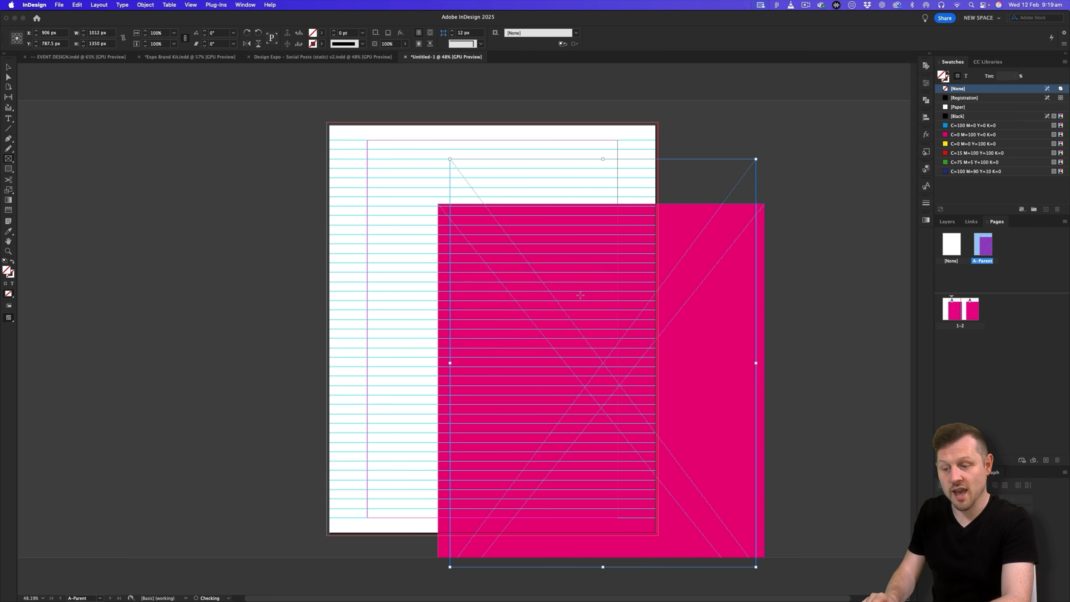
click(965, 116)
key(v)
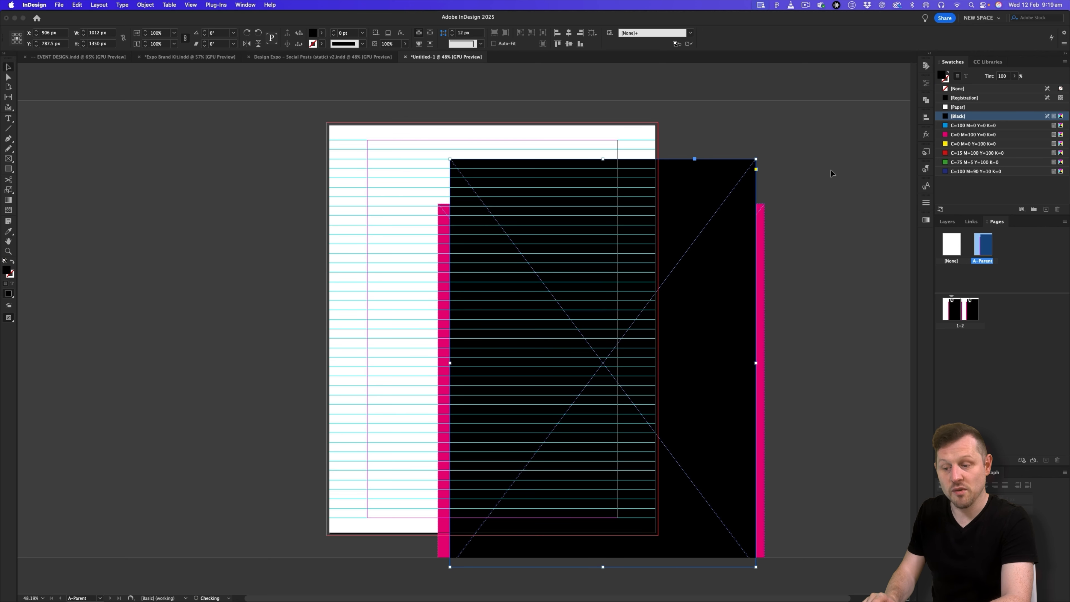
Select the black and magenta frames together and align their horizontal and vertical centres
click(791, 312)
drag(827, 279, 670, 312)
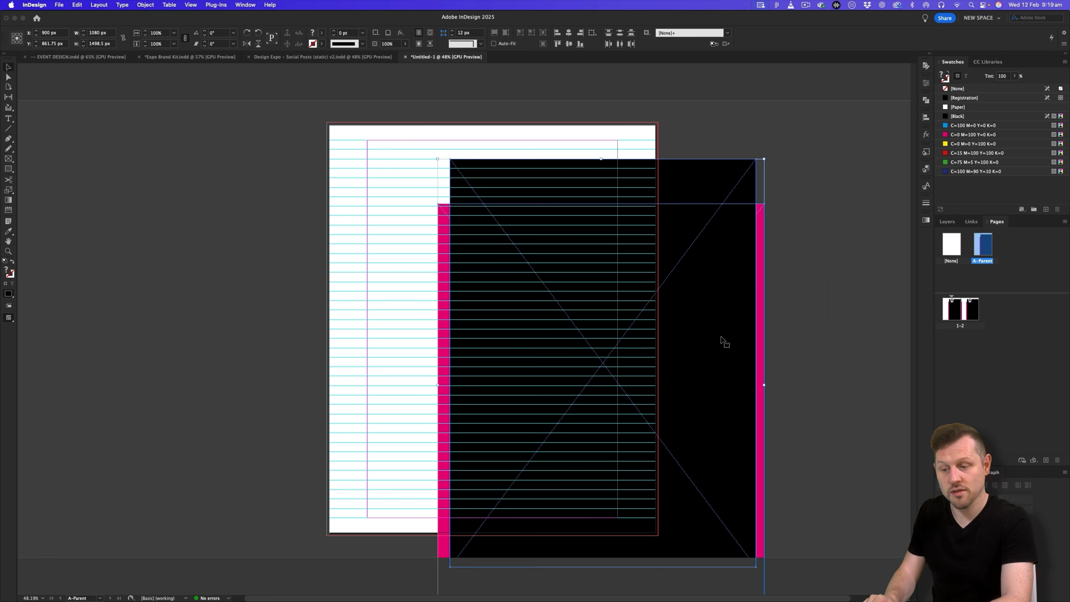
drag(723, 338, 658, 302)
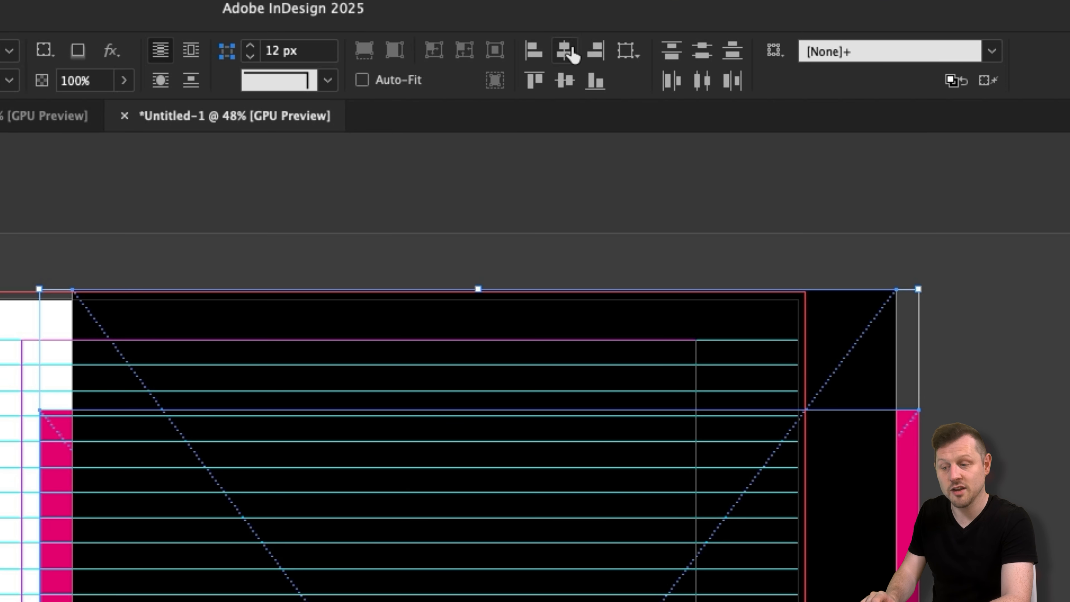
click(569, 32)
click(565, 81)
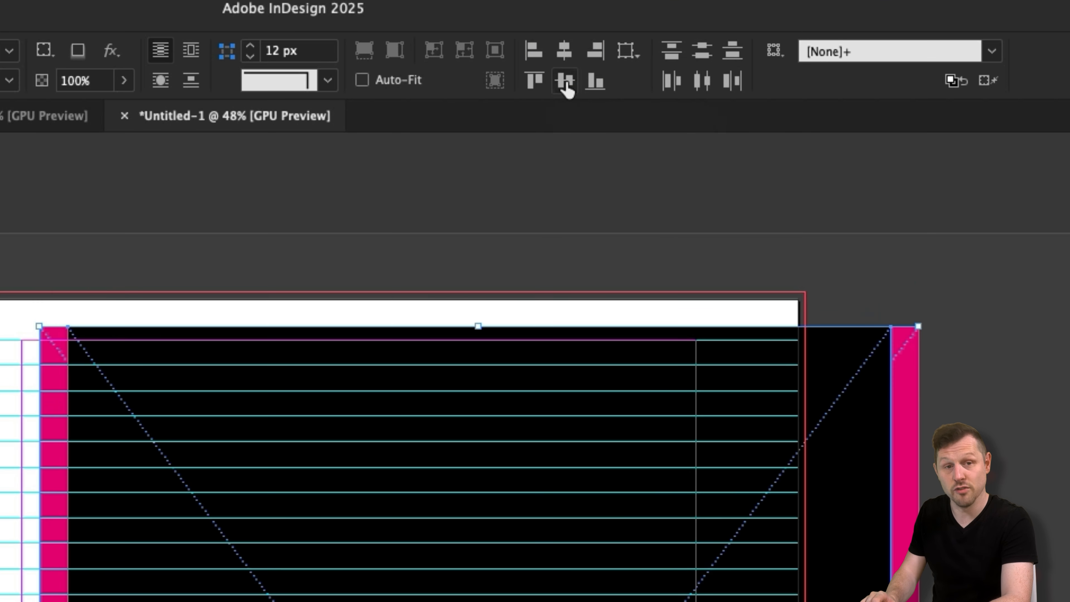
Move the two aligned frames so the magenta frame exactly covers the parent page, checking the fit in Preview mode
key(w)
drag(361, 401, 239, 375)
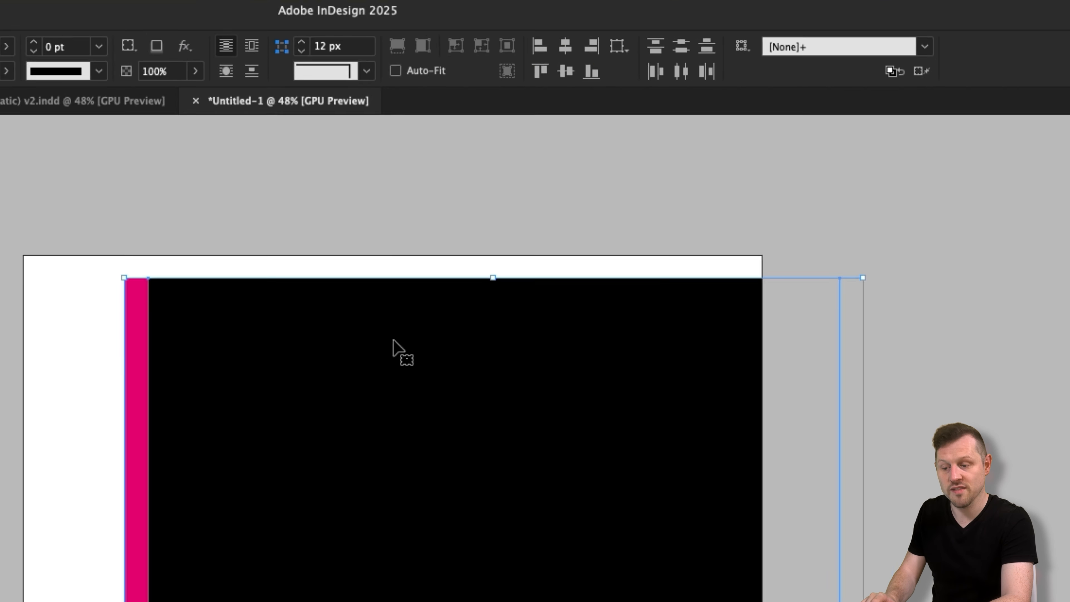
drag(448, 157, 449, 158)
key(w)
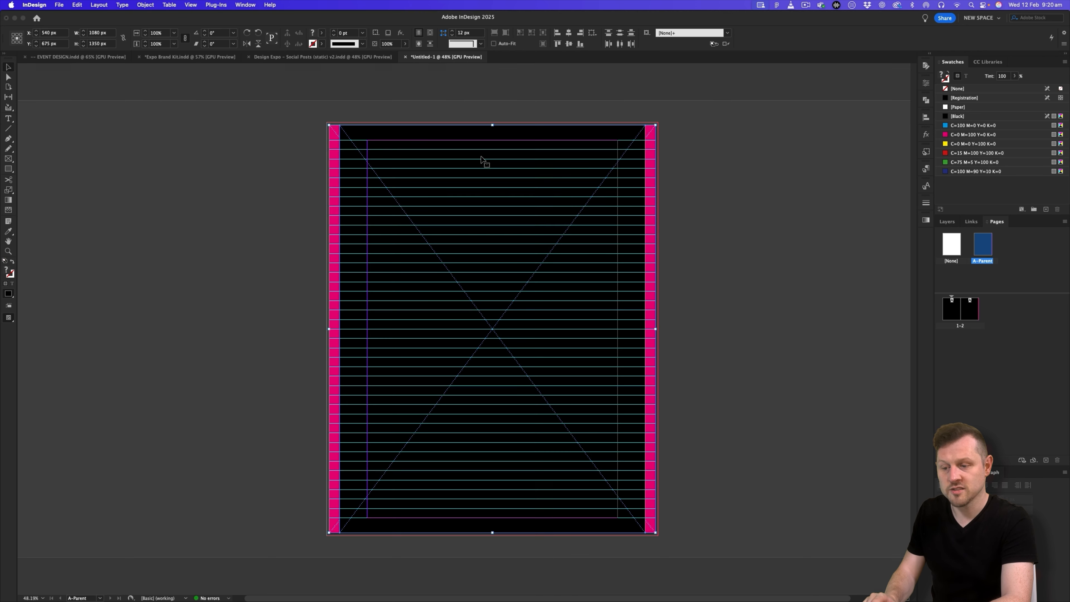
key(w)
click(748, 280)
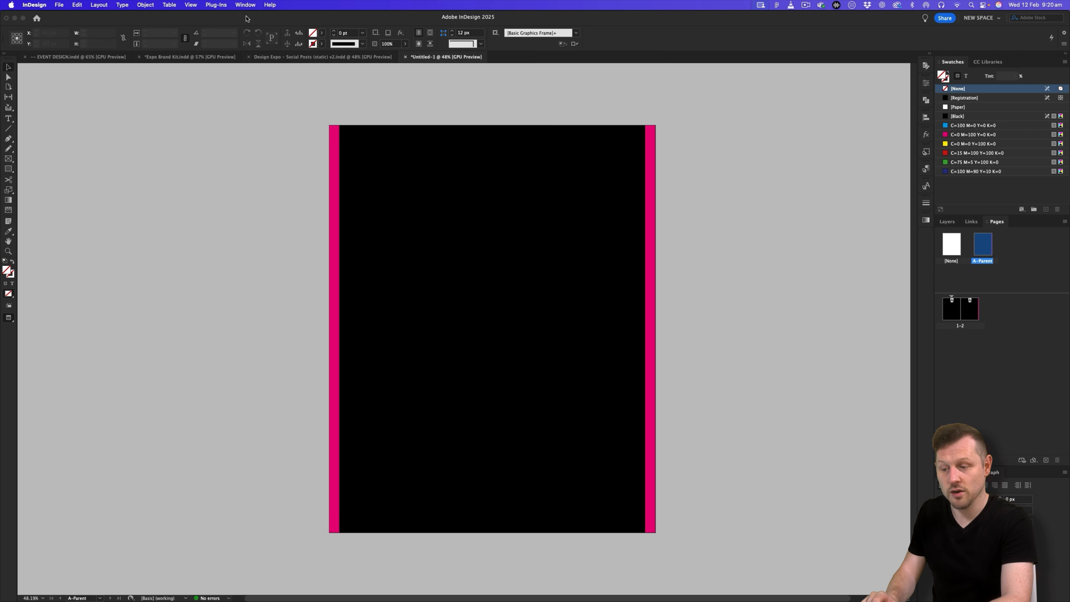
Combine the black and magenta frames with the Pathfinder's Exclude Overlap, leaving only the side strips
click(246, 4)
mouse_move(366, 188)
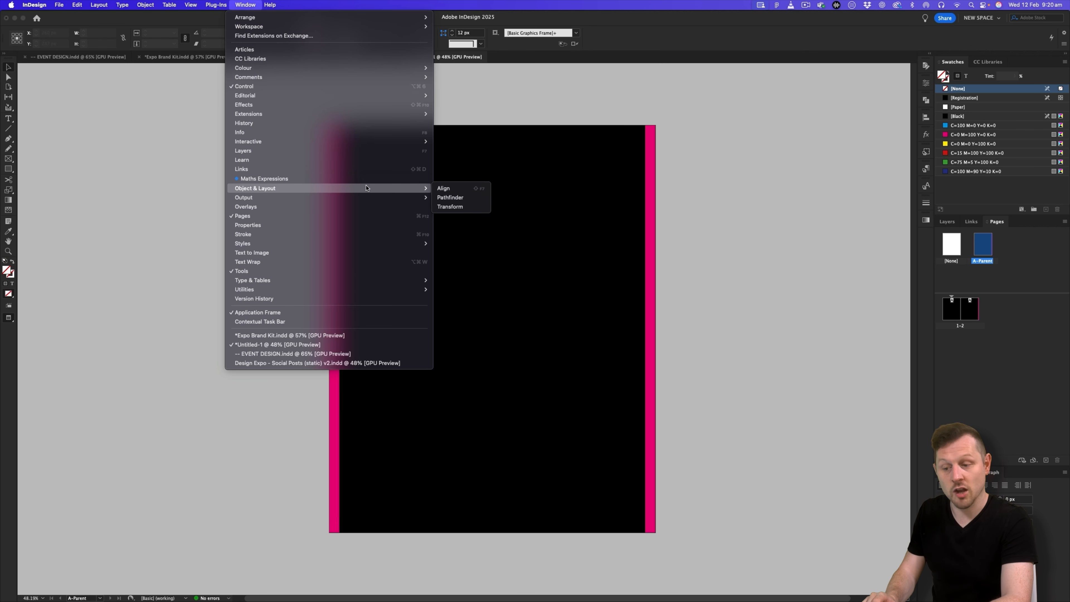
click(450, 197)
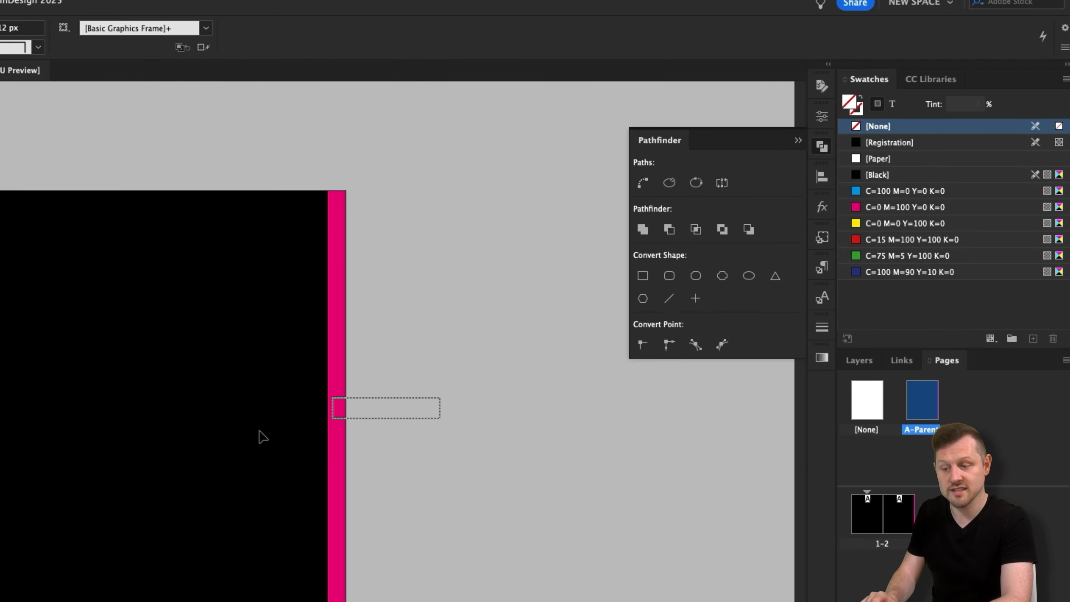
drag(259, 431, 252, 438)
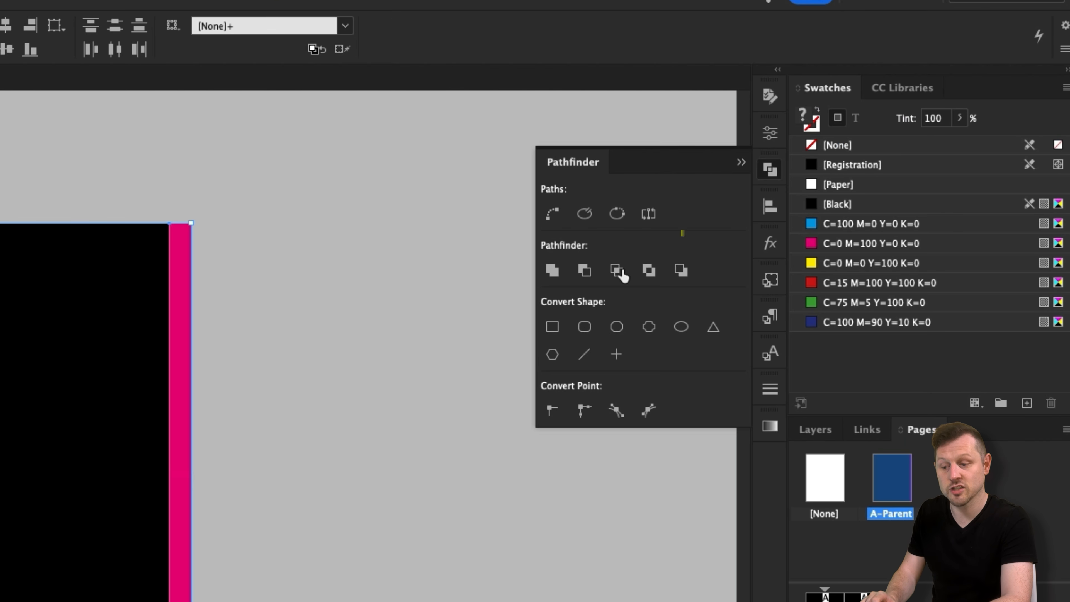
click(651, 271)
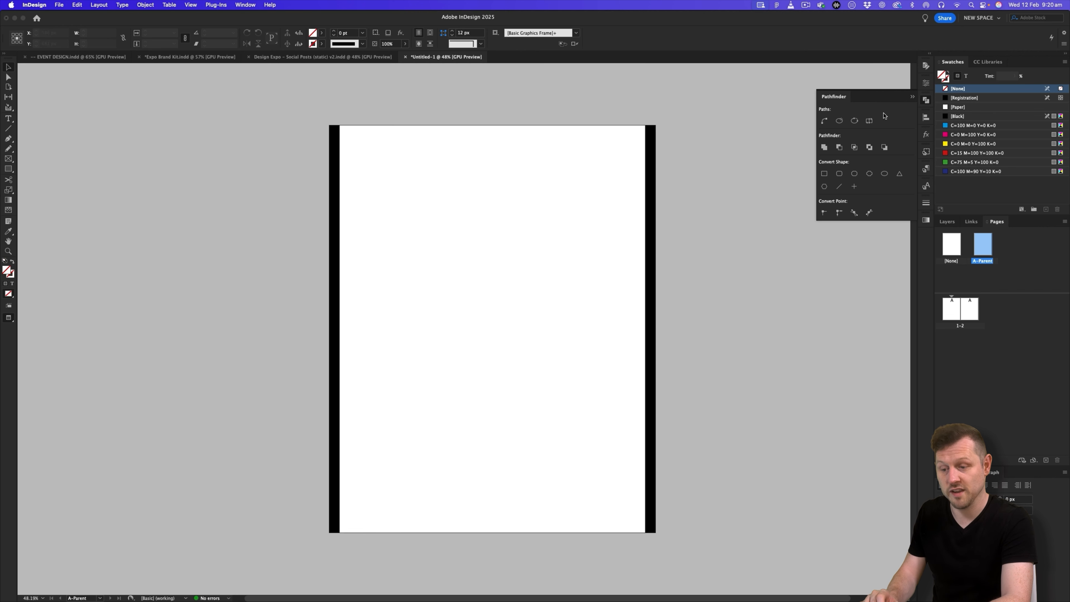
click(912, 96)
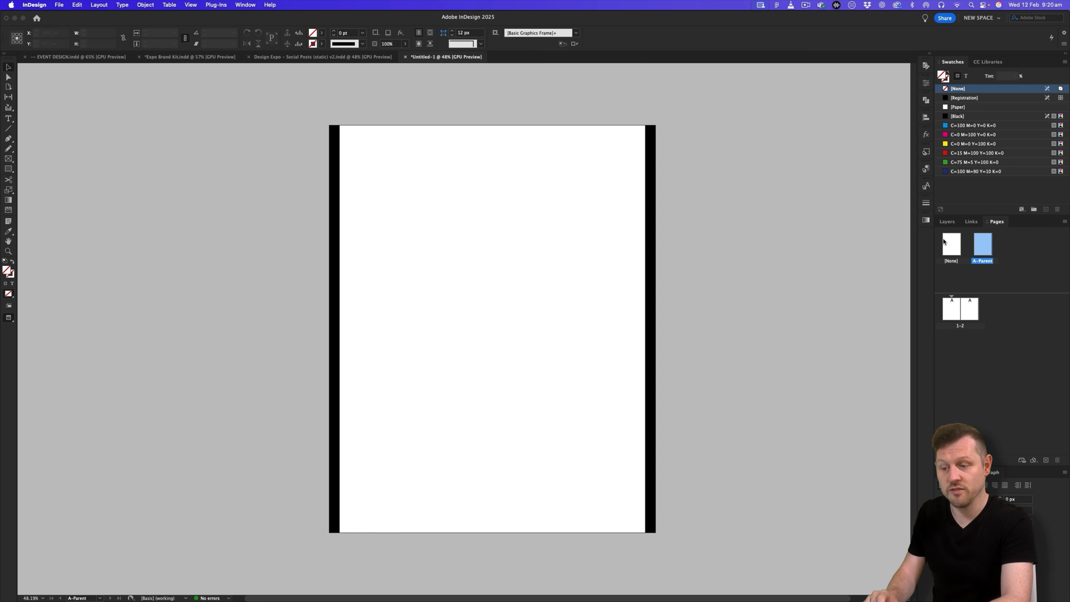
Rename Layer 1 as CROP and turn off its Print Layer option
click(948, 222)
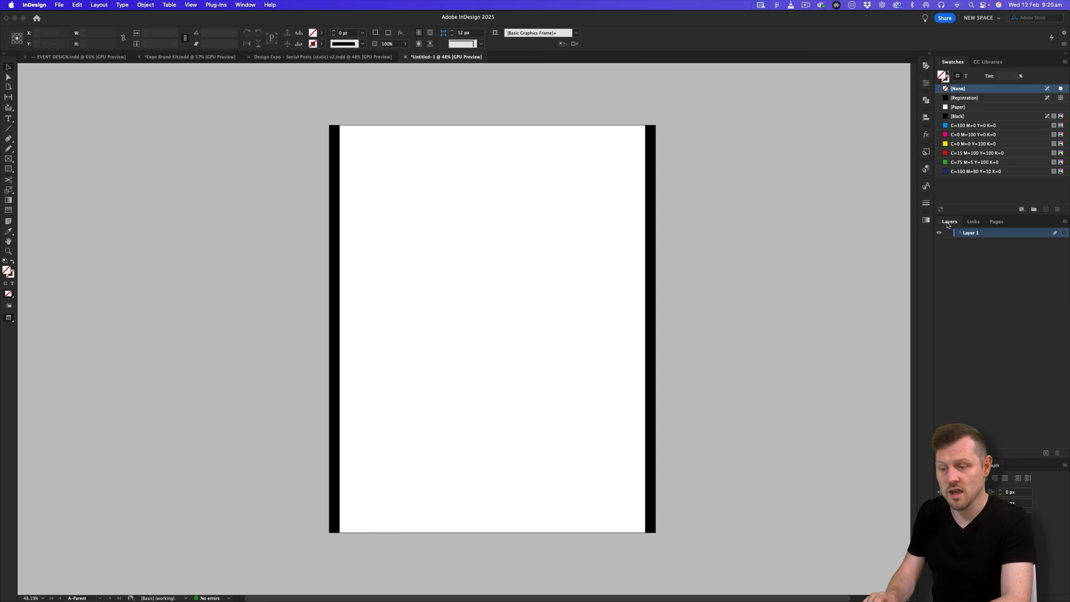
double_click(969, 233)
text(c)
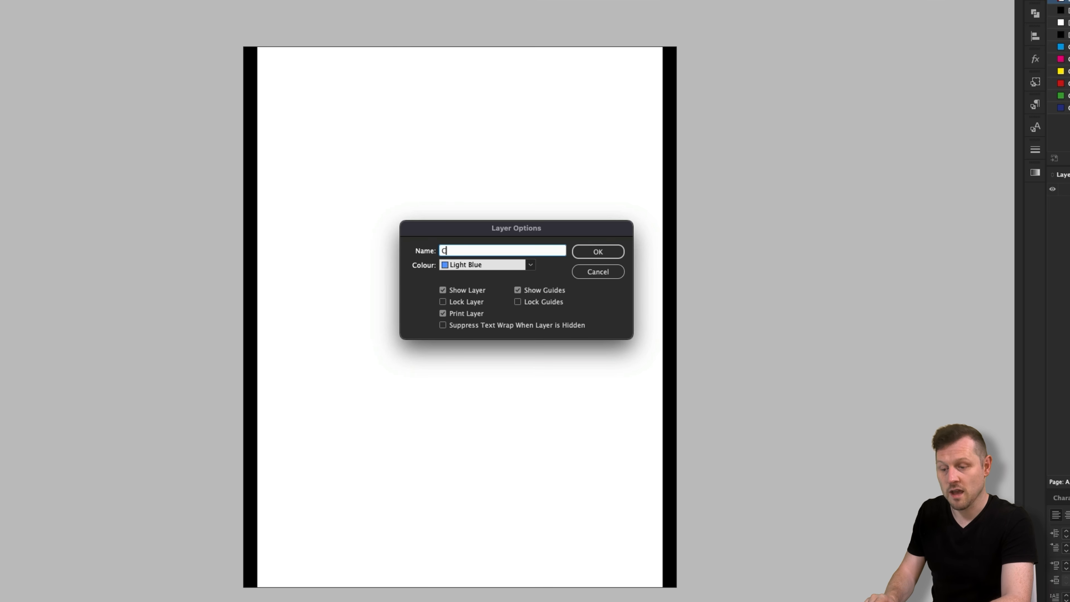
text(ROP)
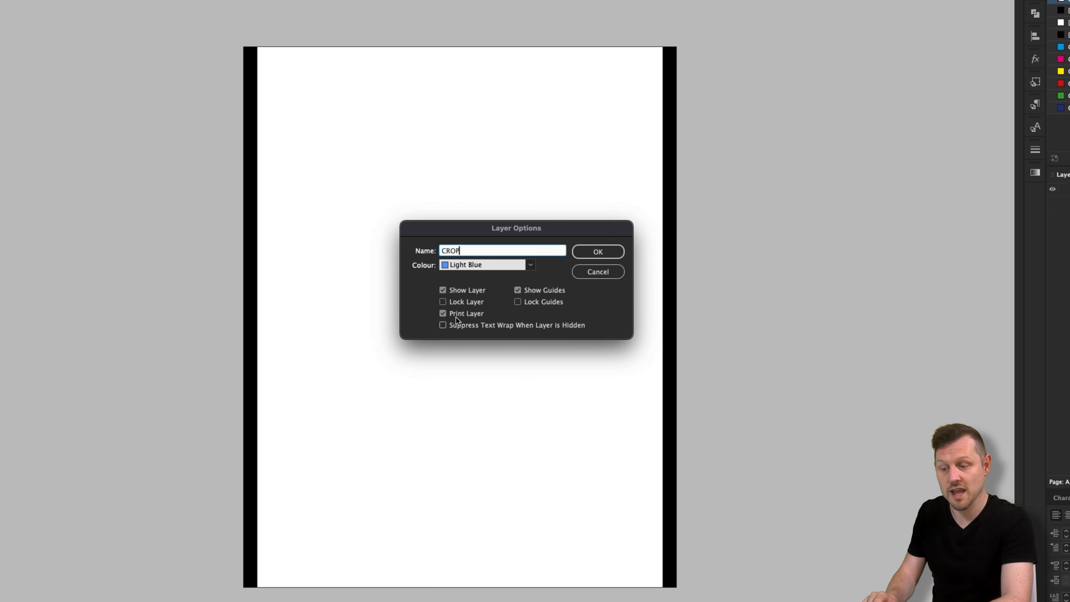
click(443, 314)
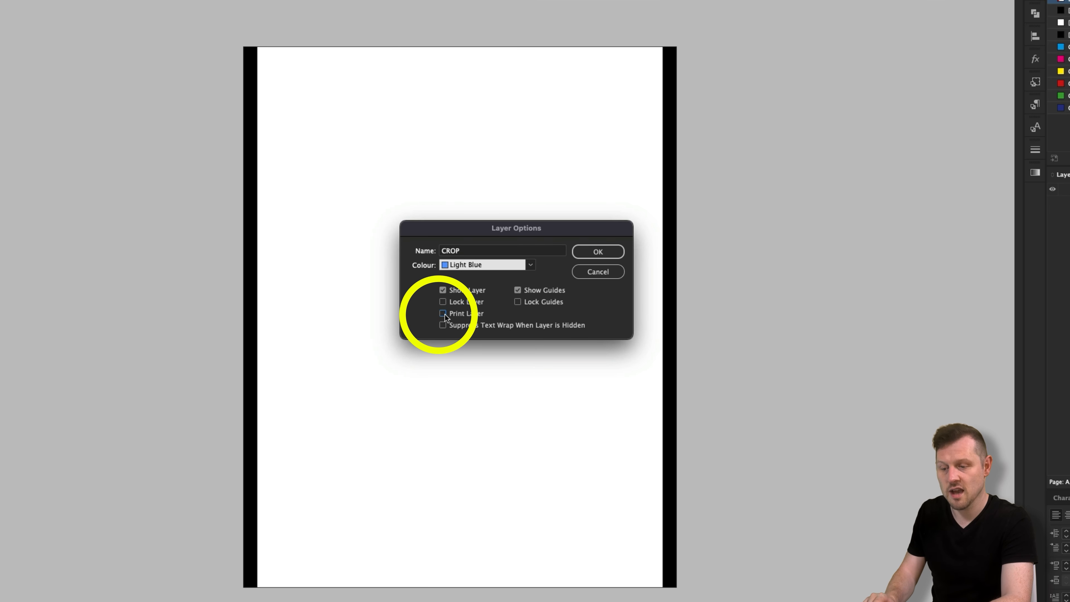
click(598, 252)
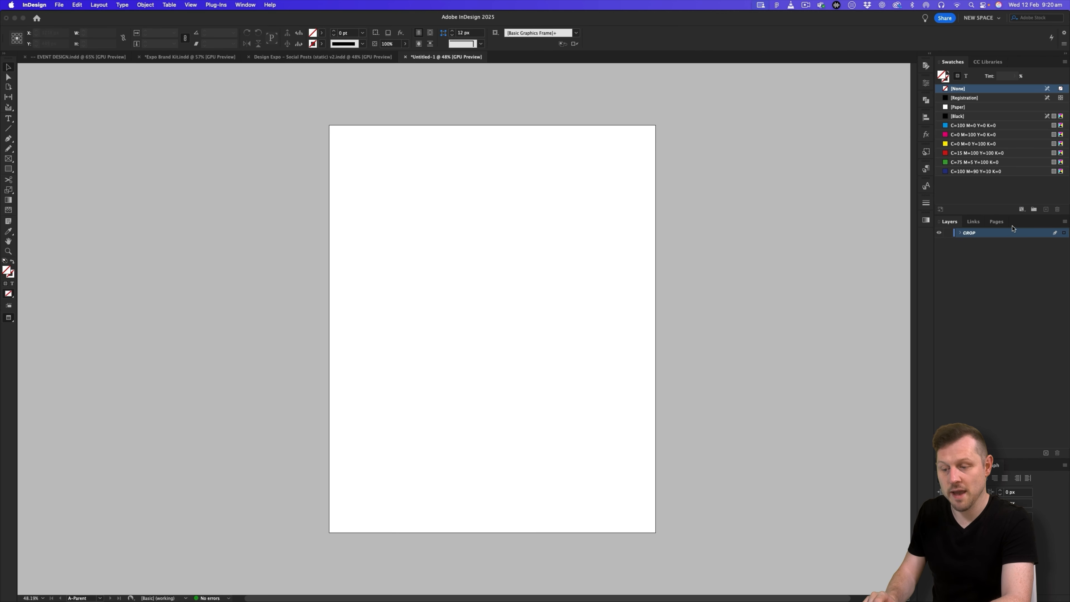
Return to document spread 1-2 and compare both pages in Normal and Preview modes to check the crop strips
click(997, 222)
double_click(960, 303)
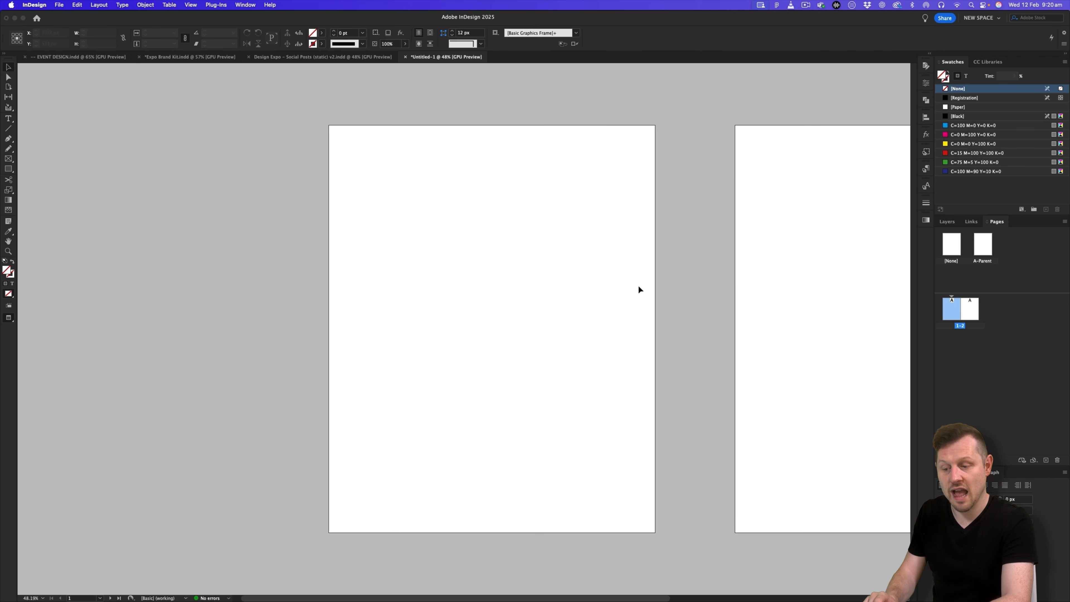
key(w)
key(w)
key(w)
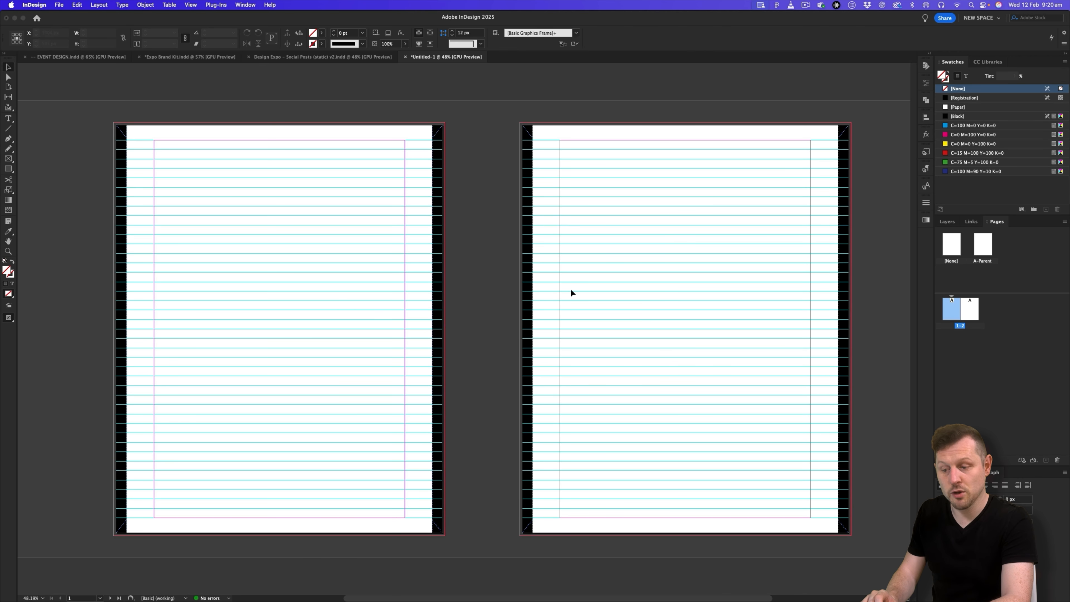
key(w)
key(w)
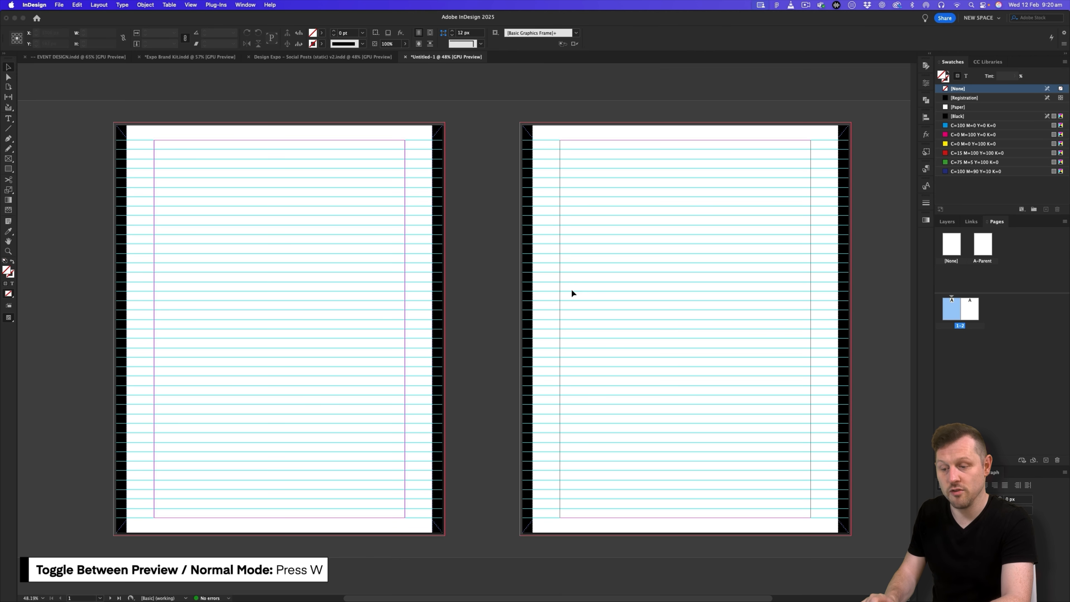
key(w)
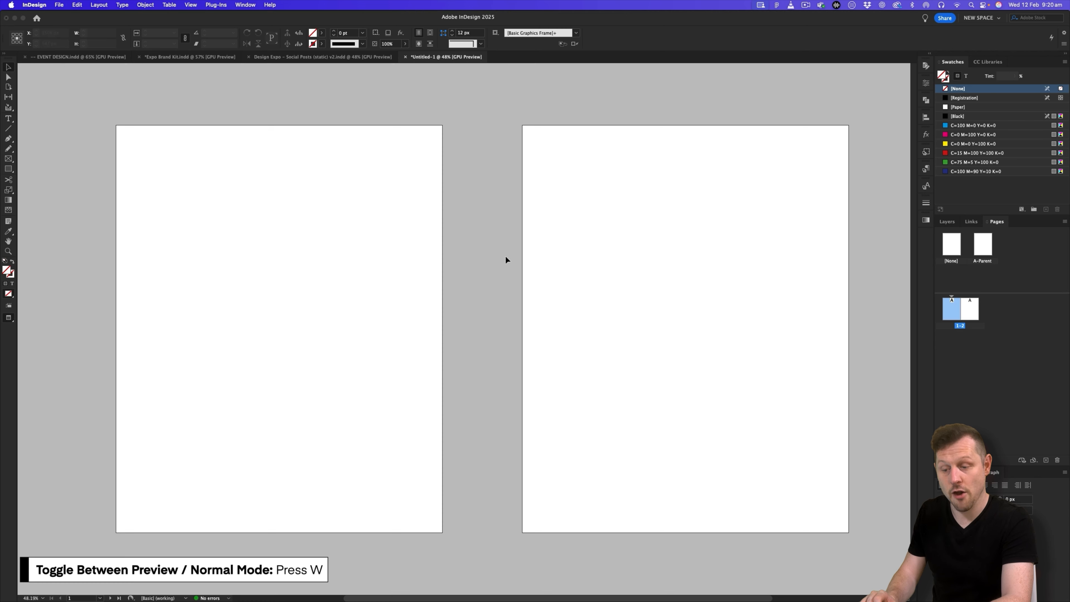
key(w)
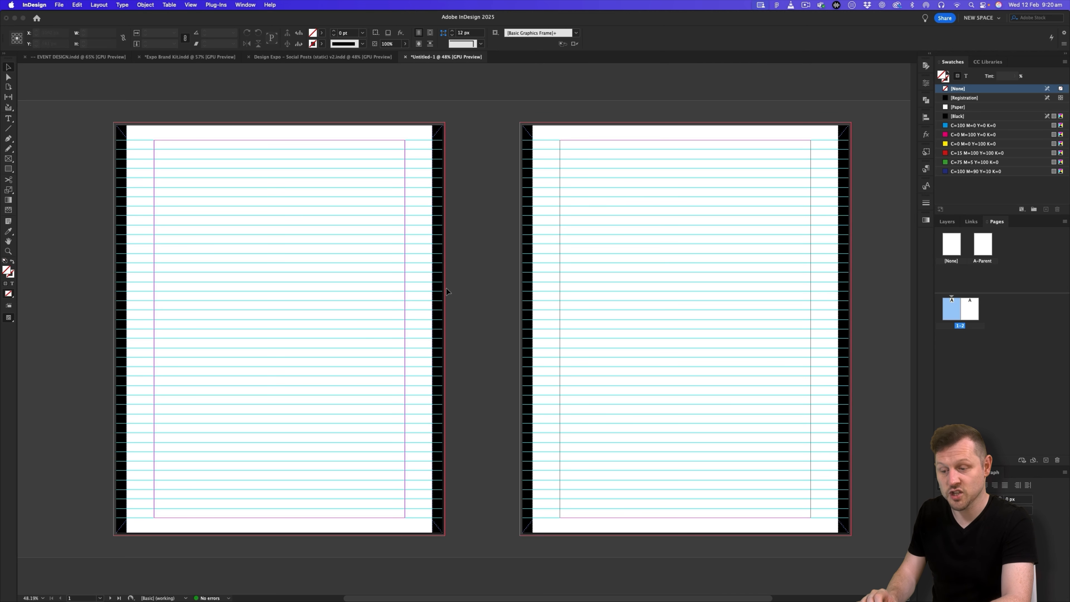
Lock the CROP layer
click(948, 221)
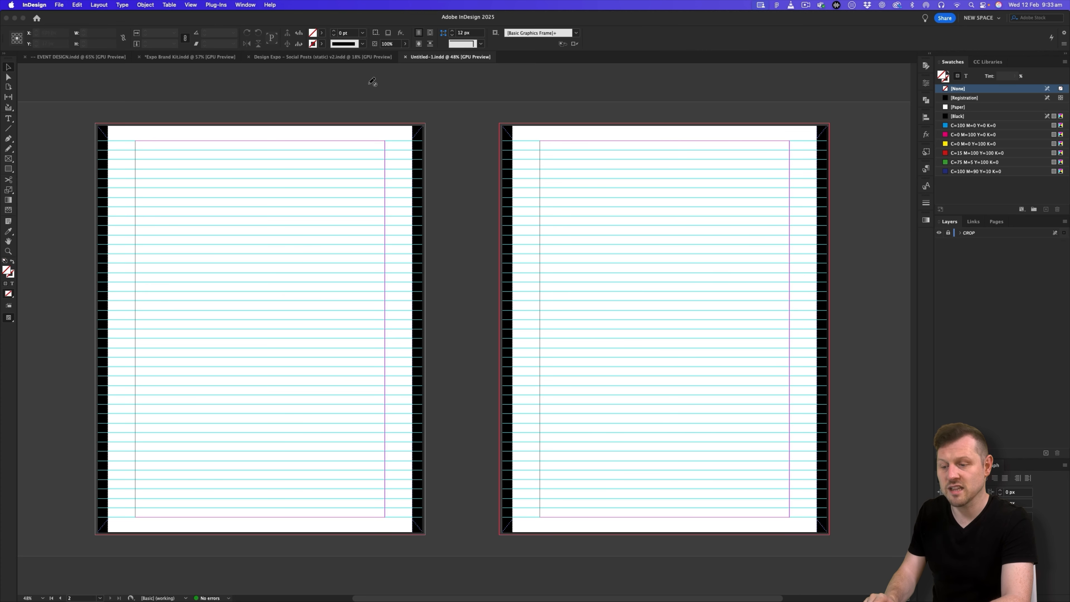
Switch to the Design Expo social posts document and view its first portrait posts in Preview mode
click(323, 57)
key(super+space)
drag(203, 241, 496, 316)
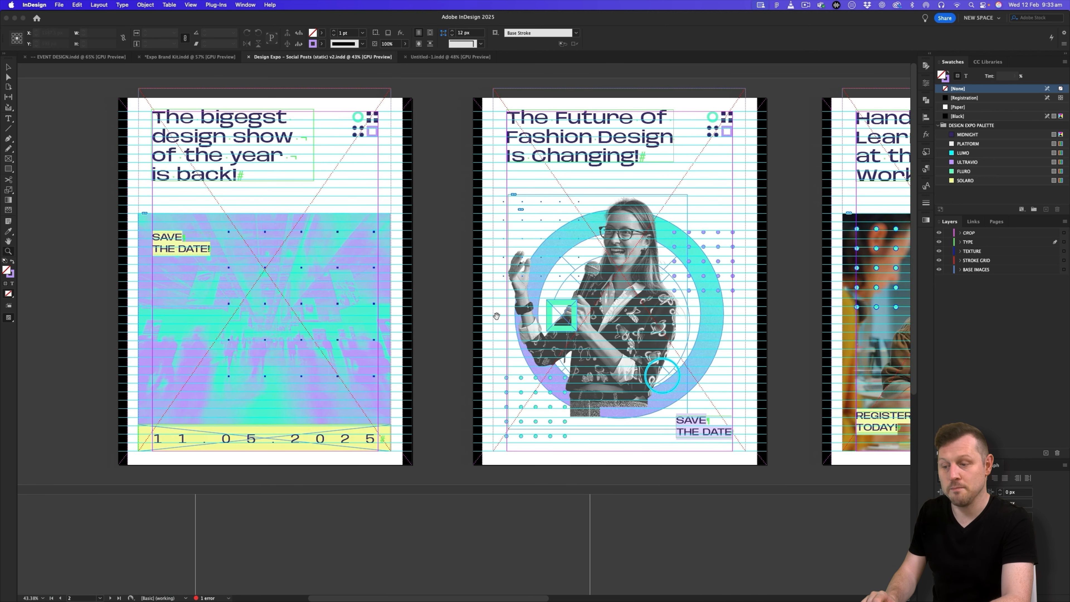
key(w)
drag(369, 192, 389, 192)
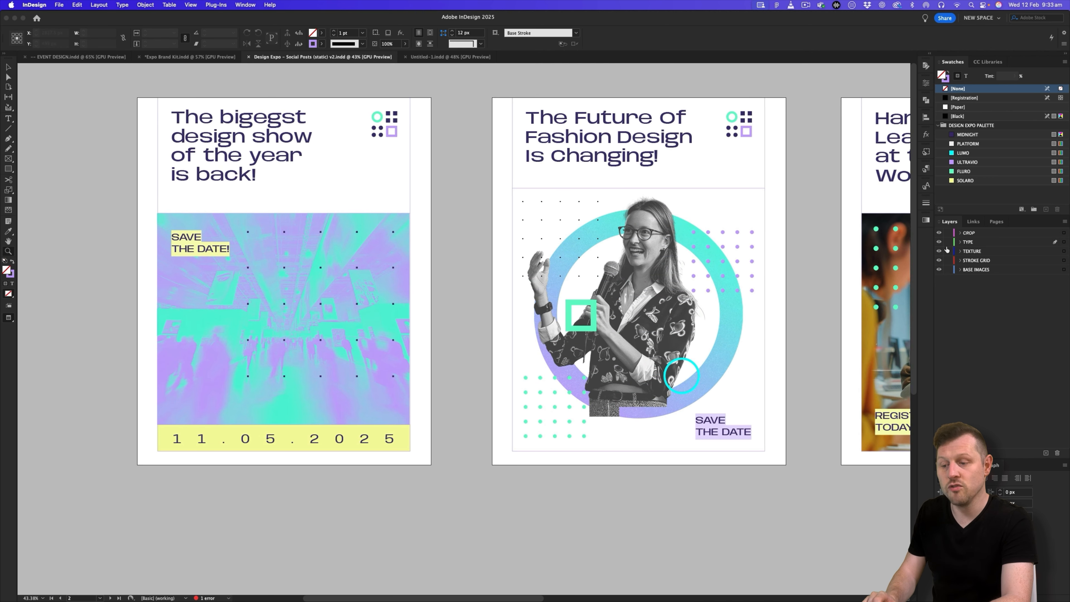
Hide the TYPE, TEXTURE and BASE IMAGES layers and examine the stroke grid across the portrait posts
click(940, 243)
click(939, 252)
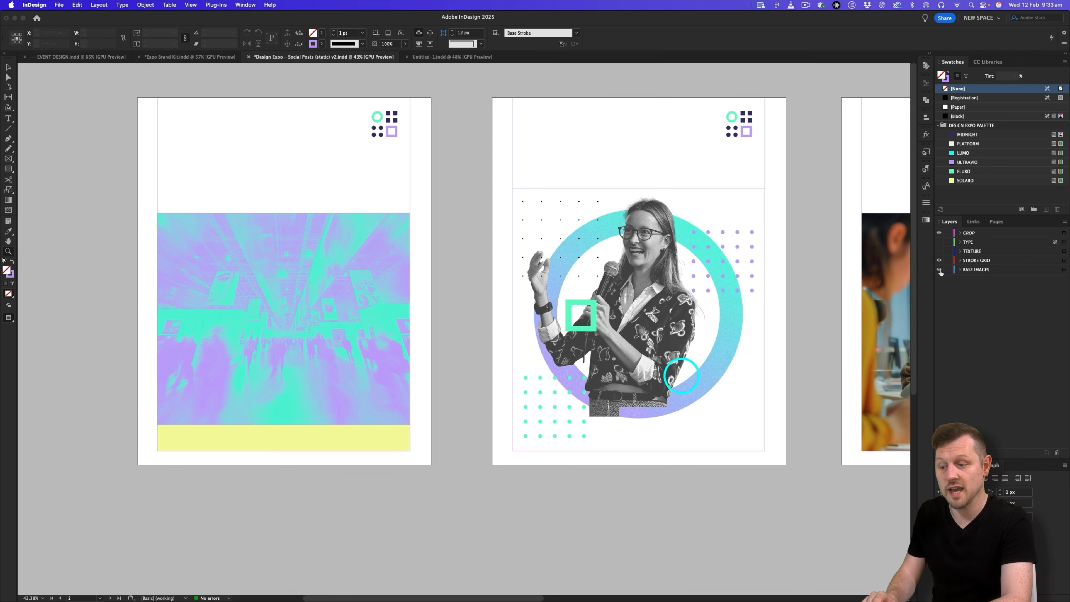
click(940, 270)
scroll(287, 285, up, 2)
drag(556, 290, 208, 317)
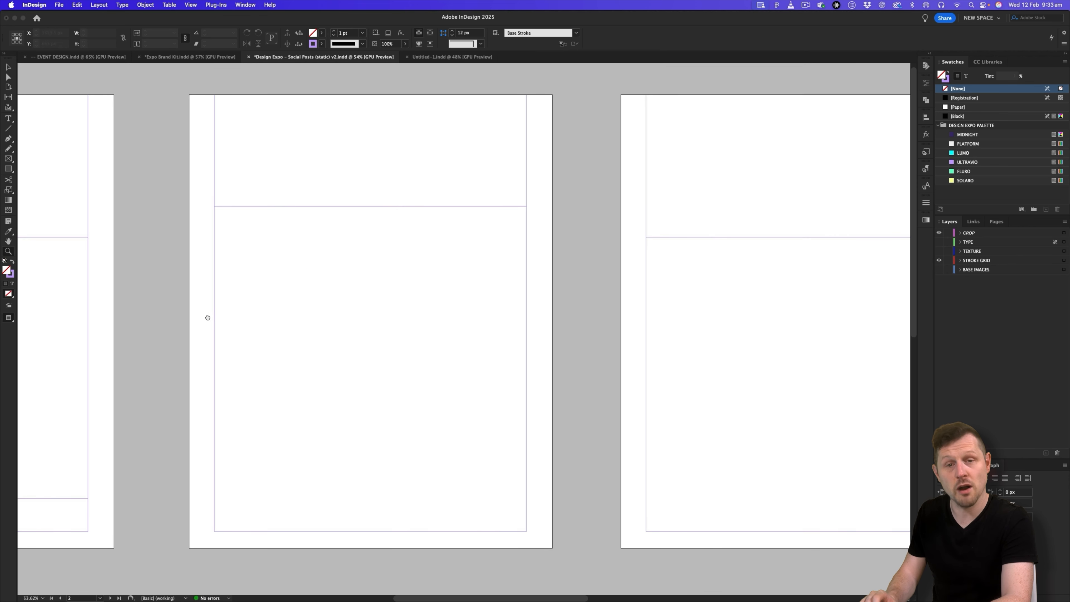
scroll(626, 294, right, 6)
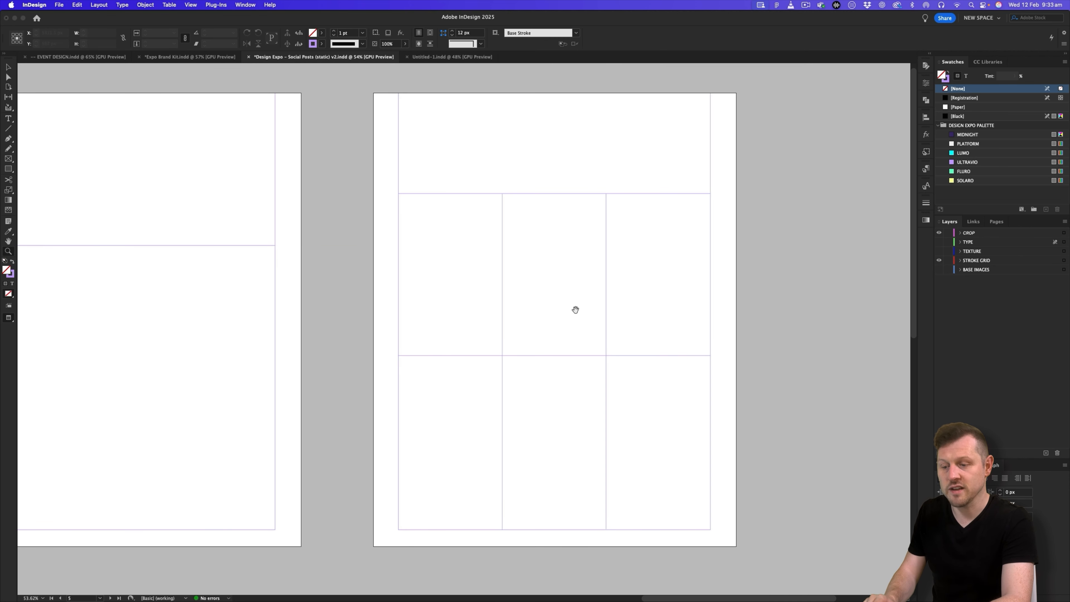
scroll(337, 291, down, 2)
scroll(356, 311, left, 5)
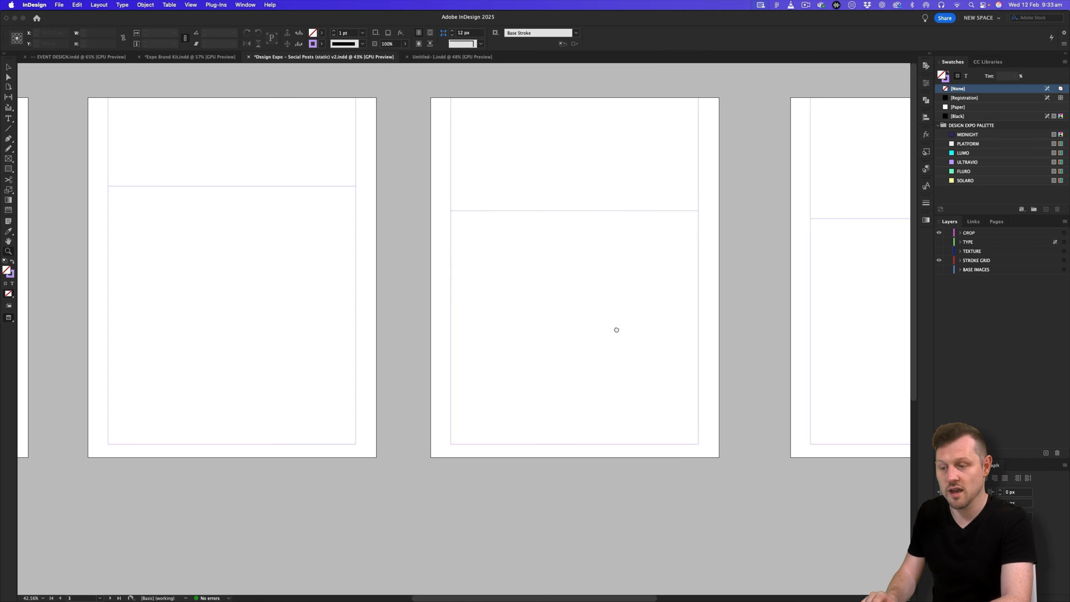
scroll(616, 330, left, 1)
Show the BASE IMAGES, TEXTURE and TYPE layers again and view the portrait and landscape posts together
click(939, 270)
scroll(482, 347, left, 5)
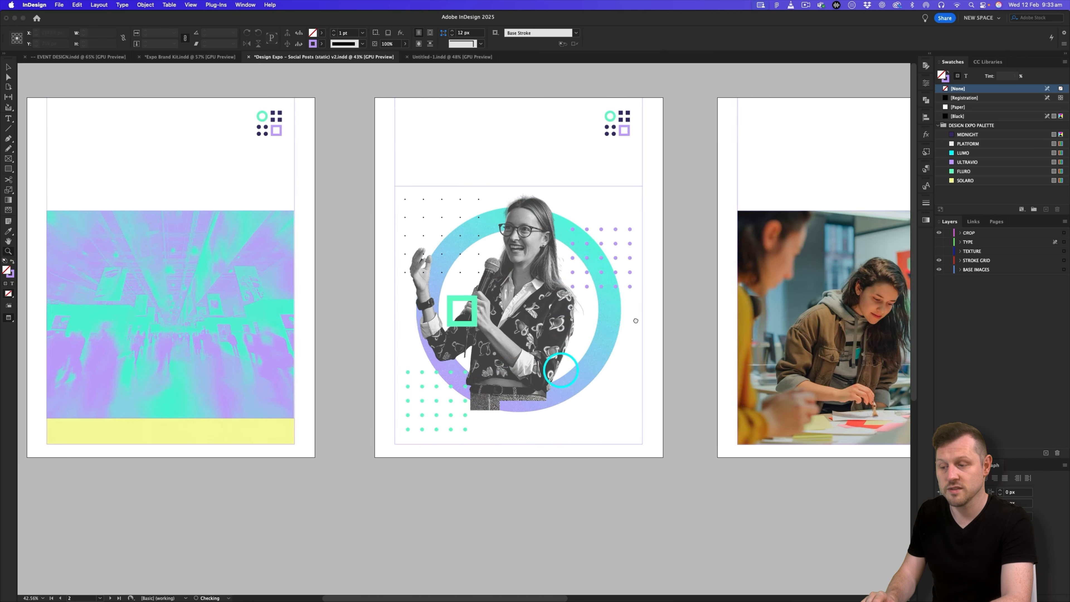
scroll(482, 347, down, 4)
scroll(481, 347, right, 6)
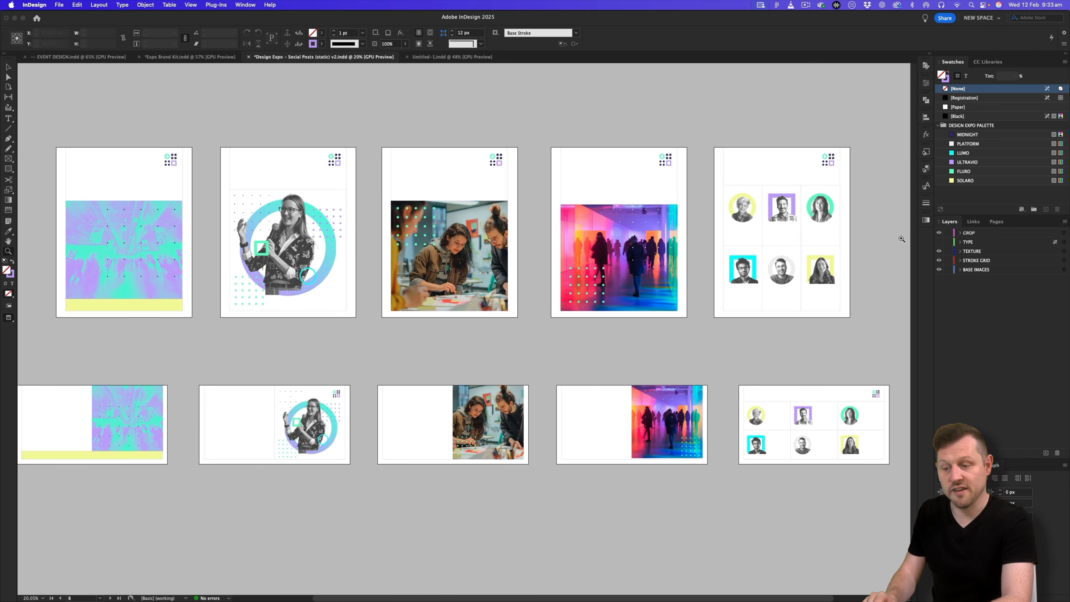
click(939, 242)
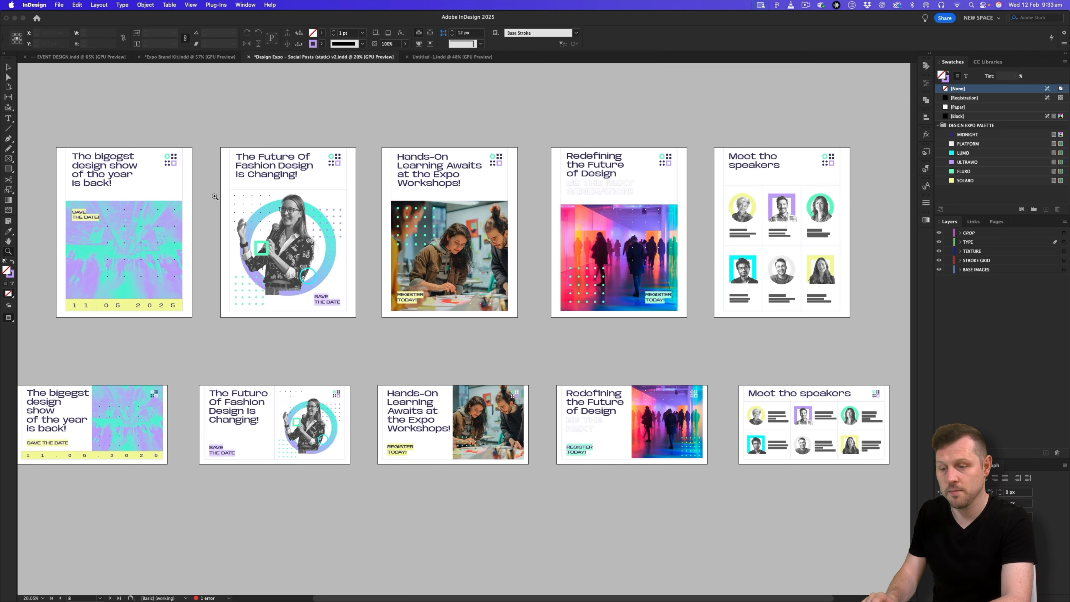
Examine the first two portrait posts up close, comparing their layouts in Normal and Preview modes
scroll(188, 190, up, 6)
scroll(430, 226, left, 8)
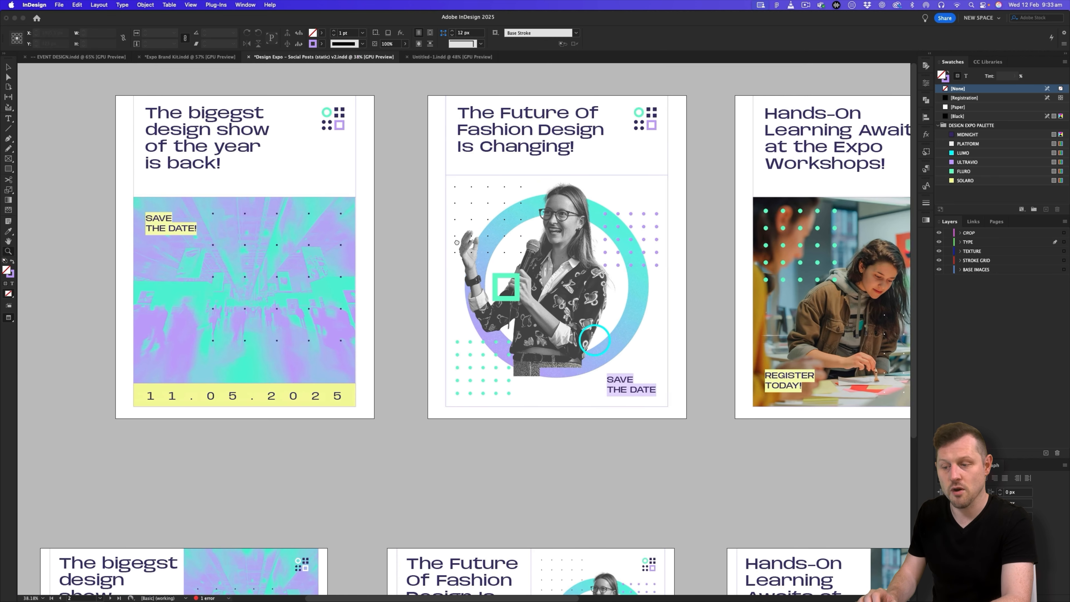
scroll(429, 225, up, 2)
scroll(429, 225, up, 1)
scroll(429, 225, left, 2)
key(v)
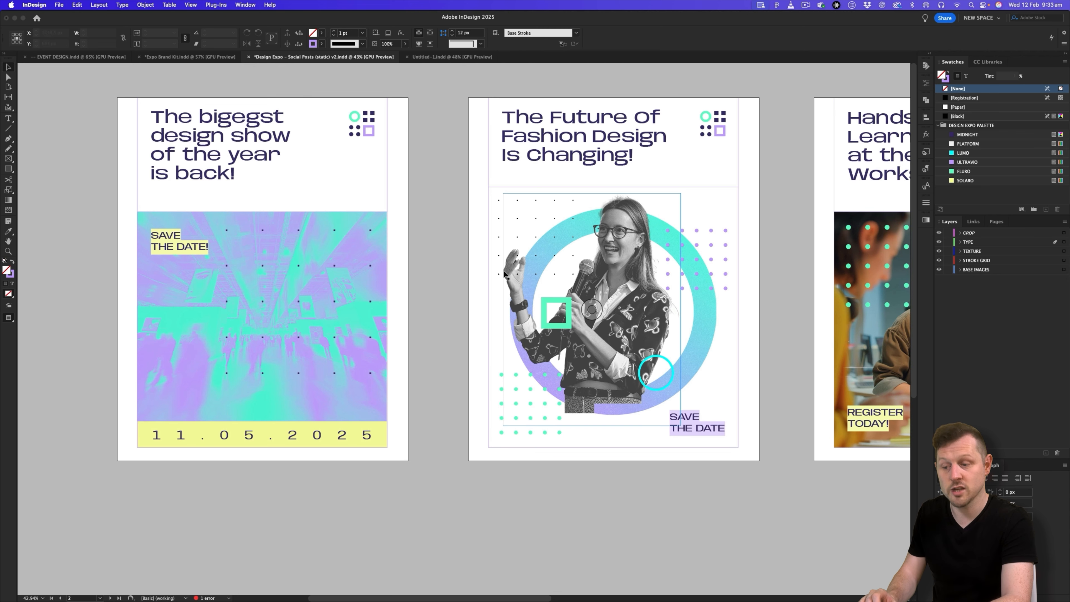
key(w)
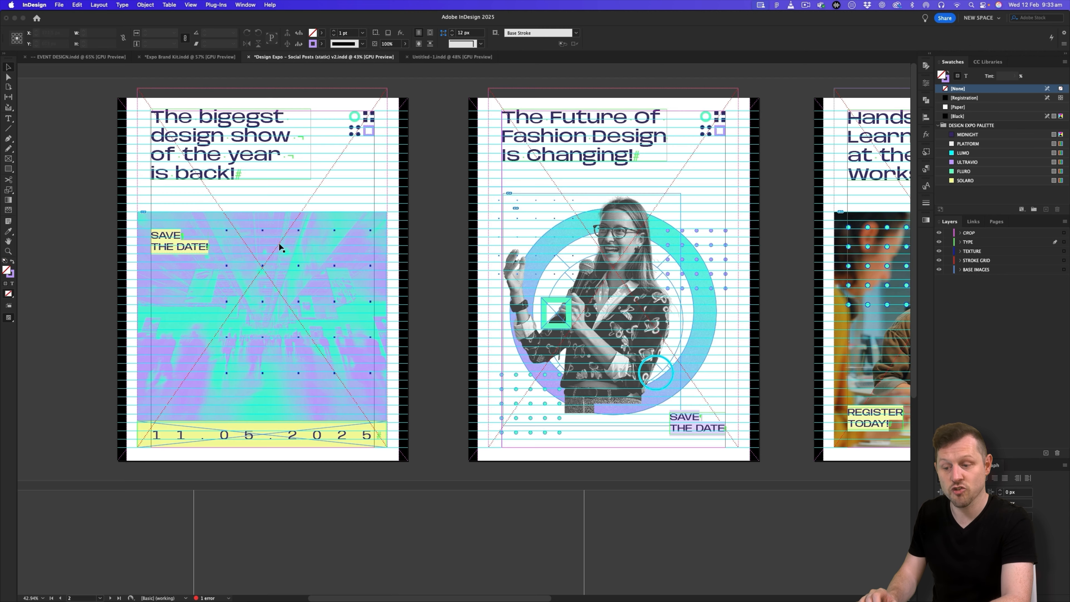
key(w)
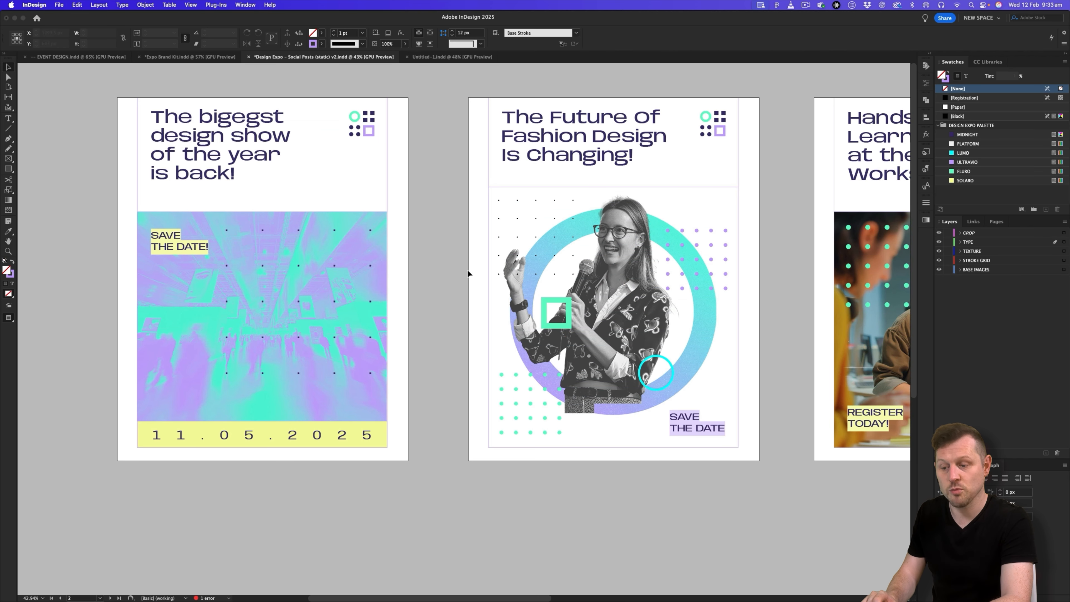
Add a layer named STROKE GRID to the untitled document and place it below the CROP layer
drag(437, 278, 436, 278)
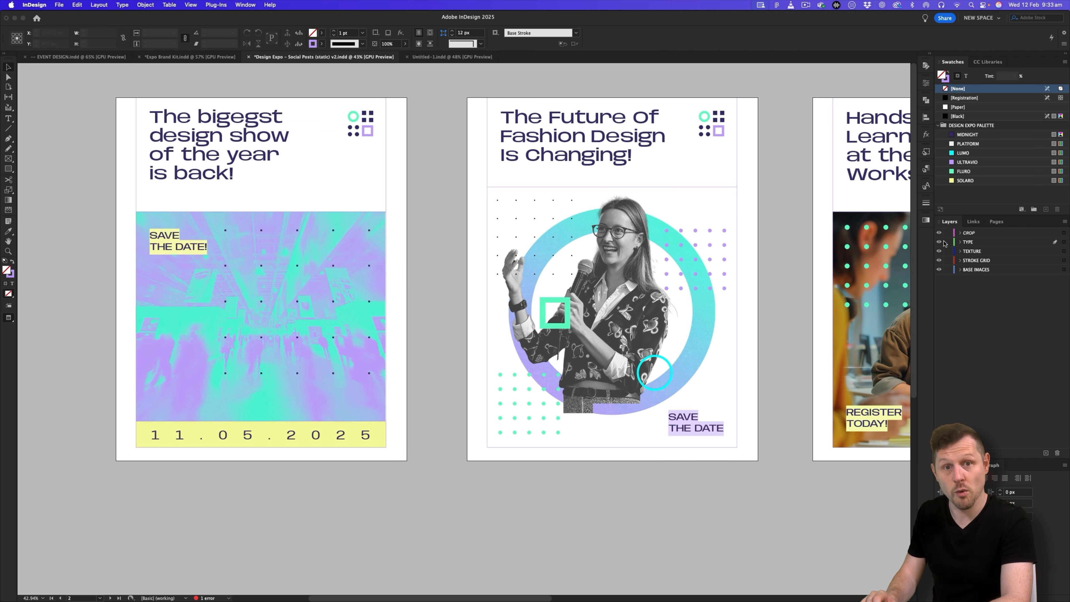
click(430, 56)
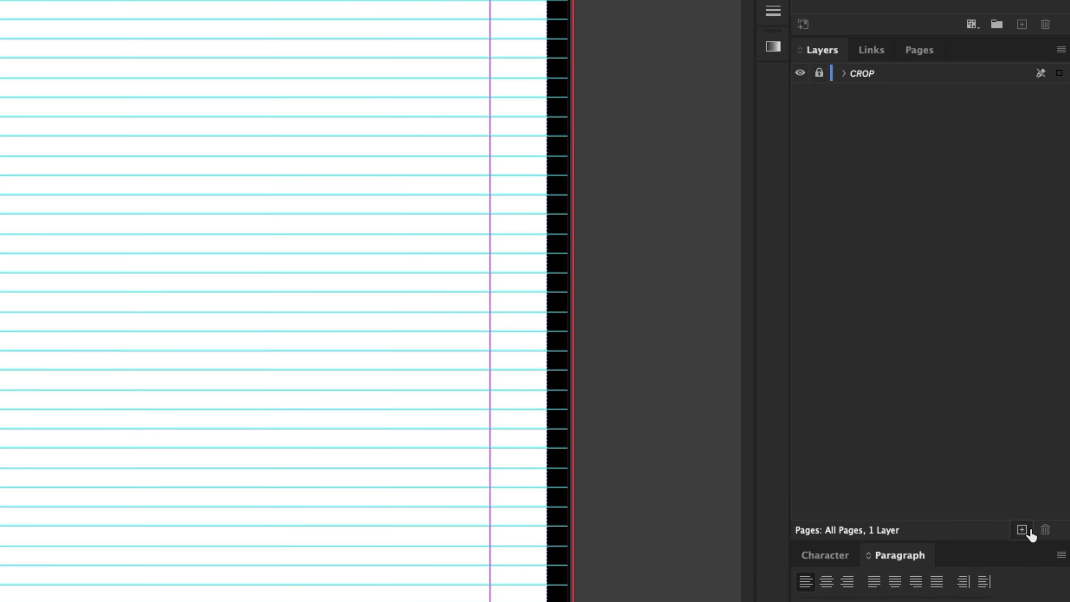
click(1028, 532)
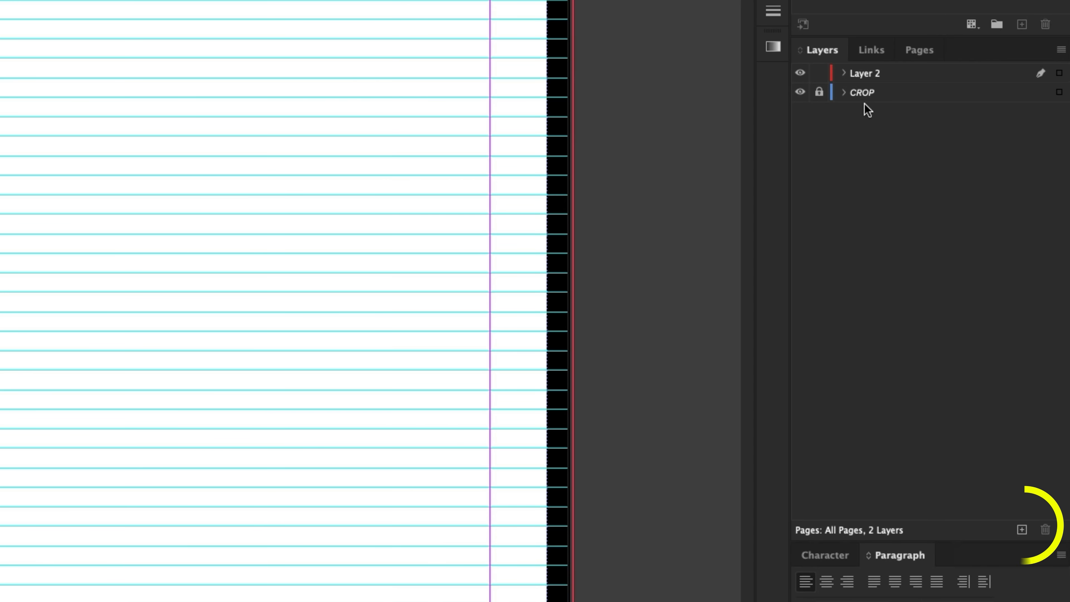
double_click(864, 75)
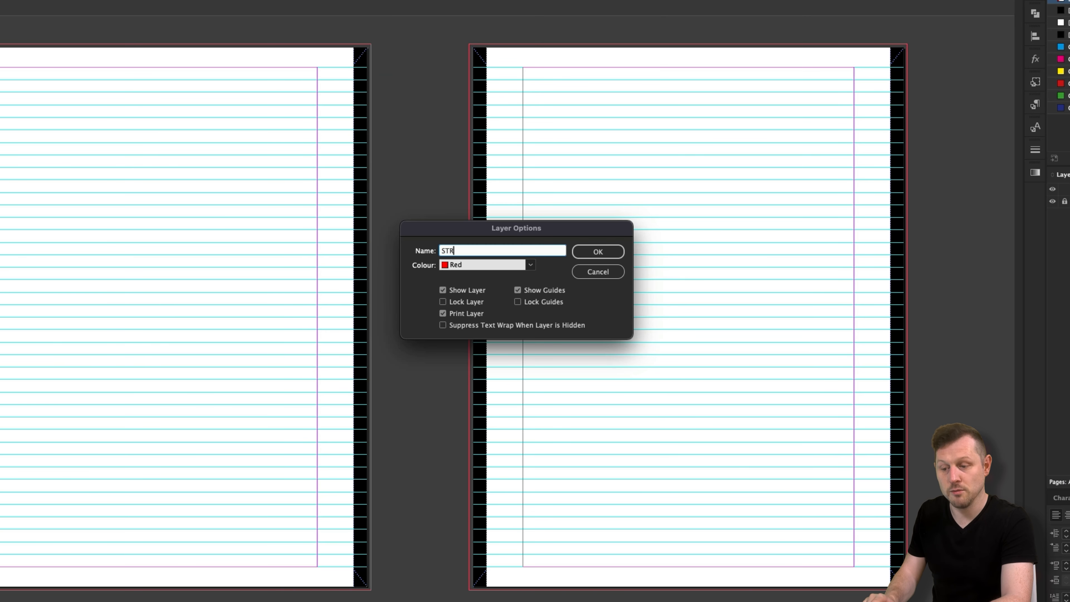
text(STROKE GRID)
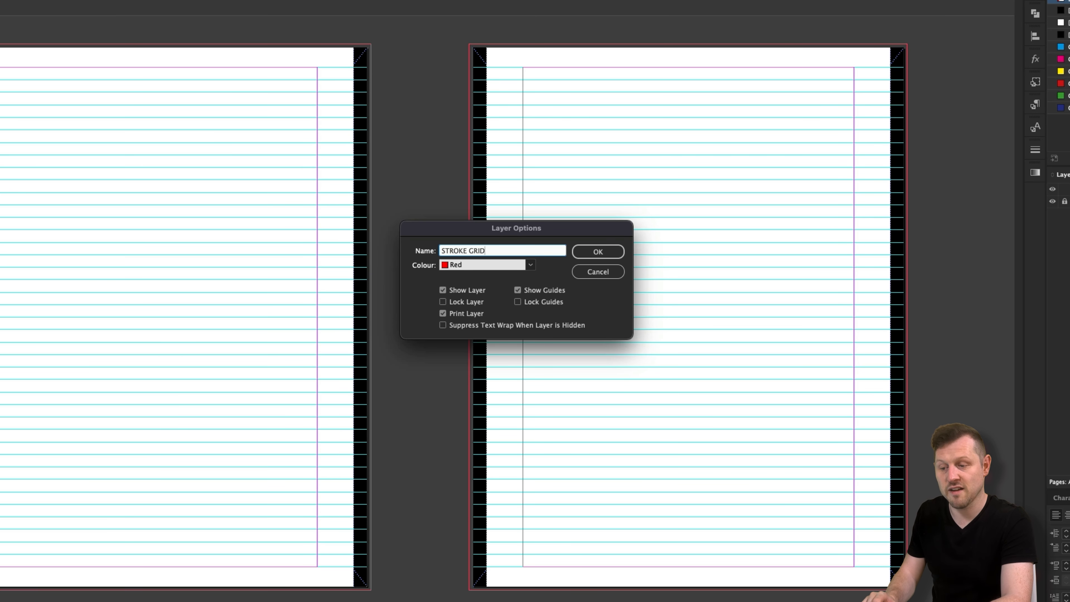
key(Return)
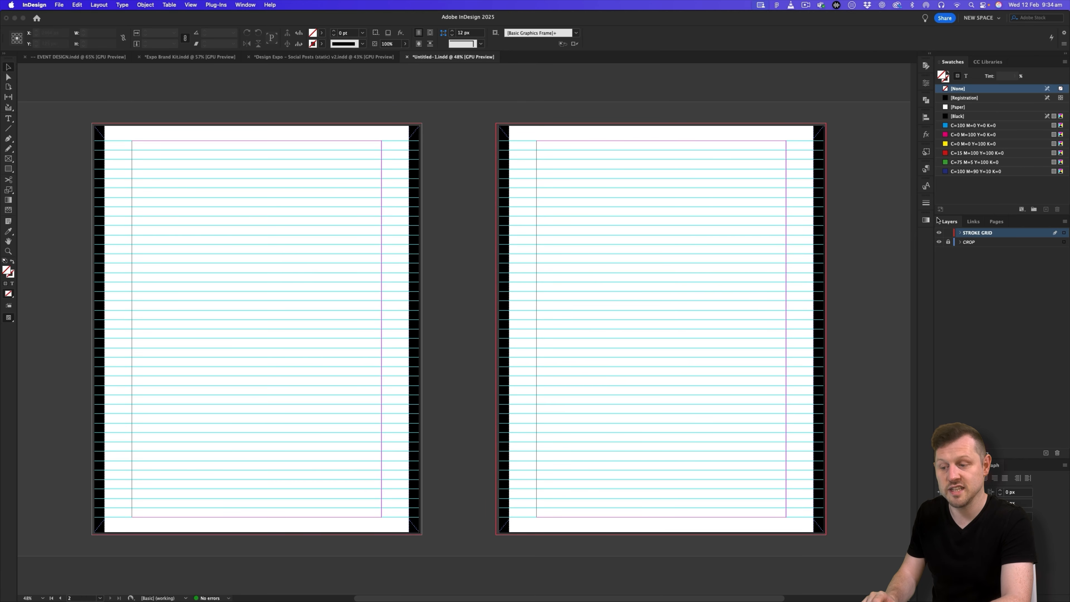
drag(977, 233, 978, 248)
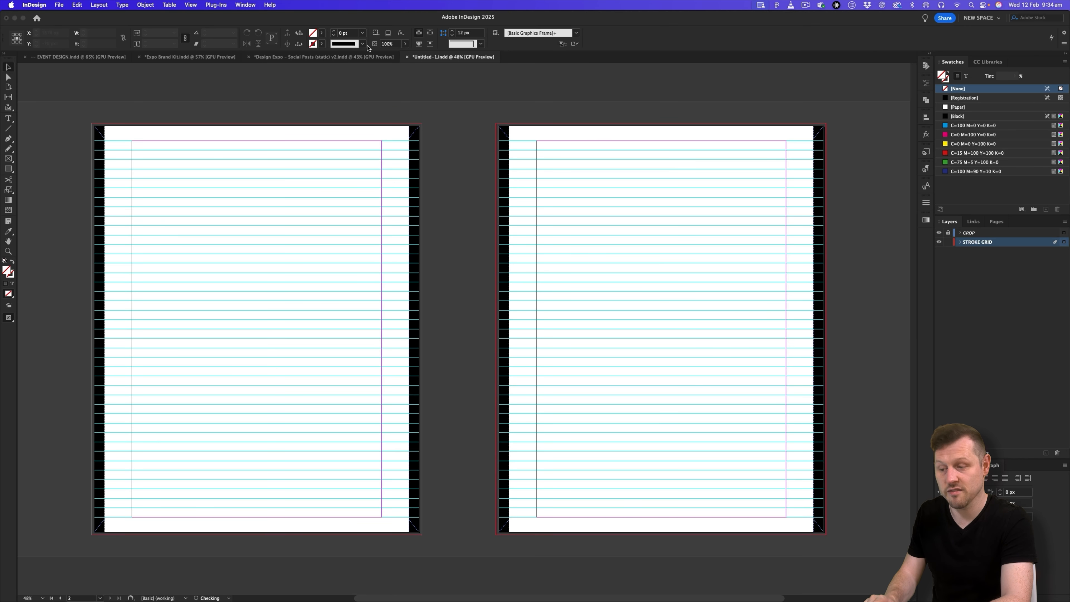
Isolate the stroke grid in the Design Expo social posts document by hiding the TYPE, TEXTURE and BASE IMAGES layers
click(345, 58)
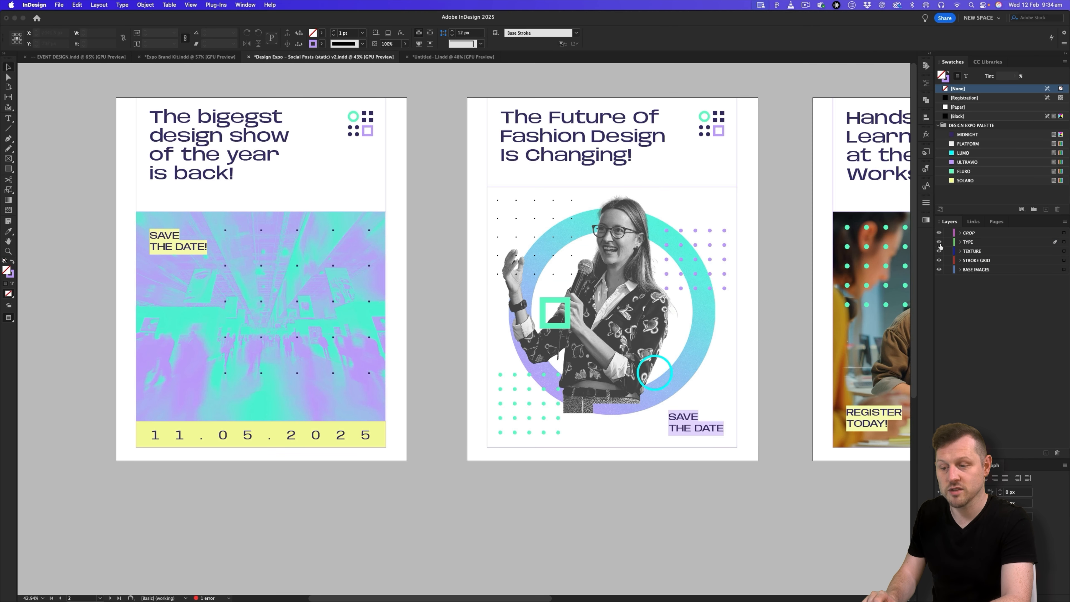
drag(939, 241, 940, 251)
click(939, 269)
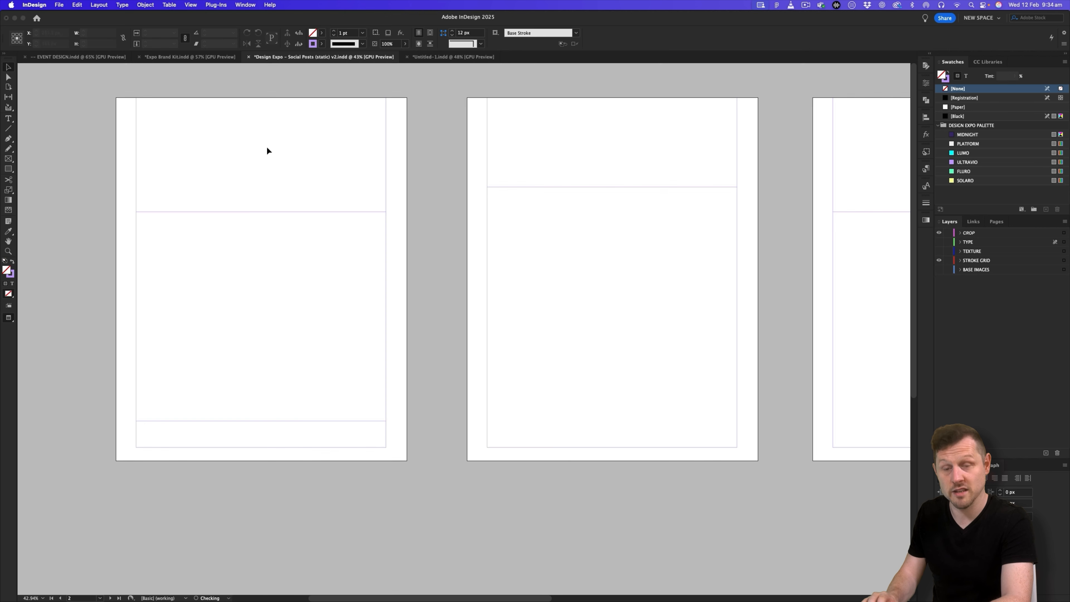
In the untitled document, draw a rectangle frame about 920 x 1323 px on the first page, extending past the page's top edge
click(450, 56)
key(super+0)
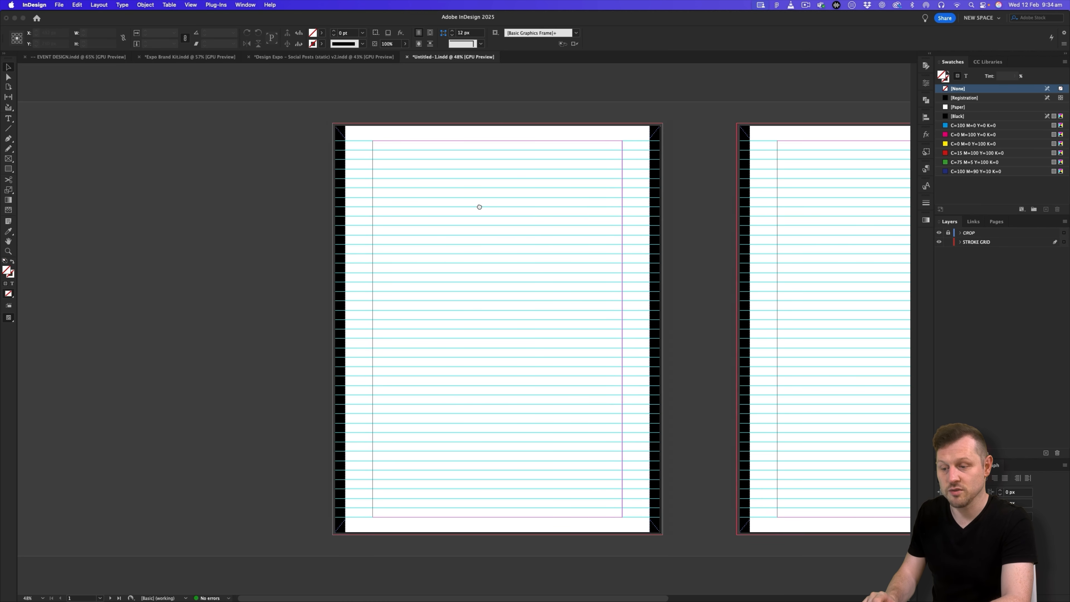
click(9, 160)
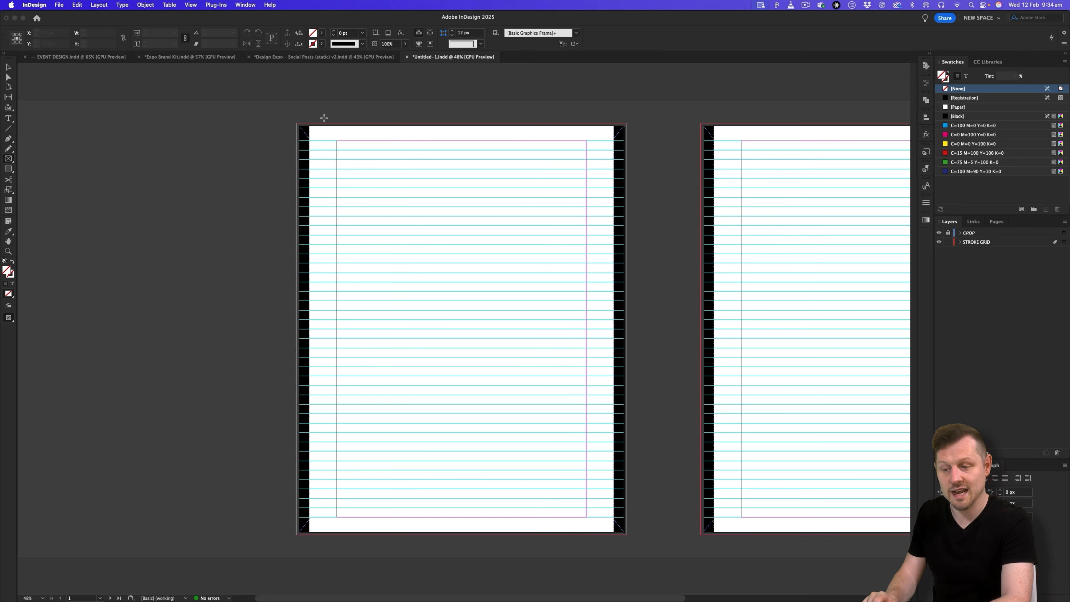
drag(323, 119, 601, 517)
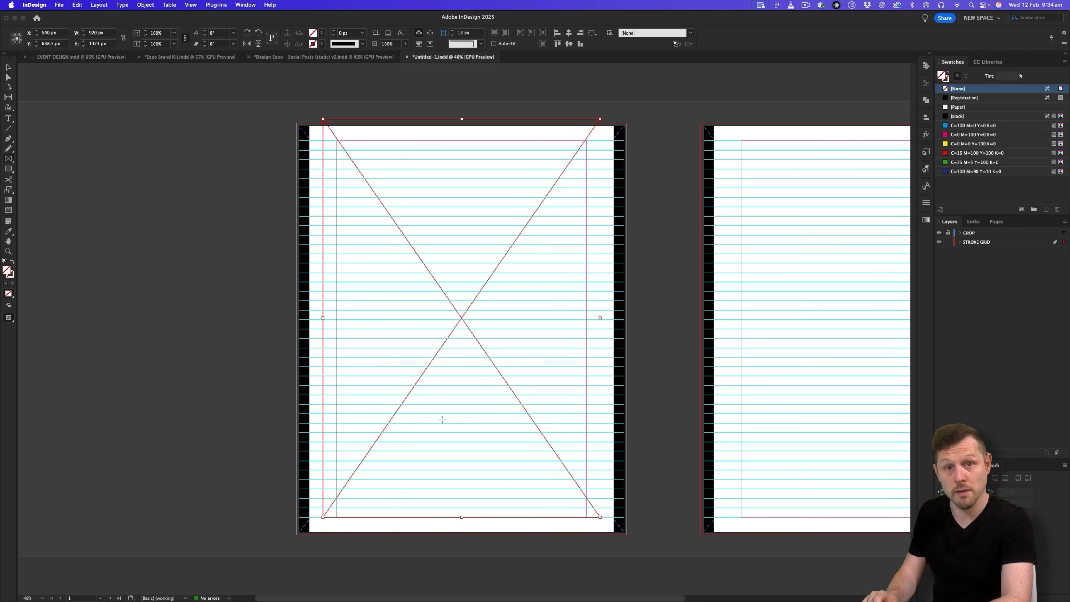
Give the frame a 1 pt [Black] stroke and check the outline in Preview mode
key(w)
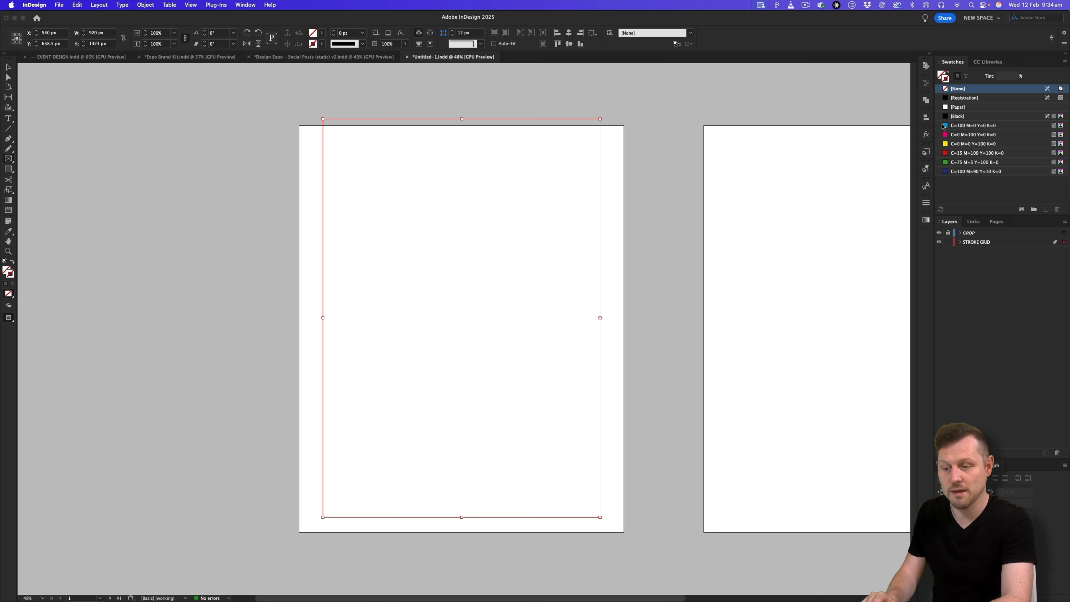
click(958, 116)
click(927, 205)
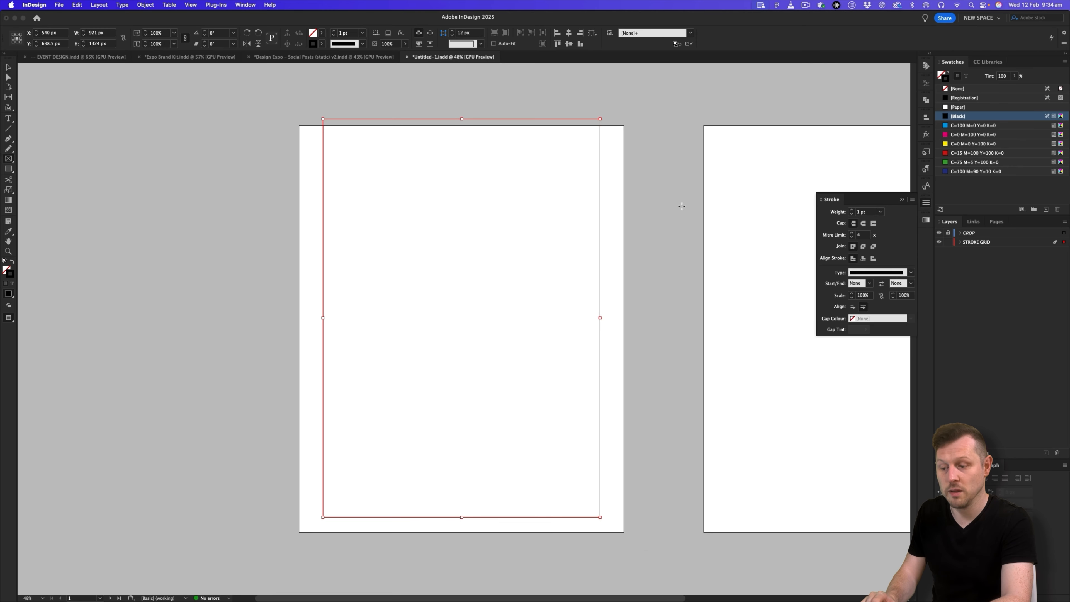
key(v)
click(214, 180)
key(w)
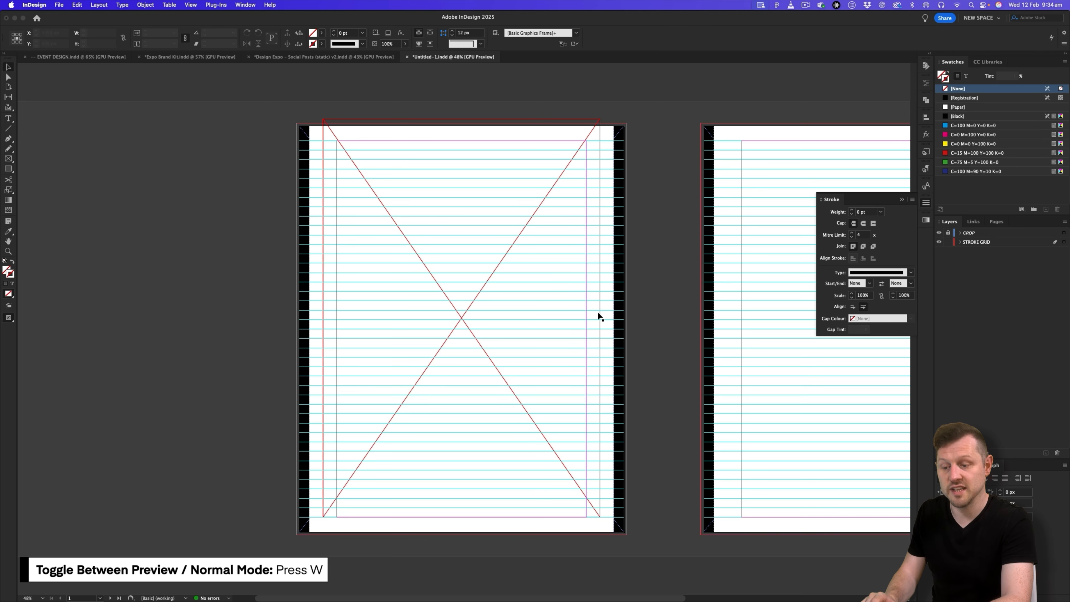
key(w)
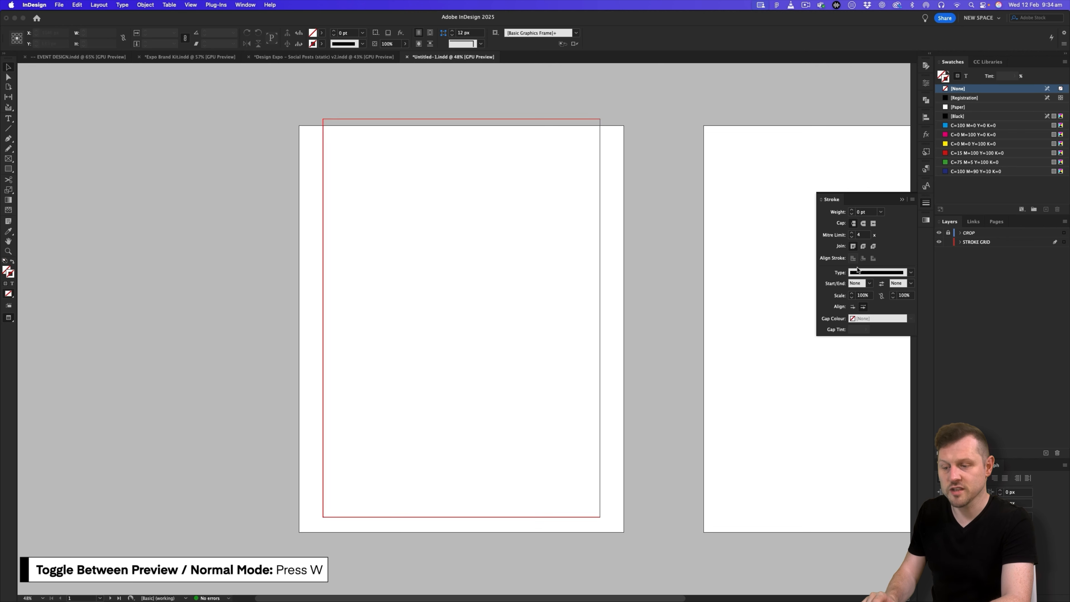
click(903, 199)
drag(601, 263, 585, 263)
key(z)
drag(409, 352, 437, 344)
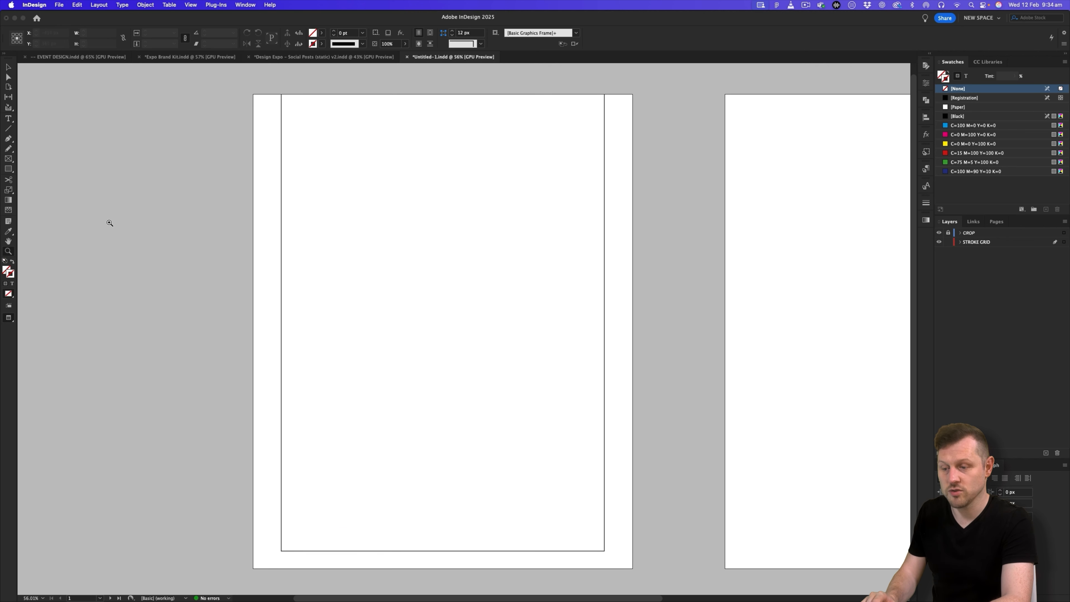
Draw a horizontal line about 921 px long across the frame at about Y 394 px, with a 1 pt [Black] stroke
click(7, 131)
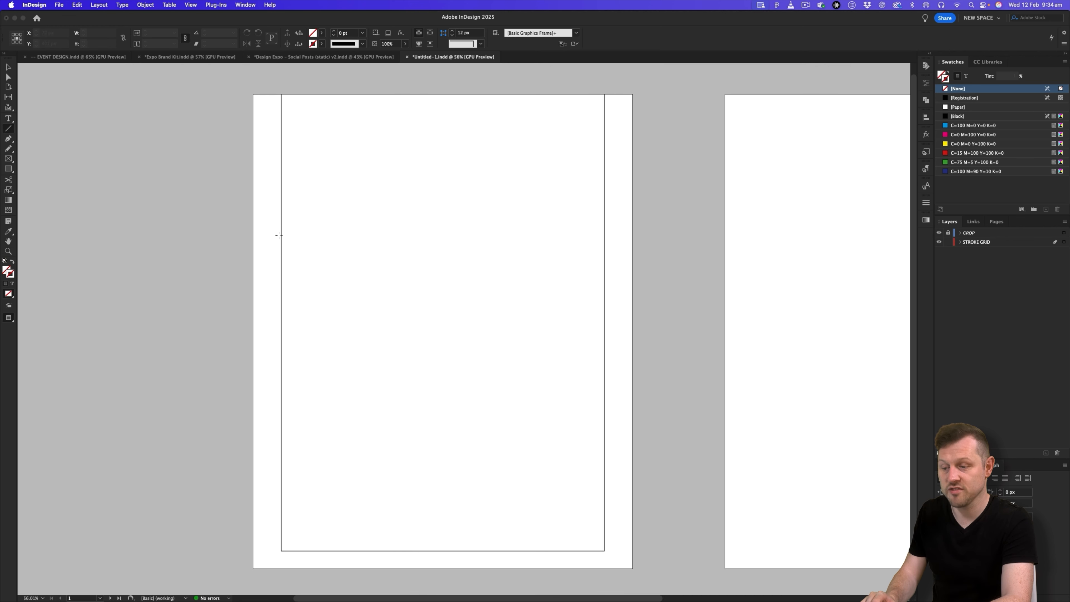
mouse_move(282, 232)
mouse_down()
mouse_move(468, 284)
mouse_move(605, 271)
mouse_up()
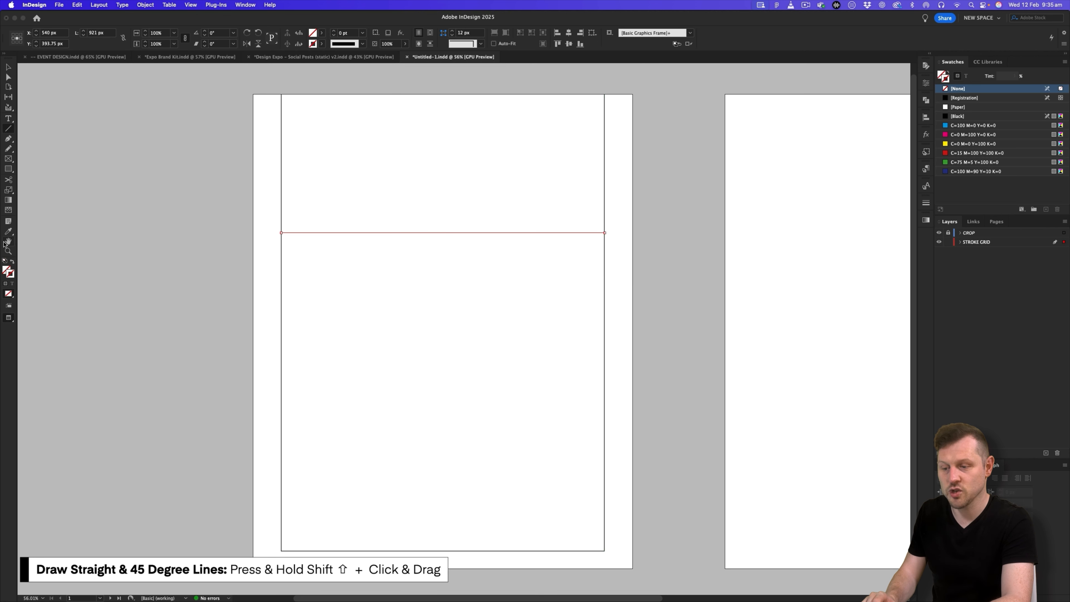
click(965, 116)
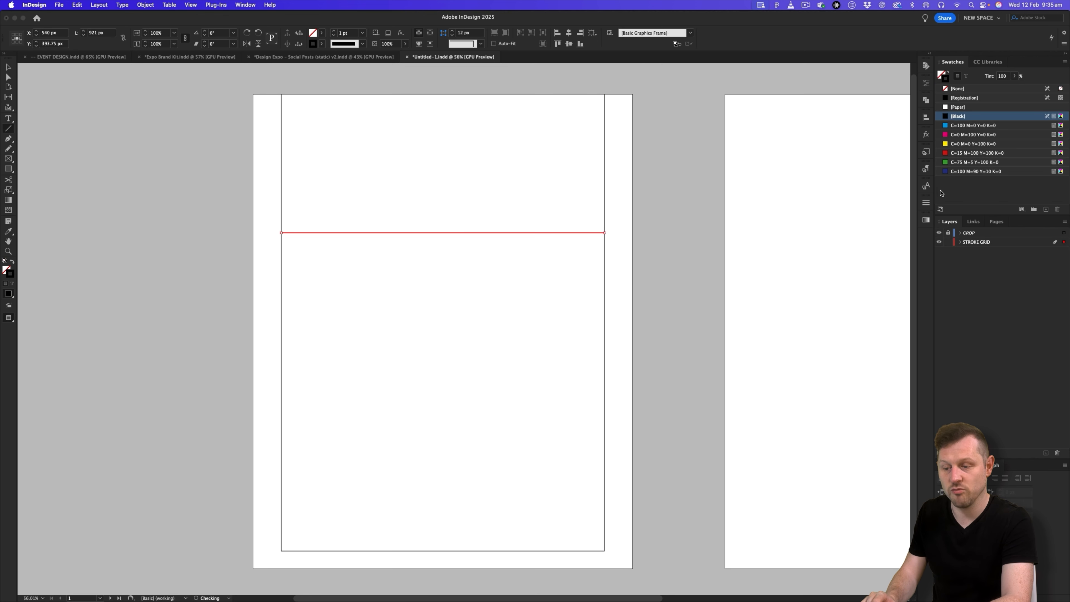
click(926, 203)
click(902, 200)
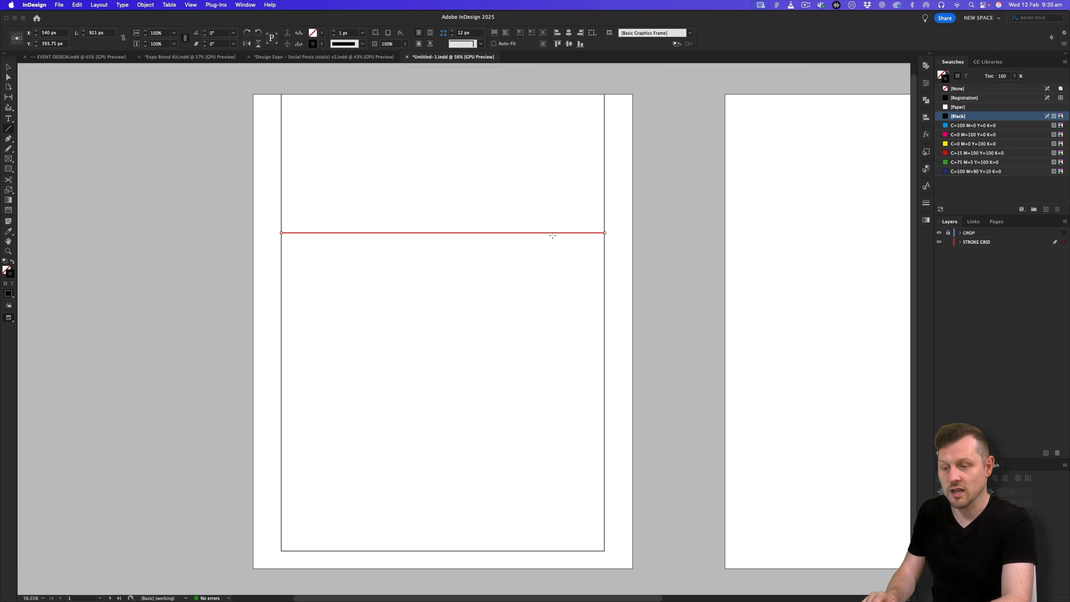
key(v)
click(697, 234)
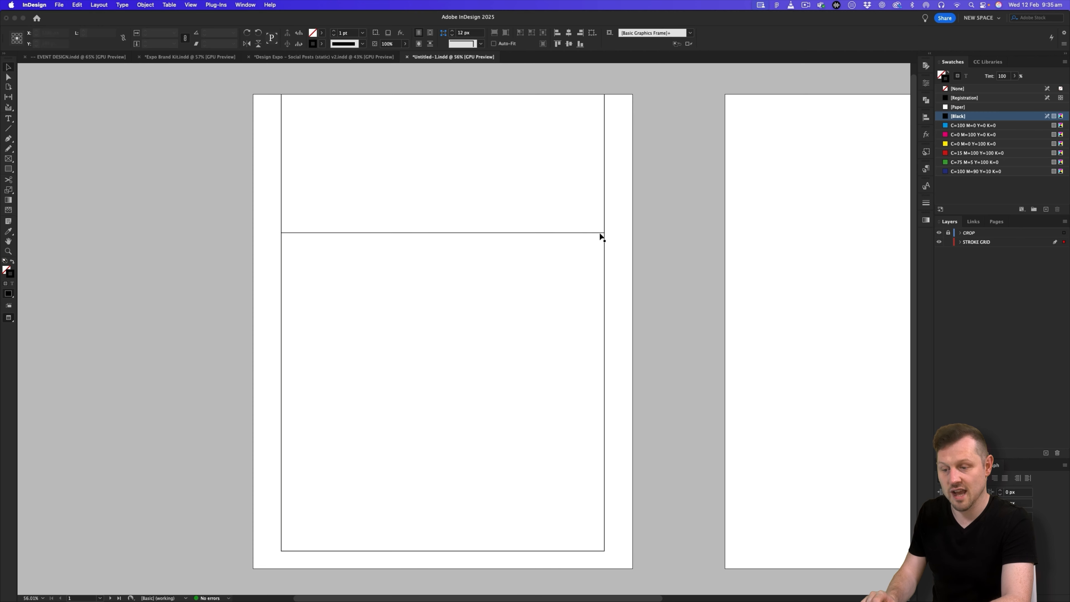
Move the horizontal line straight down near the frame's bottom edge and place a copy of it higher up at about Y 456 px
key(w)
drag(566, 232, 574, 507)
click(708, 470)
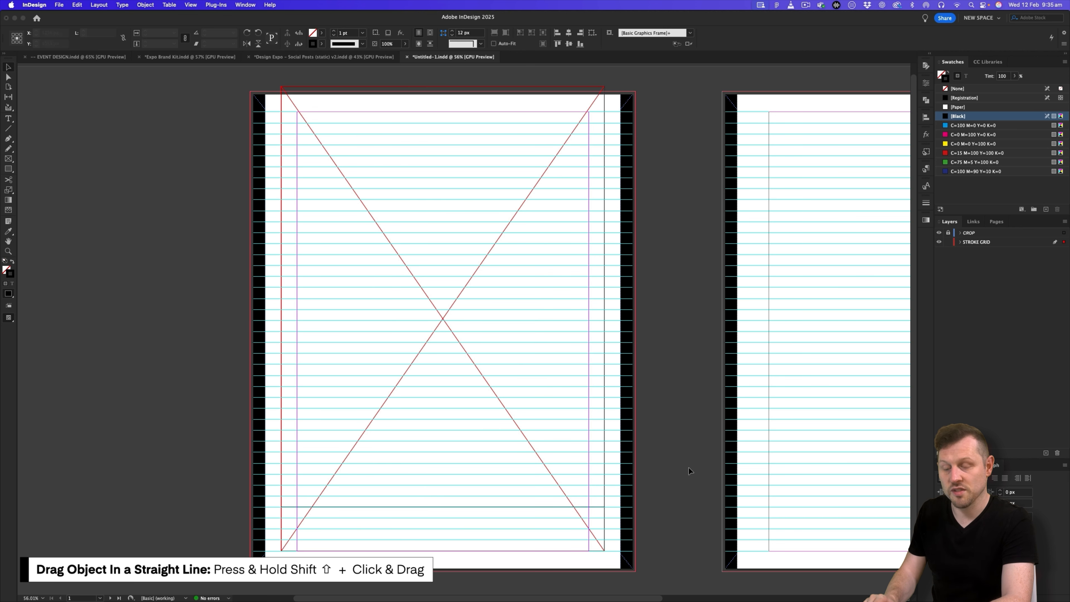
mouse_move(461, 508)
mouse_down()
mouse_move(467, 251)
mouse_move(467, 261)
mouse_up()
key(w)
key(shift+super+a)
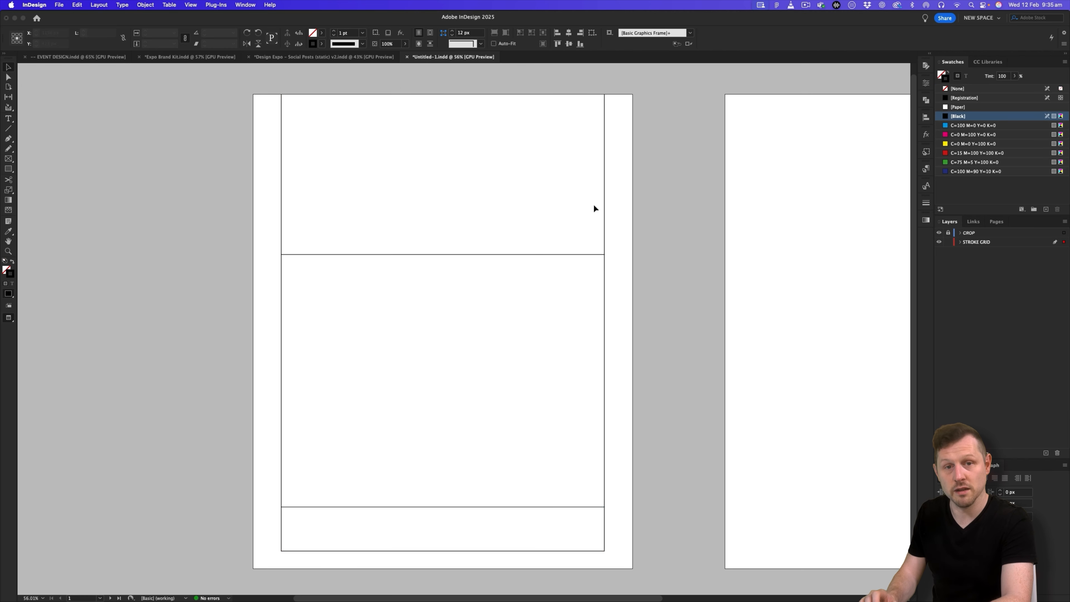
Create an object style named Base Stroke from the upper horizontal line
key(z)
drag(564, 318, 538, 279)
drag(435, 426, 521, 356)
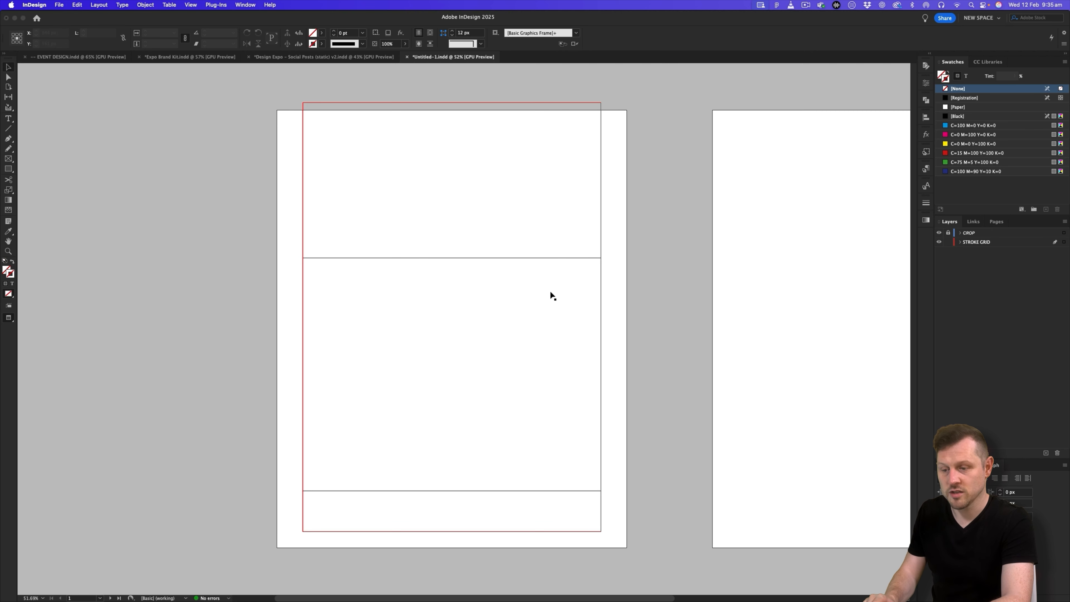
click(576, 258)
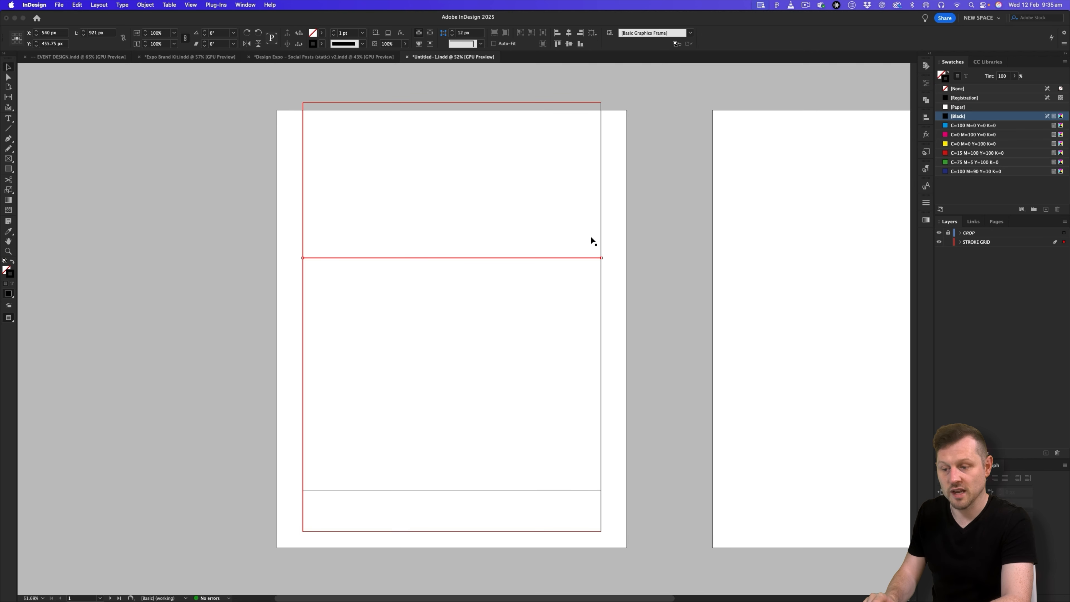
click(927, 152)
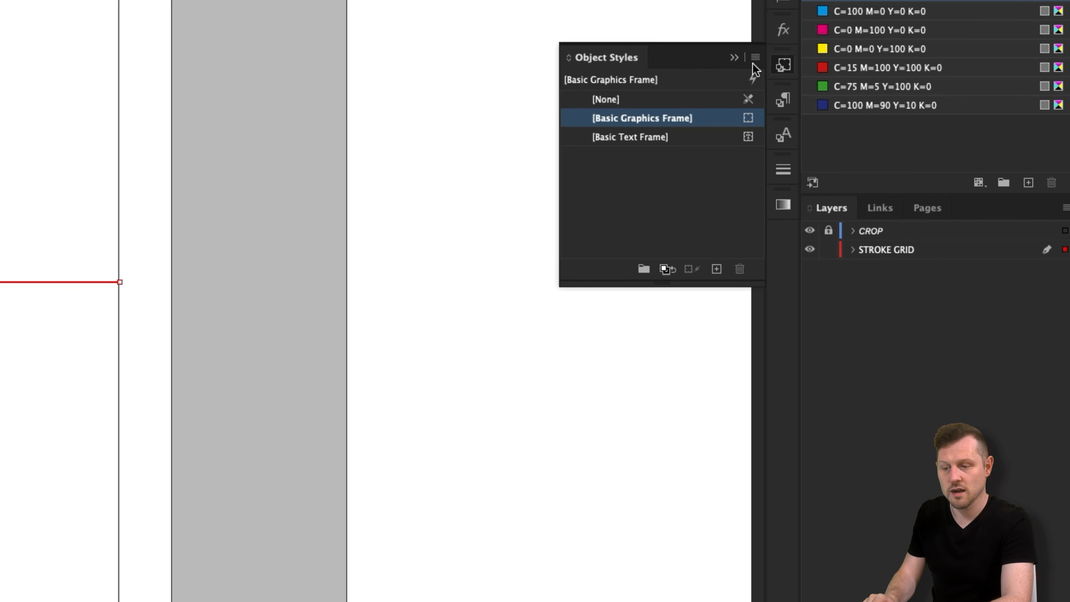
click(911, 148)
click(814, 57)
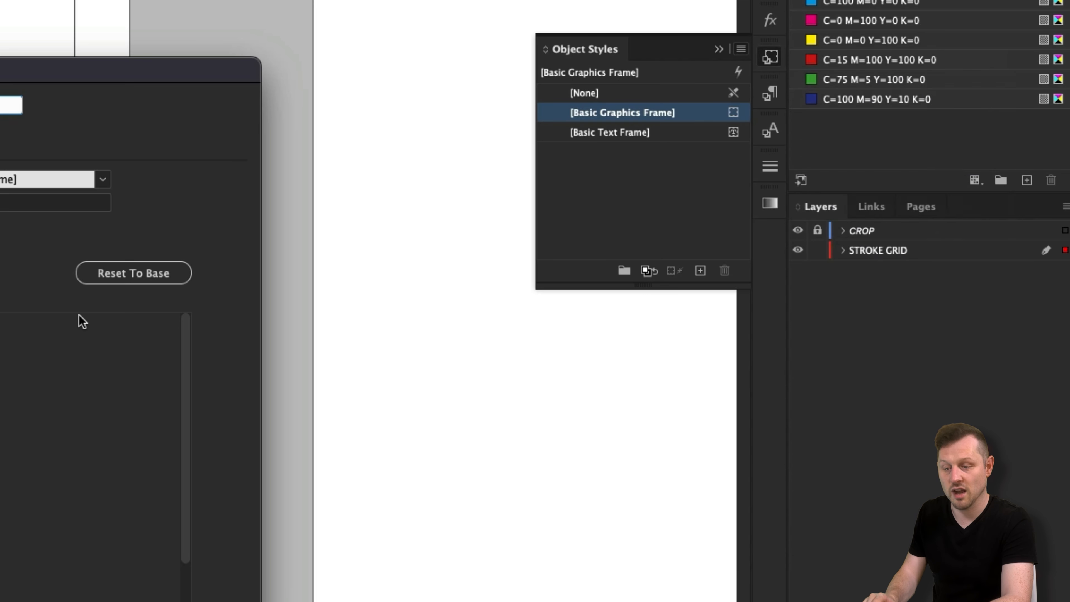
text(Base Stroke)
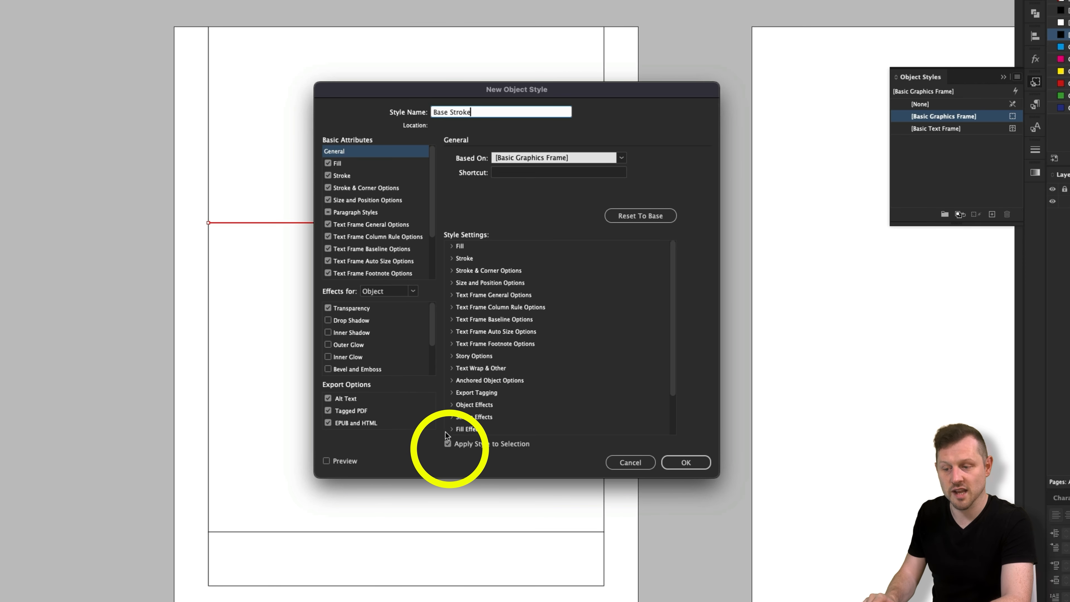
click(674, 458)
Apply the Base Stroke object style to the rectangle frame and the lower horizontal line
drag(651, 394, 599, 411)
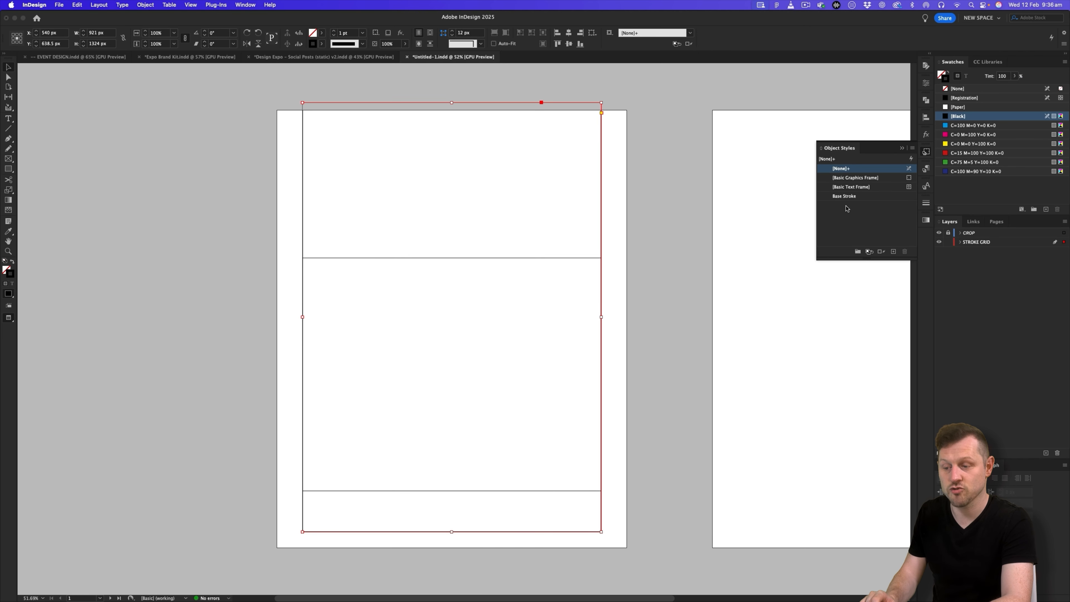
click(846, 196)
click(583, 490)
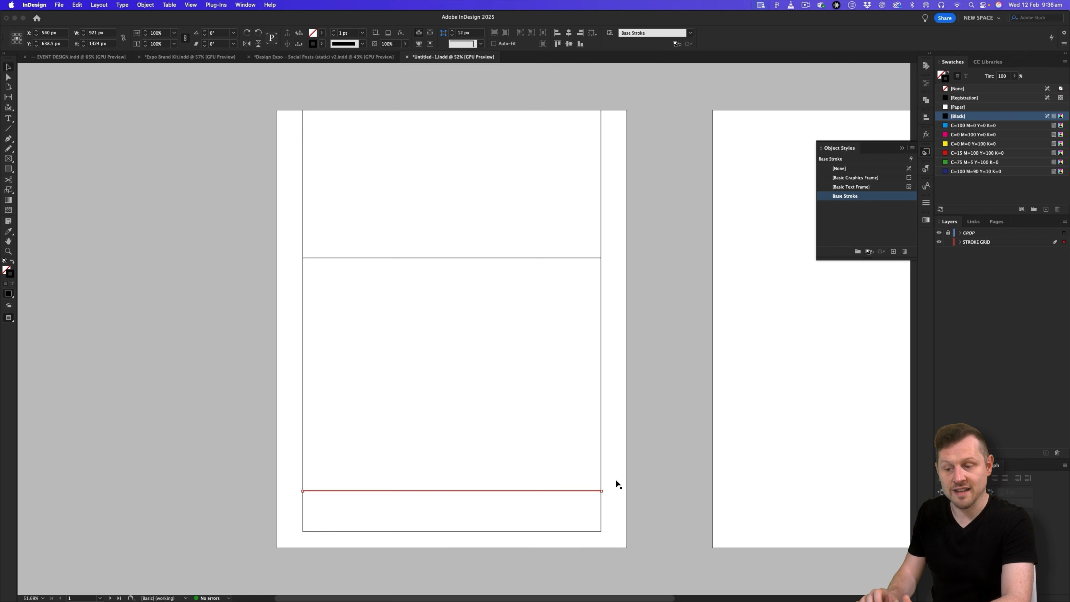
click(845, 197)
drag(659, 253, 419, 225)
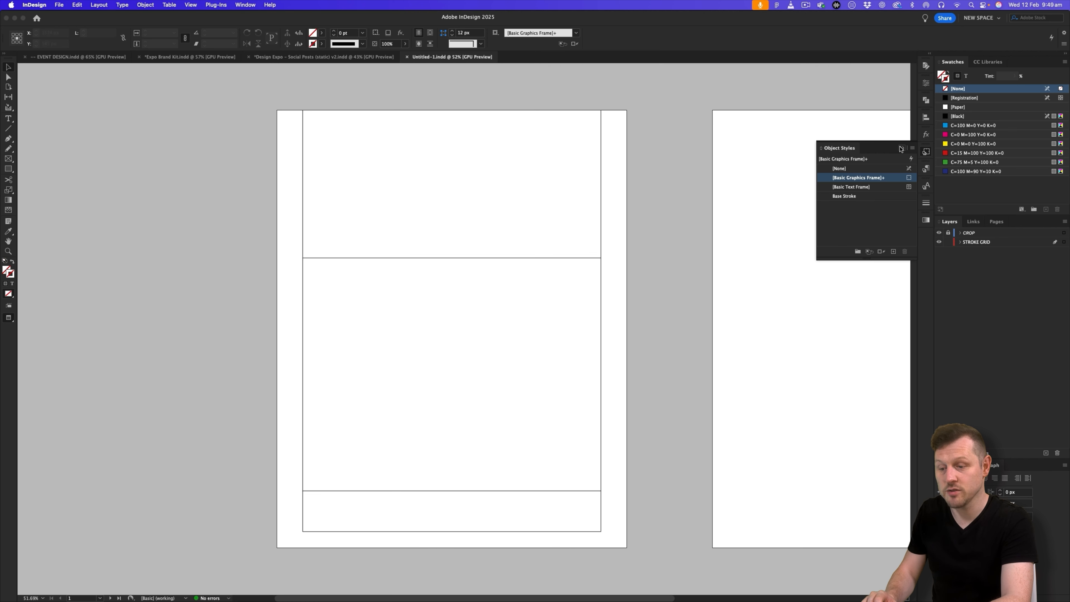
click(901, 148)
click(547, 274)
click(662, 331)
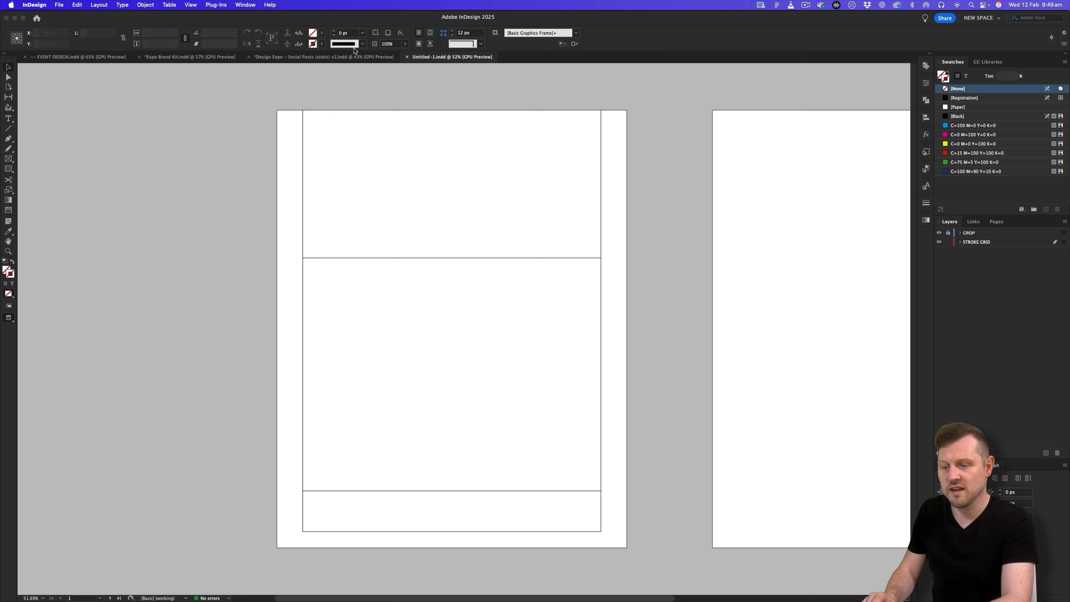
Show the TYPE, TEXTURE and BASE IMAGES layers again in the Design Expo document and view the first two posts closer
click(350, 58)
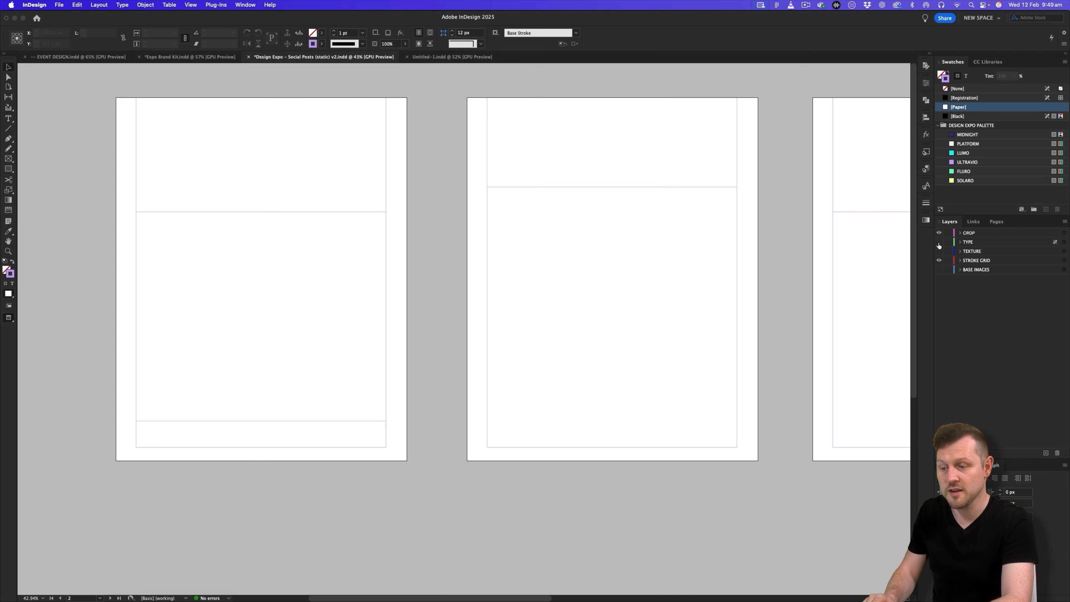
drag(939, 243, 939, 278)
drag(158, 140, 187, 139)
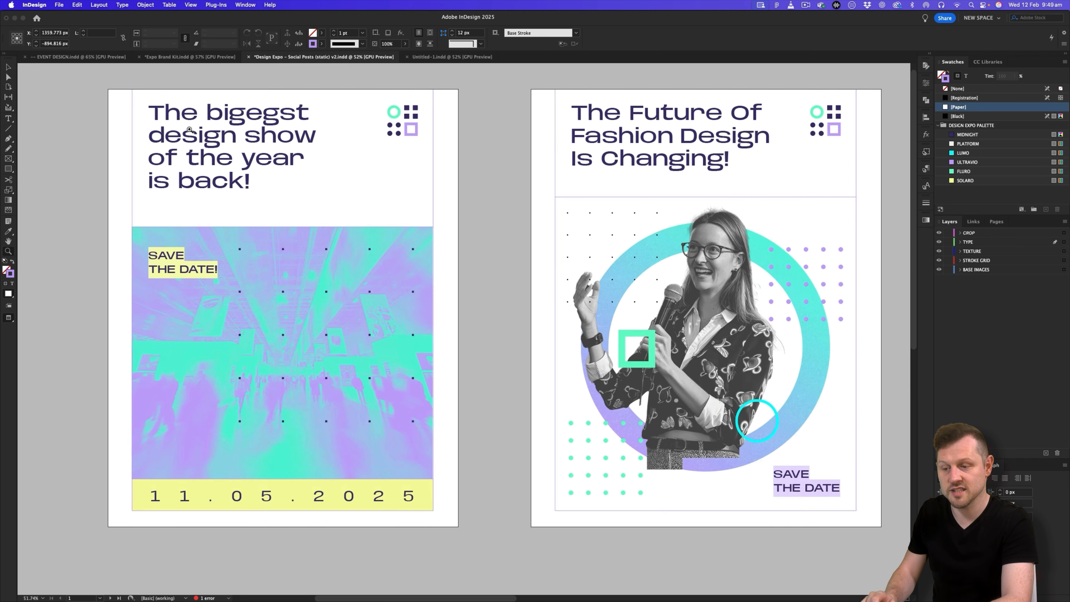
Look over the headlines and layouts across the Design Expo social posts and return to the Untitled-1 document
drag(186, 192, 309, 206)
scroll(655, 194, right, 4)
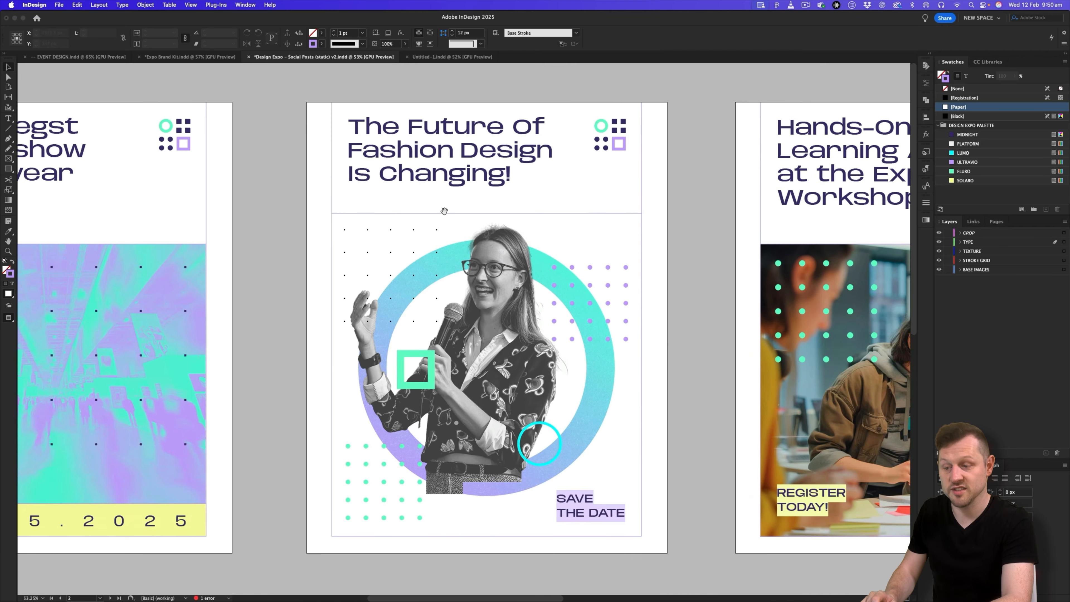
scroll(508, 201, right, 4)
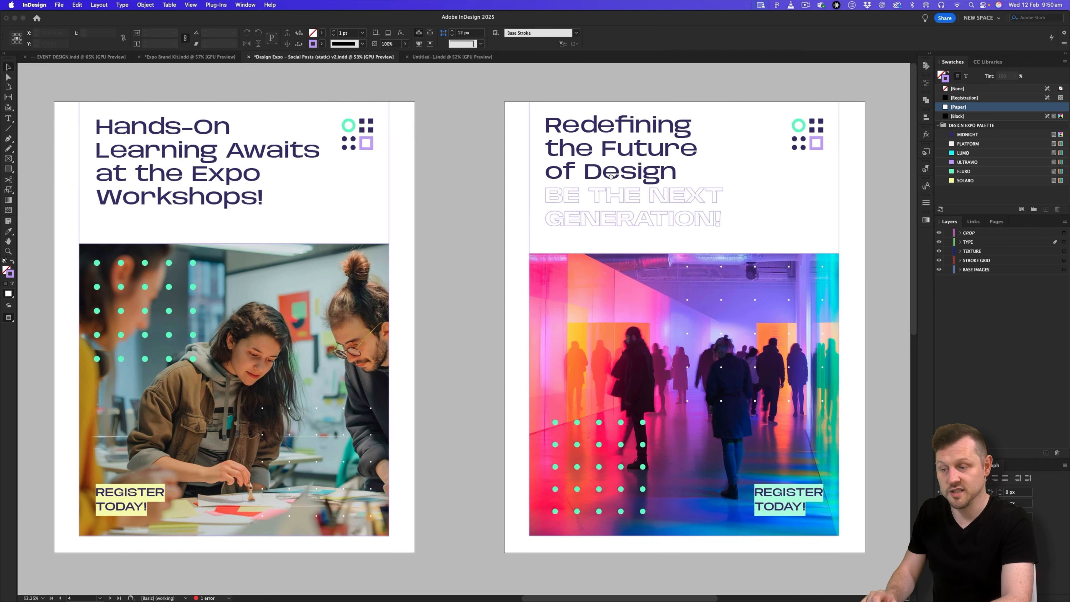
drag(690, 319, 449, 309)
drag(696, 173, 626, 330)
drag(310, 203, 427, 216)
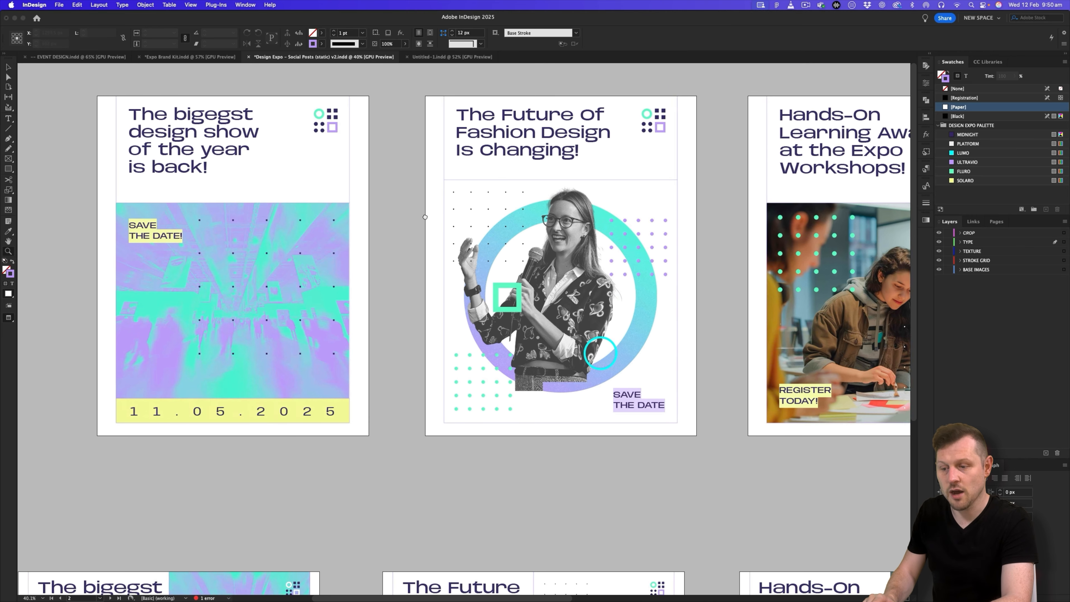
click(452, 57)
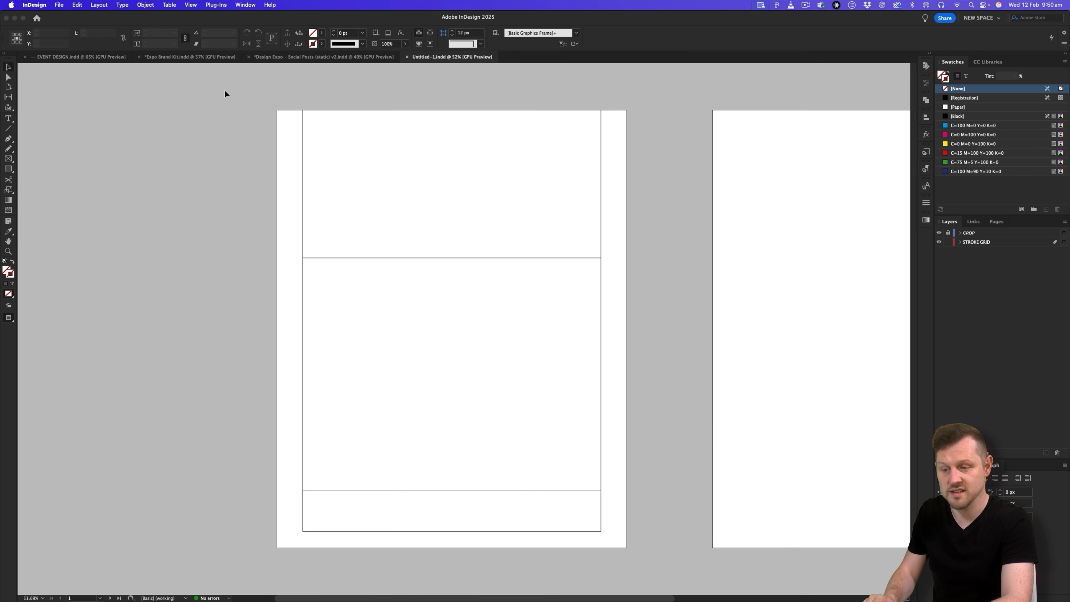
Switch to the Design Expo Conference Event slides in Safari and open slide 12, Static Social Media Post Copy
key(super+Tab)
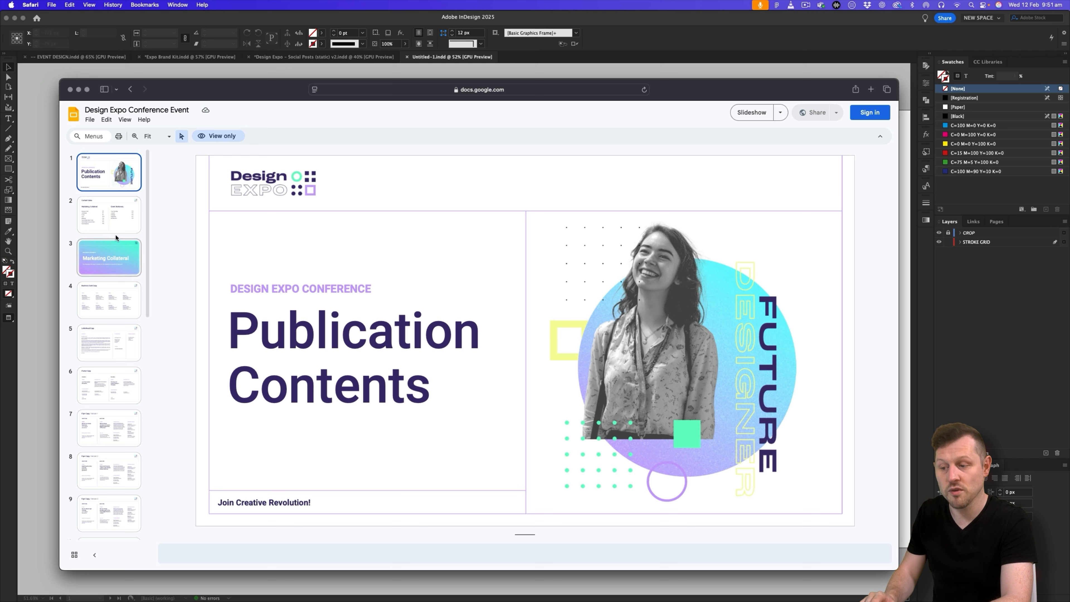
scroll(115, 233, down, 5)
scroll(116, 237, down, 3)
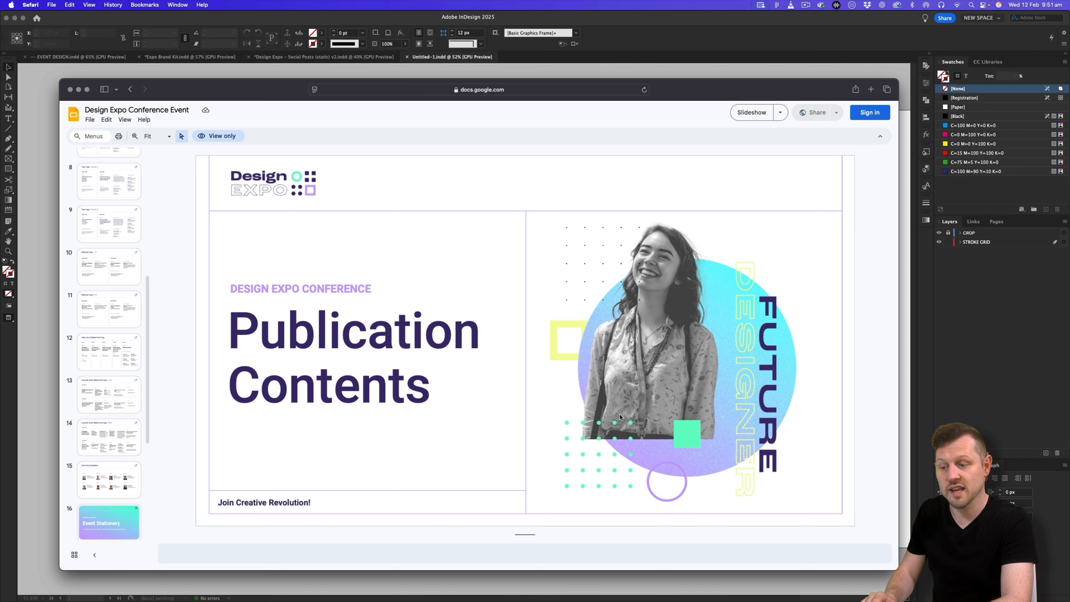
scroll(314, 394, down, 1)
scroll(110, 417, down, 6)
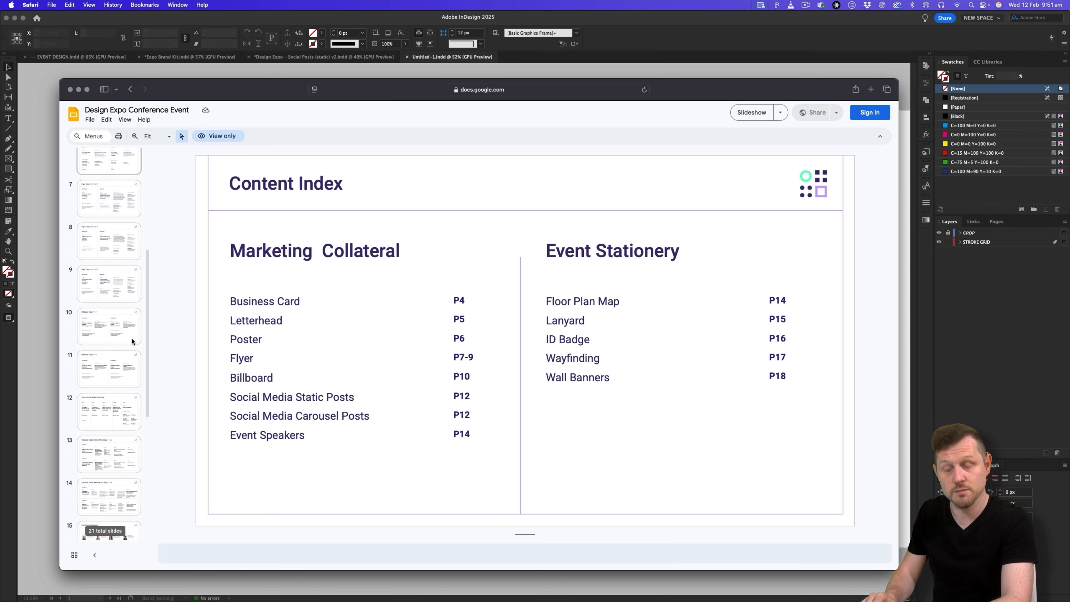
click(110, 419)
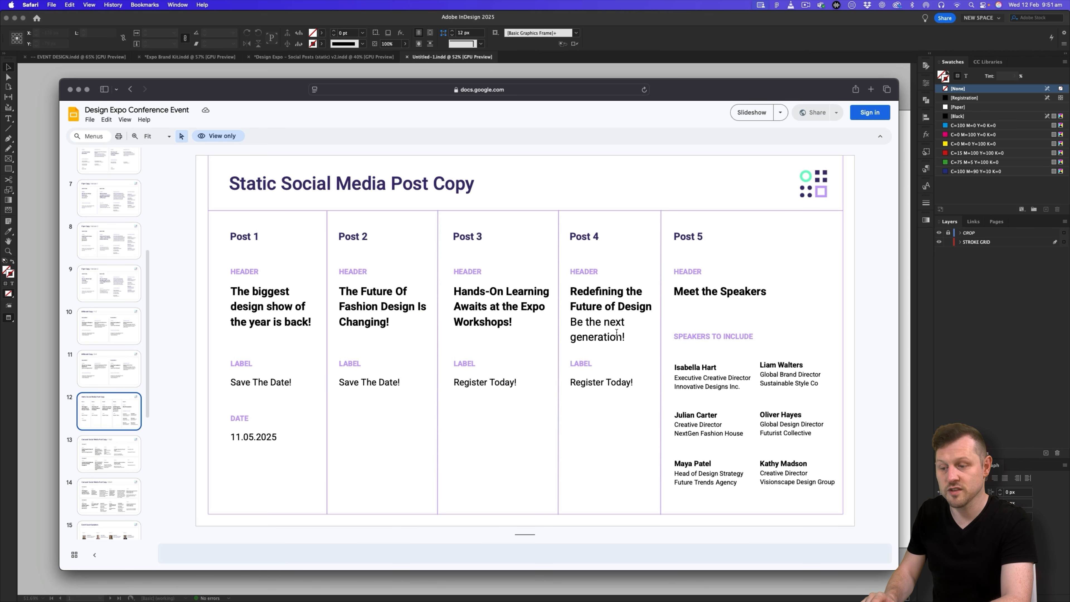
Copy the Post 1 header text "The biggest design show of the year is back!"
click(277, 308)
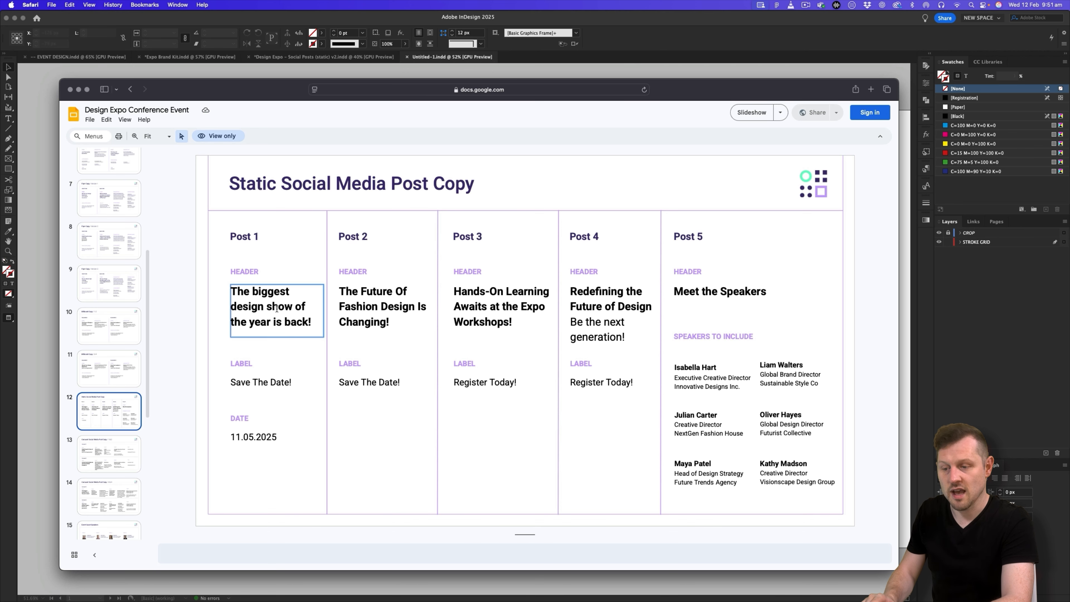
triple_click(276, 308)
key(super+c)
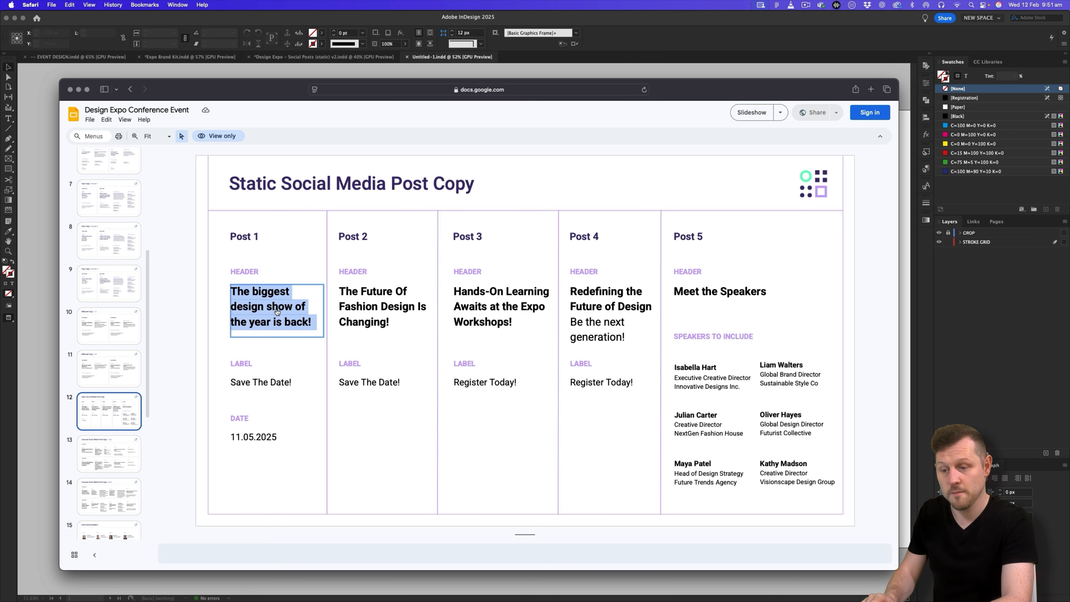
Switch back to InDesign, add a layer named TYPE above STROKE GRID, and lock the STROKE GRID layer
key(super+Tab)
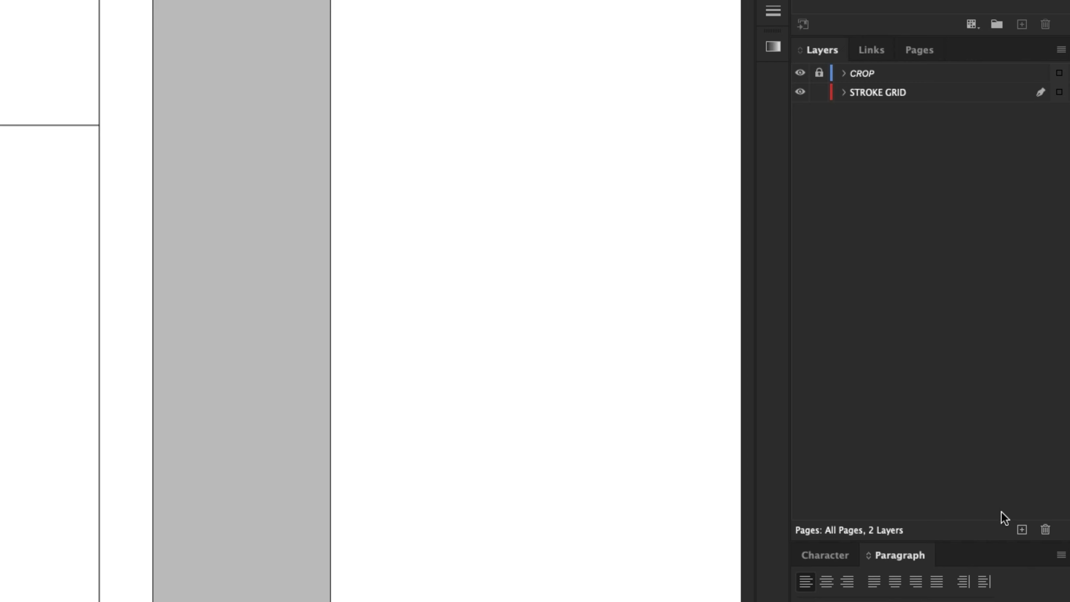
click(1021, 528)
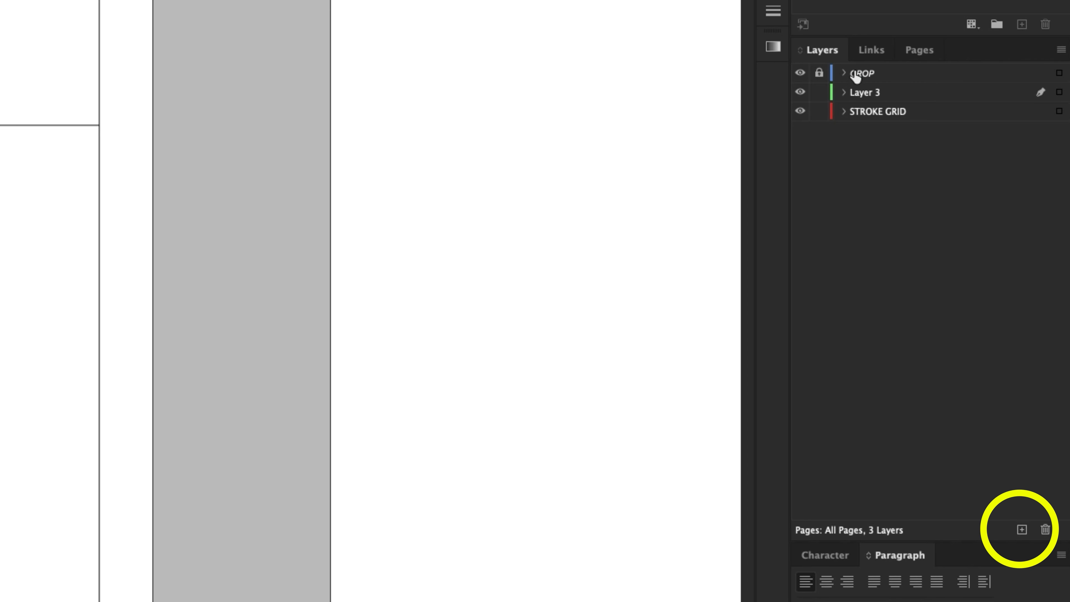
double_click(862, 92)
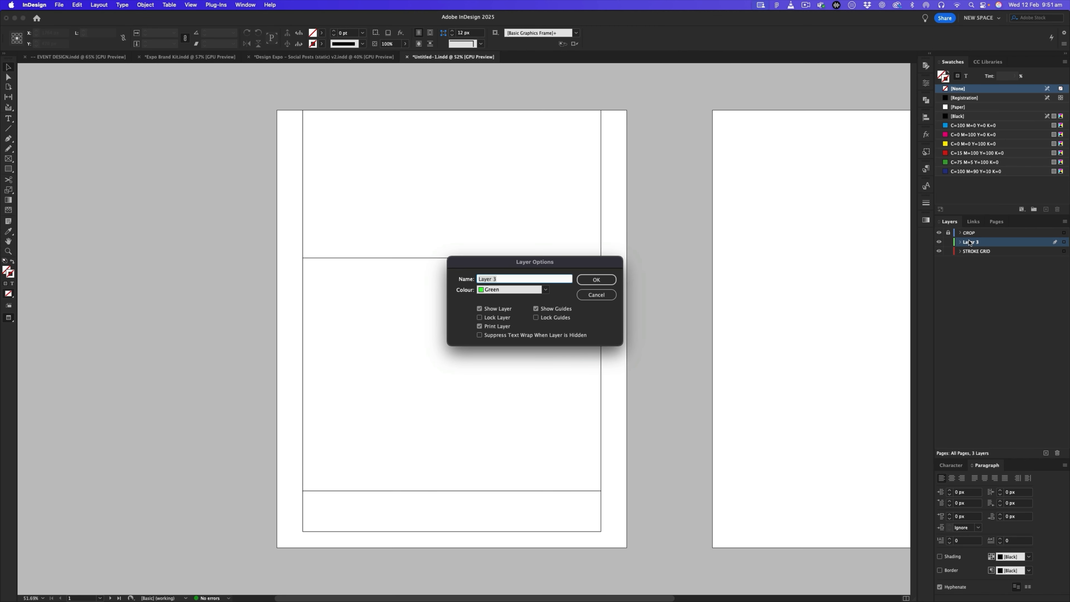
text(TYPE)
key(Return)
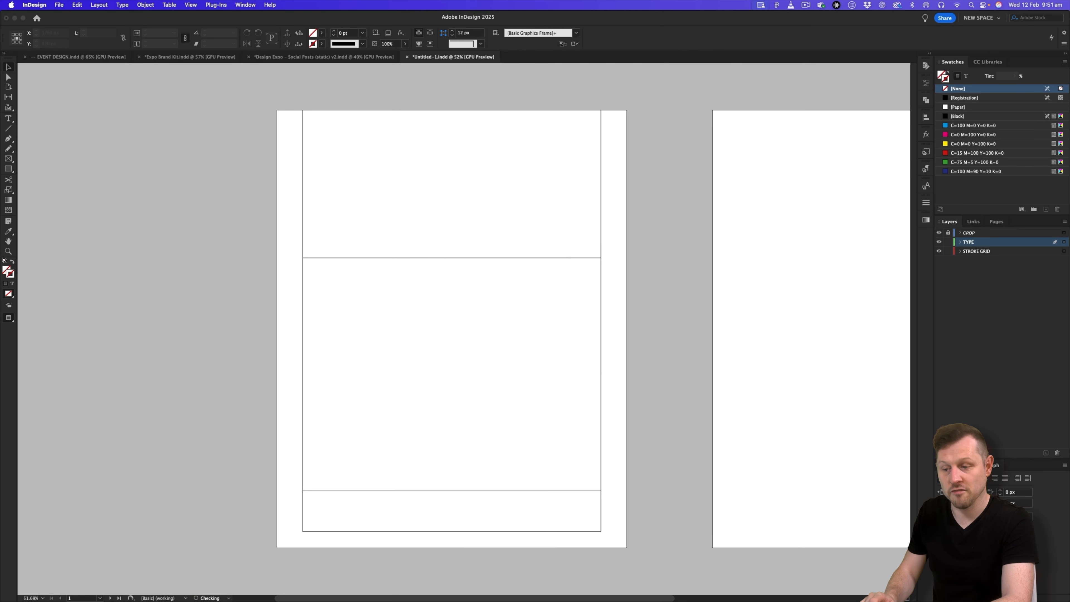
click(948, 252)
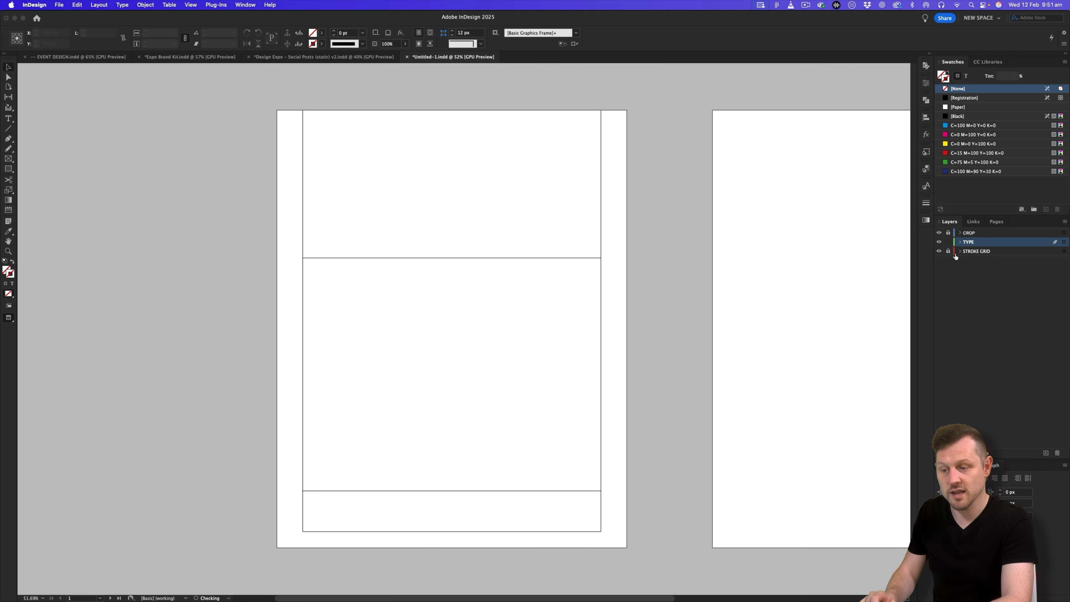
Draw a text frame between the side margins in the first page's upper area and paste the copied headline into it
key(z)
drag(473, 216, 489, 207)
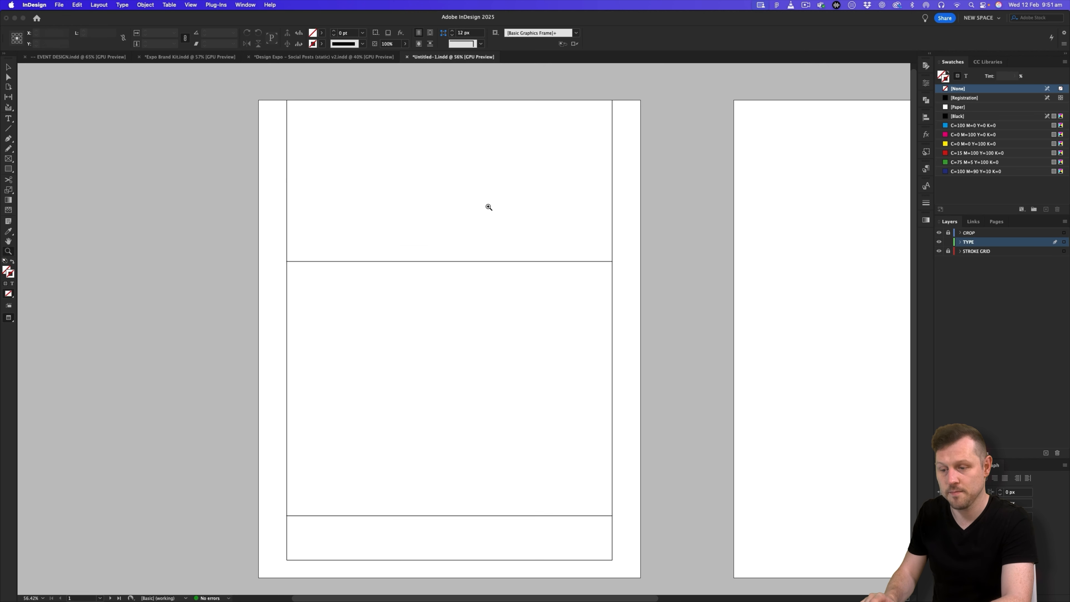
key(w)
click(9, 119)
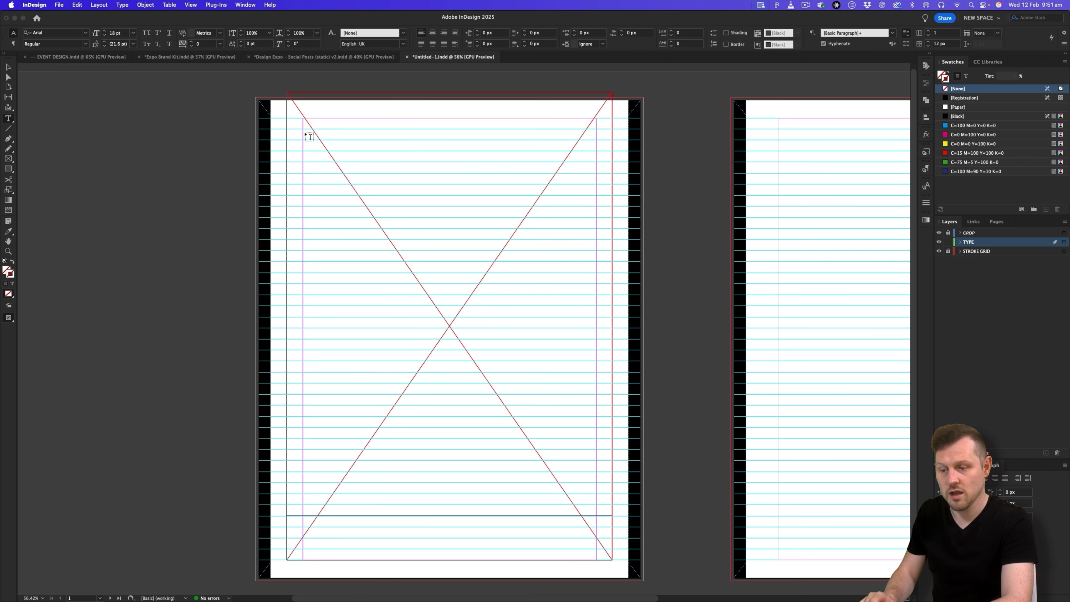
mouse_move(304, 119)
mouse_down()
mouse_move(350, 157)
mouse_move(482, 180)
mouse_move(597, 181)
mouse_move(599, 253)
mouse_up()
key(super+v)
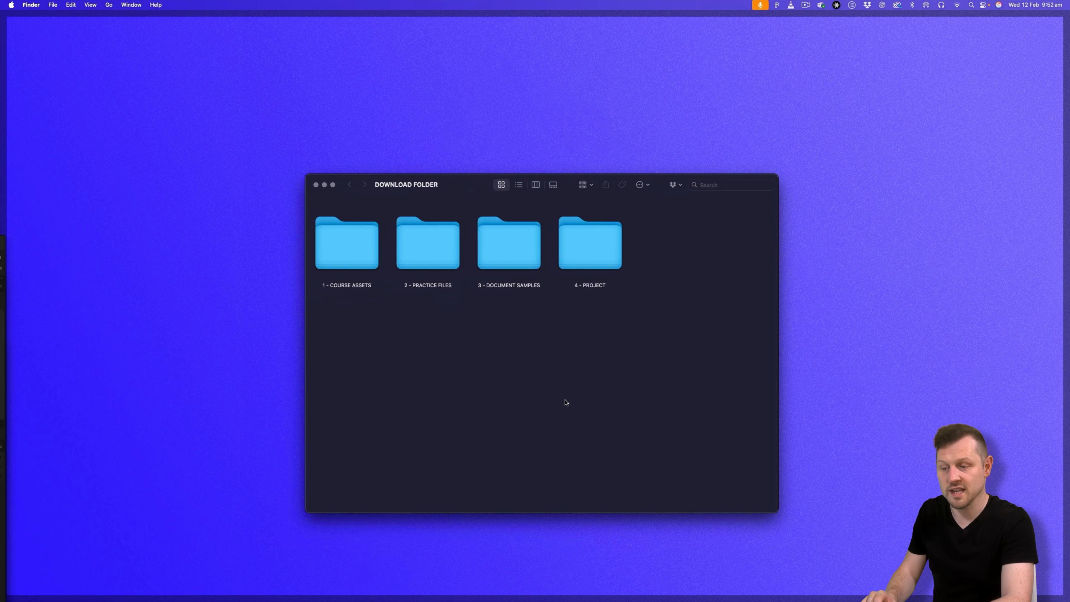
In Finder, open Expo Brand Kit.indd from the 1 - MEDIA KIT folder of the DESIGN EXPO project
double_click(587, 255)
double_click(366, 241)
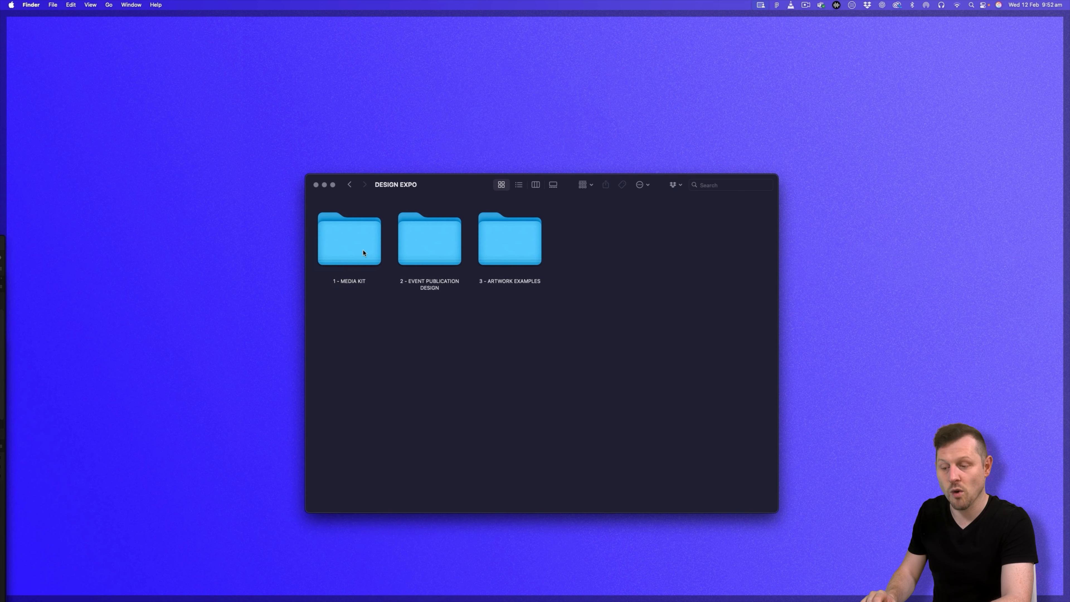
double_click(364, 253)
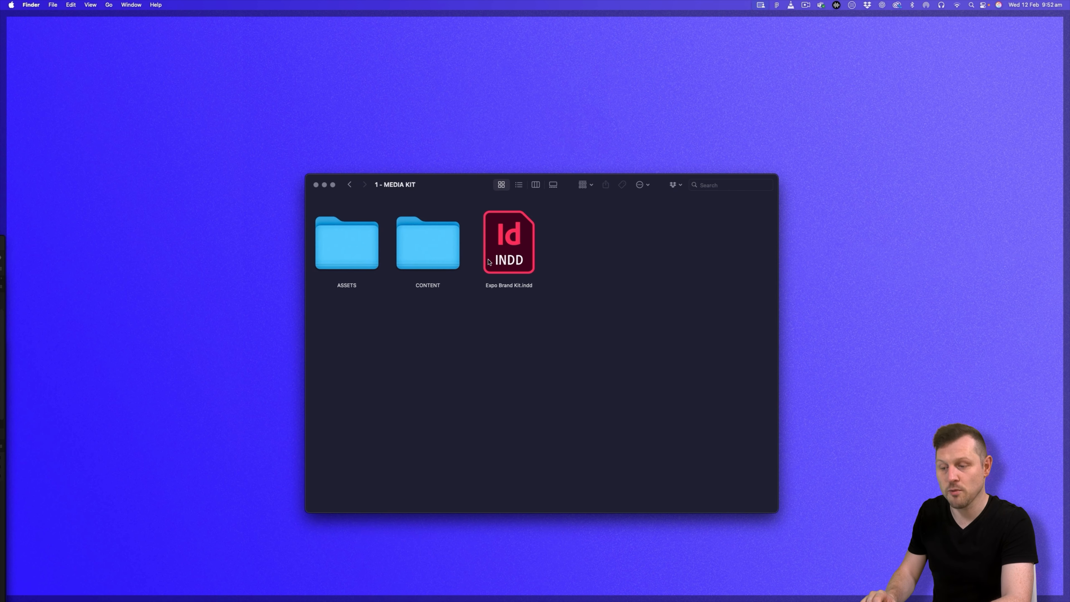
click(508, 250)
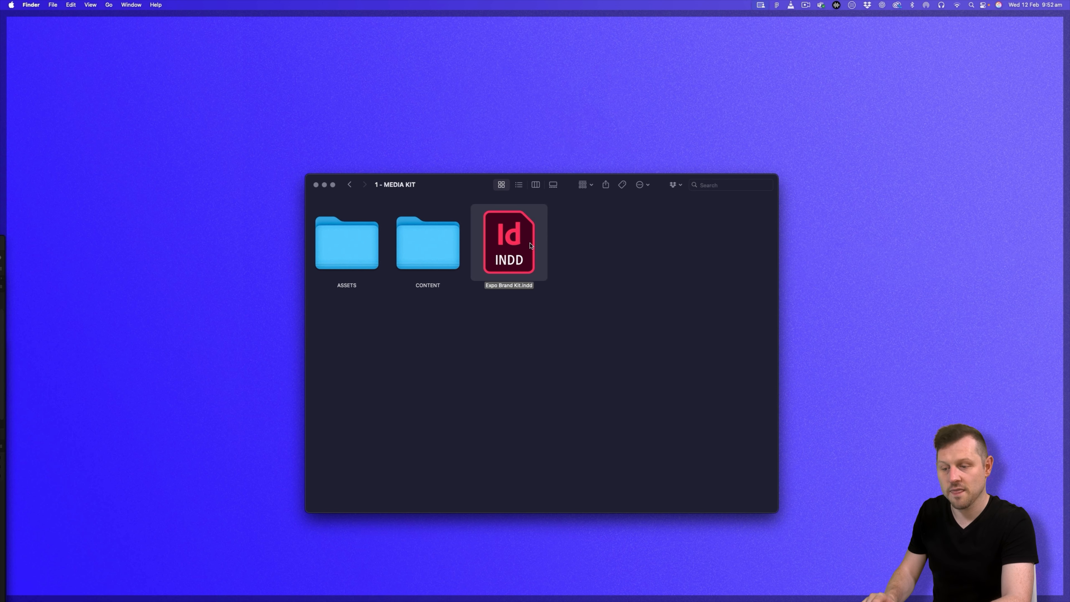
double_click(531, 246)
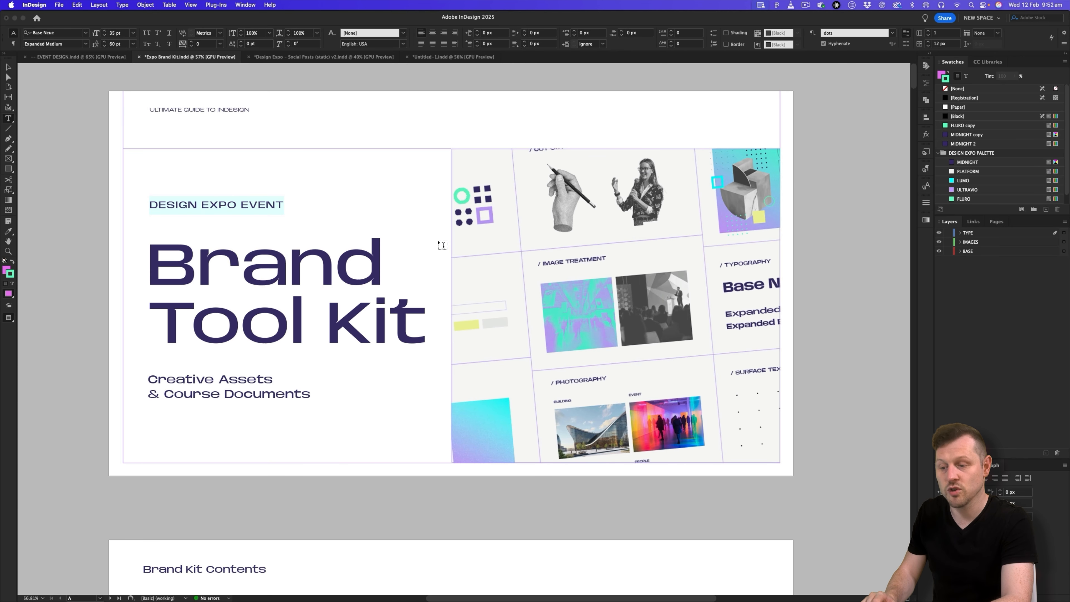
Look through the brand kit's opening pages, from the cover to the Logo & Lockups page
click(9, 67)
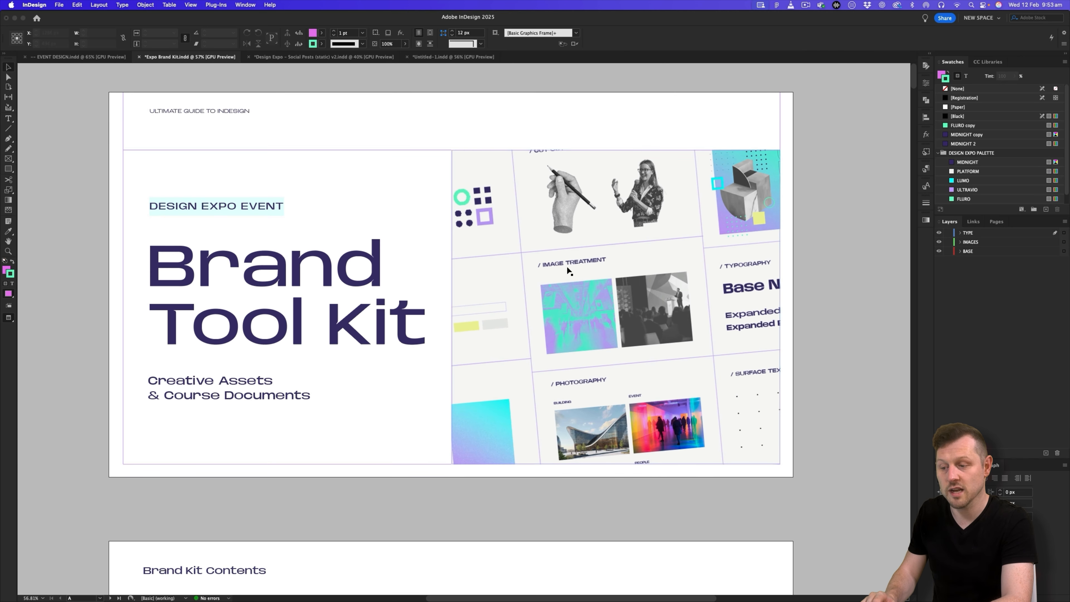
scroll(519, 263, up, 1)
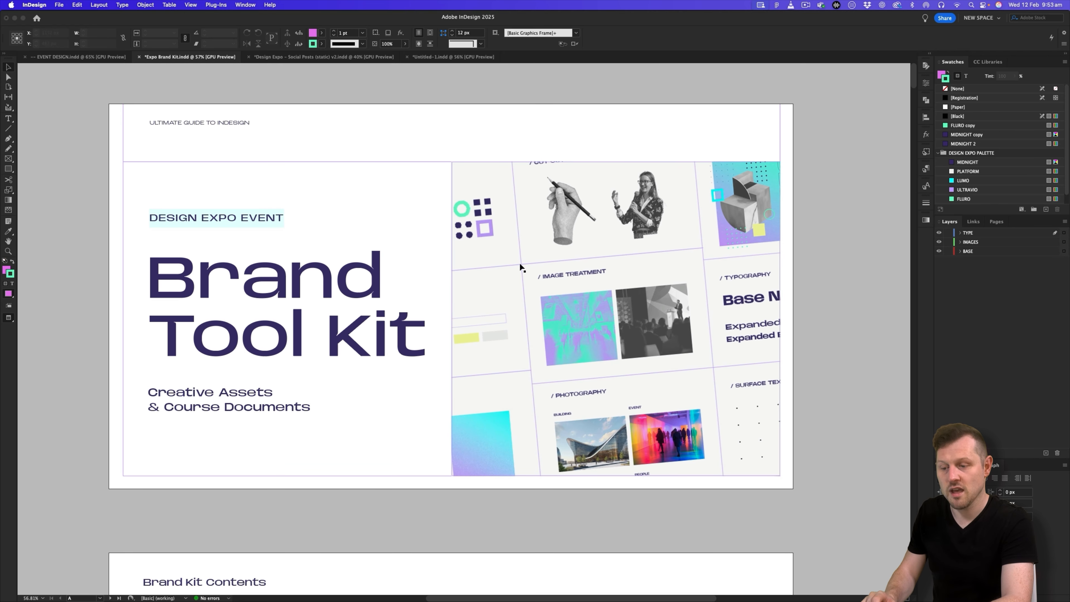
scroll(520, 264, down, 15)
scroll(520, 264, down, 20)
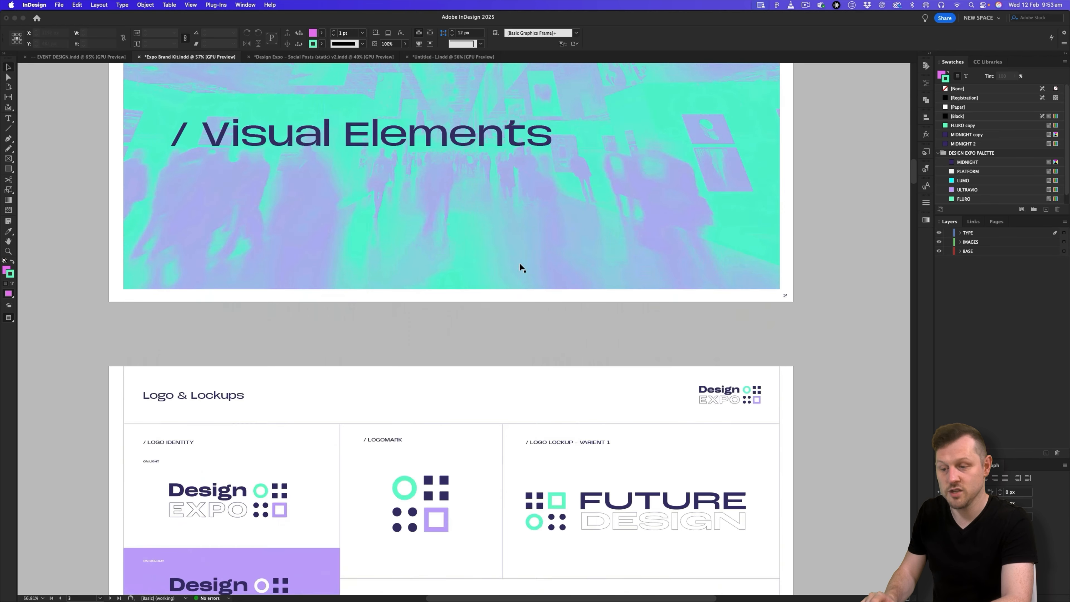
scroll(385, 277, up, 10)
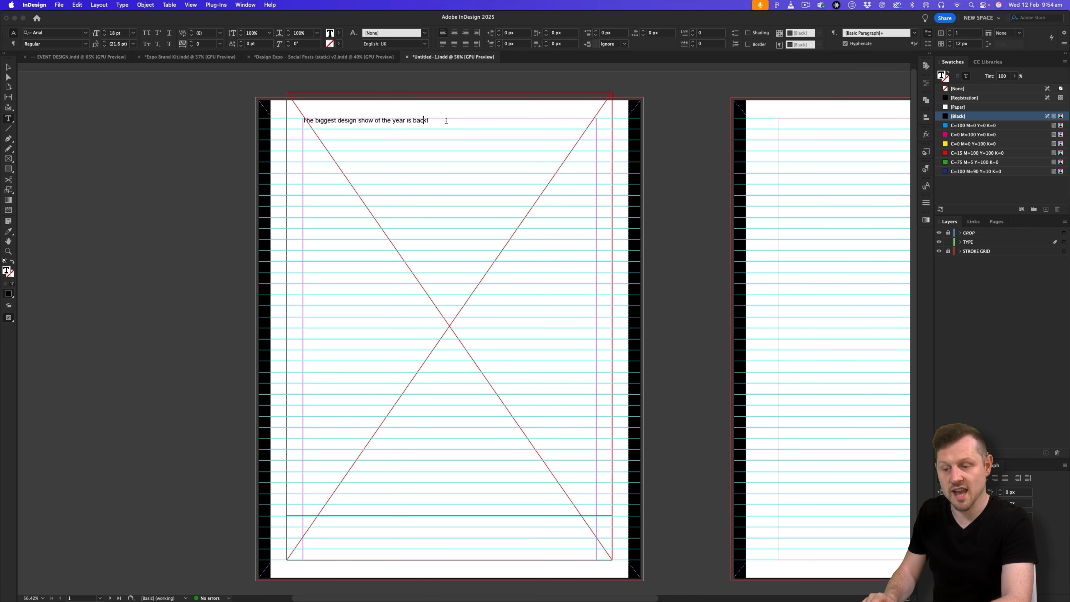
Set the headline's font to Base Neue Expanded Medium in the Untitled-1 document
drag(428, 121, 304, 121)
click(70, 35)
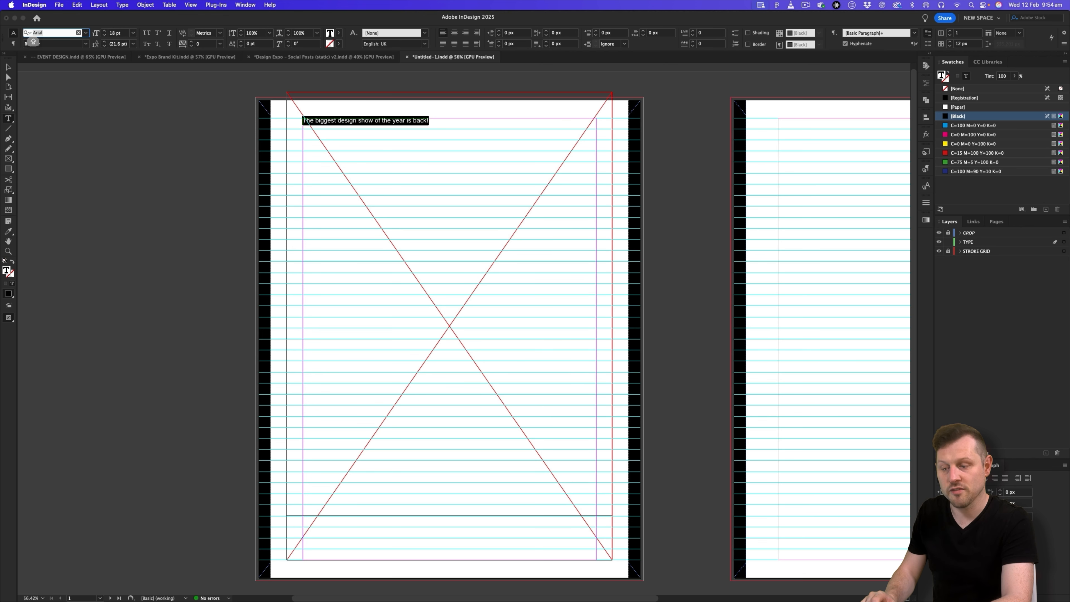
text(BASE NE)
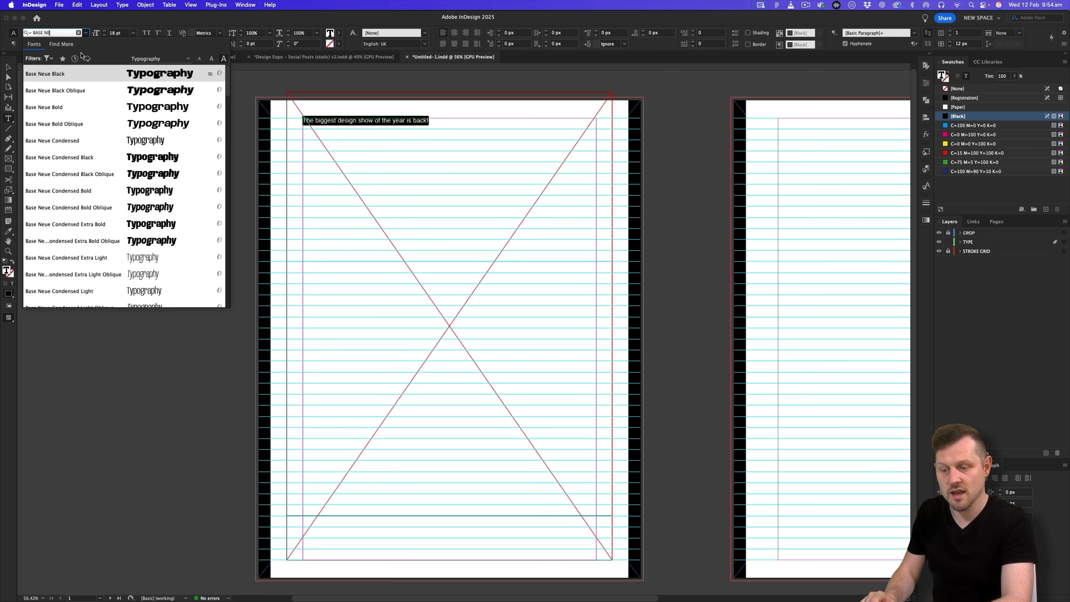
click(86, 43)
click(95, 436)
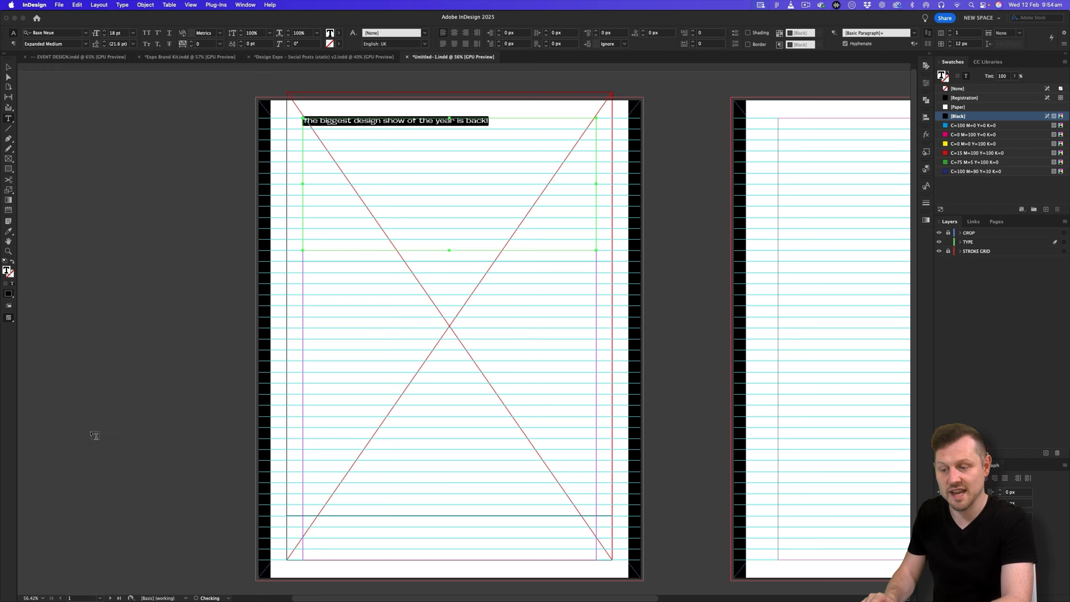
Set the headline's font size to 65 pt and its leading to 70 pt
drag(120, 33, 103, 31)
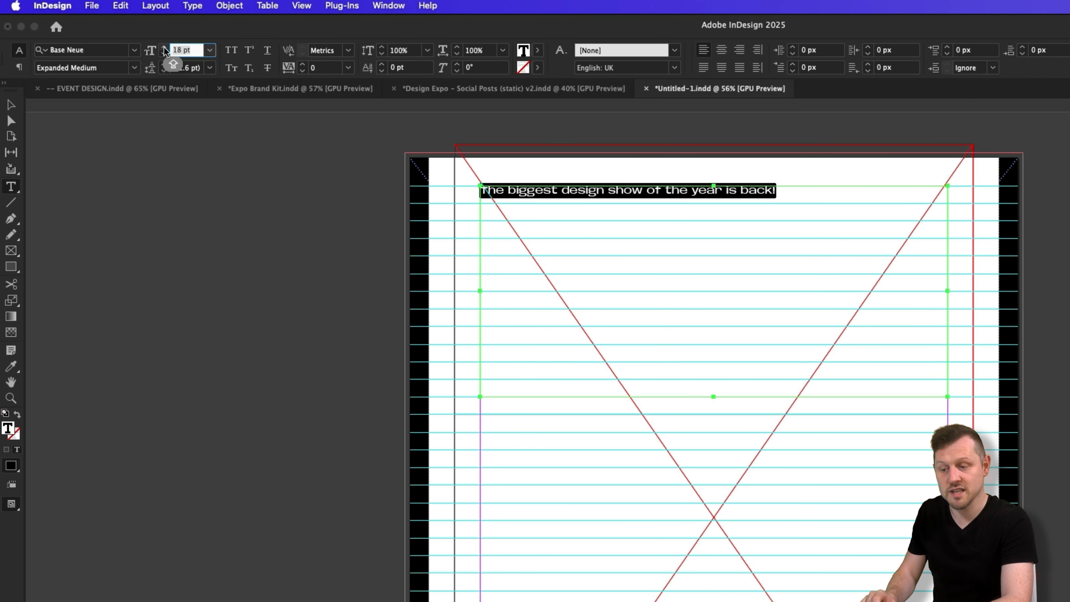
text(65)
key(Return)
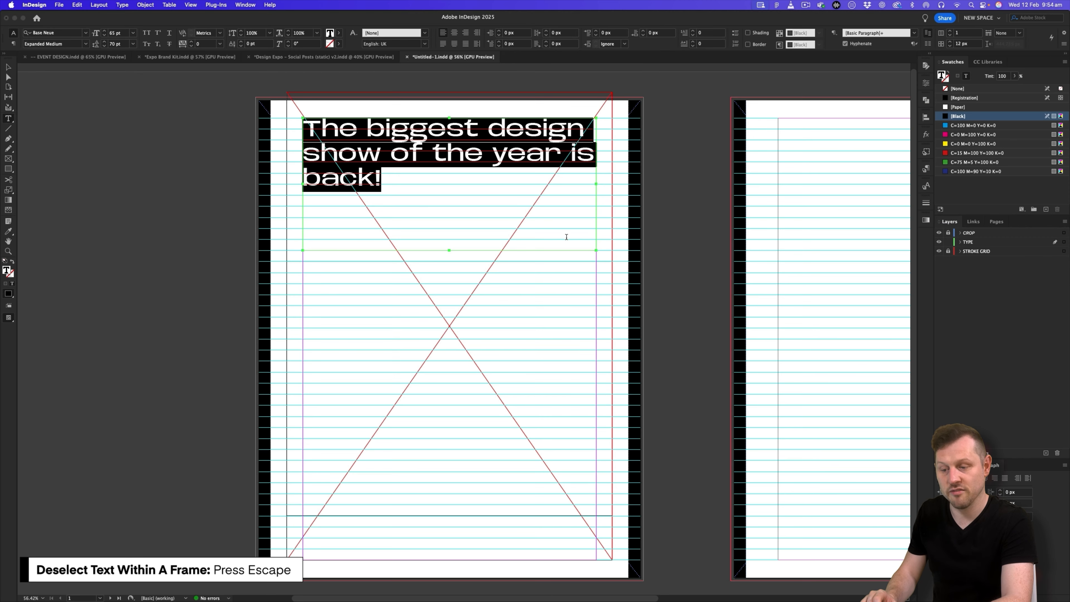
Resize the headline's text frame to about 563 x 283 px so the text wraps onto four lines, and preview the page
key(Escape)
drag(596, 183, 503, 161)
double_click(401, 251)
key(w)
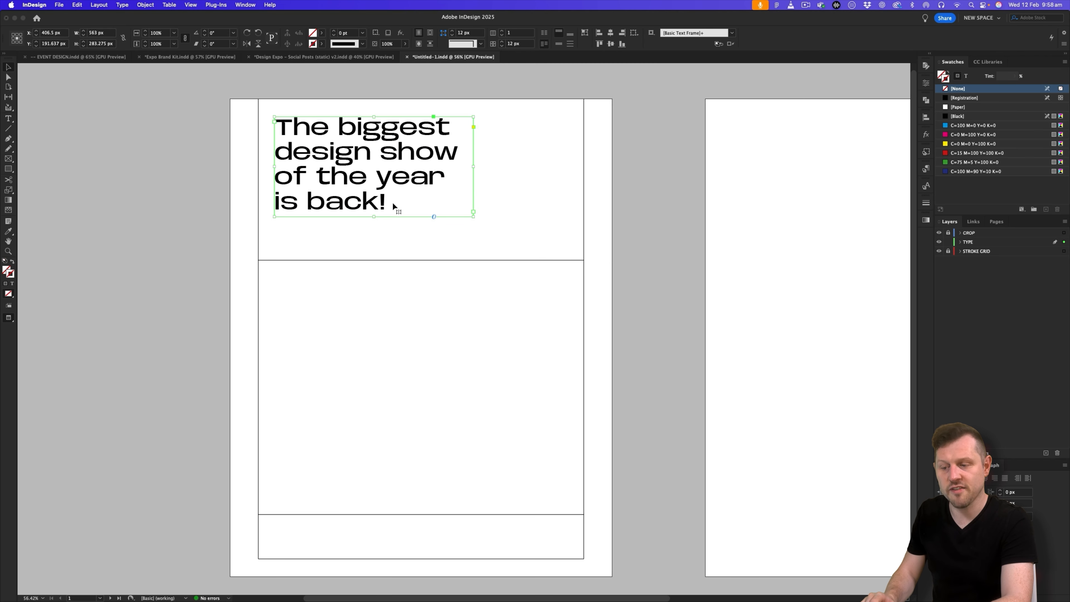
Create a paragraph style named Header from the whole headline text
double_click(392, 158)
key(super+a)
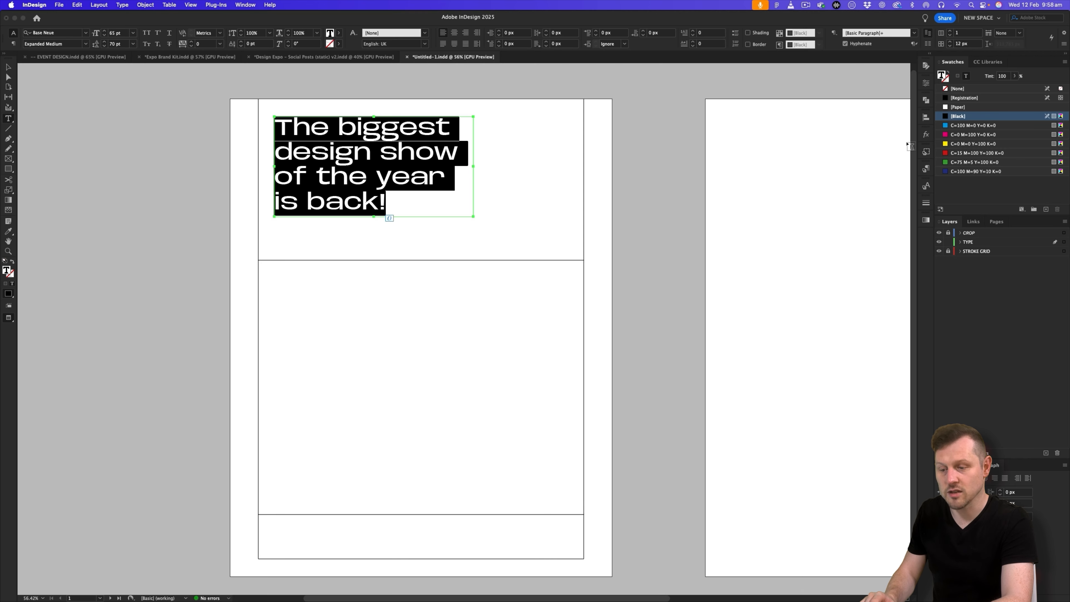
click(926, 169)
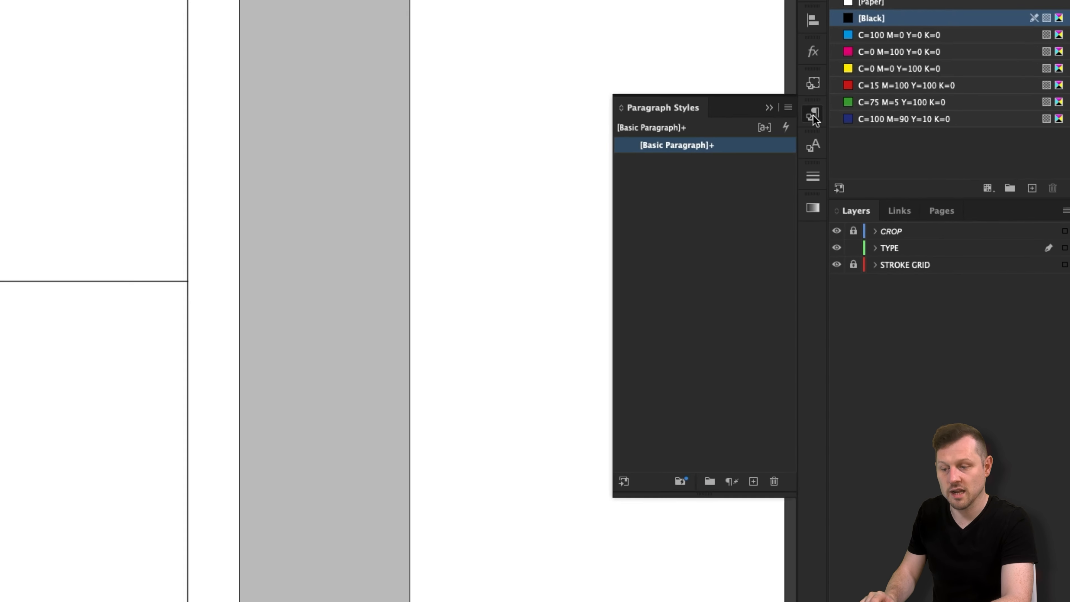
click(913, 168)
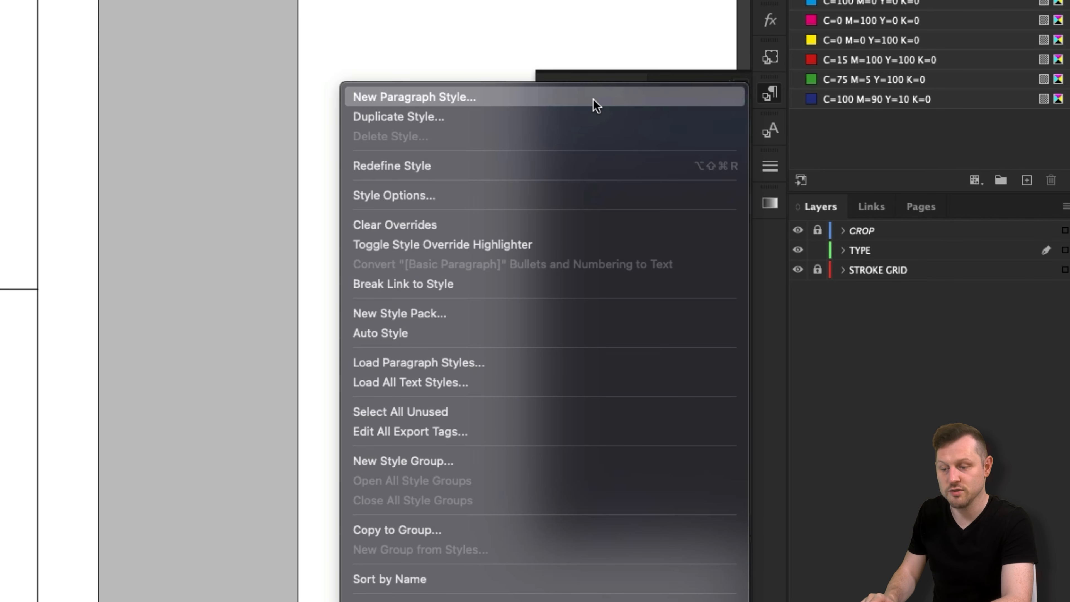
click(596, 105)
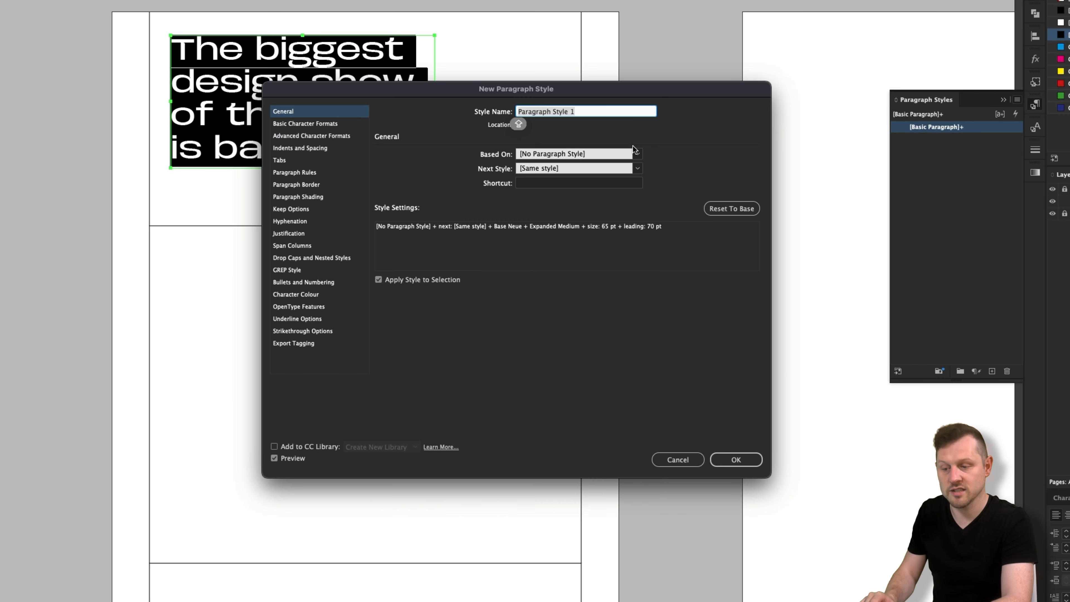
text(Header)
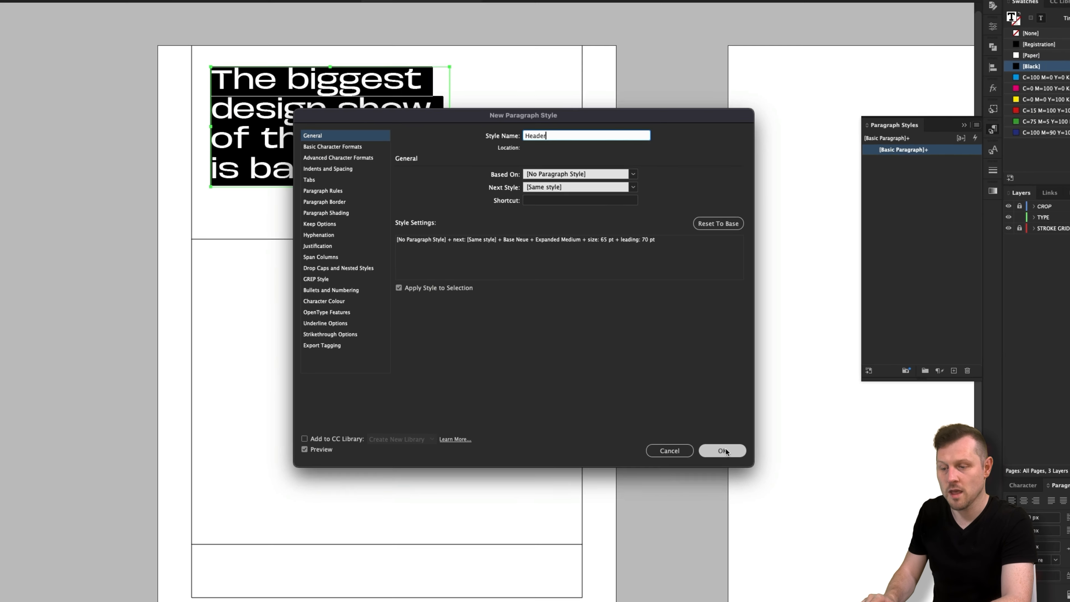
click(738, 461)
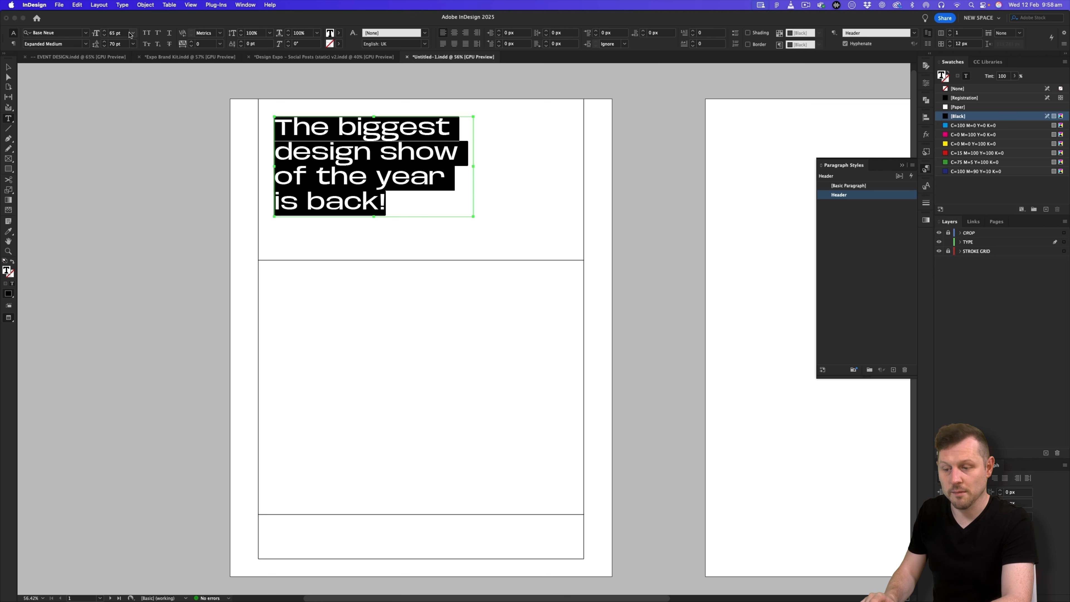
Show hidden characters and turn off the page preview to inspect the headline's spacing marks
click(122, 5)
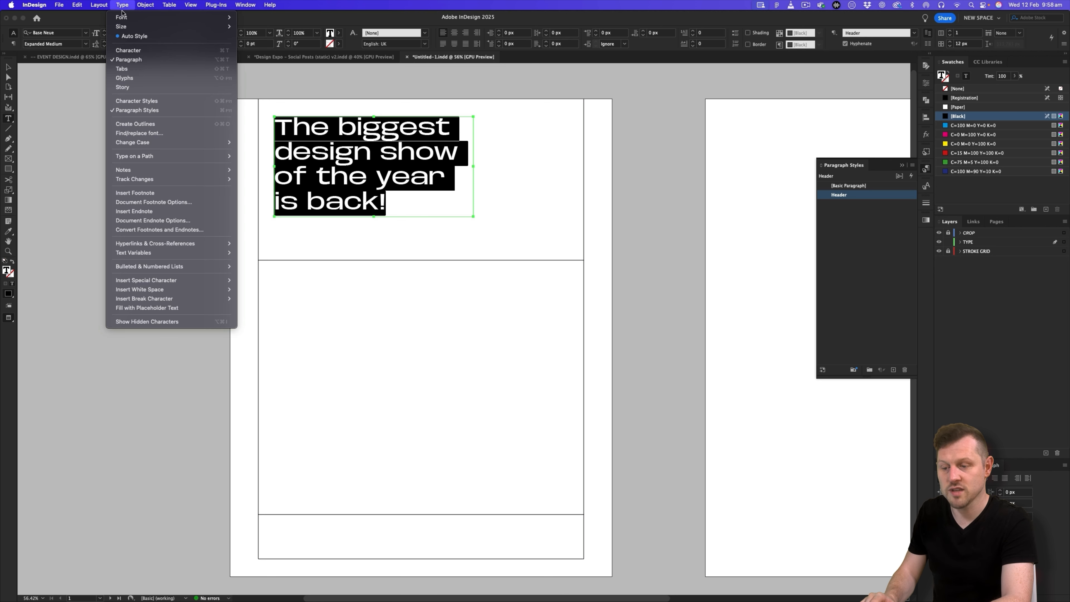
click(180, 328)
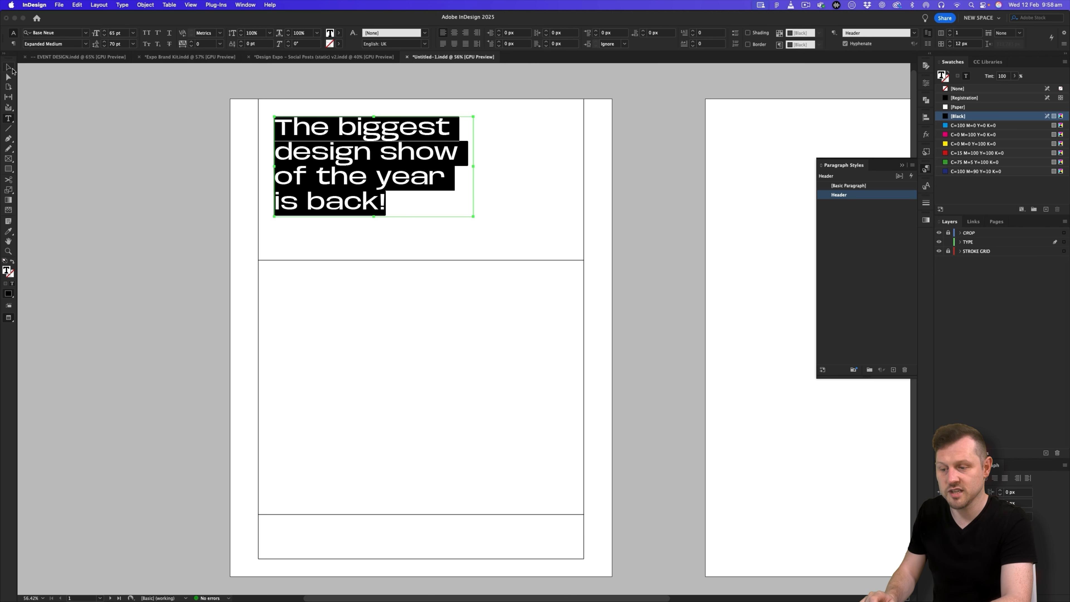
click(9, 68)
click(217, 113)
key(w)
key(z)
drag(383, 168, 494, 147)
drag(401, 146, 434, 207)
drag(344, 242, 395, 307)
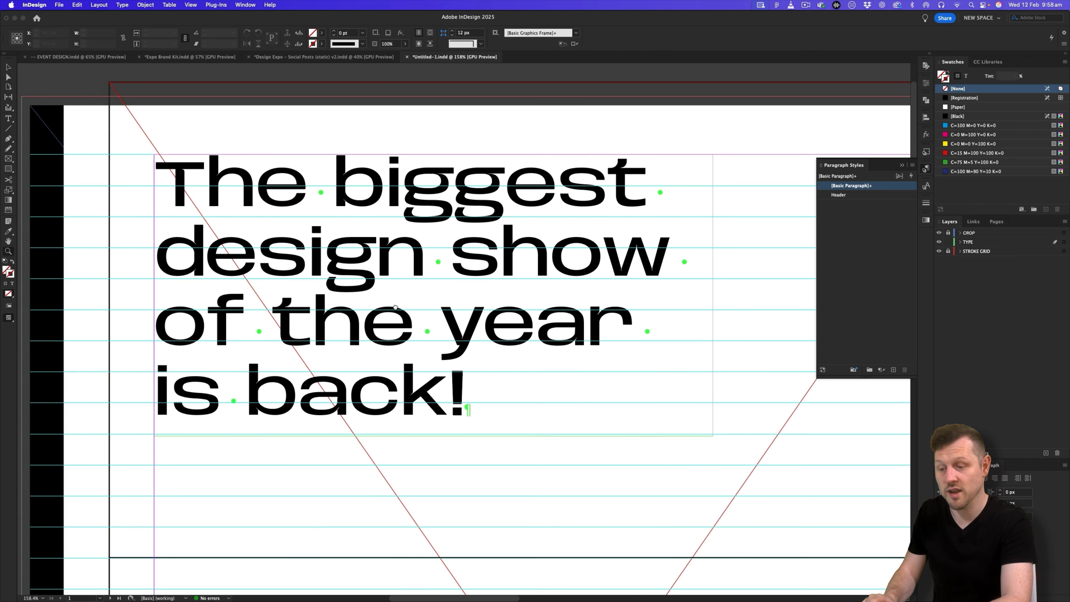
Delete the stray paragraph return after "is back!" in the headline
click(467, 408)
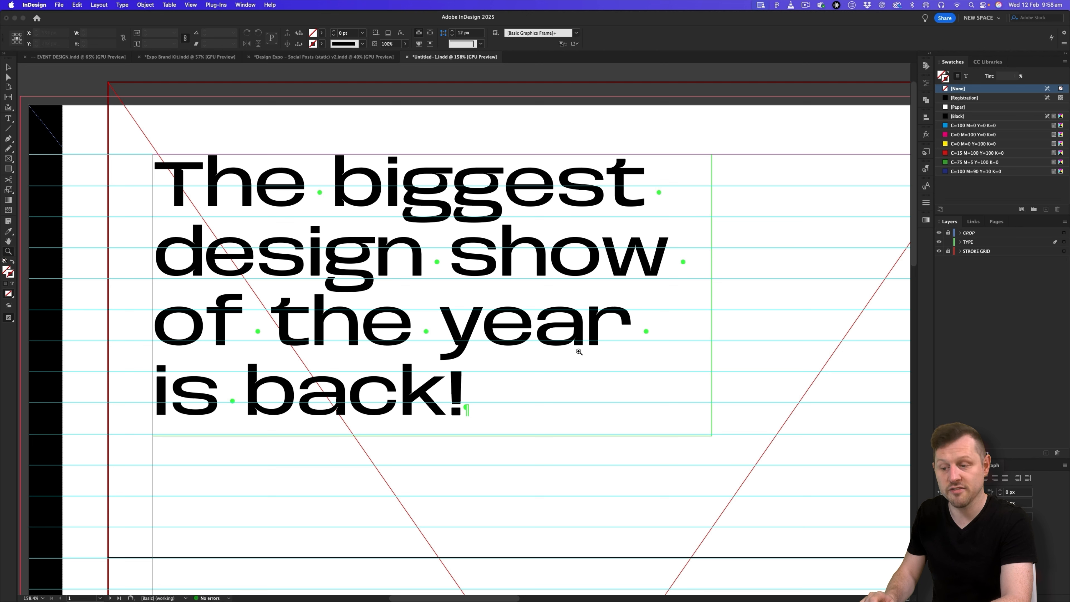
key(super+Tab)
click(466, 405)
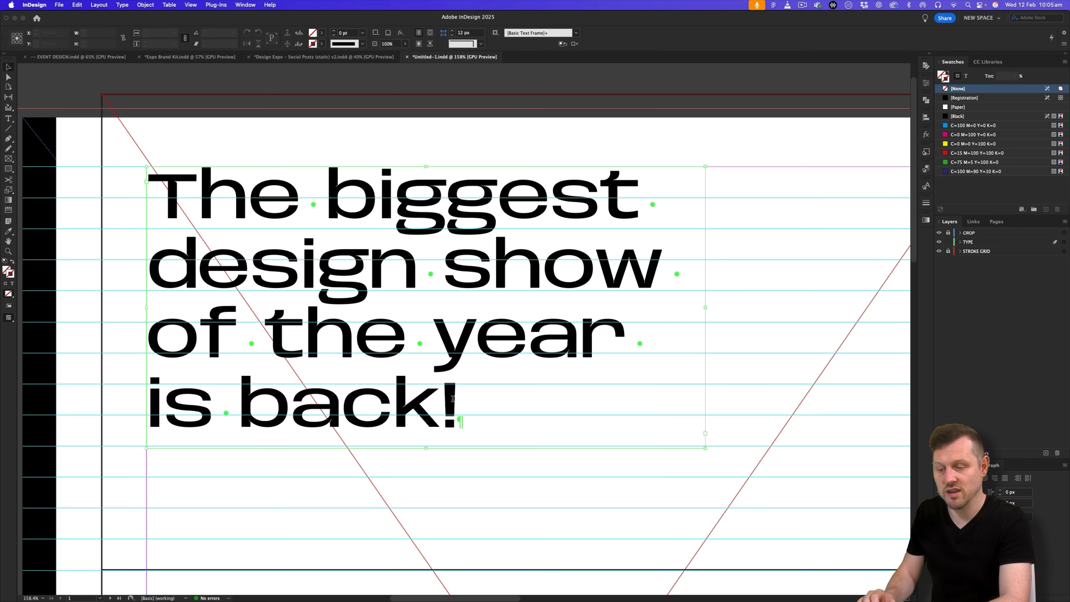
key(Delete)
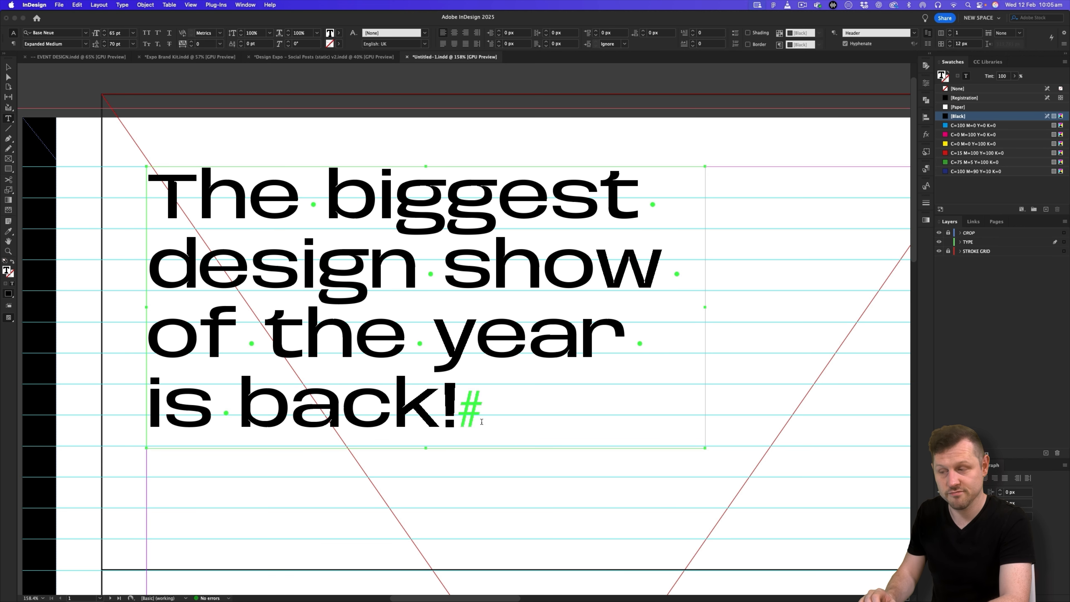
key(Escape)
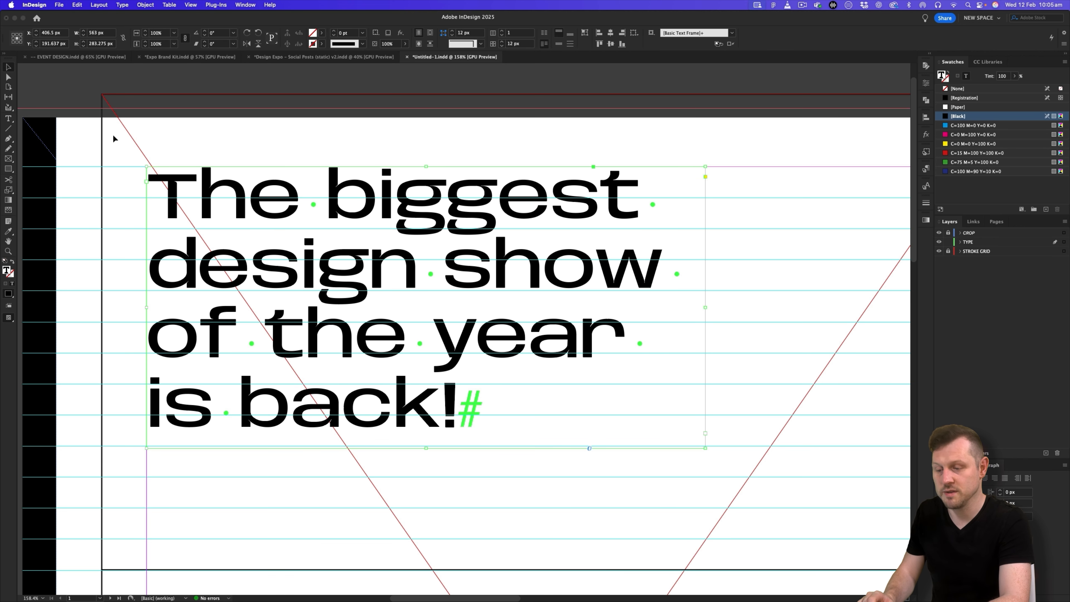
Move the horizontal stroke below the headline up one baseline to Y 425.5 px and preview the page
click(776, 314)
key(z)
drag(697, 291, 567, 334)
key(space)
drag(777, 326, 626, 292)
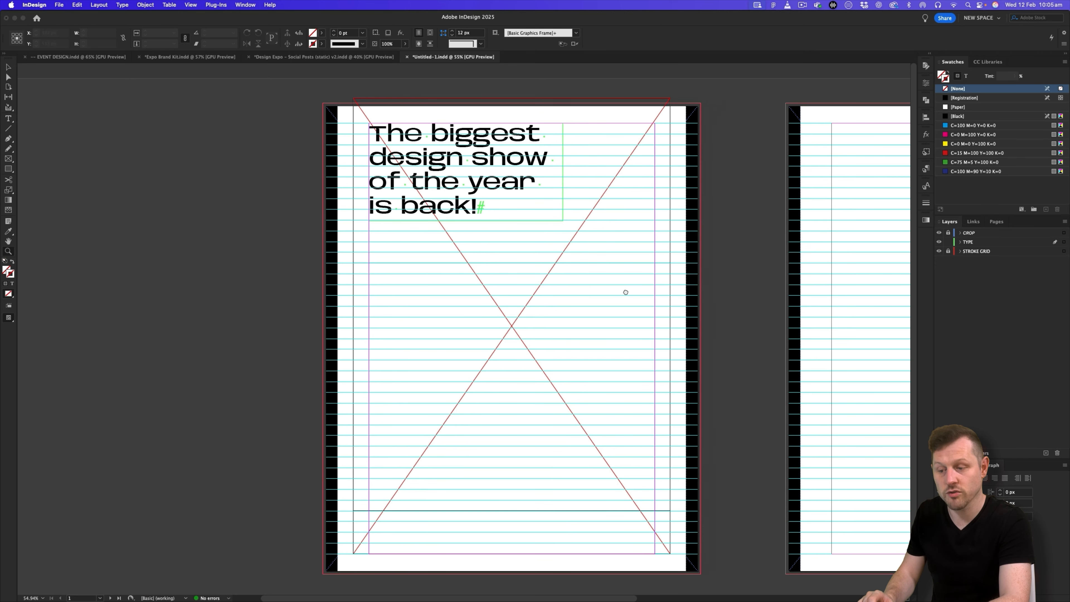
drag(531, 254, 655, 313)
key(space)
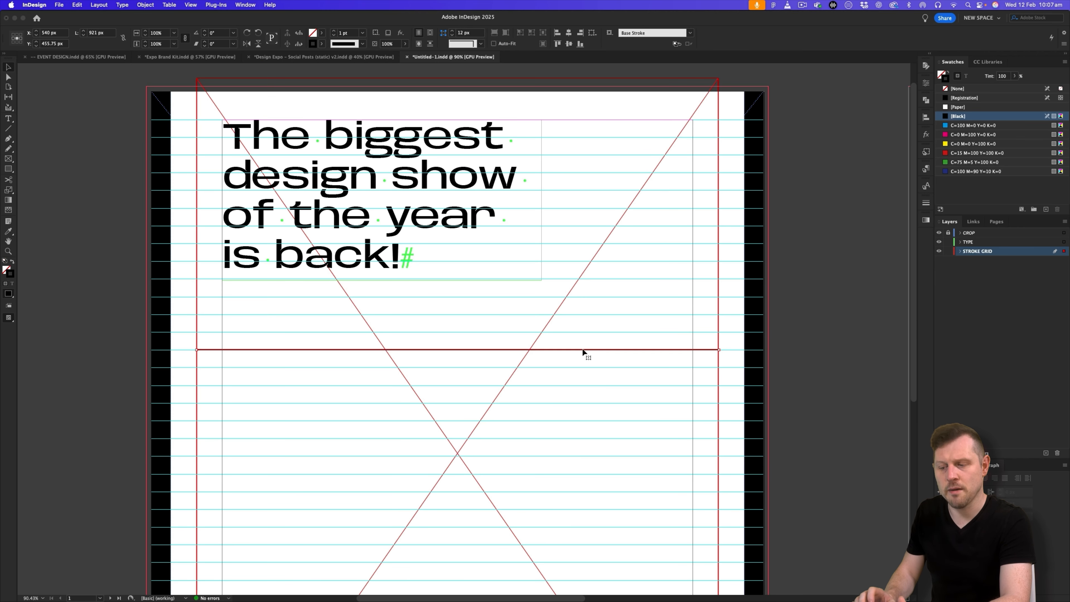
mouse_move(583, 349)
mouse_down()
mouse_move(585, 291)
mouse_move(589, 344)
mouse_move(590, 334)
mouse_up()
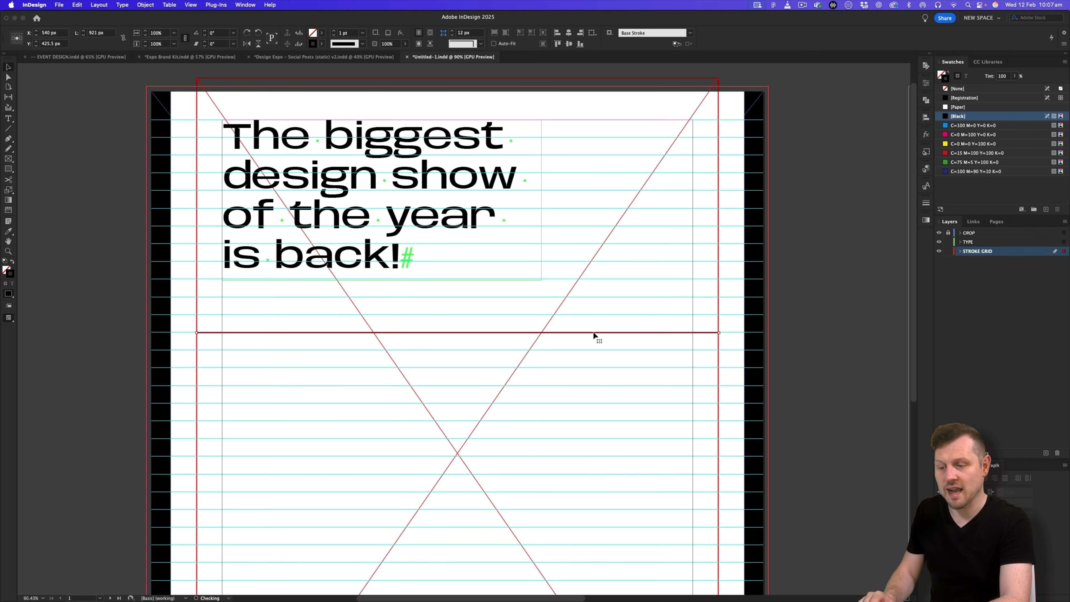
click(793, 298)
key(w)
key(z)
drag(651, 264, 516, 253)
Examine the SAVE THE DATE! label in the finished social posts document and the highlighted REGISTER TODAY! label on the poster
click(302, 56)
key(v)
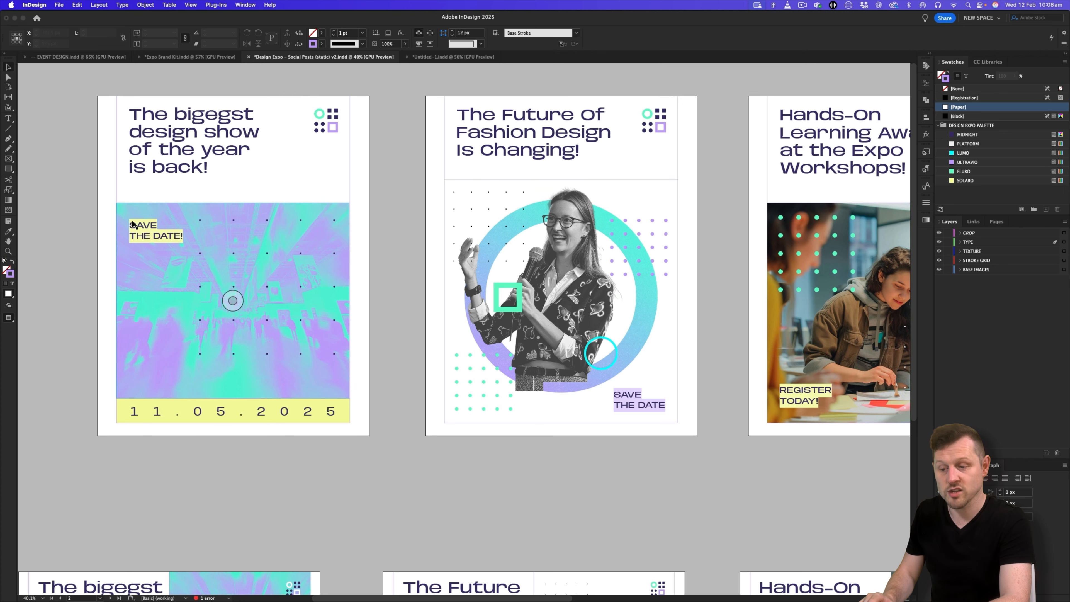
drag(156, 220, 347, 250)
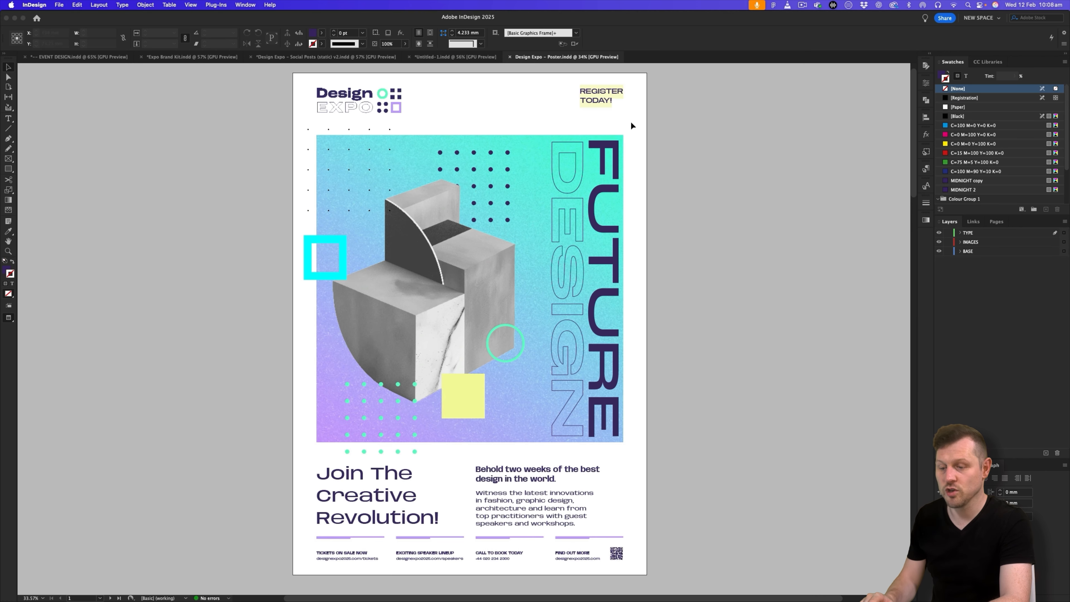
drag(515, 135, 609, 110)
drag(679, 136, 670, 247)
key(v)
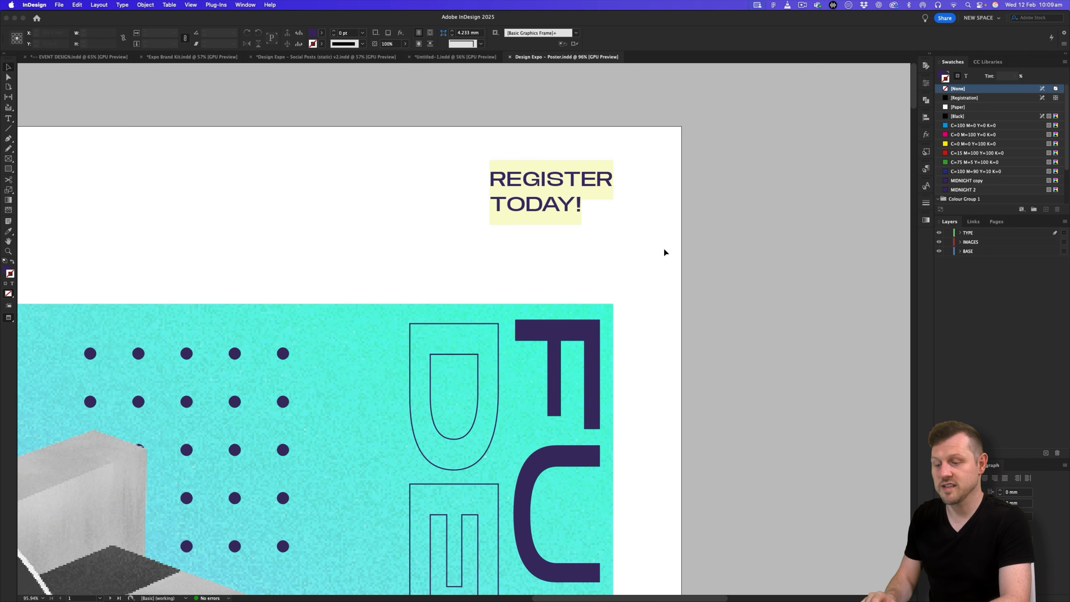
scroll(597, 203, up, 5)
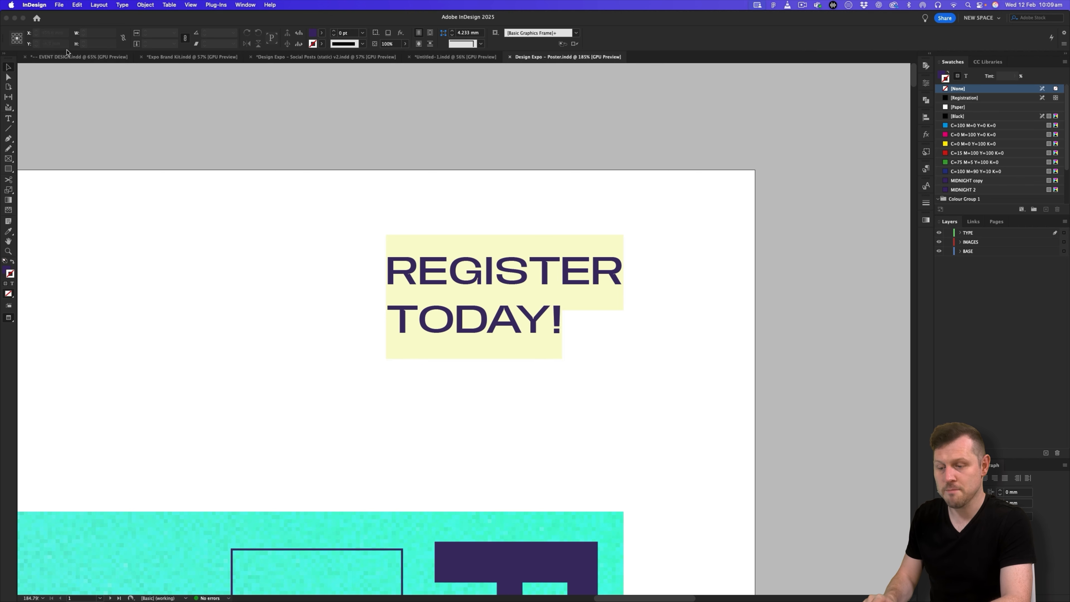
Open the source file of the geometric-blocks poster linked on the Marketing Collateral page of the EVENT DESIGN document
click(70, 58)
click(497, 94)
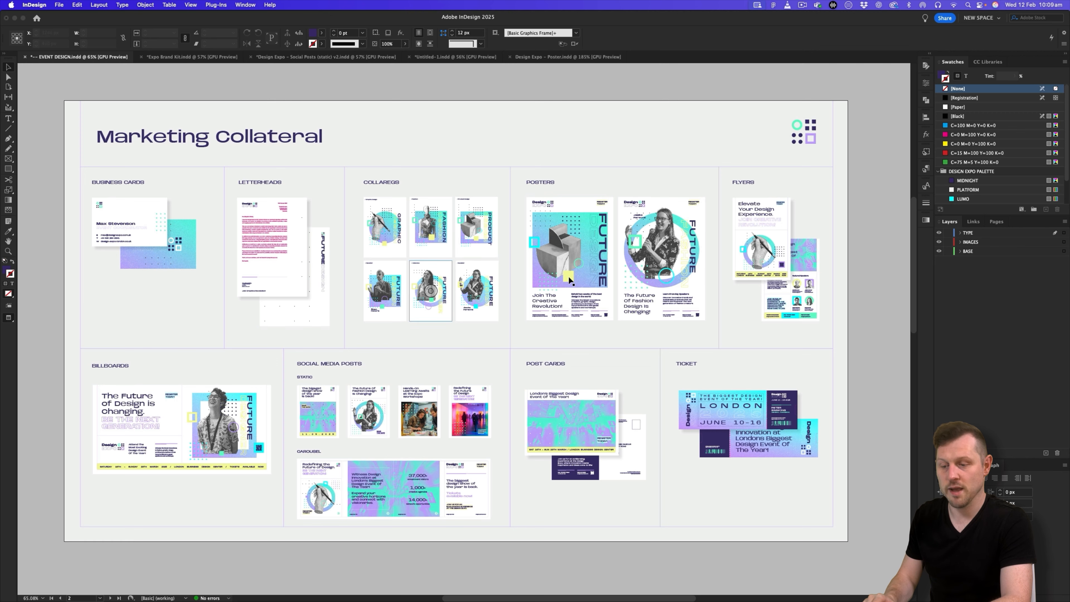
click(580, 228)
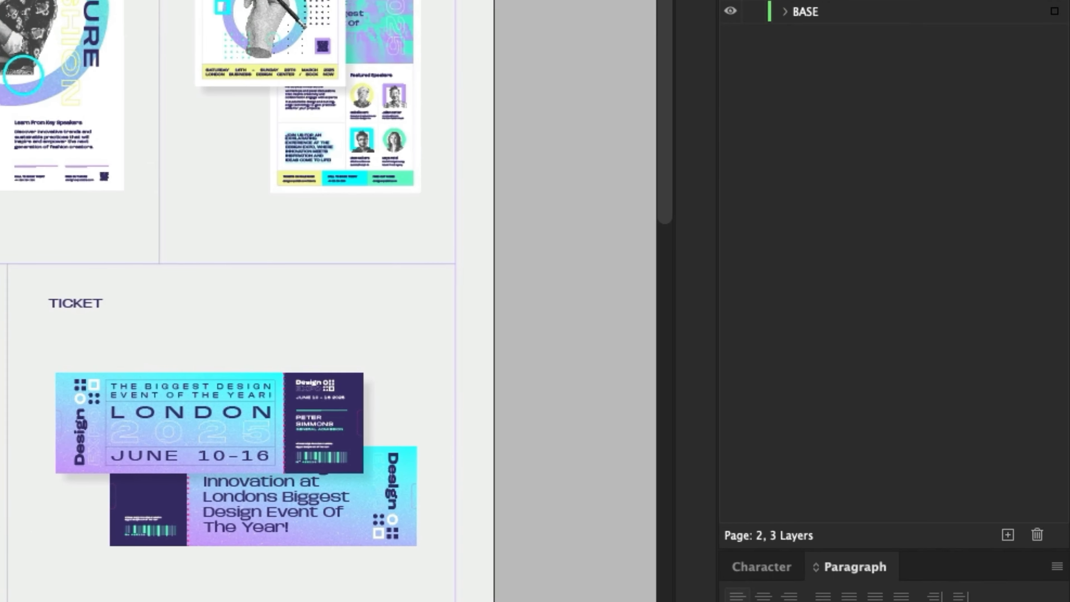
click(973, 222)
click(1034, 404)
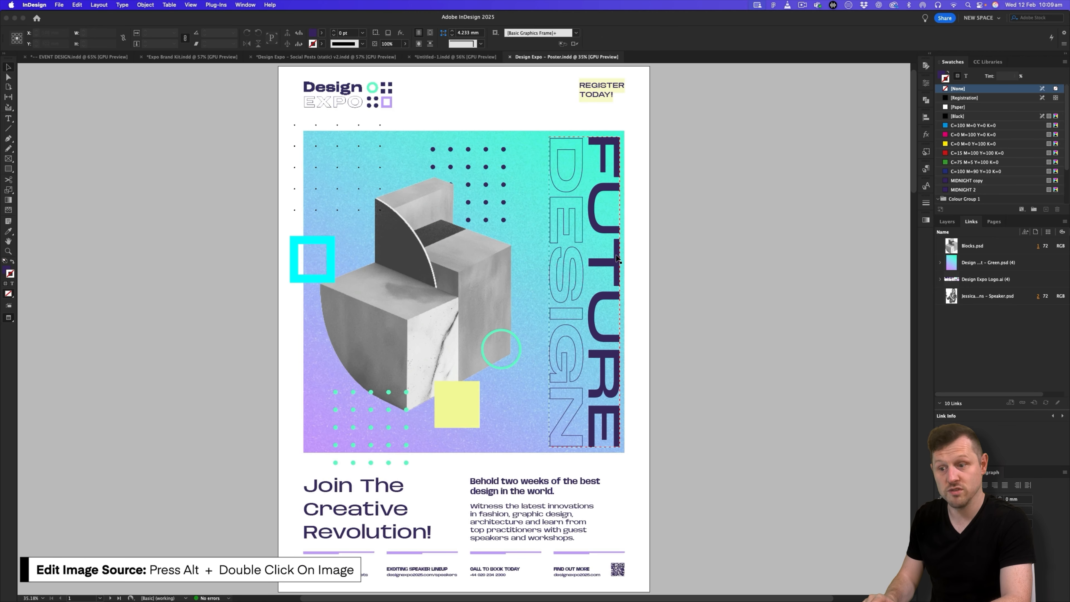
Copy the poster's REGISTER TODAY! label into Untitled-1's TYPE layer and align it to the headline's left edge below the upper divider line
drag(604, 169, 568, 298)
click(562, 167)
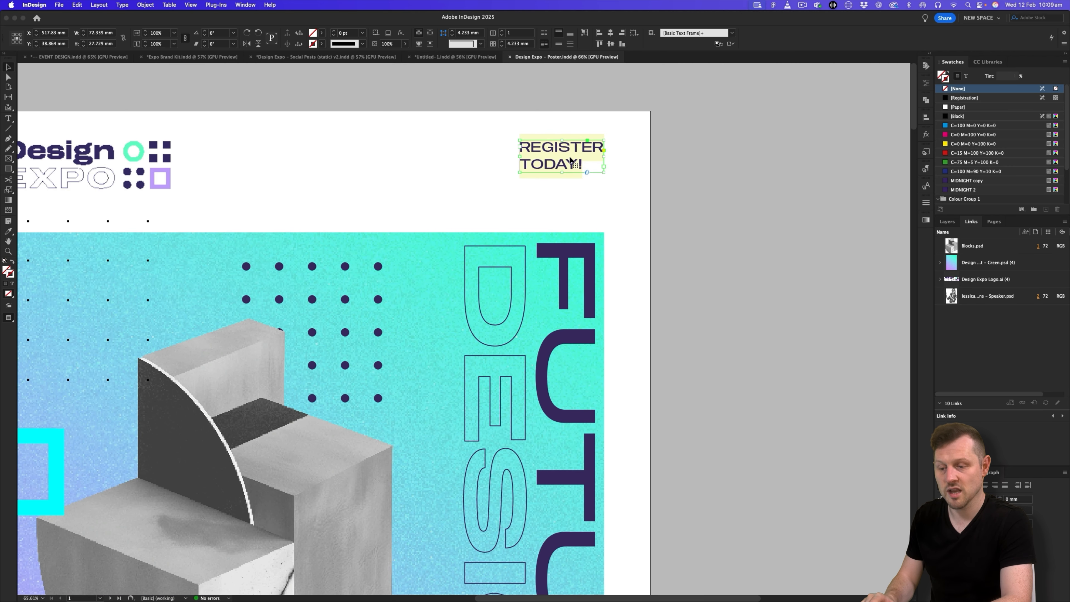
click(462, 57)
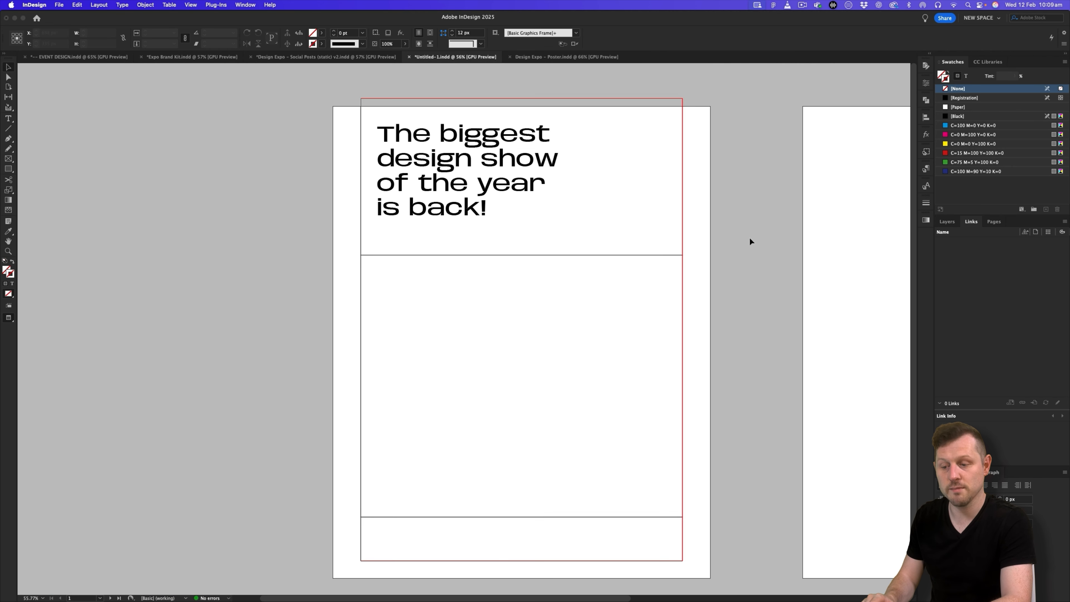
click(946, 223)
click(970, 243)
key(ctrl+v)
key(w)
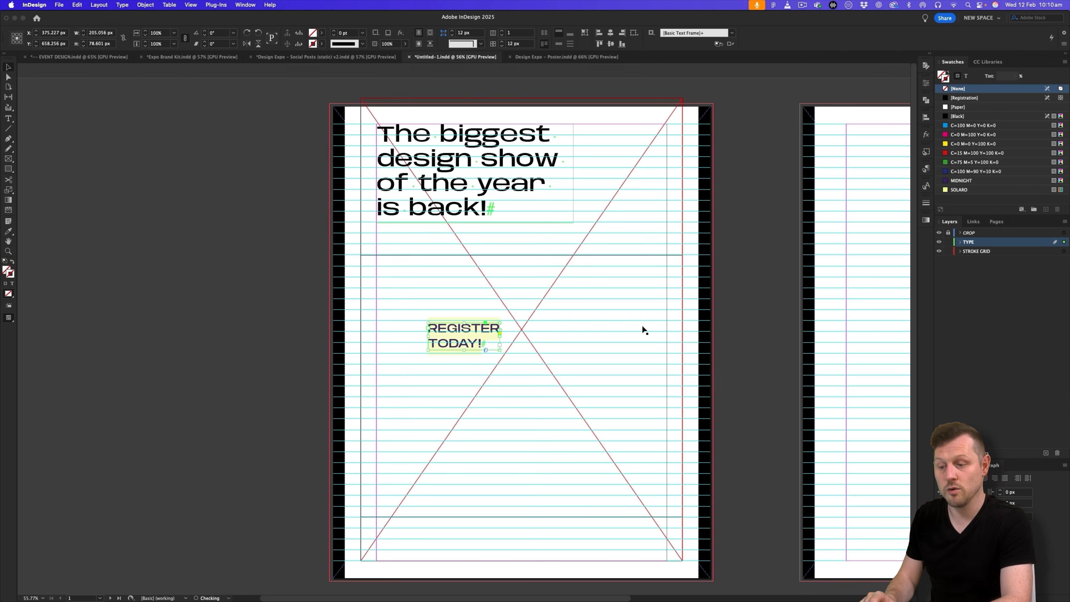
drag(457, 330, 406, 287)
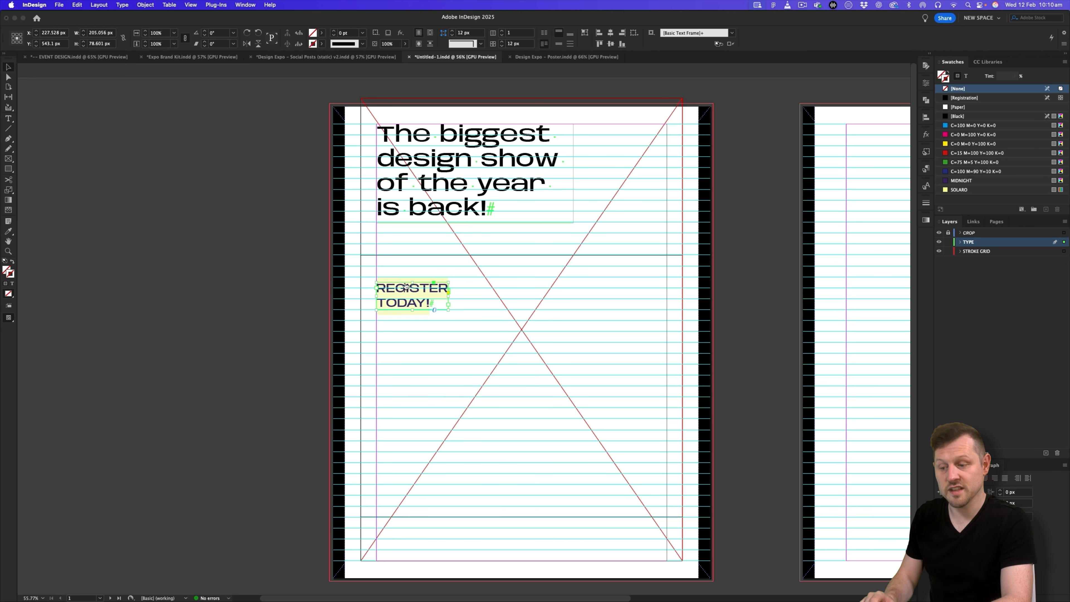
Replace the REGISTER TODAY! label text with Post 1's "Save The Date!" copied from the Static Social Media Post Copy slide in Safari
key(super+Tab)
click(266, 381)
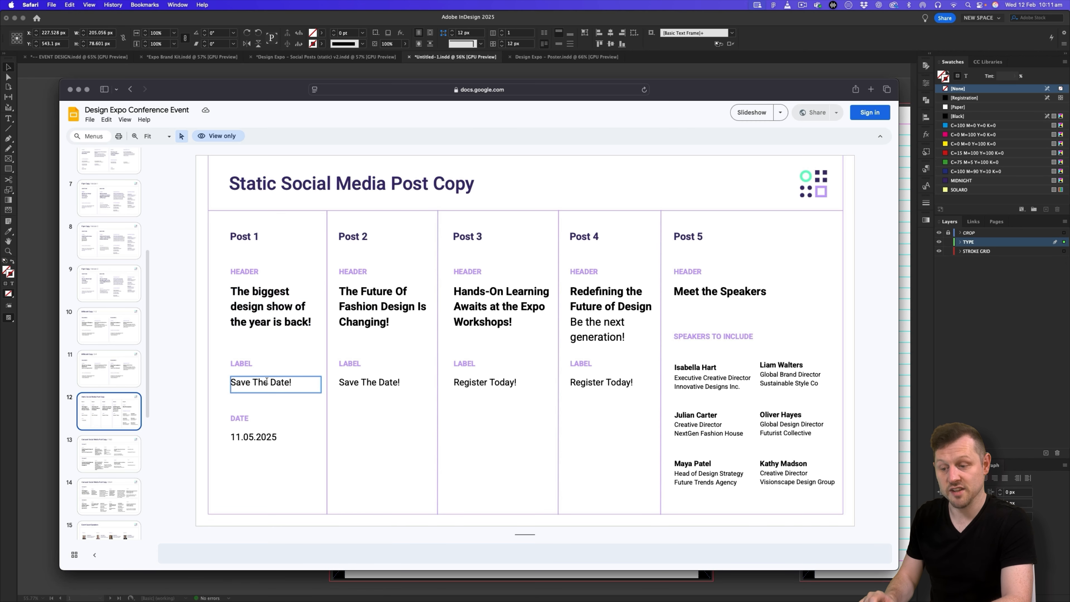
key(super+a)
key(super+c)
key(super+Tab)
key(super+v)
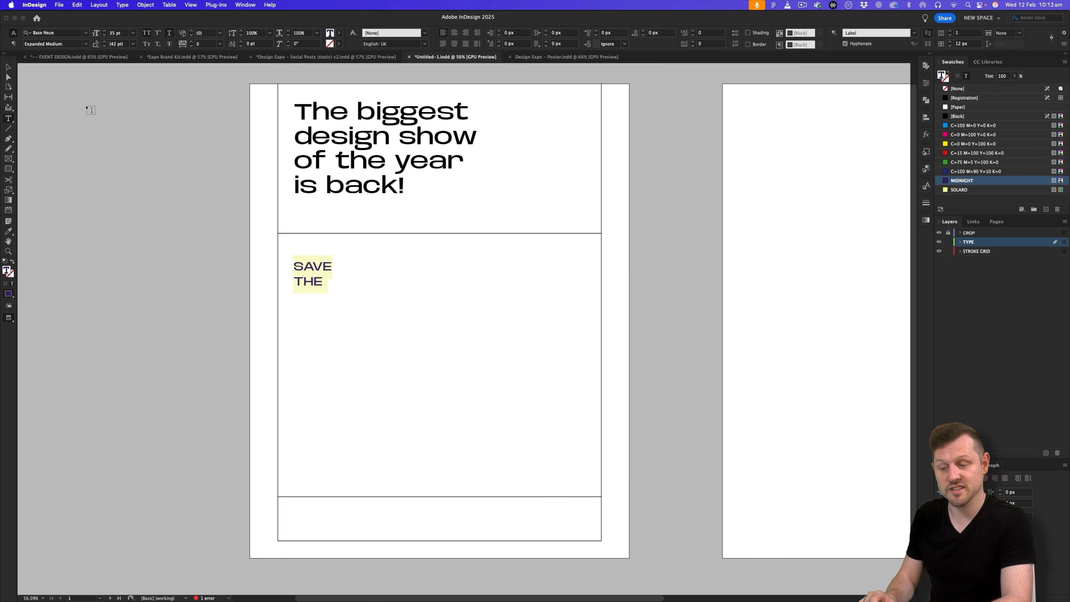
Widen the label's text frame to about 211 px so SAVE THE DATE! fits on two lines, and preview the page
key(Escape)
double_click(366, 275)
key(w)
double_click(367, 282)
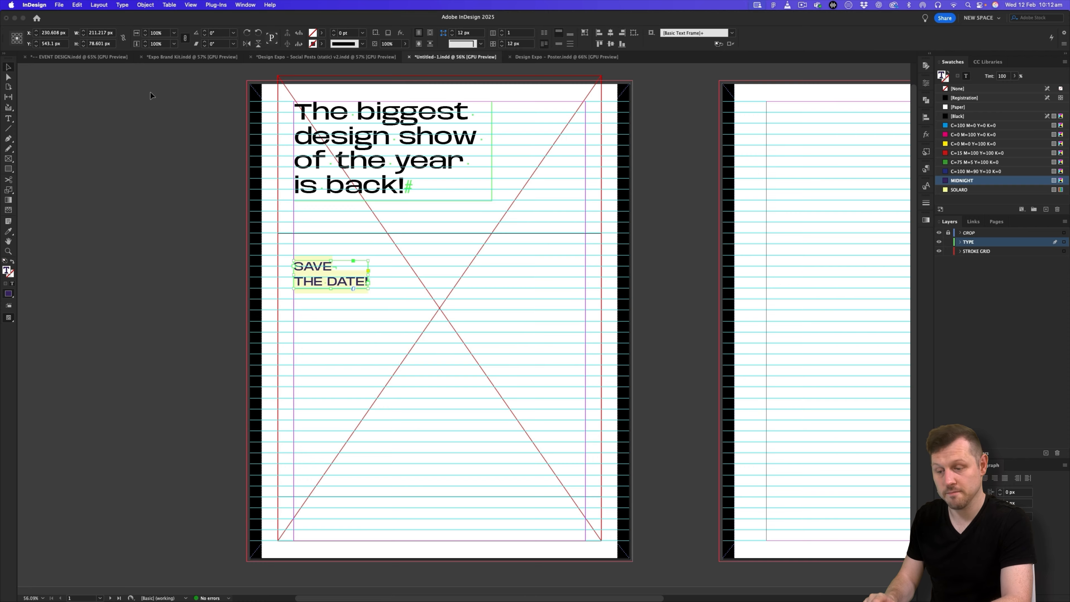
click(481, 275)
key(w)
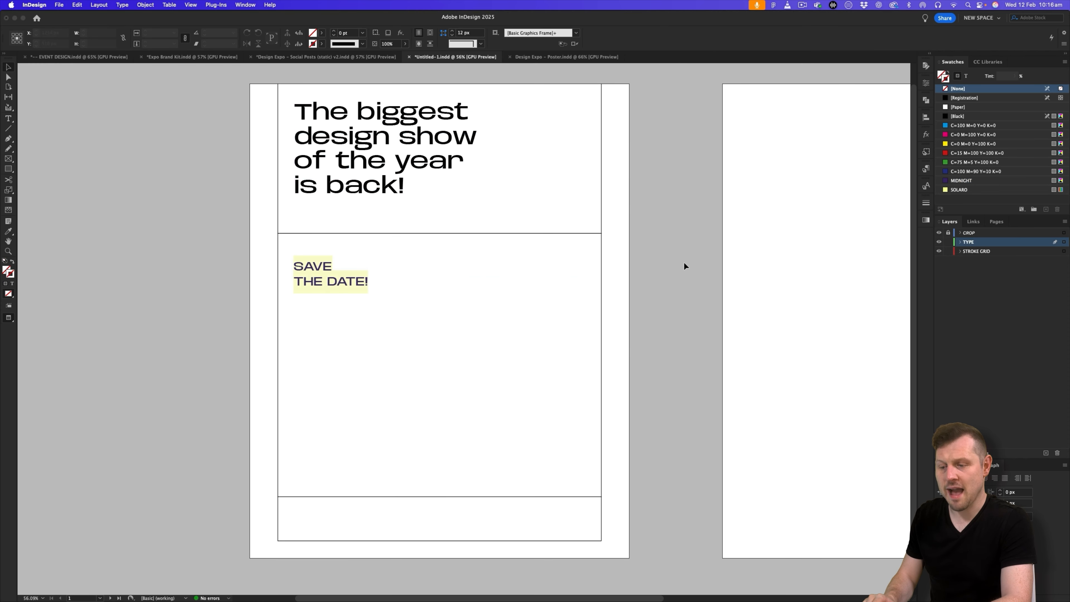
Examine the first finished post's image and date bar in the Social Posts document, and return to Untitled-1
click(323, 56)
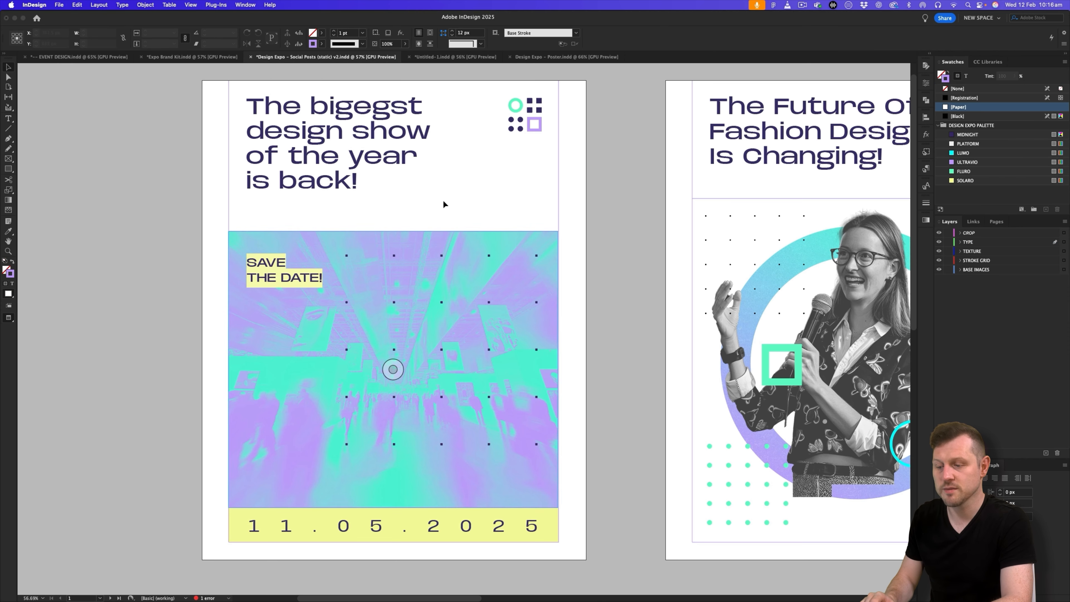
drag(381, 272, 435, 272)
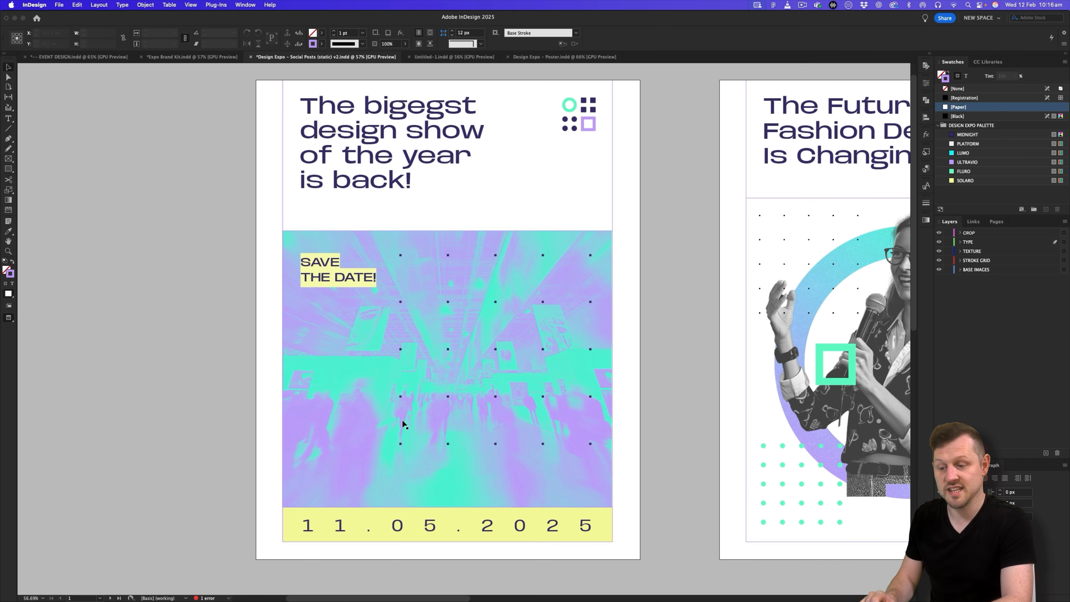
scroll(318, 545, down, 1)
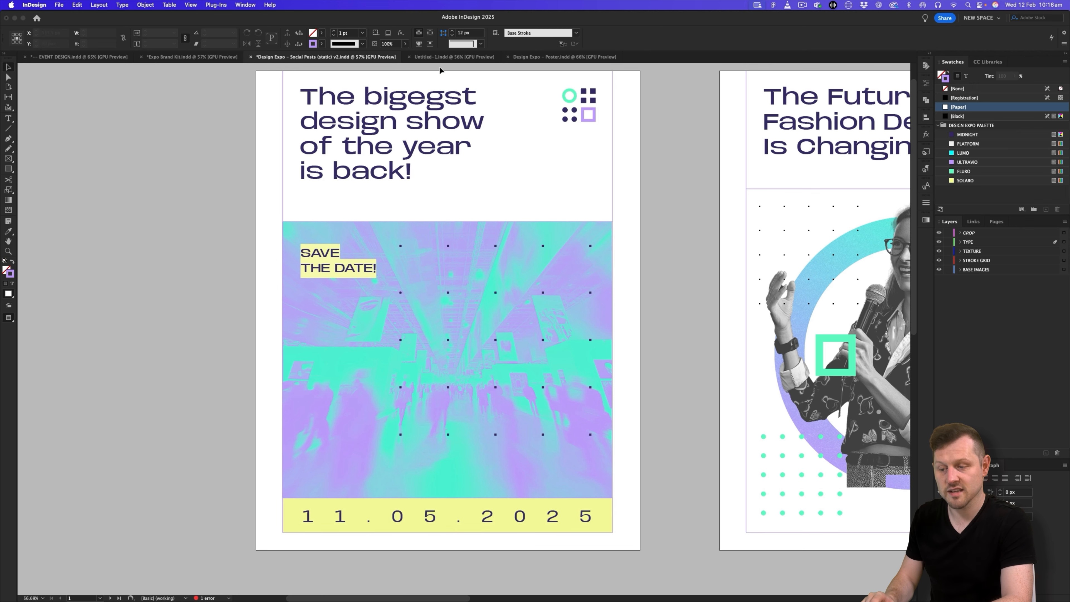
click(434, 56)
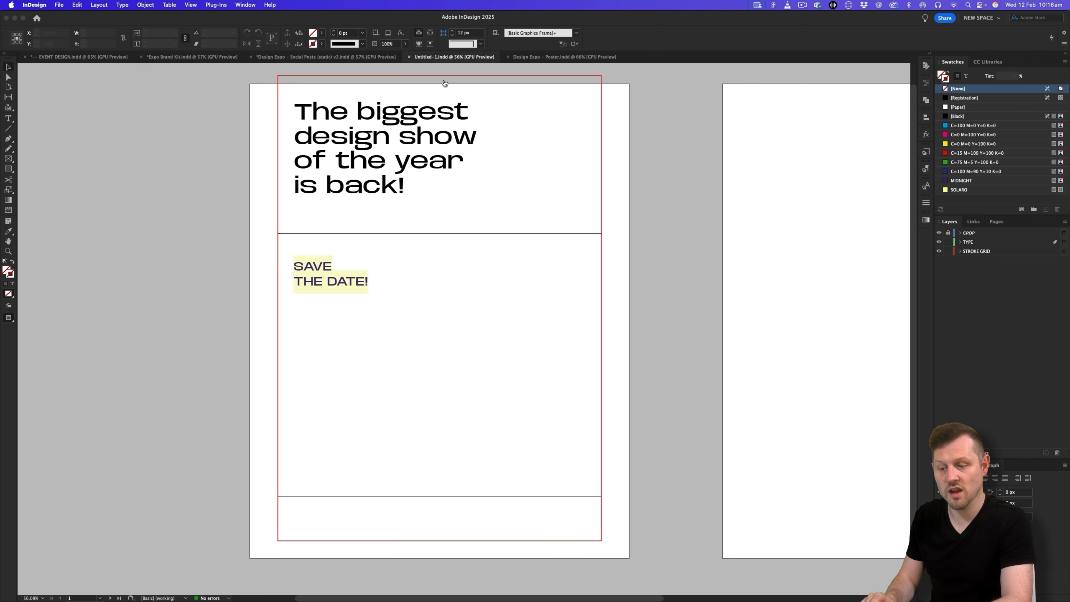
Copy the date 11.05.2025 from the post copy slide into a new text frame filling the grid's bottom date bar
key(super+Tab)
triple_click(254, 437)
key(super+c)
key(super+Tab)
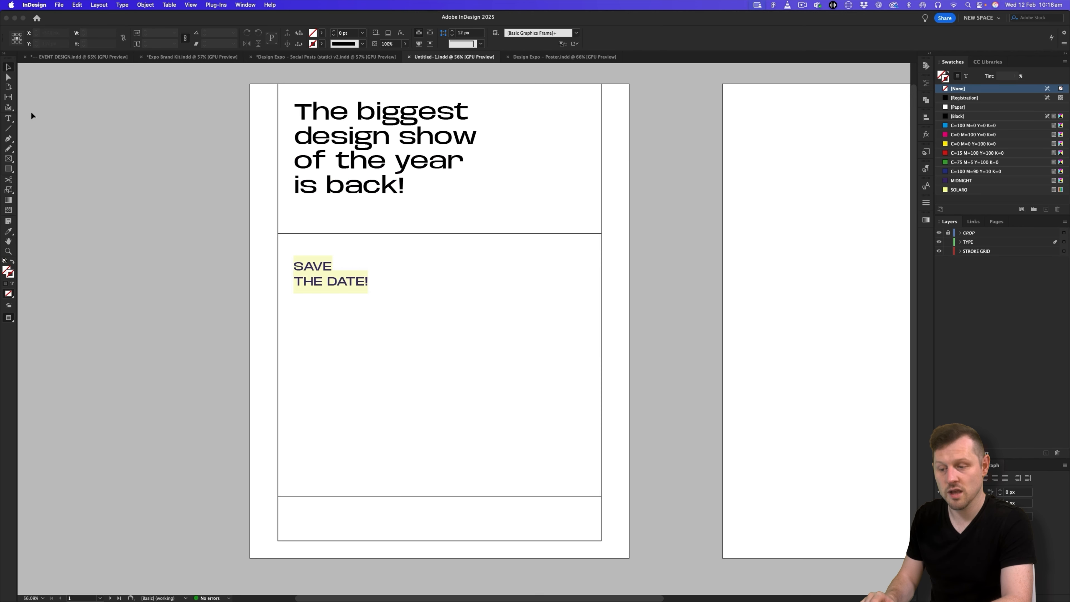
click(10, 119)
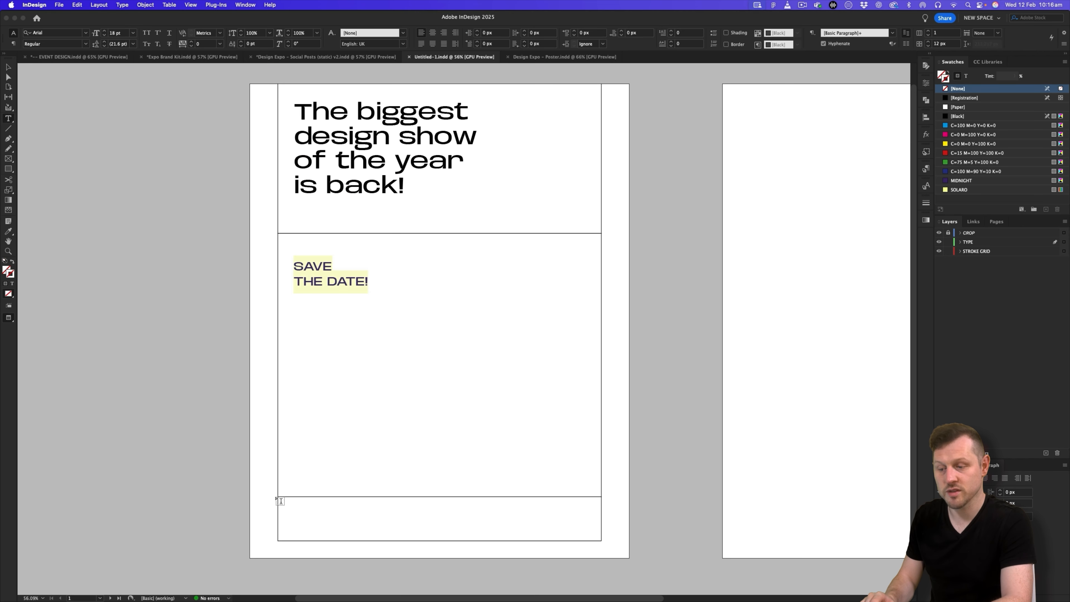
drag(279, 498, 602, 542)
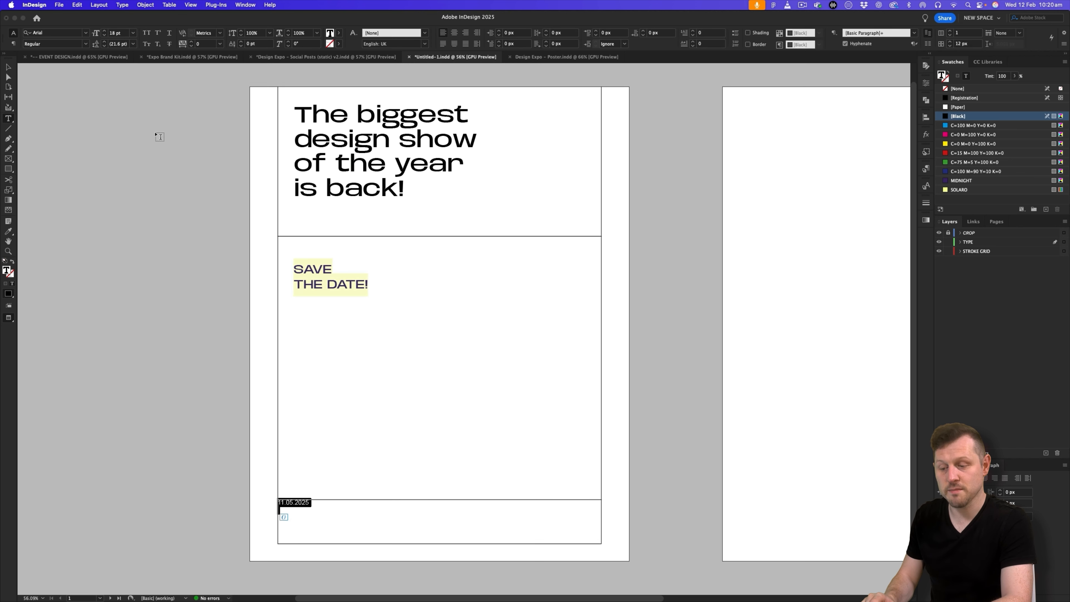
Format the 11.05.2025 date text in Base Neue Expanded at 48 pt and centre it horizontally
click(58, 34)
text(base)
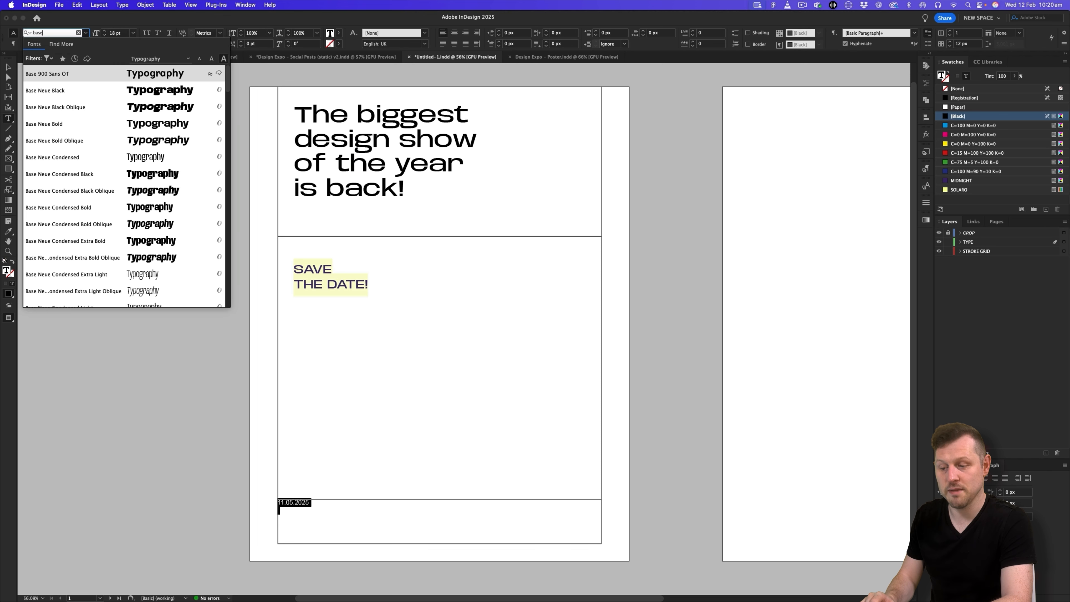
click(69, 89)
click(86, 43)
click(79, 396)
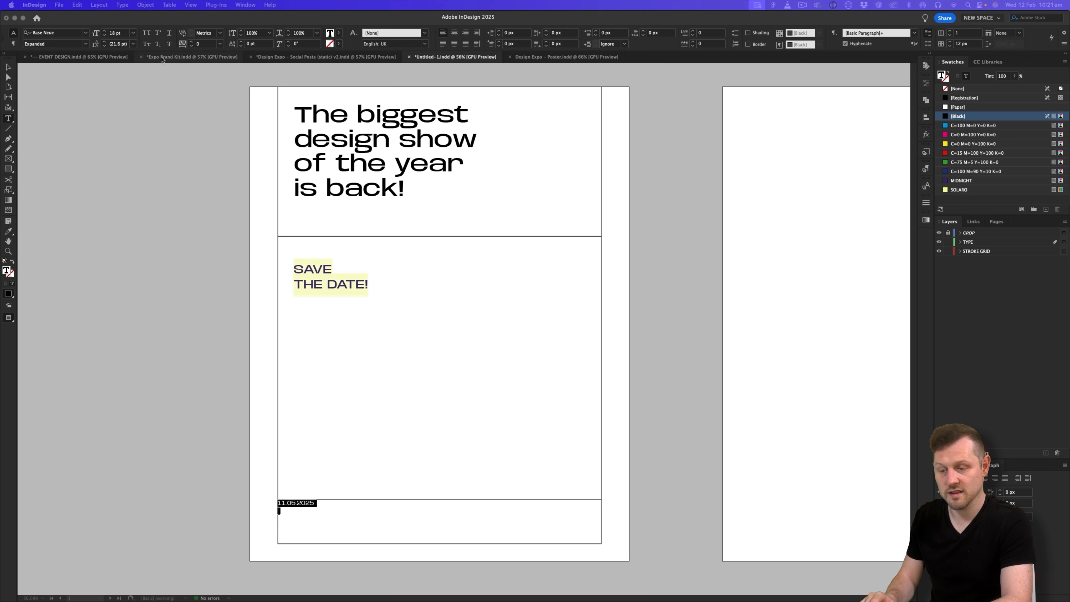
click(120, 34)
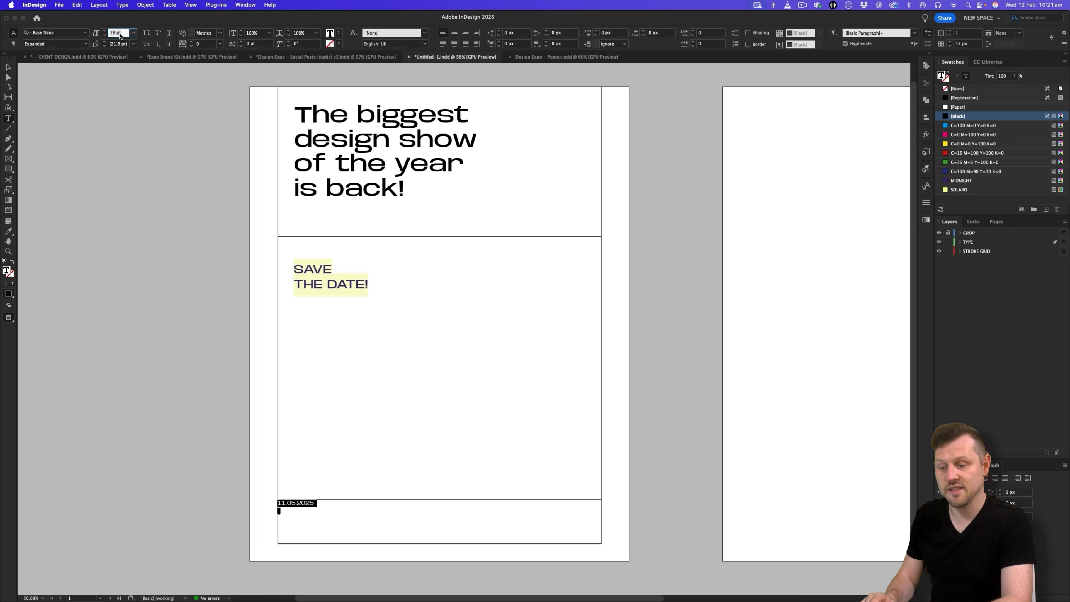
key(Tab)
key(Return)
key(super+shift+c)
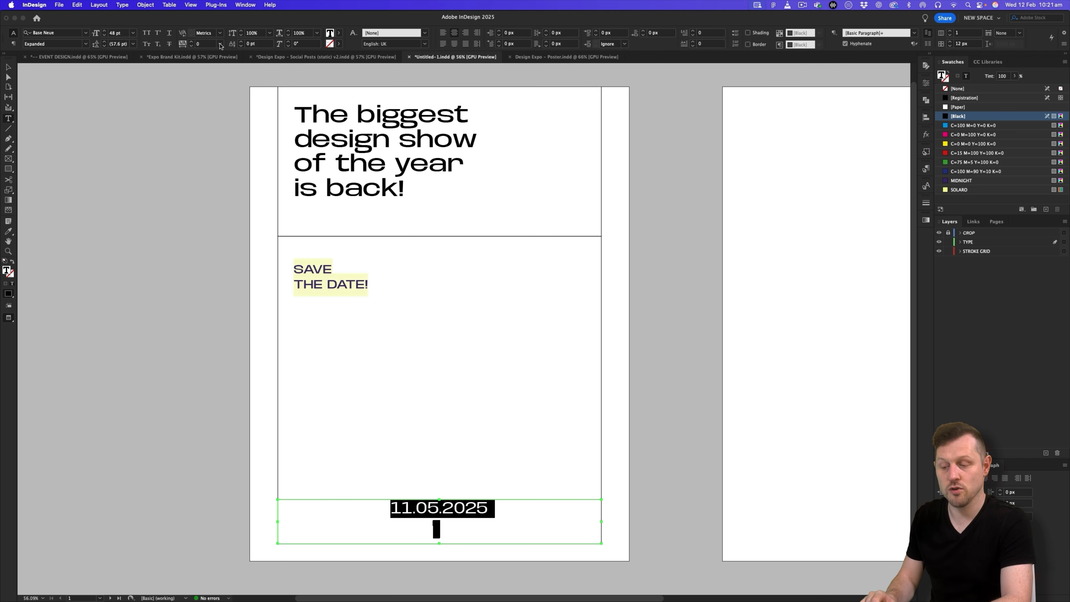
Set the date text's tracking to 1240 to spread it across the bar
click(191, 41)
click(191, 42)
click(192, 41)
click(191, 42)
click(204, 44)
text(1)
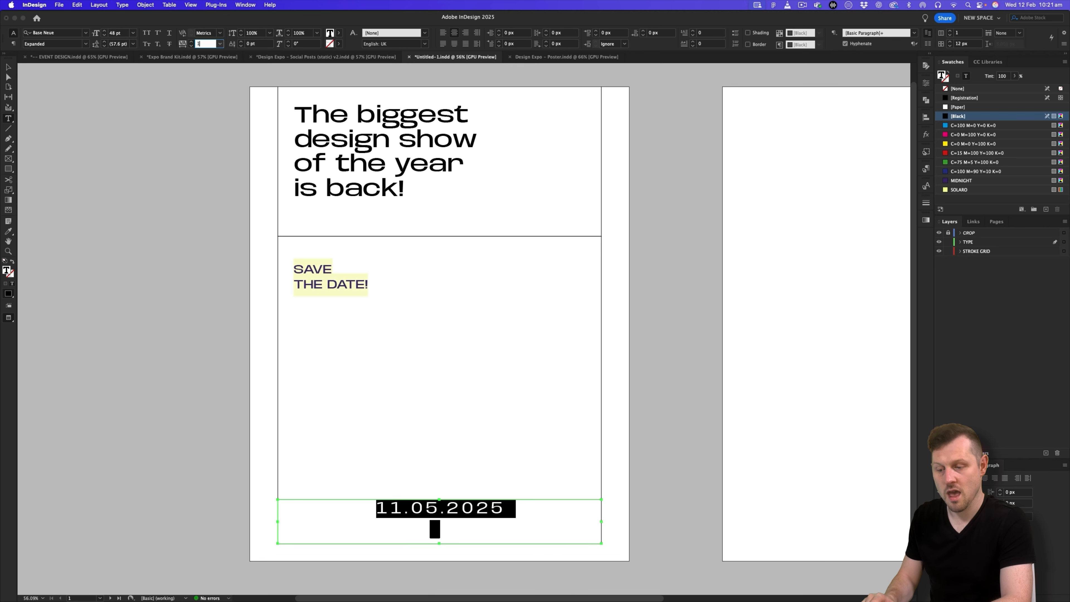
text(240)
key(Tab)
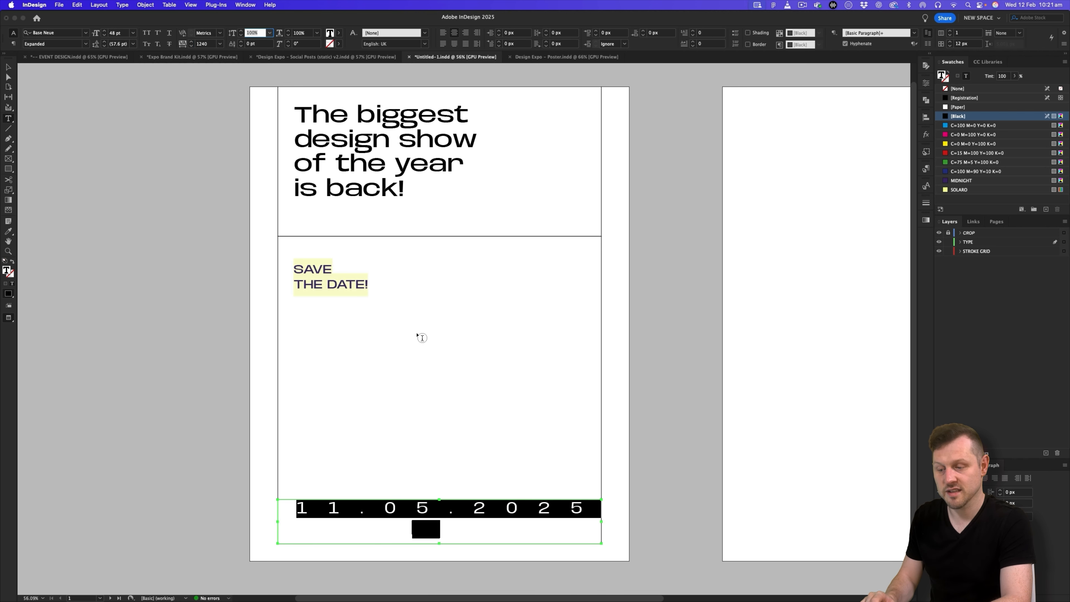
key(Return)
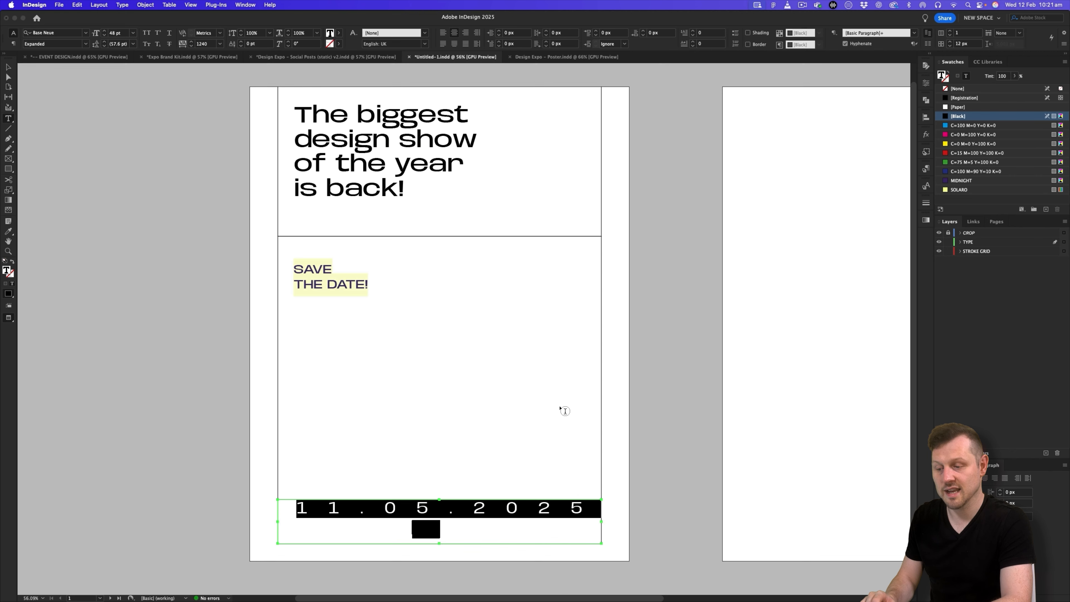
Remove the empty line after the date, centre the text vertically in its frame, and preview the page
key(Escape)
click(179, 114)
key(w)
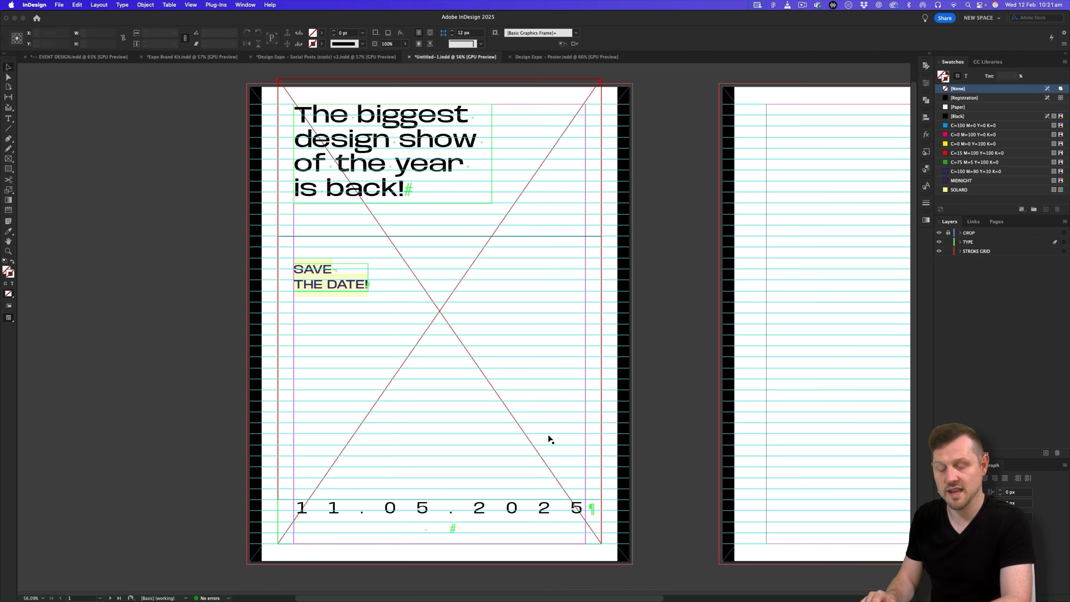
double_click(496, 529)
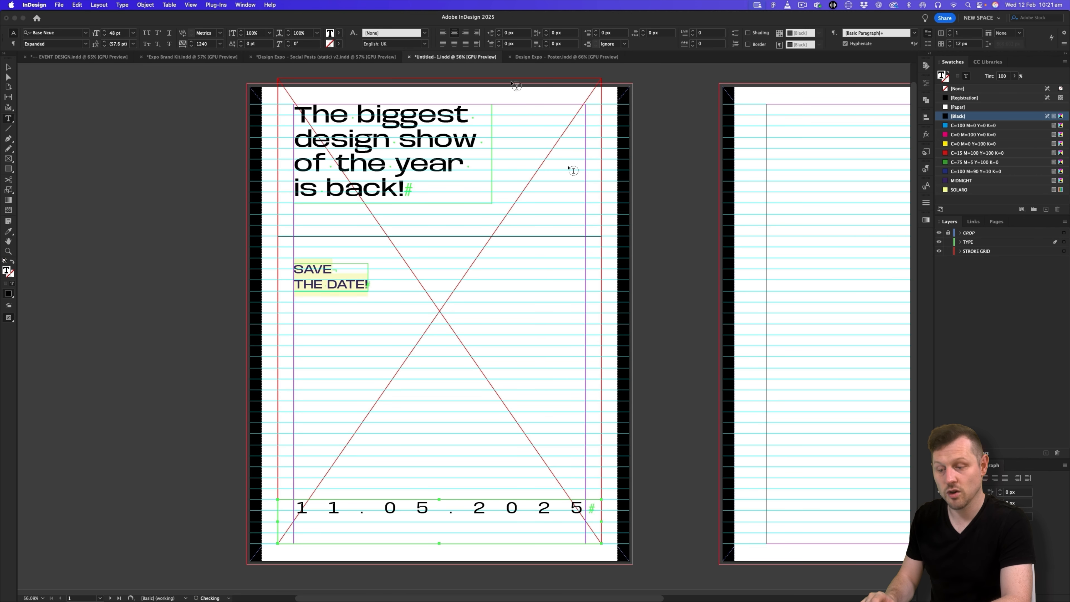
key(Escape)
click(560, 45)
click(674, 311)
key(w)
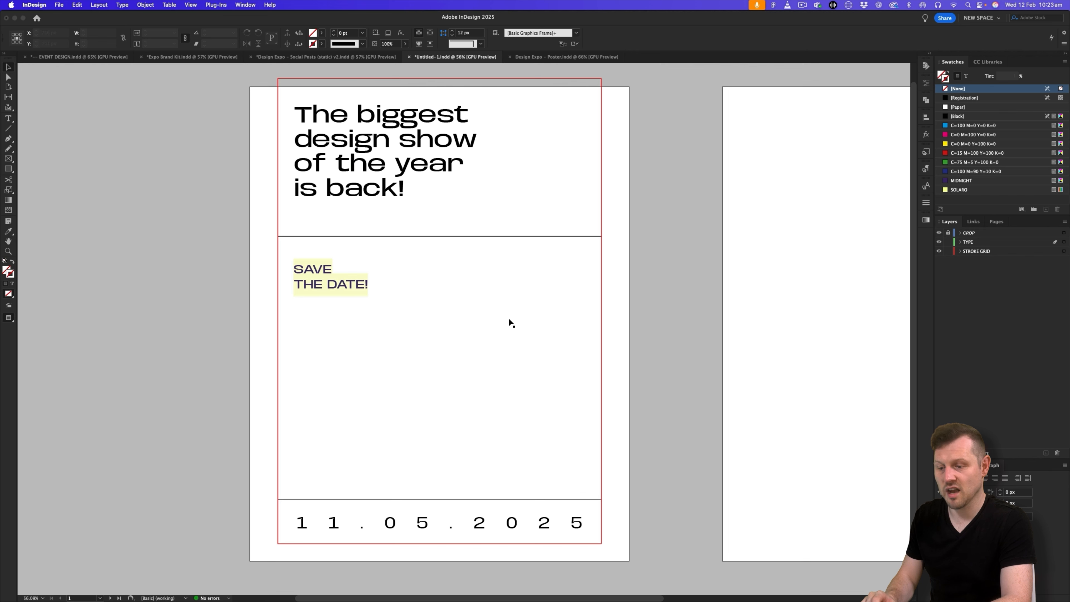
Examine the logomark, image and date bar of the first finished post in the Social Posts document, and return to Untitled-1
click(326, 57)
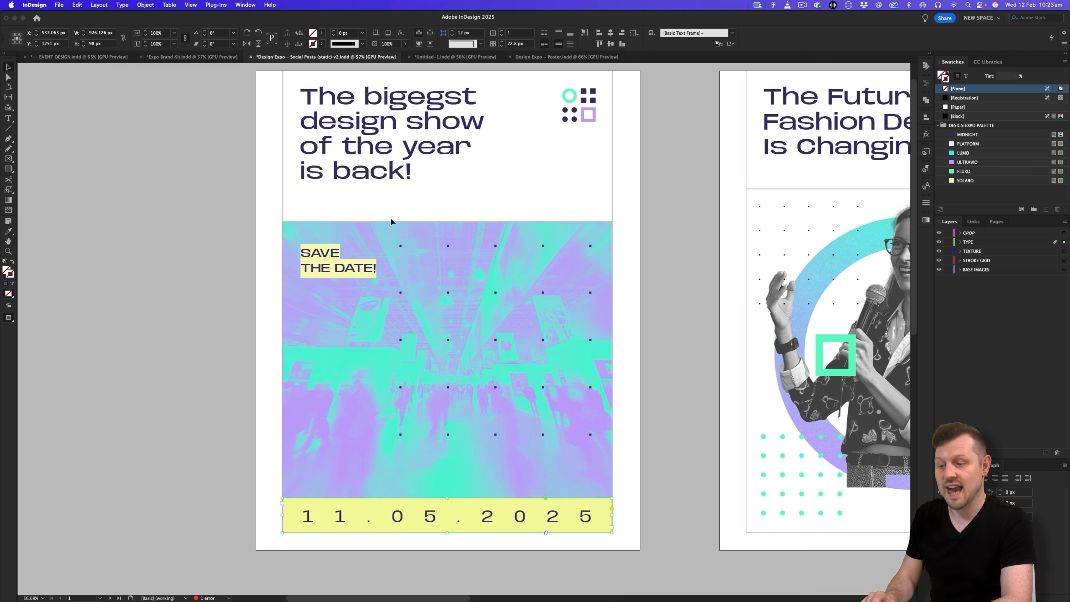
scroll(548, 160, up, 1)
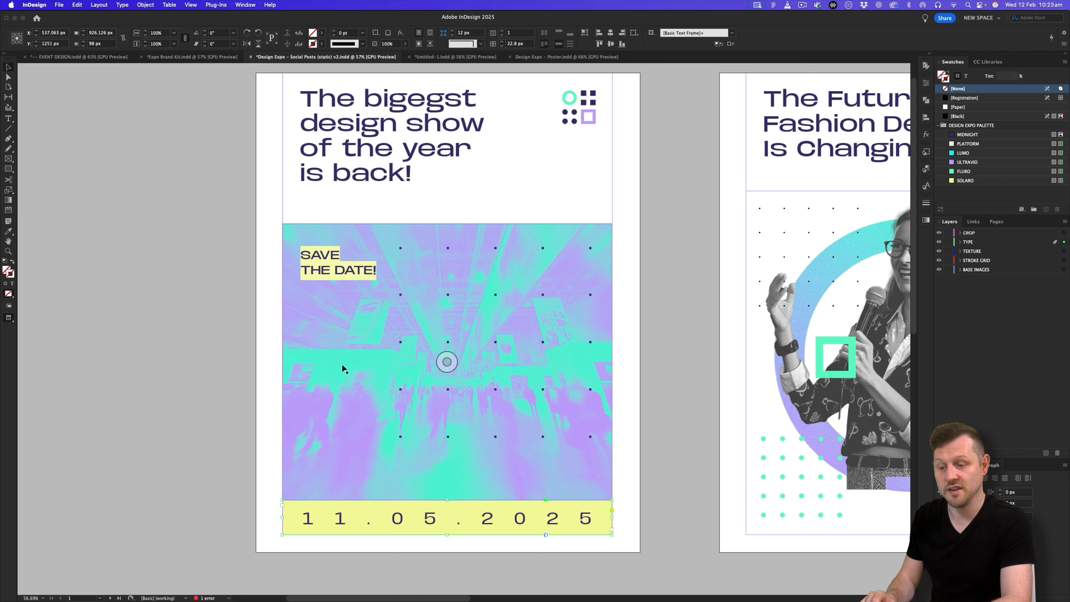
click(649, 515)
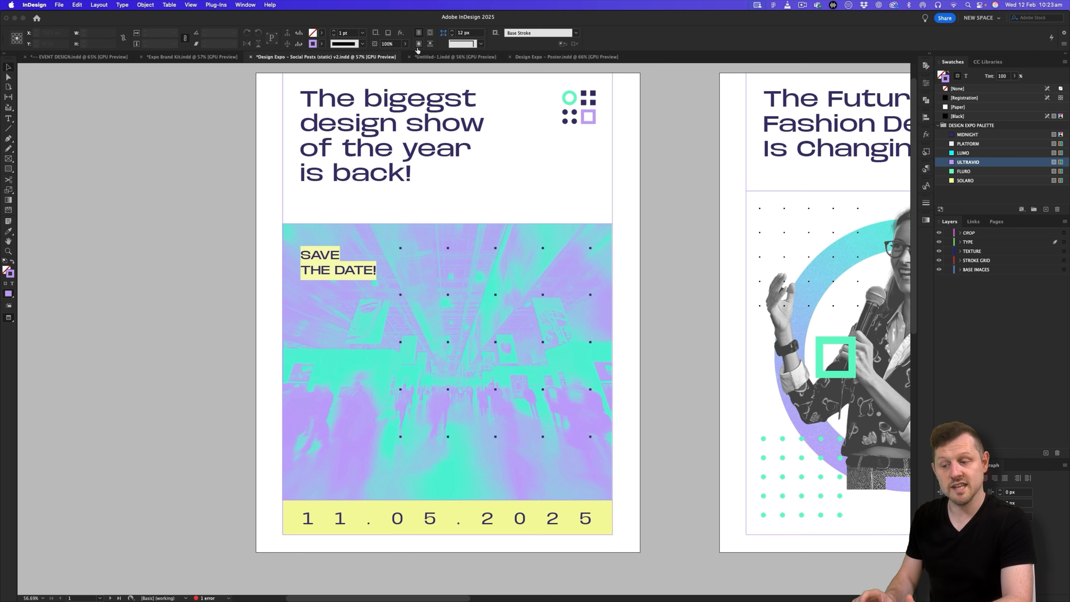
click(433, 60)
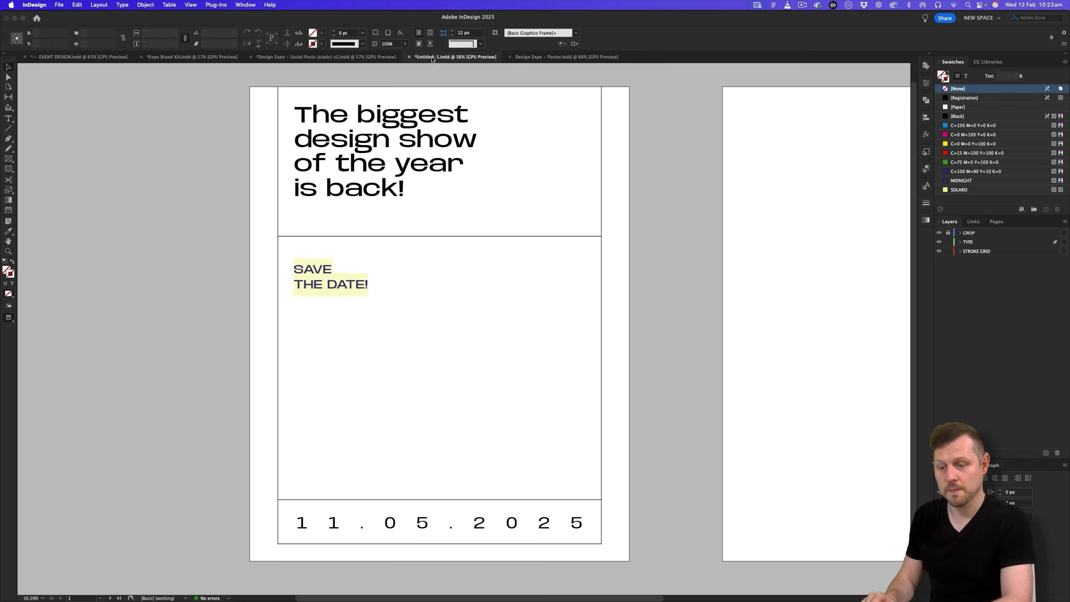
Copy the logomark from the Logo & Lockups page of the Expo Brand Kit document
click(171, 58)
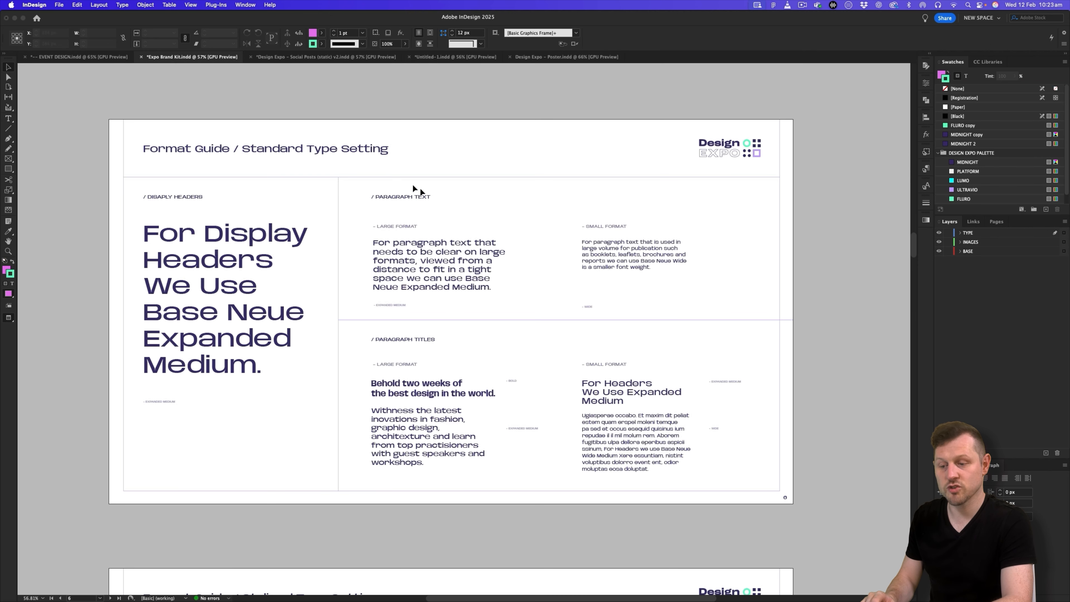
scroll(896, 178, up, 20)
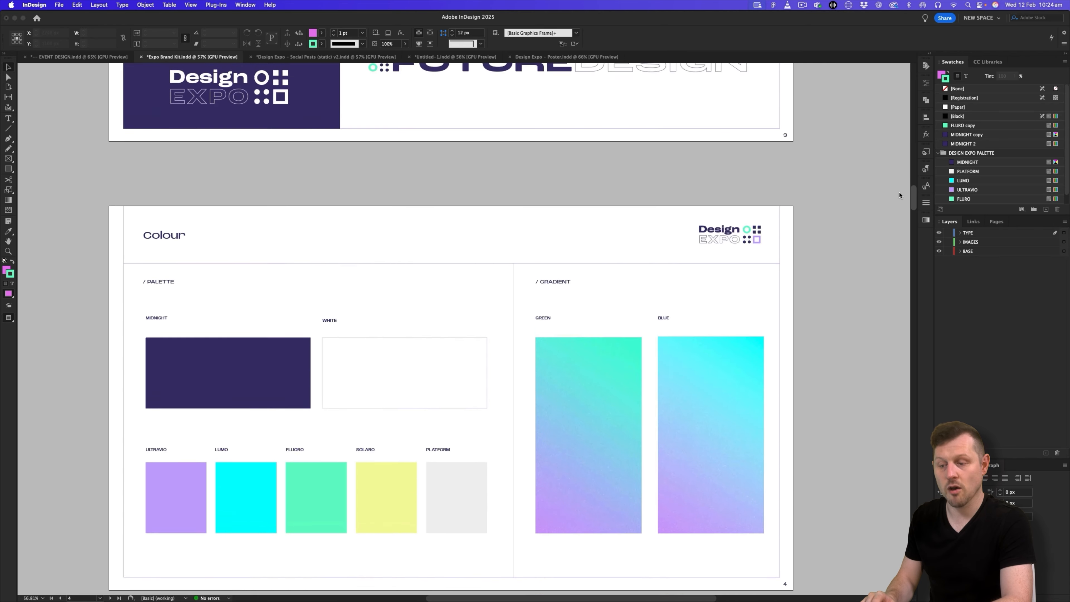
scroll(896, 178, down, 1)
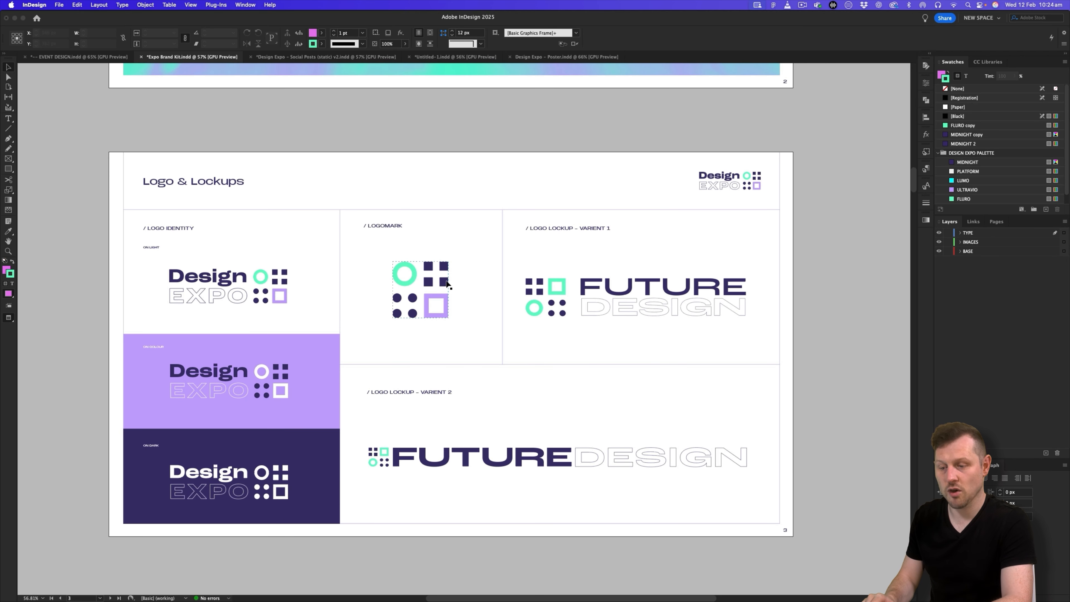
click(447, 285)
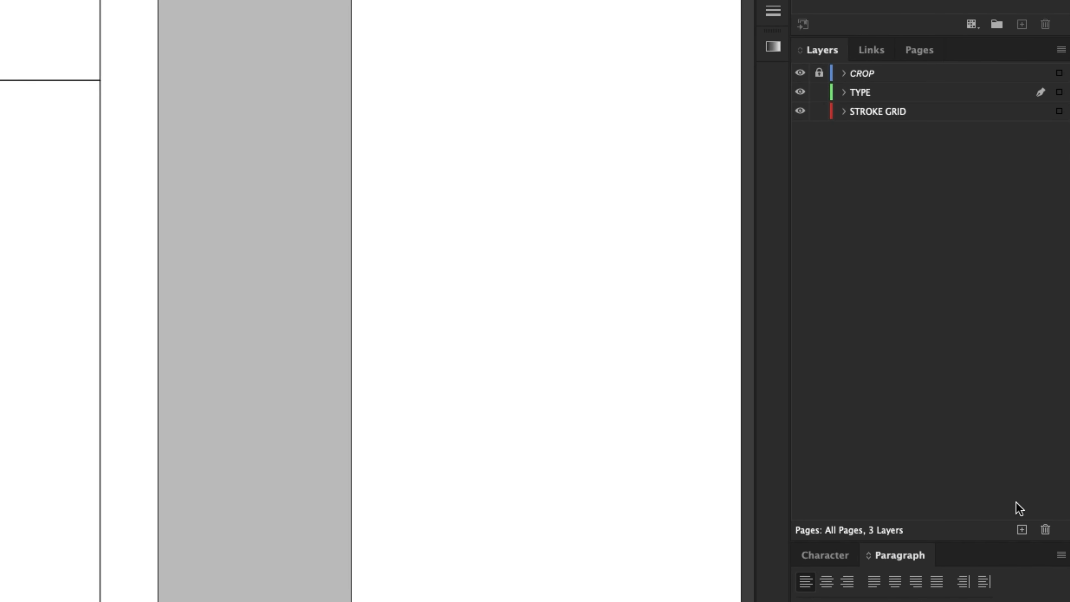
Create a layer named BASE IMAGES in Untitled-1 and place it below the STROKE GRID layer
click(1022, 529)
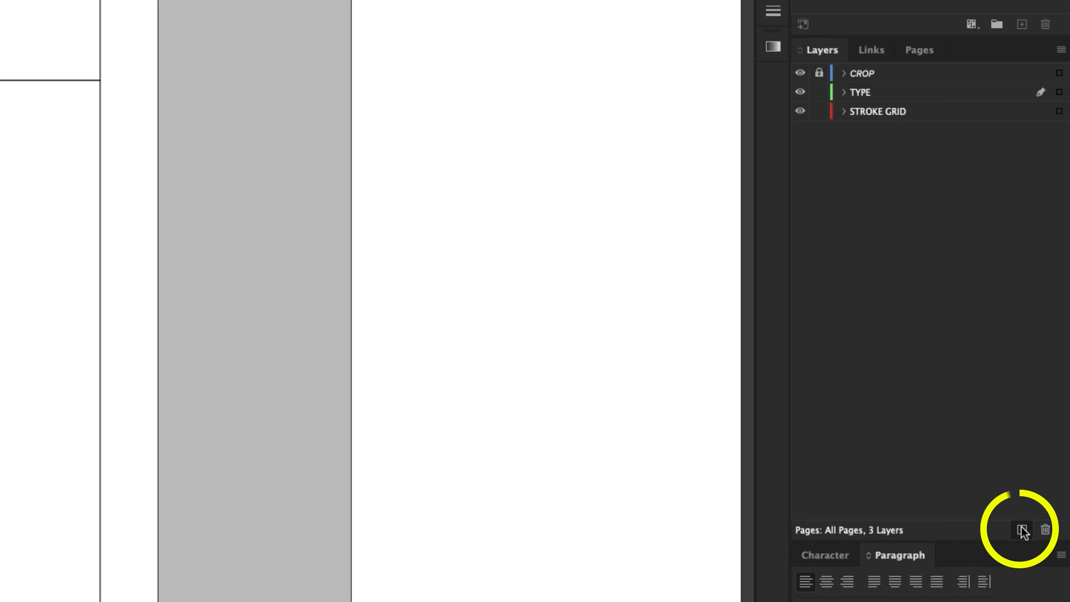
double_click(867, 92)
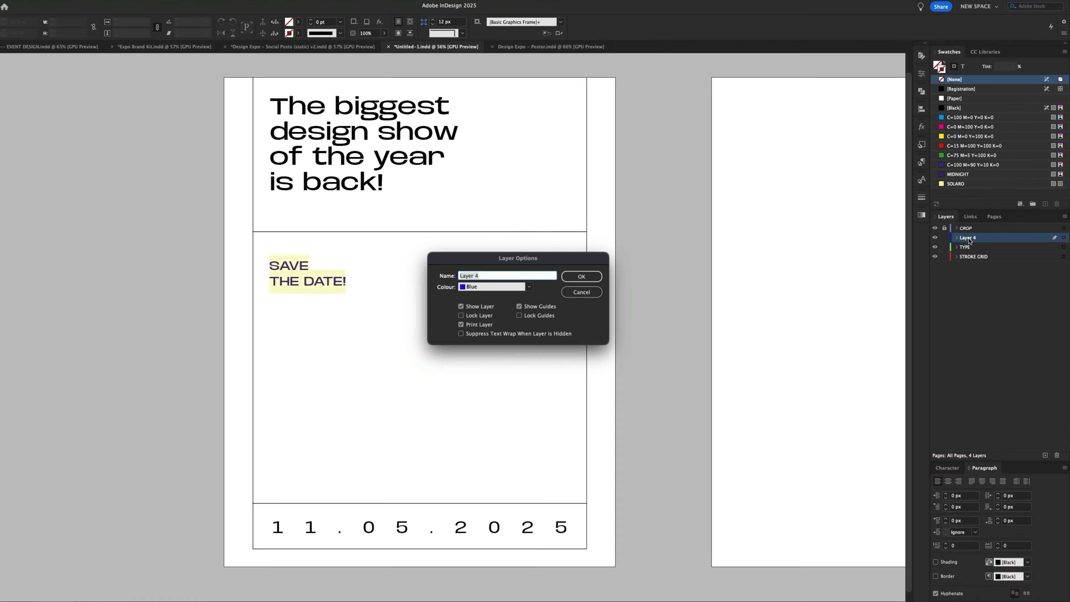
text(BASE IMAGES)
key(Return)
drag(973, 243, 972, 264)
Paste the logomark onto BASE IMAGES, scale it to about 95 px wide in the page's top-right margin corner, and preview the page
key(super+v)
key(w)
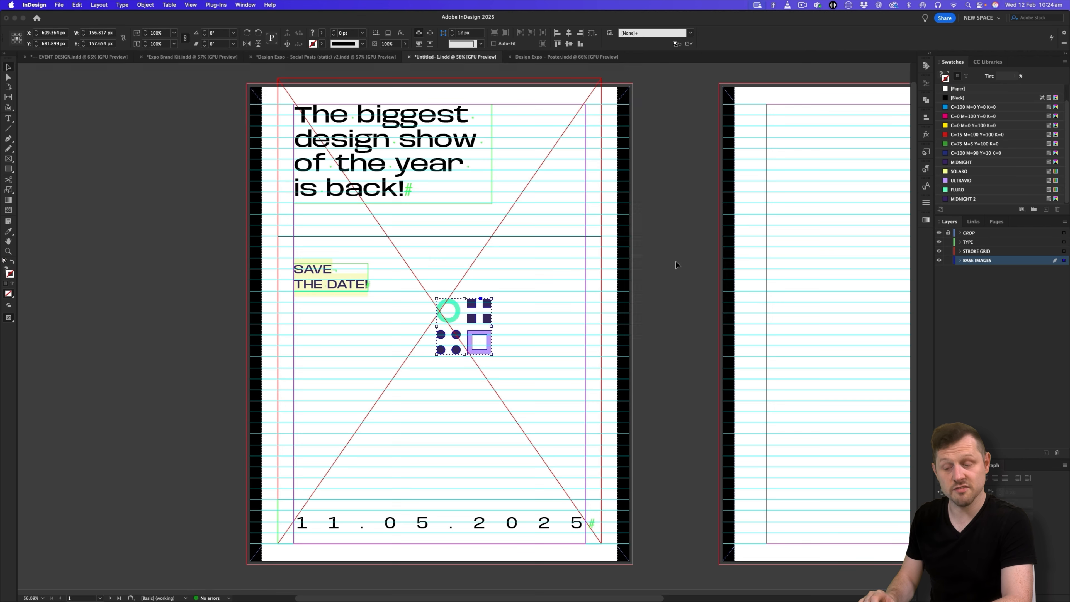
super+click(534, 258)
drag(482, 328, 597, 91)
scroll(516, 284, up, 3)
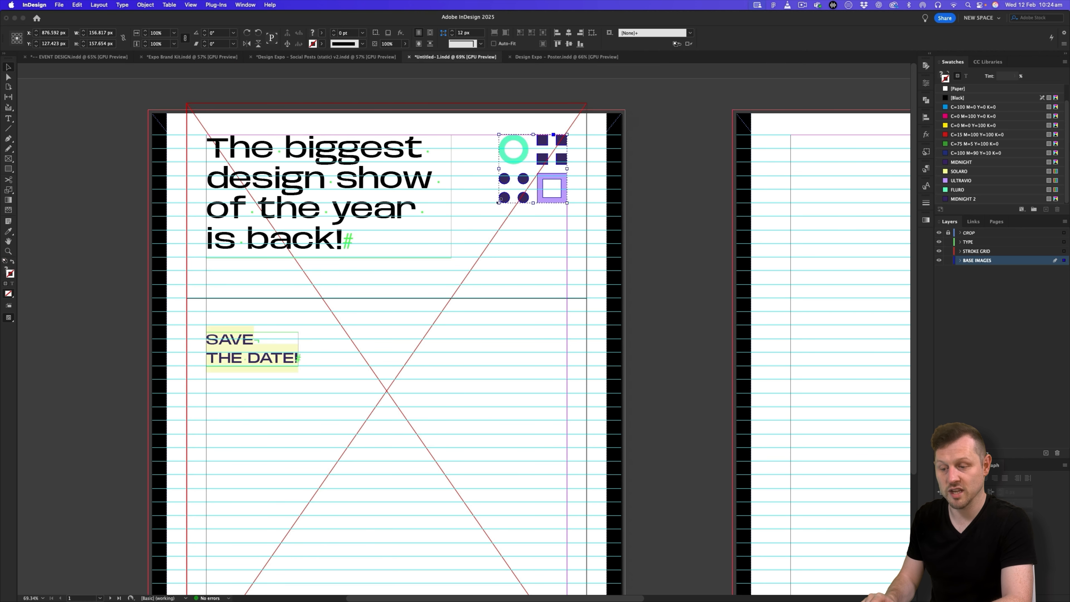
drag(501, 200, 526, 176)
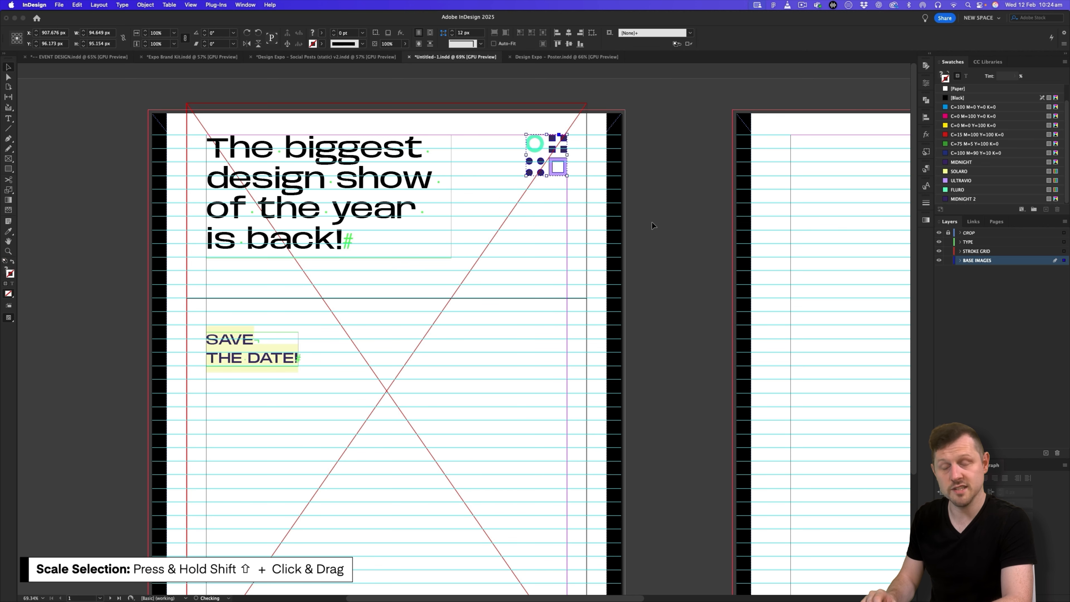
click(678, 221)
key(w)
key(z)
drag(526, 287, 557, 305)
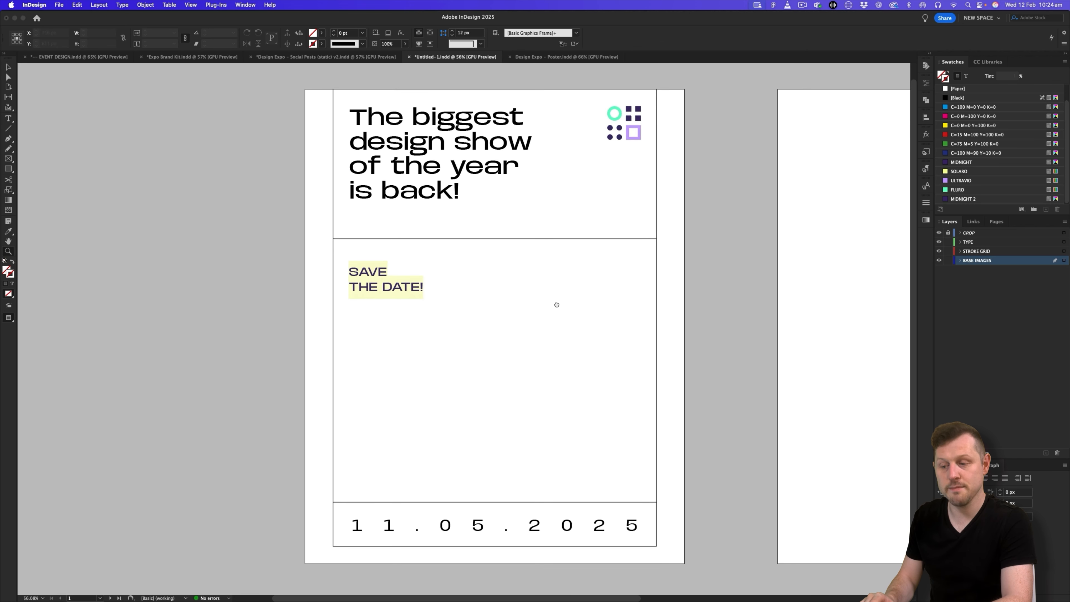
Draw a 921 x 750 px frame on the BASE IMAGES layer, filling the grid area between the two divider lines
key(v)
key(w)
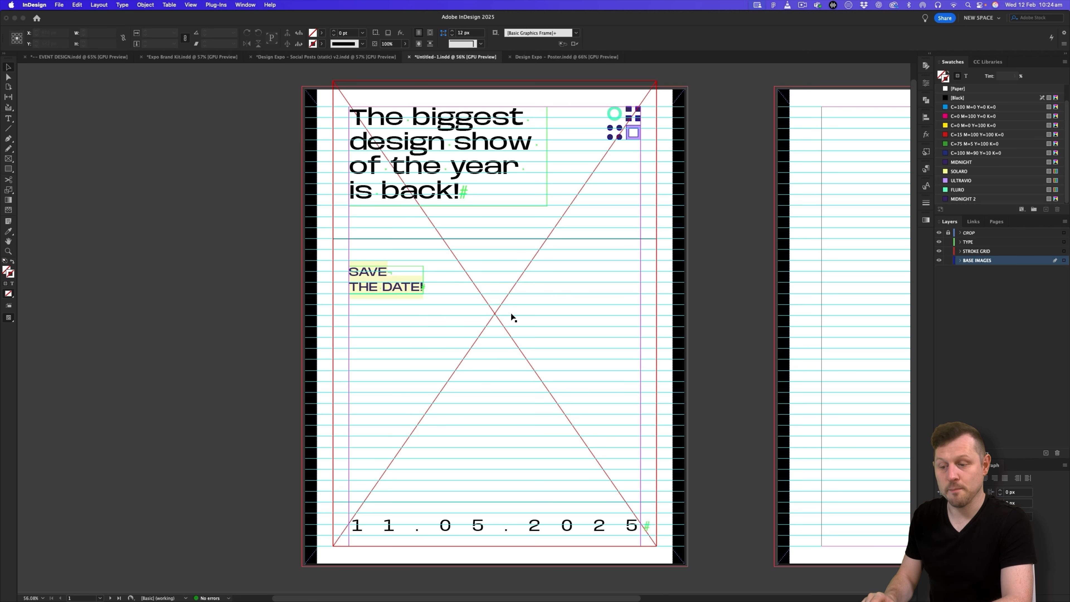
key(w)
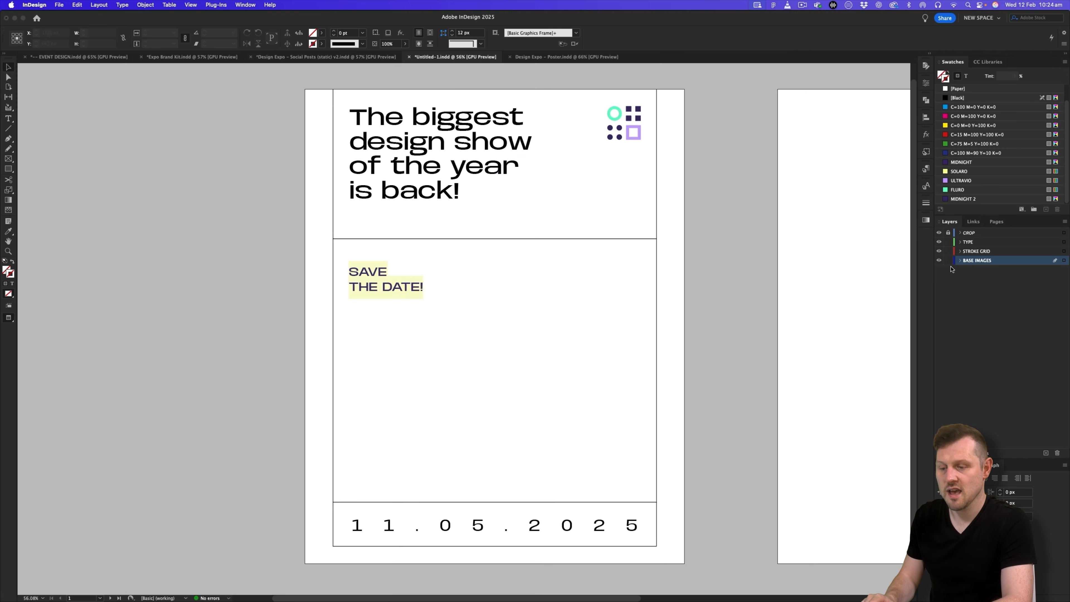
double_click(970, 261)
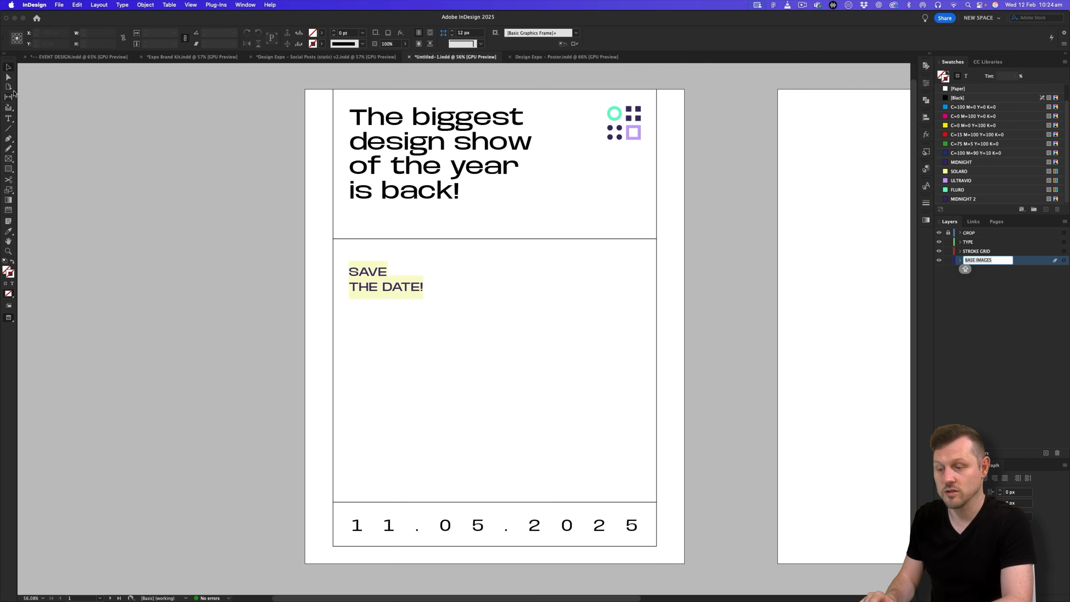
key(Return)
key(w)
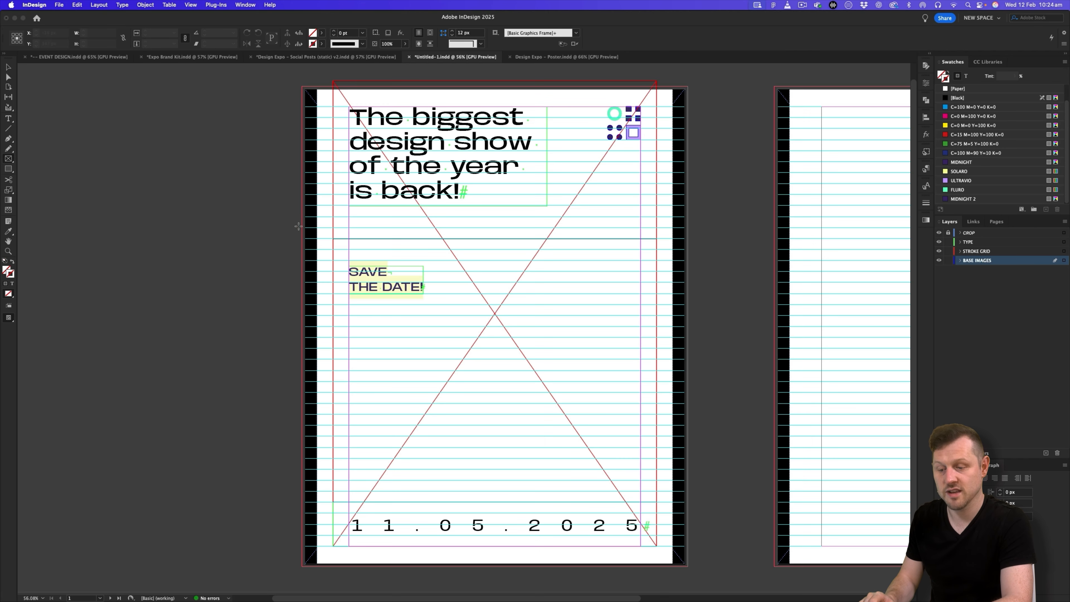
key(w)
drag(334, 239, 657, 502)
key(v)
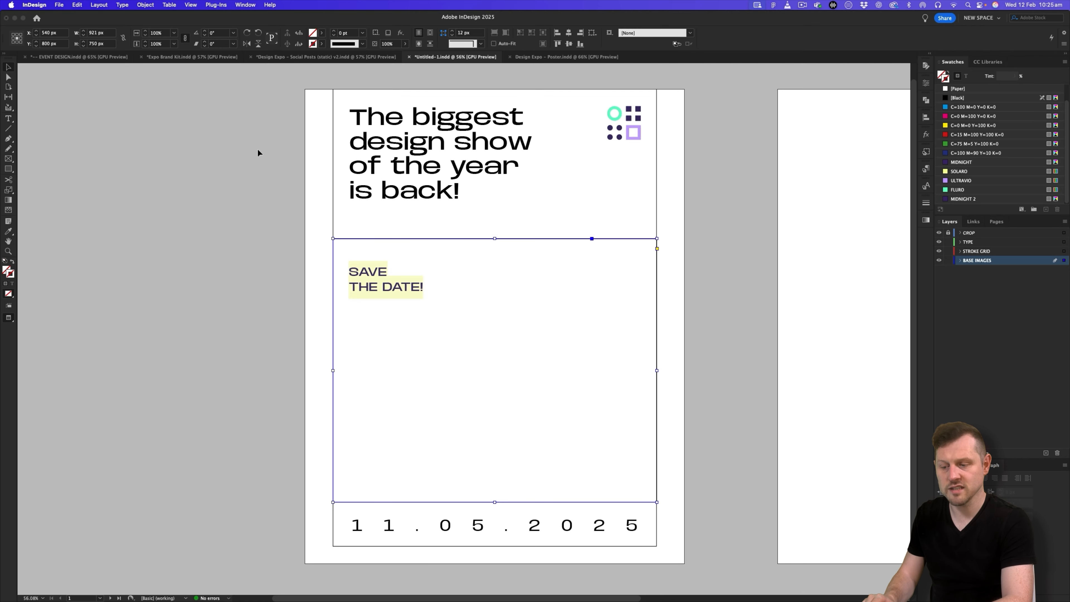
Copy the exhibition hall gradient-map image from the Brand Kit's Image Treatment page and return to Untitled-1
click(185, 58)
scroll(690, 214, down, 20)
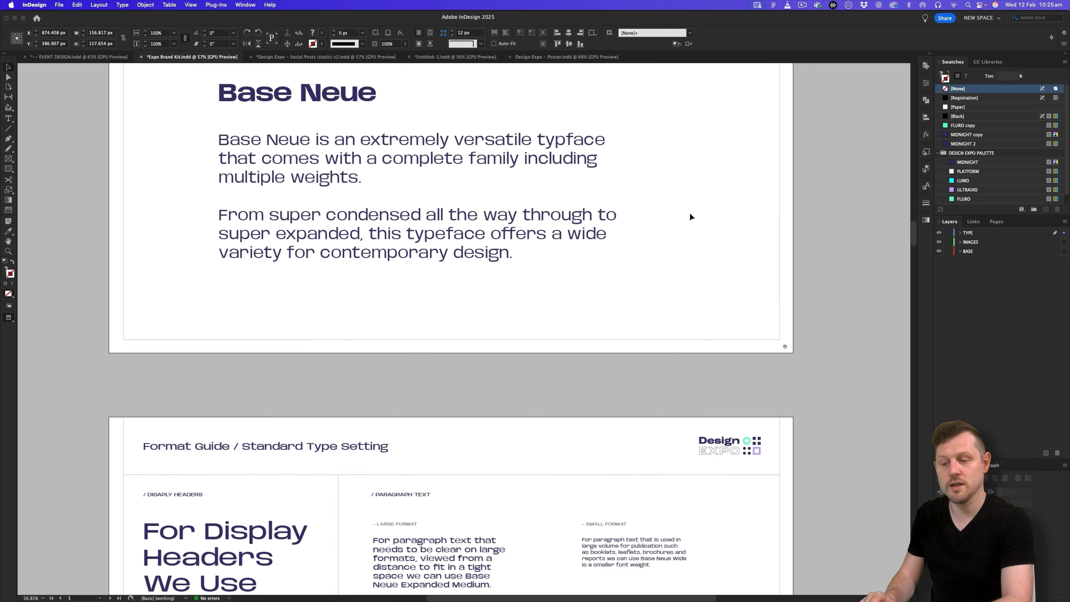
scroll(690, 212, down, 20)
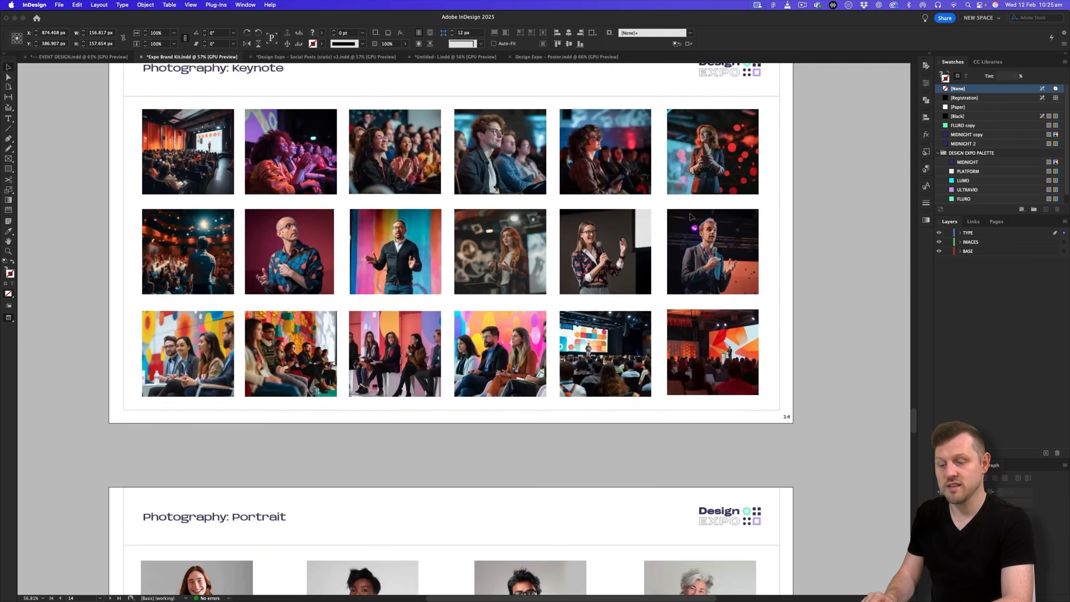
scroll(690, 213, down, 5)
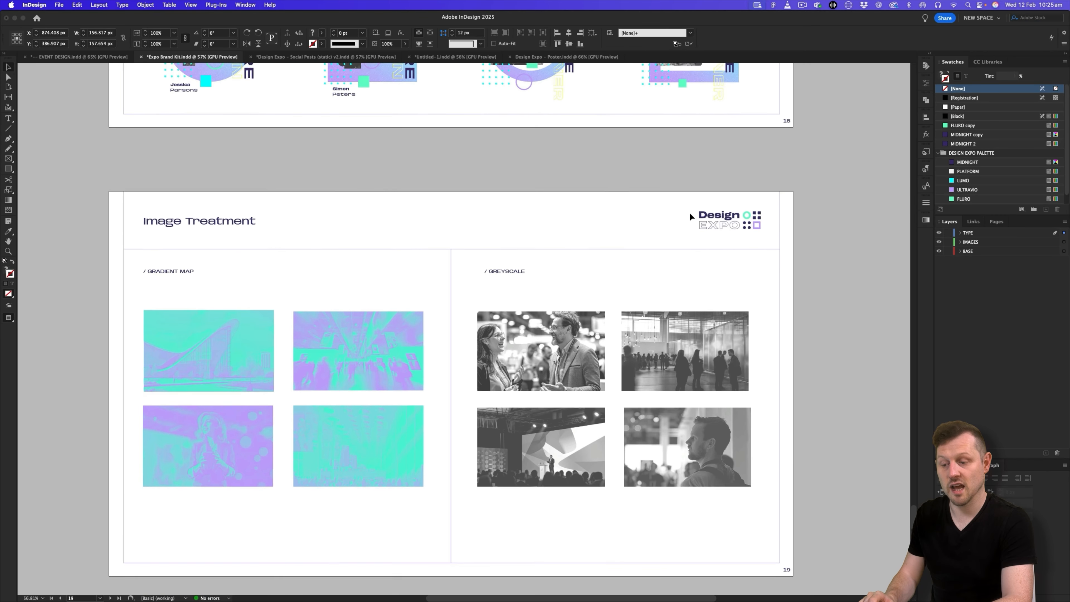
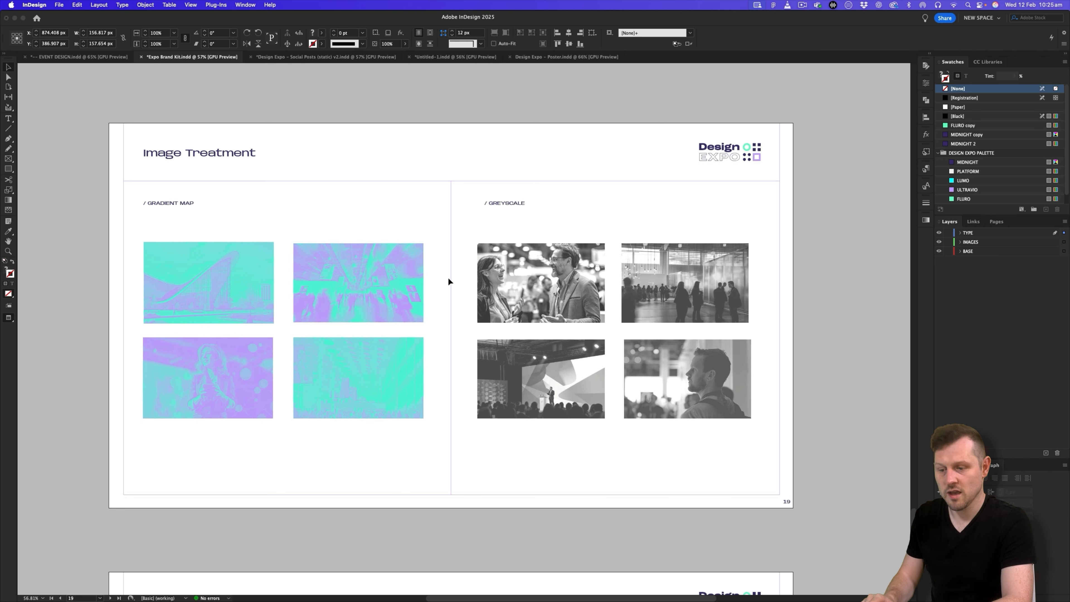
click(379, 274)
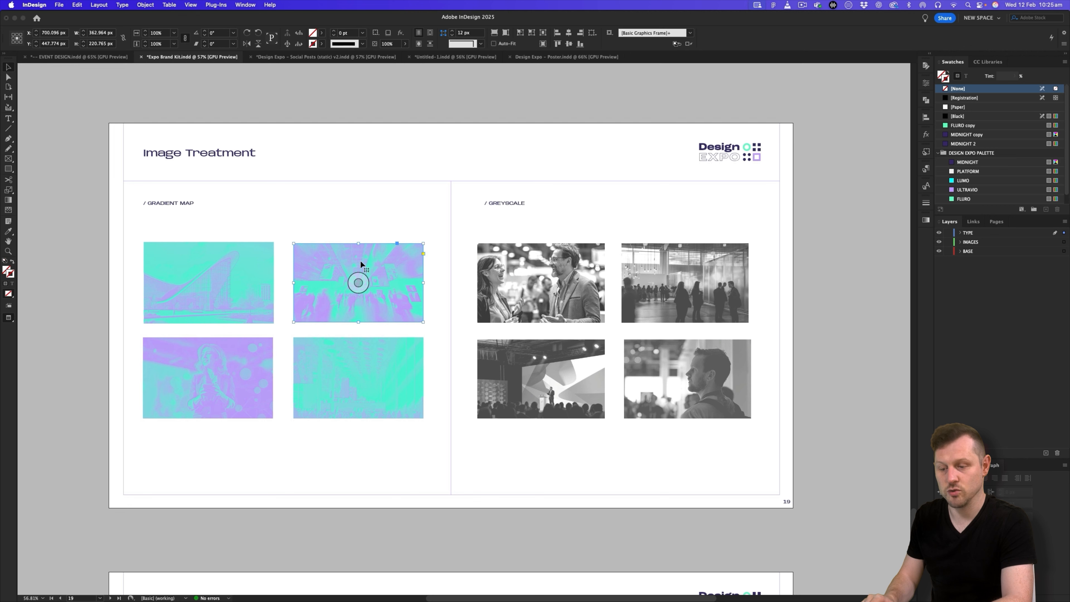
click(455, 56)
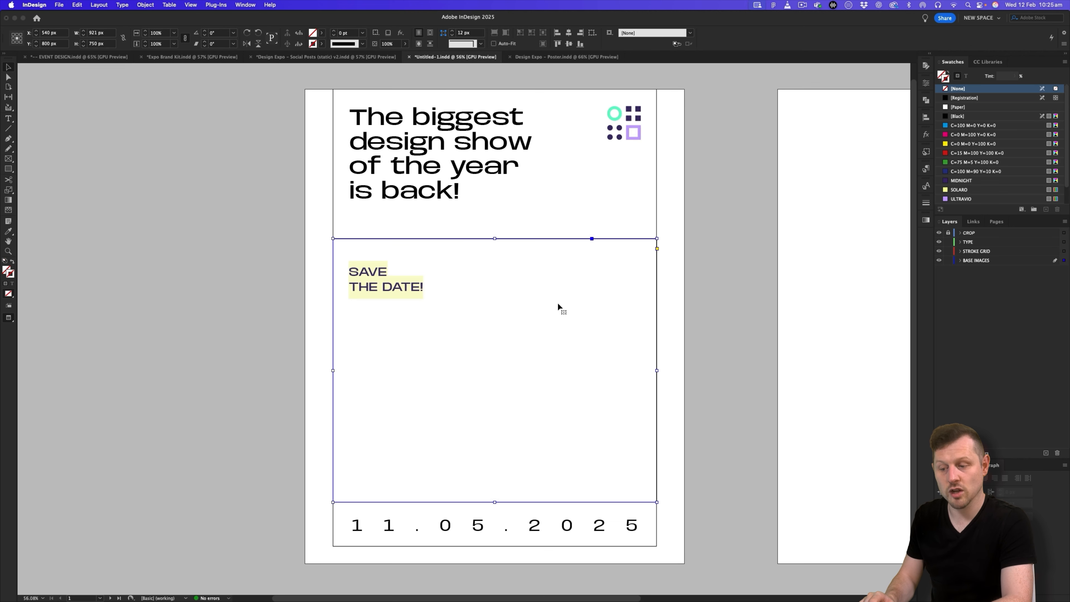
Lock the TYPE and STROKE GRID layers and make BASE IMAGES the active layer
click(948, 242)
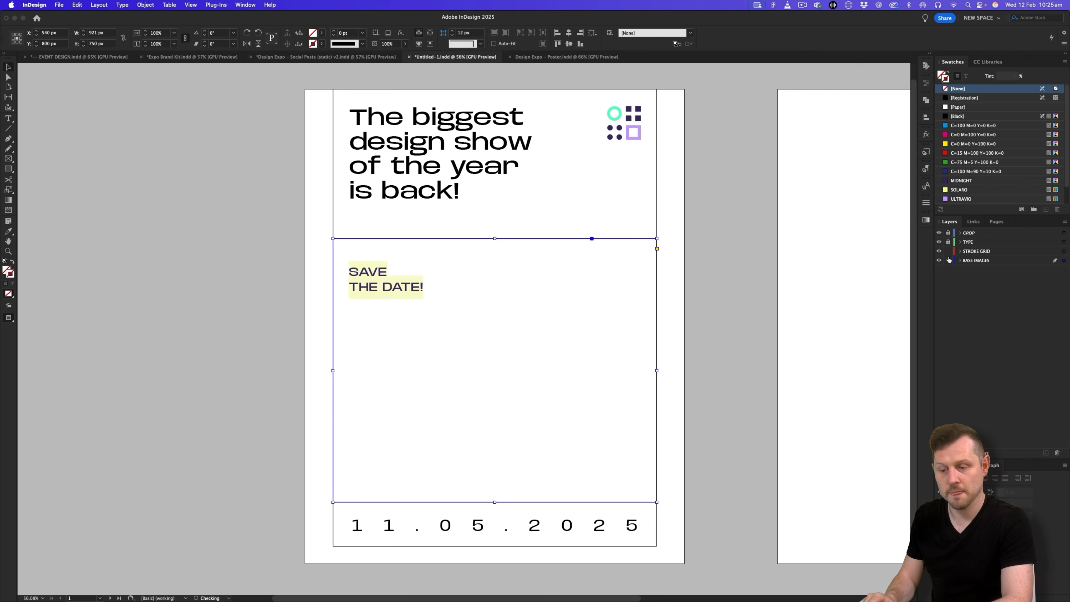
click(978, 262)
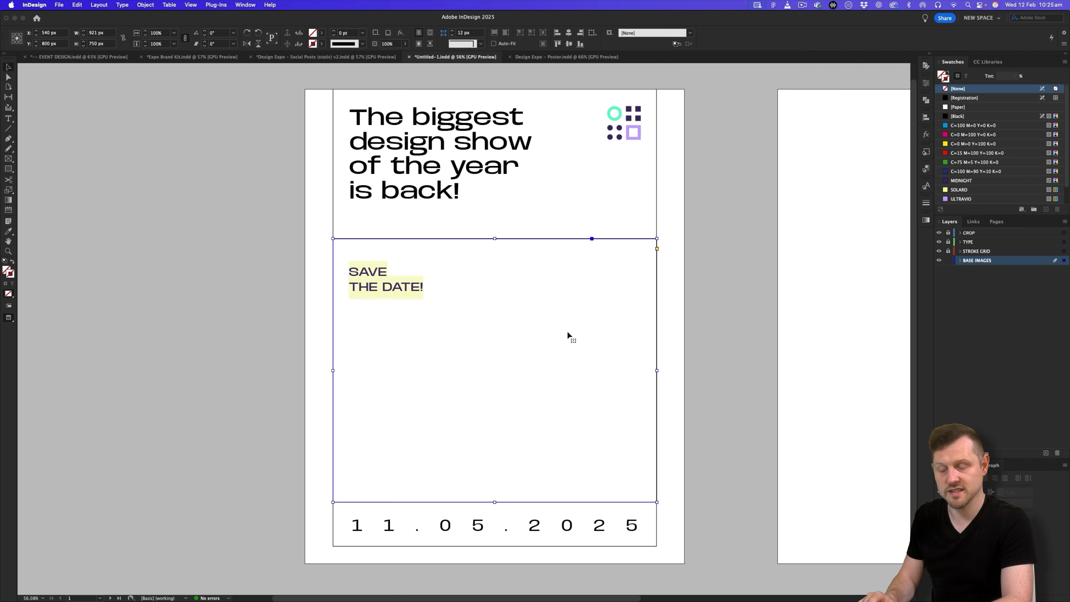
Paste the gradient-mapped event image, move it onto the pasteboard beside the page, and copy its content
key(super+v)
key(w)
drag(508, 315, 261, 355)
click(221, 358)
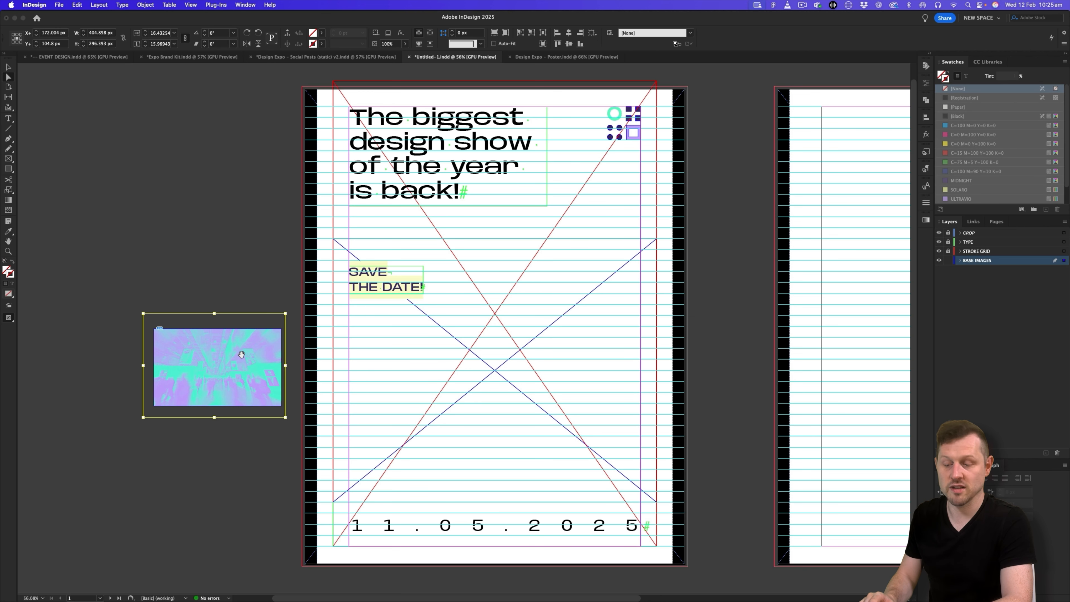
key(super+c)
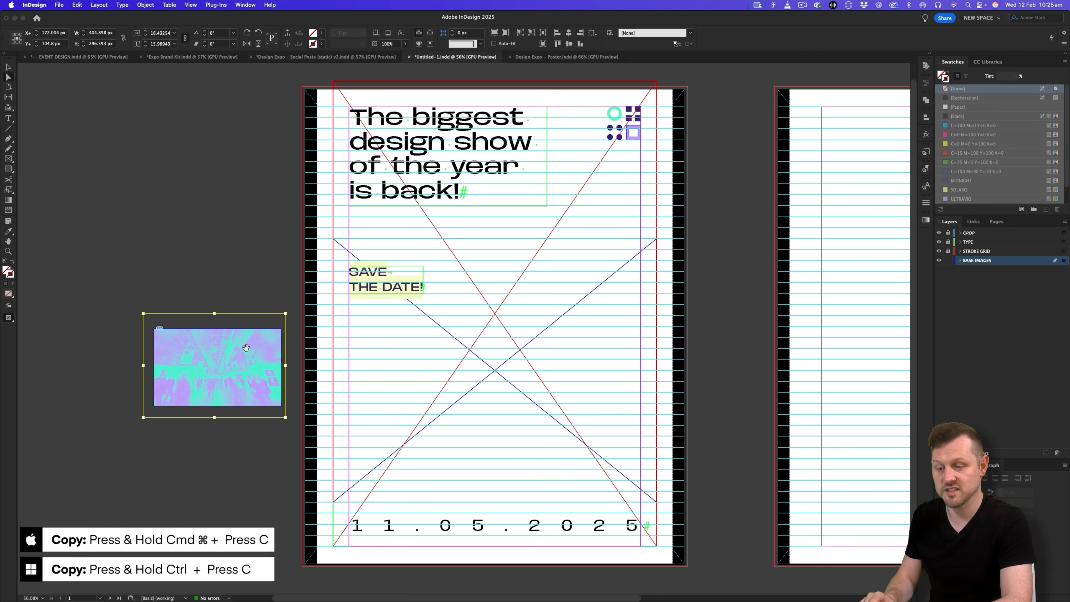
key(v)
key(w)
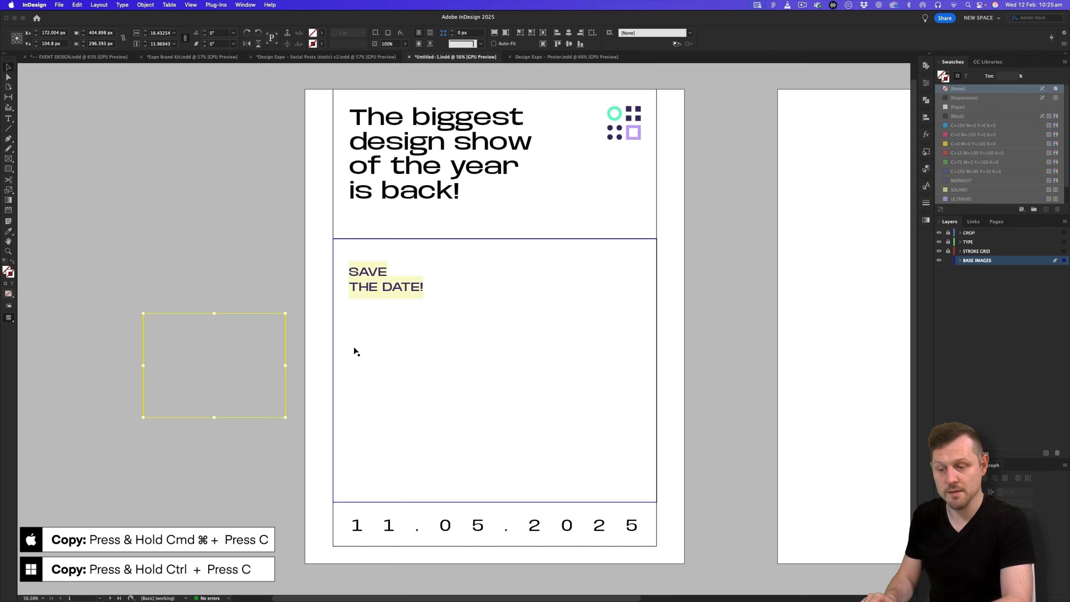
Cut the event image from the pasteboard and paste it into the large frame beneath the headline
key(w)
key(Escape)
click(353, 347)
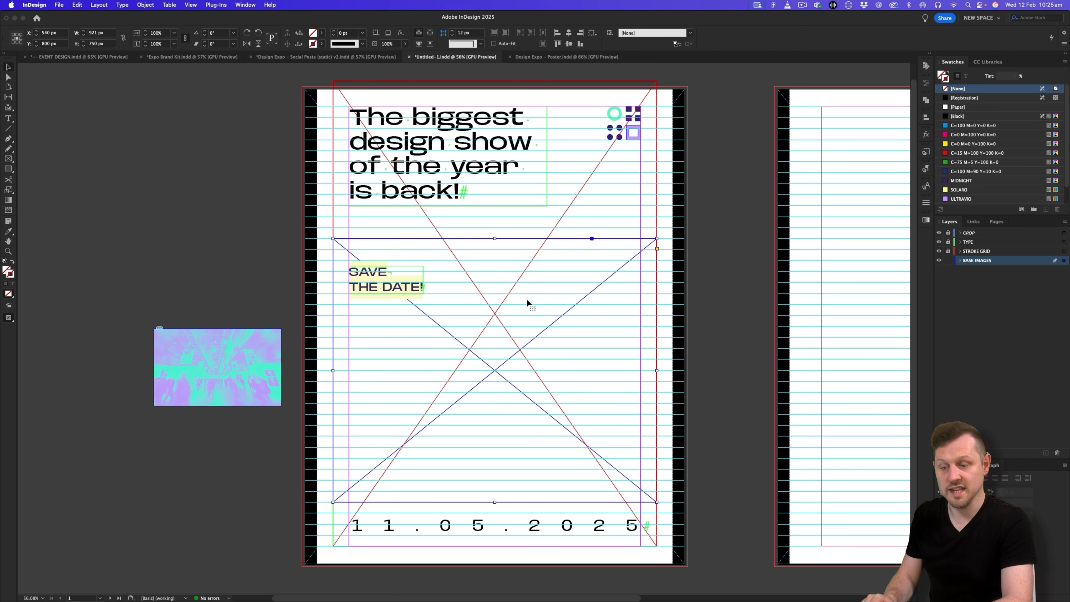
click(251, 345)
key(super+x)
click(481, 291)
key(w)
key(w)
click(83, 5)
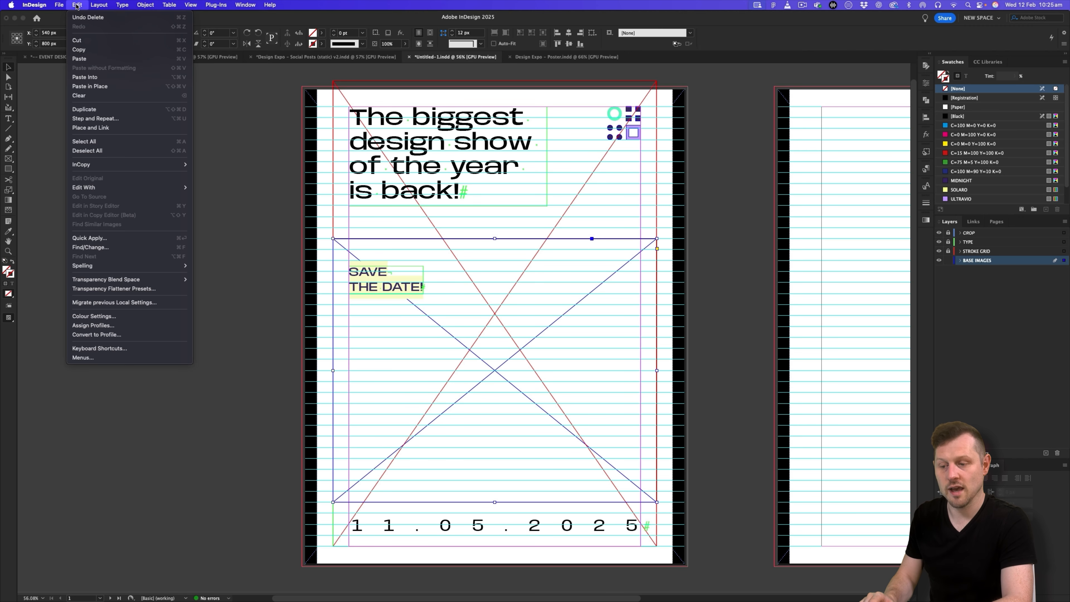
click(96, 77)
Fit the pasted image to its frame with Fill Frame Proportionally
key(z)
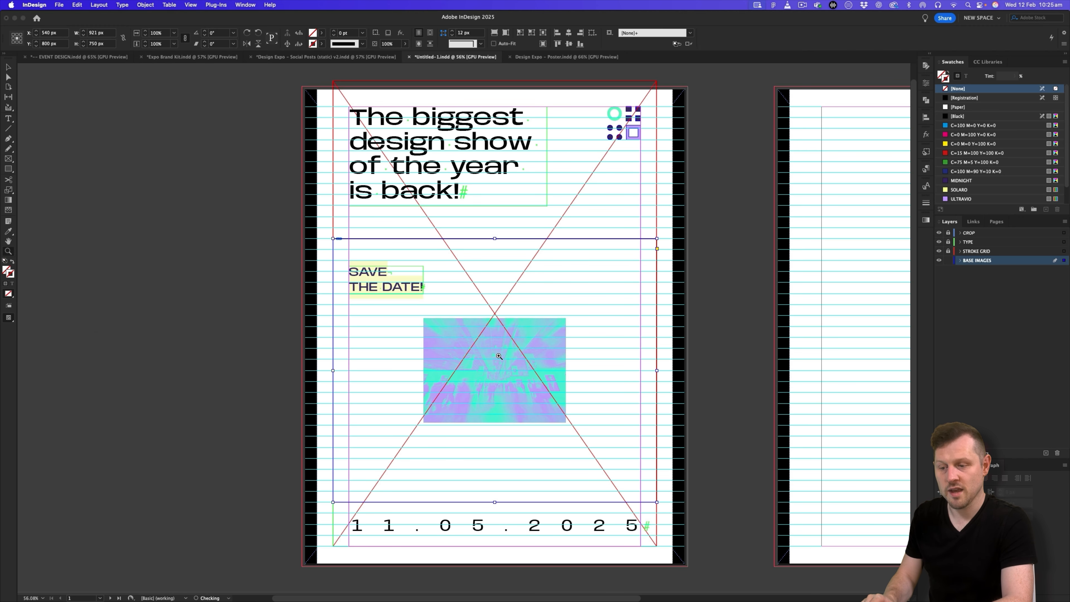
click(497, 358)
key(w)
key(v)
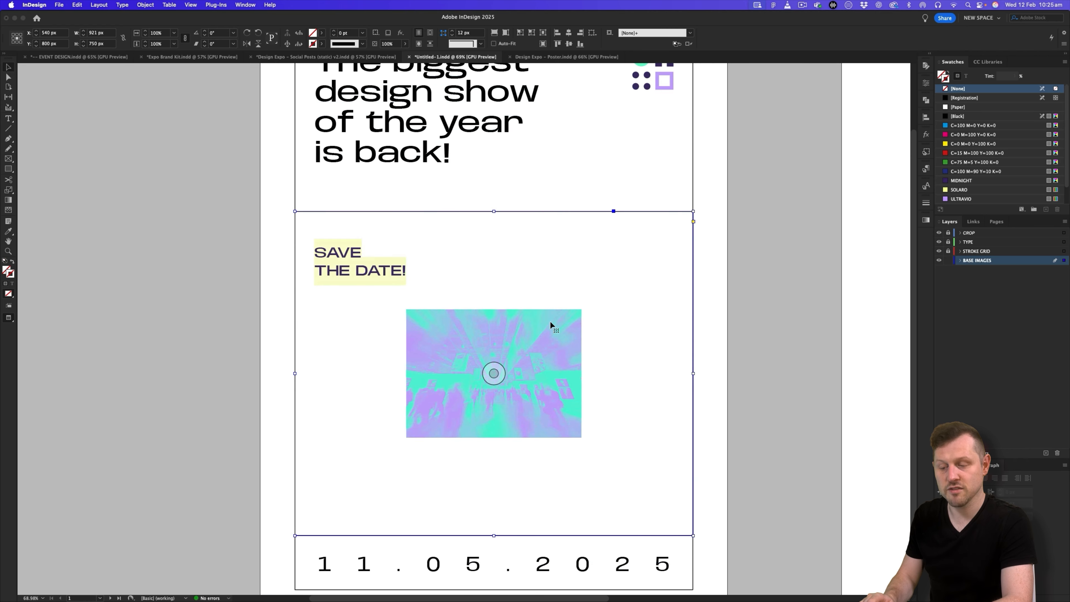
right_click(565, 323)
mouse_move(643, 414)
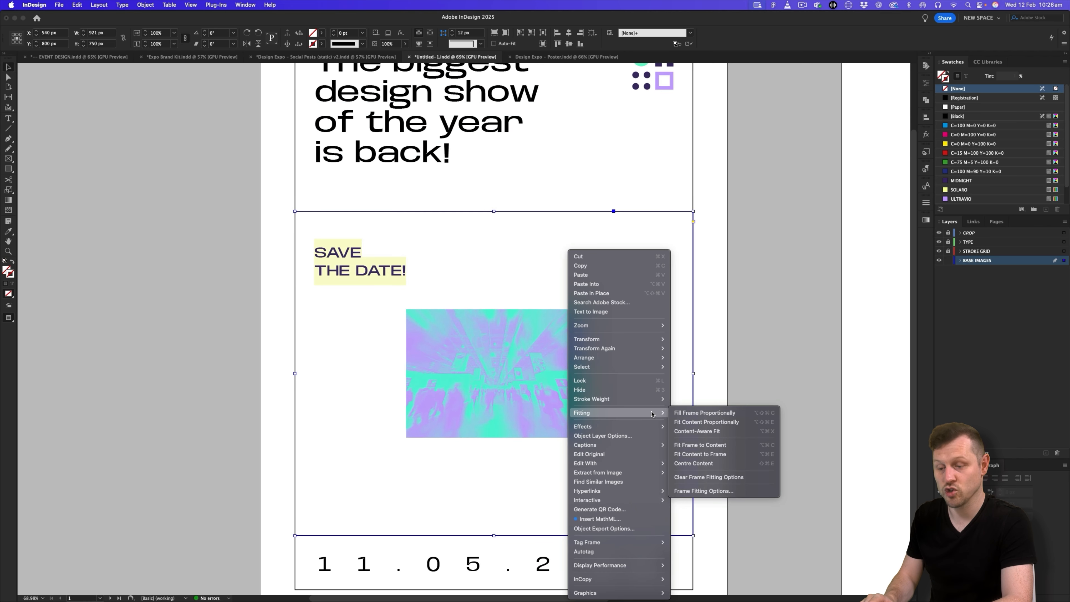
click(709, 416)
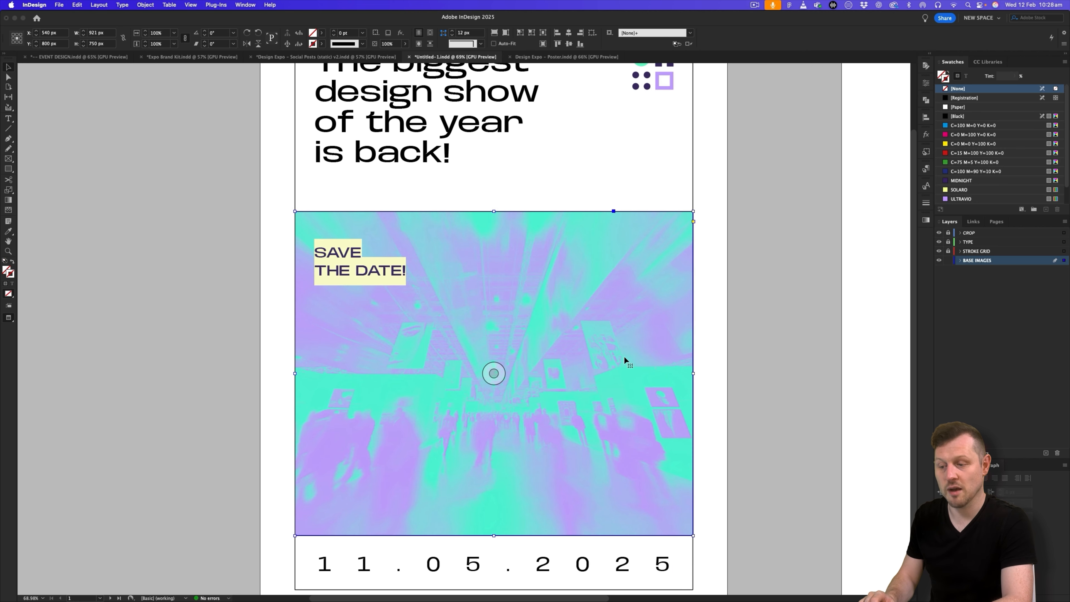
Delete the image content inside the frame beneath the headline, keeping the empty frame, and reselect the frame
key(z)
drag(561, 304, 495, 336)
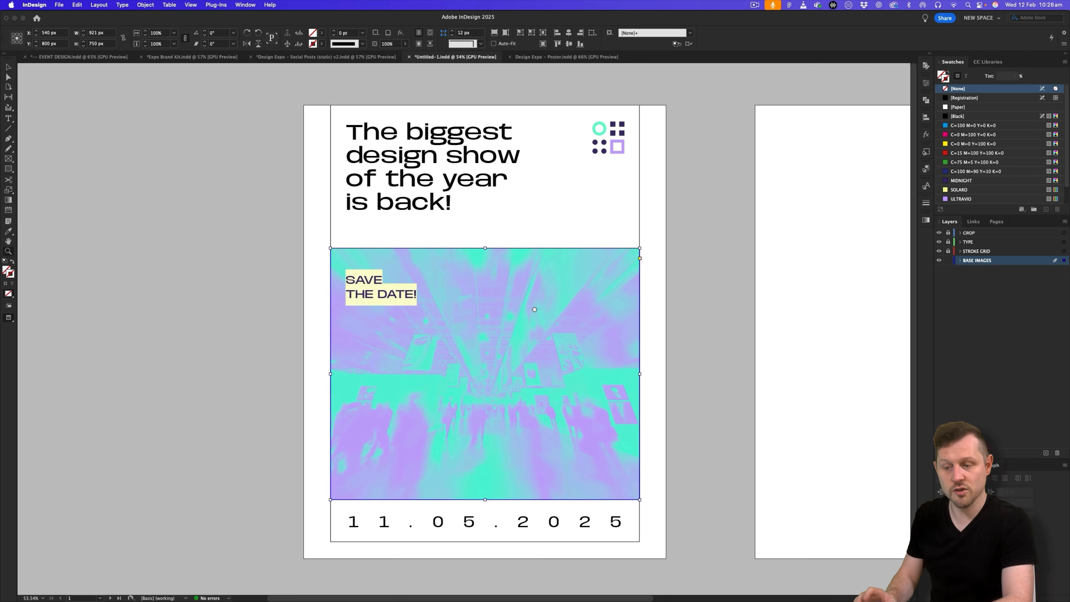
key(v)
click(676, 270)
key(w)
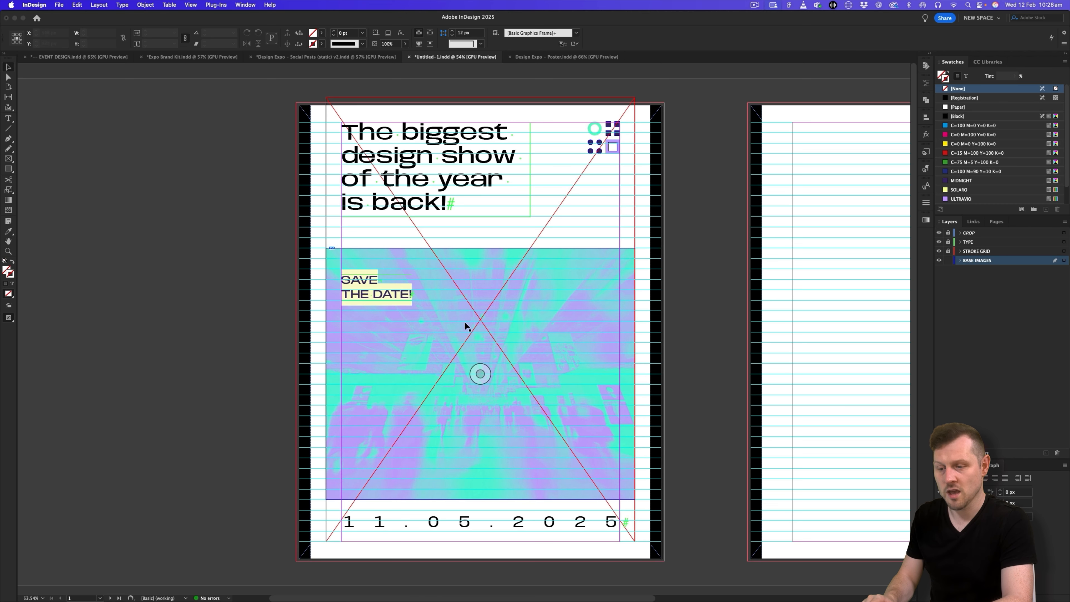
key(w)
click(532, 288)
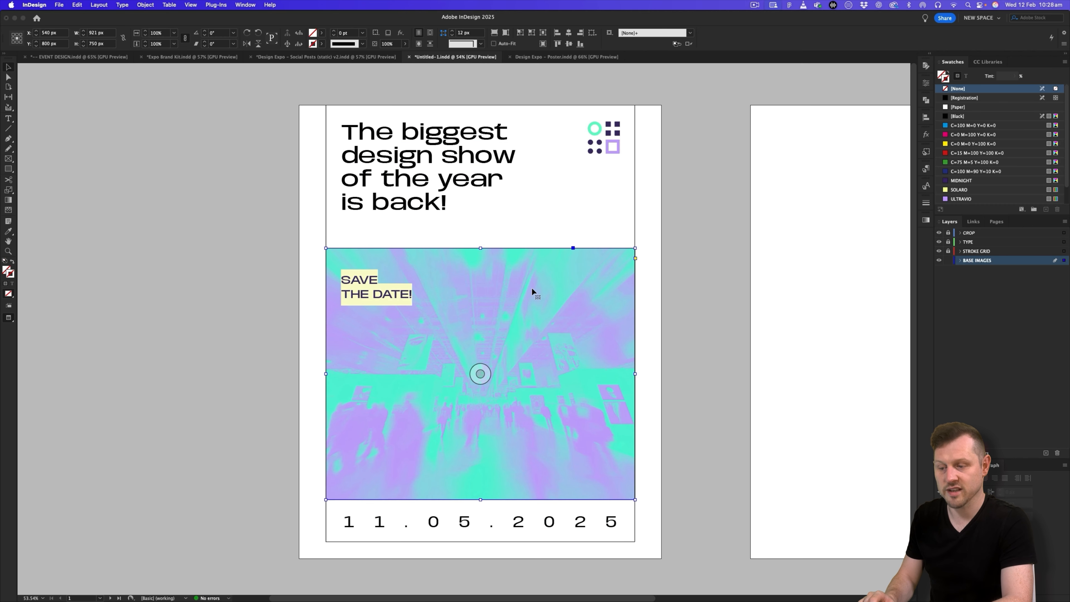
key(a)
key(Delete)
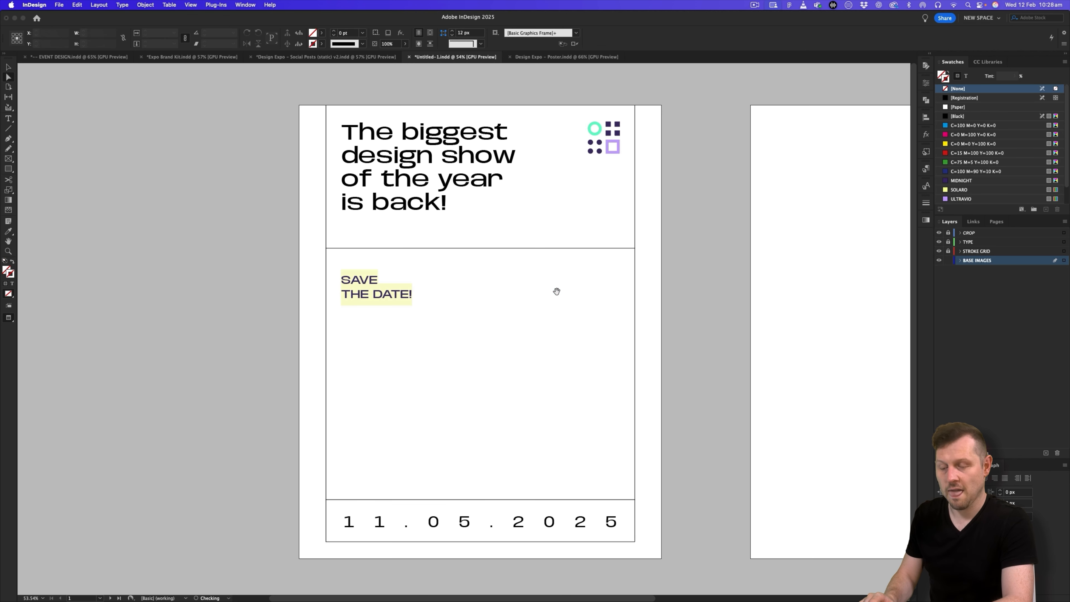
key(v)
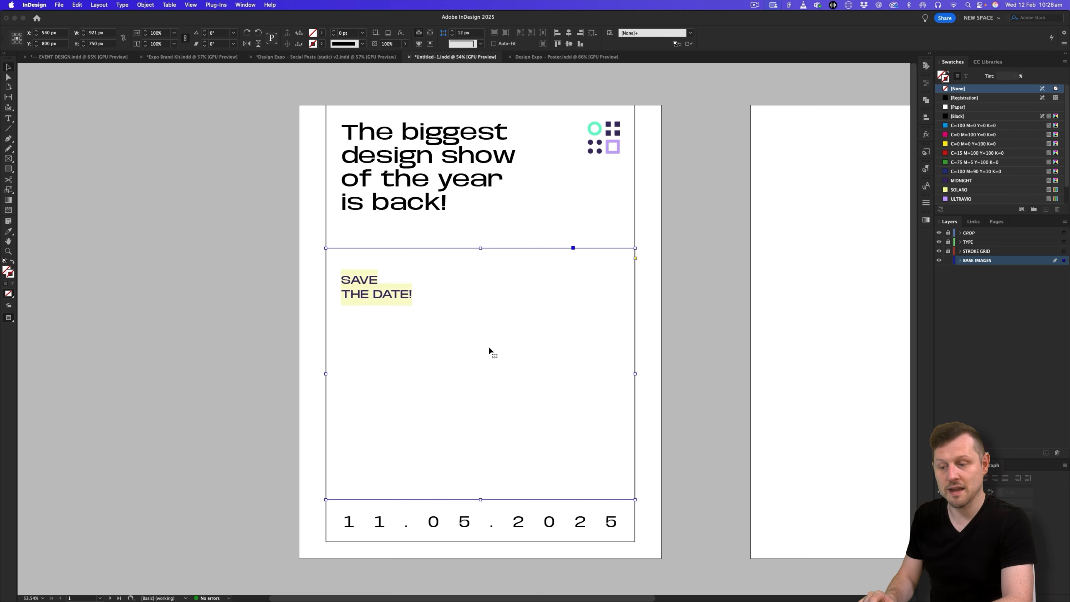
Place Design Expo - GM - Event 003.psd from the media kit's Gradient Map assets folder into the selected frame
key(super+d)
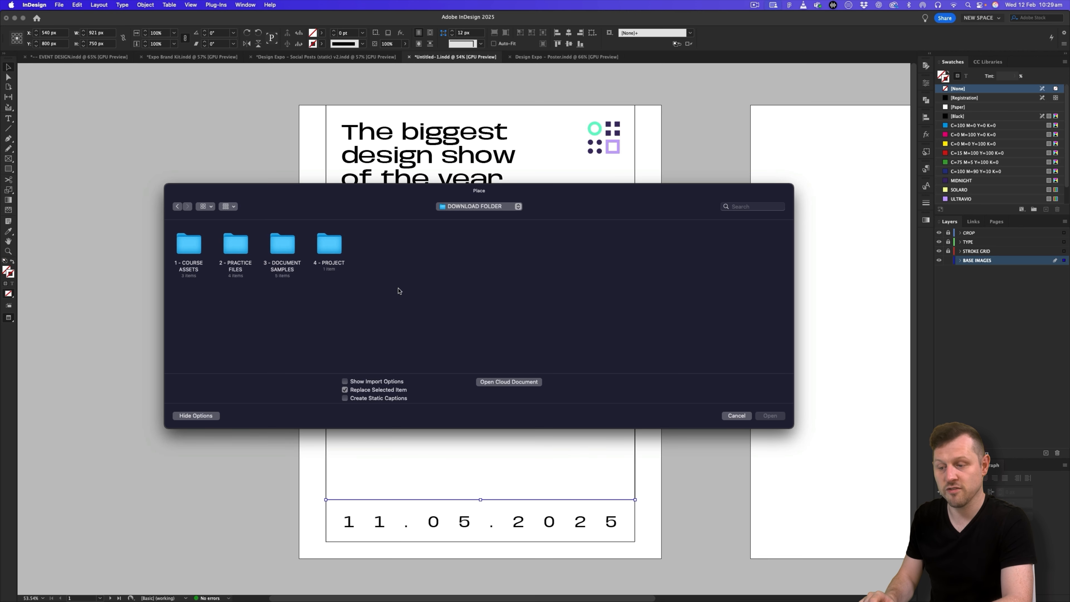
double_click(331, 246)
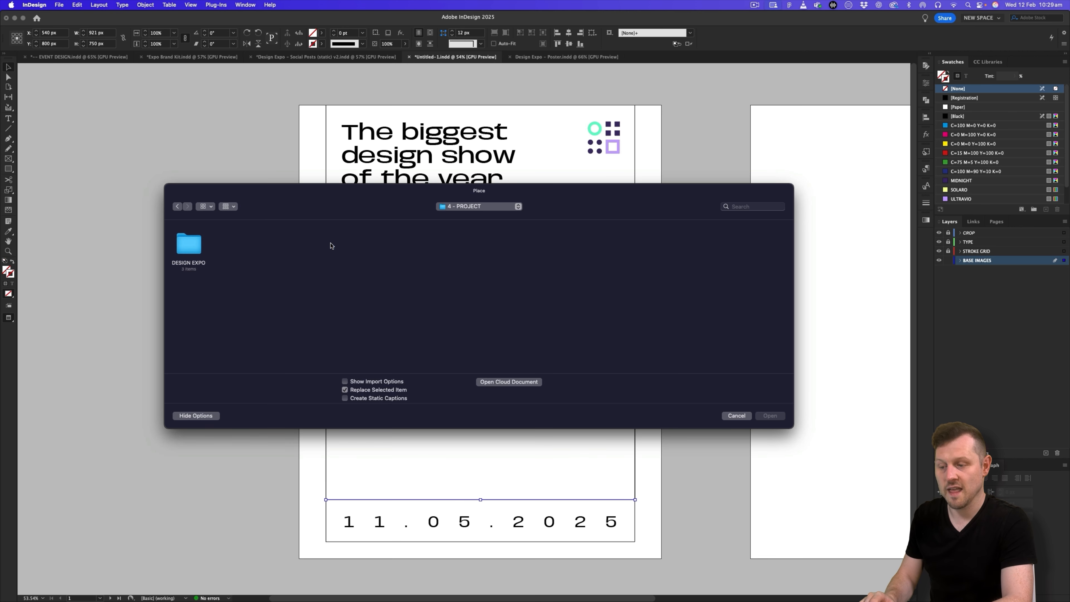
double_click(195, 244)
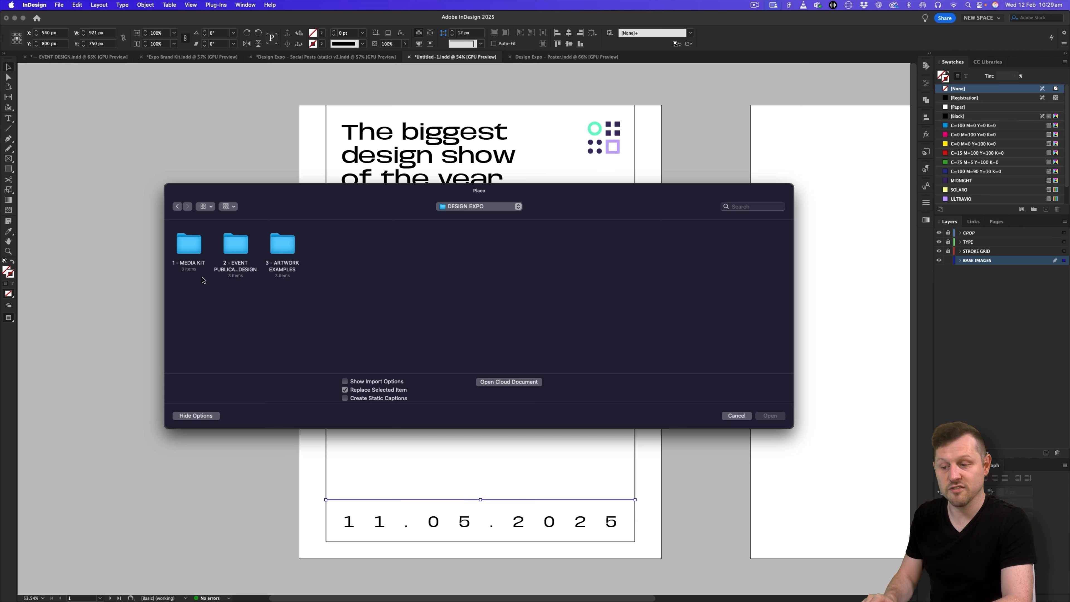
double_click(191, 249)
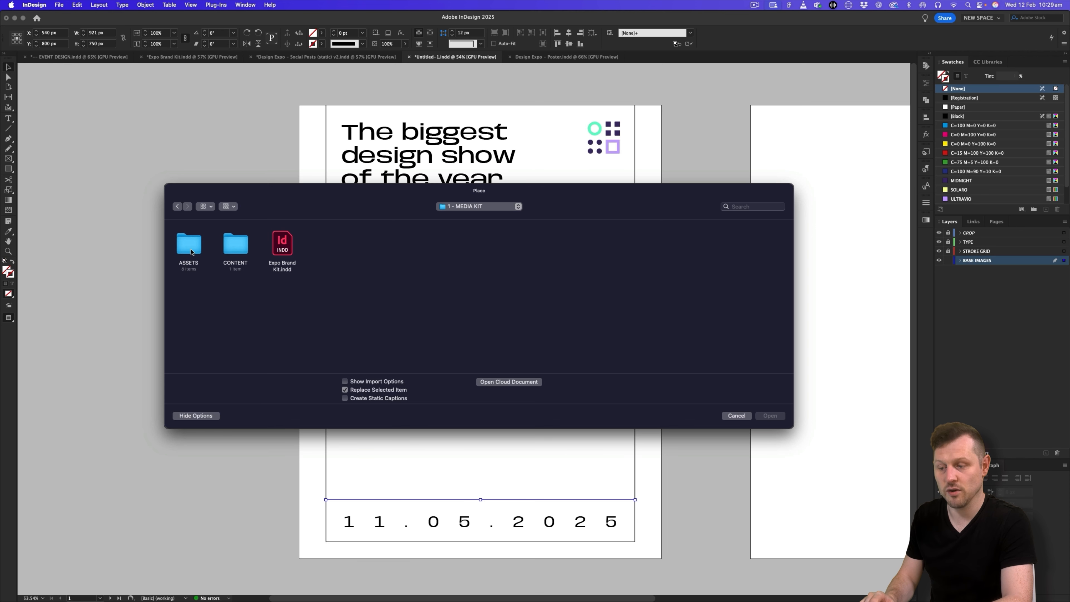
double_click(192, 249)
double_click(330, 248)
double_click(199, 248)
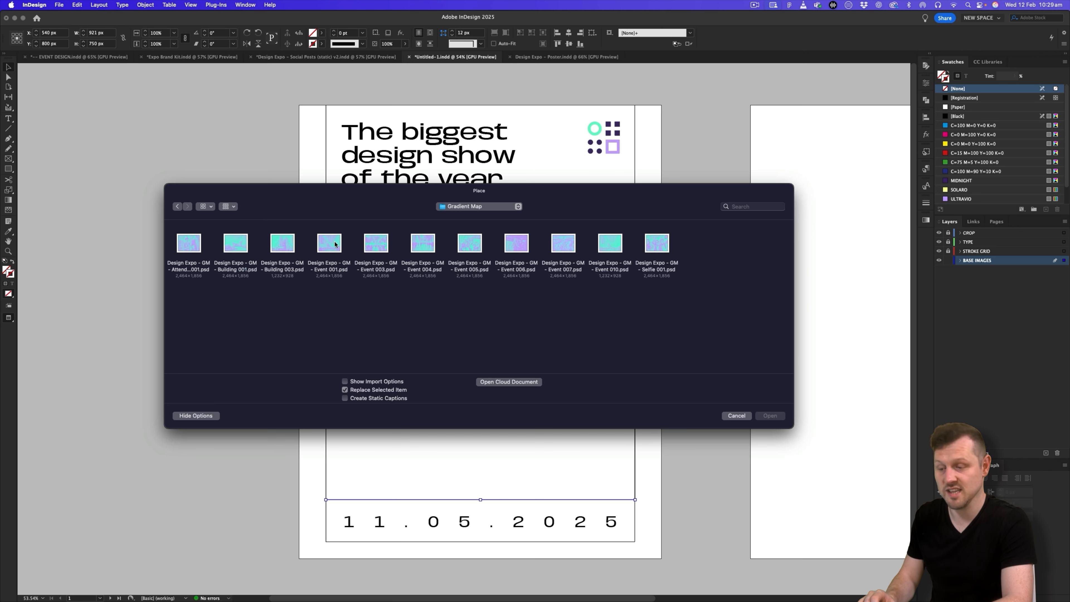
click(383, 244)
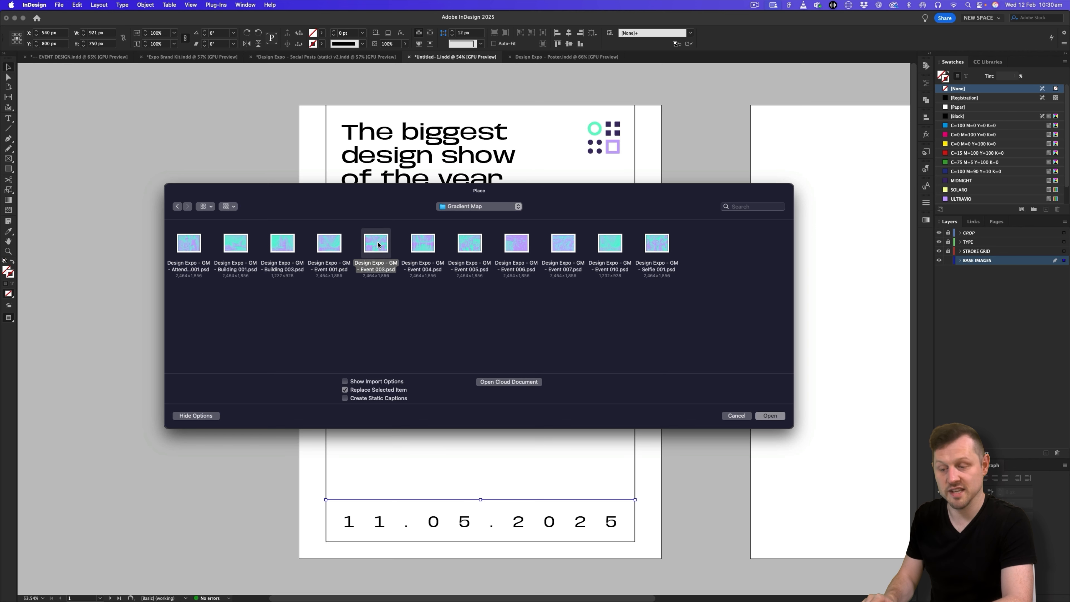
double_click(378, 245)
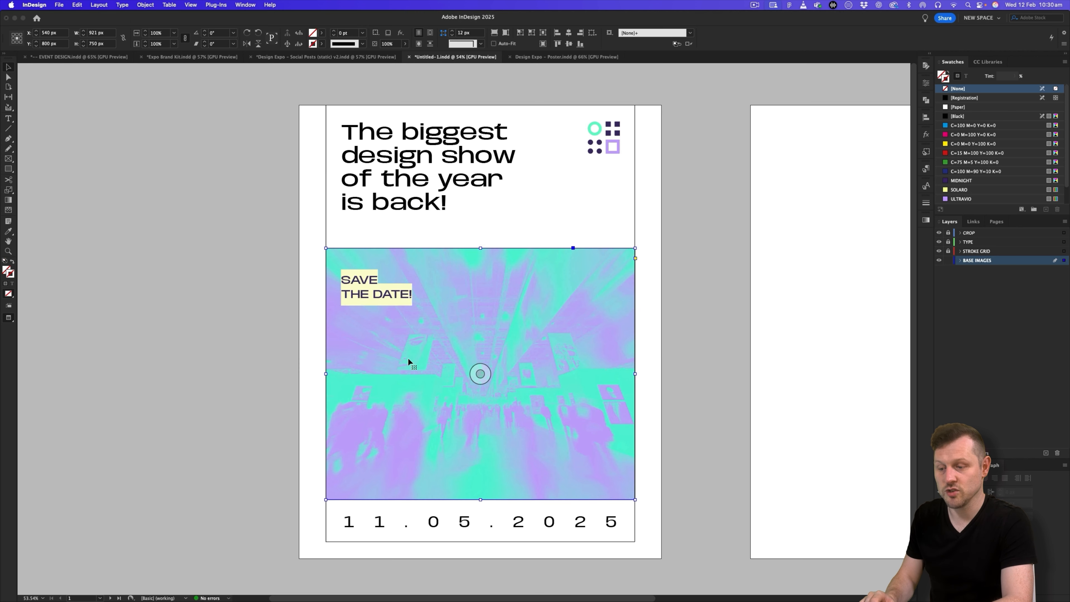
Scale the image content proportionally from its centre to about 1300 px wide within the frame, and deselect it
double_click(517, 345)
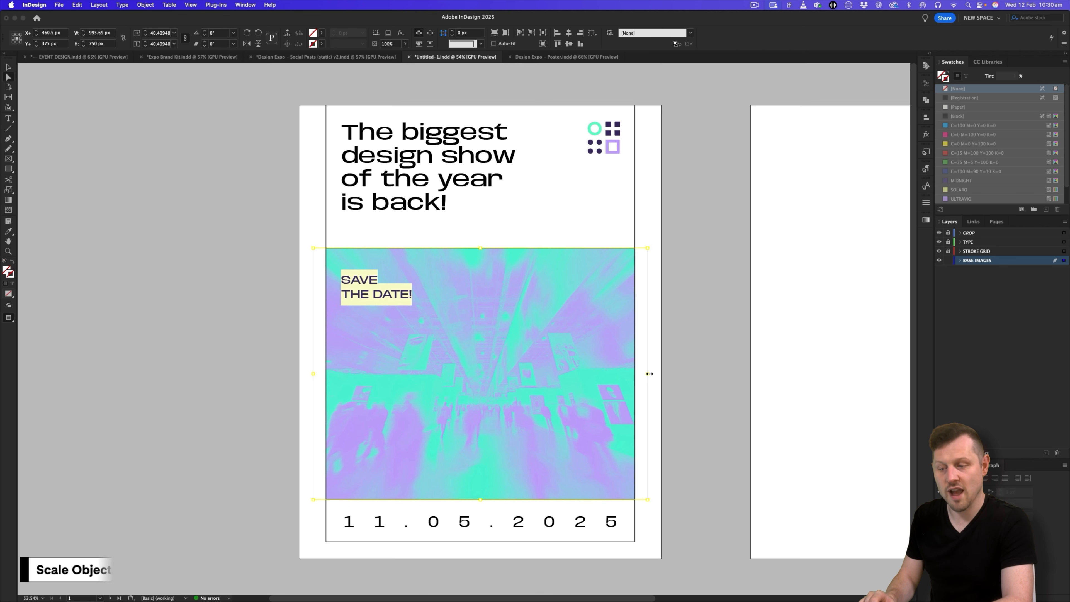
drag(648, 374, 699, 373)
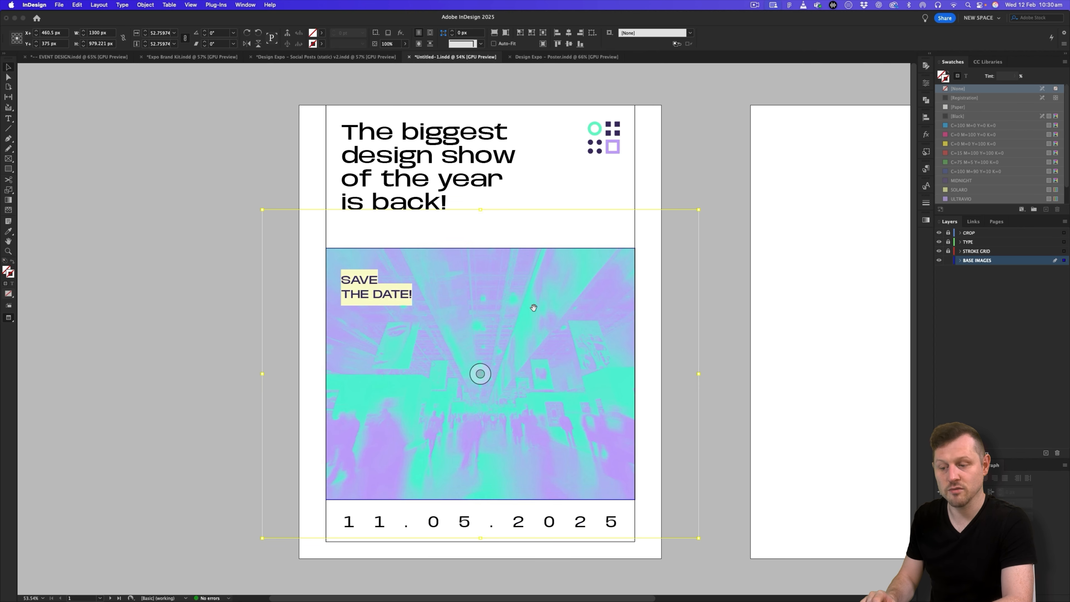
click(78, 5)
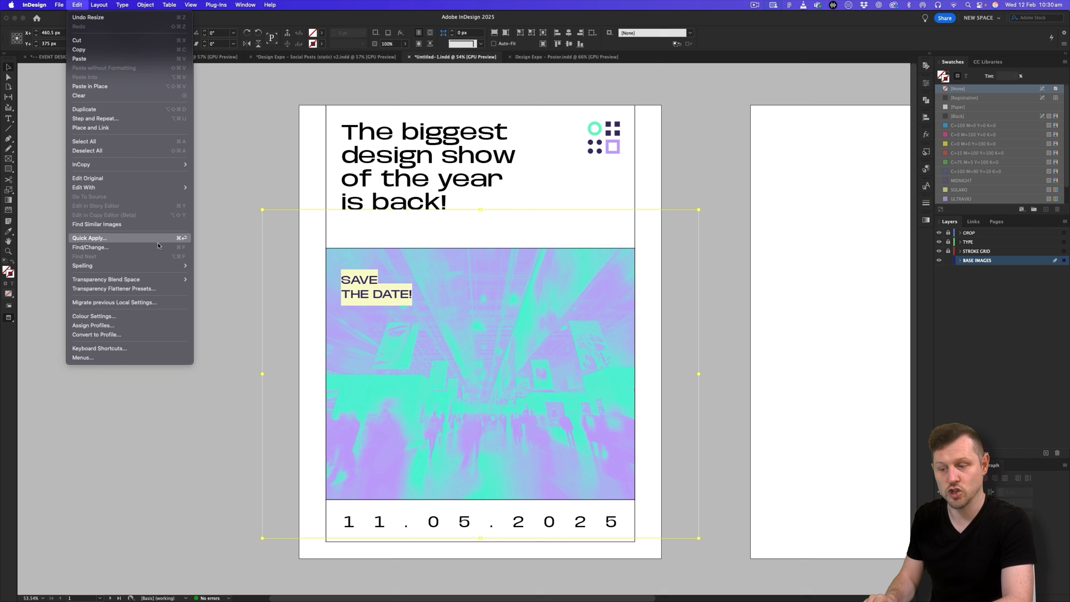
mouse_move(167, 282)
click(220, 279)
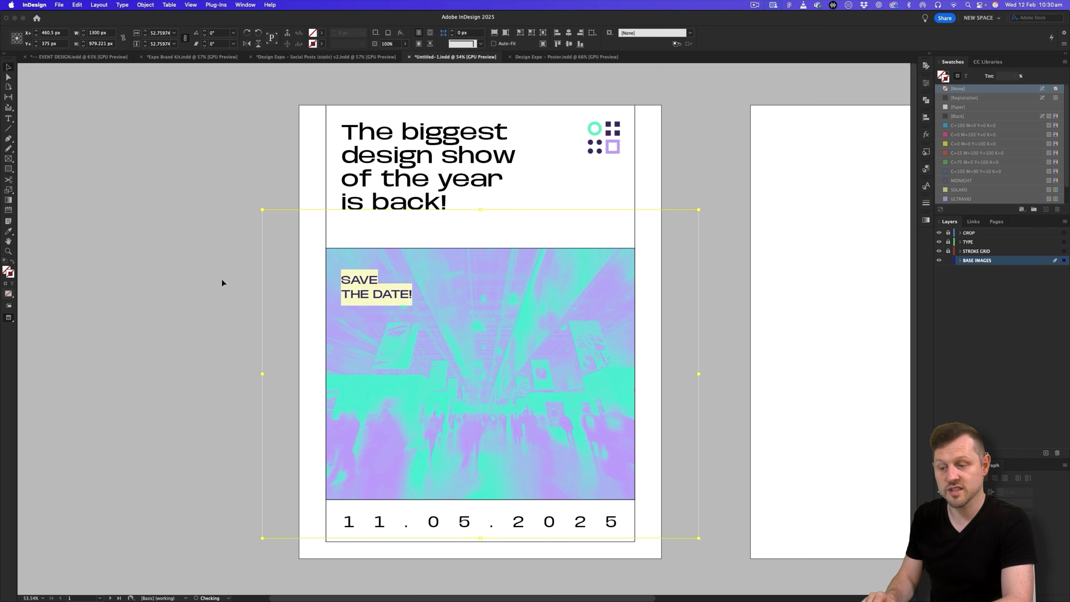
click(716, 162)
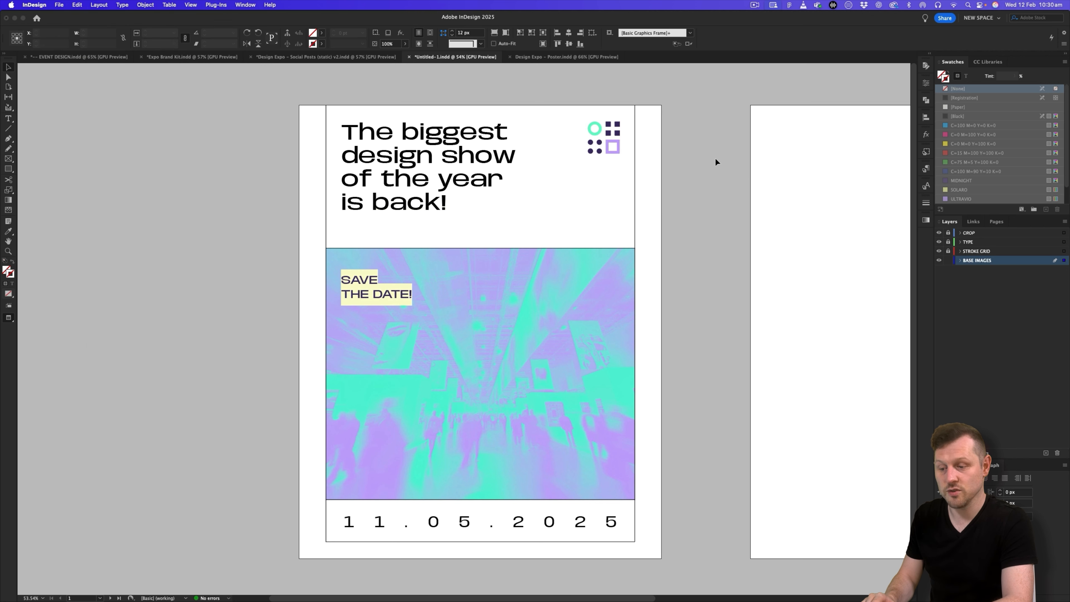
Show the placed image's link information and open its source PSD for editing in Photoshop
click(529, 277)
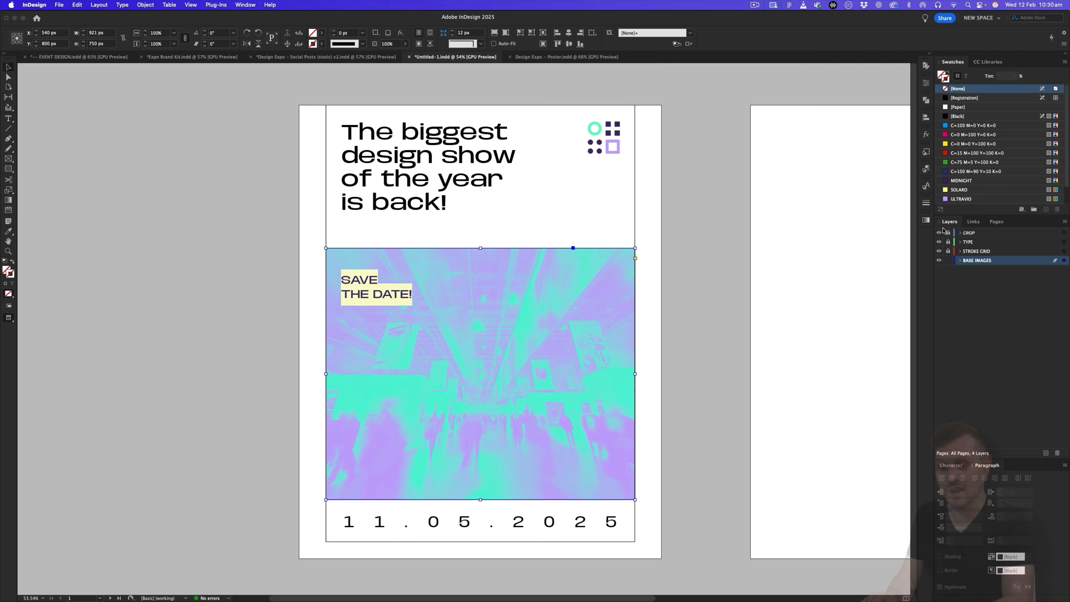
click(973, 224)
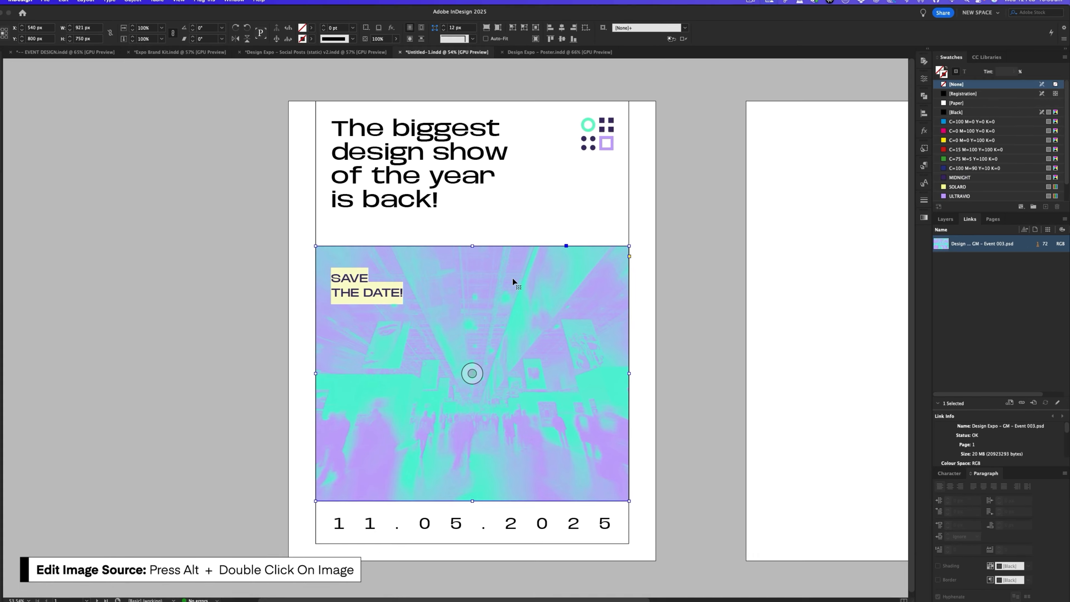
alt+double_click(520, 280)
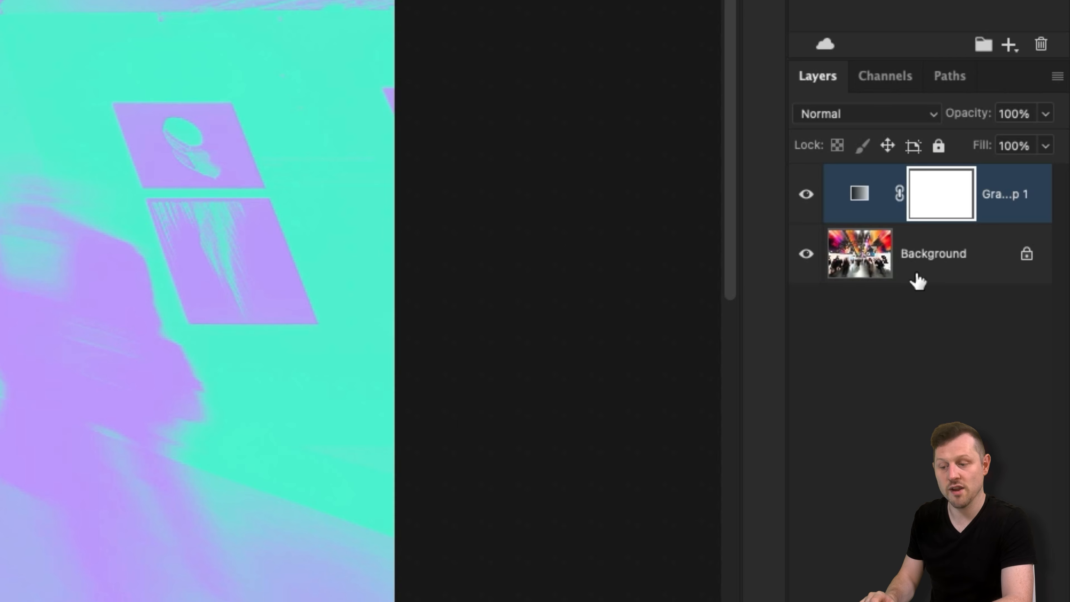
Toggle the Gradient Map 1 layer's visibility to compare the gradient treatment with the original photo
click(806, 194)
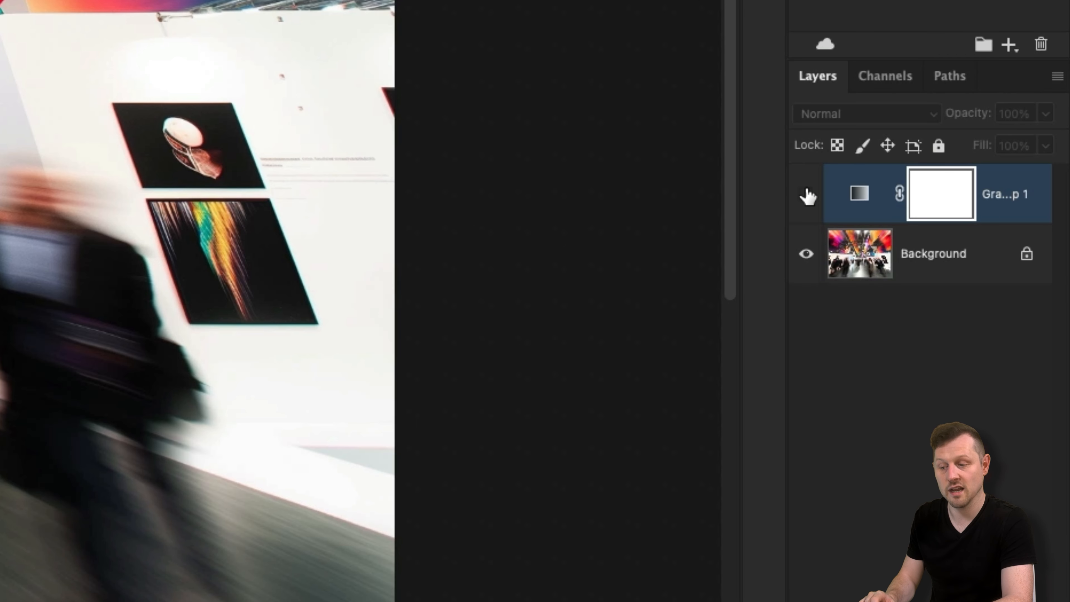
click(806, 194)
click(806, 194)
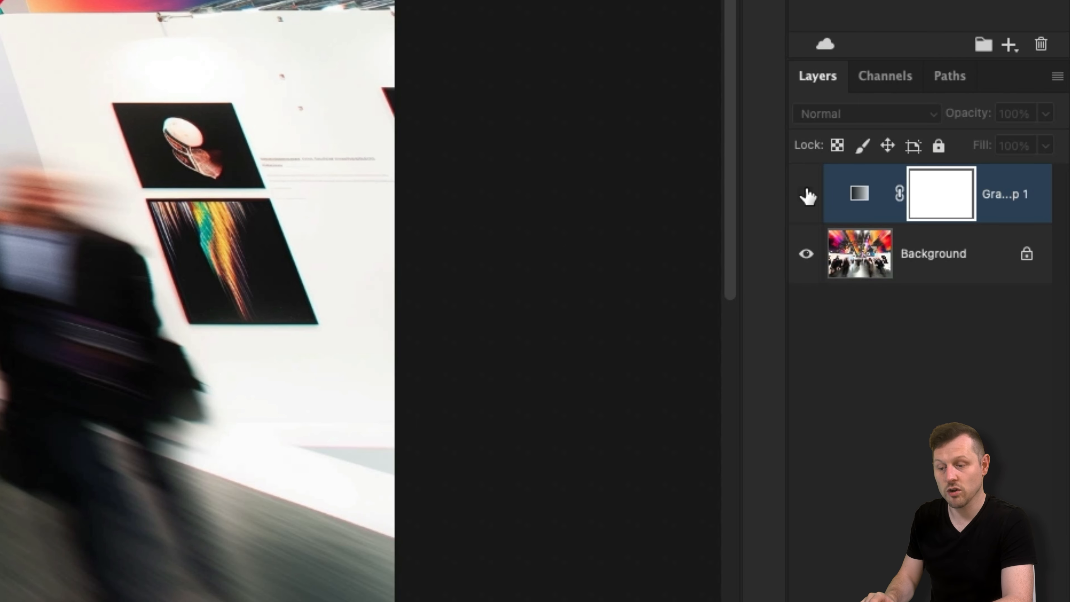
click(870, 263)
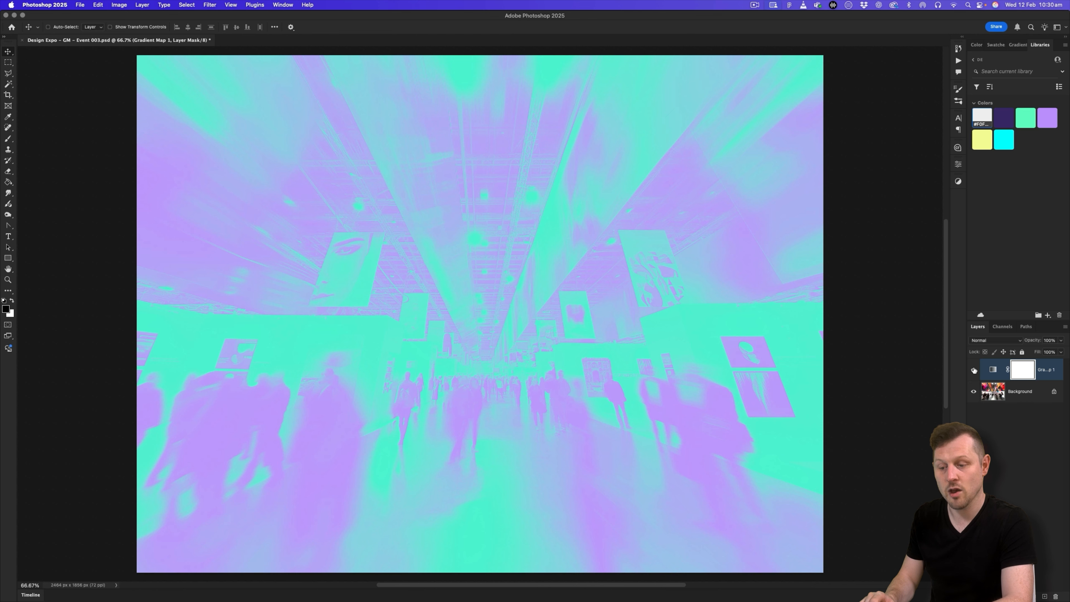
click(974, 371)
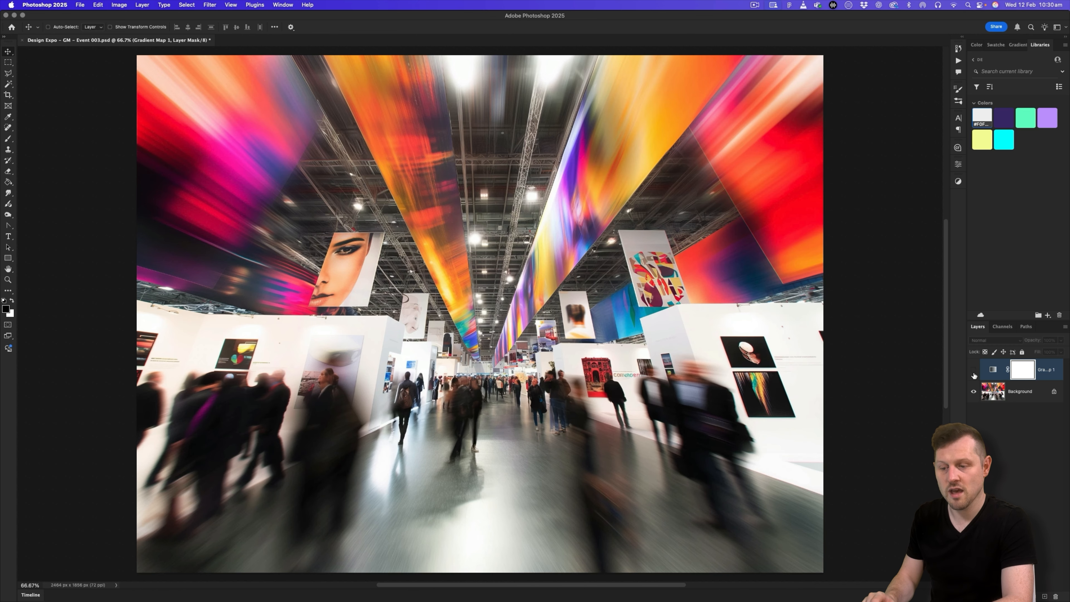
Show the Gradient Map 1 layer again and close the source PSD
click(975, 370)
key(super+w)
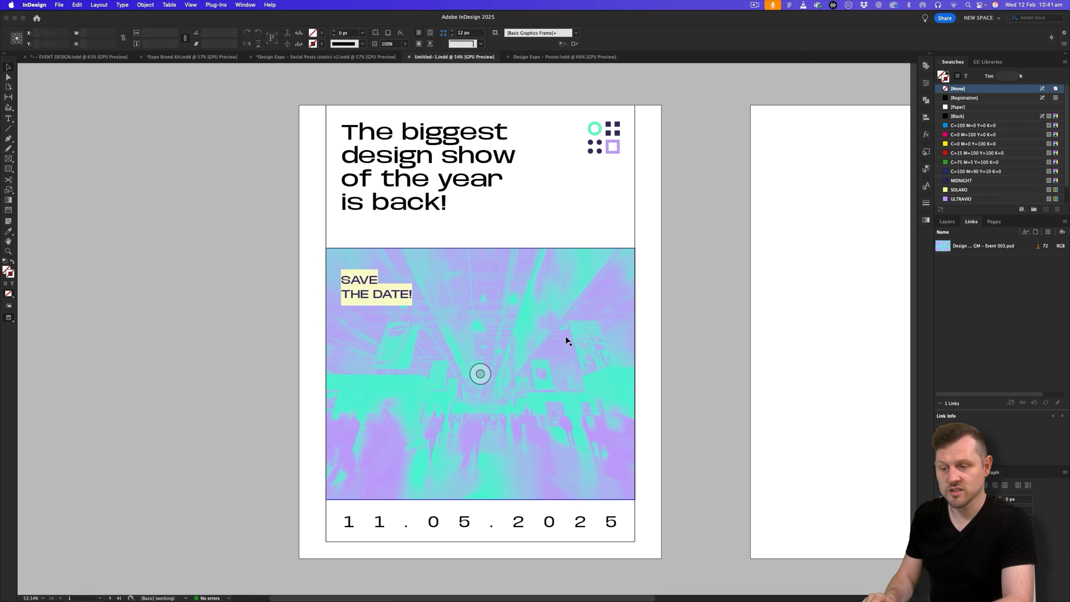
Draw a frame of about 921 × 125 px around the date on the BASE IMAGES layer and fill it with Black at 10% tint
click(359, 57)
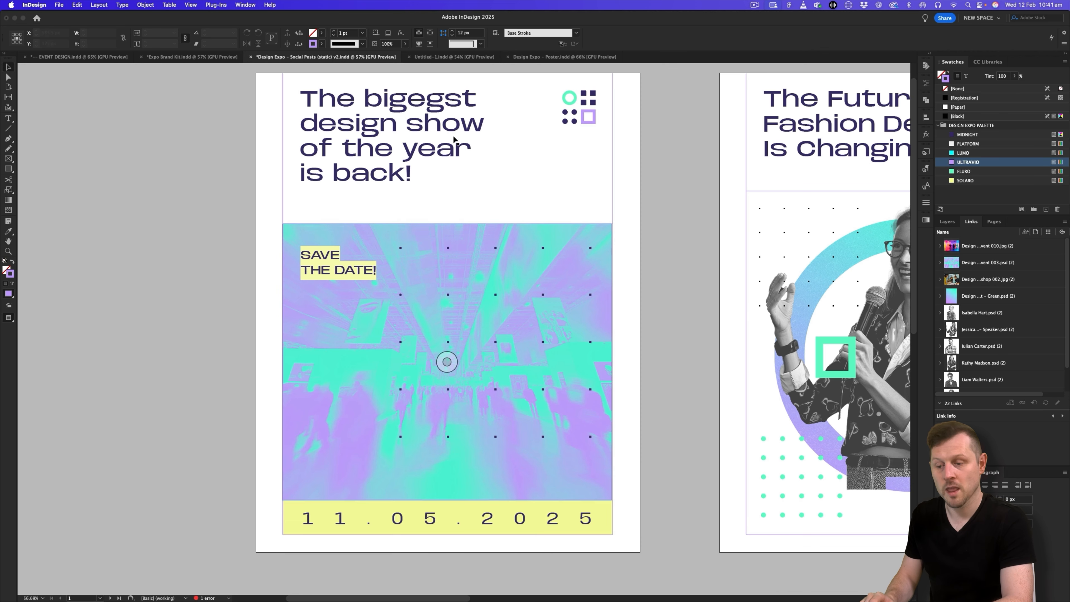
click(447, 58)
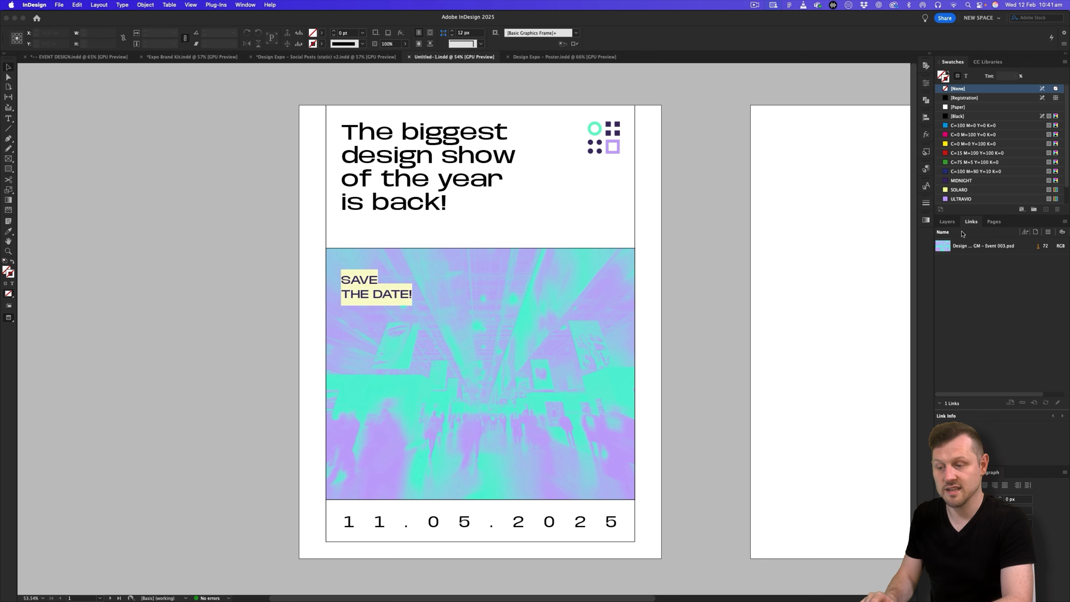
click(952, 223)
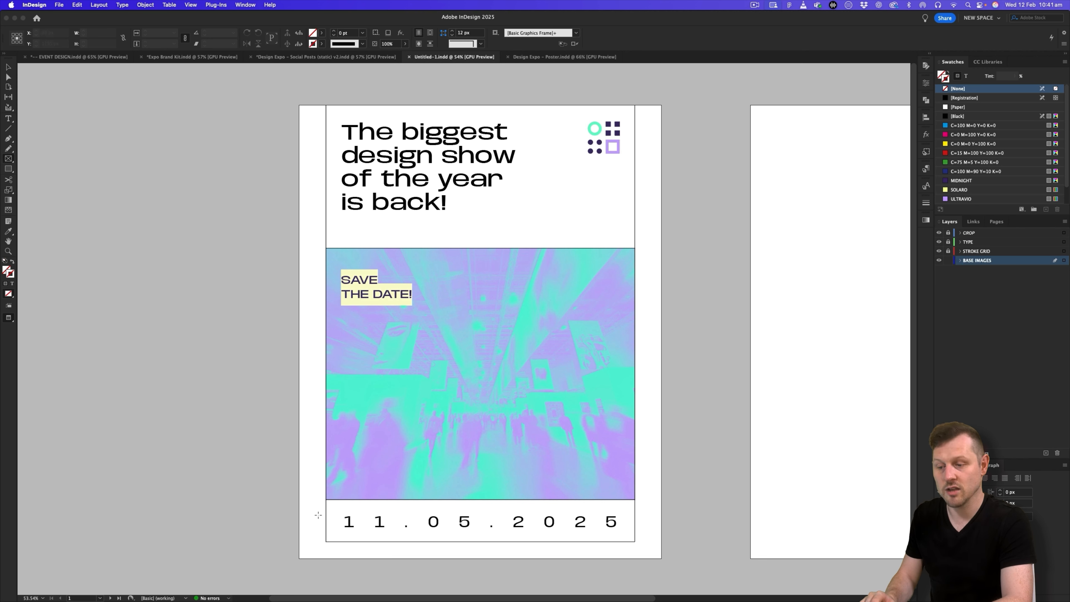
drag(326, 500, 636, 542)
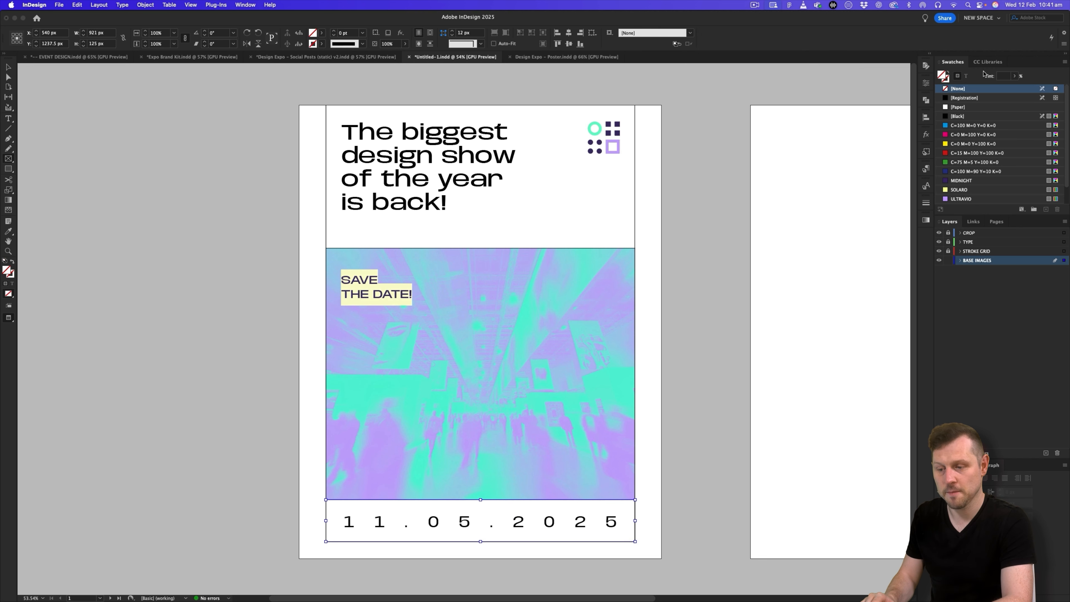
click(955, 117)
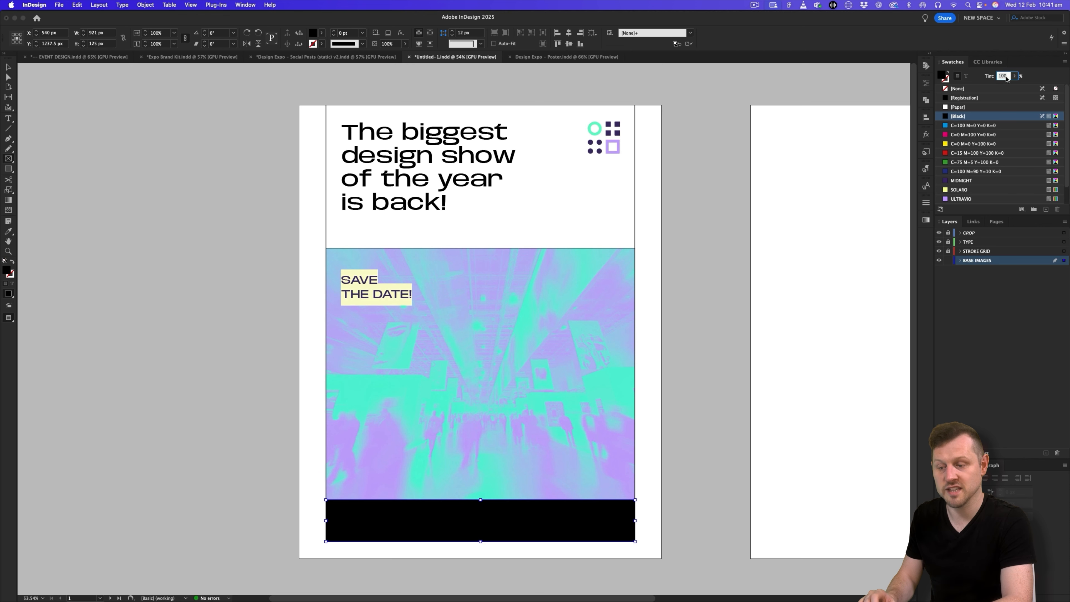
text(10)
key(Return)
key(v)
click(666, 312)
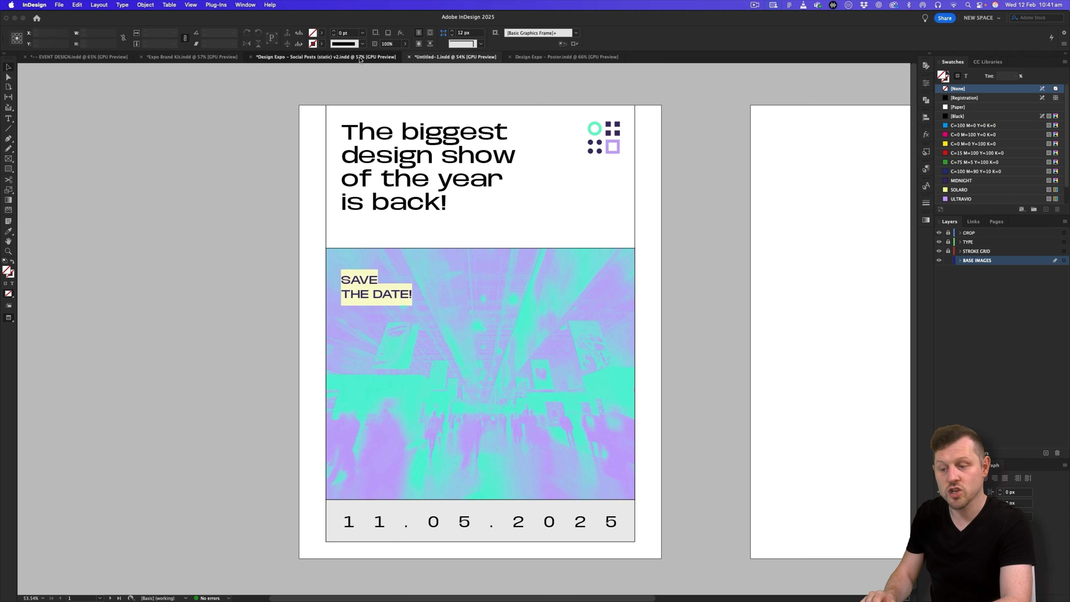
Copy the small-dot grid sample from the Texture Samples page of Expo Brand Kit.indd
click(360, 58)
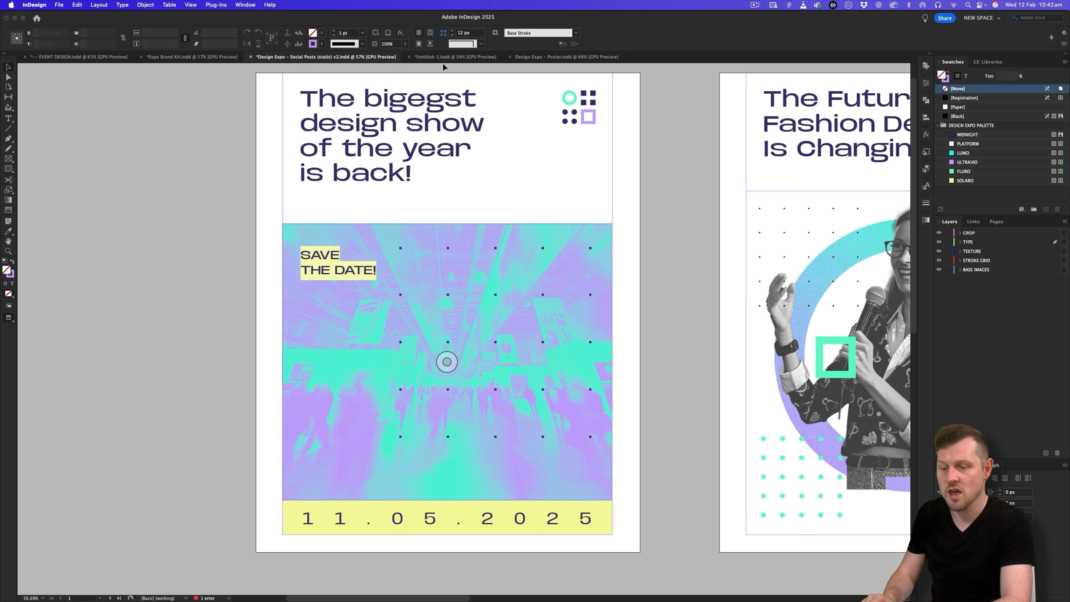
click(170, 58)
scroll(543, 283, down, 2)
scroll(578, 267, down, 10)
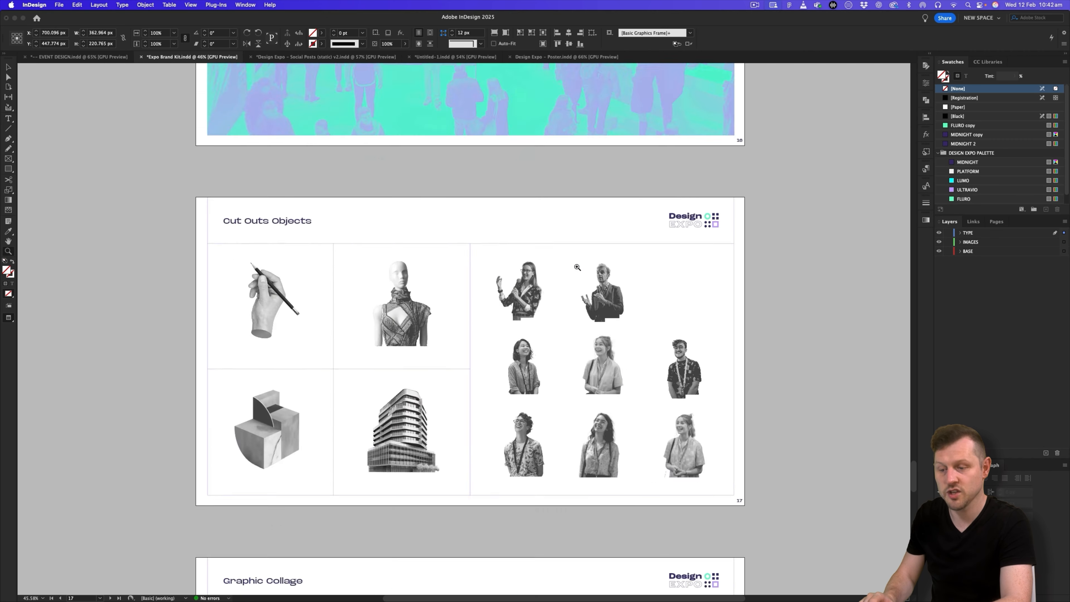
scroll(578, 268, up, 20)
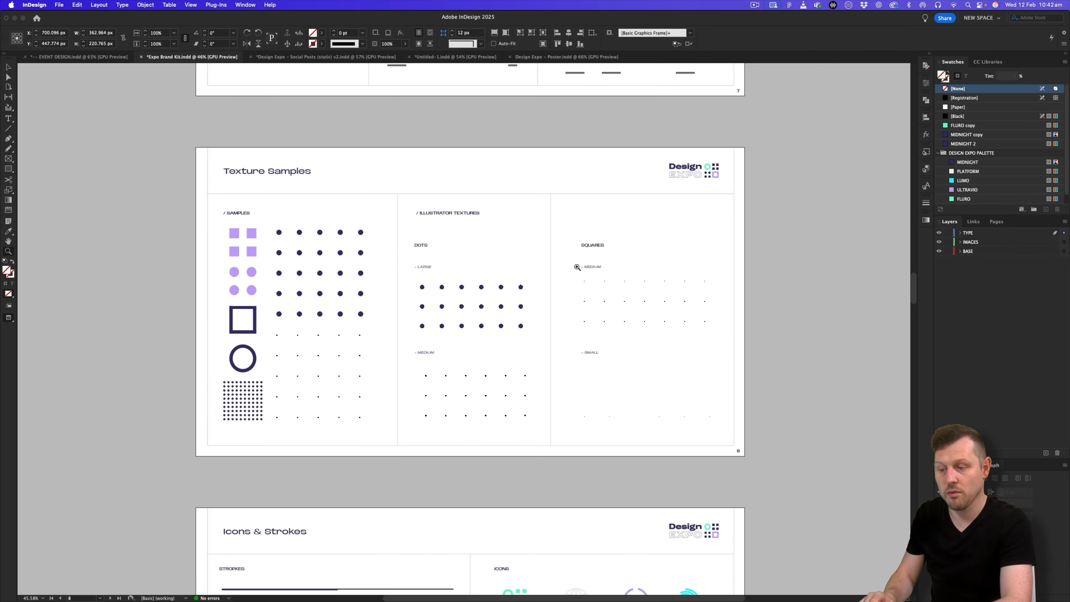
click(577, 267)
click(322, 370)
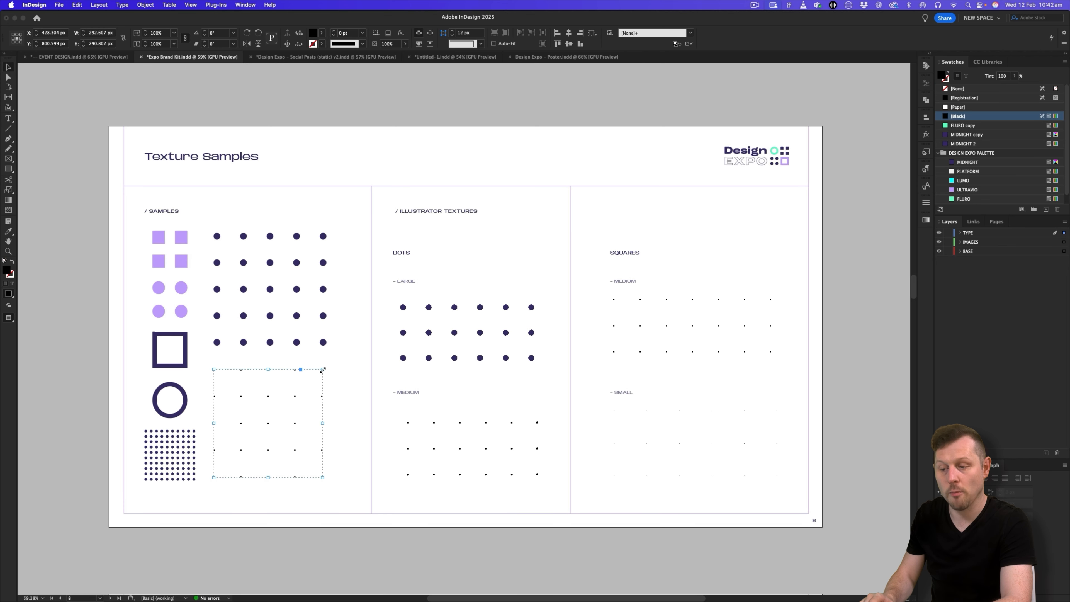
Create a layer named TEXTURE in the Untitled-1 document and move it above the STROKE GRID layer
click(441, 57)
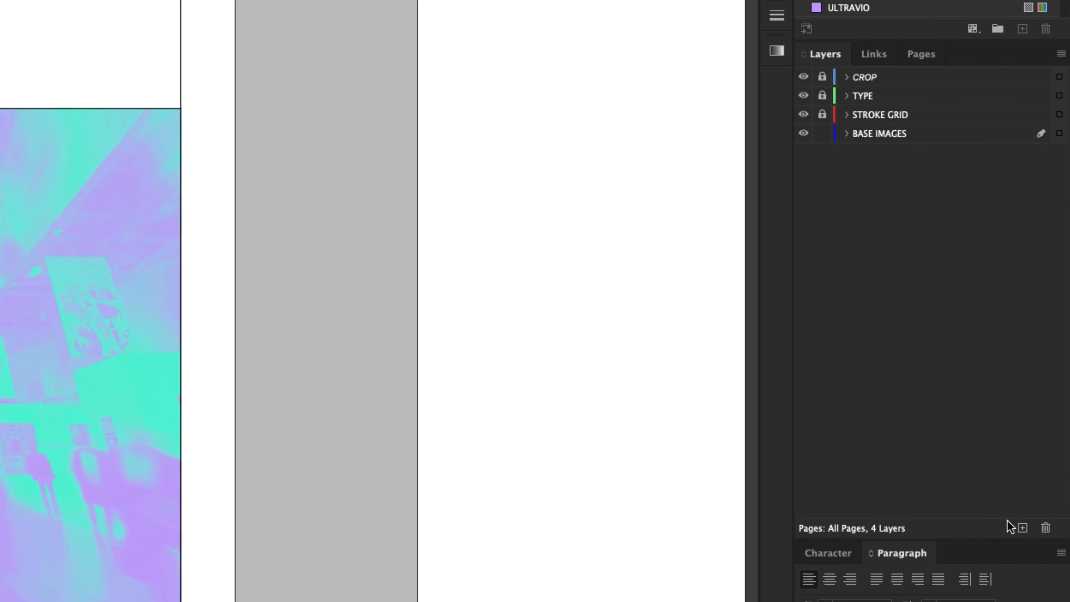
click(1045, 452)
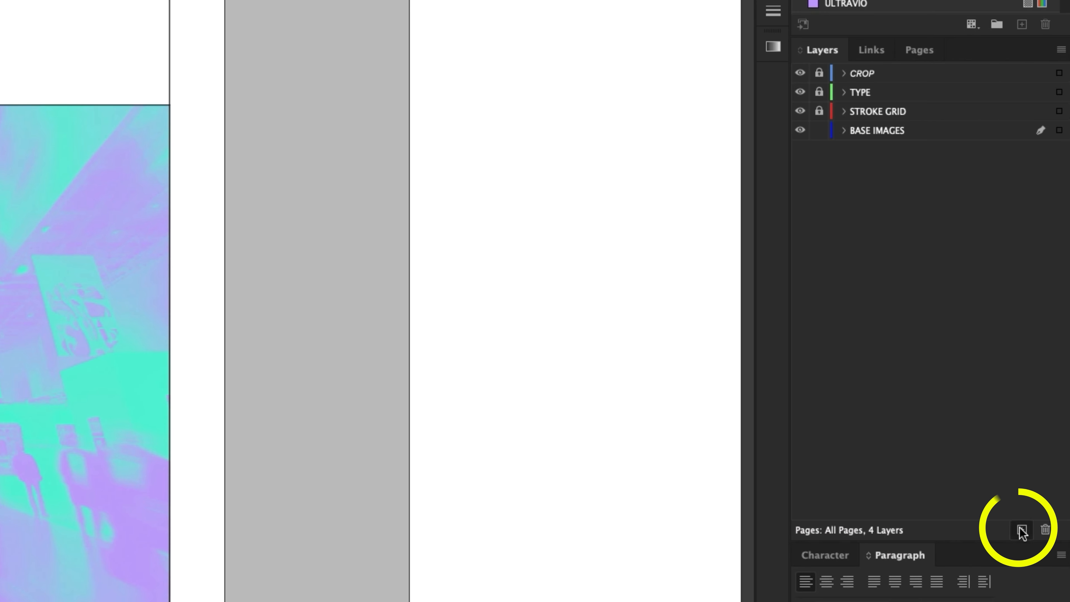
double_click(867, 131)
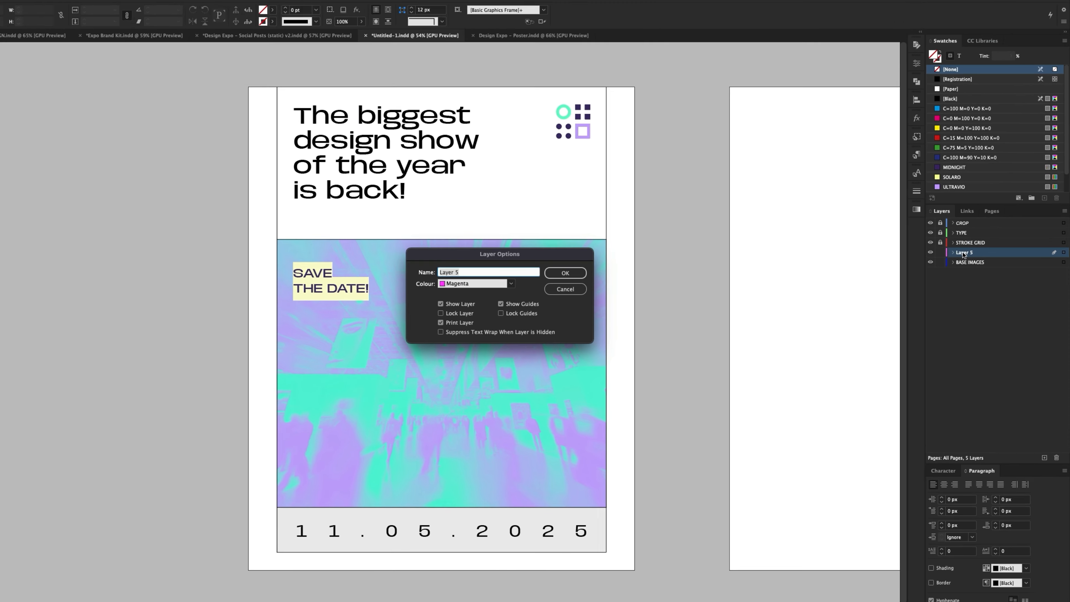
text(TEXTURE)
key(Return)
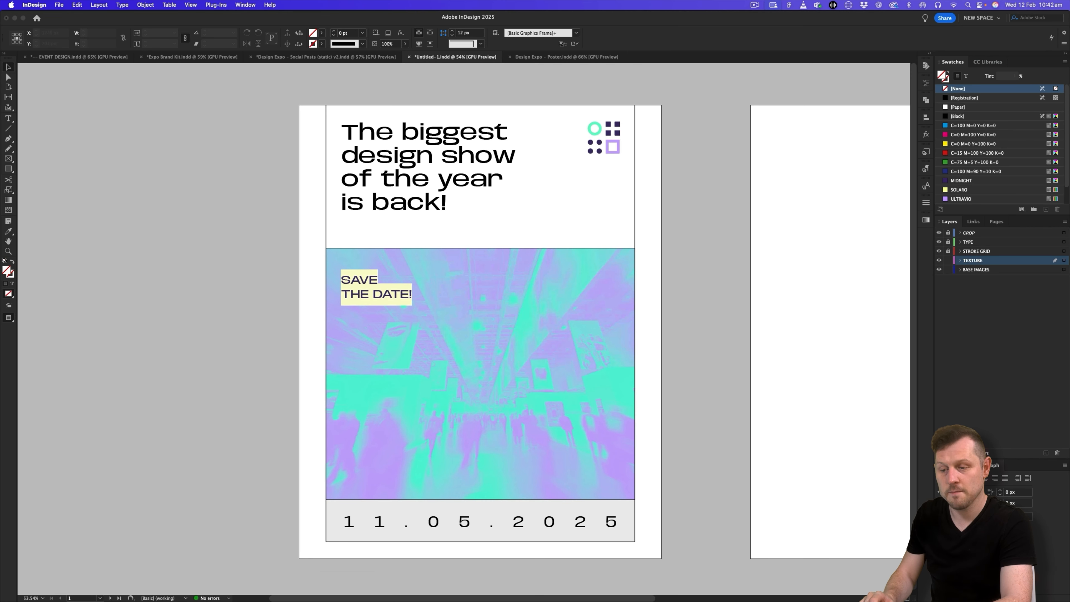
key(super+d)
key(Escape)
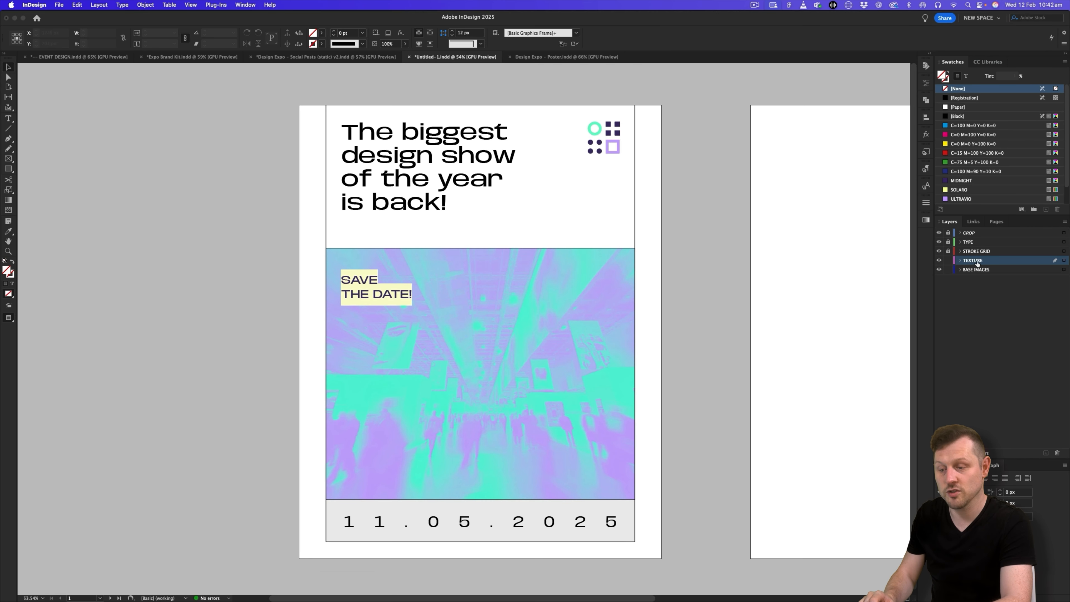
drag(971, 262, 971, 248)
Paste the dot grid onto the TEXTURE layer, scale it up proportionally and position it over the event image
key(super+v)
key(w)
drag(547, 307, 590, 296)
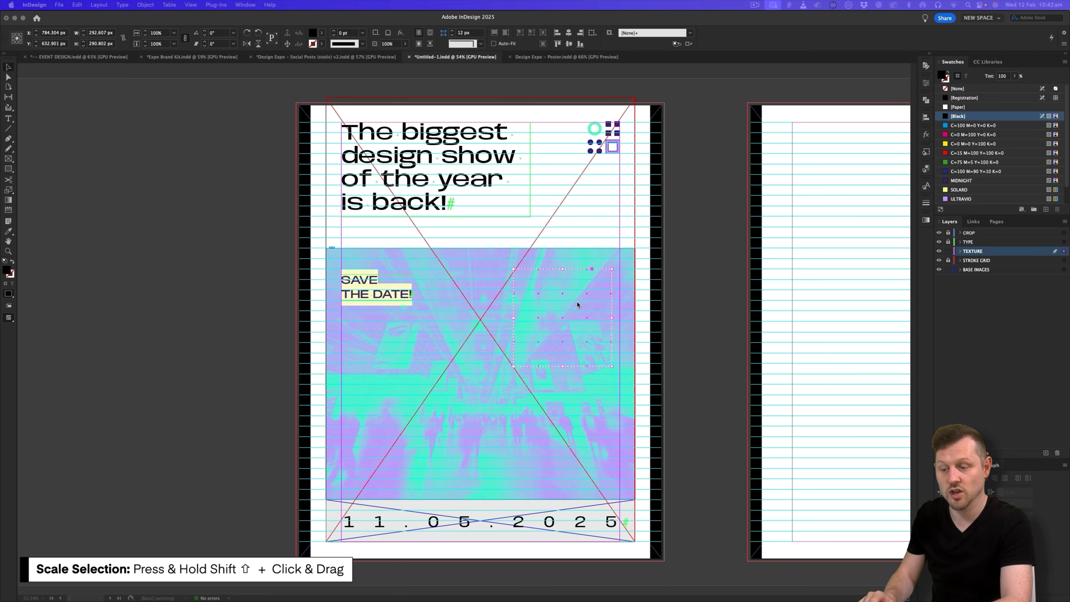
drag(612, 366, 592, 444)
drag(548, 357, 570, 357)
key(super+shift+a)
key(w)
scroll(492, 372, up, 2)
click(585, 300)
key(shift+Right)
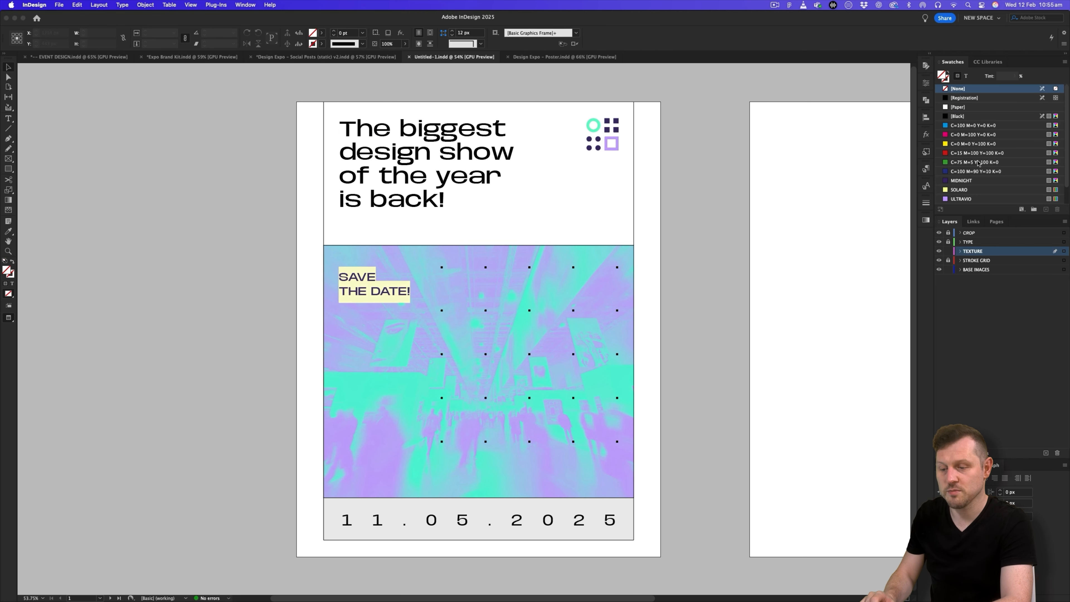
Review the brand's colour palette on the Tool Kit At a Glance page of Expo Brand Kit.indd and return to the post
scroll(977, 162, down, 2)
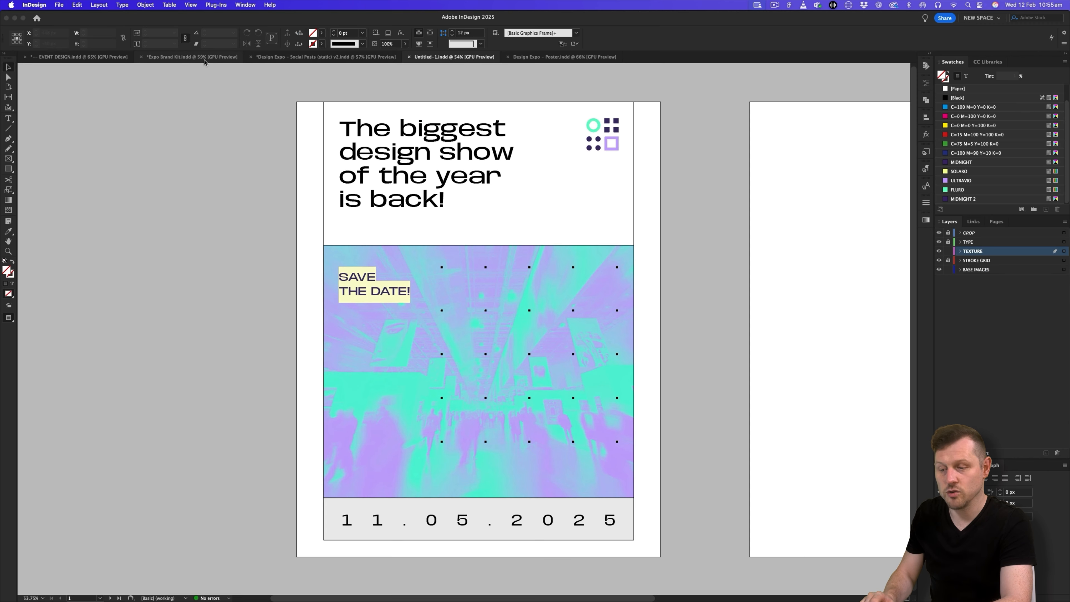
click(205, 58)
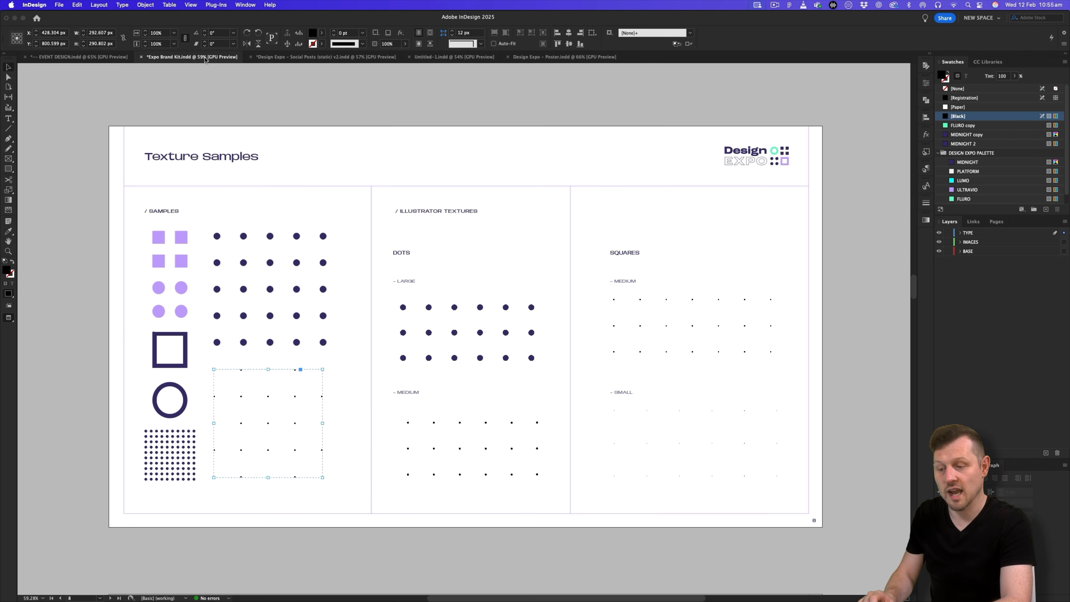
scroll(557, 298, up, 20)
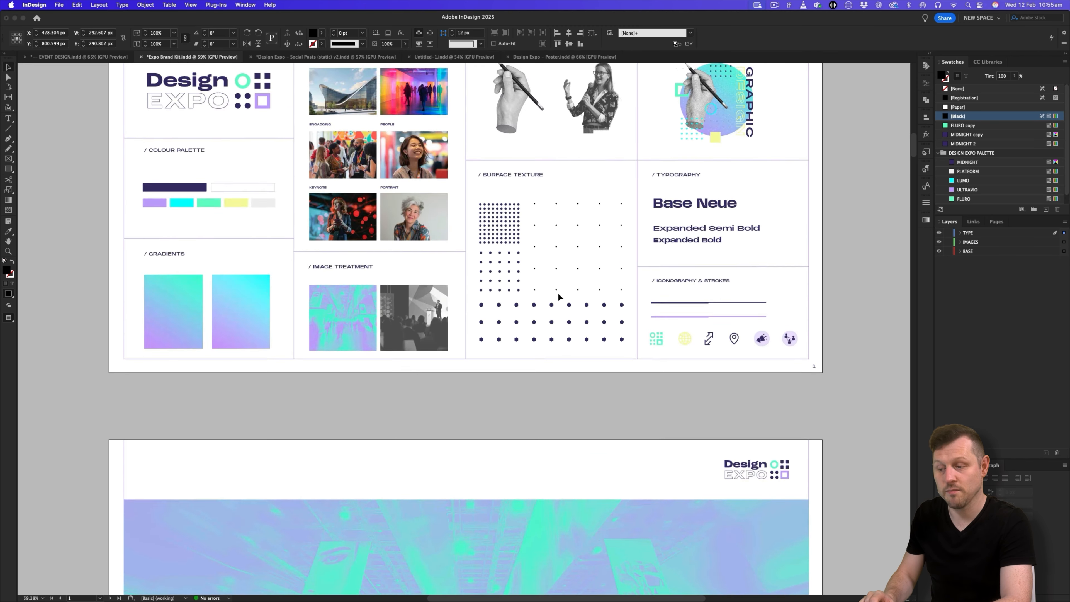
scroll(560, 298, up, 1)
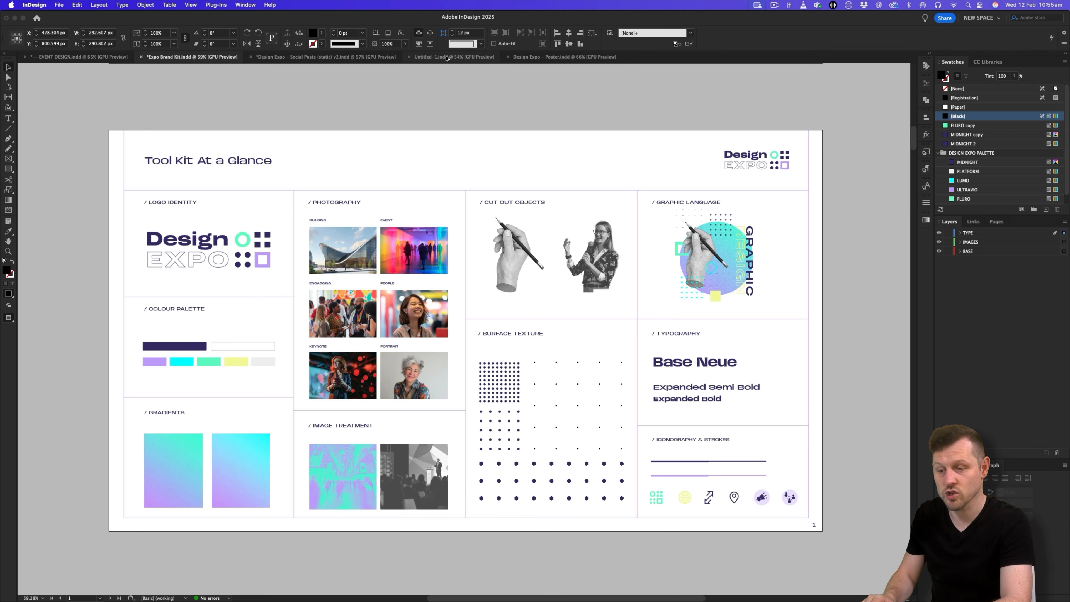
click(447, 58)
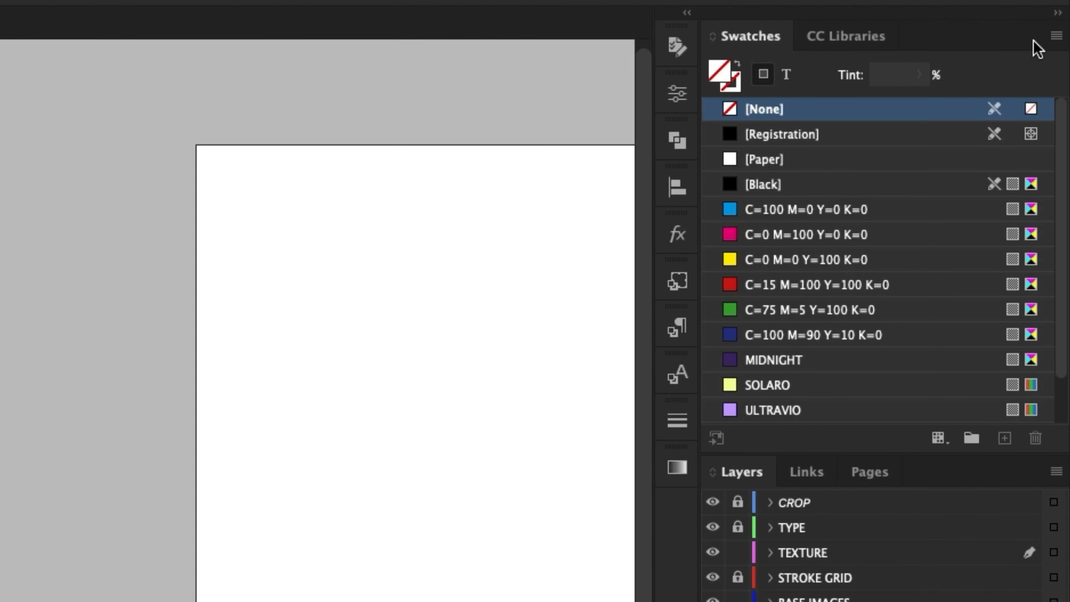
Load the Design Expo swatches from the media kit's ASSETS folder 5 - Colour Swatch
click(1054, 37)
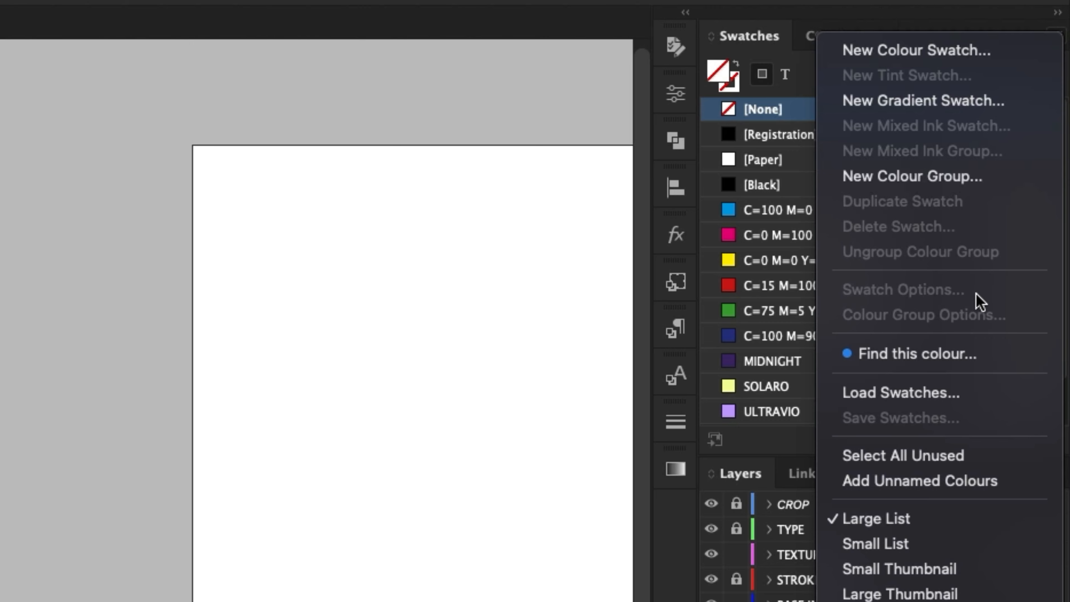
click(938, 398)
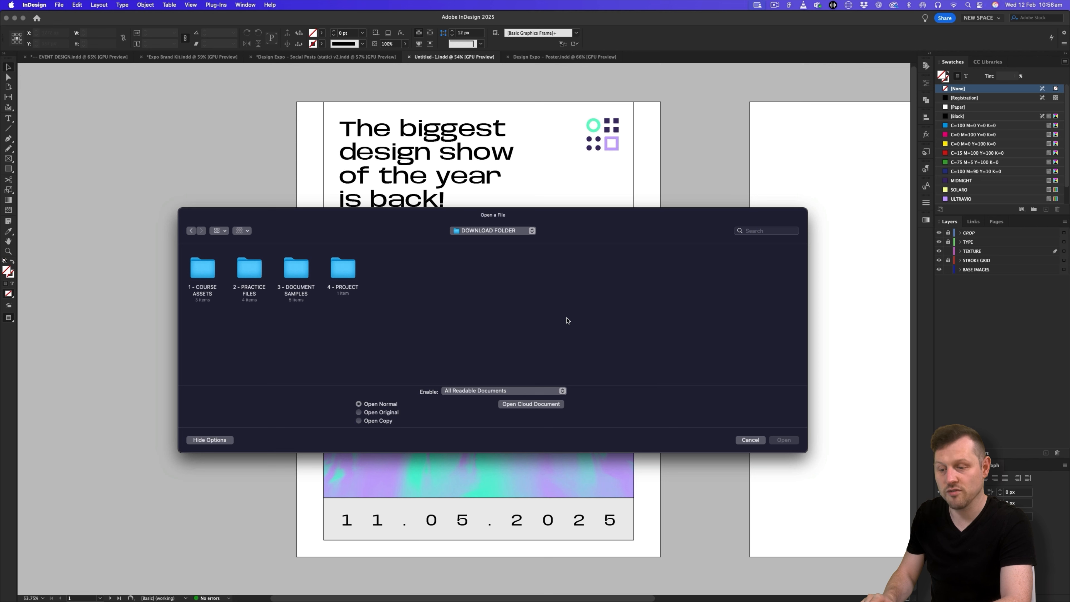
double_click(339, 266)
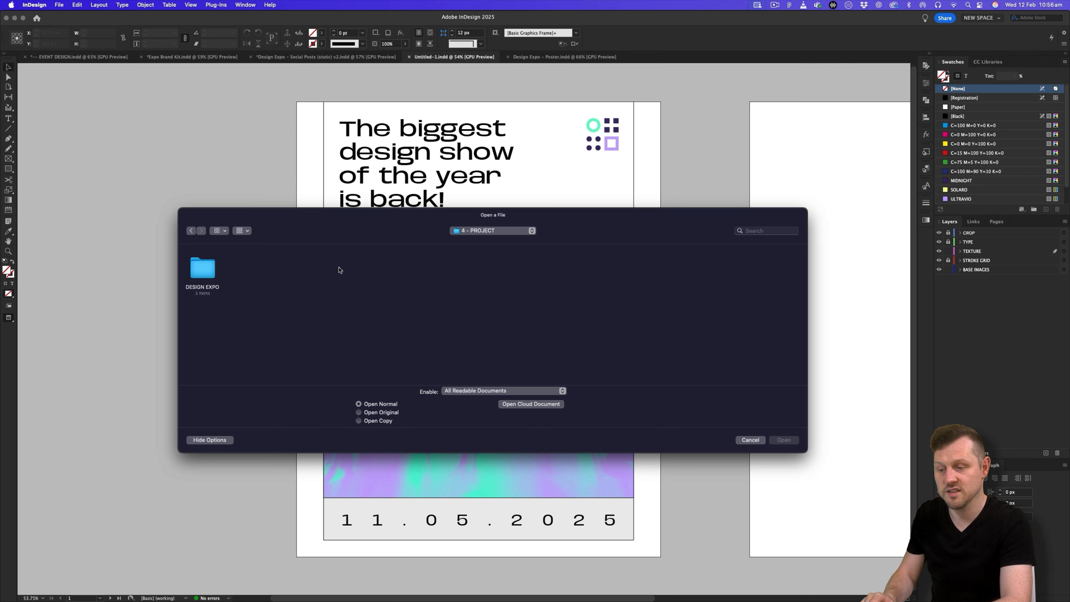
double_click(203, 268)
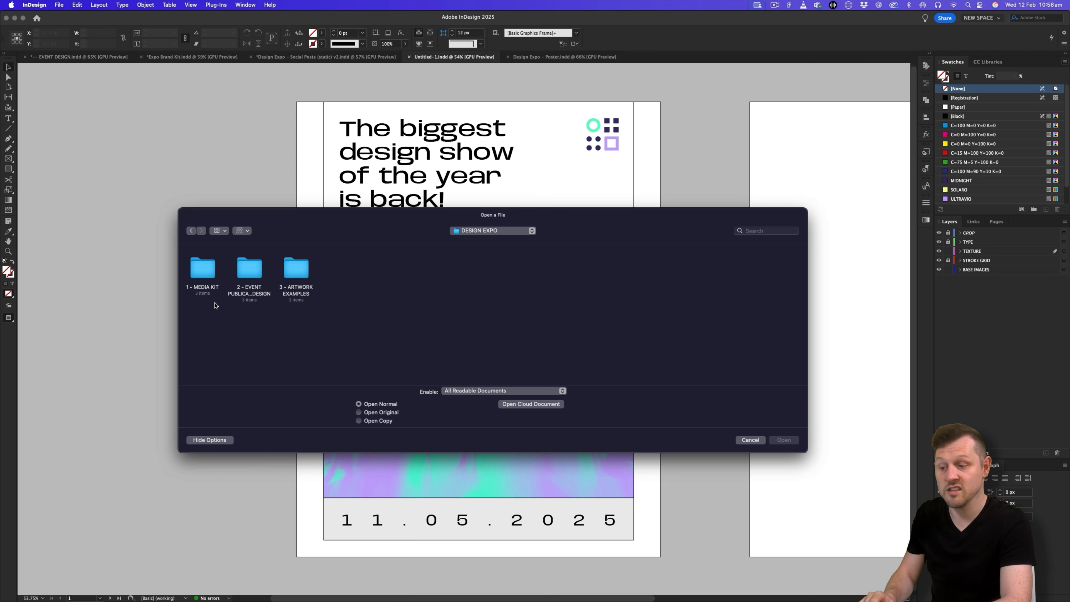
double_click(208, 270)
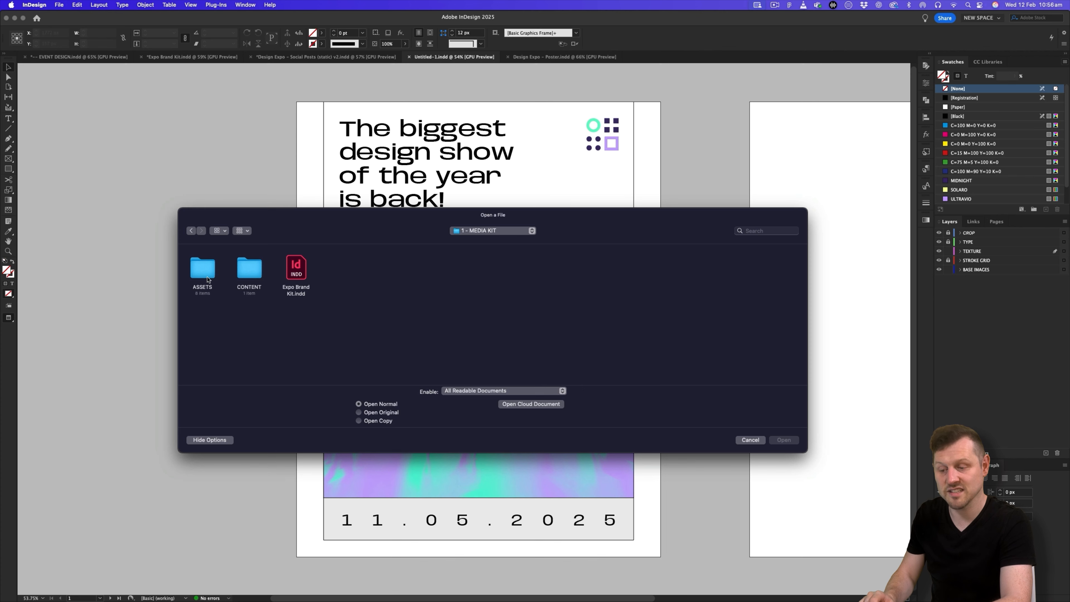
double_click(208, 276)
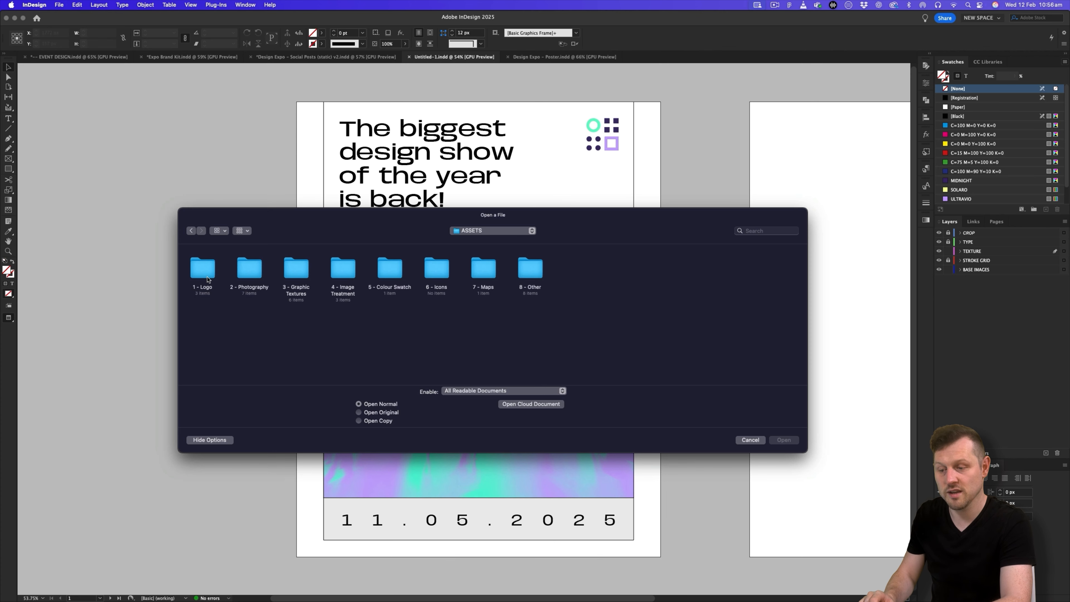
double_click(388, 270)
click(202, 268)
double_click(202, 267)
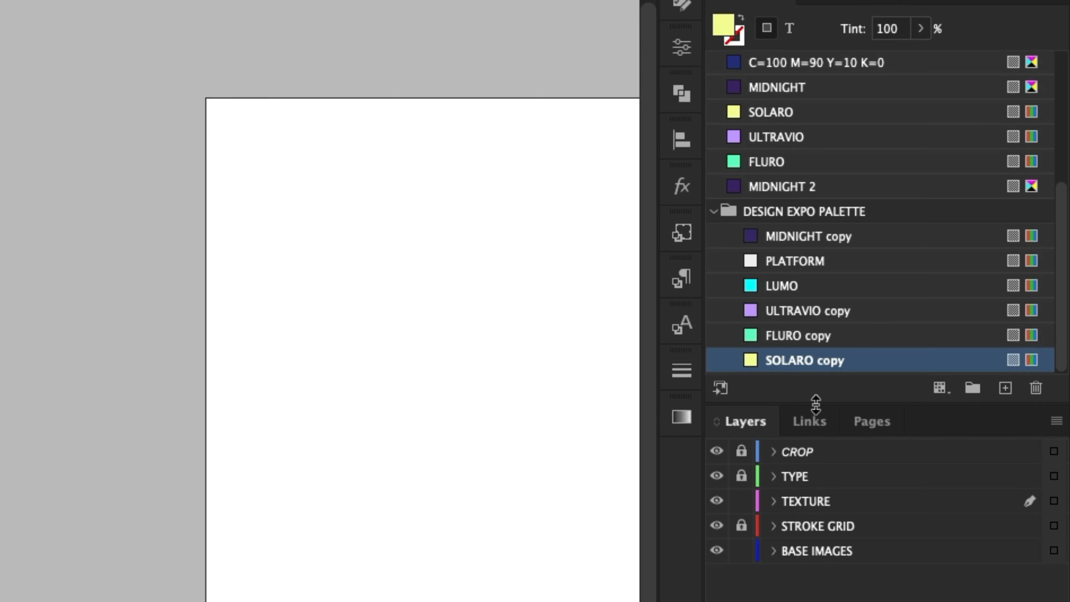
Delete the MIDNIGHT and MIDNIGHT 2 swatches outside the palette group, replacing them with MIDNIGHT copy
drag(976, 216, 975, 240)
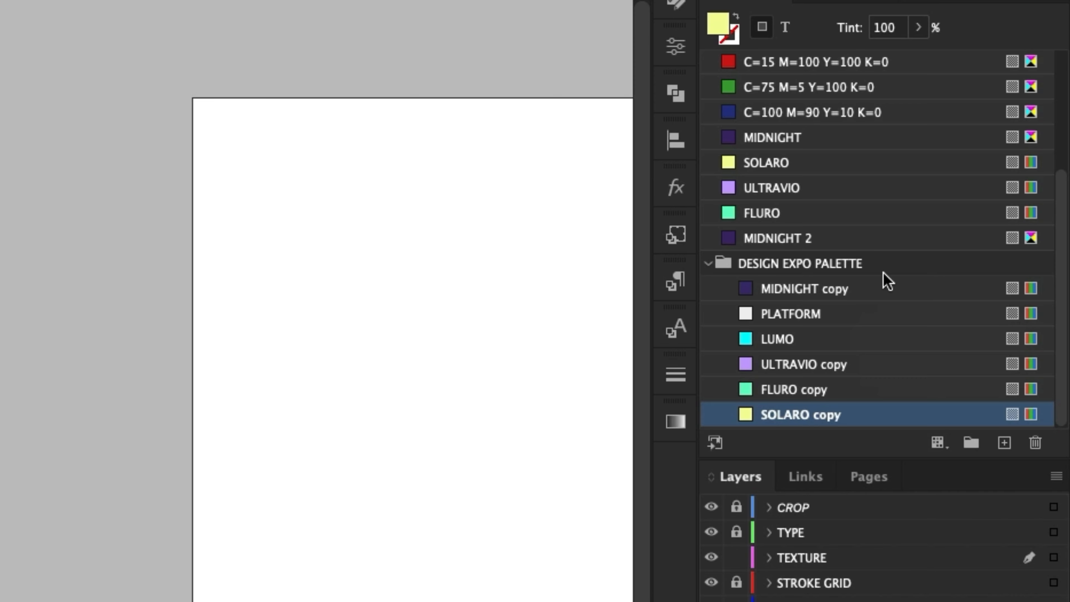
click(822, 139)
super+click(832, 240)
right_click(838, 240)
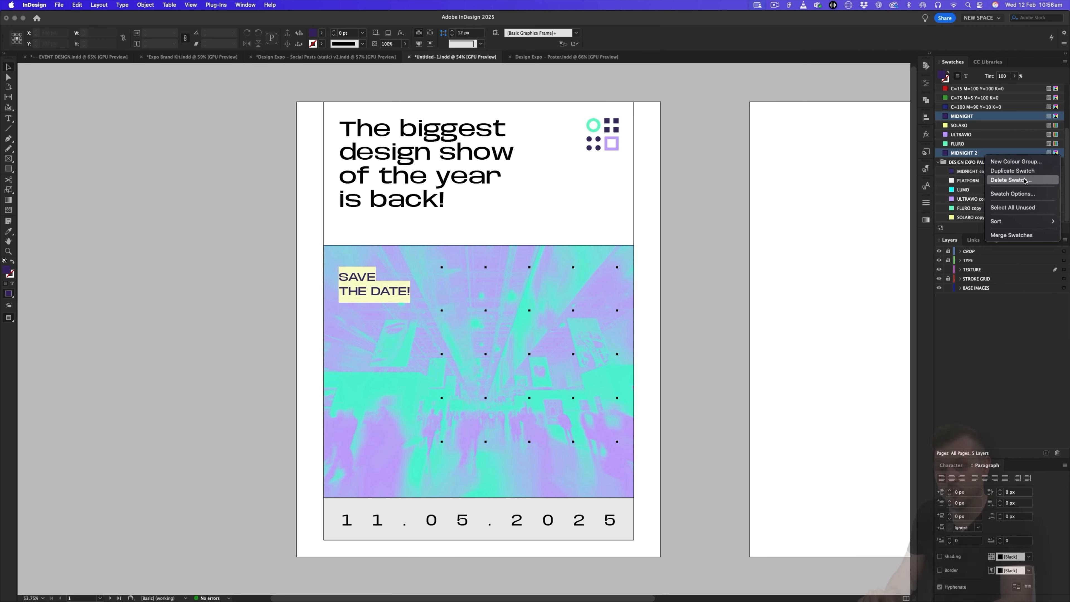
click(1024, 180)
key(Return)
key(Return)
key(Return)
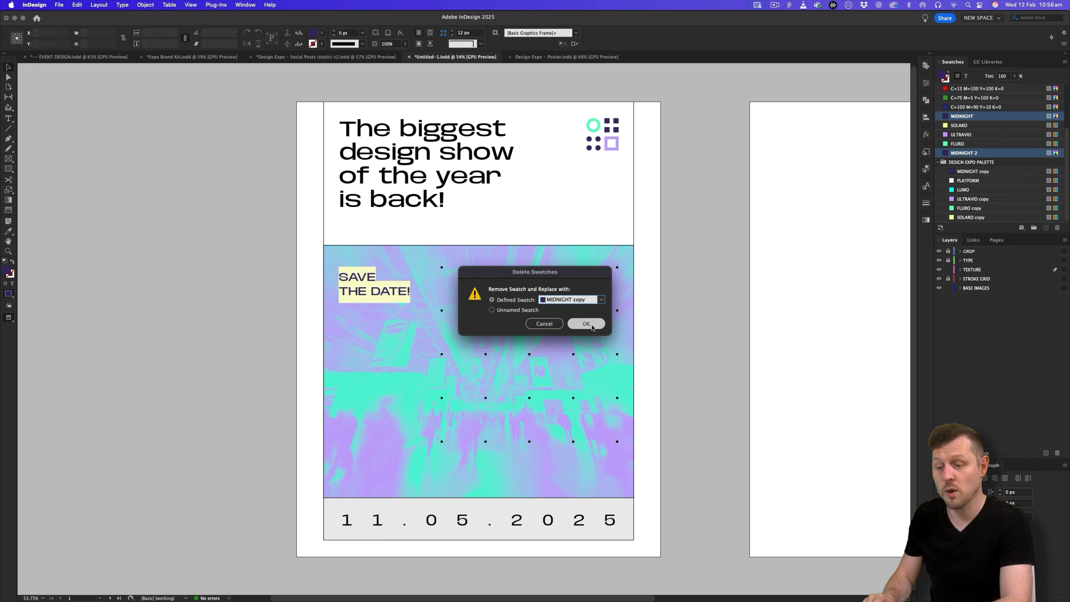
Delete the duplicate SOLARO, ULTRAVIO and FLURO swatches outside the DESIGN EXPO PALETTE group, substituting a palette swatch where a replacement is requested
right_click(978, 145)
click(1007, 208)
click(571, 299)
click(578, 440)
click(591, 323)
right_click(971, 155)
click(1007, 218)
Rename the palette group's MIDNIGHT copy, SOLARO copy and FLURO copy swatches as MIDNIGHT, SOLARO and FLURO
double_click(974, 172)
click(616, 239)
double_click(970, 218)
click(615, 239)
double_click(969, 208)
click(615, 239)
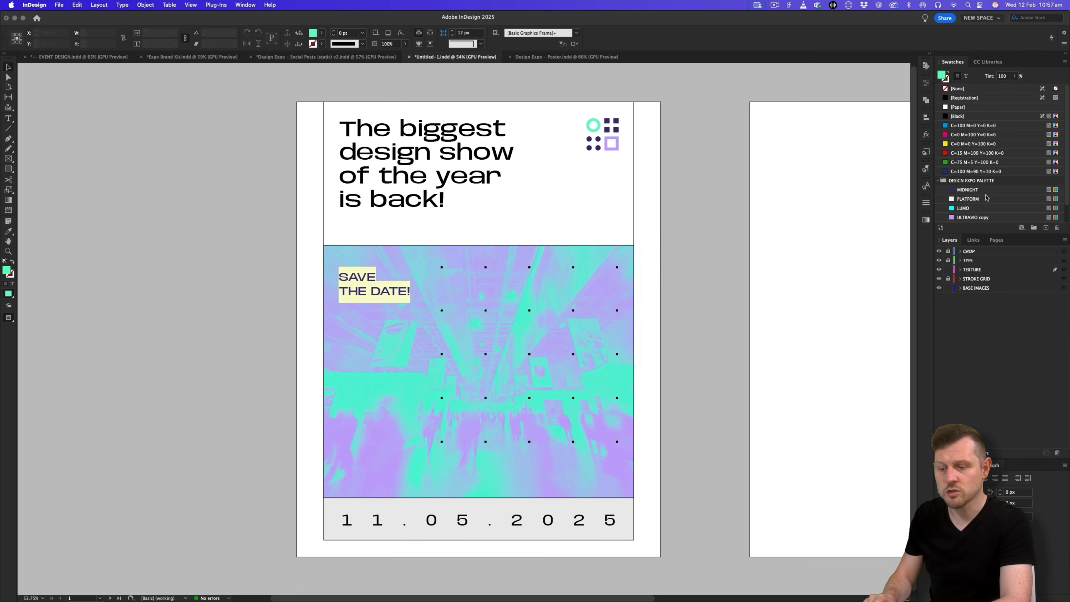
Rename the palette group's ULTRAVIO copy swatch as ULTRAVIO
double_click(973, 199)
key(Right)
key(BackSpace)
key(BackSpace)
key(BackSpace)
key(BackSpace)
key(BackSpace)
click(615, 239)
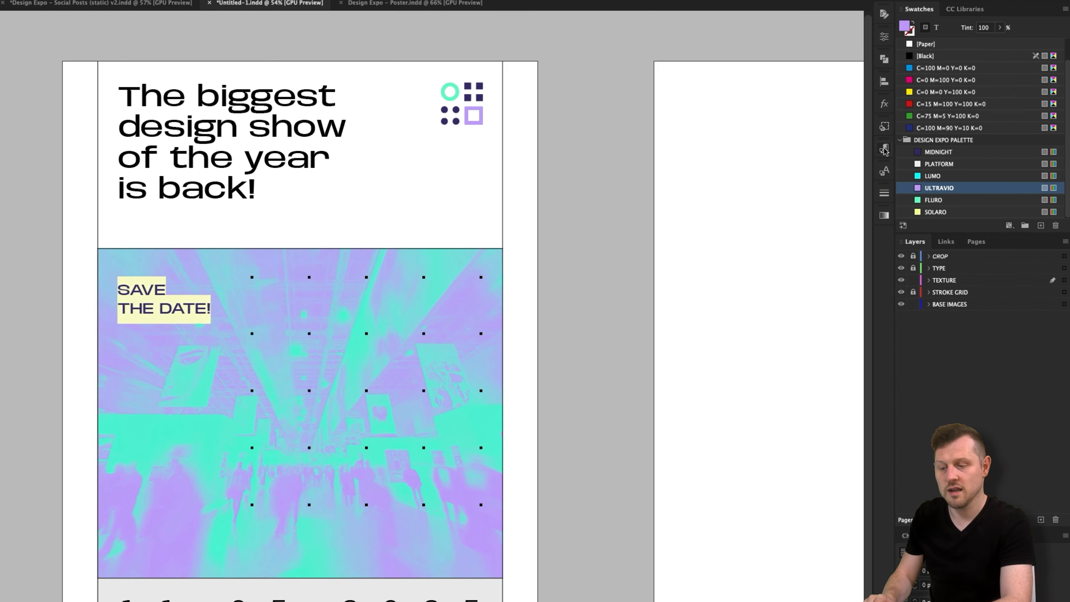
Set the Header paragraph style's character colour to MIDNIGHT from the DESIGN EXPO PALETTE group
click(884, 150)
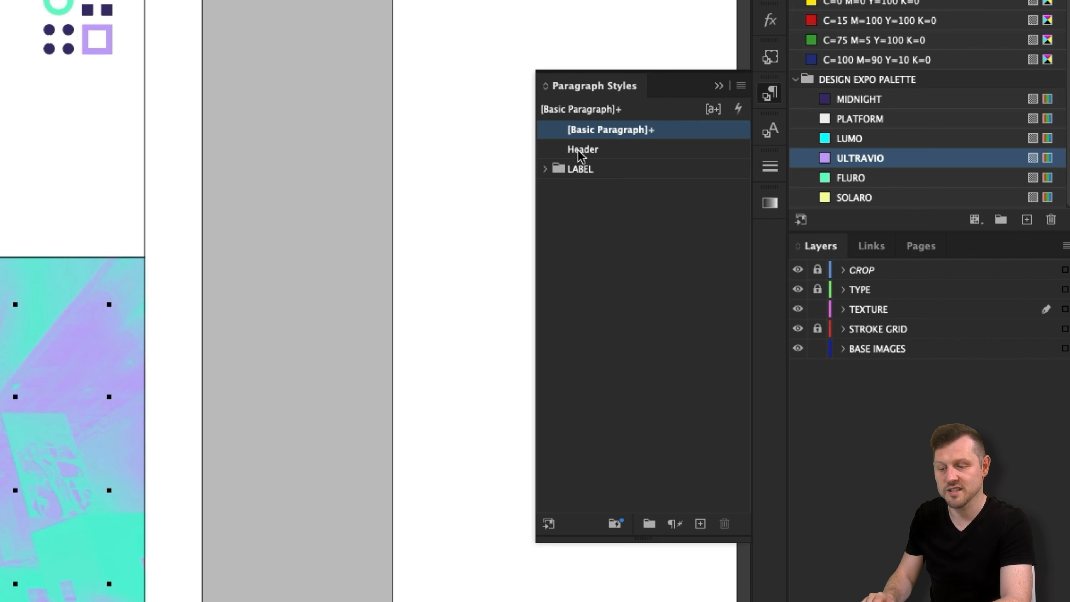
double_click(583, 151)
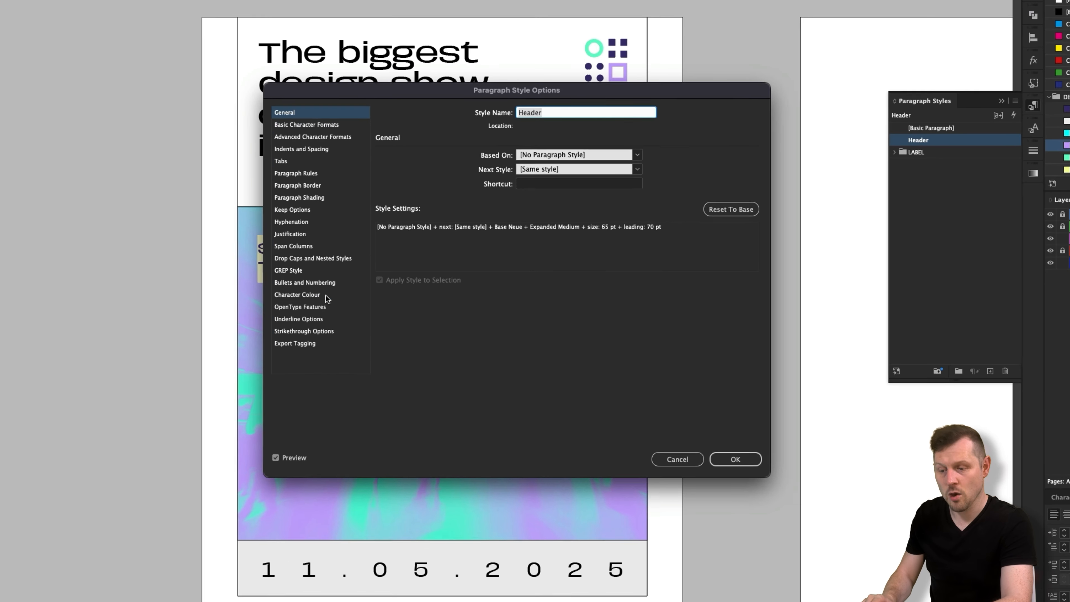
click(369, 311)
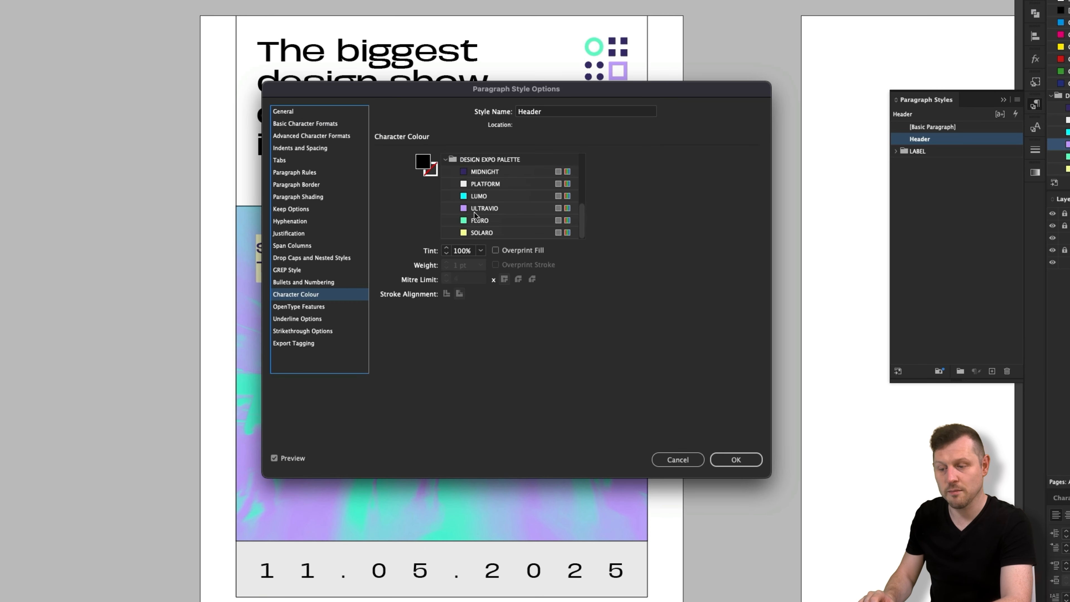
click(483, 173)
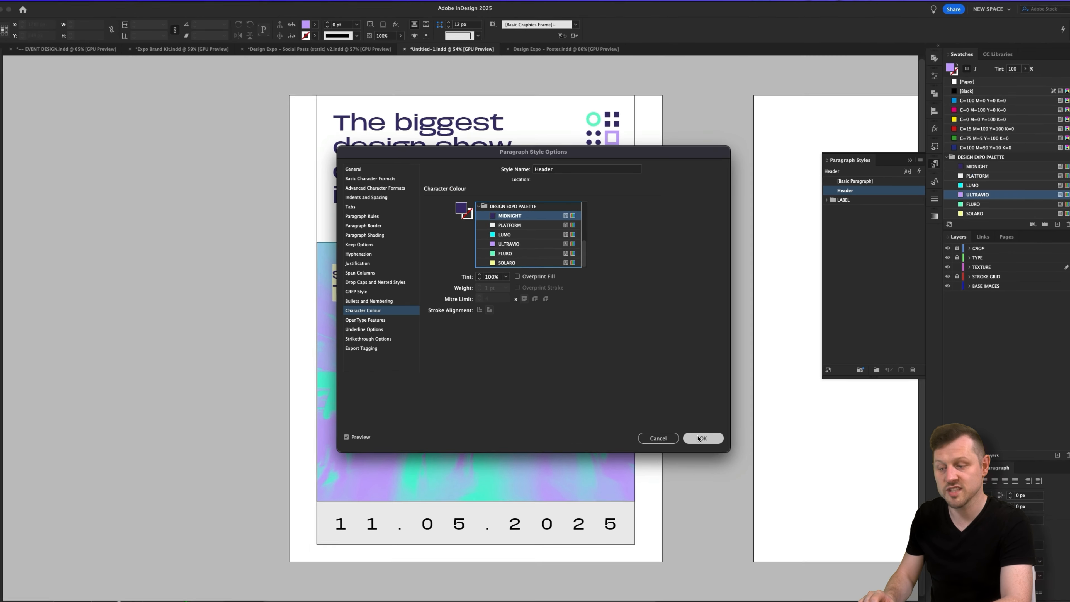
click(736, 460)
key(w)
key(w)
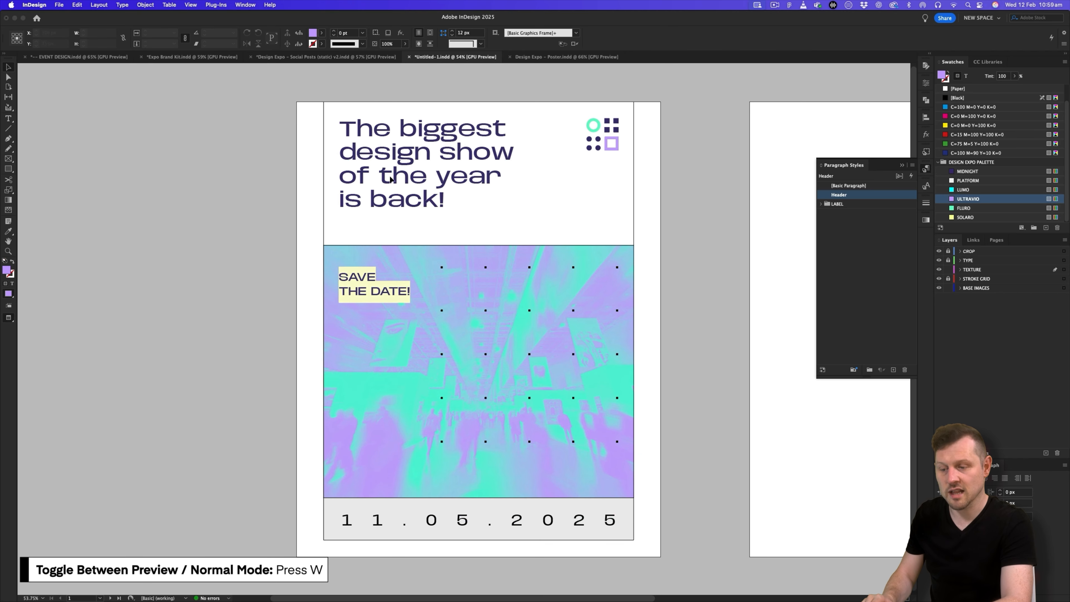
Set the stroke colour of the Base Stroke object style to ULTRAVIO
click(926, 152)
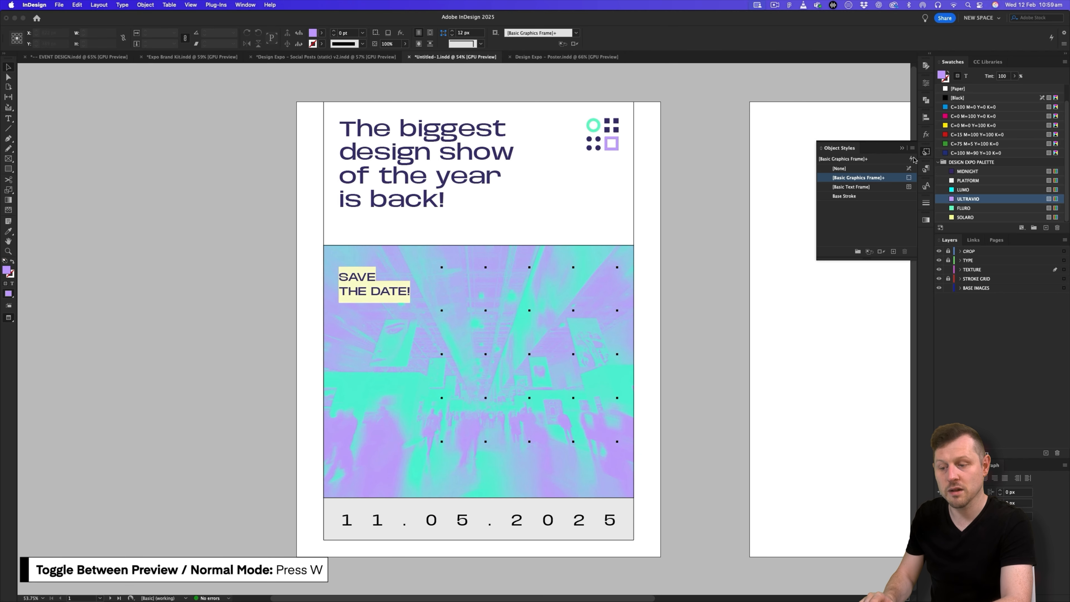
double_click(874, 196)
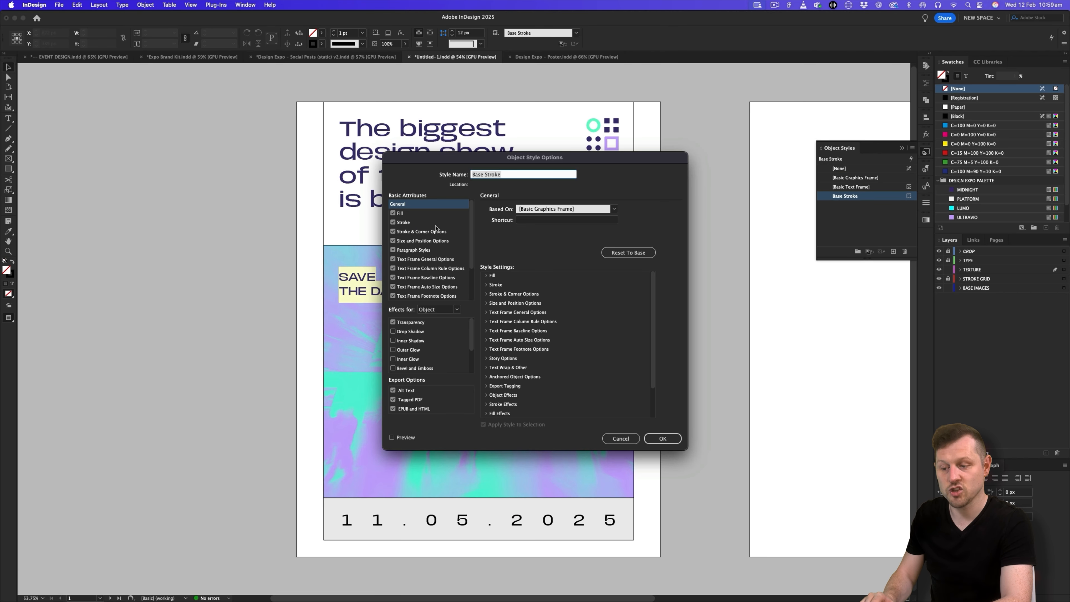
click(429, 221)
scroll(568, 231, down, 5)
click(564, 246)
click(662, 438)
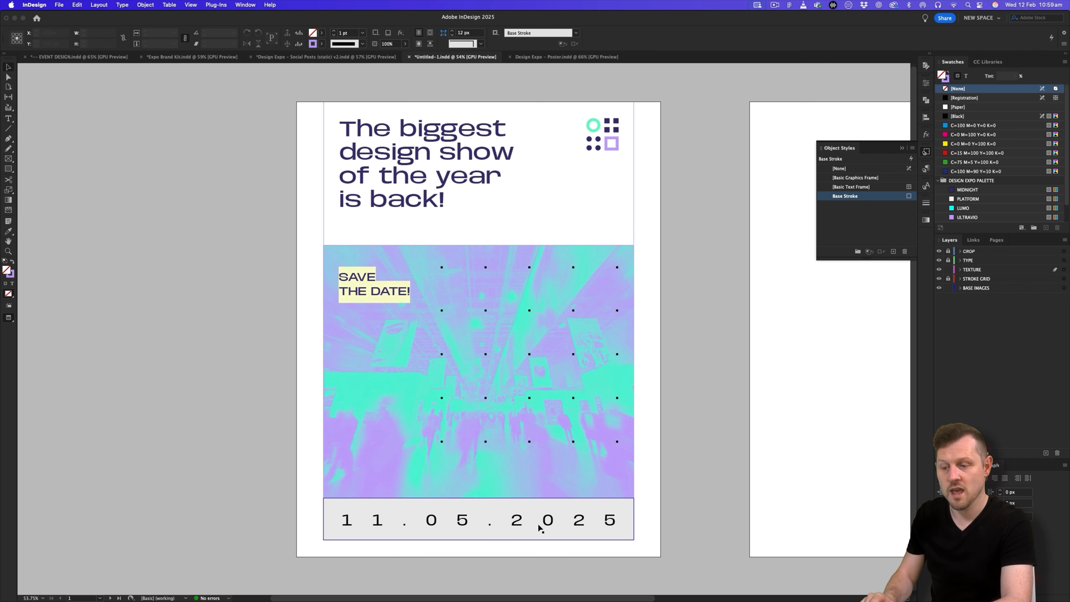
Recolour the whole 11.05.2025 date text with the MIDNIGHT swatch
key(super+a)
triple_click(556, 517)
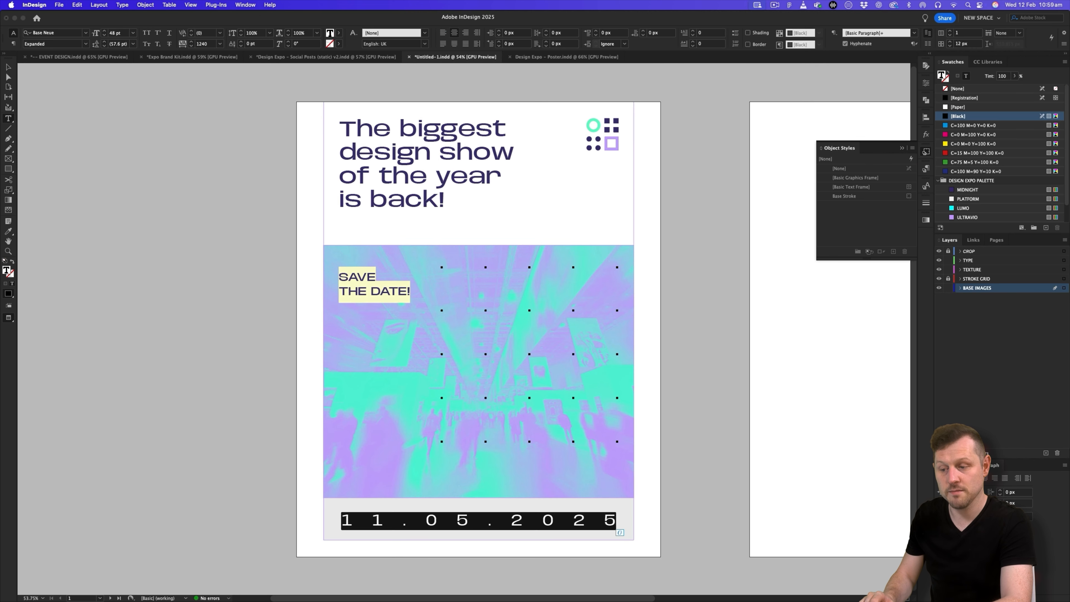
click(967, 190)
key(Escape)
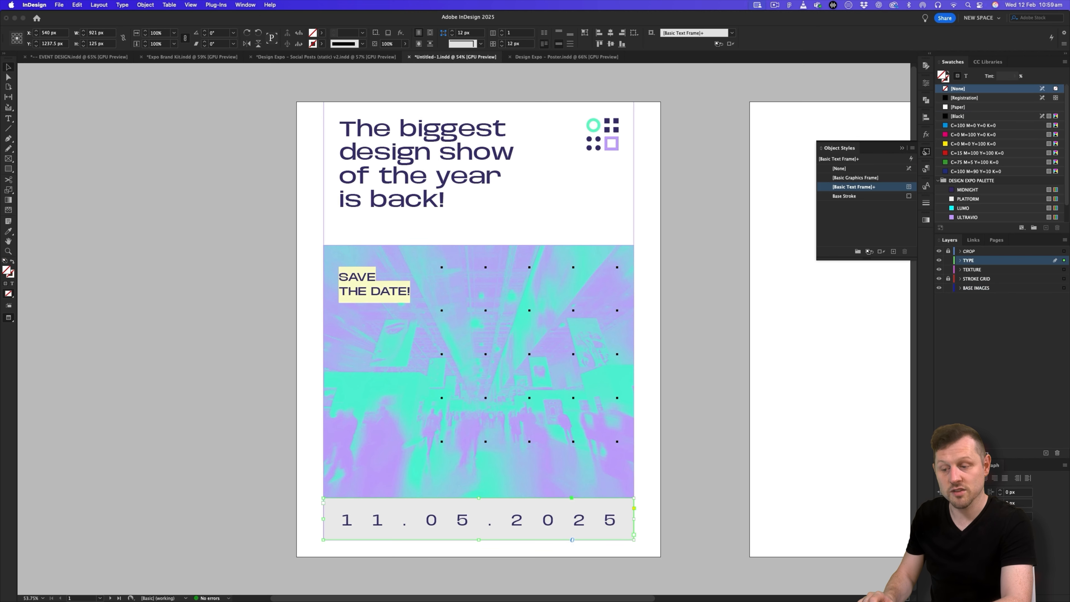
Lock the TYPE layer and fill the frame behind the date with SOLARO at 100% tint
scroll(796, 402, up, 1)
click(950, 262)
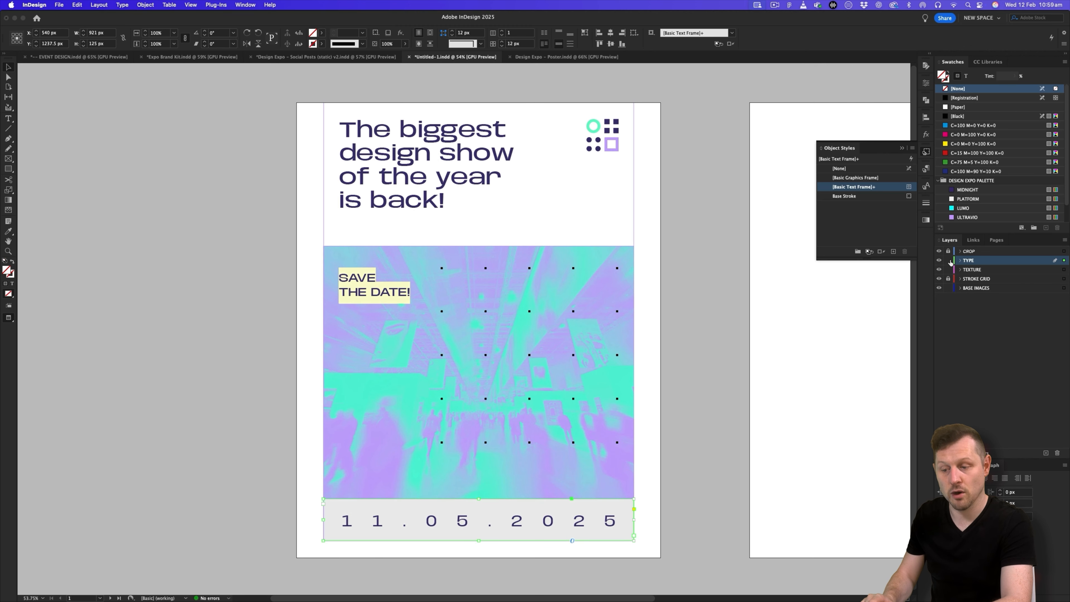
click(618, 507)
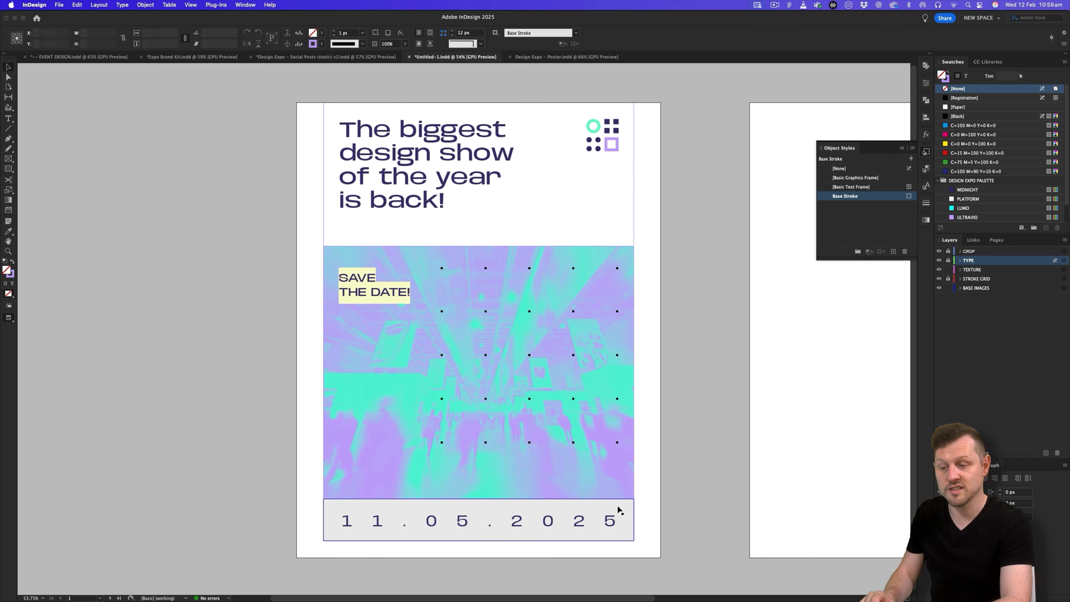
scroll(1016, 190, down, 1)
click(977, 218)
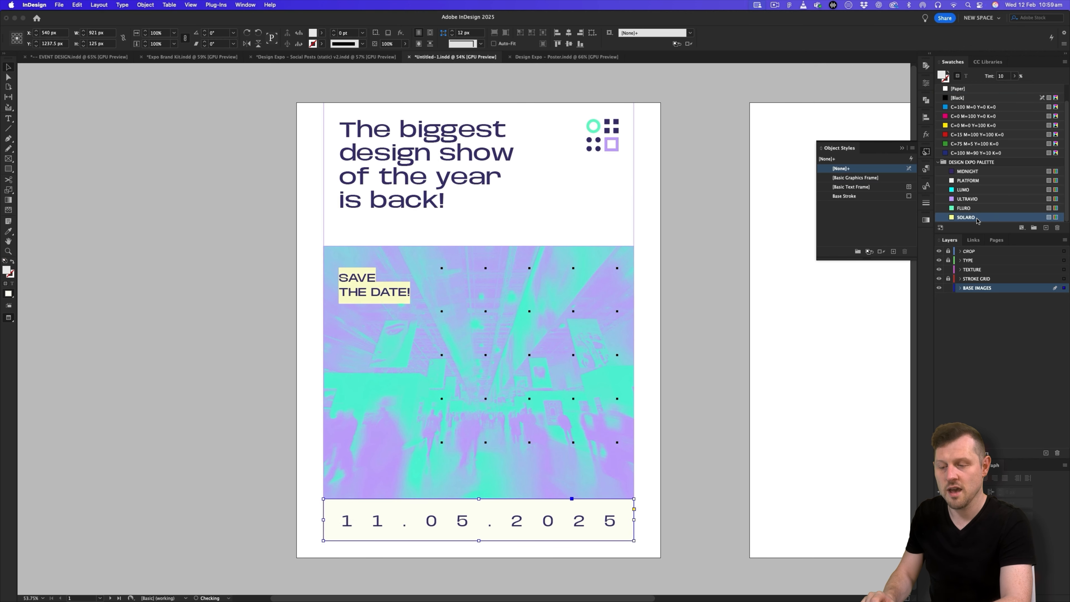
key(Return)
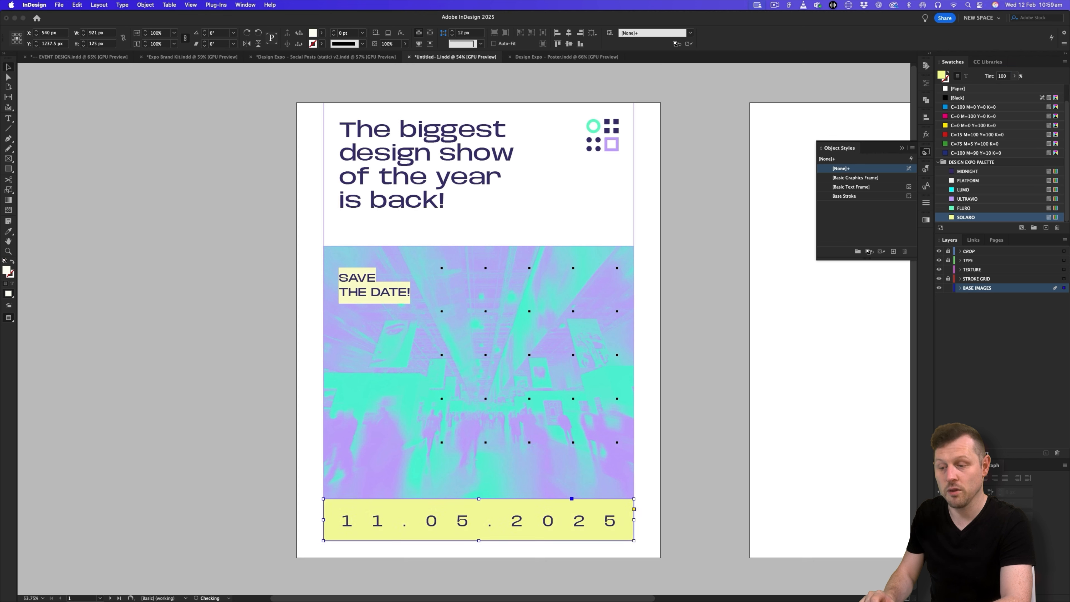
Apply the MIDNIGHT swatch to the dot texture over the photo, deselect it and collapse the object styles
click(699, 192)
click(573, 270)
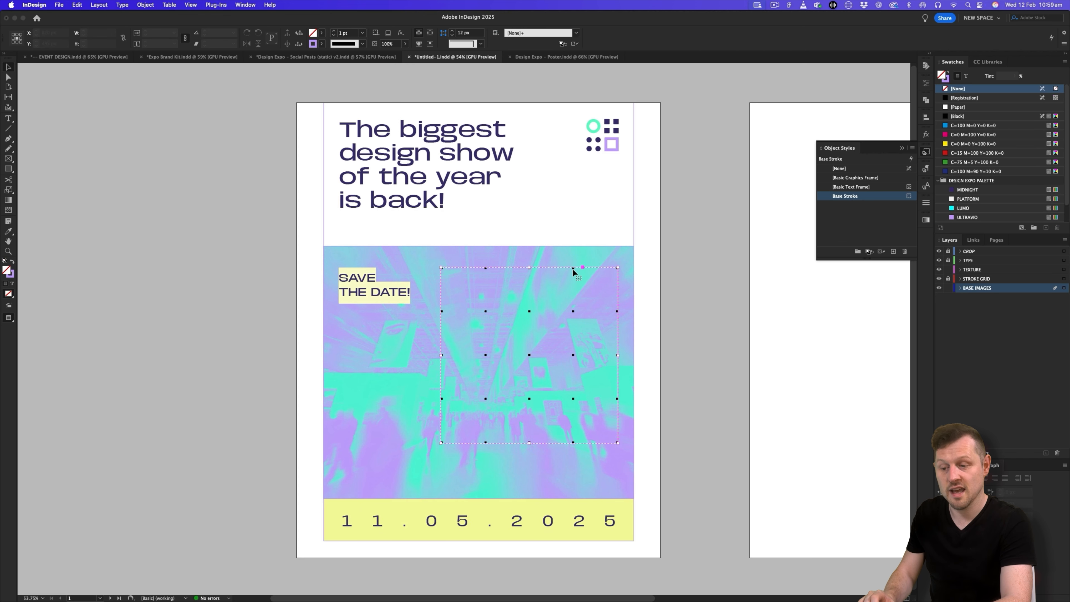
click(970, 190)
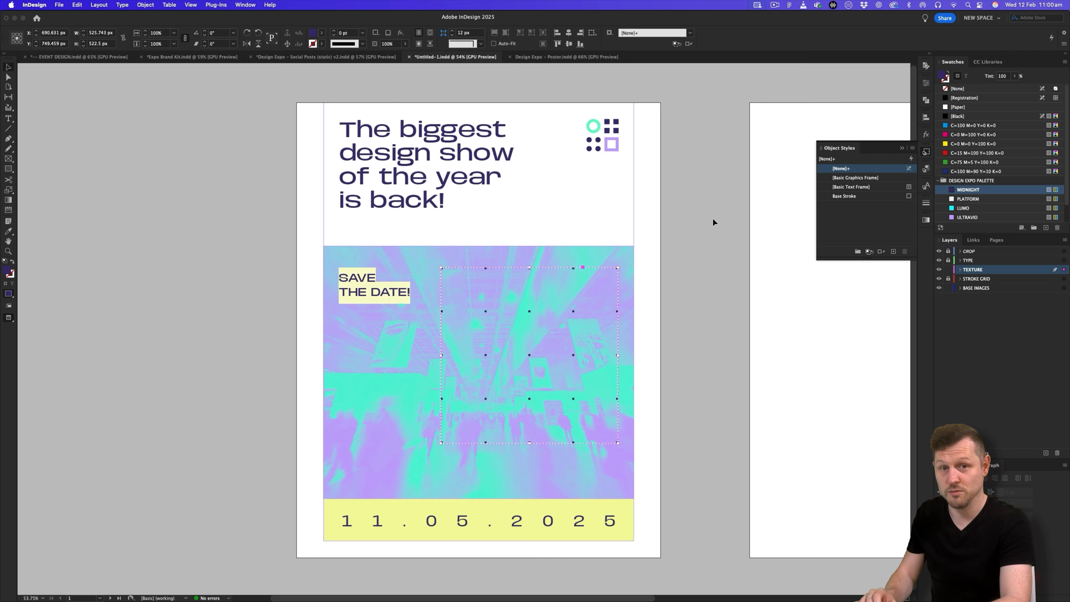
click(713, 223)
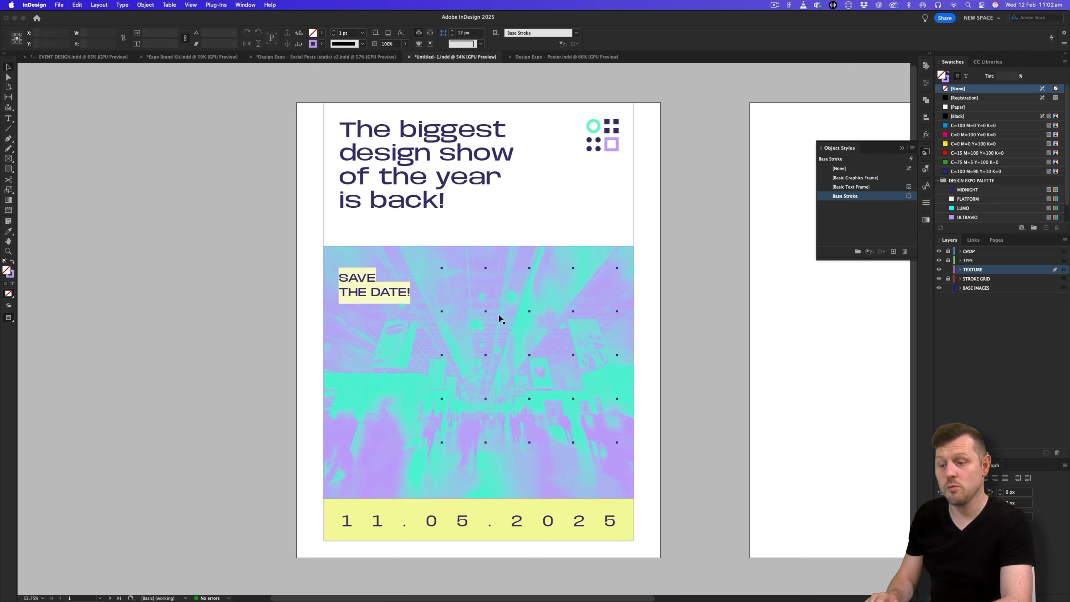
click(902, 148)
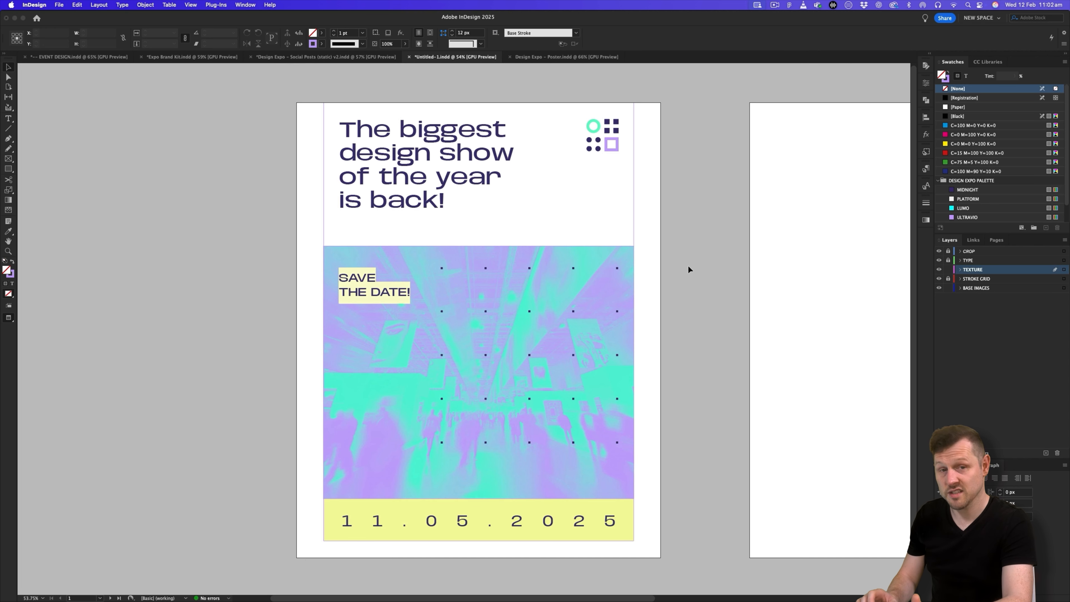
Save the document and check the two-page spread with its guides and frame edges shown, ending in preview mode
key(super+s)
key(z)
drag(645, 263, 494, 280)
key(v)
key(w)
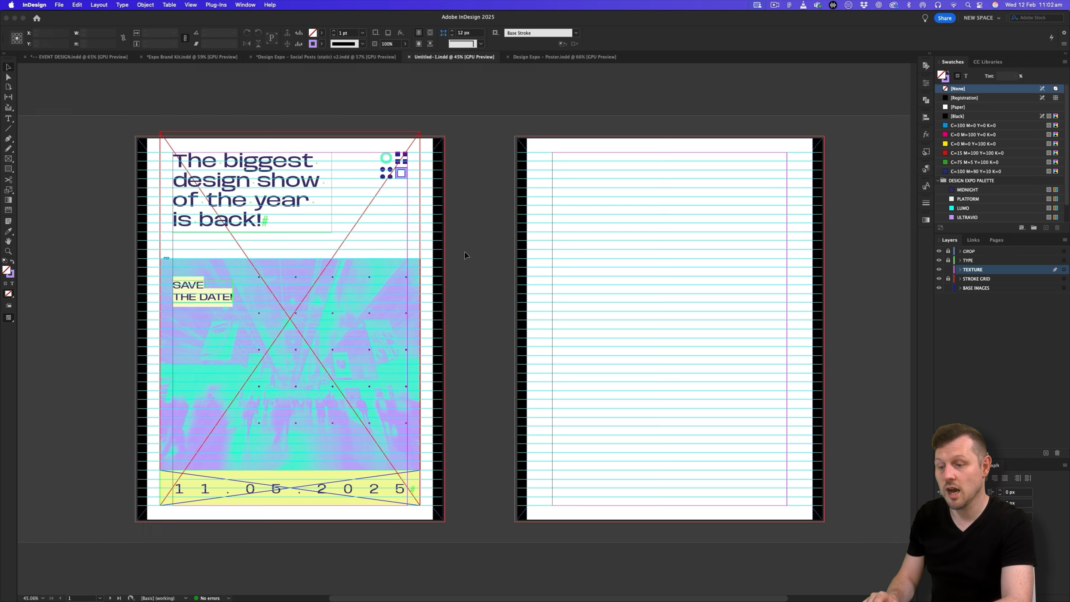
key(w)
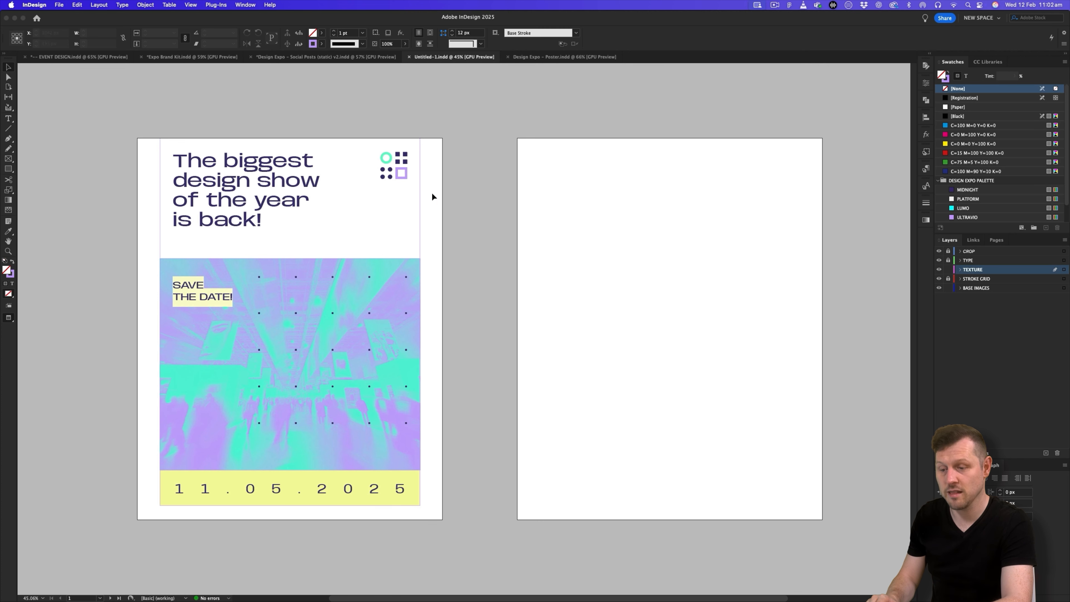
Look over the finished post layouts in the Design Expo – Social Posts (static) v2 document and return to Untitled-1
click(372, 58)
drag(669, 182, 411, 239)
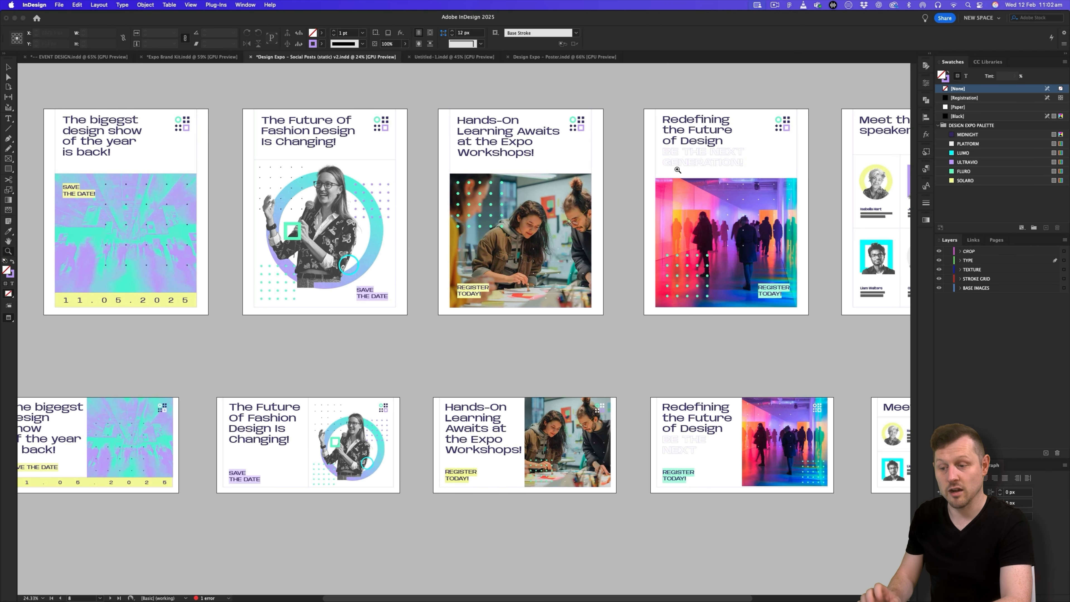
drag(678, 170, 519, 187)
drag(221, 181, 434, 192)
click(461, 59)
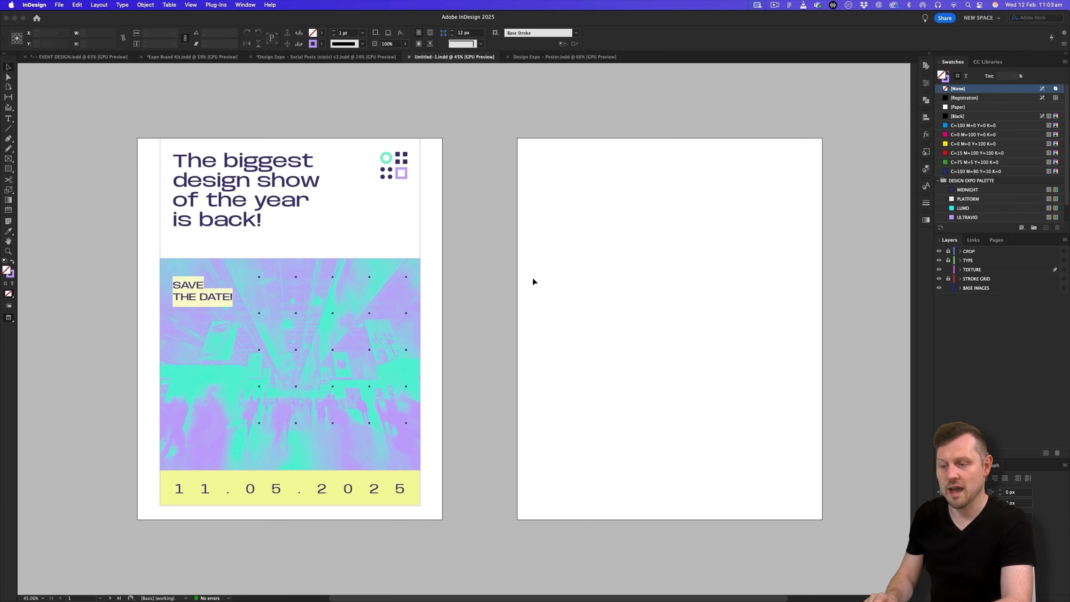
Hide the TYPE, TEXTURE and BASE IMAGES layers to isolate page 1's stroke lines and unlock the STROKE GRID layer
click(996, 240)
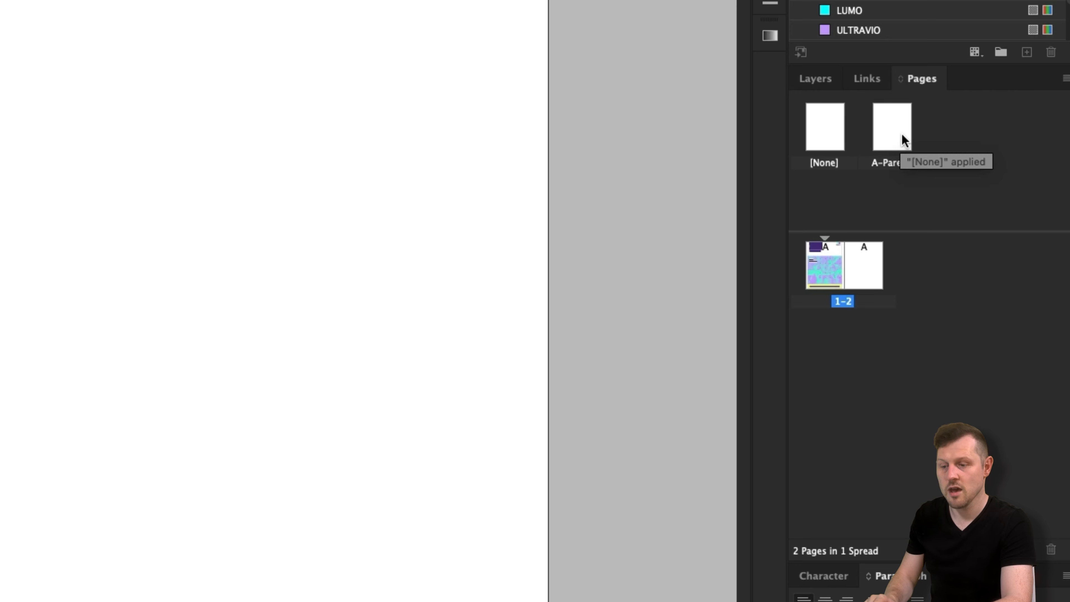
drag(904, 139, 843, 280)
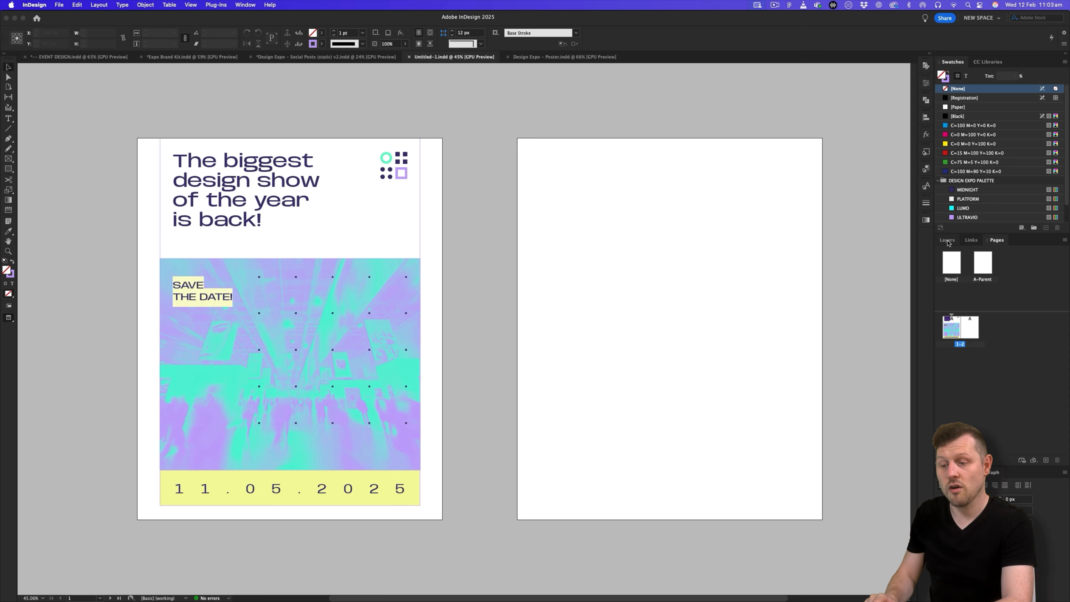
click(948, 241)
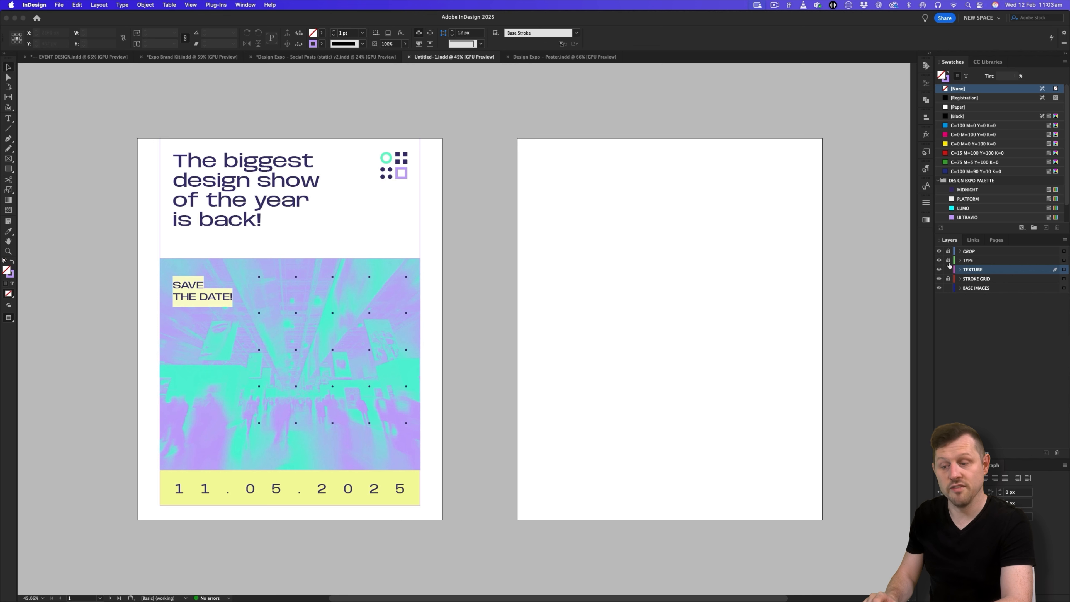
click(939, 251)
click(939, 260)
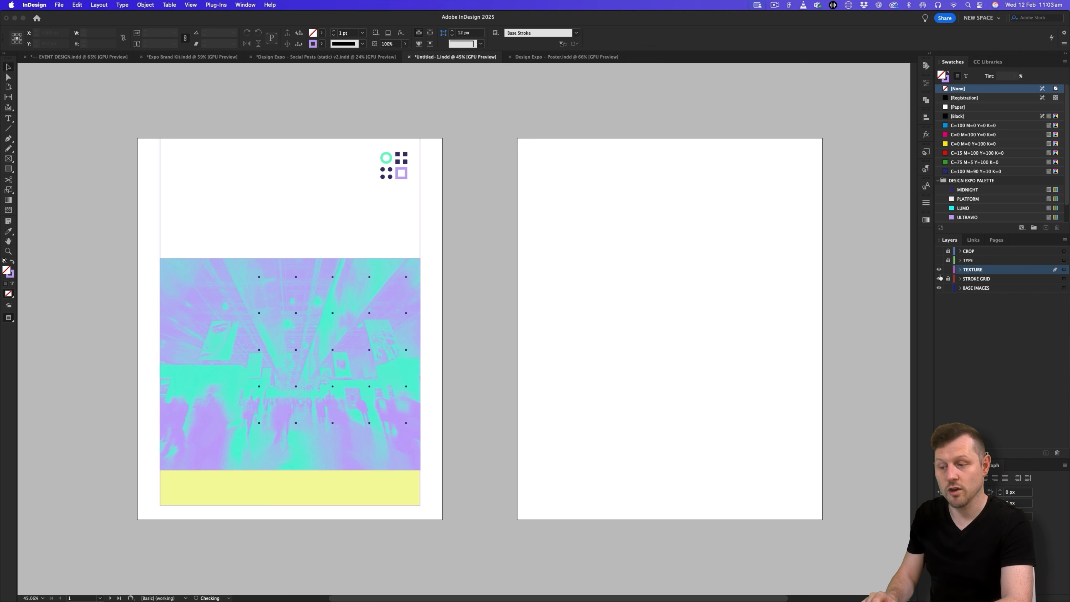
click(939, 251)
click(939, 270)
click(939, 288)
click(396, 291)
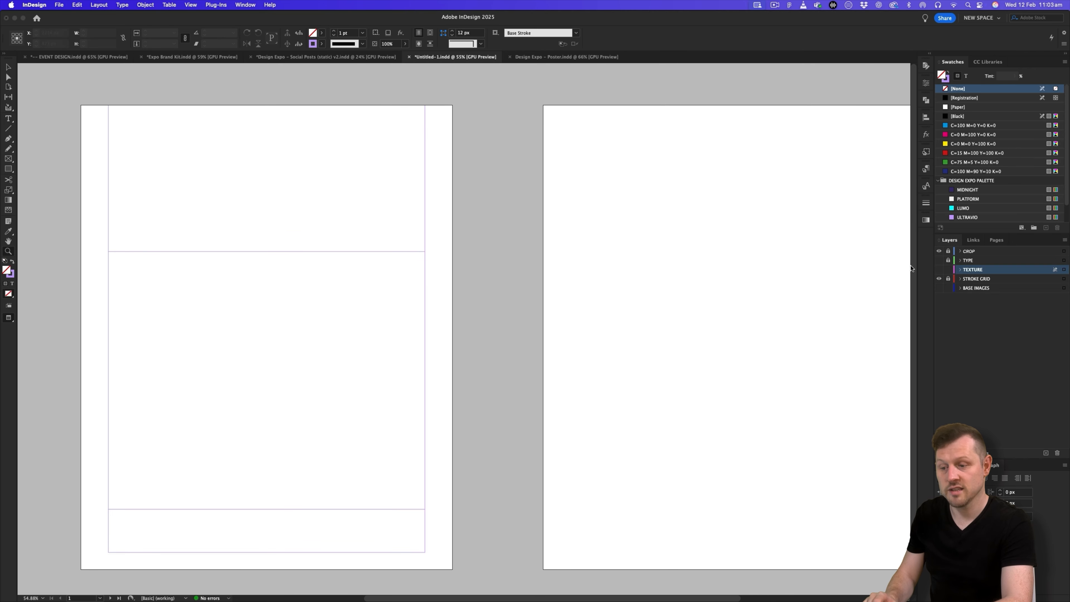
scroll(621, 284, left, 5)
key(v)
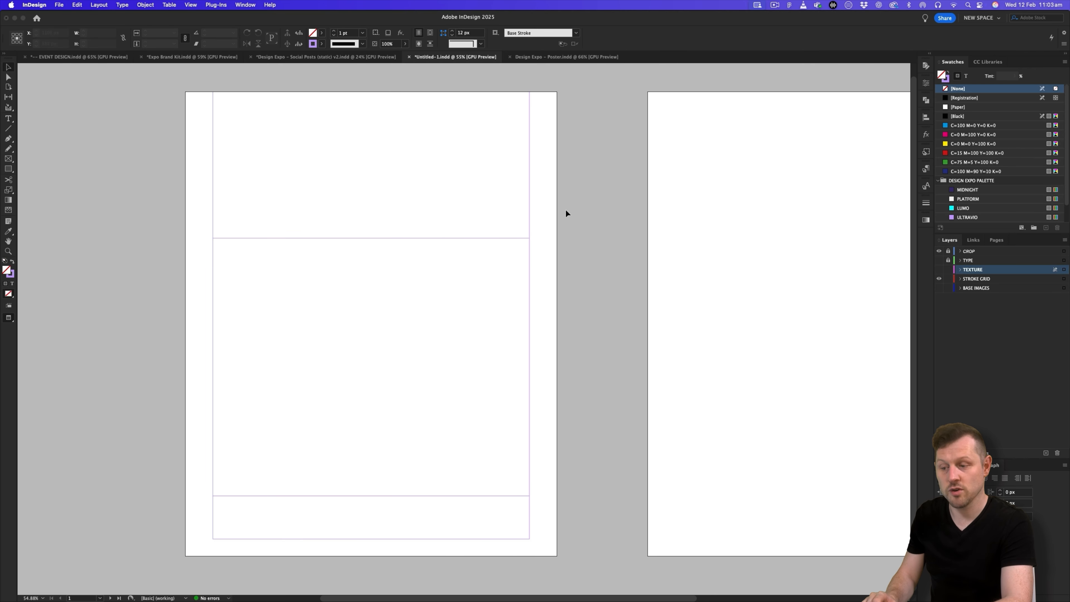
Cut the outer stroke frame and upper divider line from page 1 and paste them onto the A-Parent page
drag(491, 199, 490, 199)
shift+click(470, 238)
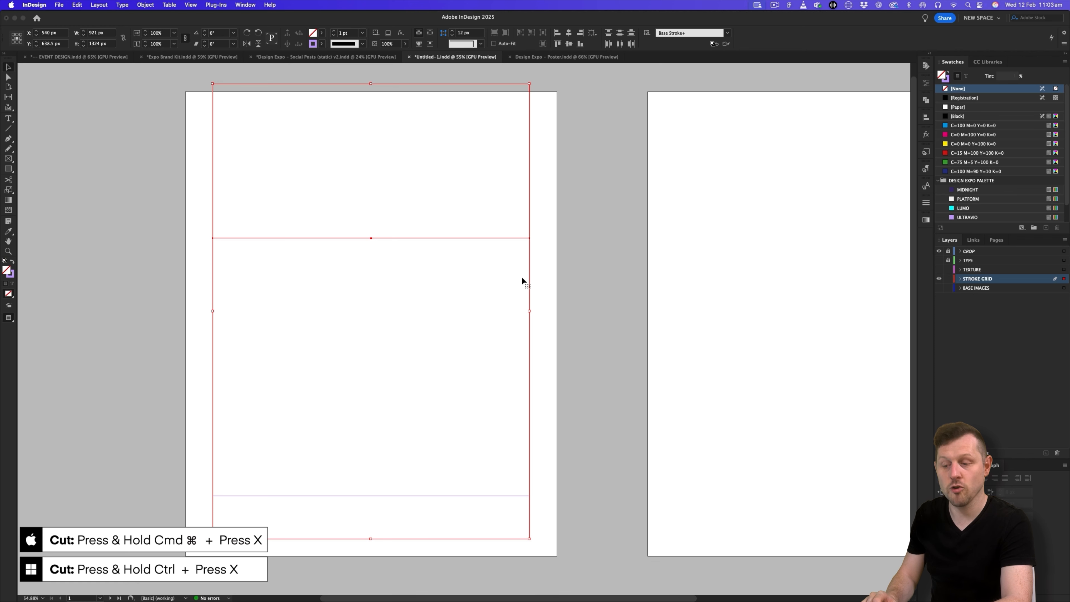
key(super+x)
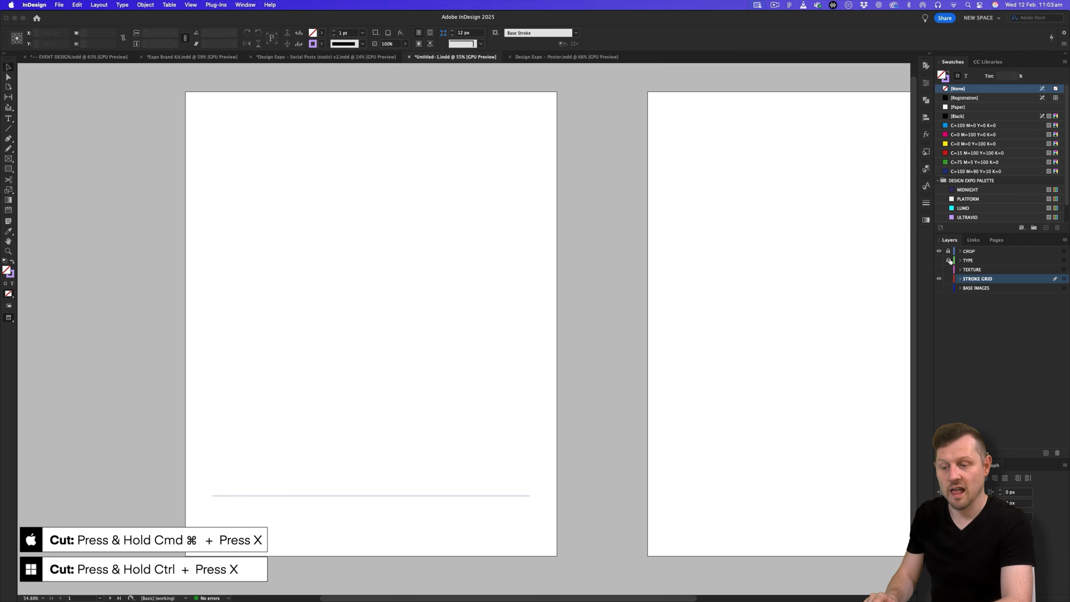
click(997, 242)
double_click(982, 266)
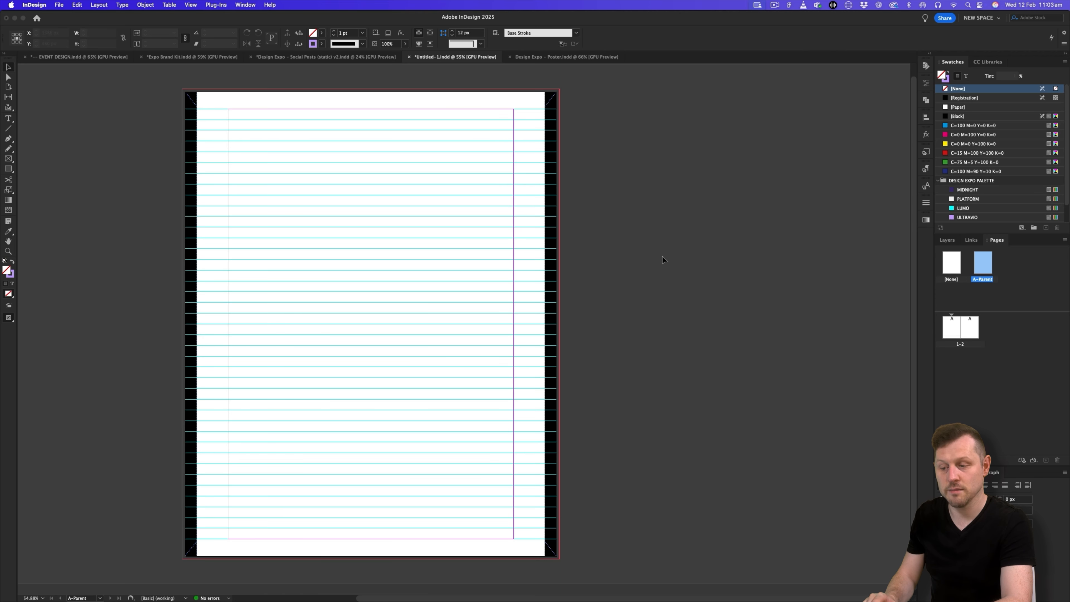
key(super+v)
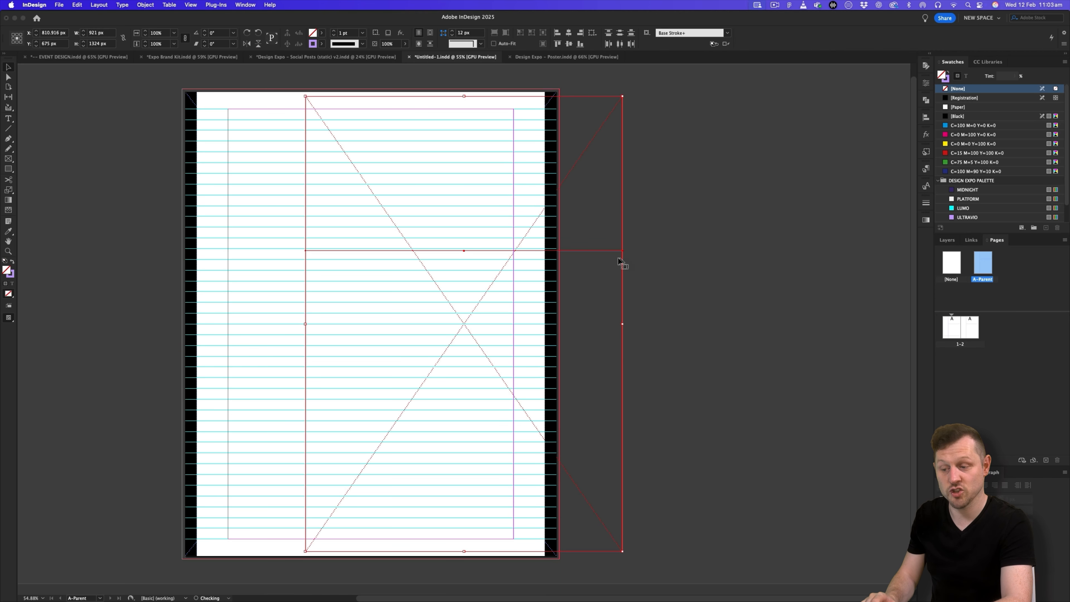
Position the pasted frame and divider on the A-Parent page at about X 540 px, Y 638 px
drag(609, 253, 513, 241)
key(shift+Right)
key(shift+Right)
key(Left)
key(Left)
key(Left)
key(Left)
key(Left)
key(Left)
key(Left)
key(Left)
key(Left)
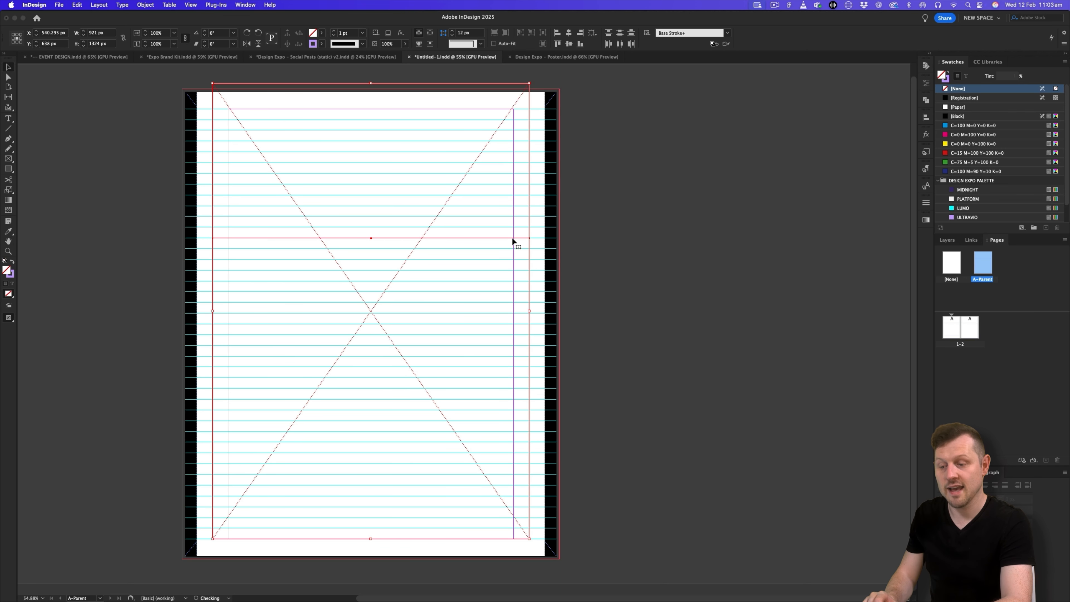
Return to the page 1–2 spread and view the parent page's stroke grid on both pages
double_click(951, 329)
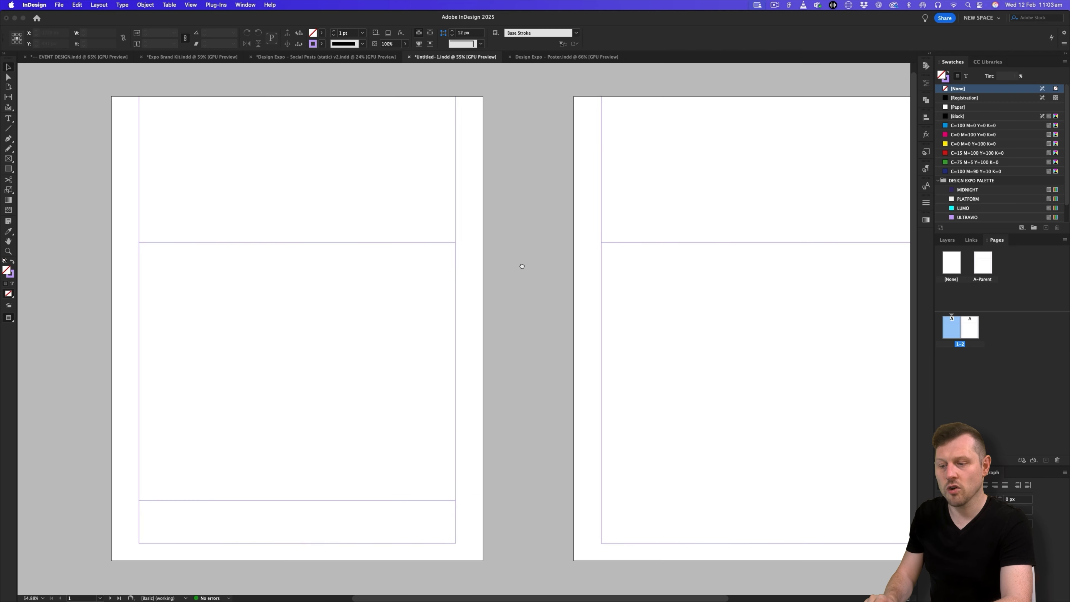
drag(522, 266, 453, 258)
key(z)
drag(518, 239, 507, 249)
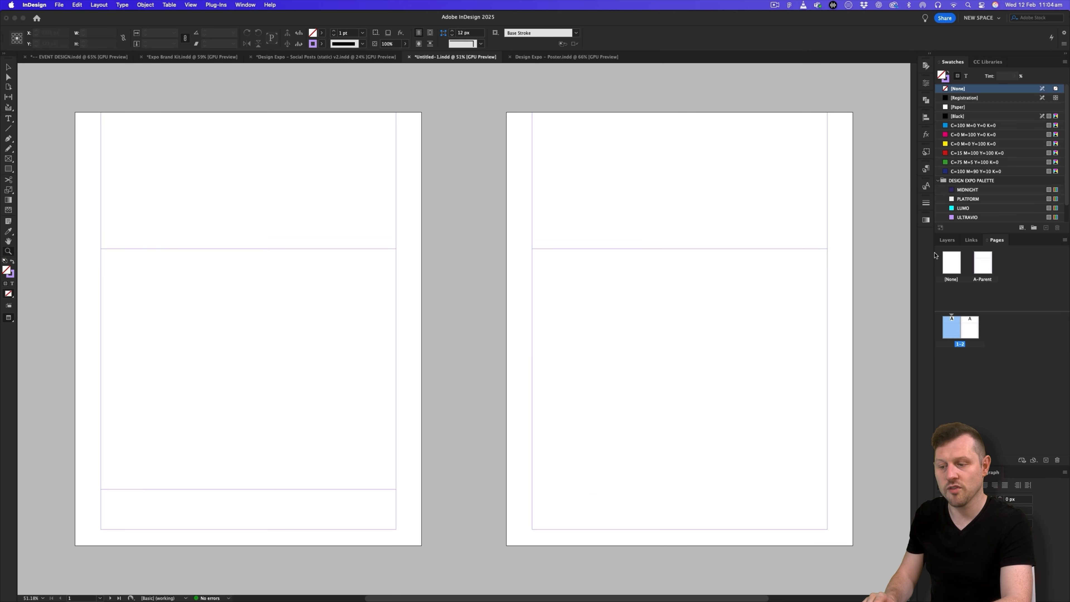
Hide the STROKE GRID layer, show and unlock the TYPE layer, and cut page 1's header and SAVE THE DATE! label
click(948, 240)
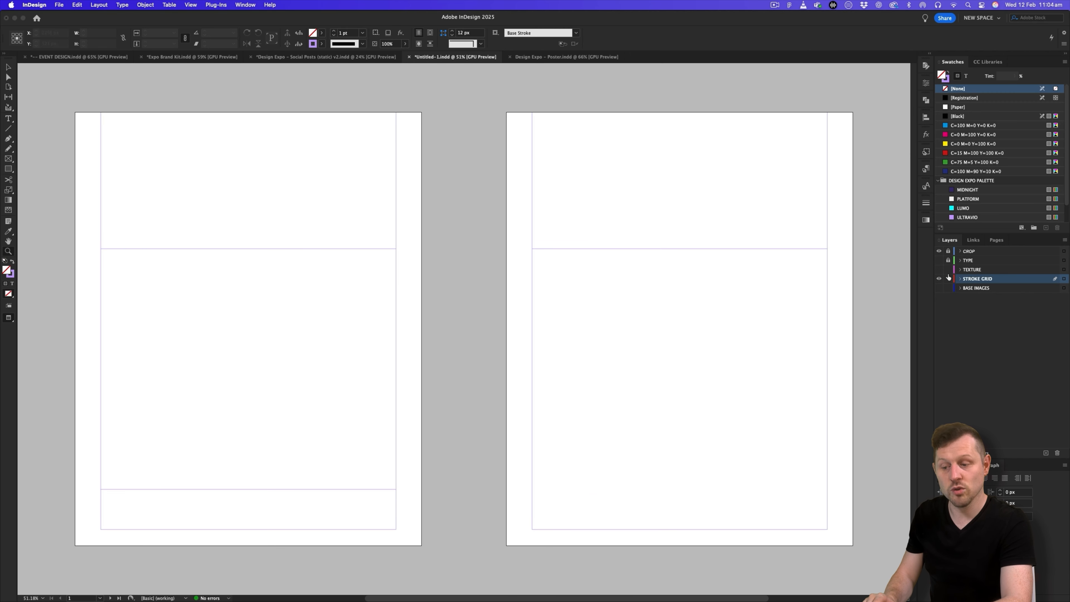
click(939, 279)
click(939, 260)
key(v)
drag(358, 100, 154, 322)
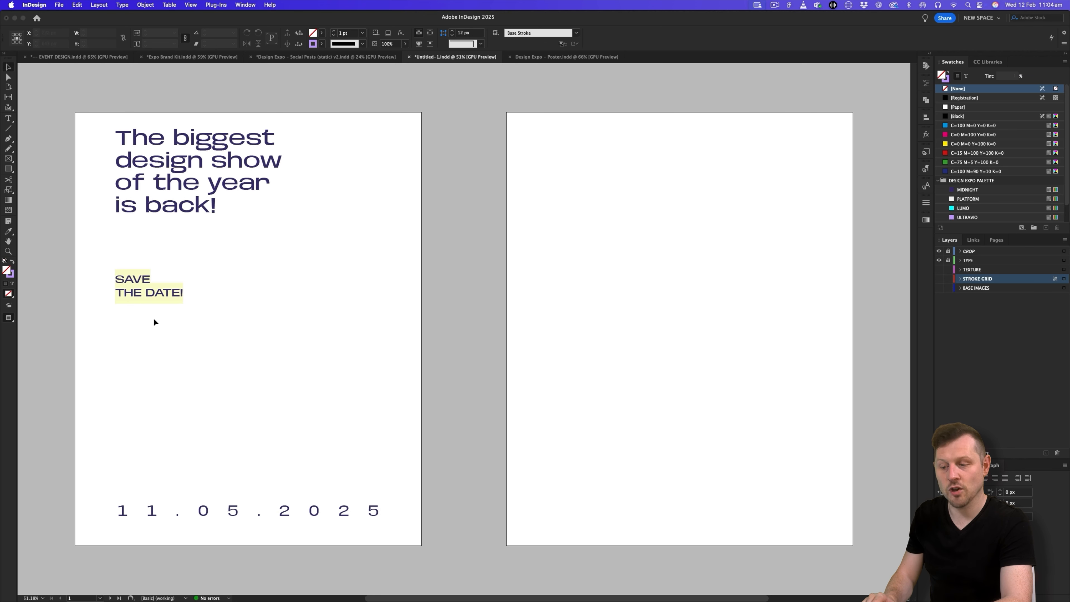
drag(355, 92, 154, 318)
key(super+x)
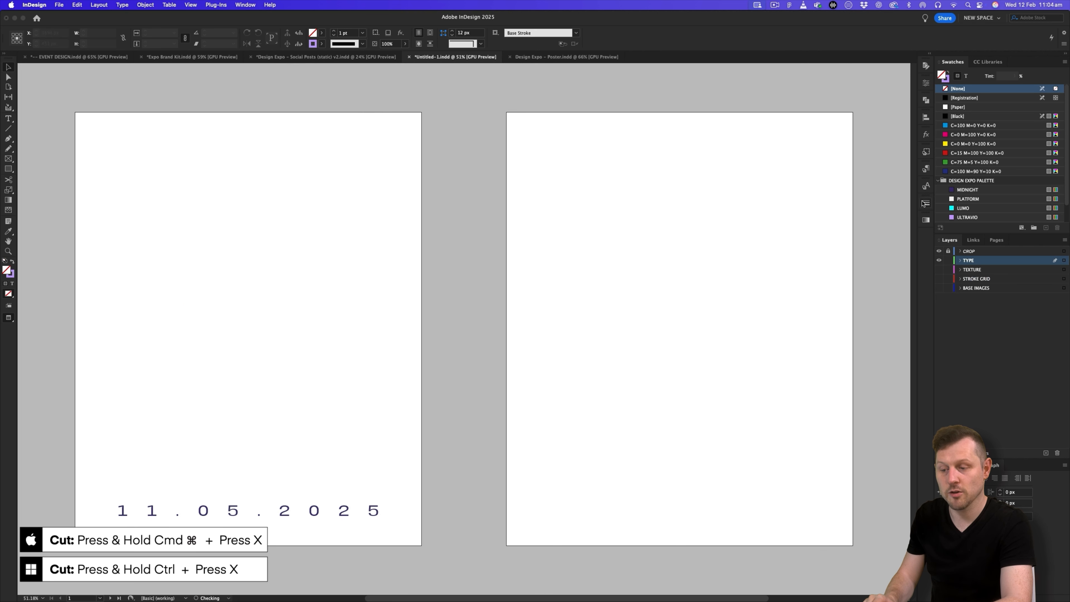
Paste the header and label onto the A-Parent page's TYPE layer and position them at about X 406.5 px, Y 312 px
click(997, 240)
double_click(983, 262)
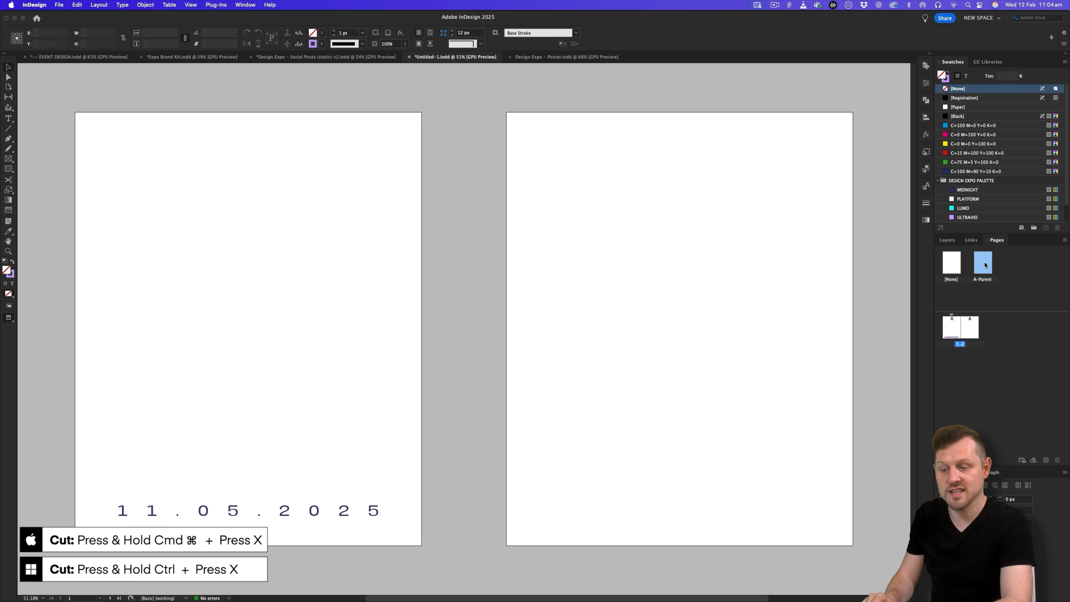
click(944, 240)
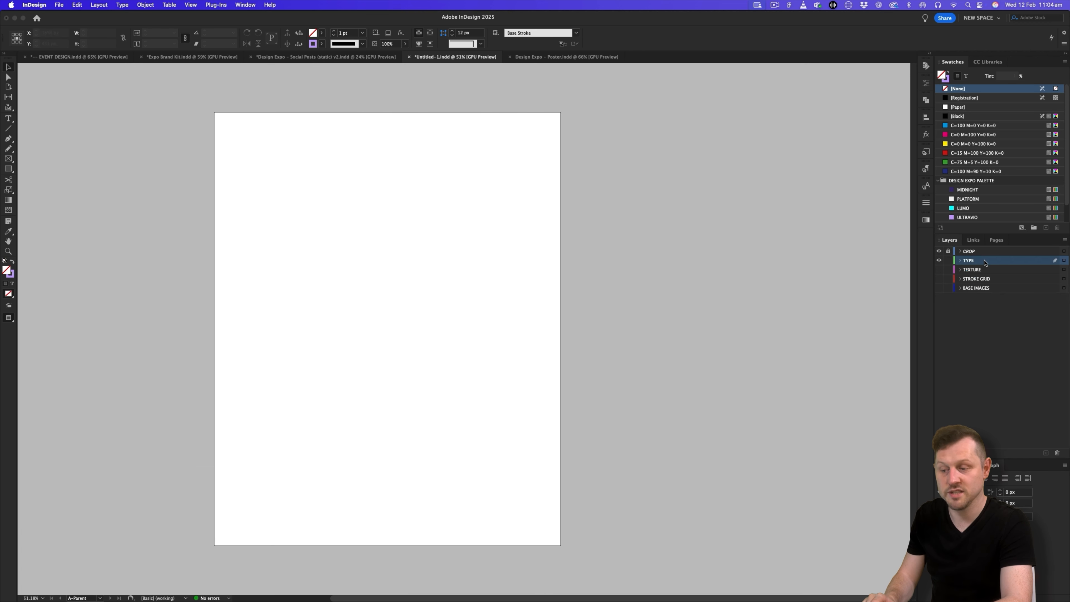
key(super+v)
drag(442, 257, 324, 141)
key(Down)
key(Down)
key(Up)
key(Up)
key(Up)
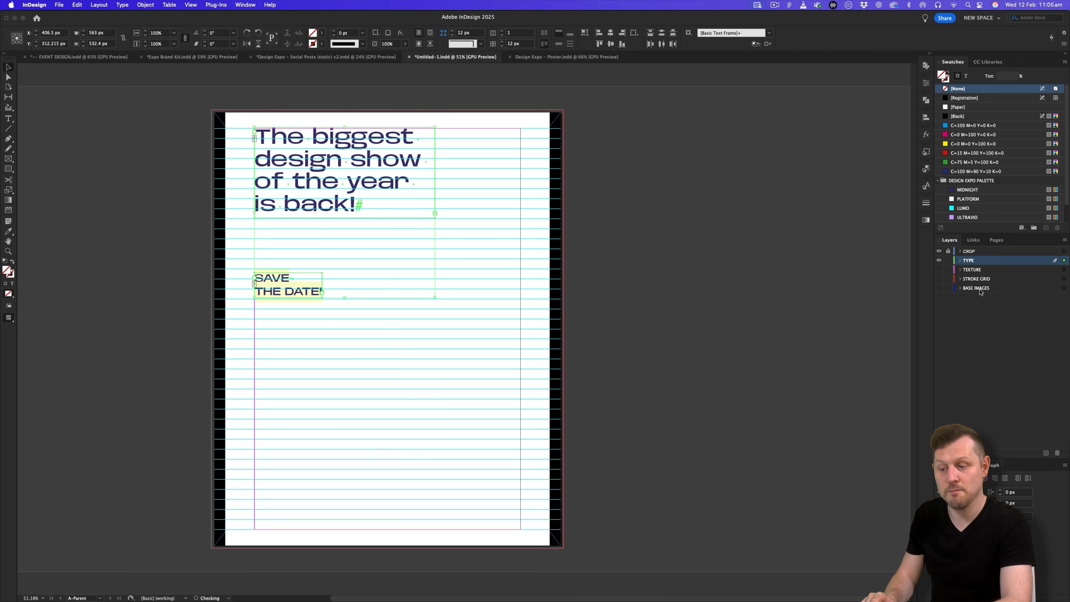
Return to the page 1–2 spread and preview the parent header and label on both pages
click(996, 241)
double_click(952, 328)
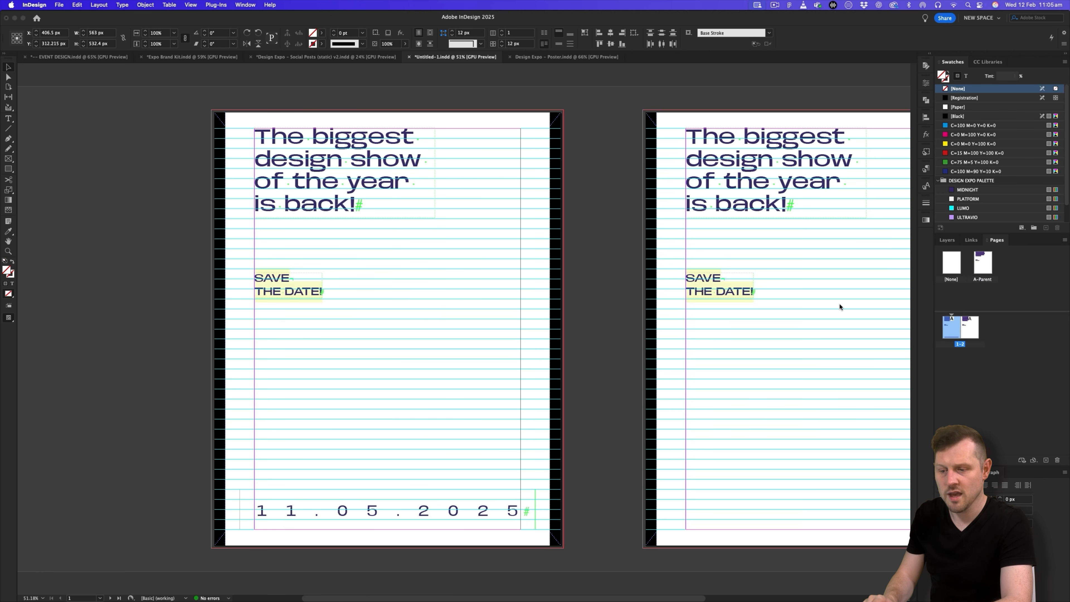
drag(674, 246, 530, 246)
key(w)
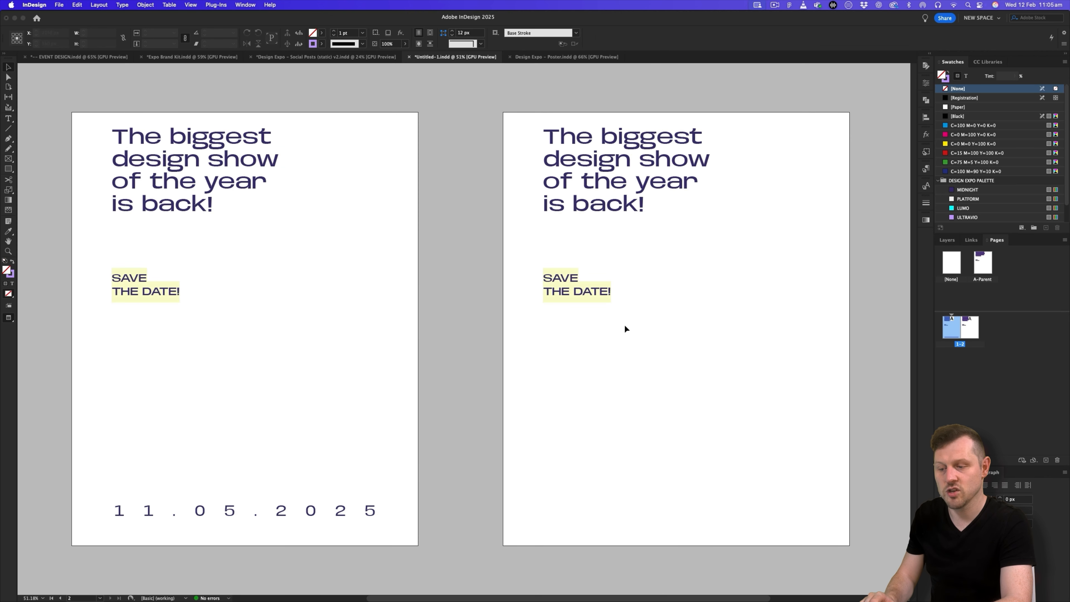
Hide the TYPE layer, show the BASE IMAGES layer, and cut the four-shape logo from page 1
click(949, 240)
click(938, 260)
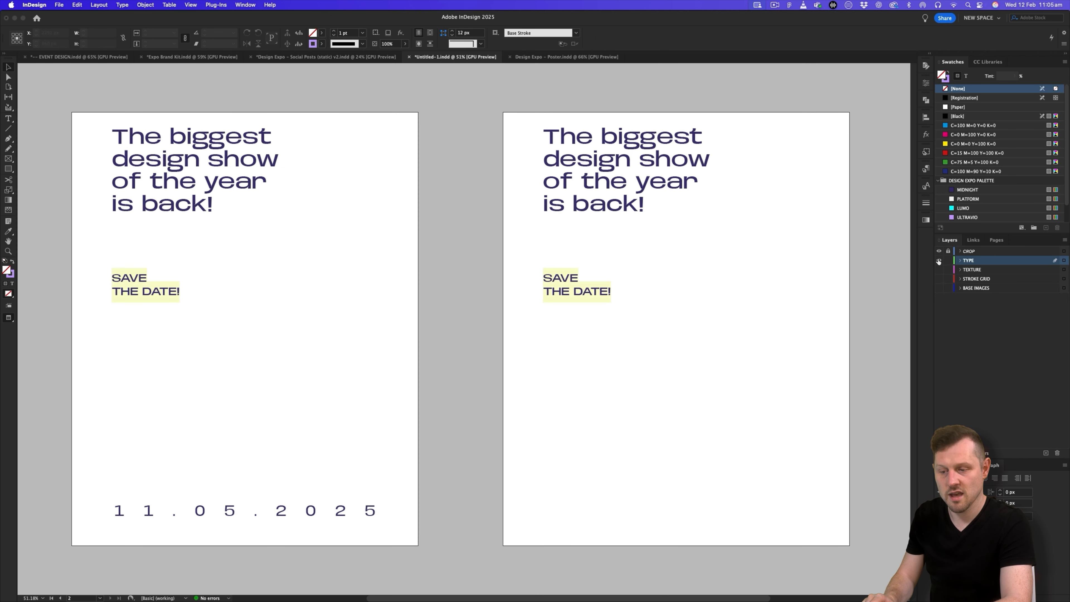
click(940, 288)
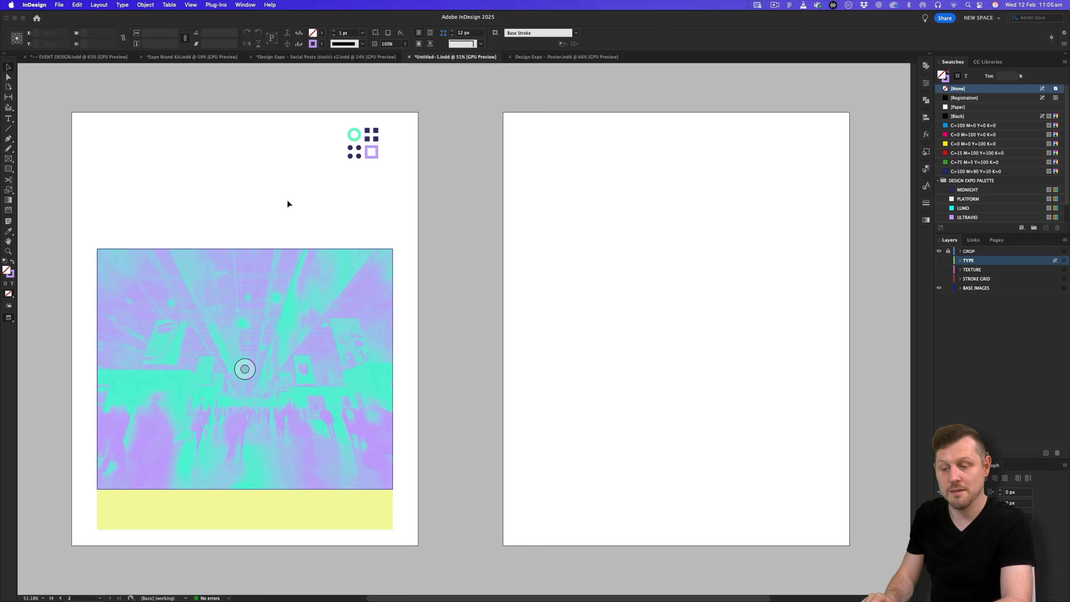
click(357, 137)
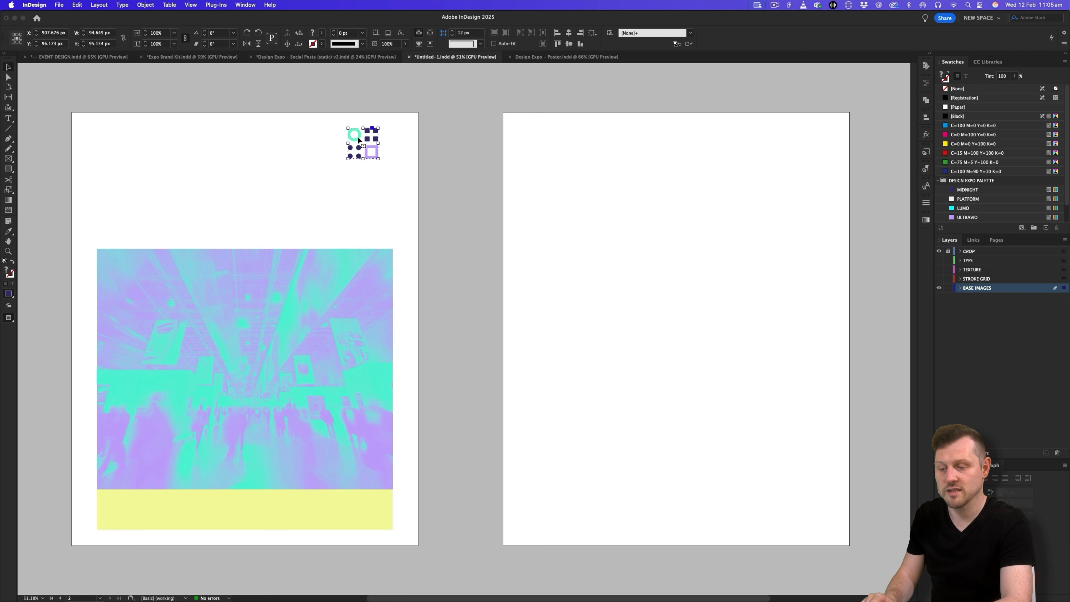
key(super+x)
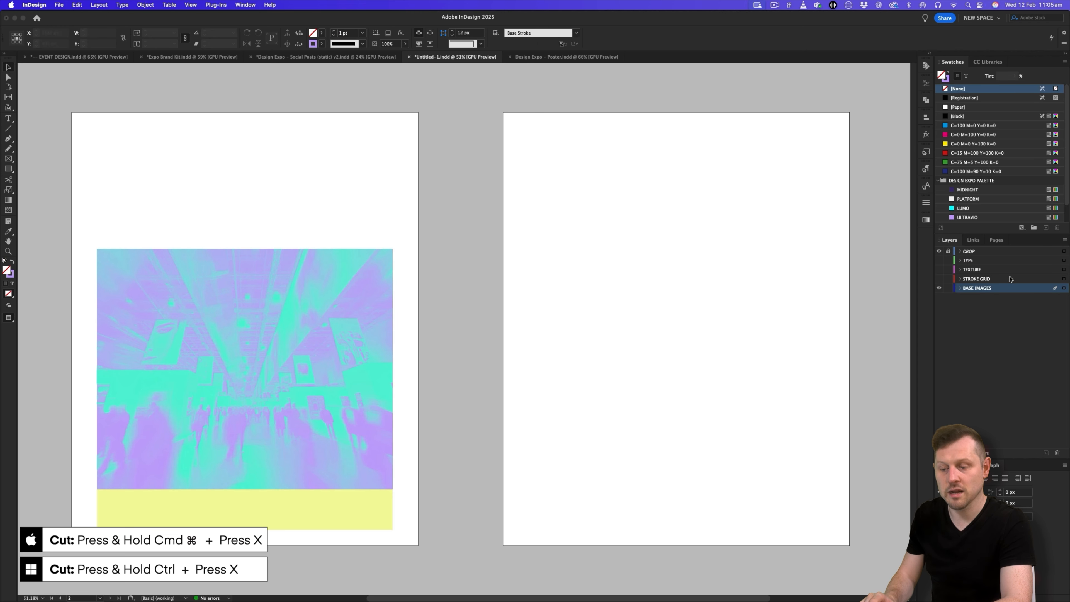
Paste the logo onto the A-Parent page's BASE IMAGES layer and position it at about X 908 px, Y 98 px
click(997, 241)
double_click(983, 263)
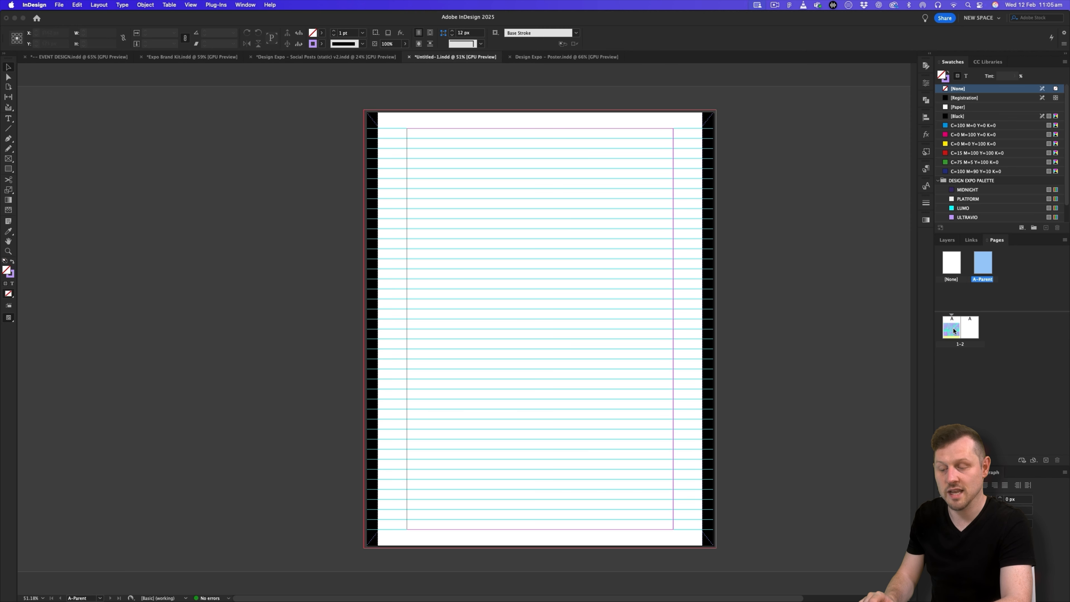
click(953, 330)
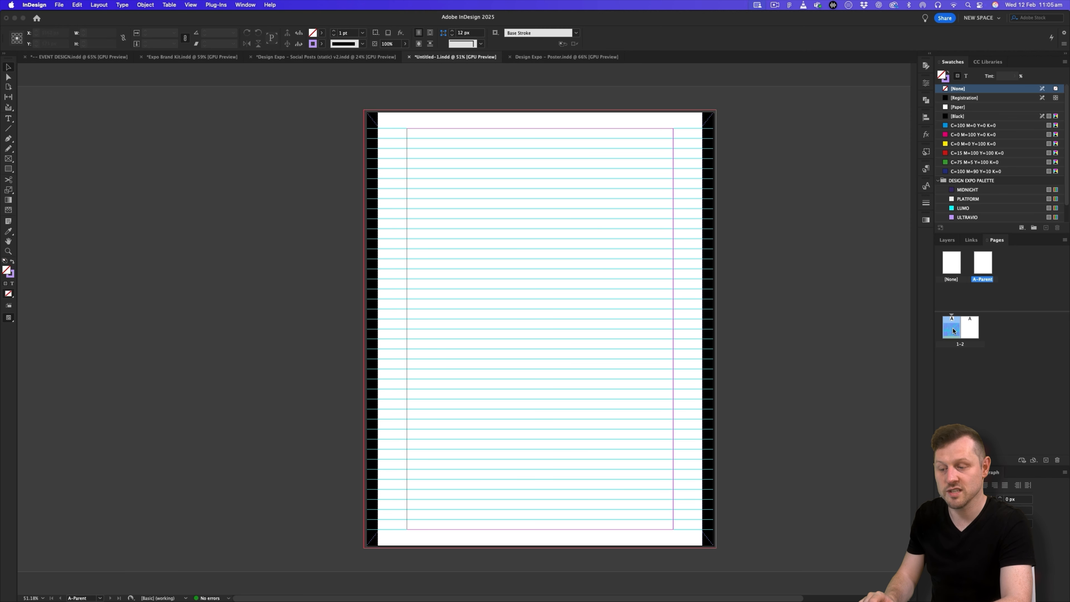
click(946, 240)
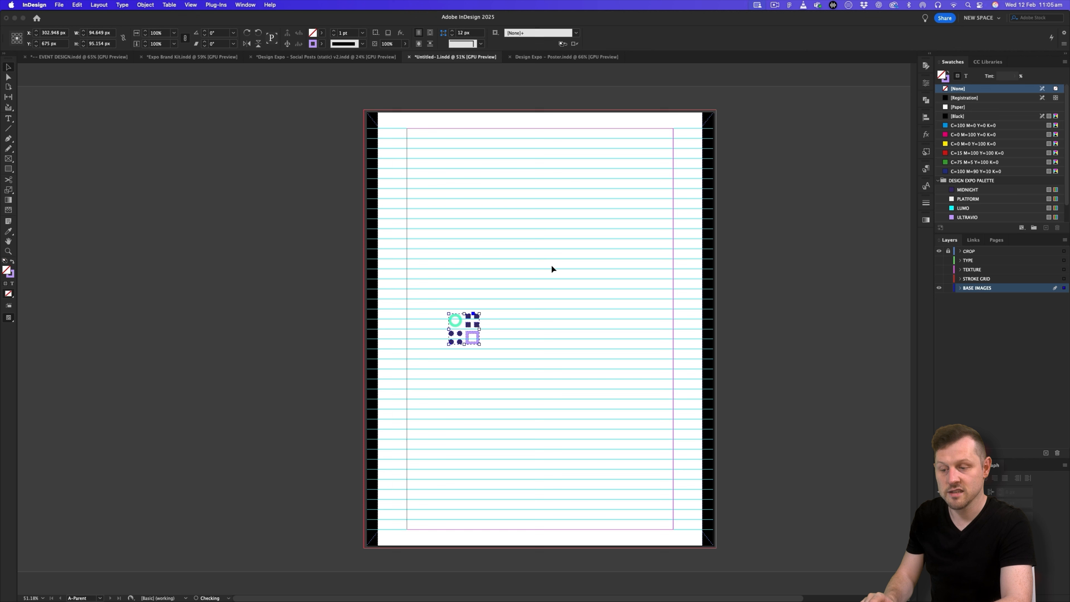
key(super+v)
drag(550, 253, 671, 142)
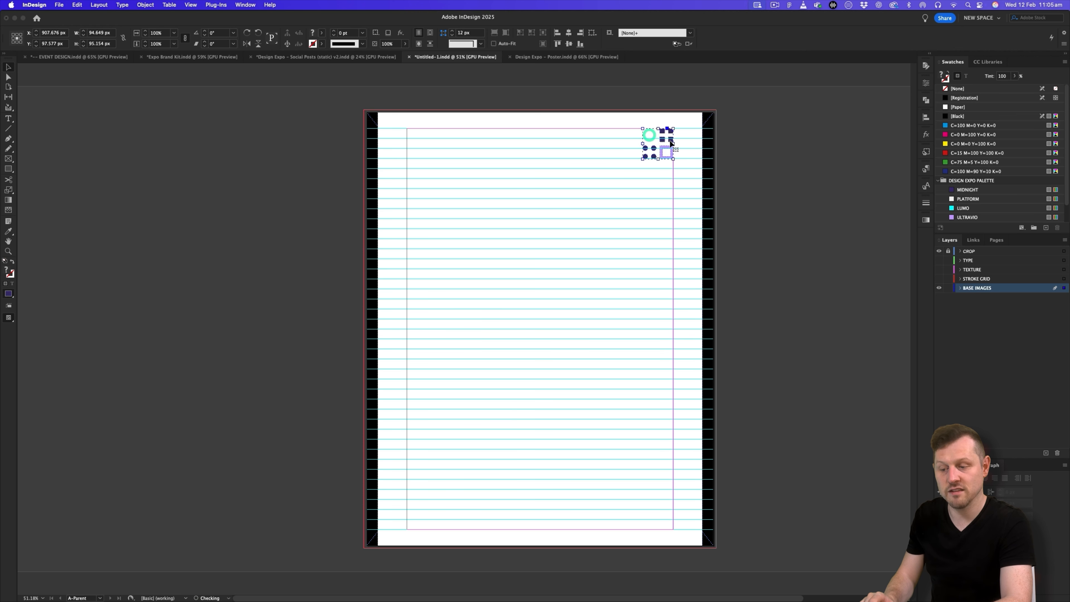
Return to the page 1–2 spread, show the TYPE, TEXTURE and STROKE GRID layers, and preview both pages
click(997, 240)
double_click(953, 330)
drag(790, 314, 669, 297)
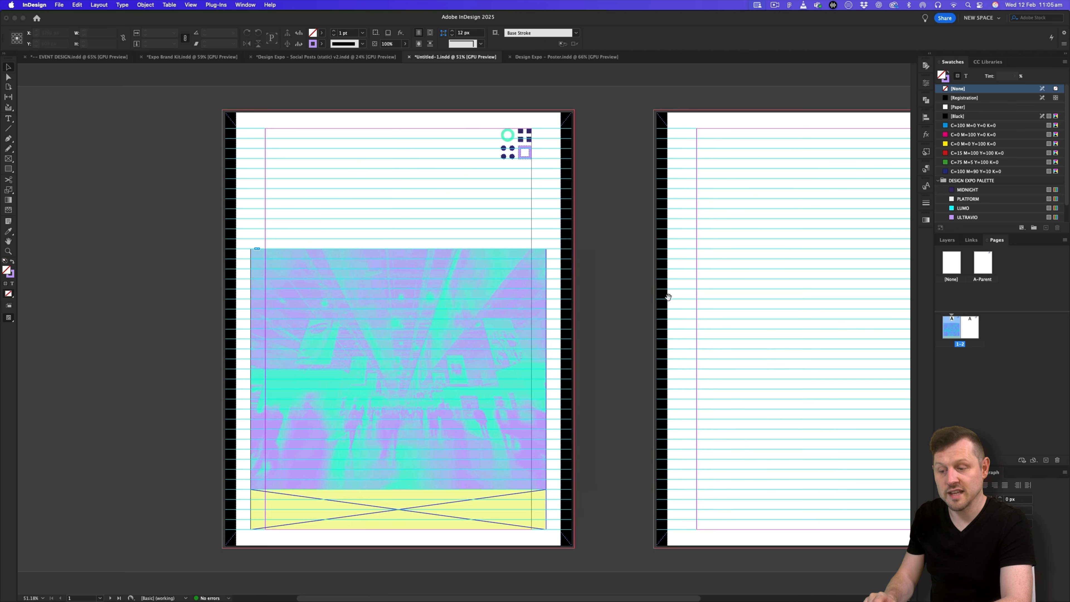
click(948, 240)
click(939, 261)
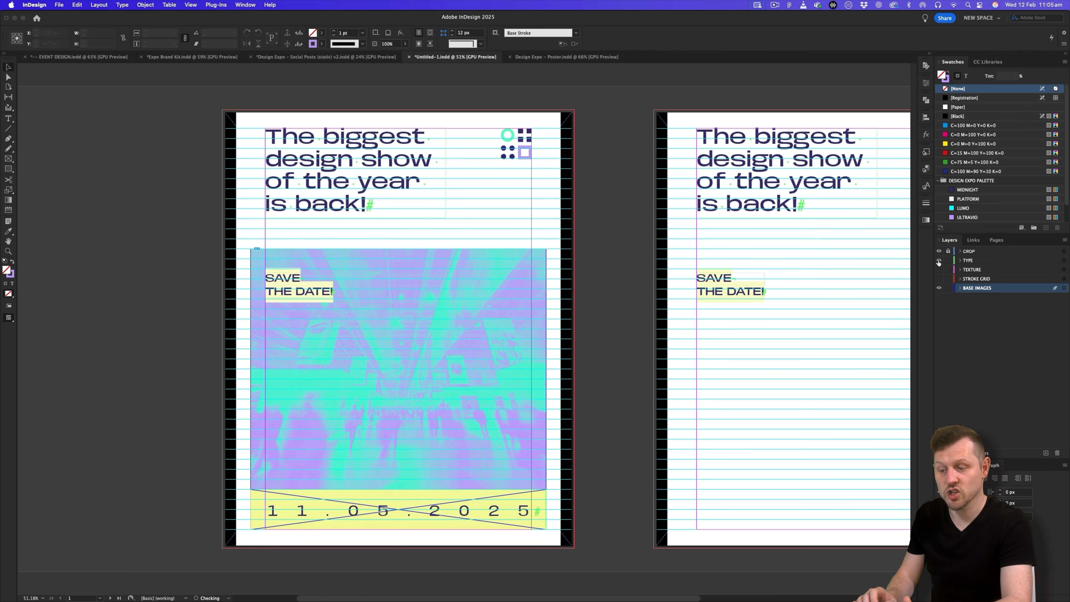
click(939, 270)
click(939, 278)
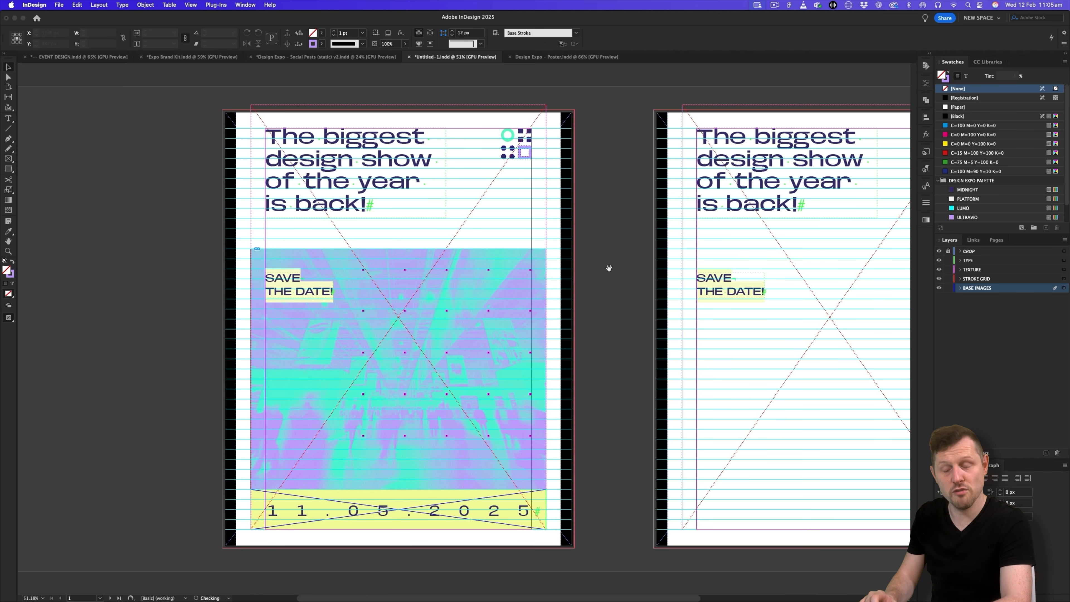
key(w)
drag(550, 271, 404, 296)
drag(439, 258, 413, 264)
drag(413, 265, 437, 269)
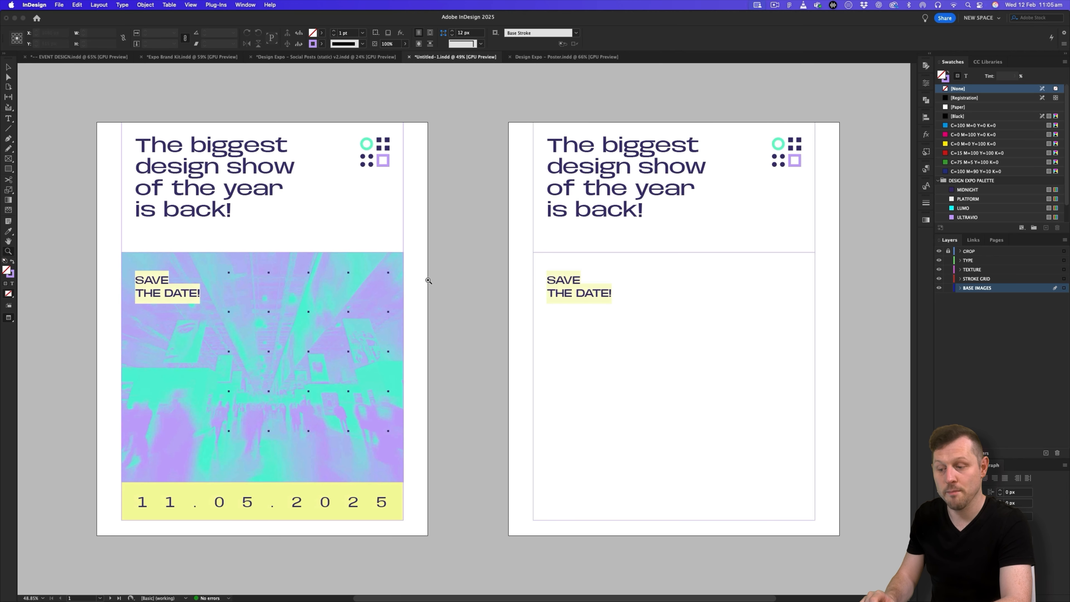
key(v)
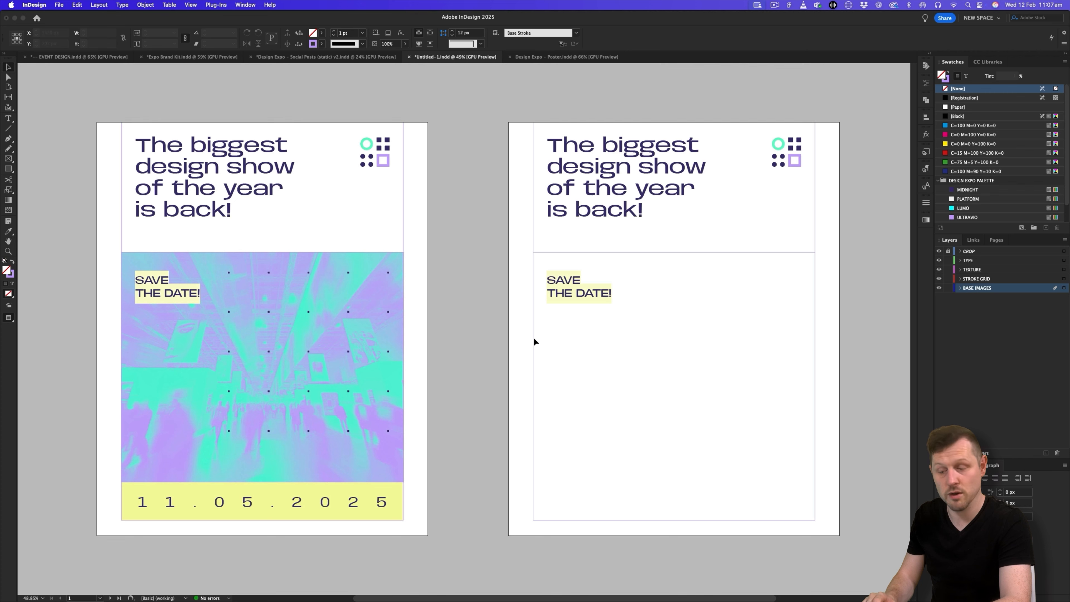
Examine the second post's layout in the Design Expo – Social Posts (static) v2 document
click(369, 57)
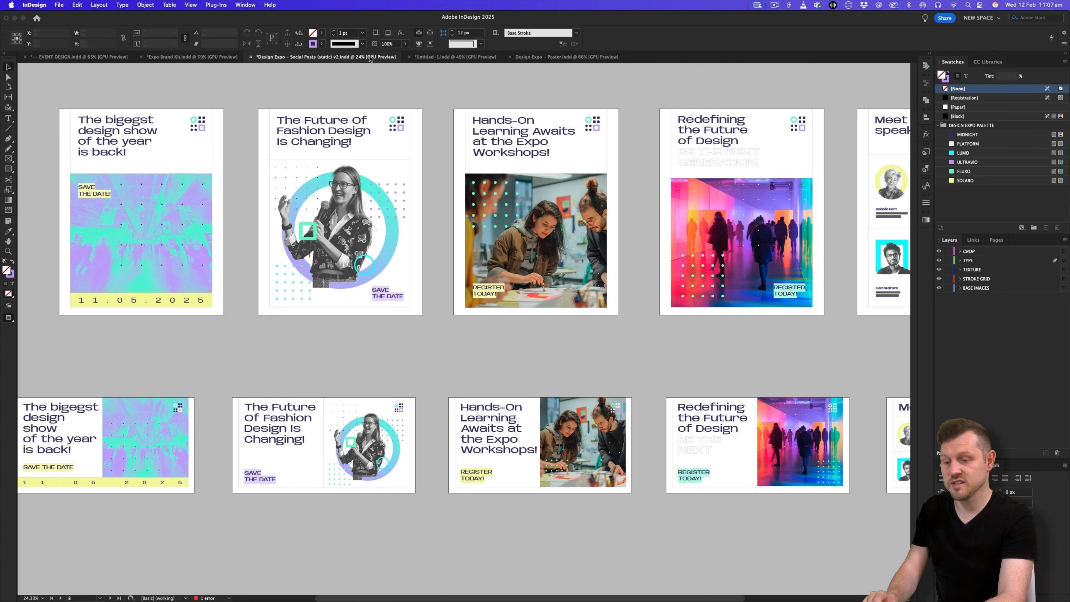
drag(166, 160, 358, 177)
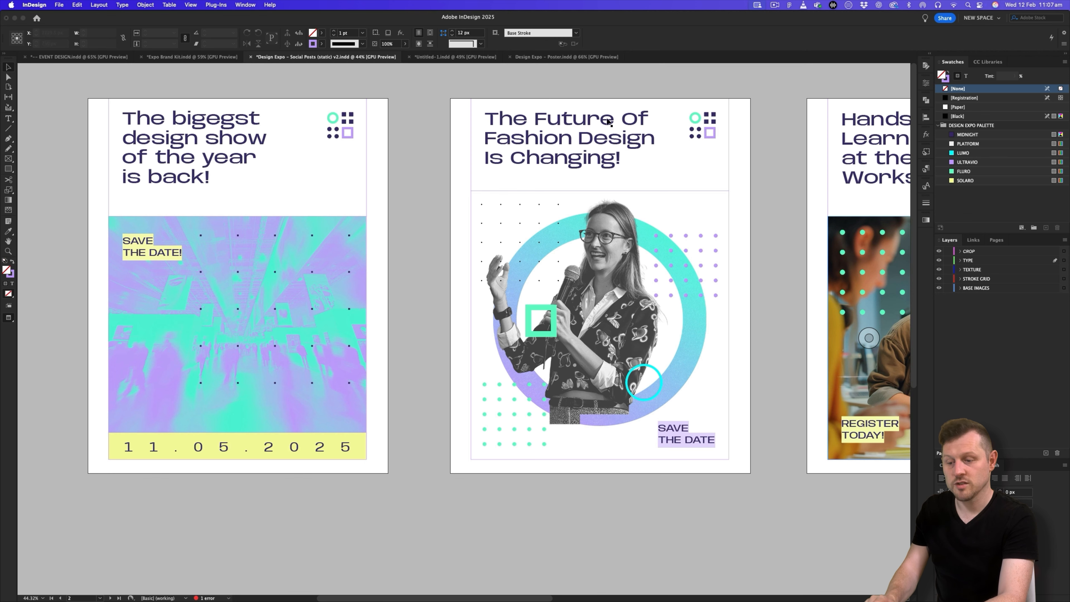
click(438, 57)
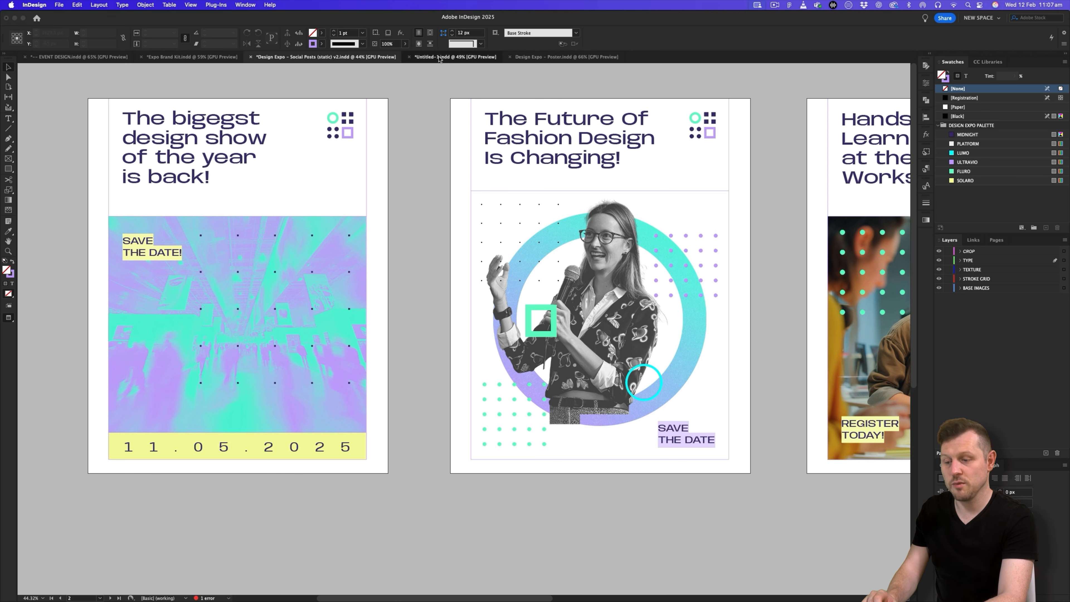
Switch to the Google Slides copy deck in Safari and copy the Post 2 header for page 2
drag(696, 259, 556, 240)
key(z)
key(w)
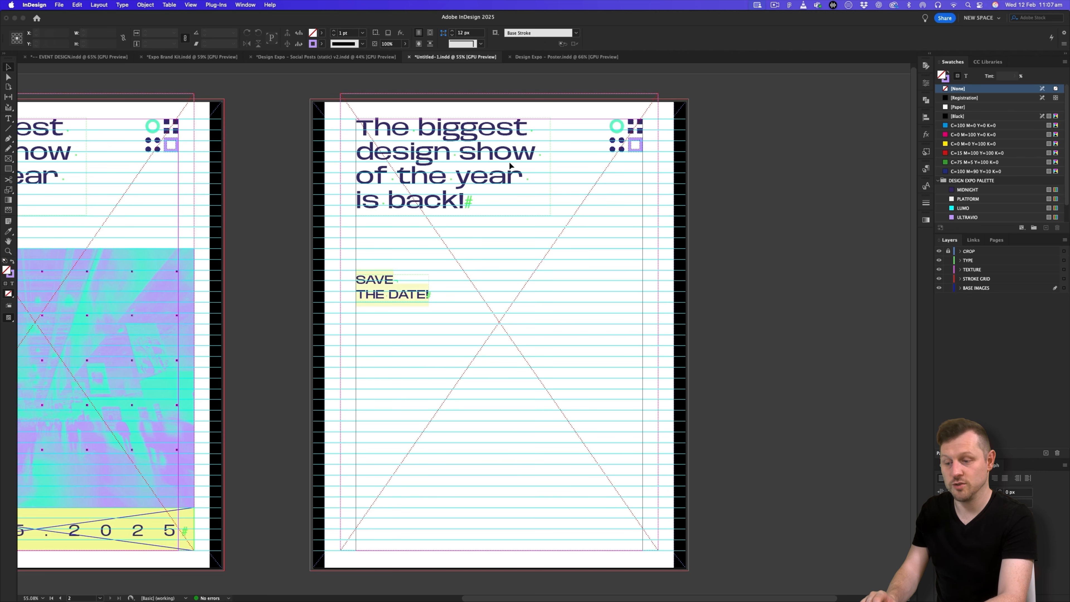
key(w)
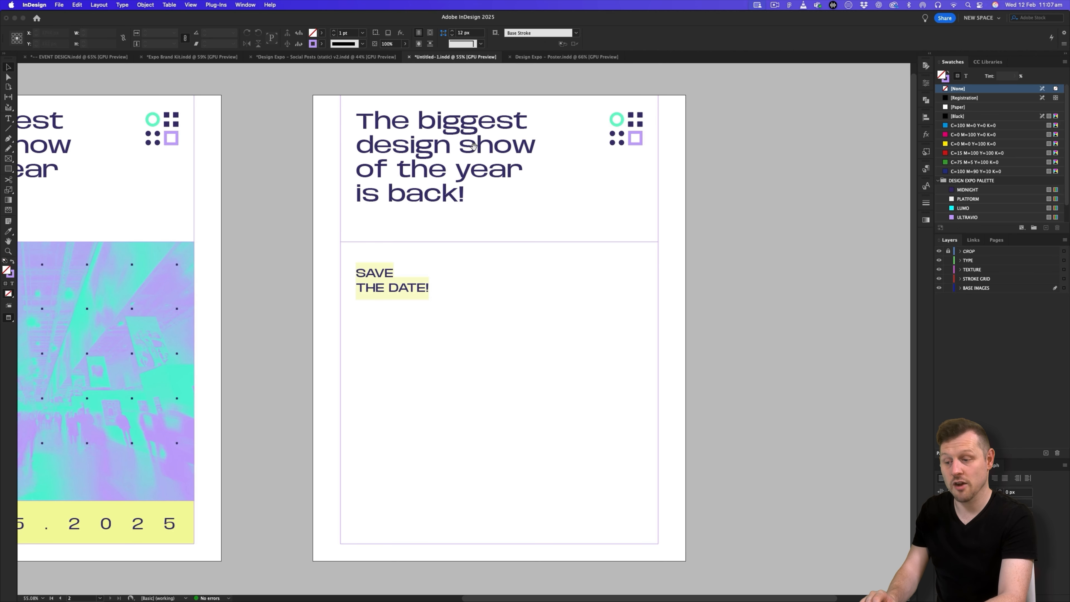
scroll(474, 145, up, 1)
key(z)
drag(459, 155, 486, 155)
scroll(505, 157, down, 1)
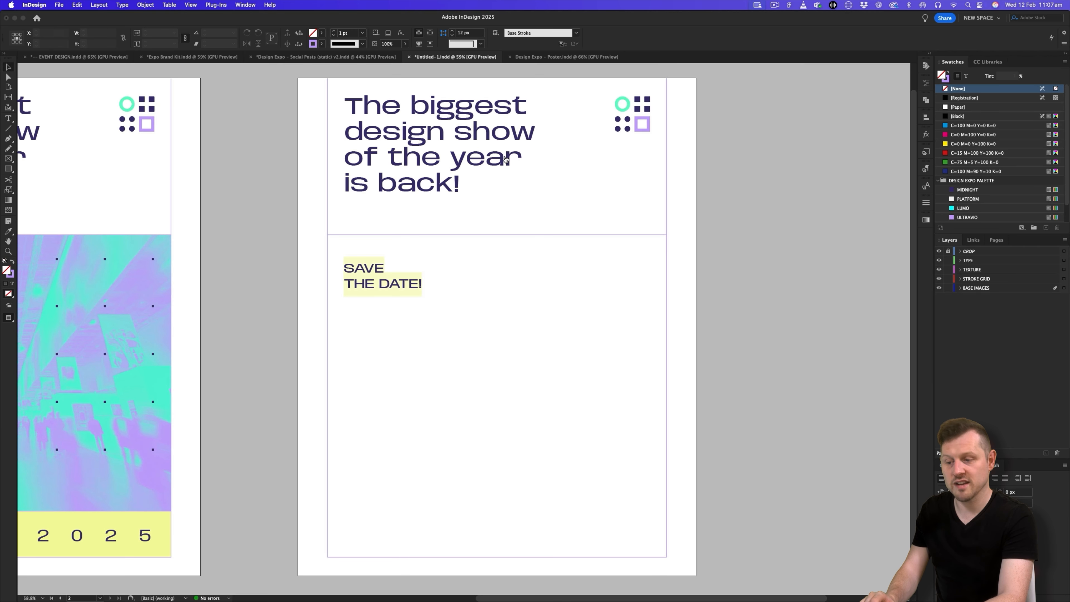
key(super+Tab)
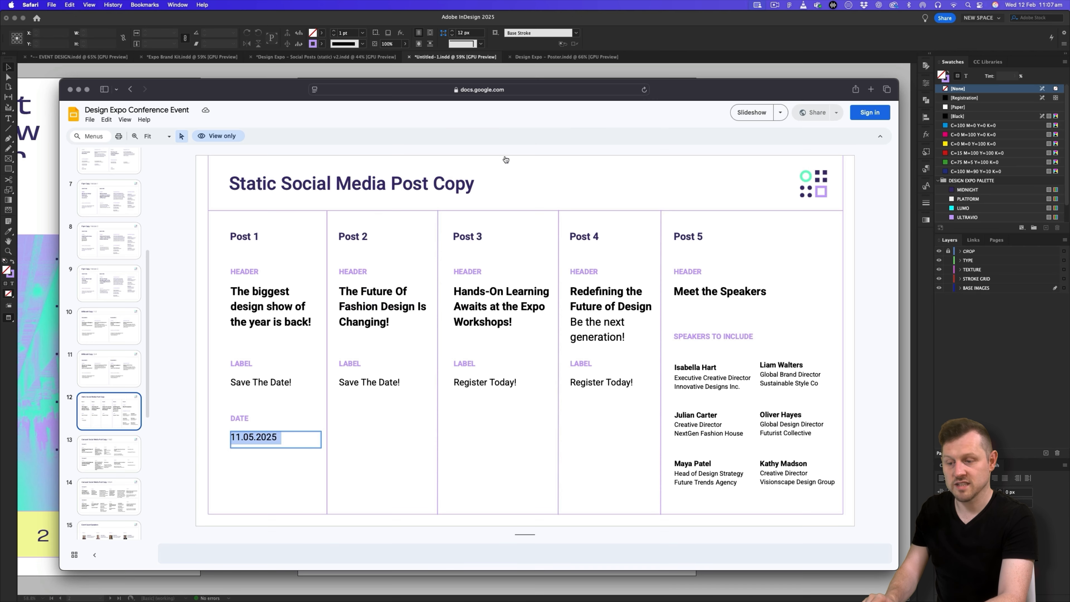
triple_click(370, 316)
key(super+Tab)
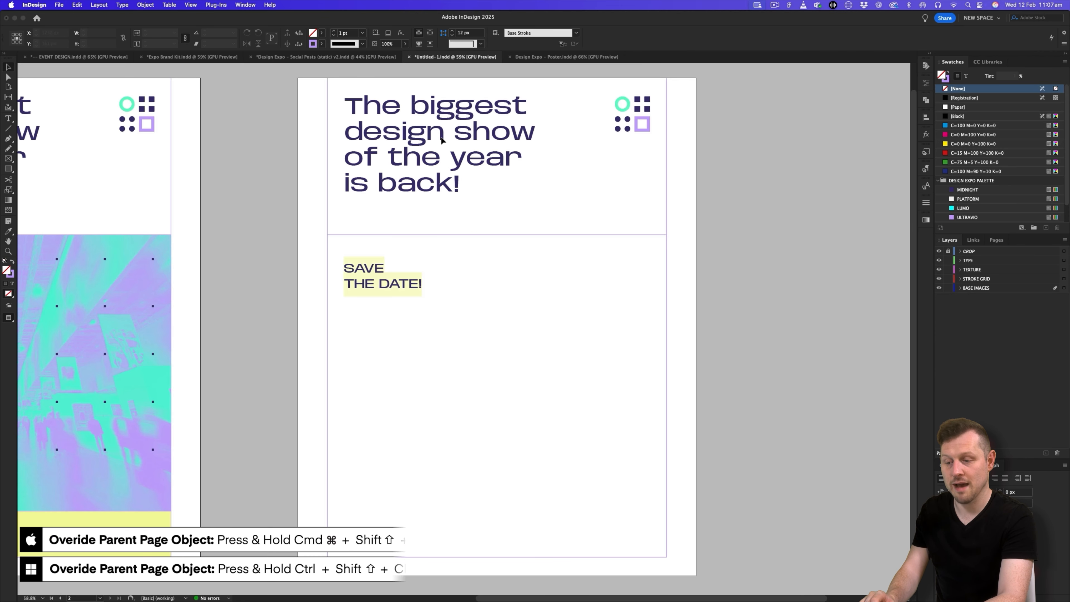
Override the parent header on page 2 and replace its text with "The Future Of Fashion Design Is Changing!"
shift+super+click(457, 134)
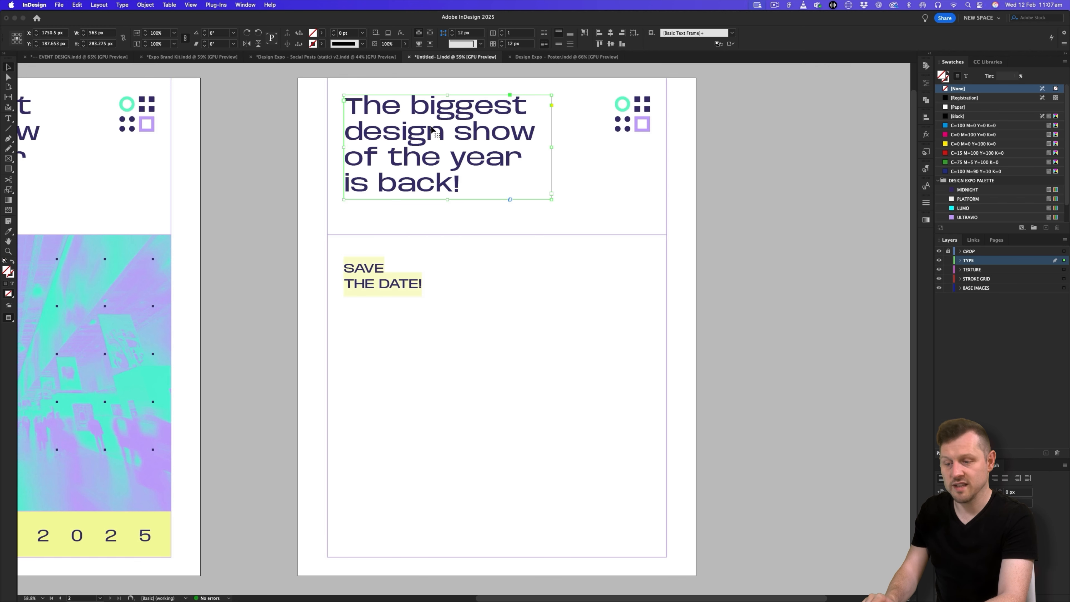
double_click(442, 128)
key(super+a)
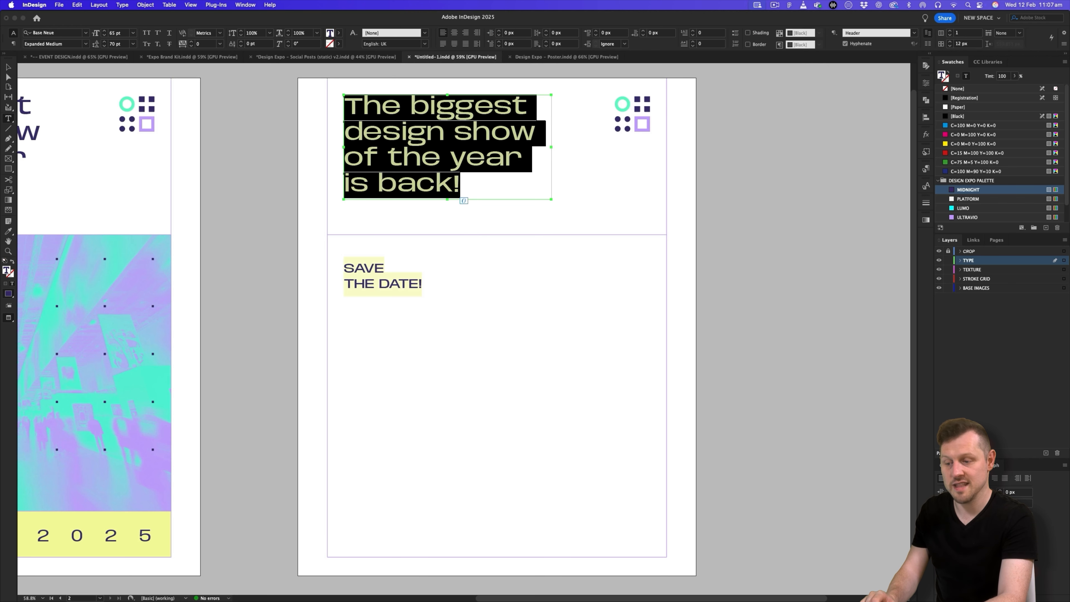
key(super+v)
key(Escape)
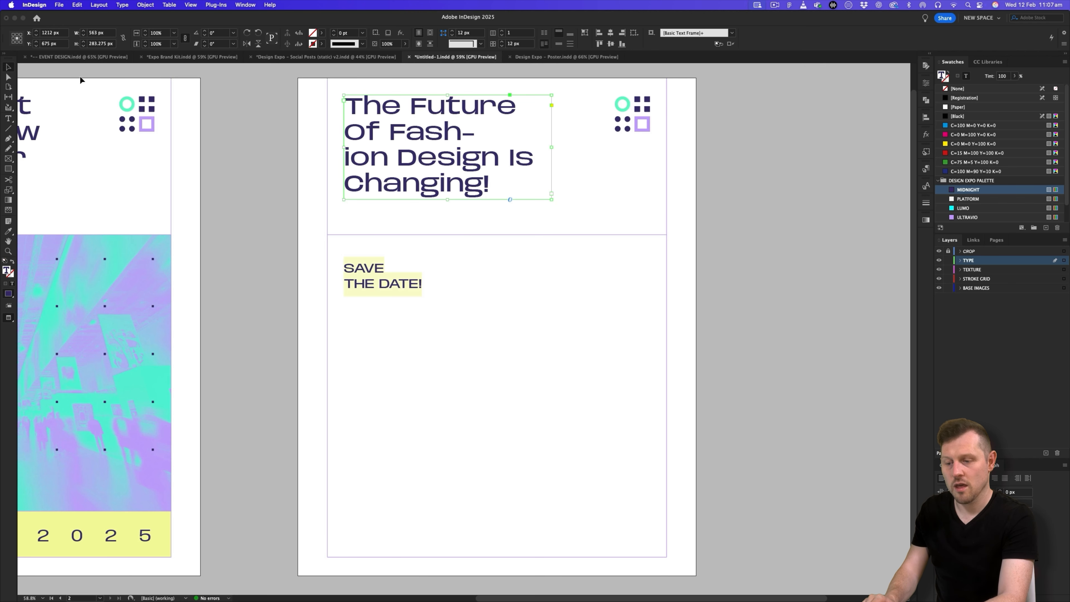
Widen page 2's header text frame to about 632 px
key(w)
scroll(467, 164, up, 2)
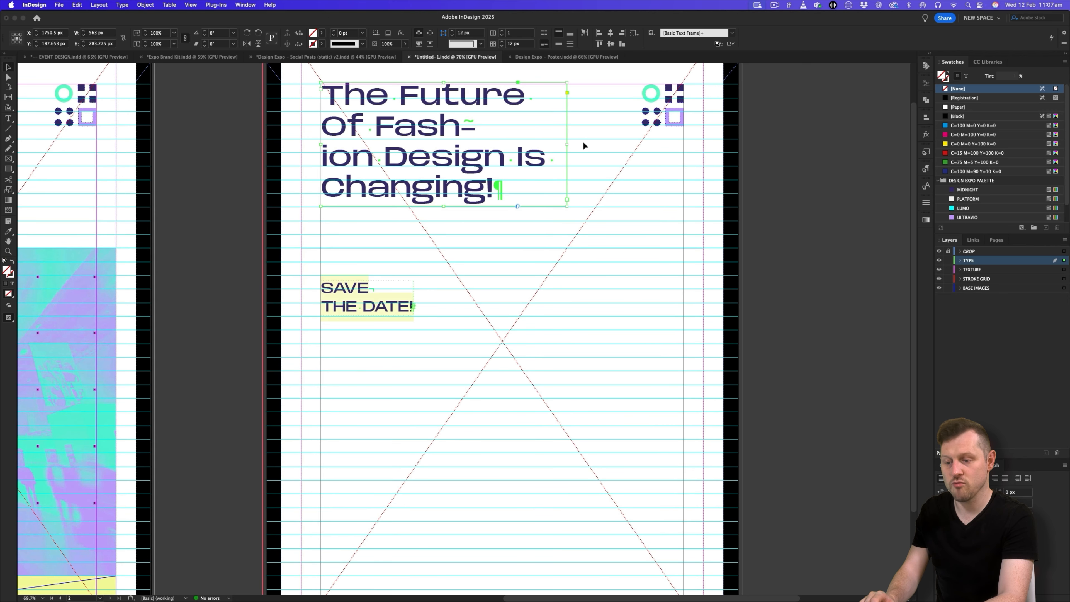
drag(568, 144, 597, 142)
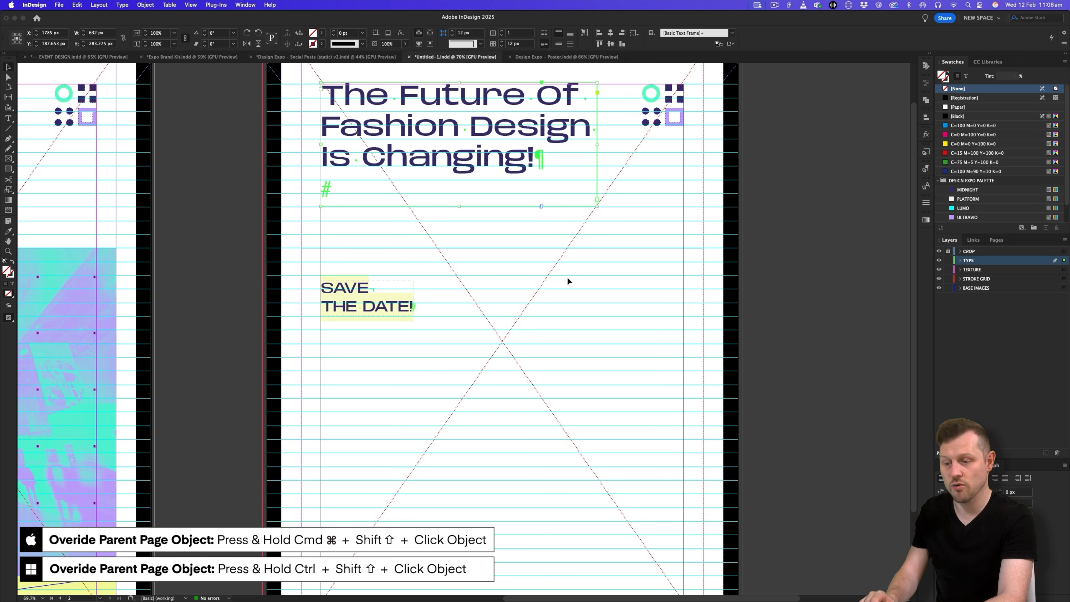
key(w)
Override the parent's horizontal divider line on page 2 and raise it to Y 331.75 px beneath the header
shift+super+click(550, 247)
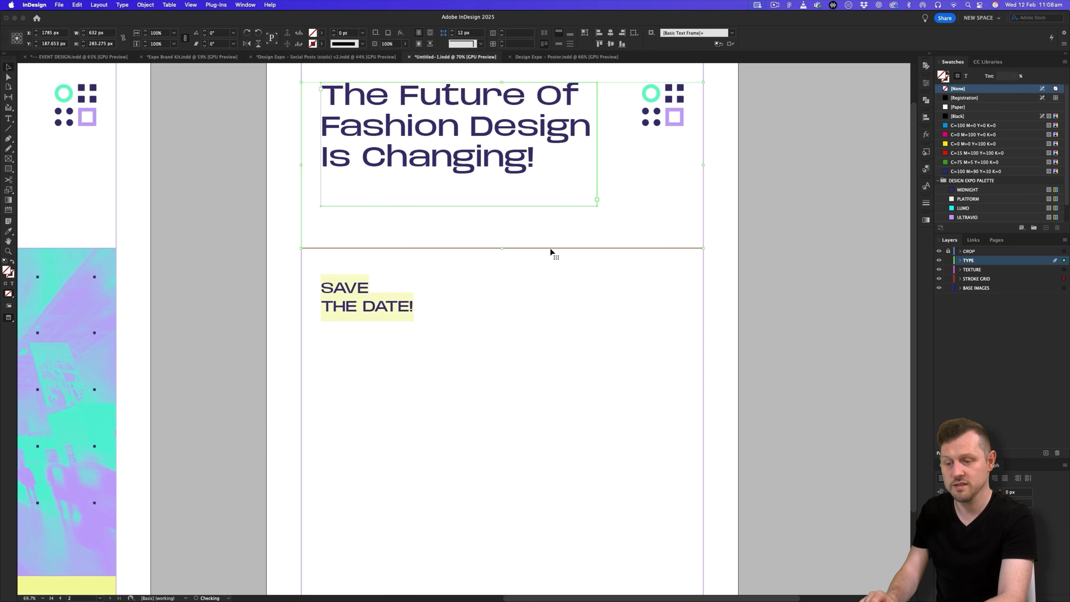
key(w)
drag(522, 246, 521, 233)
key(super+z)
click(628, 239)
drag(621, 249, 620, 224)
key(w)
scroll(620, 224, up, 2)
key(w)
drag(615, 273, 614, 259)
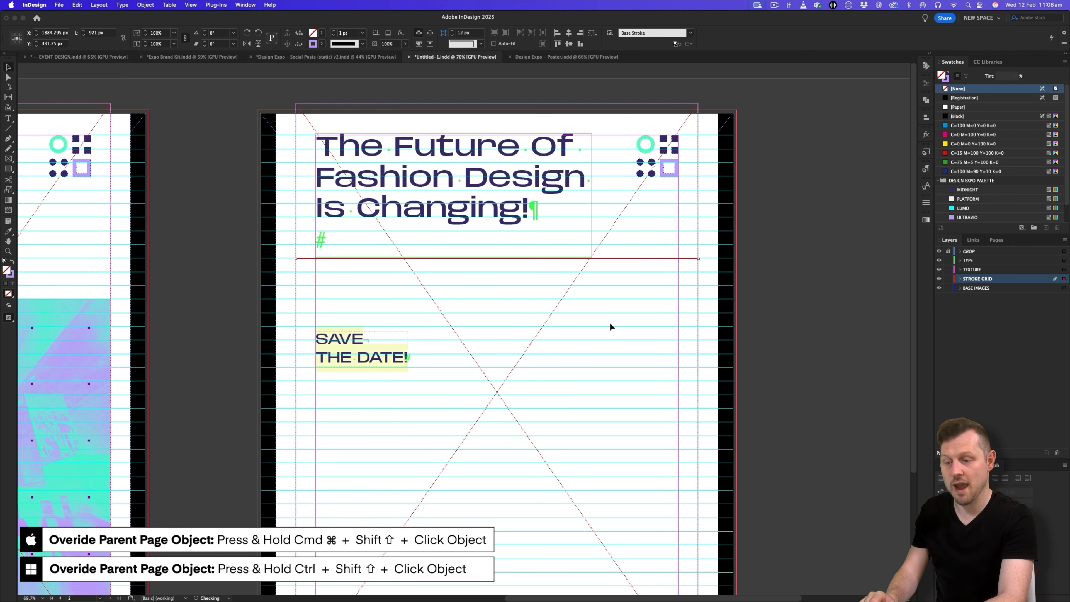
click(610, 324)
Override the parent SAVE THE DATE! label on page 2 and move it to the page's lower-right corner
shift+super+click(390, 349)
scroll(383, 226, down, 5)
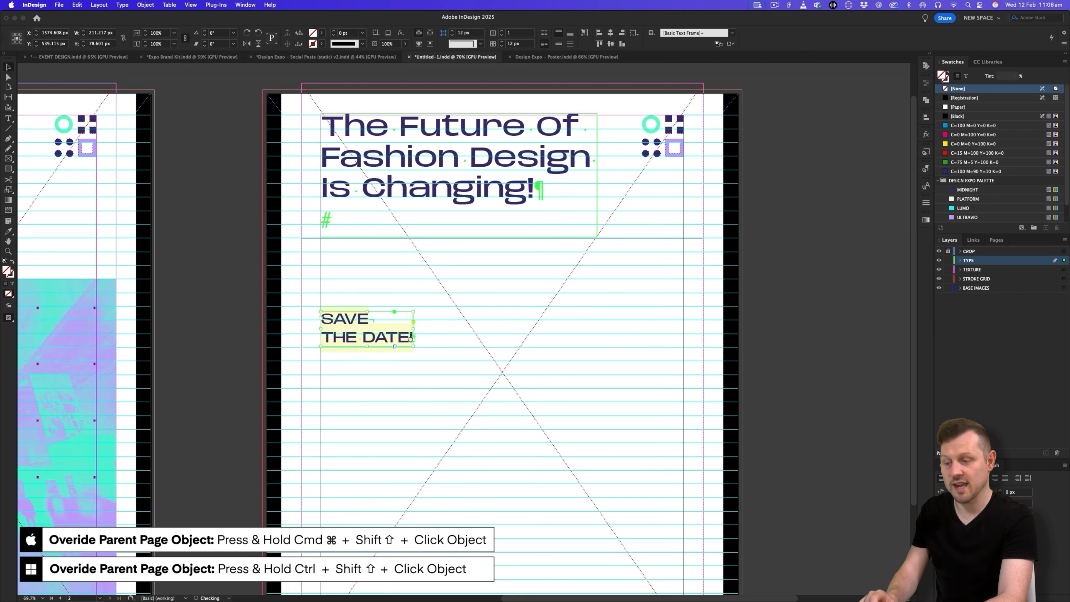
drag(383, 226, 655, 509)
key(w)
key(shift+Left)
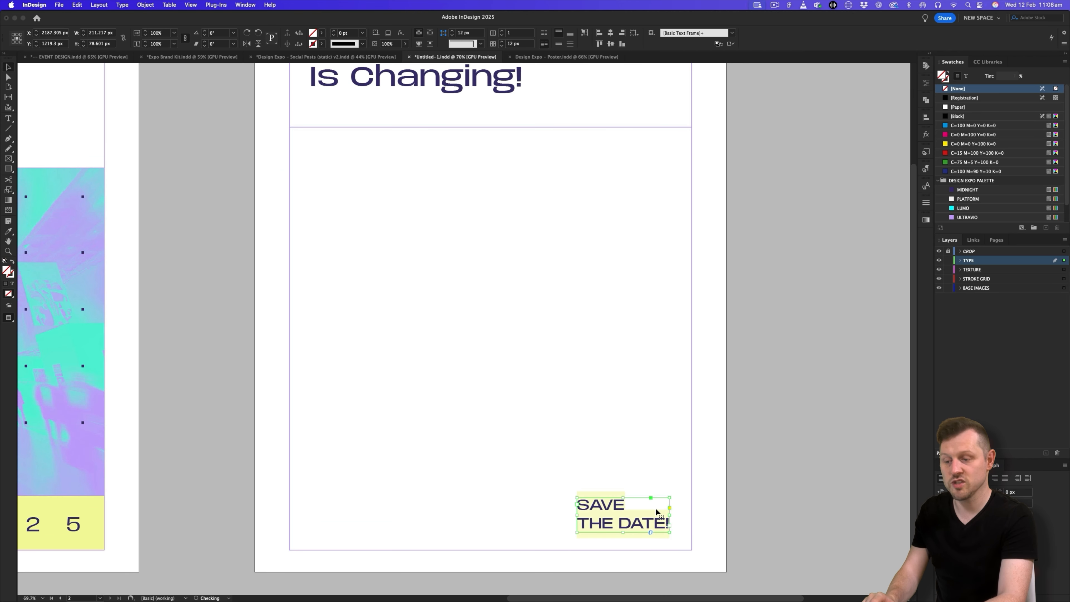
Nudge the SAVE THE DATE! label to align with page 2's inner right margin, slightly above the bottom margin
key(w)
key(shift+Up)
key(shift+Up)
key(shift+Up)
key(Right)
key(Right)
key(Right)
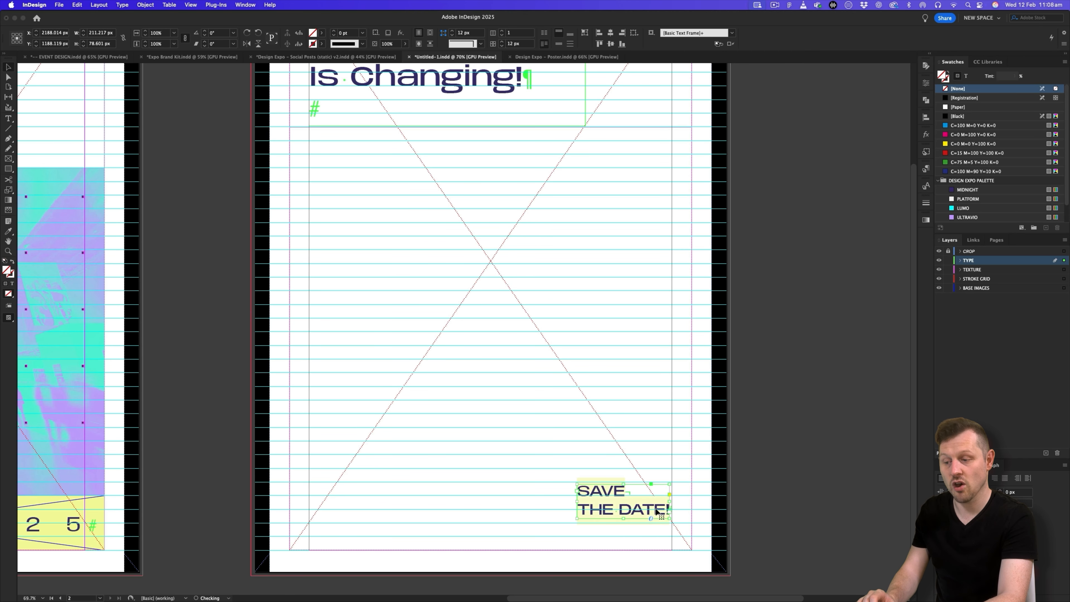
key(Up)
key(Up)
key(Up)
key(w)
key(shift+Down)
key(shift+Down)
key(shift+Down)
key(shift+Up)
click(707, 277)
drag(707, 278, 544, 262)
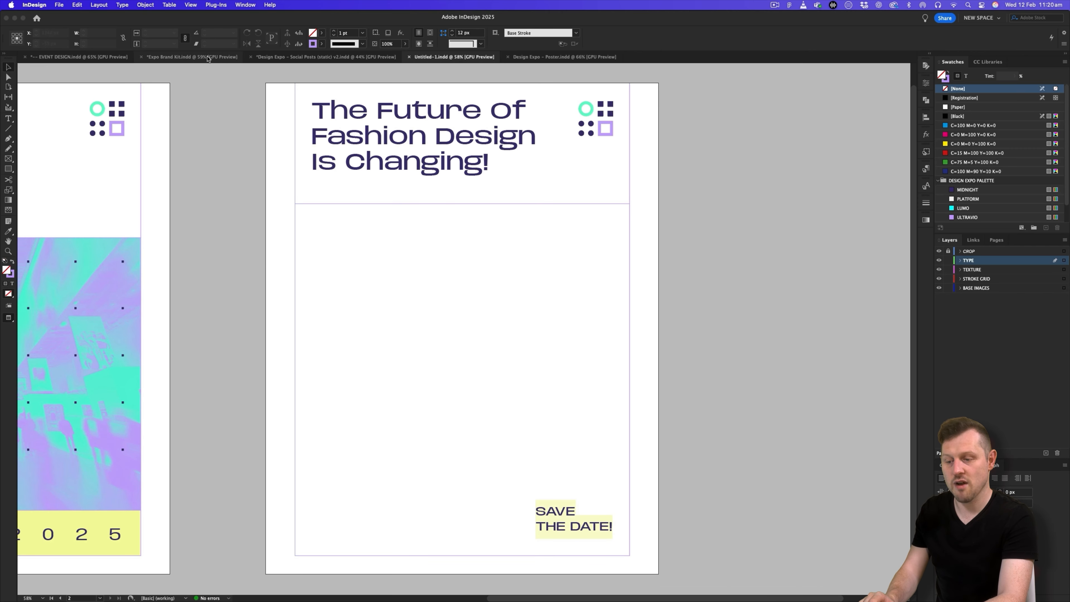
Open the linked Design Expo – Collages.indd for editing from the Graphic Collage page of Expo Brand Kit.indd
click(208, 58)
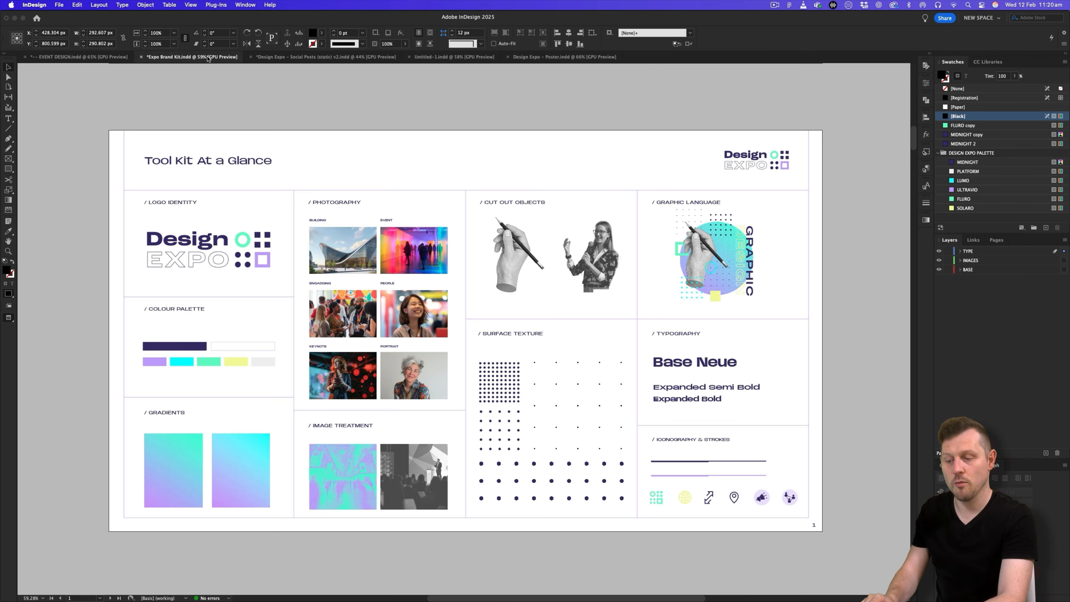
scroll(553, 220, down, 15)
scroll(553, 219, down, 20)
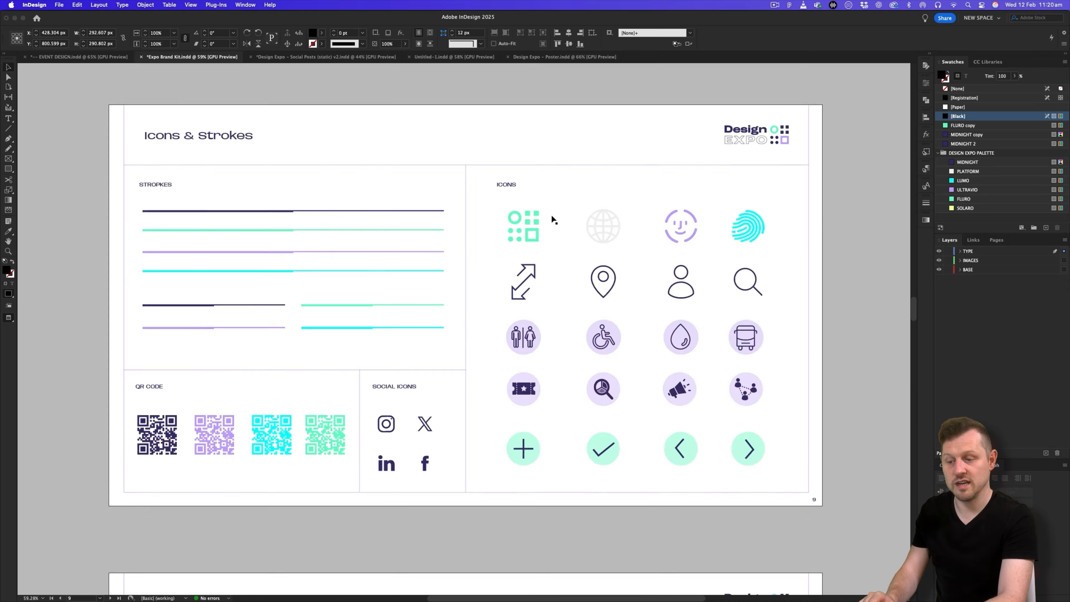
scroll(553, 220, down, 20)
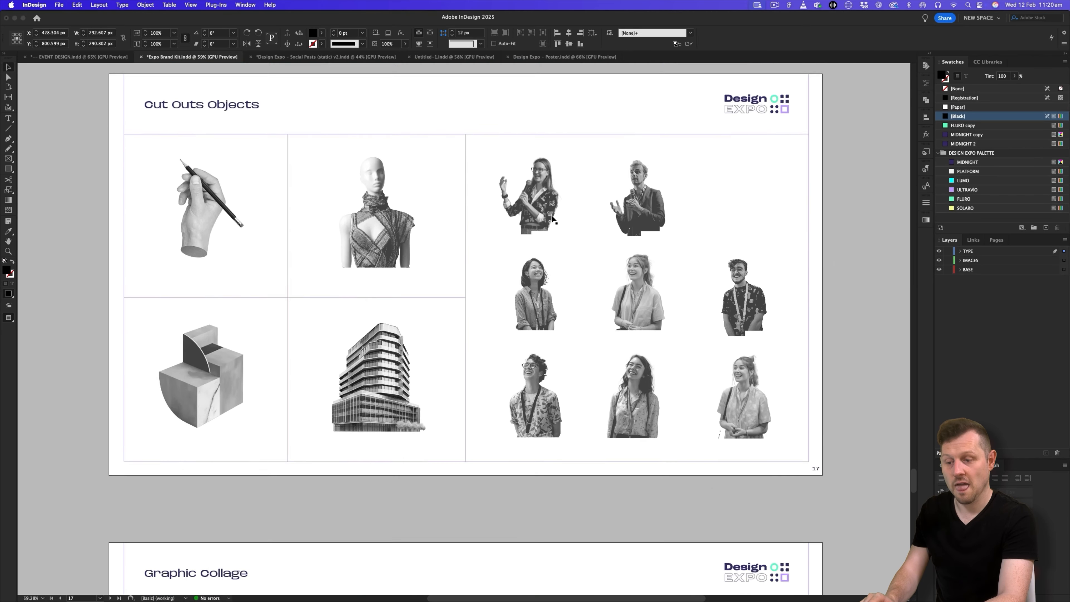
scroll(236, 264, up, 5)
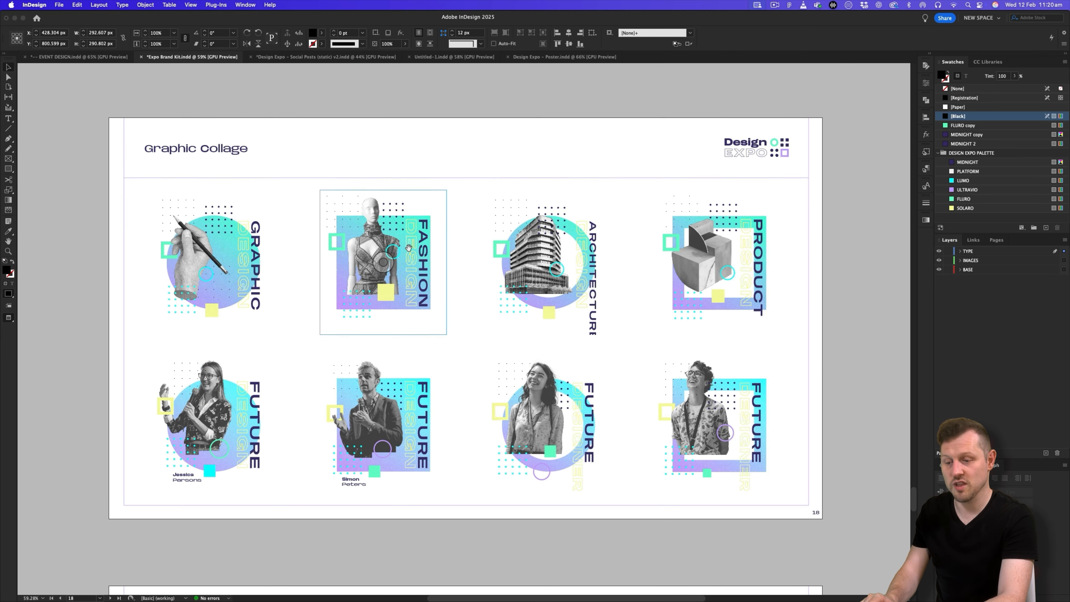
click(471, 187)
click(254, 219)
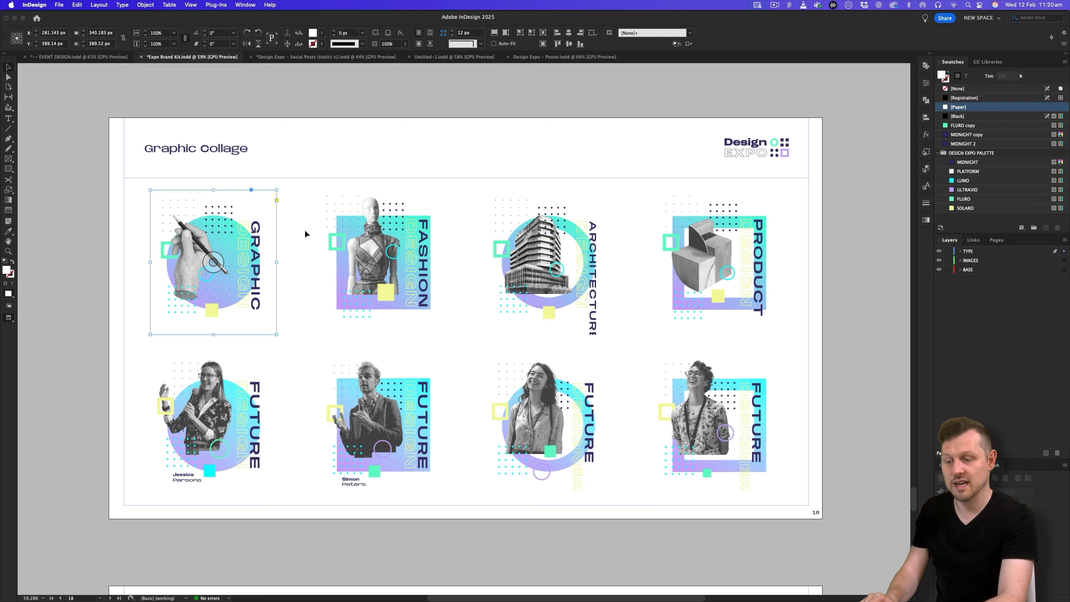
click(972, 241)
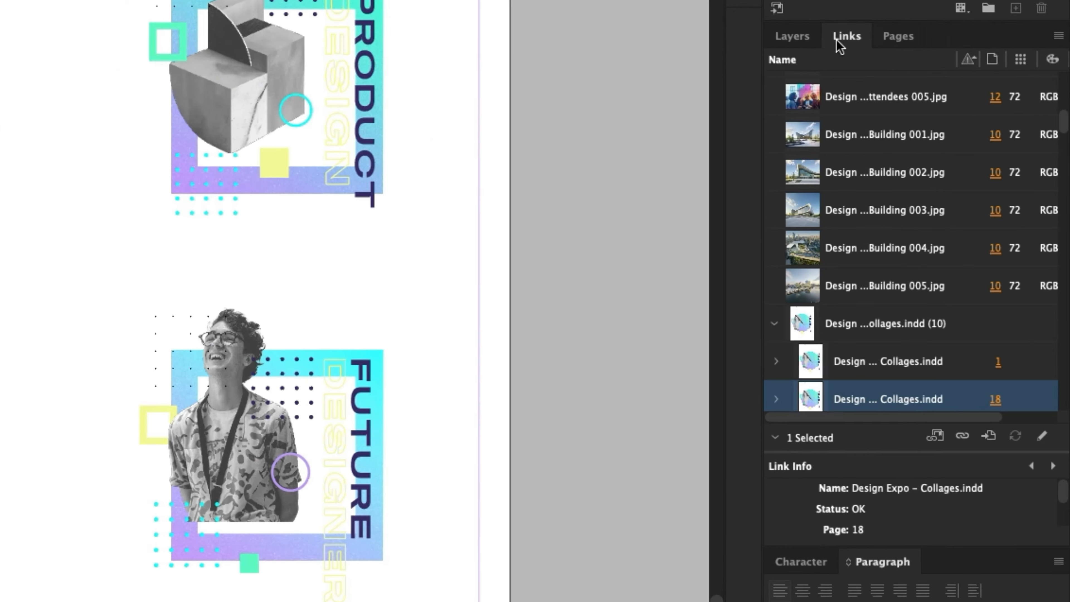
click(1039, 443)
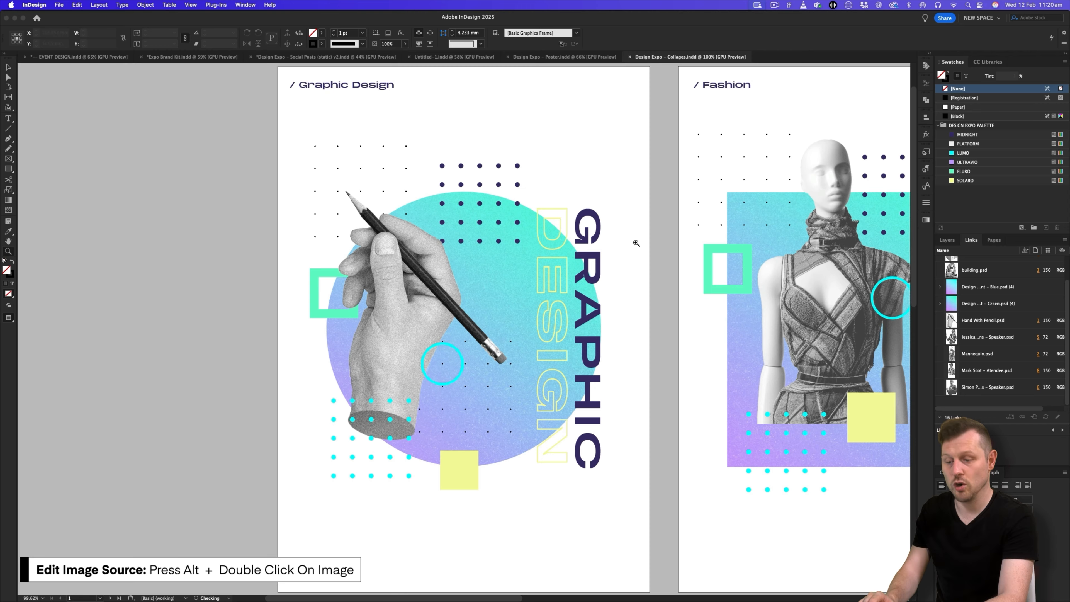
Hide the TYPE layer in the collages document and select all collage elements of the first speaker for copying
key(z)
drag(636, 241, 499, 267)
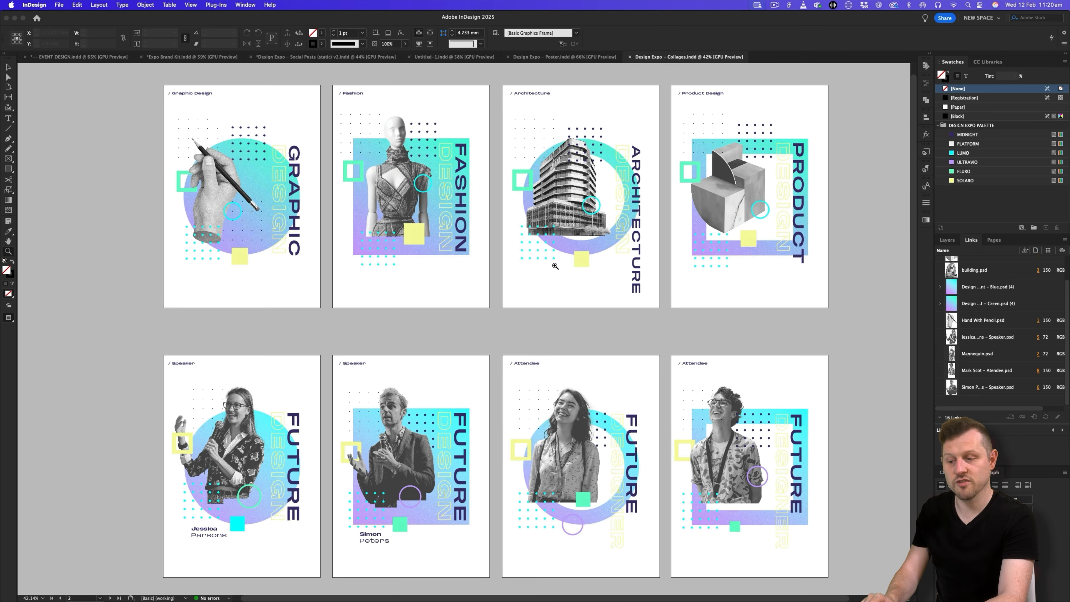
key(v)
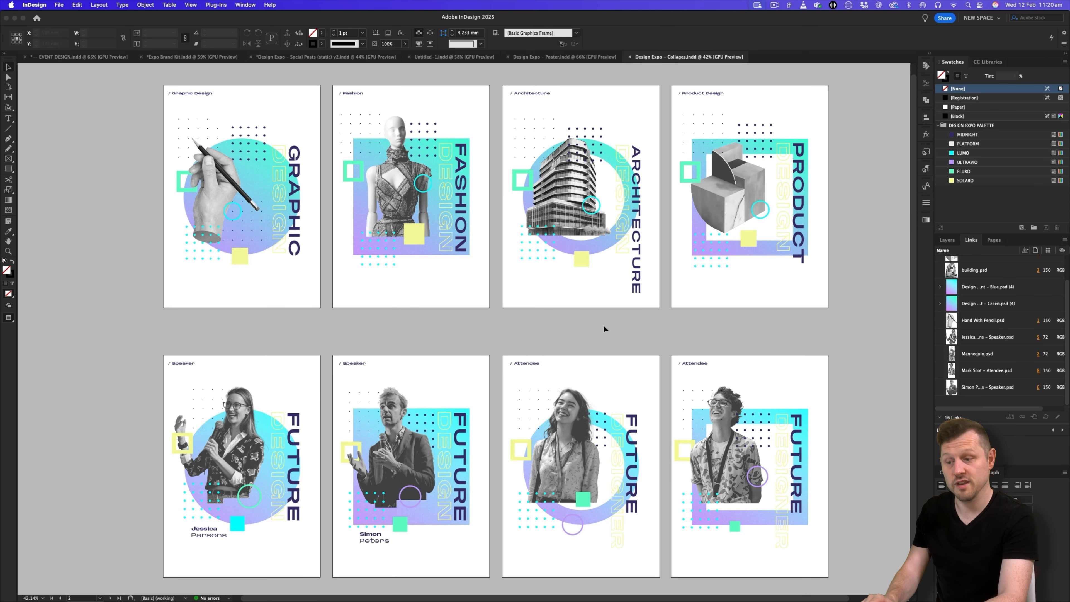
scroll(472, 371, down, 1)
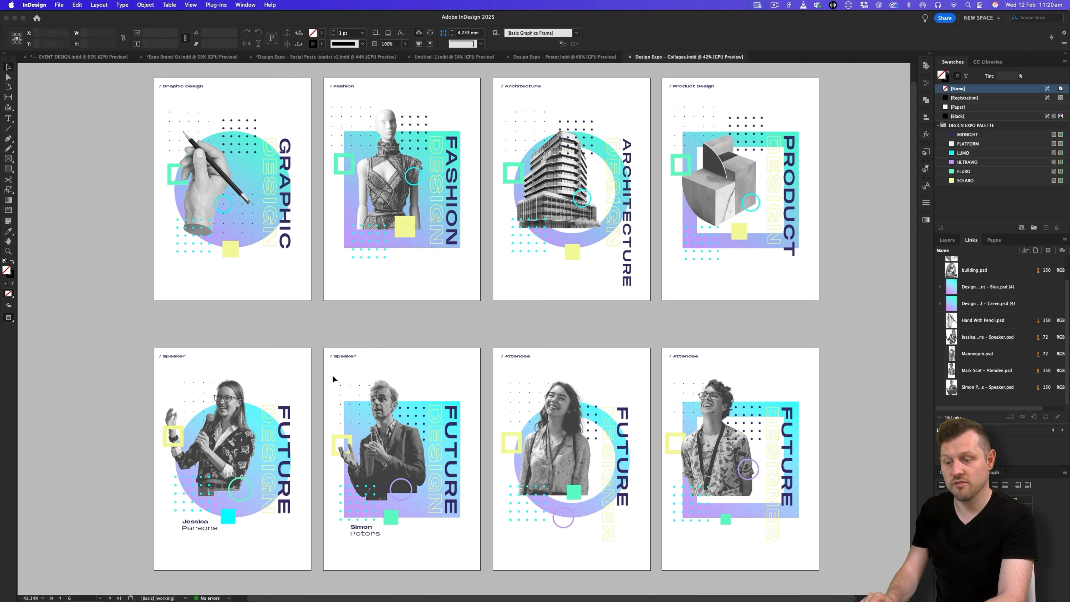
scroll(589, 337, up, 1)
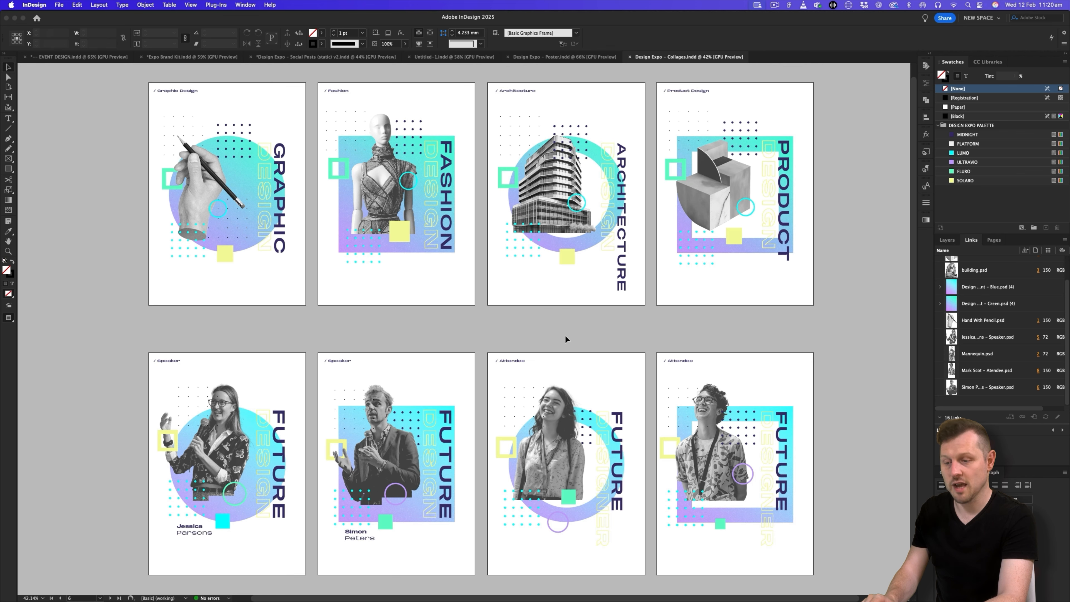
key(z)
drag(174, 419, 542, 234)
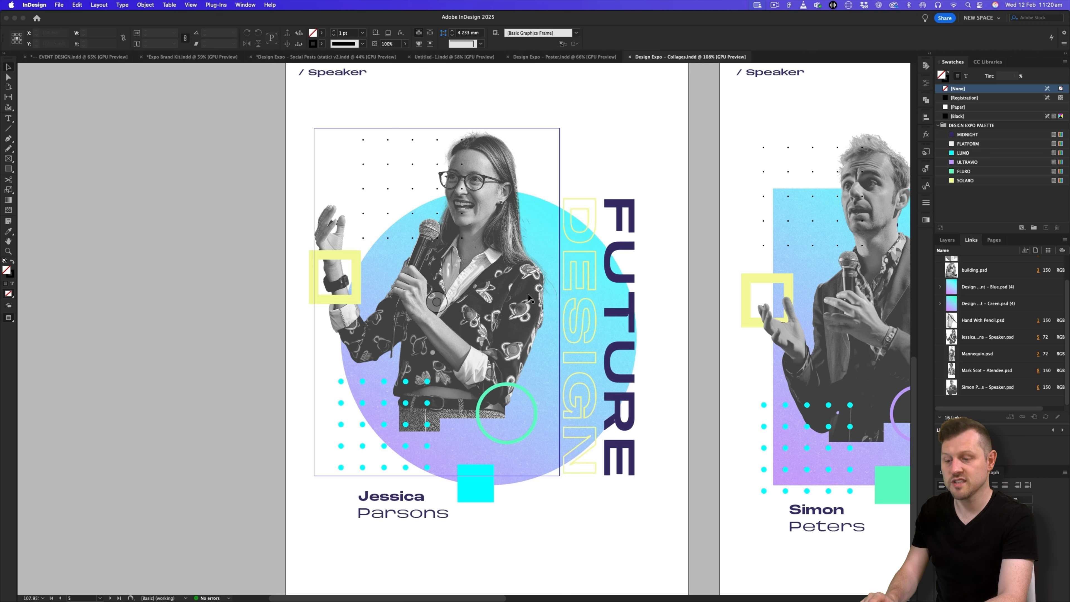
click(951, 240)
click(982, 329)
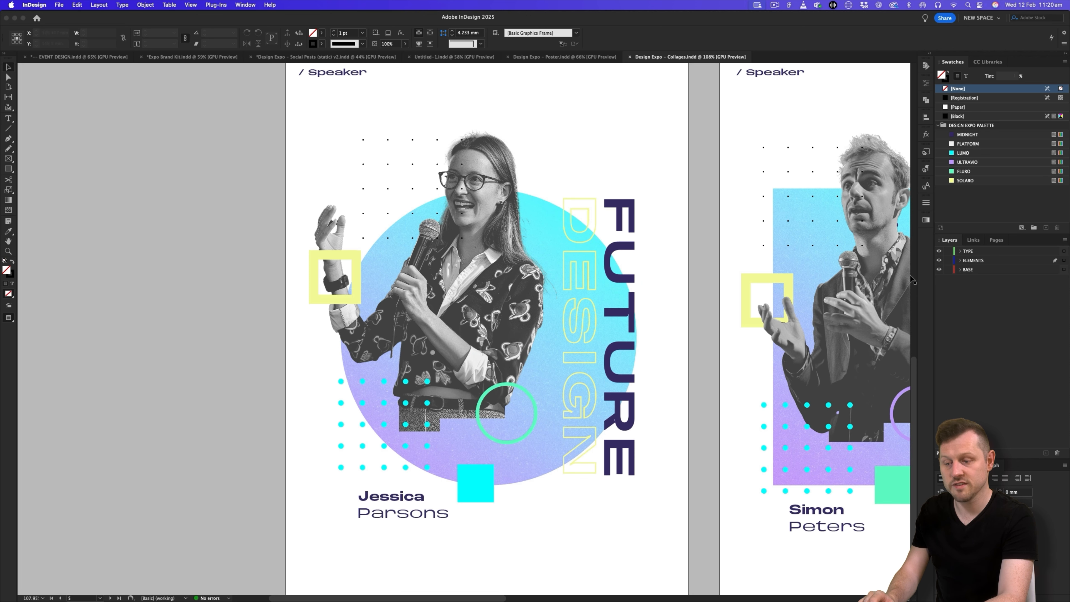
click(940, 252)
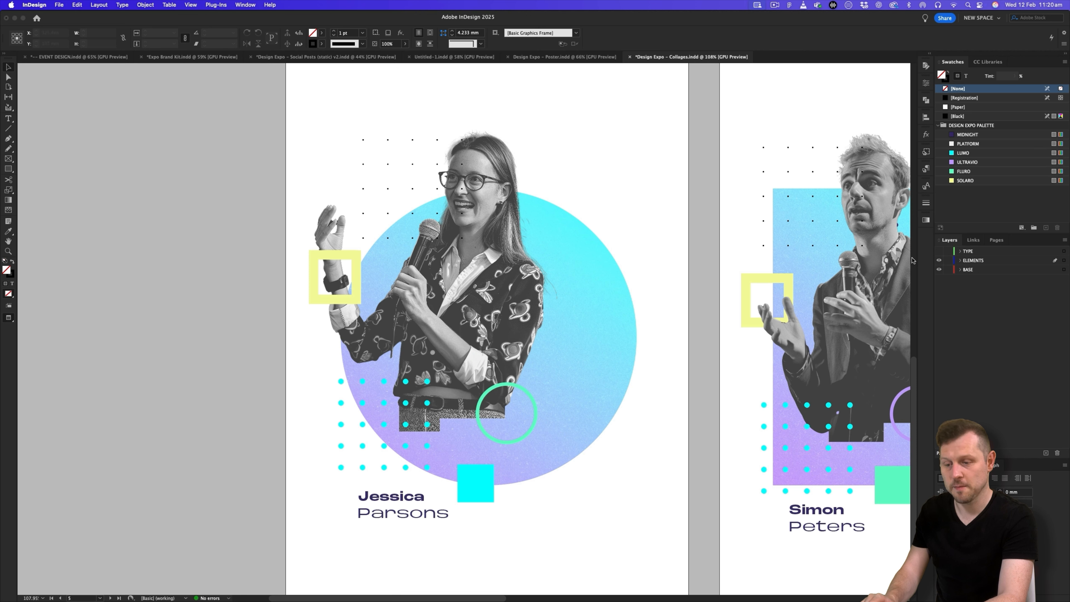
drag(654, 146, 323, 471)
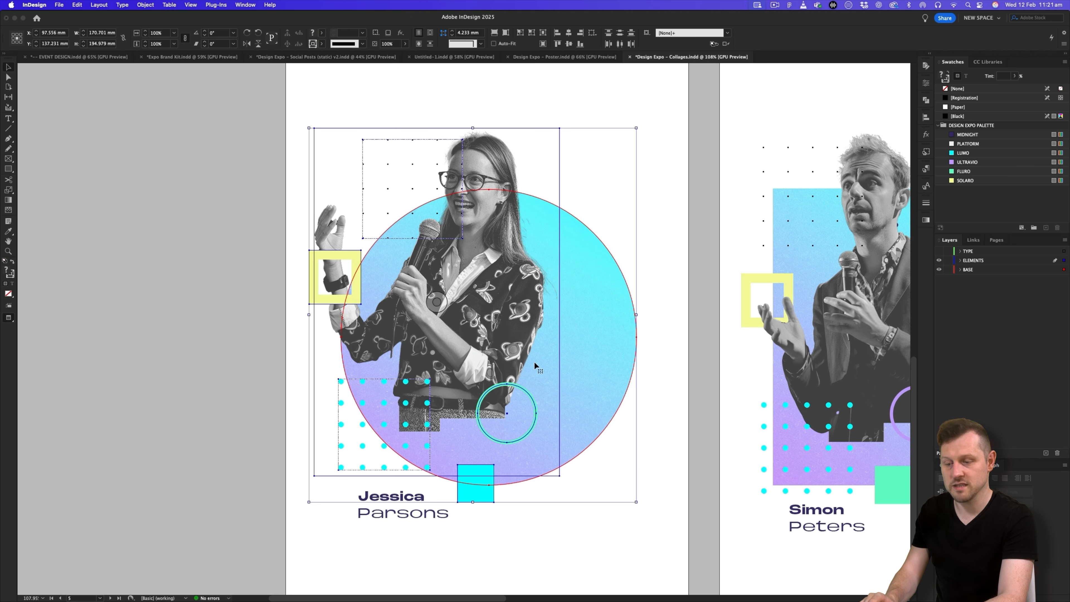
Switch to Untitled-1.indd and paste the speaker collage onto page 2 on the BASE IMAGES layer
click(454, 58)
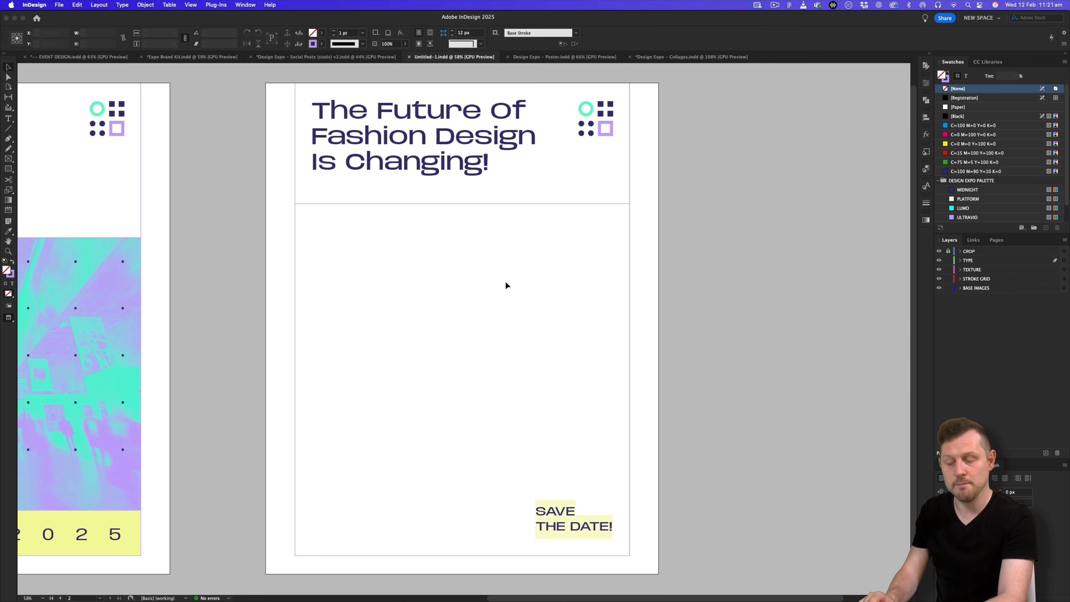
click(978, 290)
key(super+v)
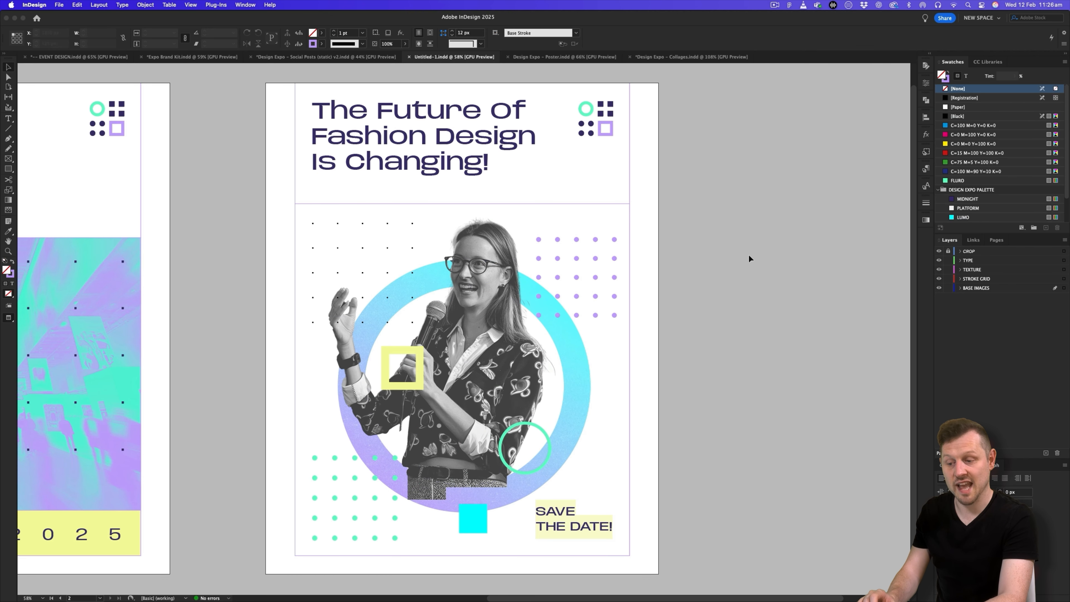
Check which paragraph style is applied to the SAVE THE DATE! label on page 2
drag(401, 297, 601, 298)
key(z)
mouse_move(507, 265)
mouse_down()
mouse_move(478, 277)
mouse_move(504, 282)
mouse_up()
key(v)
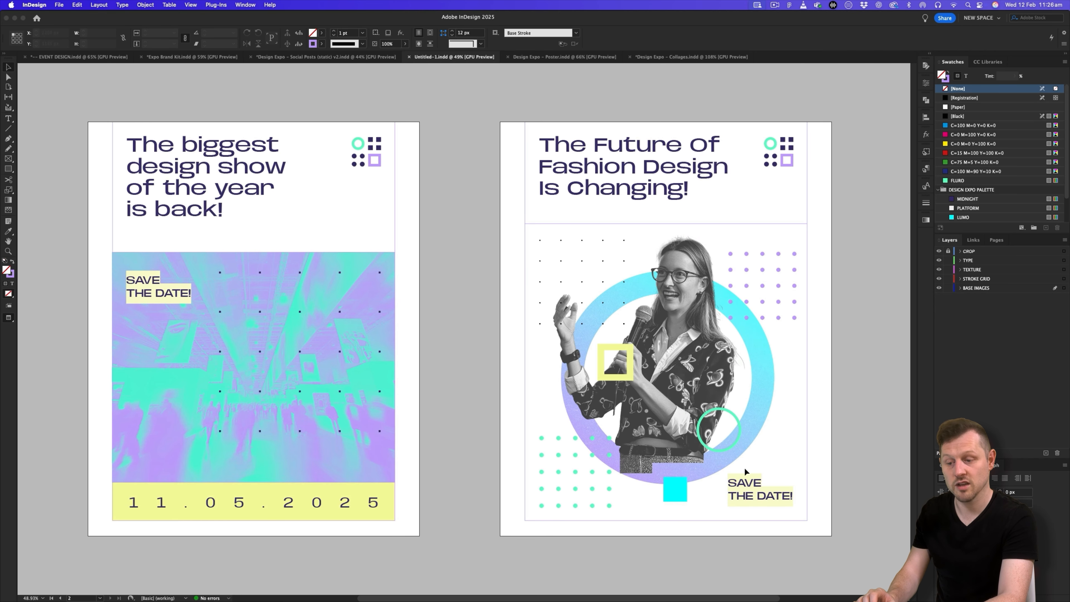
key(z)
drag(747, 477, 477, 431)
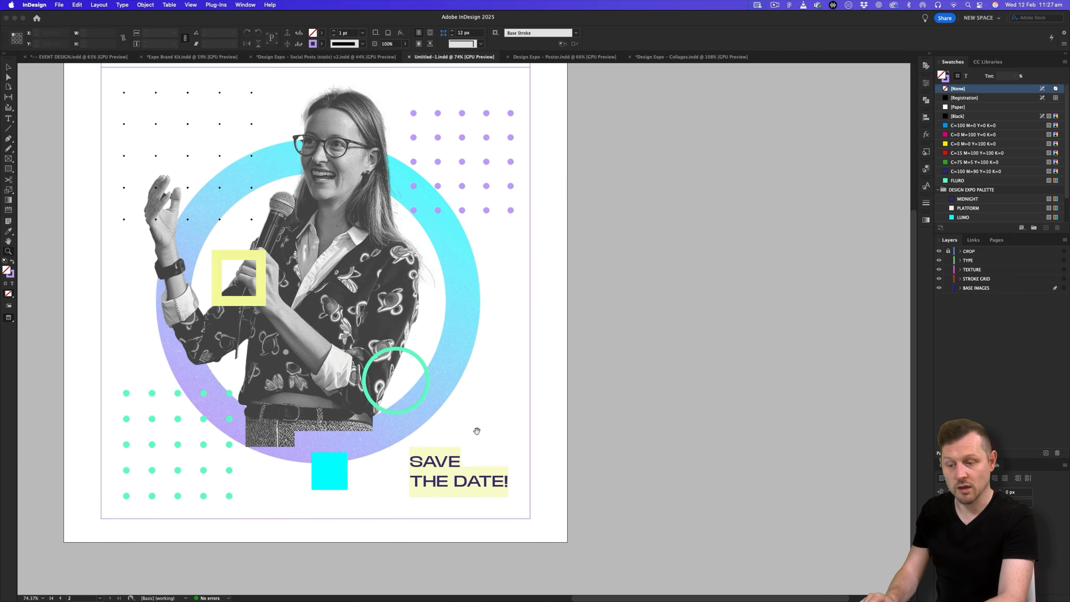
drag(419, 449, 461, 449)
key(v)
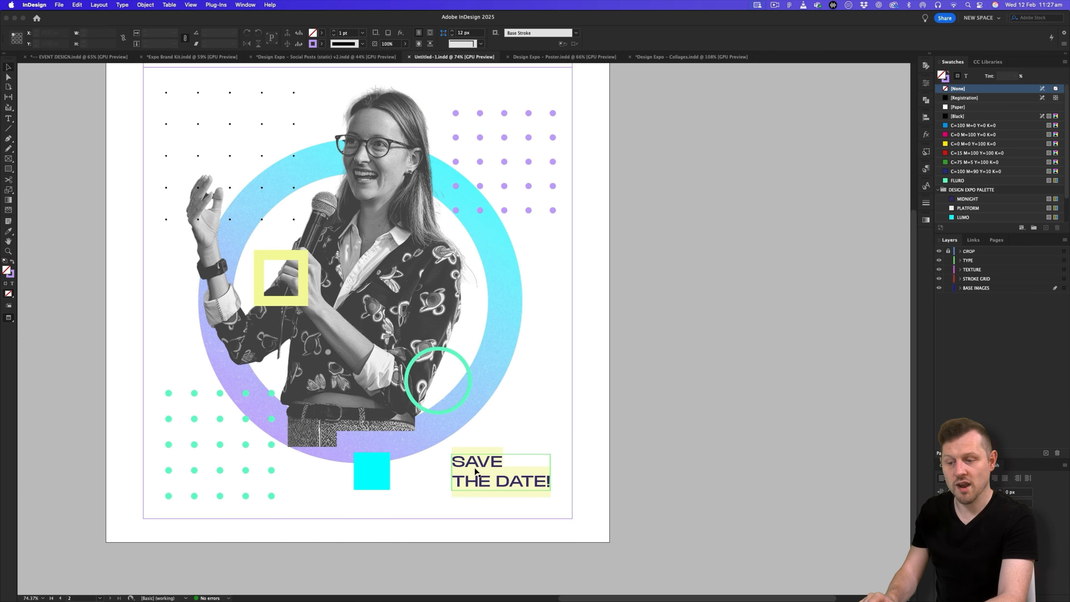
key(w)
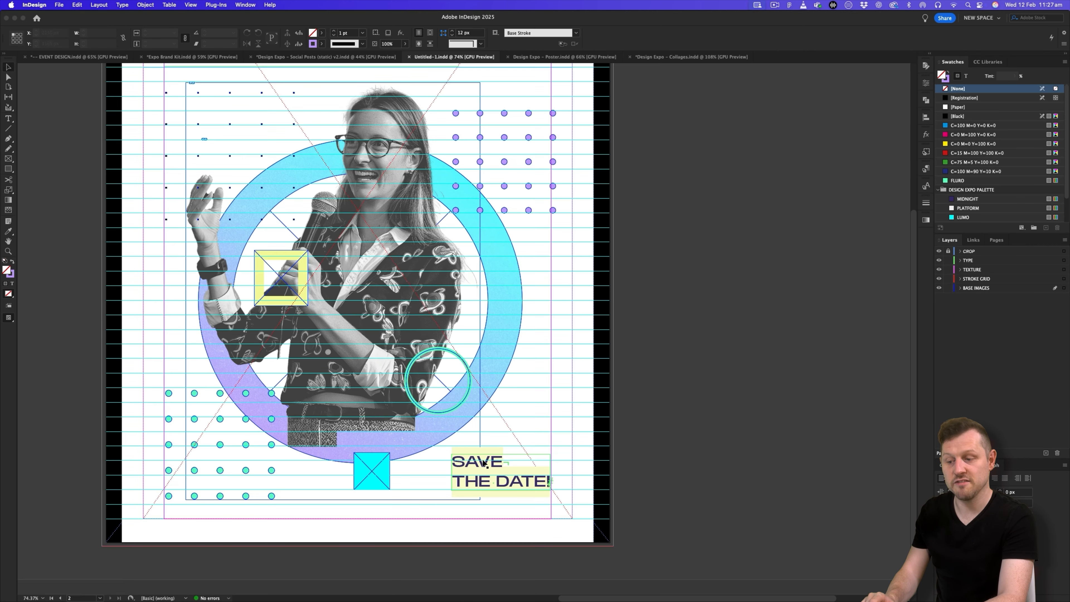
key(w)
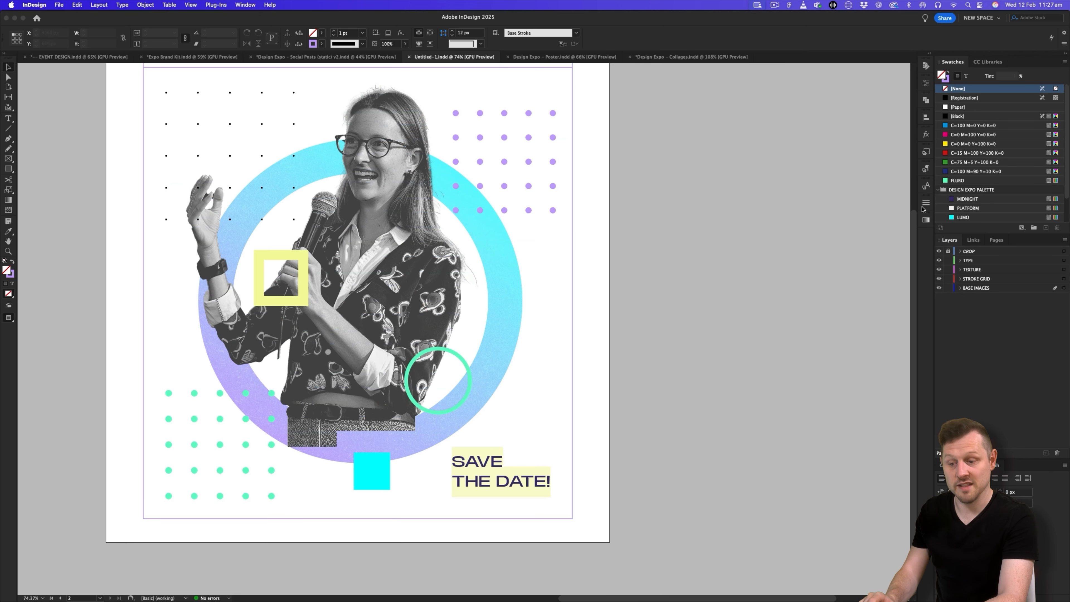
click(928, 170)
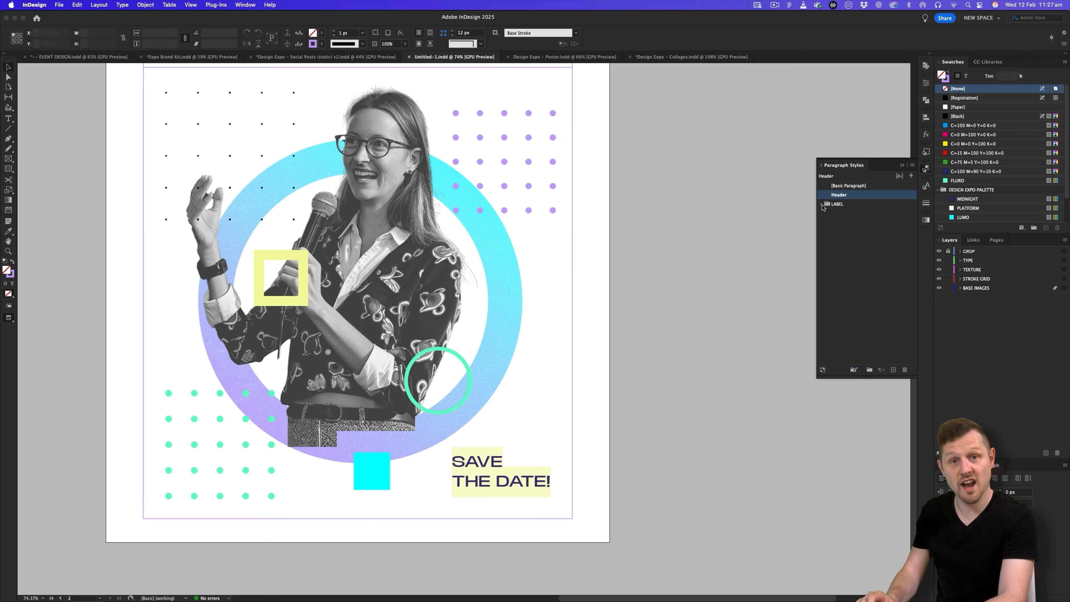
click(480, 461)
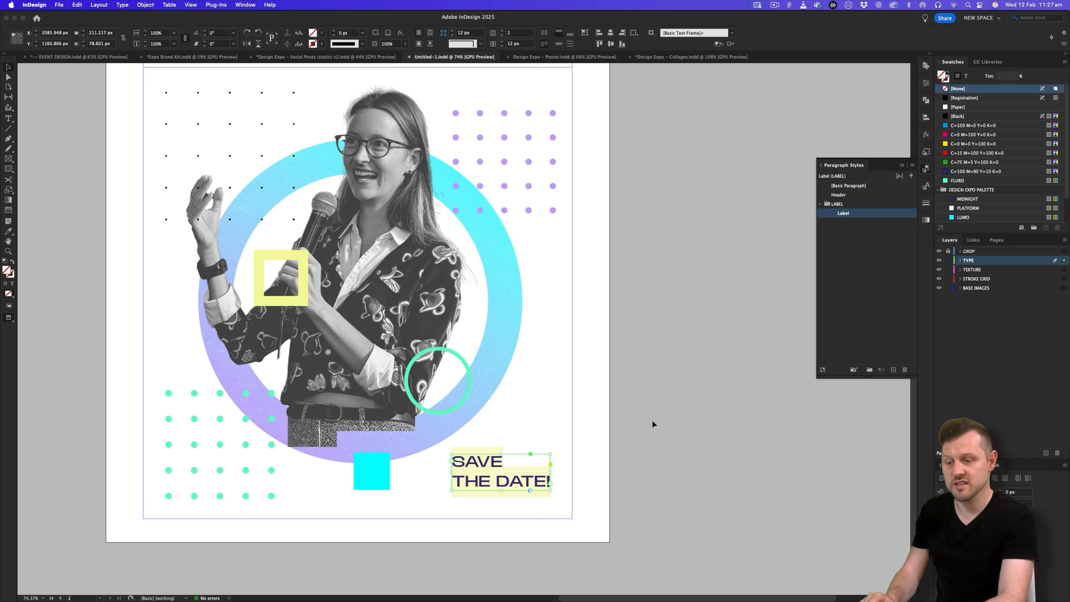
click(650, 463)
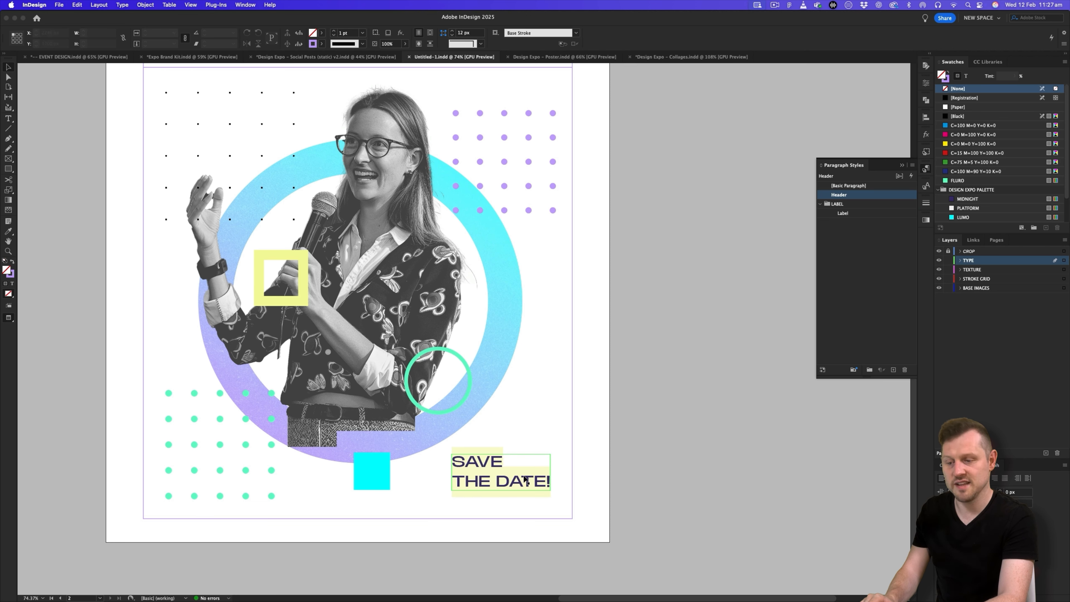
Set the underline colour of all the SAVE THE DATE! label text on page 2 to ULTRAVIO
double_click(525, 478)
key(super+a)
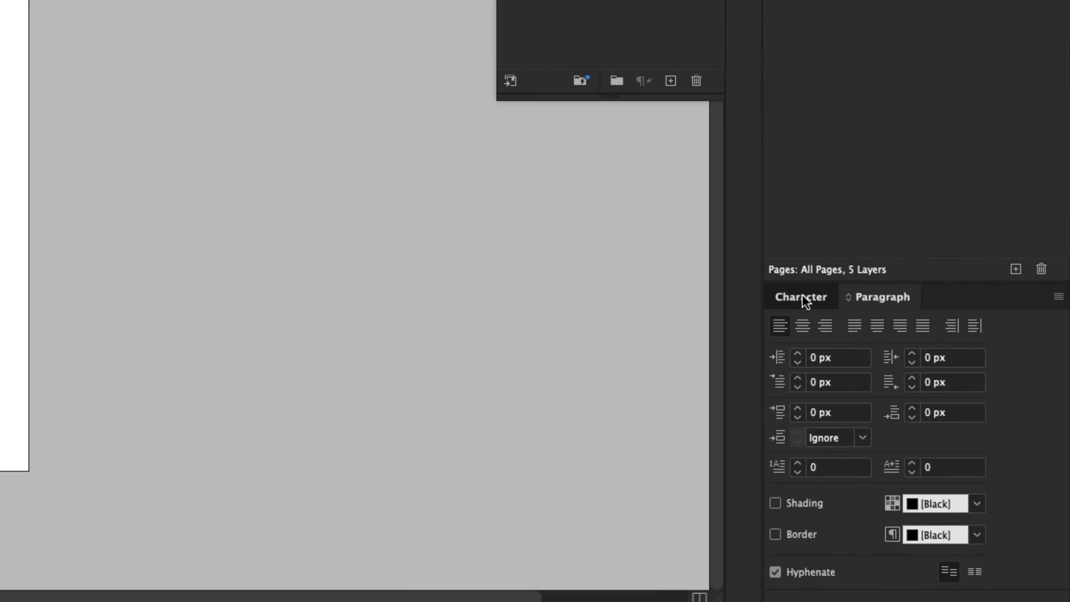
click(951, 465)
click(1064, 465)
click(929, 520)
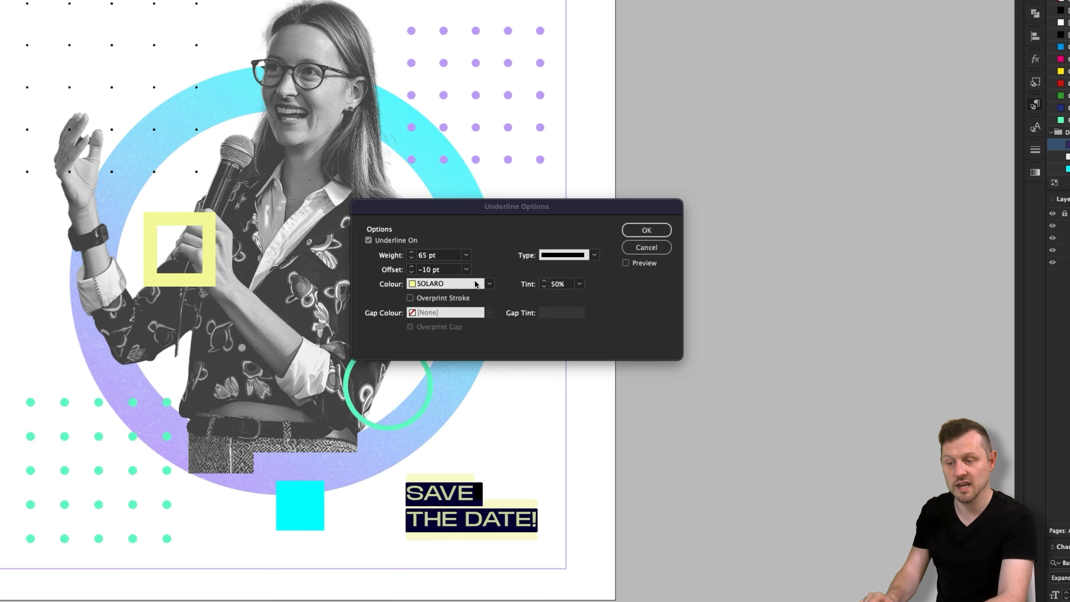
click(490, 283)
click(490, 284)
click(491, 439)
click(557, 284)
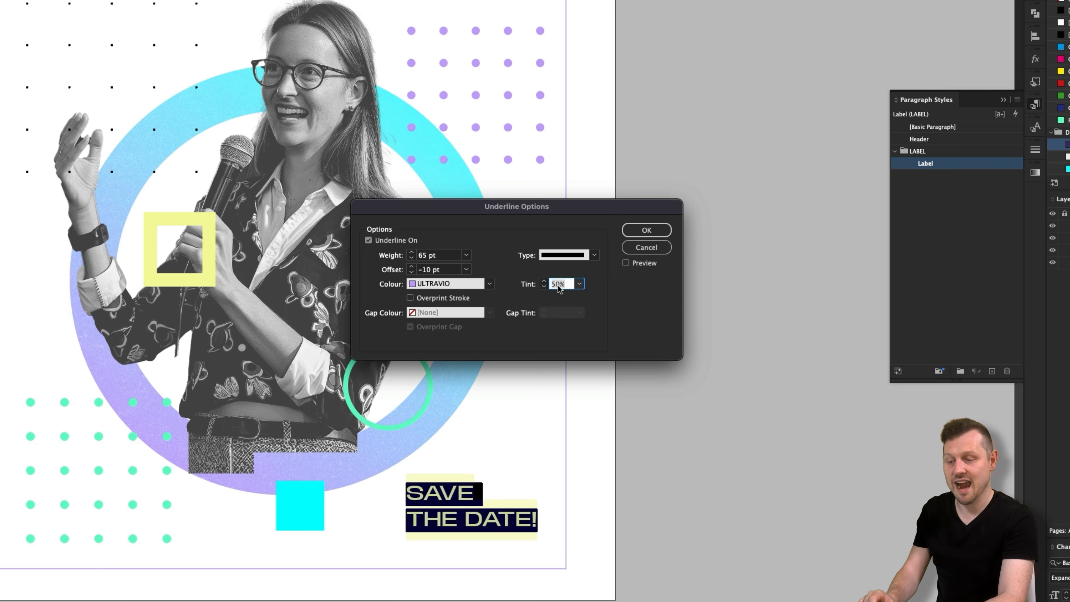
click(647, 230)
Finish the SAVE THE DATE! label's ULTRAVIO underline at 40% tint and create a character style named Ultravio from it
click(1036, 127)
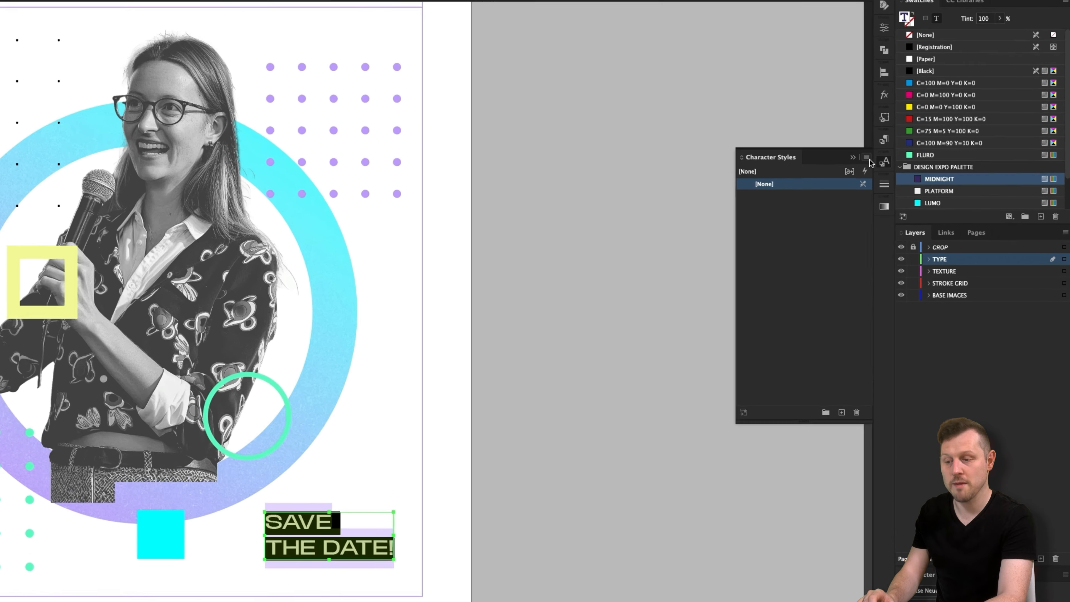
click(867, 158)
click(890, 169)
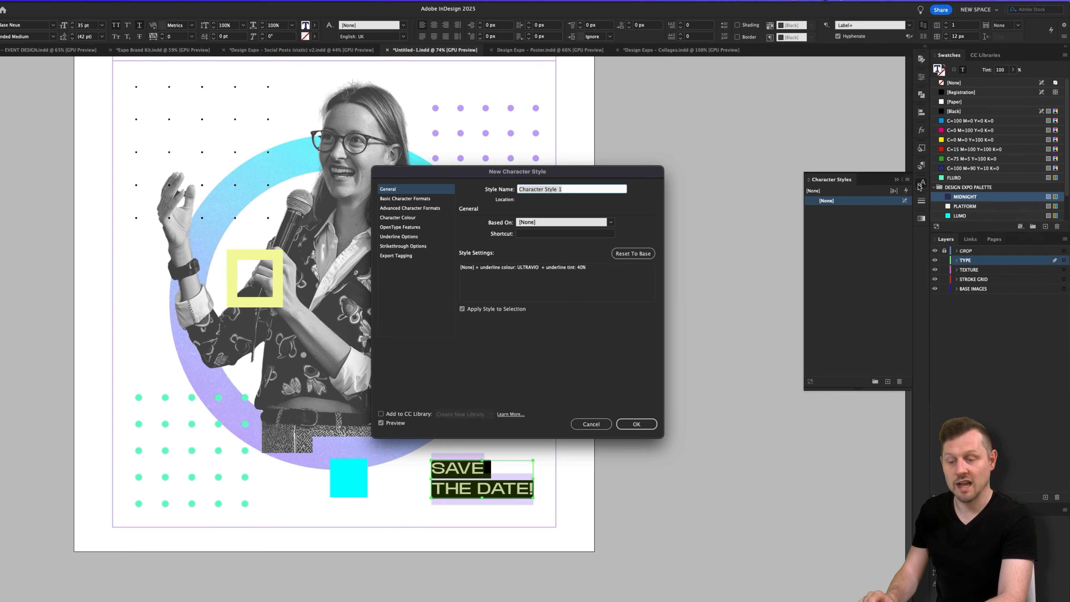
text(Ultravio)
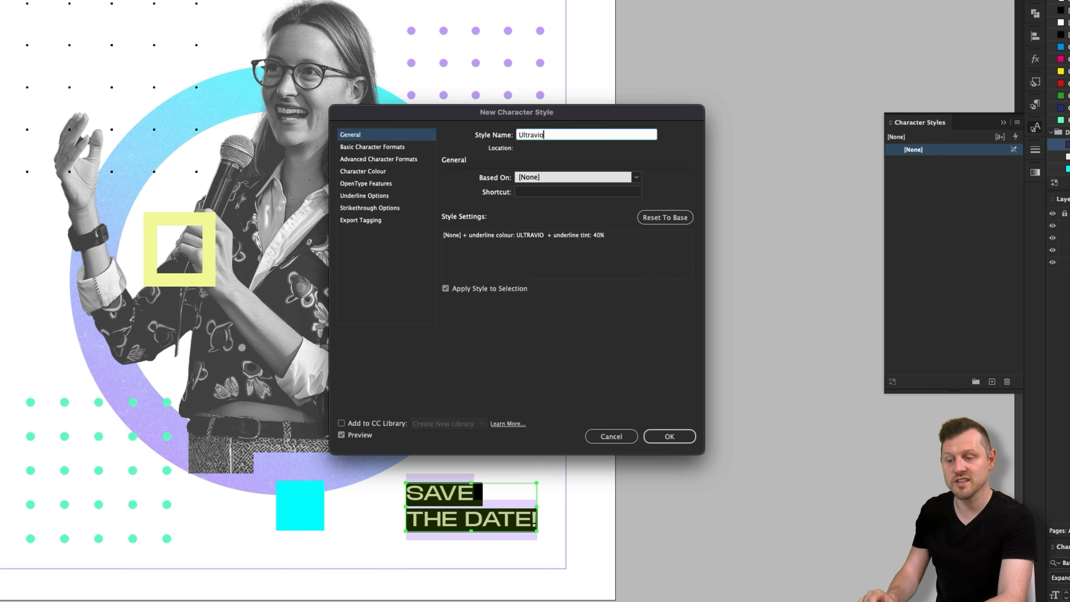
click(670, 437)
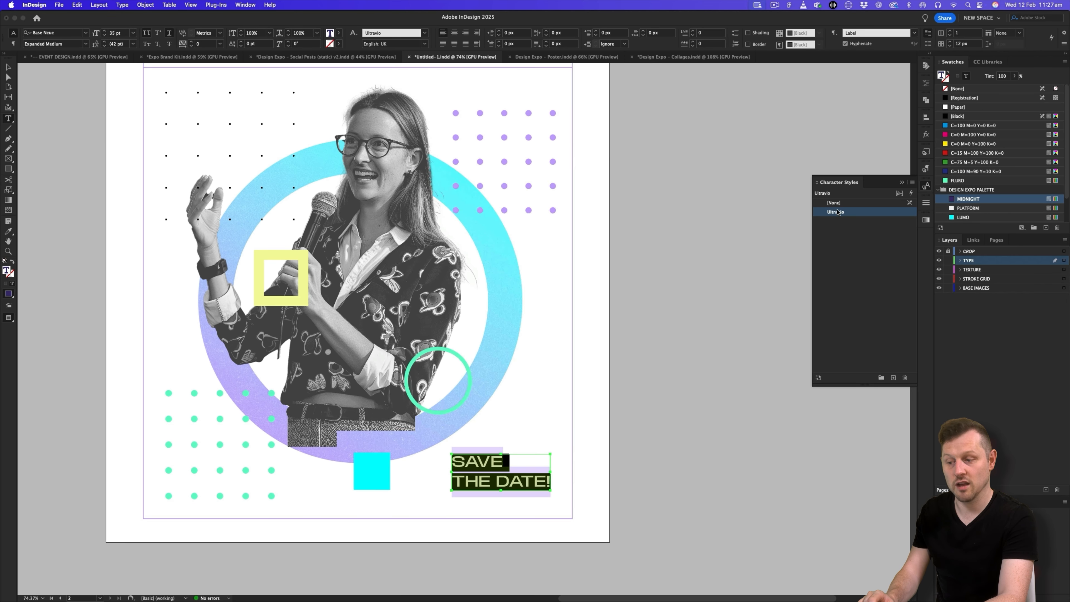
click(837, 213)
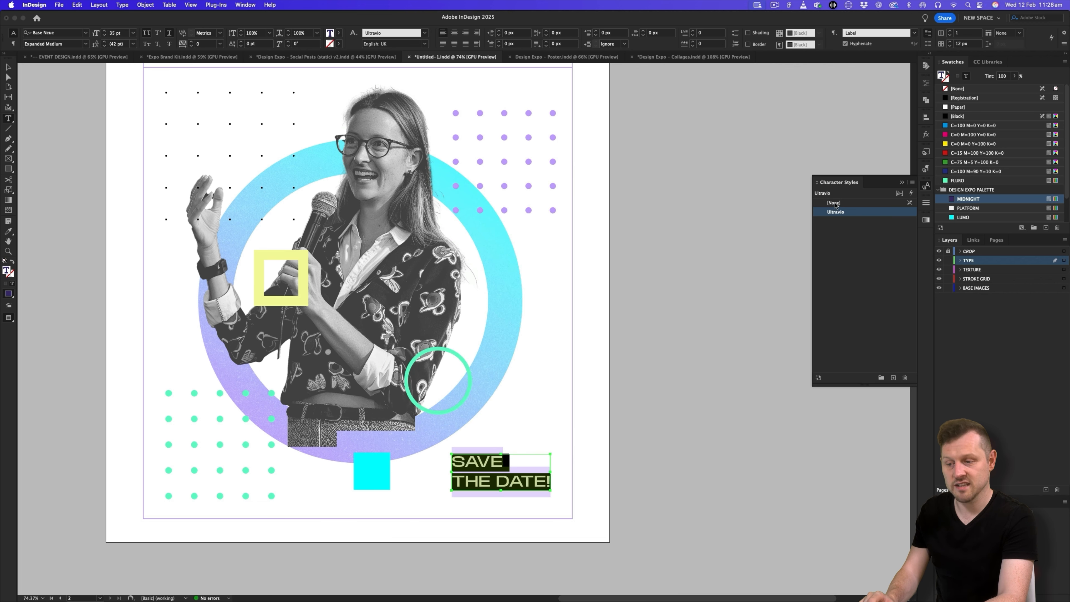
Test the Ultravio character style by clearing it from the SAVE THE DATE! label and reapplying it to all the label text
click(836, 204)
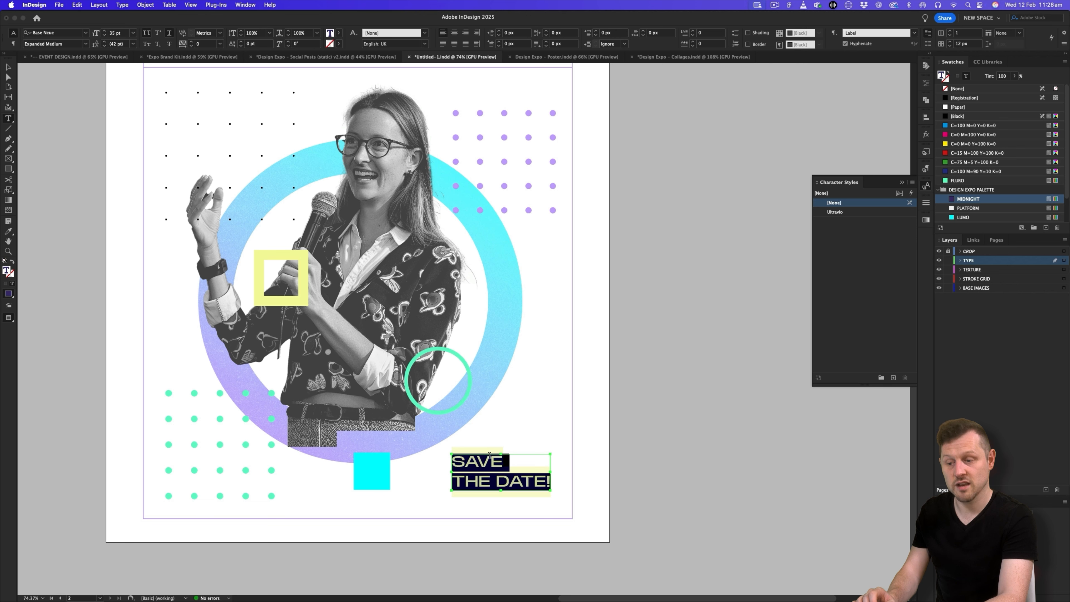
key(Escape)
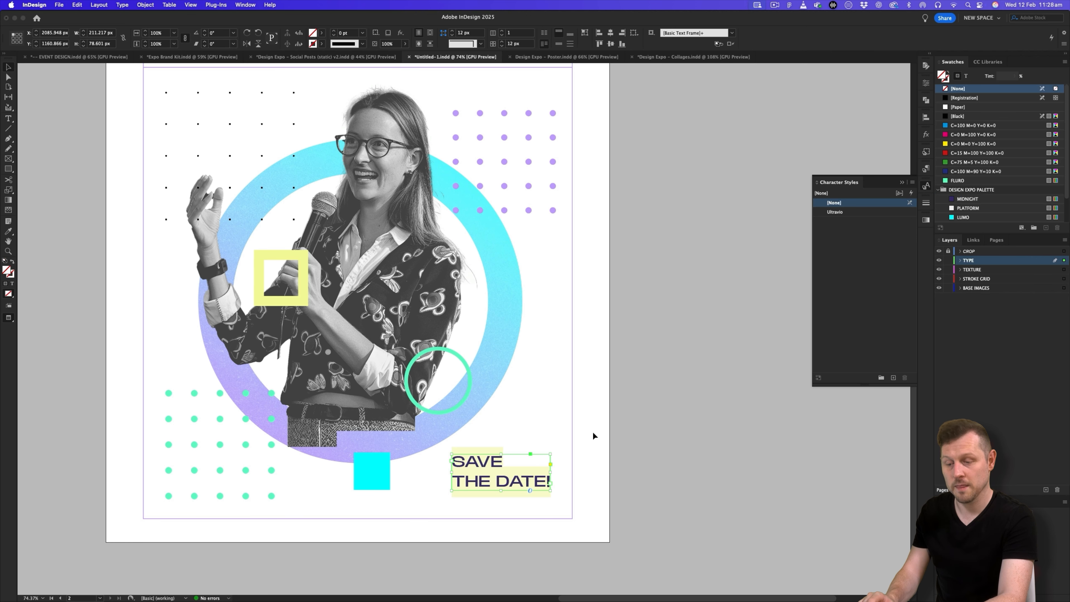
double_click(521, 482)
key(super+a)
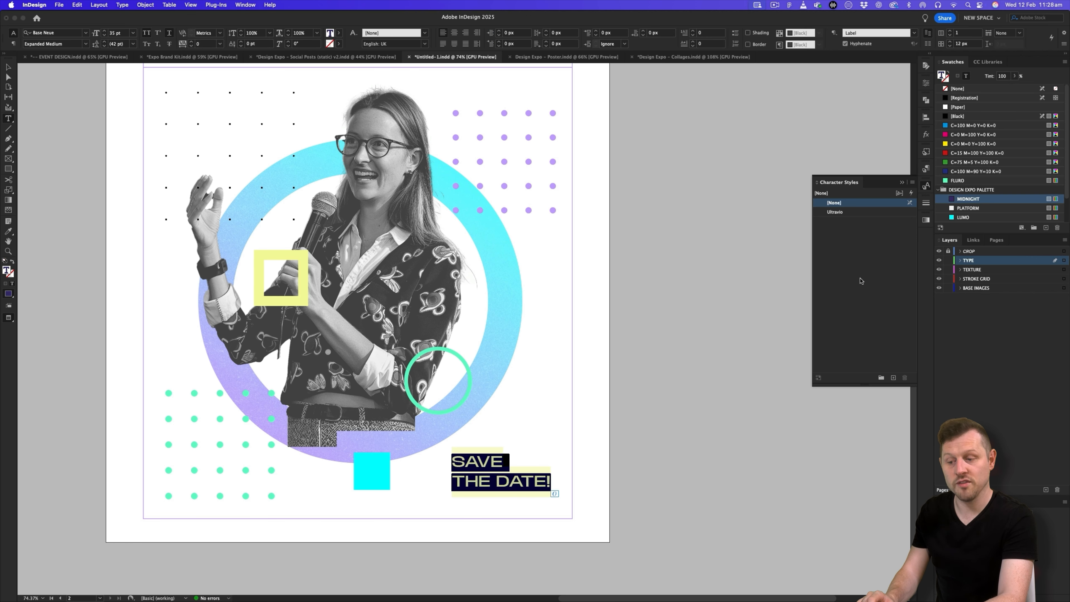
click(836, 212)
click(9, 67)
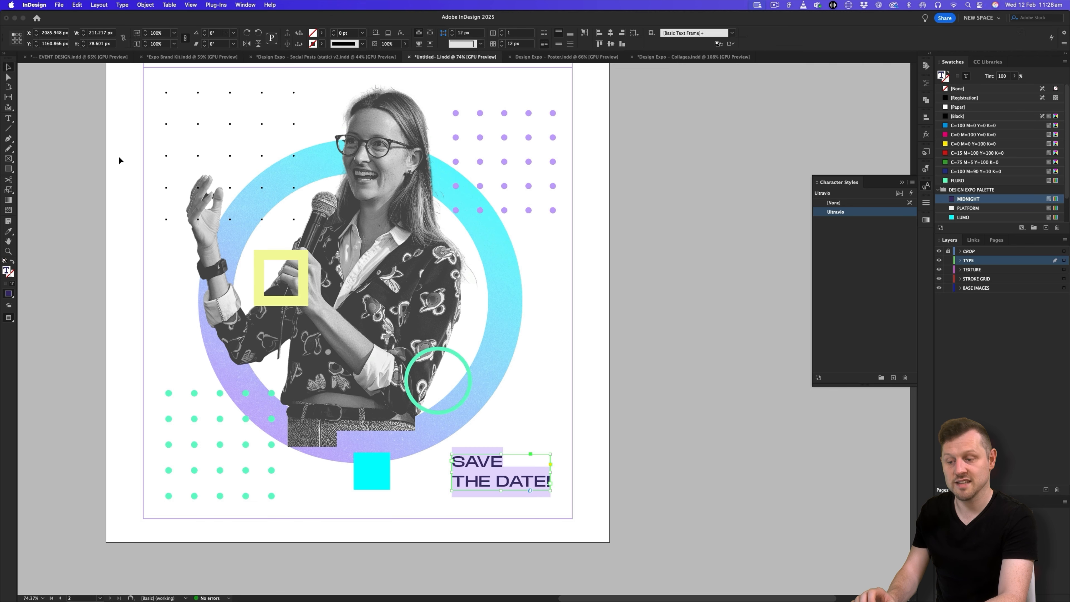
Deselect the label, put away the character styles list and save the document
click(611, 247)
key(z)
drag(549, 375, 445, 323)
scroll(413, 359, left, 3)
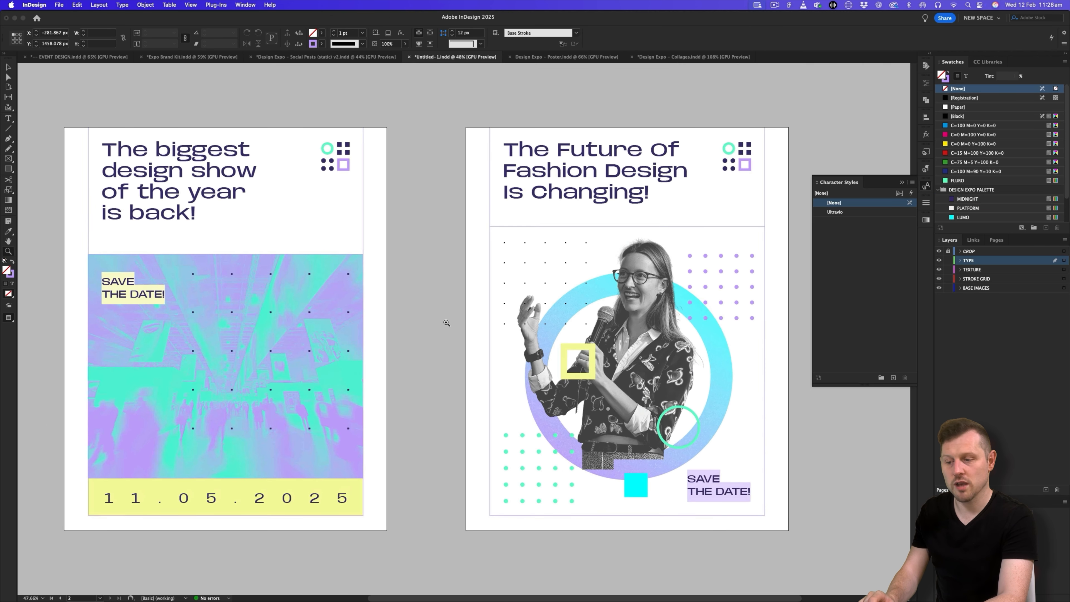
click(900, 181)
scroll(564, 289, left, 2)
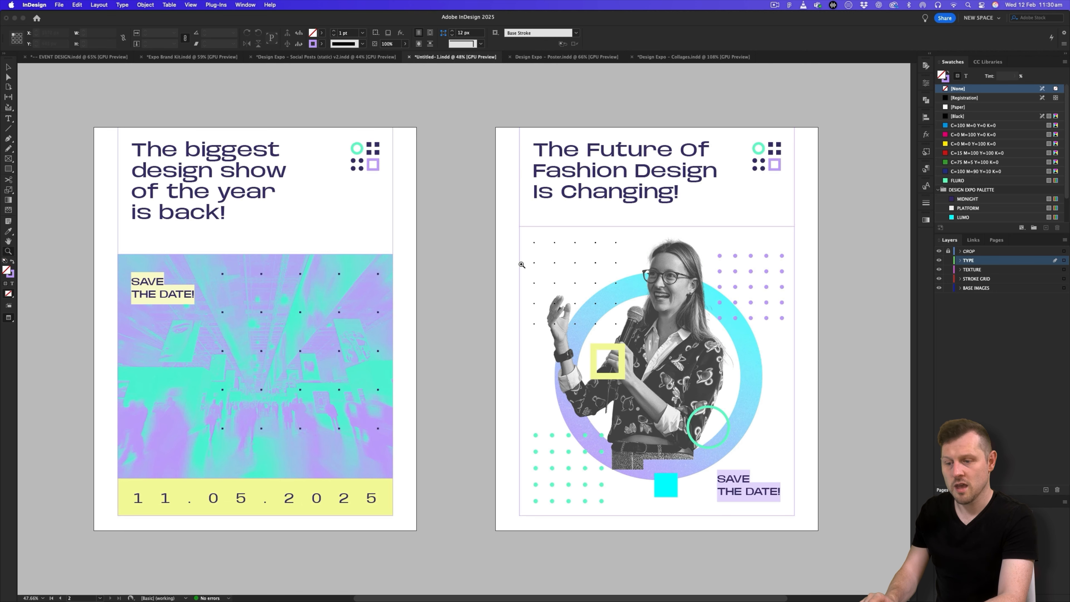
key(v)
key(z)
drag(485, 265, 452, 279)
key(super+s)
key(w)
key(w)
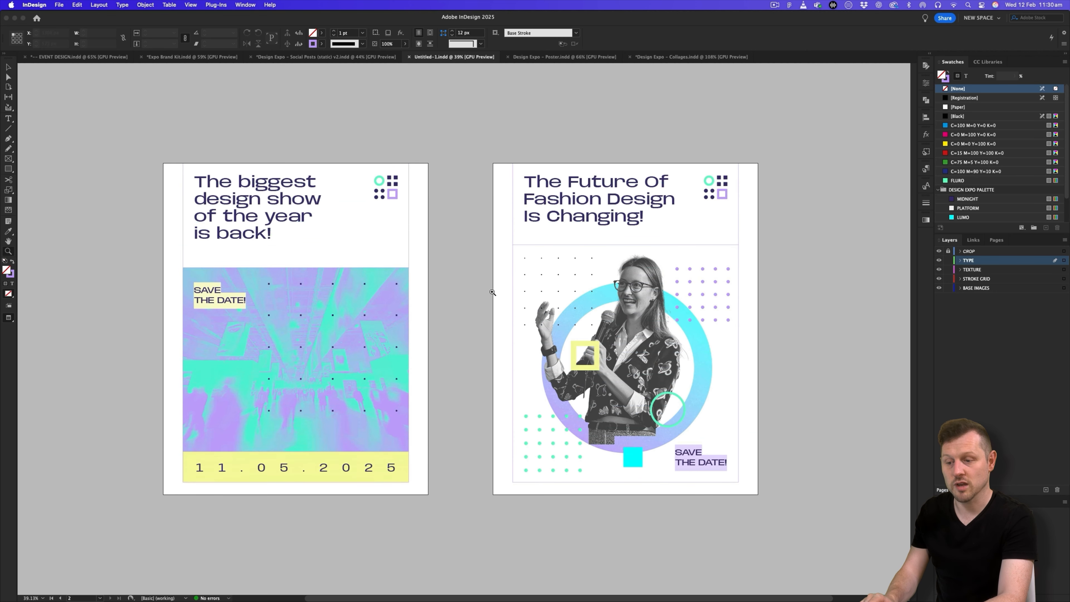
Add three new pages based on A-Parent after page 2, for a total of five
click(996, 240)
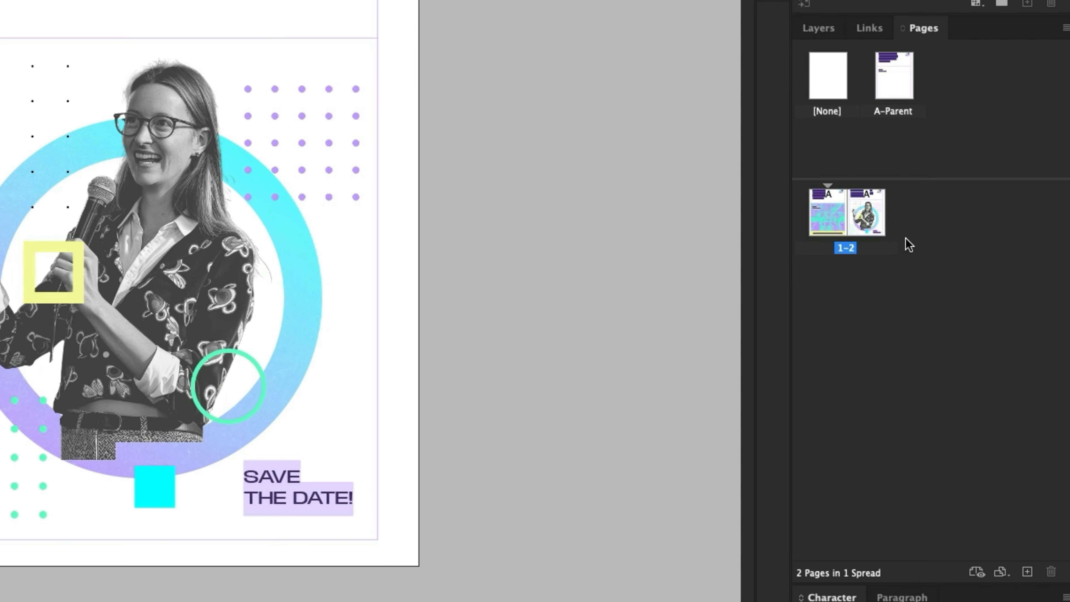
click(1028, 575)
click(1028, 574)
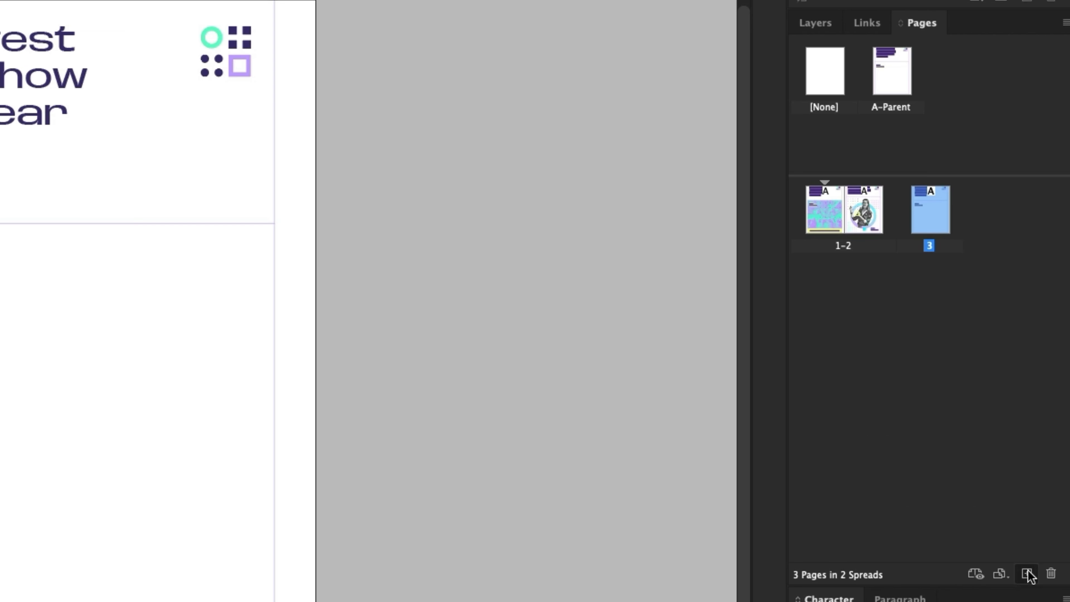
click(1027, 574)
click(1027, 573)
drag(523, 64, 138, 221)
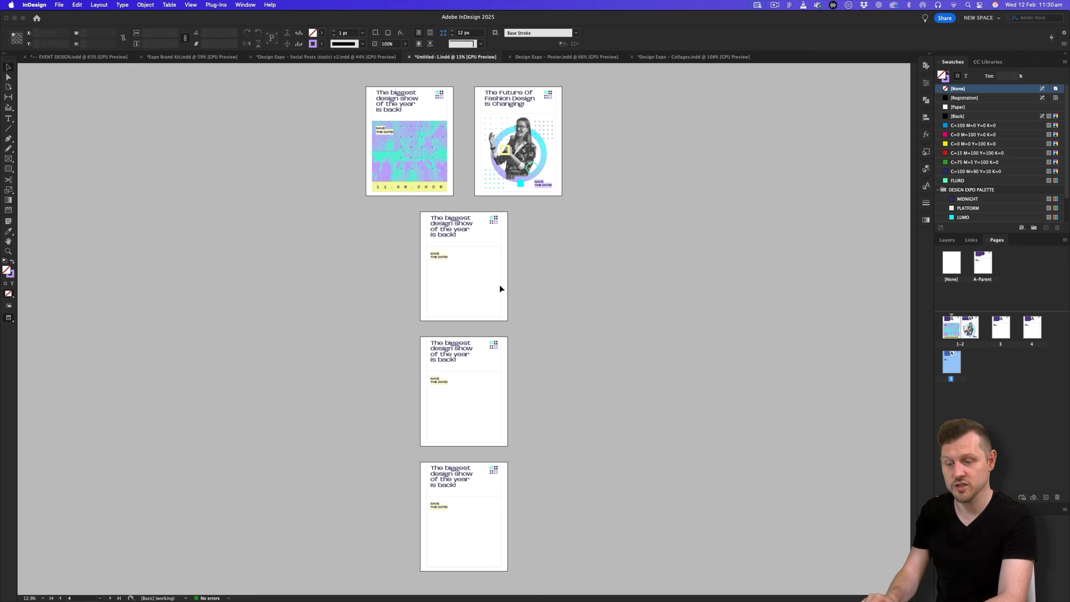
click(1035, 400)
Move page 3 into the first spread beside page 2 and separate it from page 2 with the Page tool
drag(1002, 330, 980, 325)
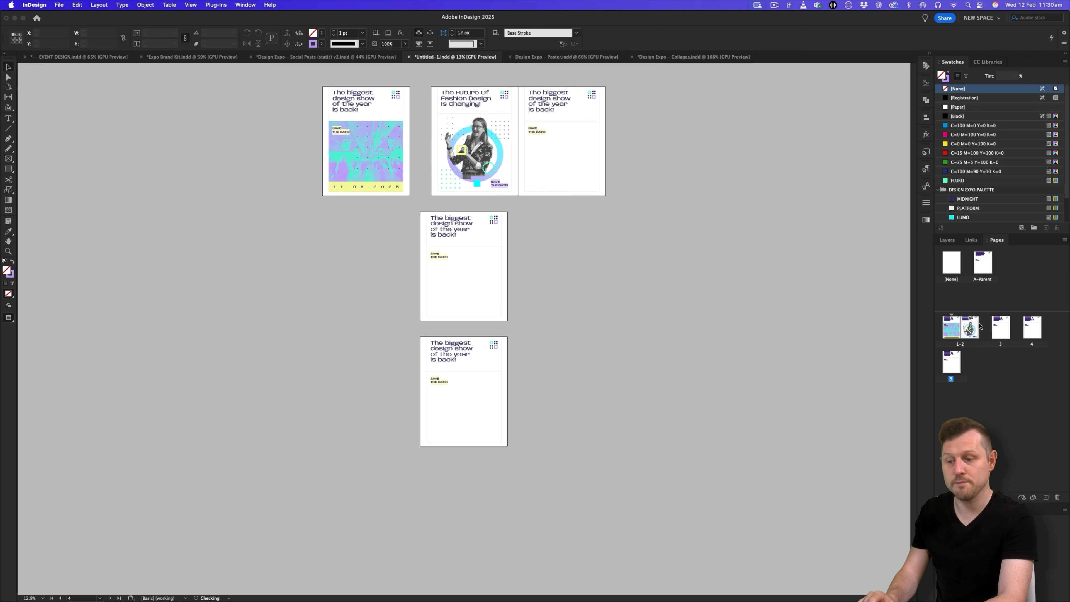
key(z)
click(599, 169)
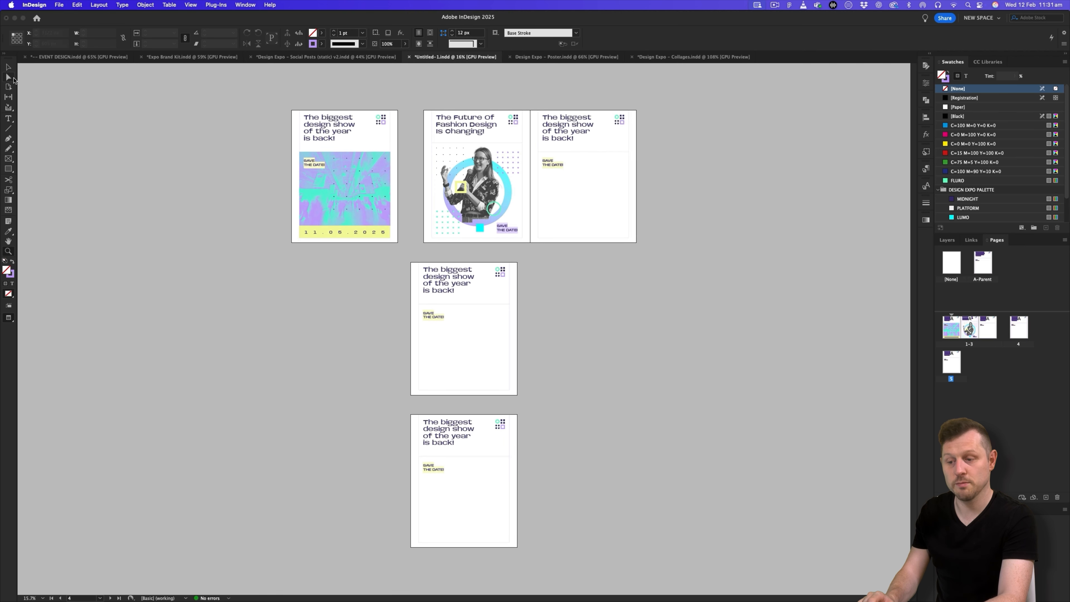
click(9, 87)
drag(577, 140, 599, 139)
Move pages 4 and 5 into the same spread and space them apart in one row with the Page tool
drag(1019, 333, 998, 328)
drag(649, 229, 687, 240)
drag(1037, 328, 1017, 326)
drag(702, 310, 727, 310)
drag(440, 285, 487, 264)
key(z)
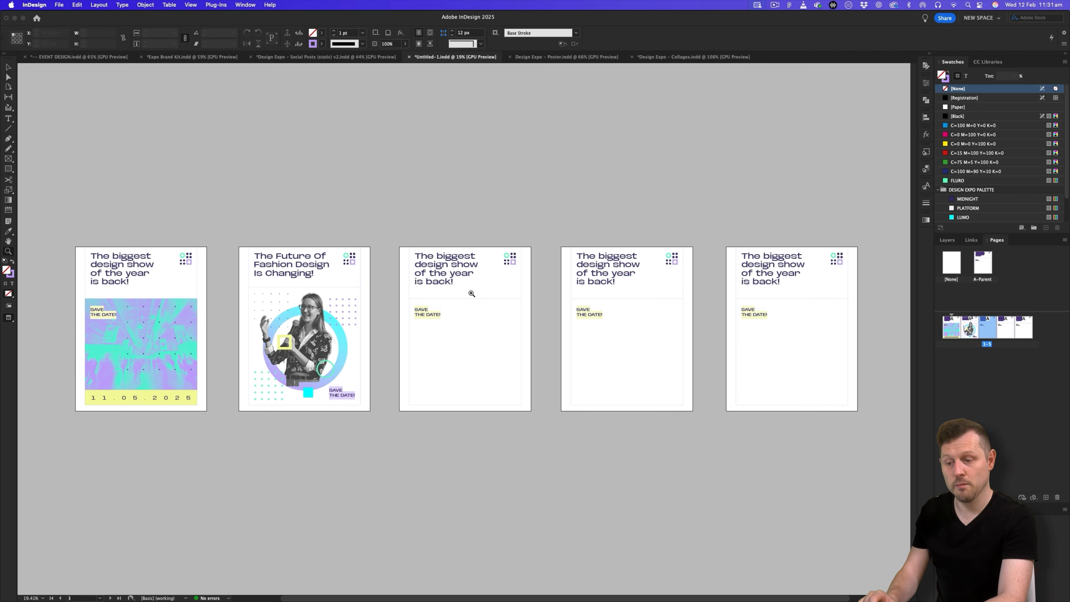
Look over the new blank pages and examine the third post in the Design Expo - Social Posts (static) v2 document for reference
click(341, 277)
key(space)
drag(764, 270, 454, 296)
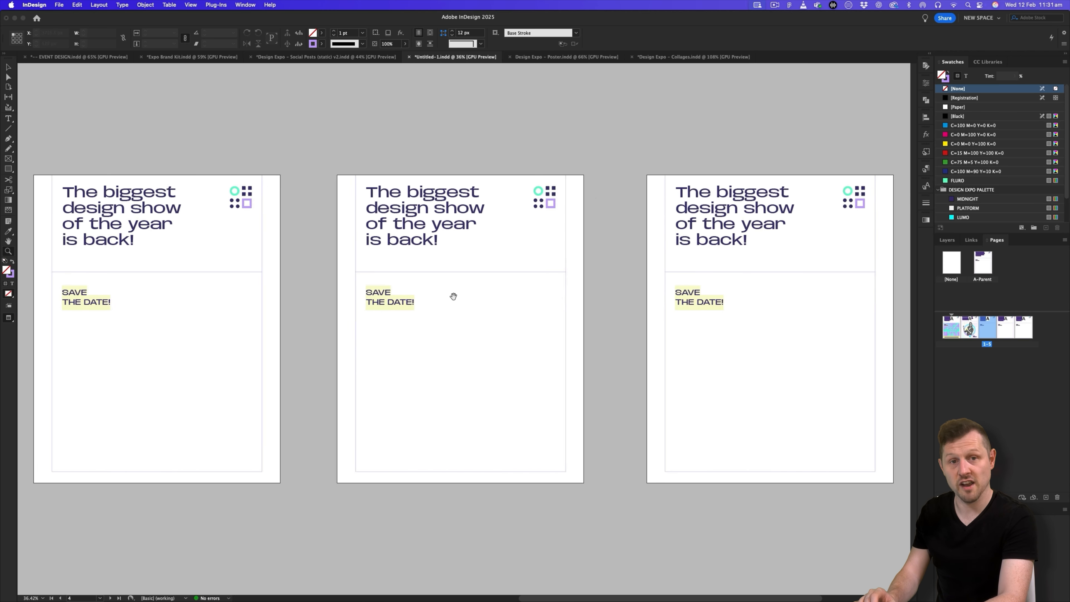
drag(565, 295, 395, 290)
drag(51, 295, 529, 296)
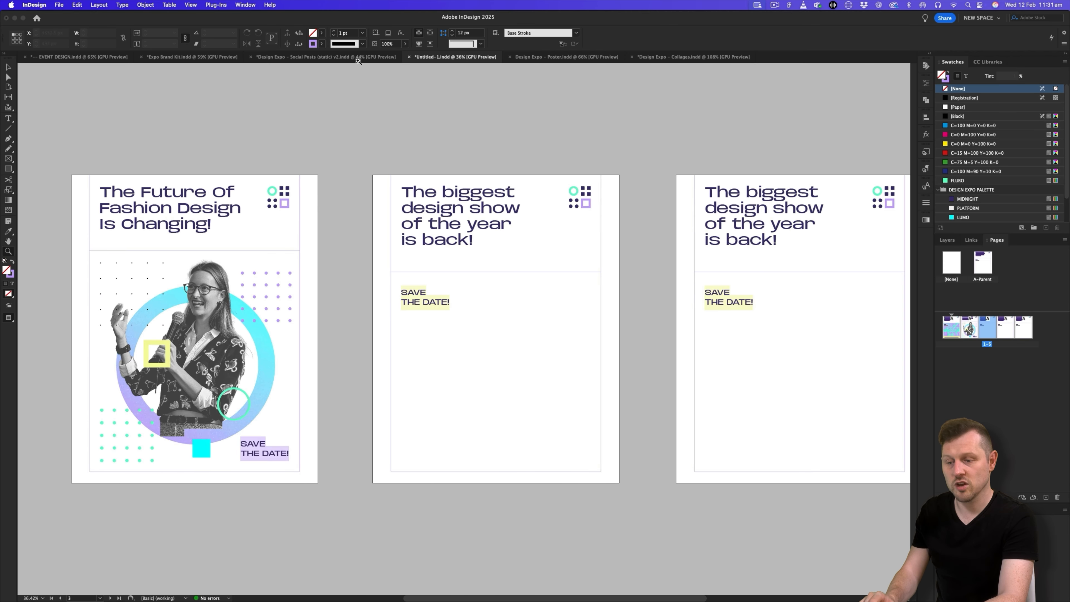
click(344, 59)
scroll(340, 256, right, 10)
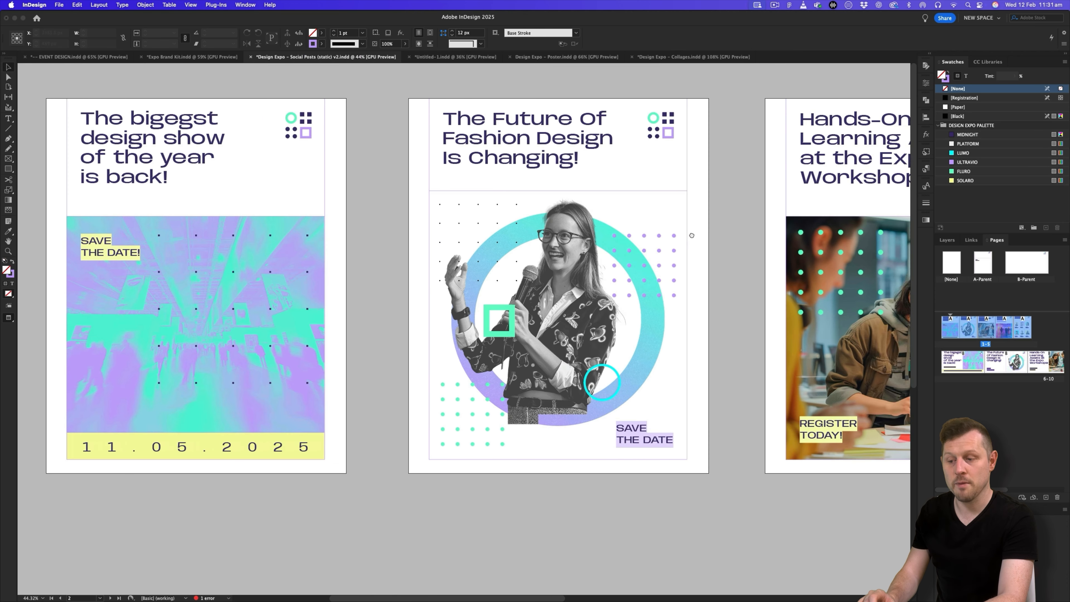
scroll(340, 256, right, 4)
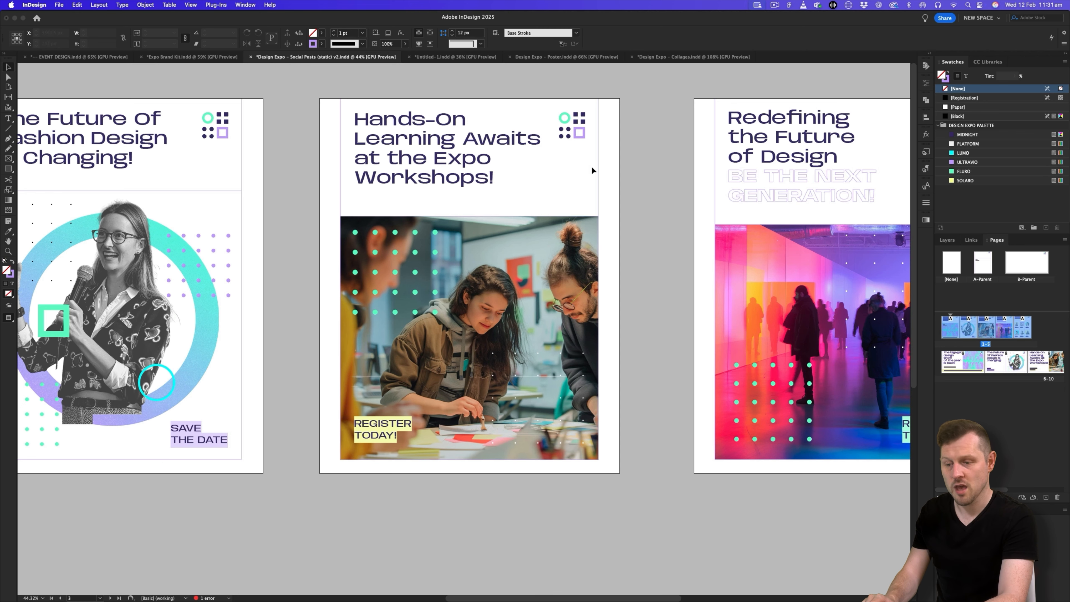
click(441, 57)
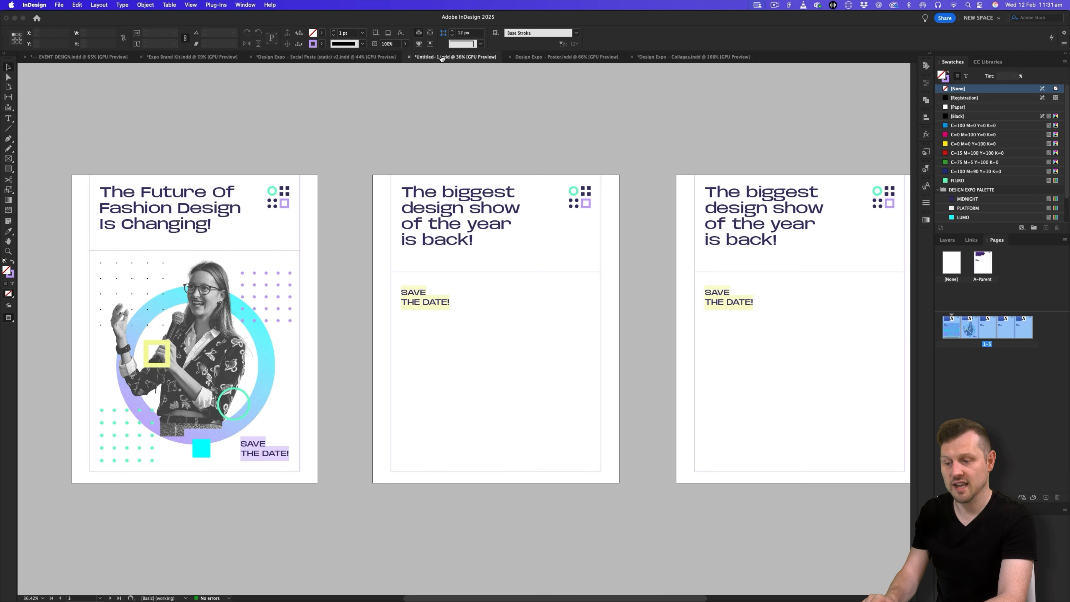
Switch to the Design Expo Conference Event slides in Safari, copy the Post 3 header text and return to InDesign
key(super+Tab)
triple_click(498, 314)
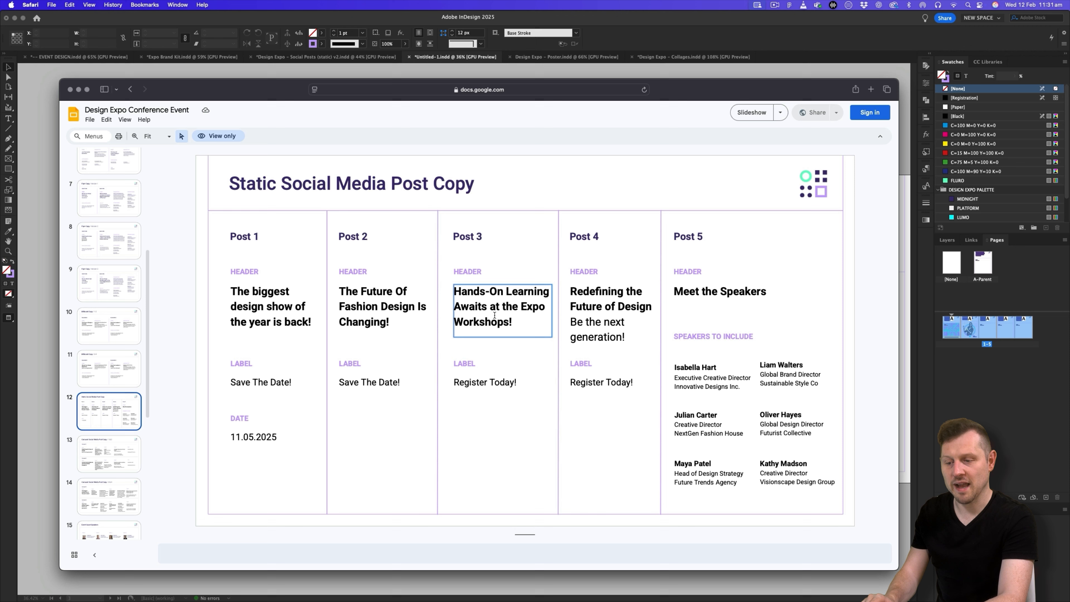
key(super+Tab)
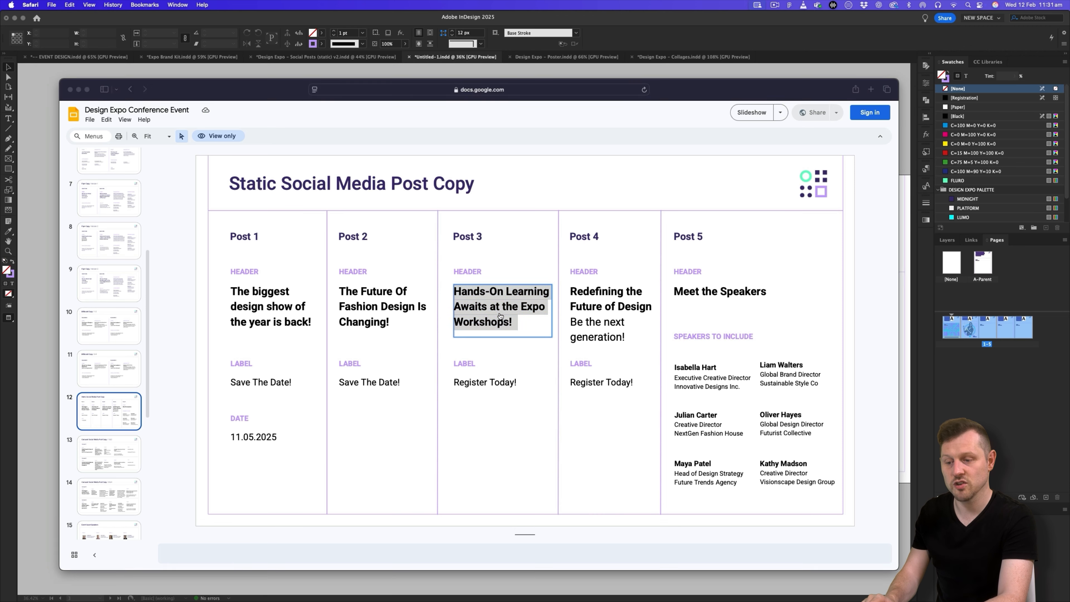
Override the parent header text frame on page 3 so it can be edited
key(z)
drag(517, 225, 531, 197)
key(v)
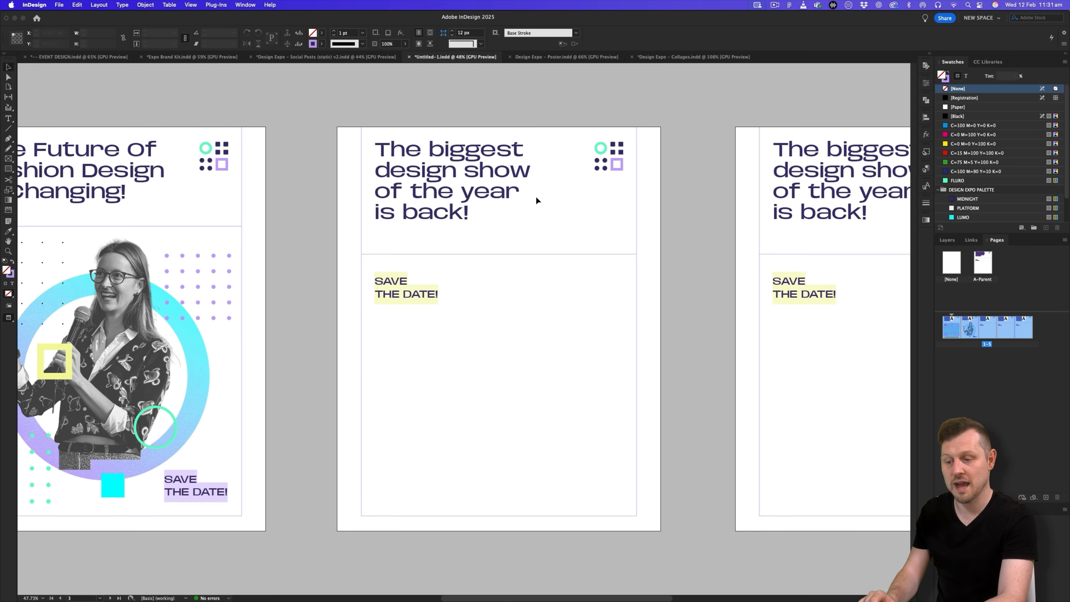
shift+super+click(479, 175)
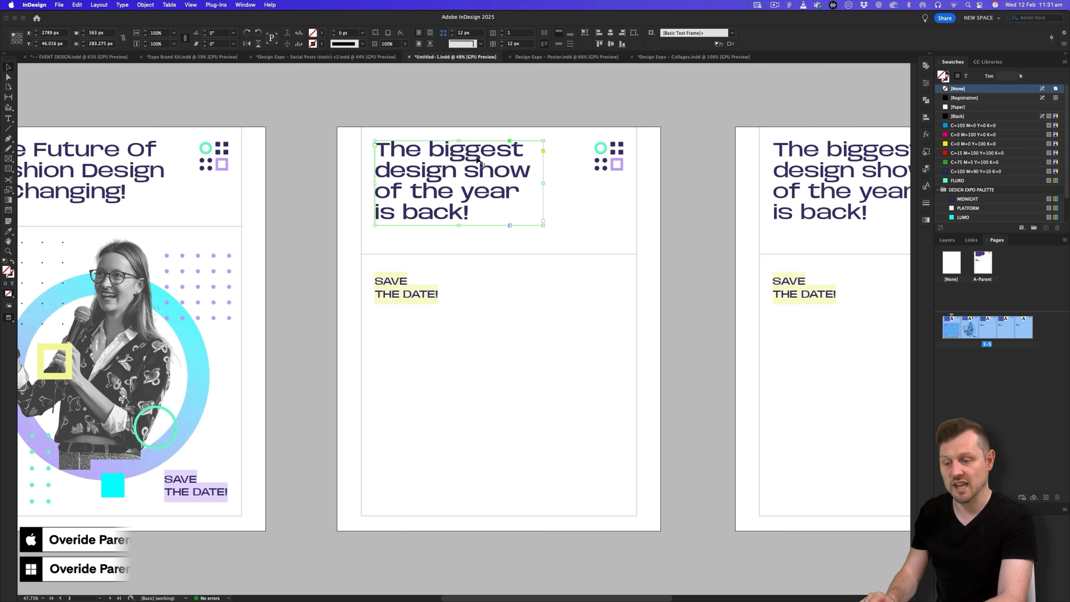
Replace the page 3 header text with the copied "Hands-On Learning Awaits at the Expo Workshops!"
key(z)
drag(483, 170, 484, 163)
key(v)
double_click(484, 164)
key(super+a)
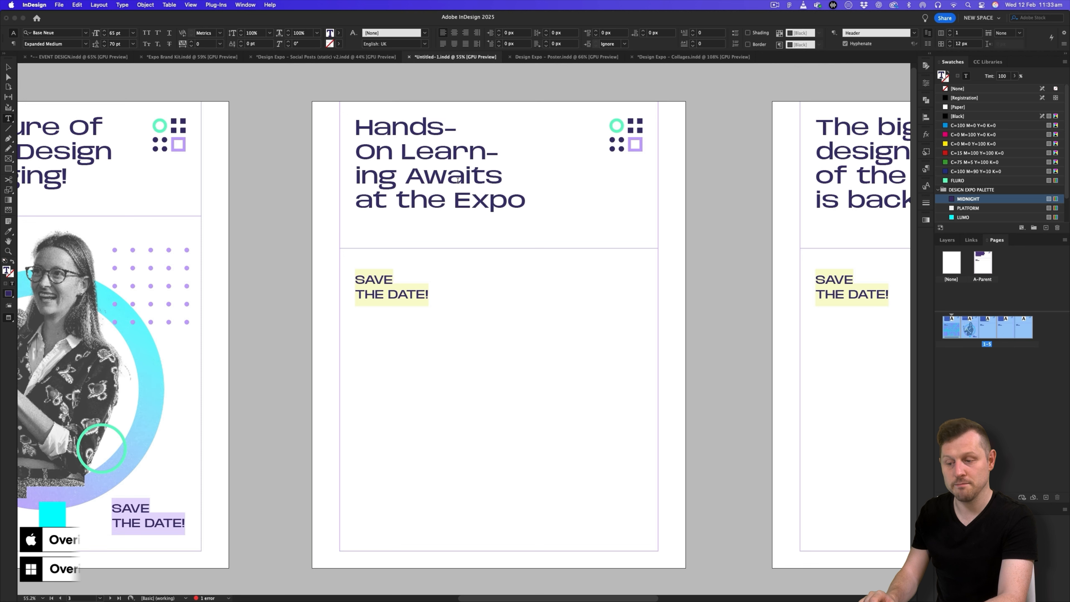
Widen the page 3 header frame to about 760 px, break the line after "Hands-On" and remove the trailing paragraph return
double_click(477, 176)
key(super+a)
key(Escape)
key(w)
drag(550, 165, 599, 166)
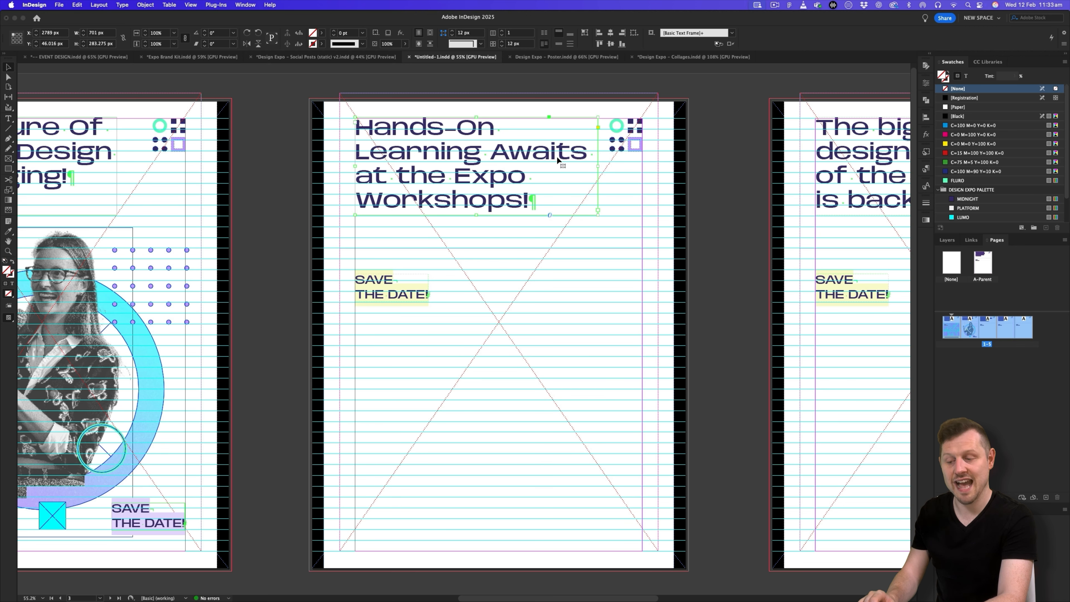
drag(598, 166, 611, 166)
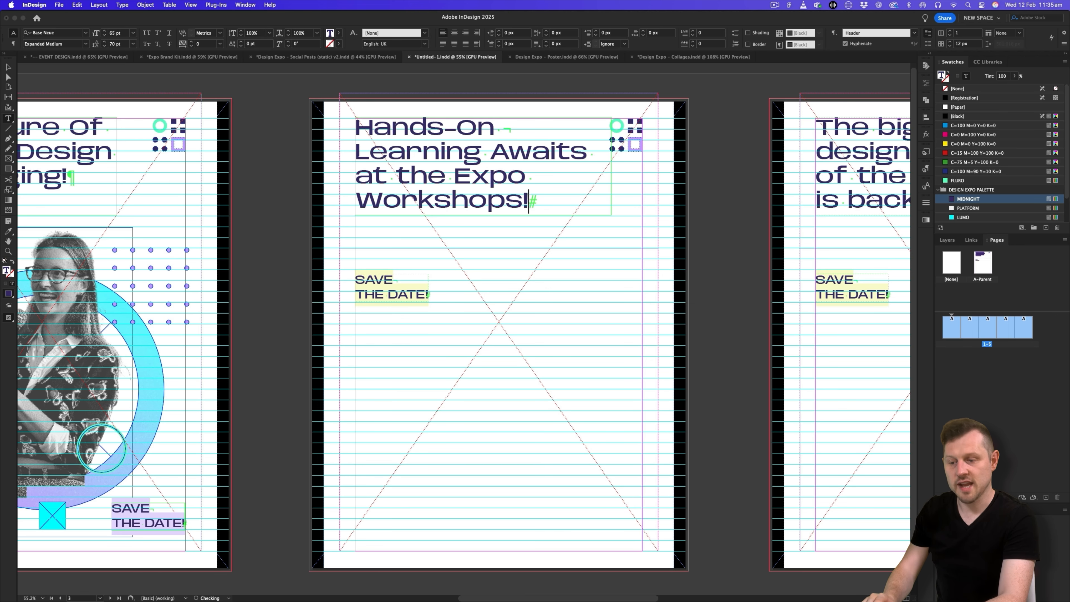
click(9, 68)
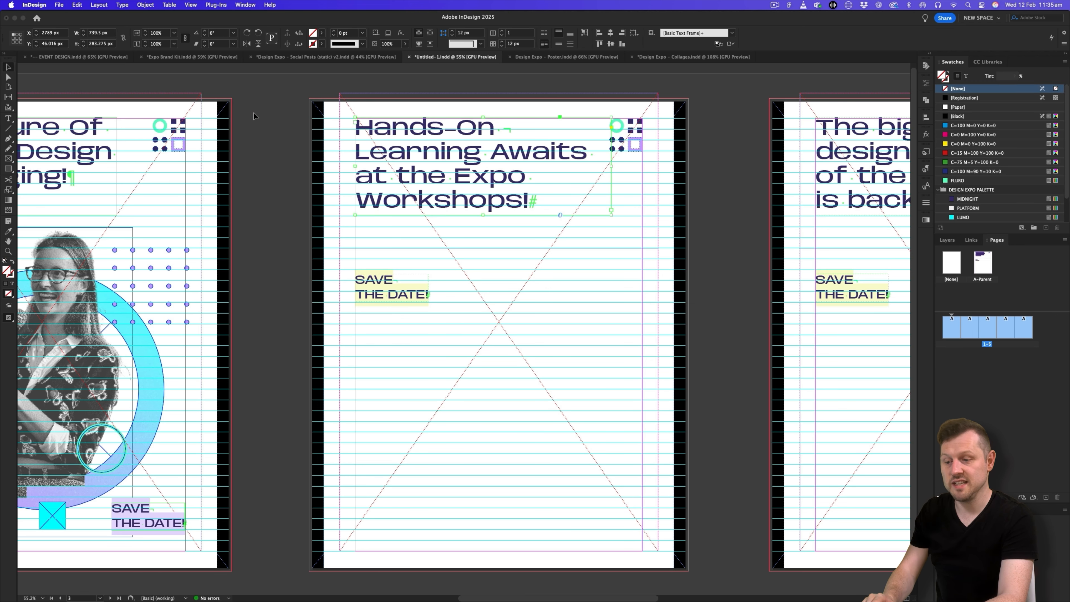
click(253, 112)
Lock the TYPE, TEXTURE and STROKE GRID layers, leaving BASE IMAGES editable, and show the frame edges on pages 1 and 2
key(w)
key(z)
drag(630, 202, 614, 208)
drag(549, 255, 557, 253)
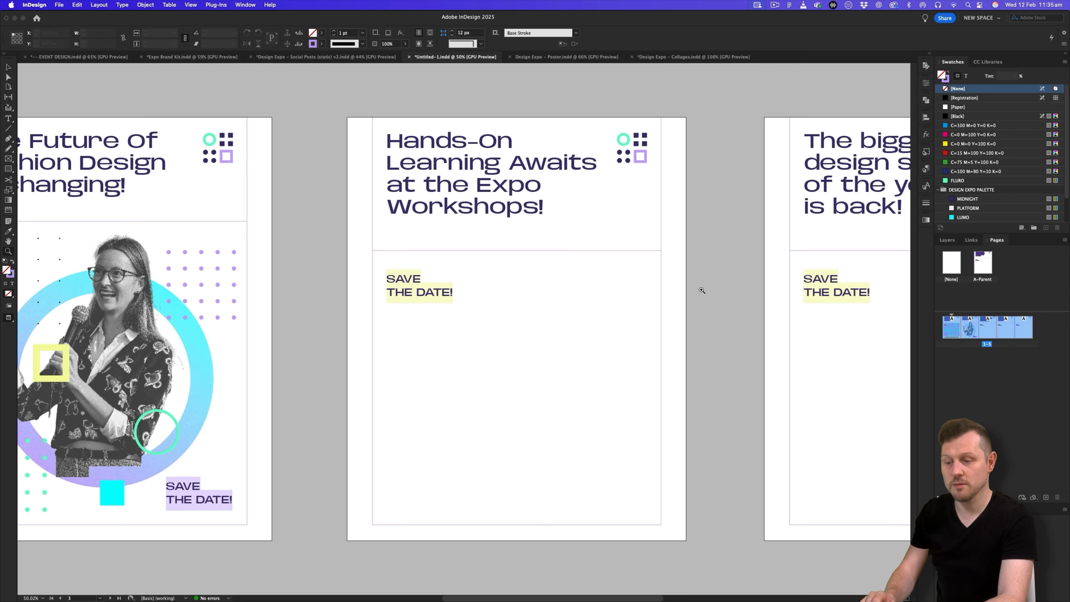
click(947, 240)
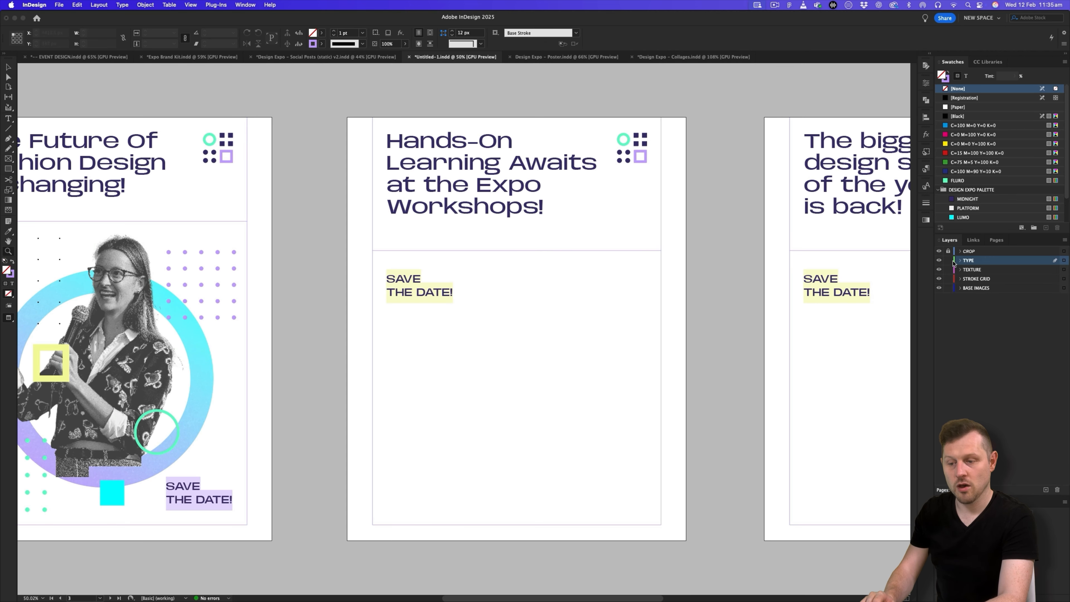
scroll(590, 303, up, 2)
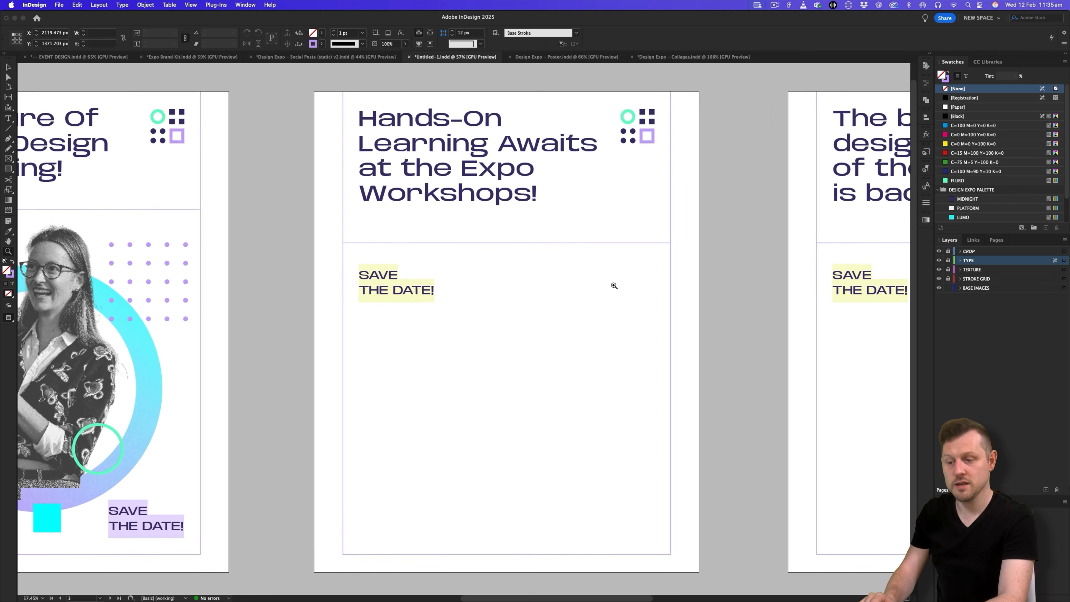
key(w)
scroll(567, 307, up, 2)
scroll(567, 307, left, 6)
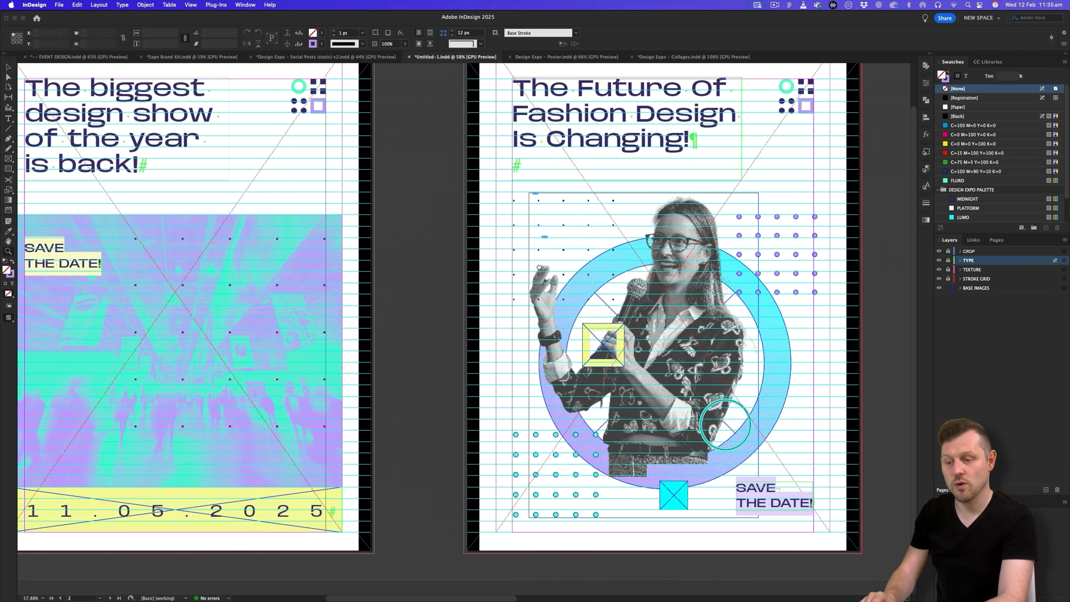
Duplicate the page 1 event image onto page 3, aligned to the margins, and extend its frame down to the bottom margin
drag(165, 220, 712, 228)
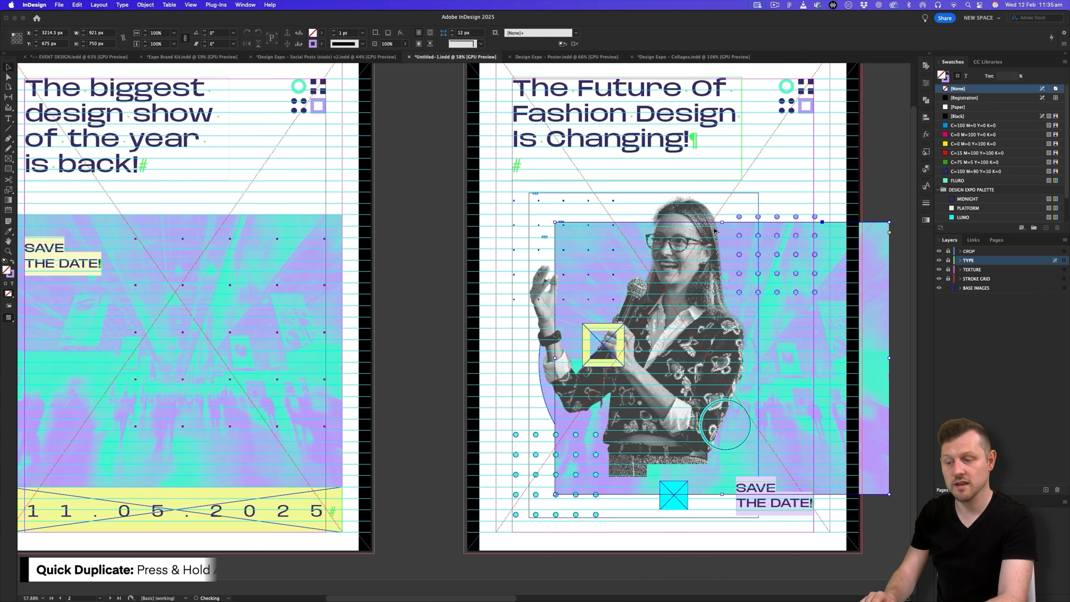
scroll(713, 228, right, 6)
key(w)
drag(533, 255, 713, 253)
scroll(712, 253, right, 3)
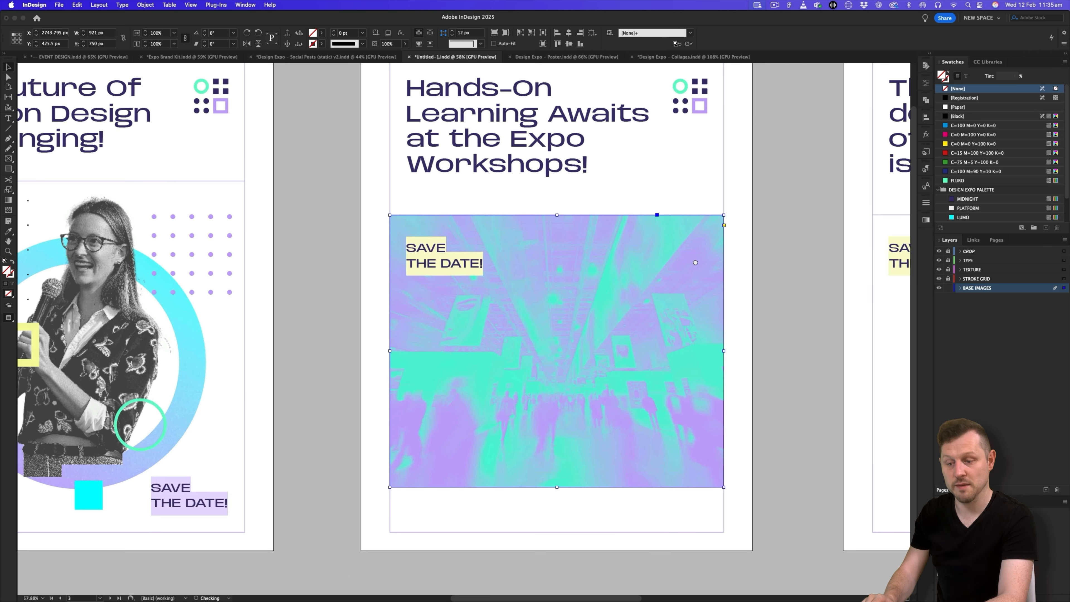
drag(557, 487, 556, 532)
scroll(611, 453, right, 2)
Replace the image inside the page 3 frame with "Design Expo - Workshop 002.jpg" from the Engage photography folder
key(a)
click(596, 309)
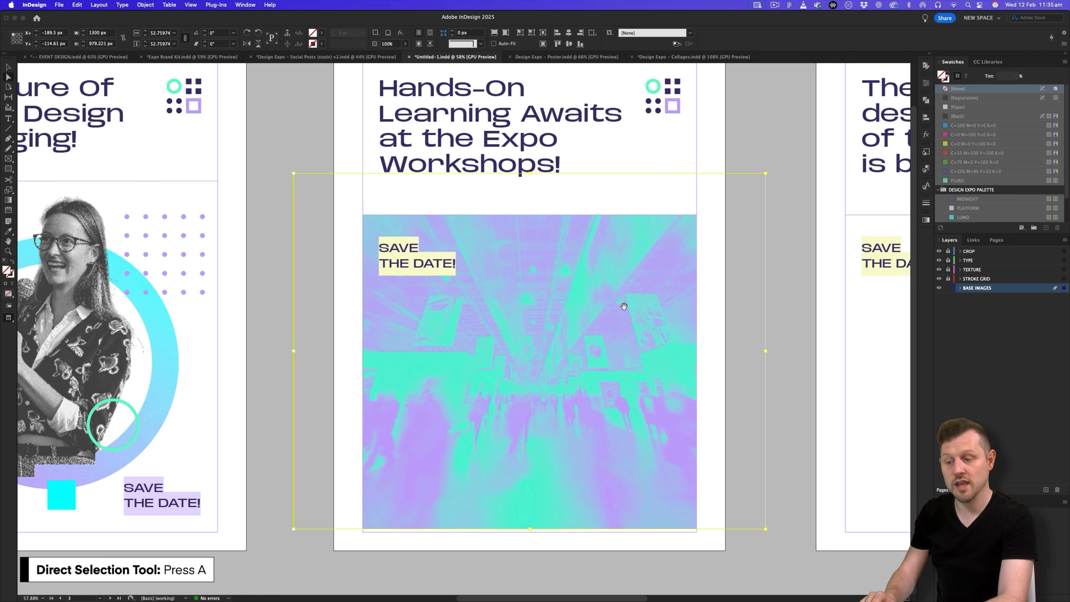
scroll(581, 302, right, 3)
key(super+d)
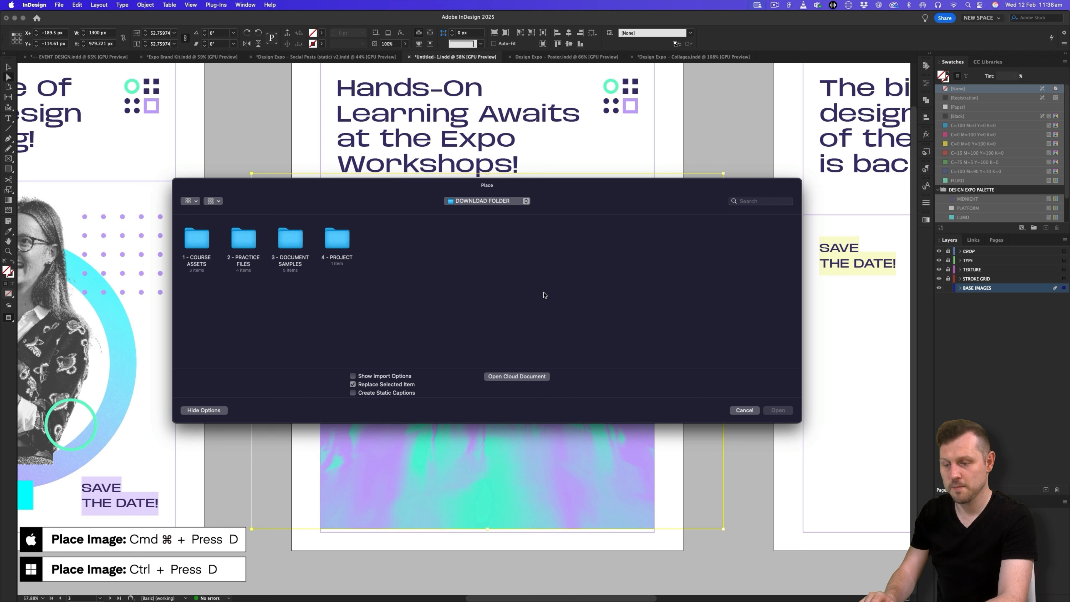
double_click(339, 241)
double_click(196, 239)
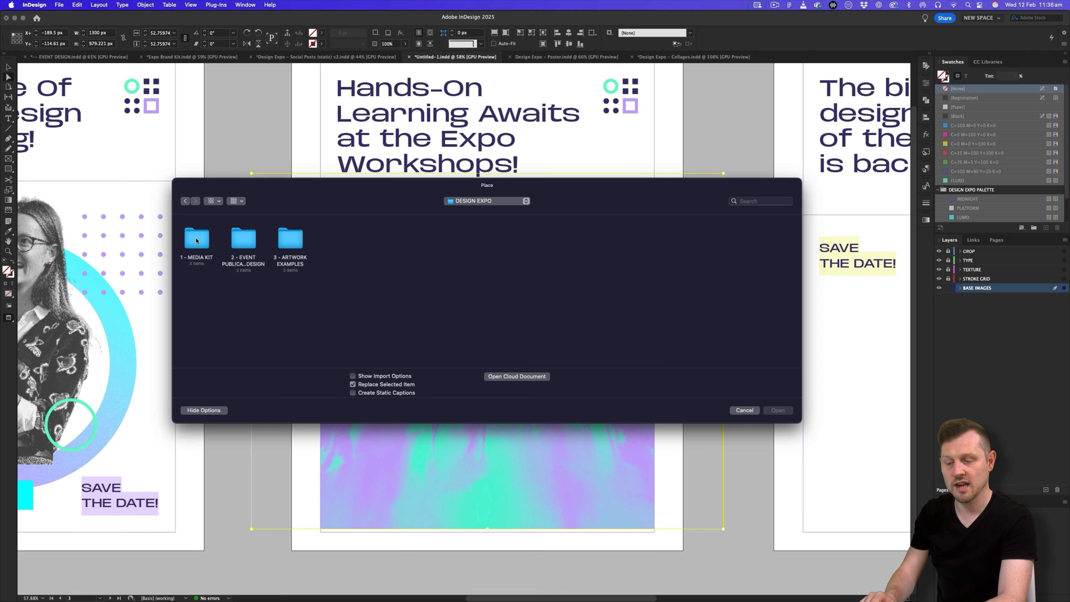
double_click(197, 240)
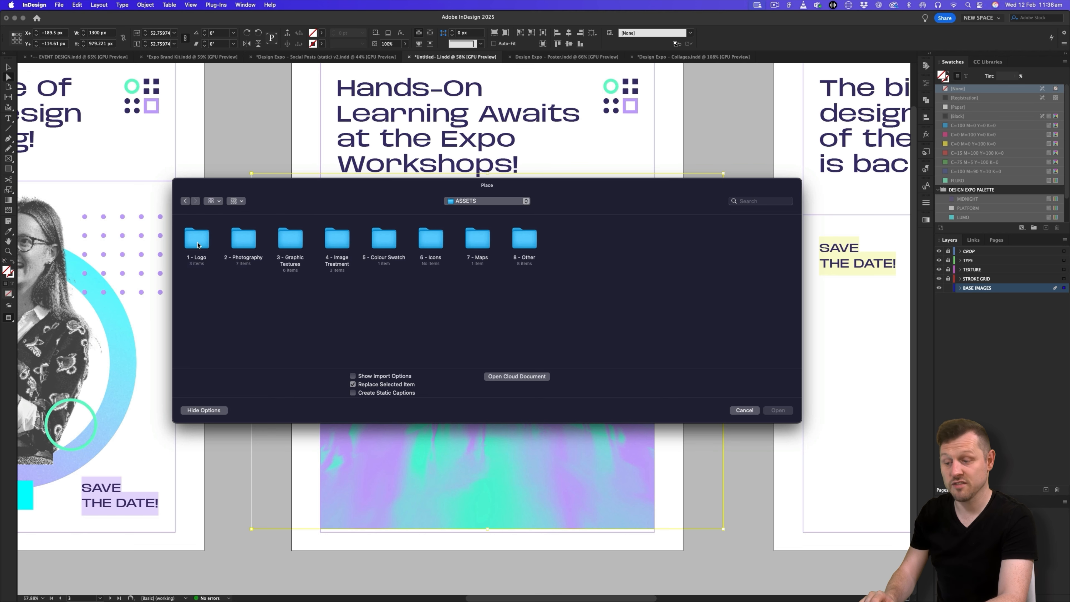
double_click(238, 239)
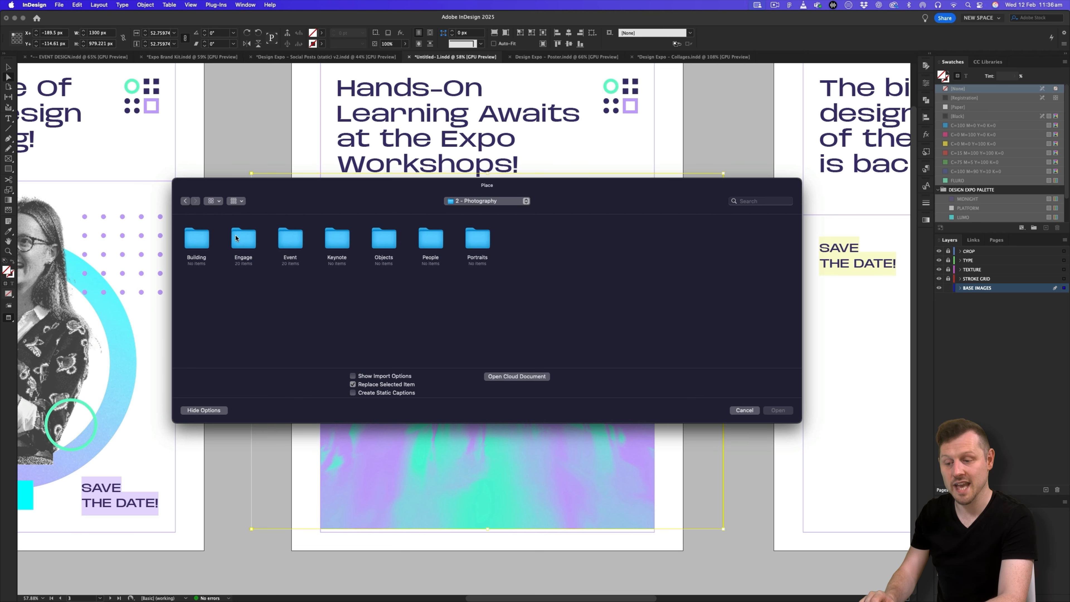
double_click(244, 240)
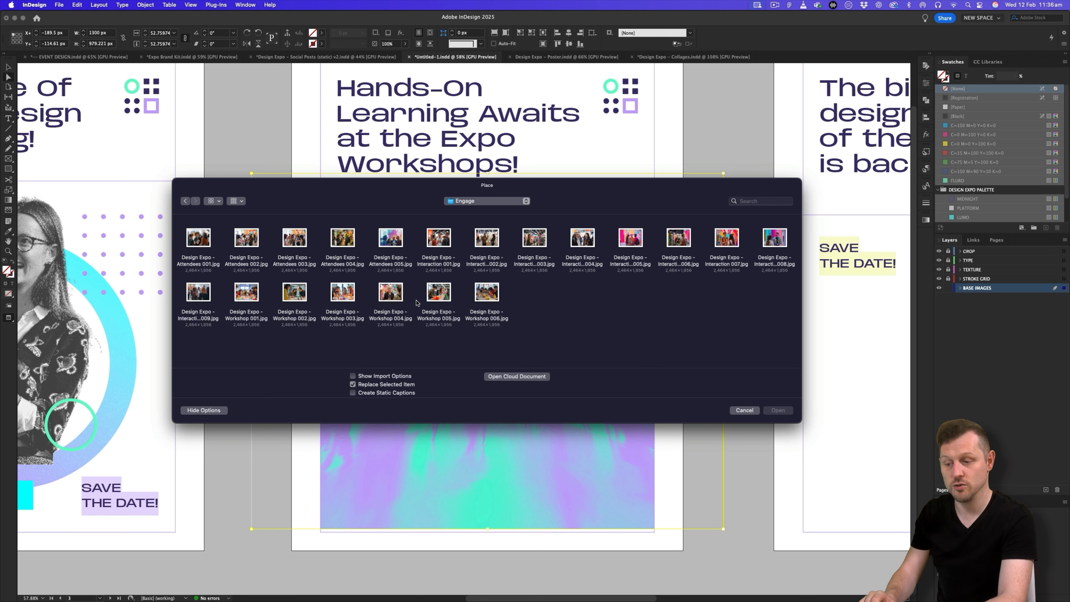
click(297, 292)
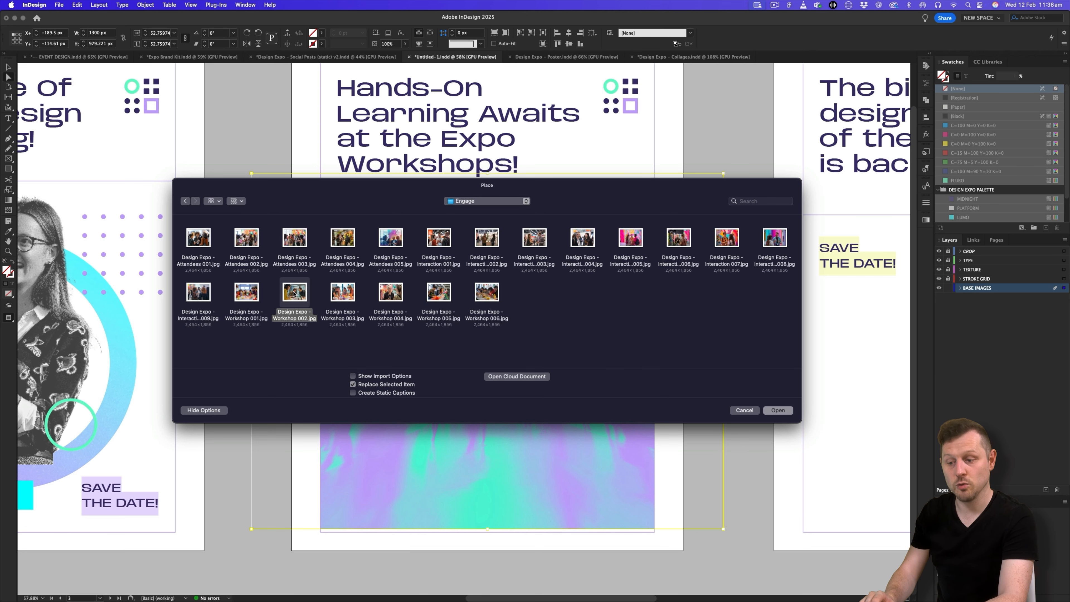
double_click(294, 293)
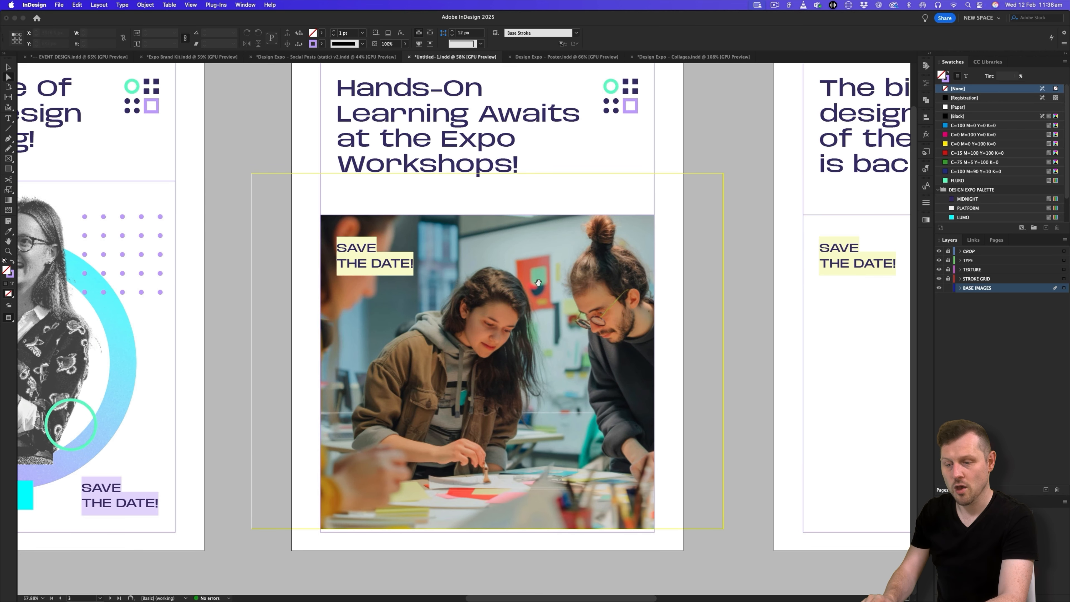
Scale the workshop photo inside its page 3 frame to about 49% and reposition it so both people are framed and the frame is filled
click(525, 276)
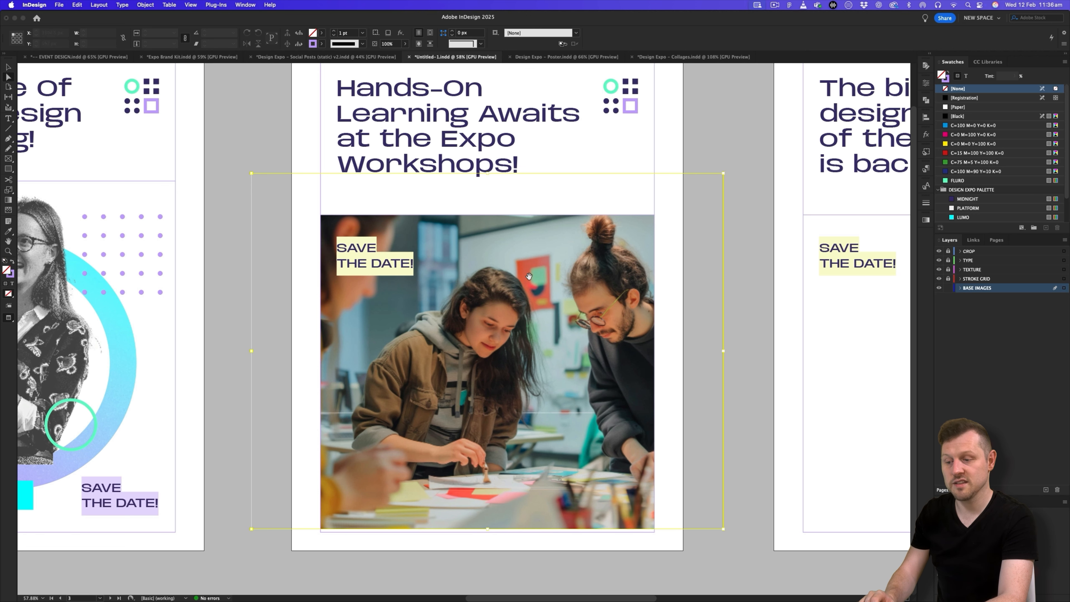
drag(540, 264, 536, 276)
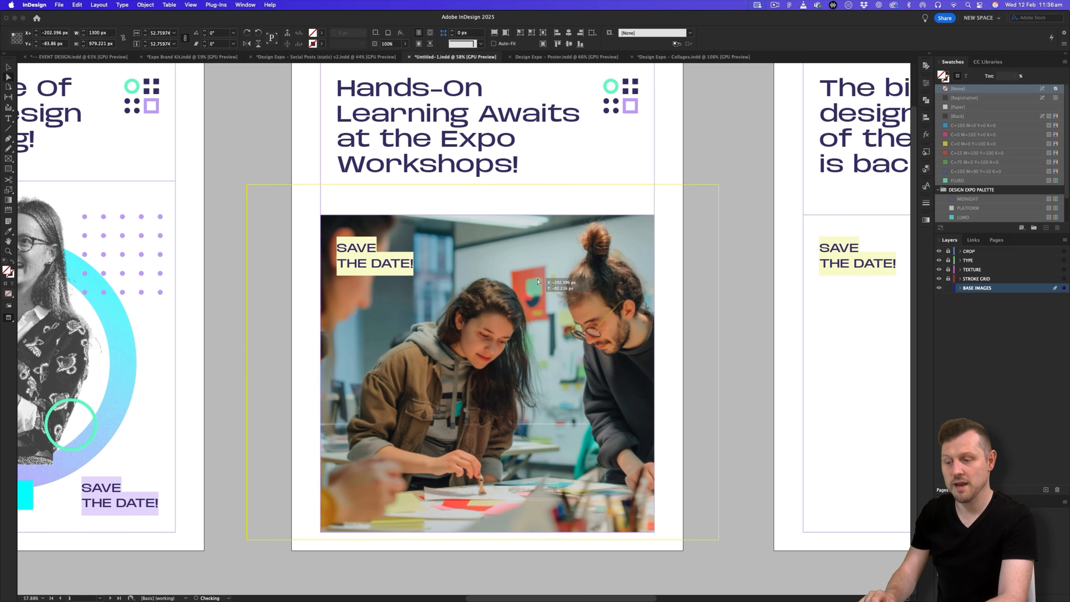
drag(718, 361, 700, 364)
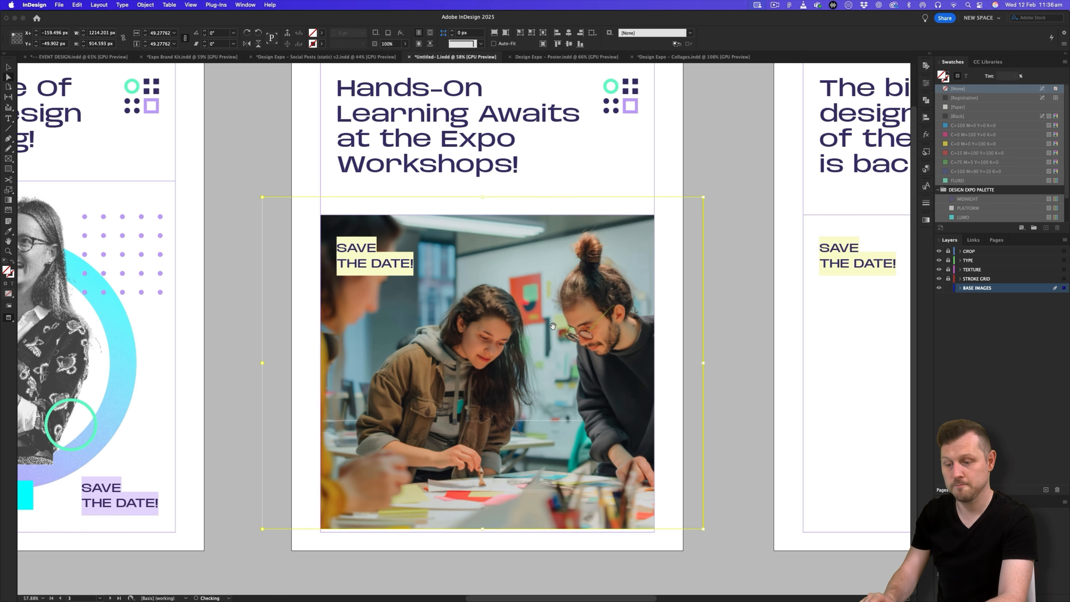
drag(555, 331, 554, 334)
key(v)
click(743, 179)
drag(743, 178, 703, 198)
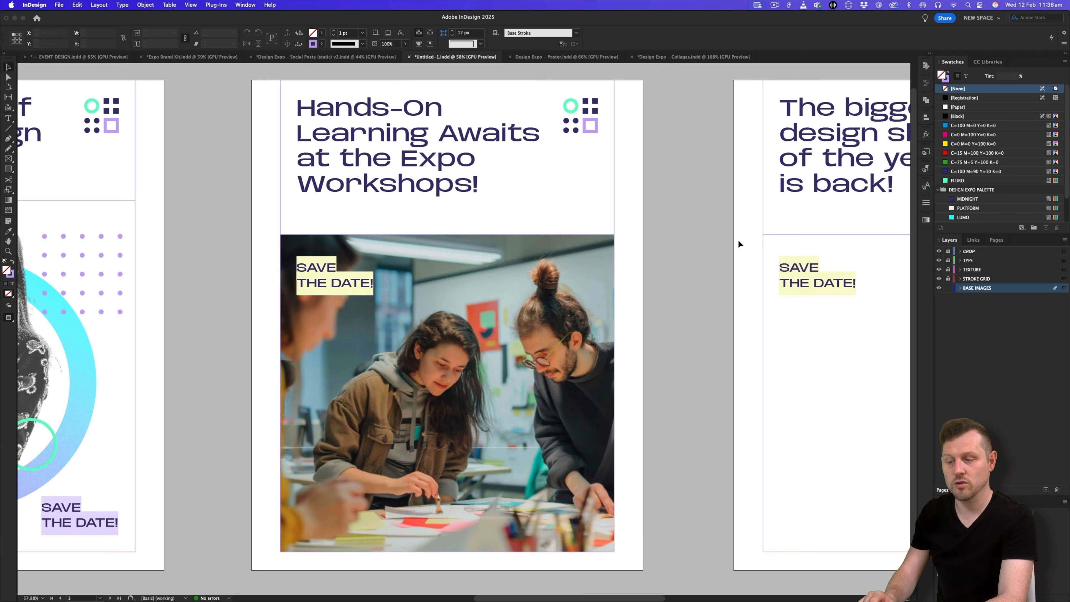
Unlock the TYPE layer, override the "SAVE THE DATE!" label on page 3 and move it straight down to the photo's lower-left corner
click(948, 260)
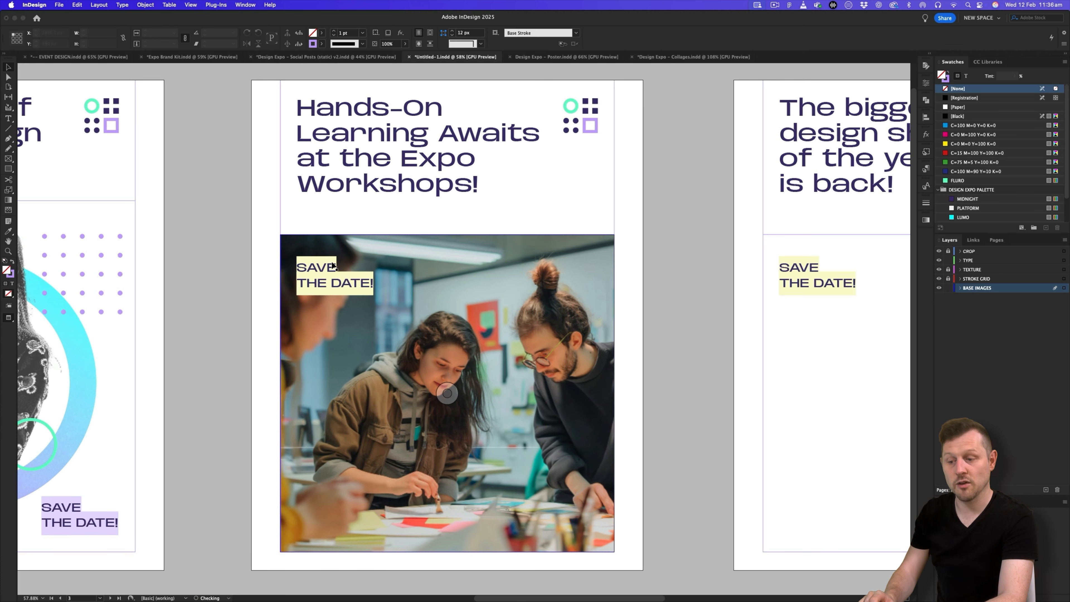
shift+super+click(322, 272)
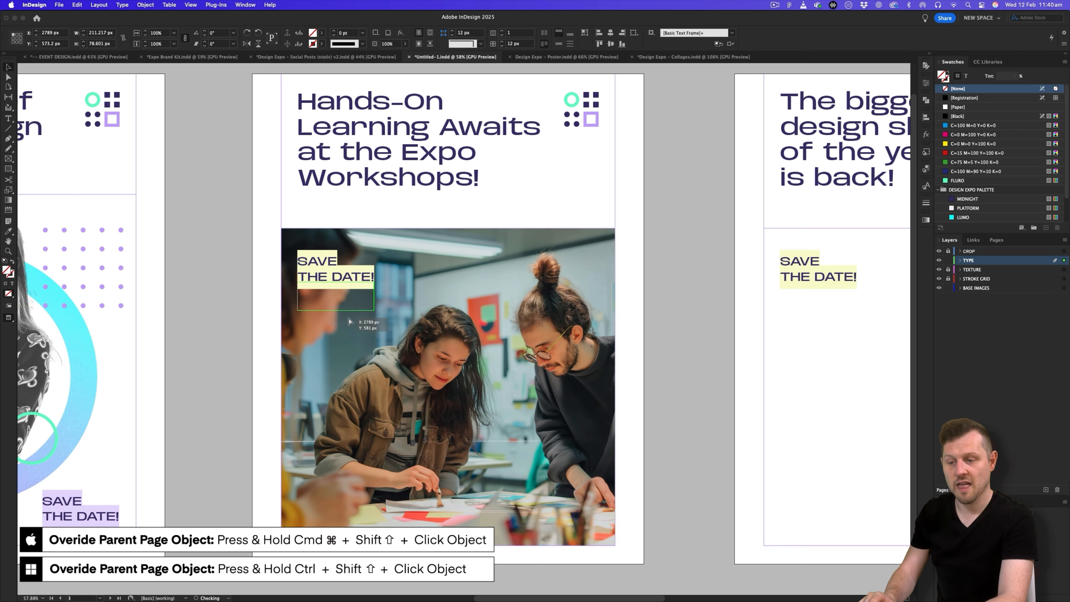
drag(369, 271, 369, 508)
key(w)
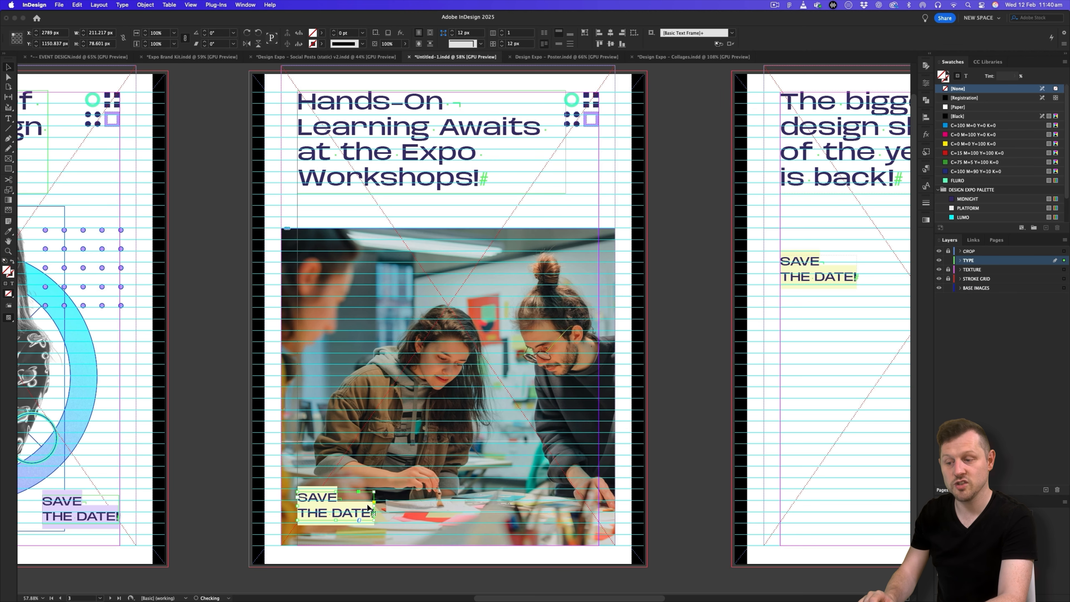
key(w)
Replace the page 3 label text with "REGISTER TODAY!" on two lines
double_click(369, 508)
key(super+a)
text(REGISTER)
key(Return)
text(TODAY)
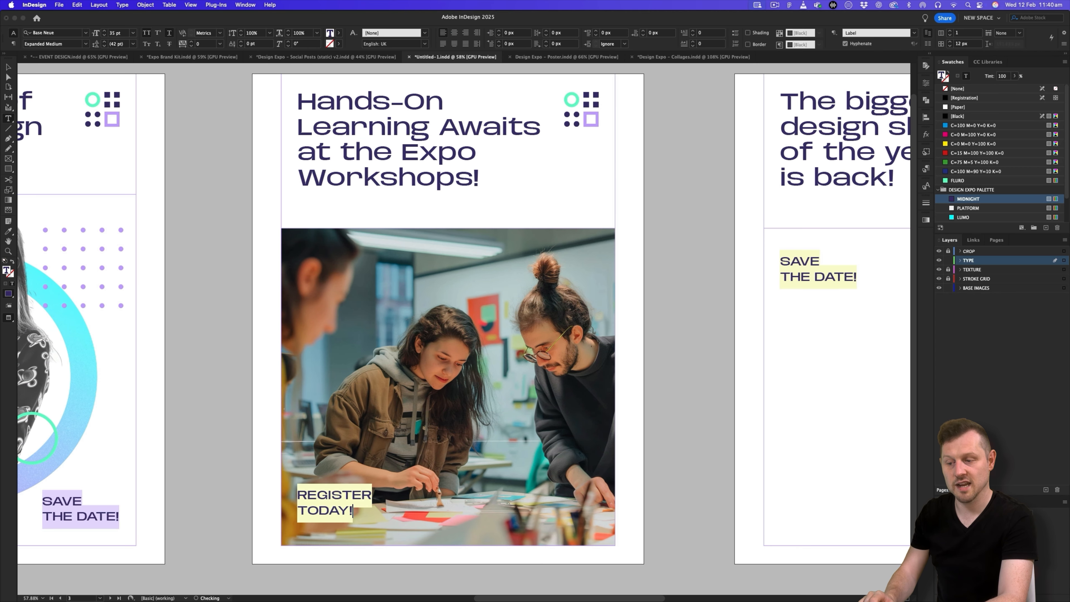
text(!)
key(Escape)
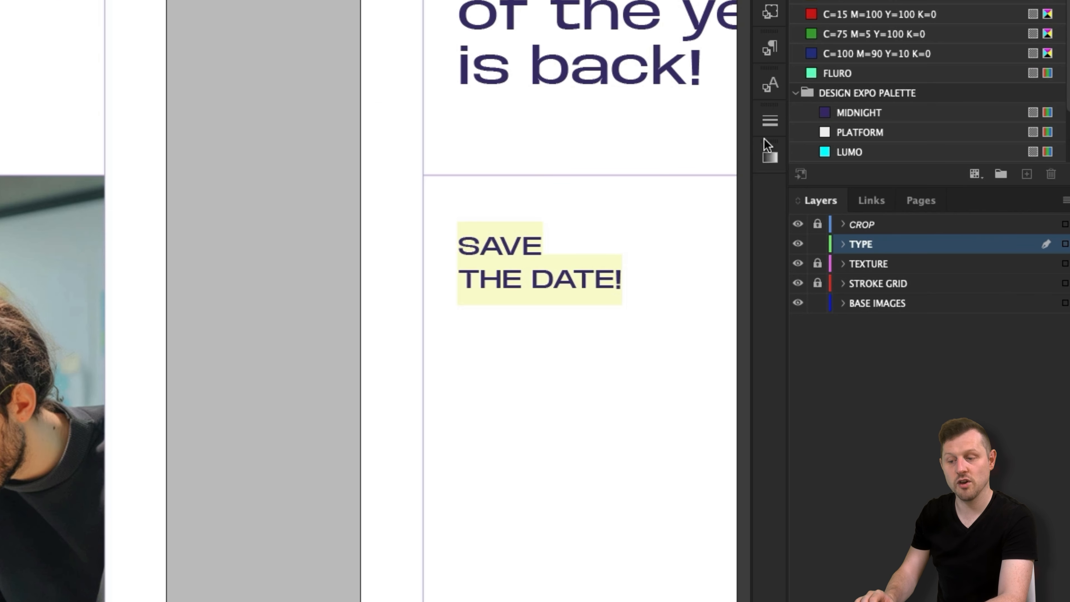
Duplicate the Ultravio character style and name the copy "Lumo"
click(770, 84)
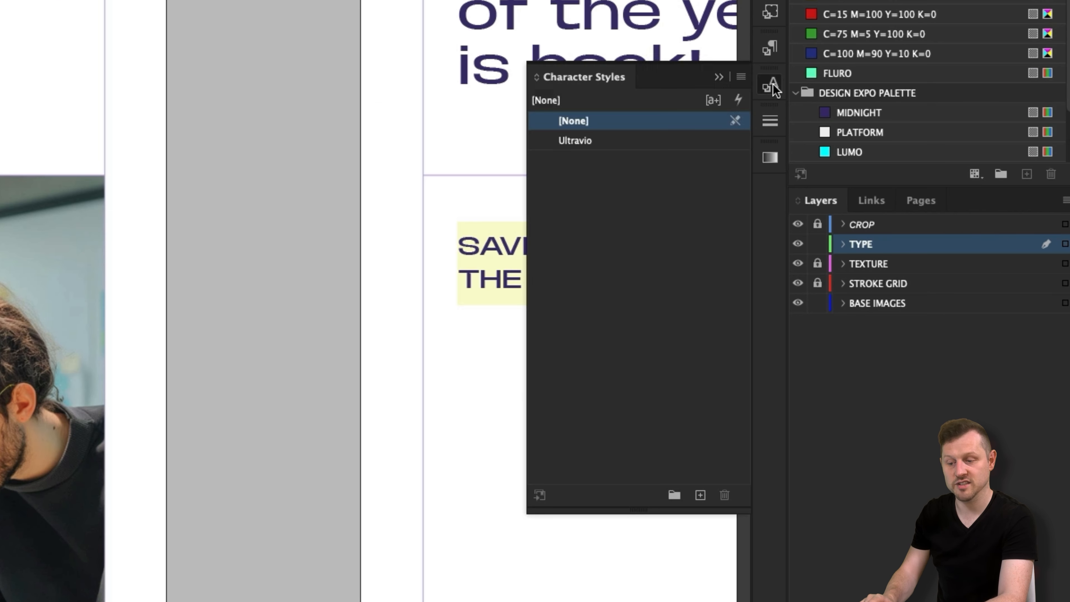
click(636, 139)
right_click(633, 139)
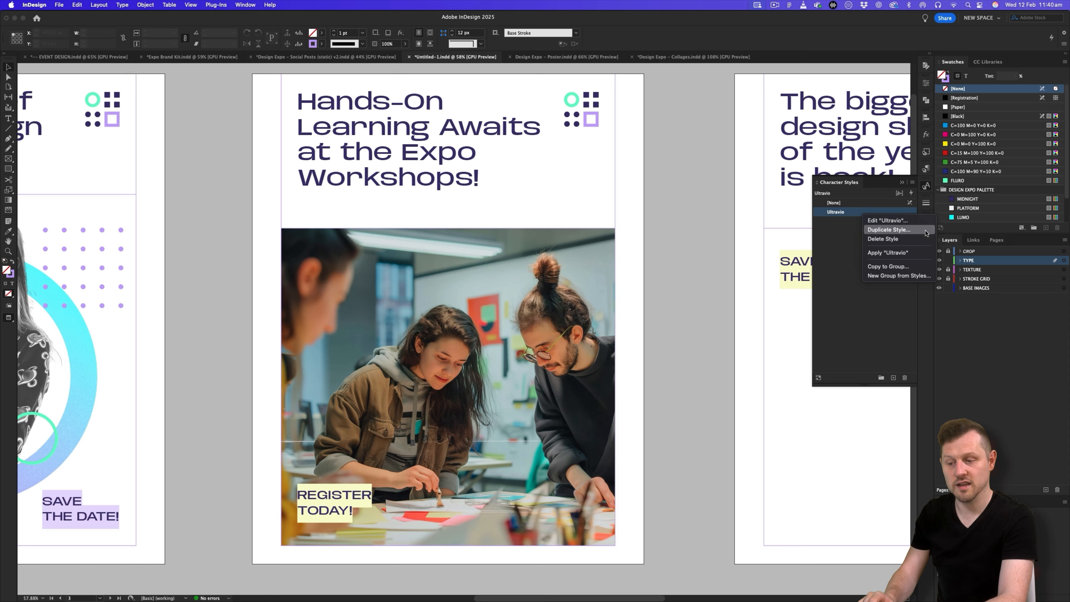
click(906, 230)
text(Lumo)
key(Return)
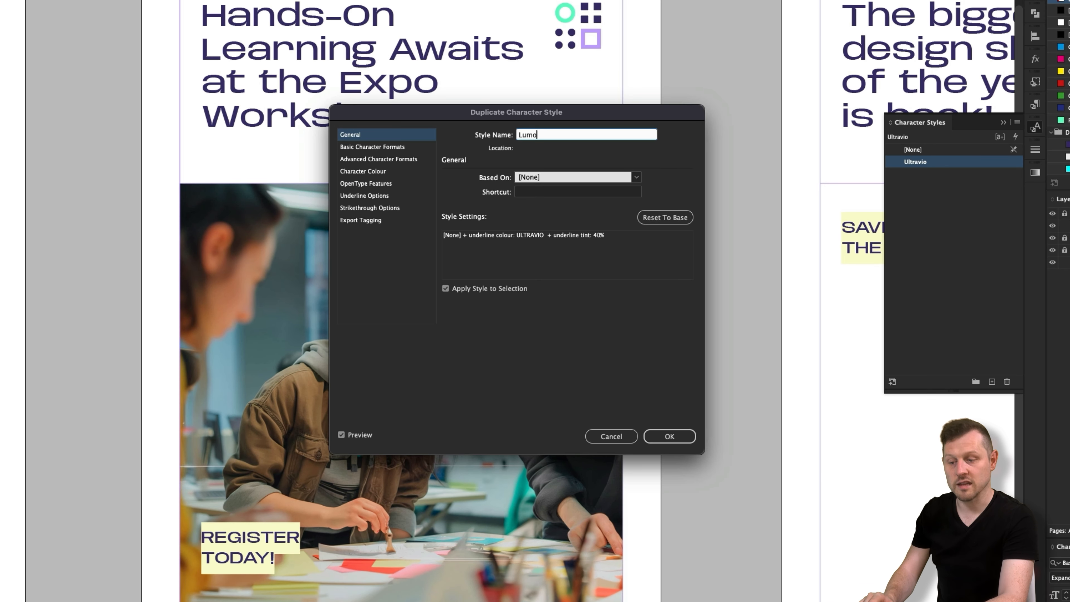
Set the underline colour of the Lumo character style to the LUMO swatch
double_click(943, 176)
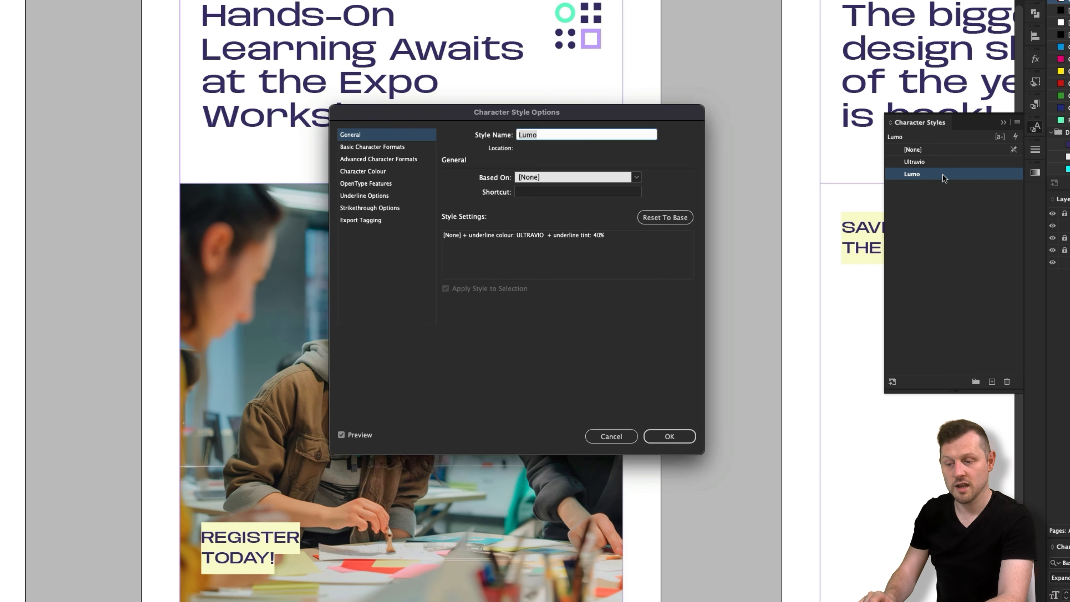
click(364, 196)
click(572, 232)
click(517, 419)
double_click(642, 237)
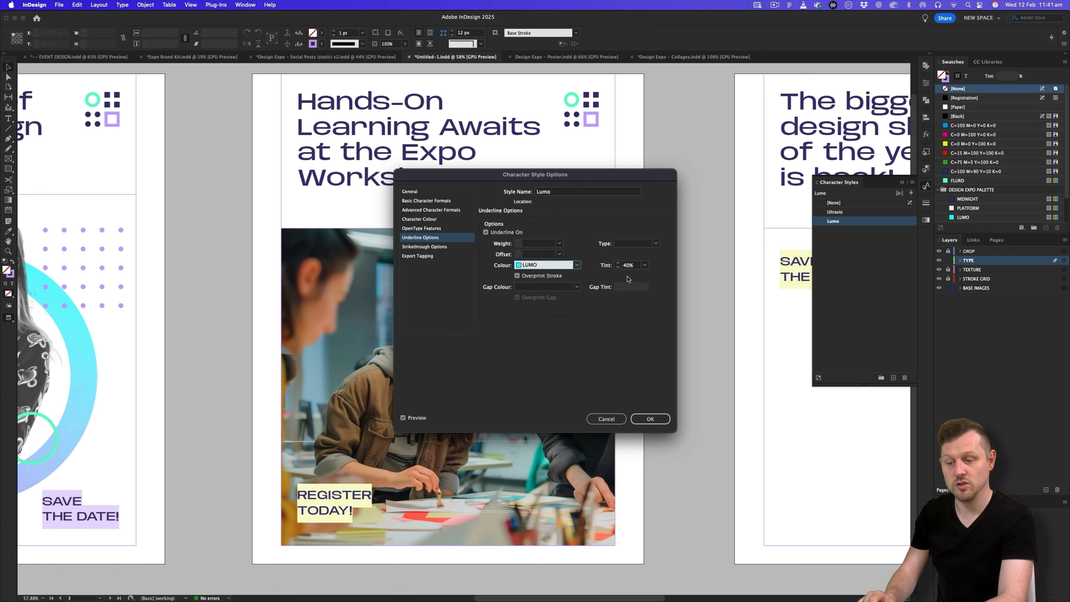
key(Return)
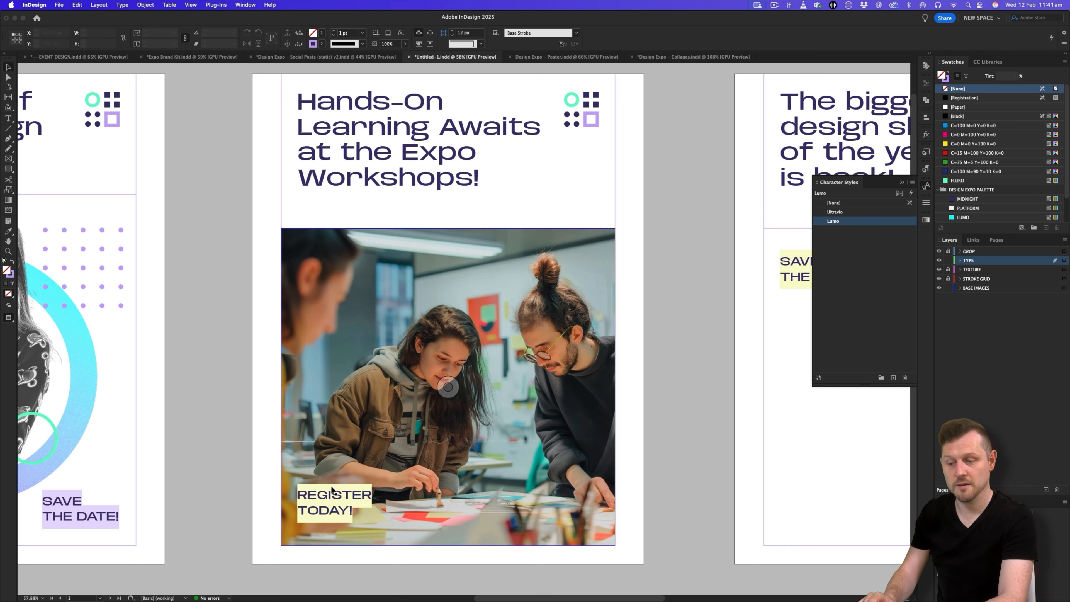
Apply the Lumo character style to the "REGISTER TODAY!" label and collapse the character styles list
click(833, 221)
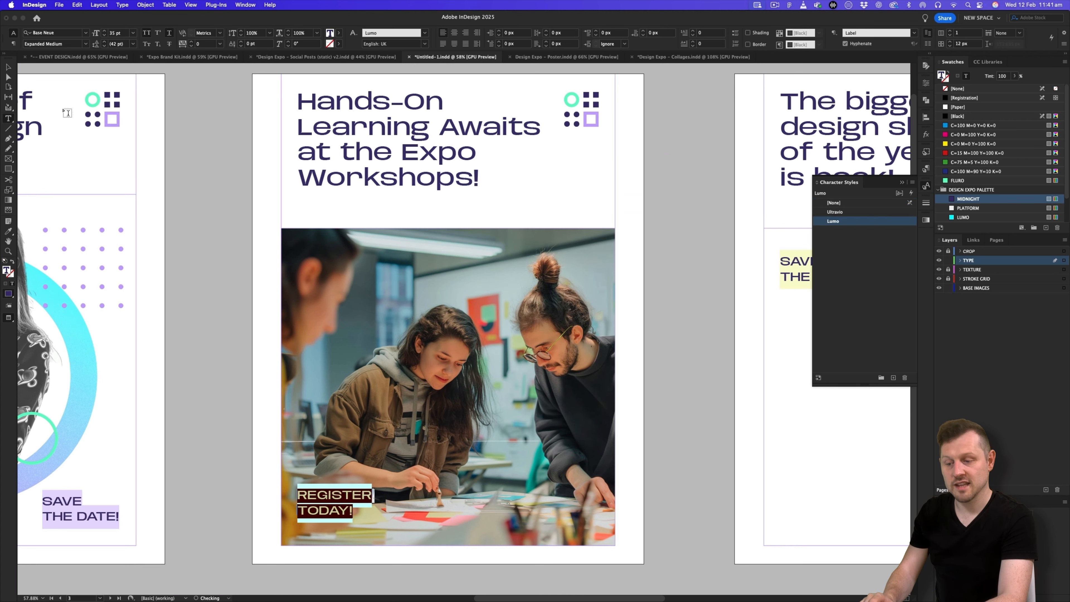
key(Escape)
click(167, 145)
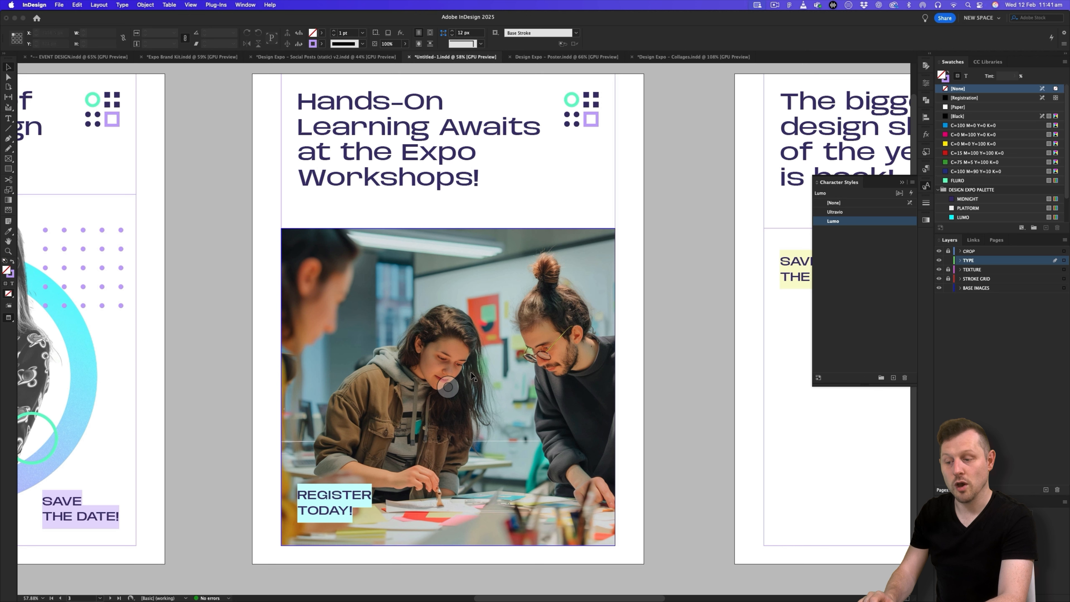
click(902, 182)
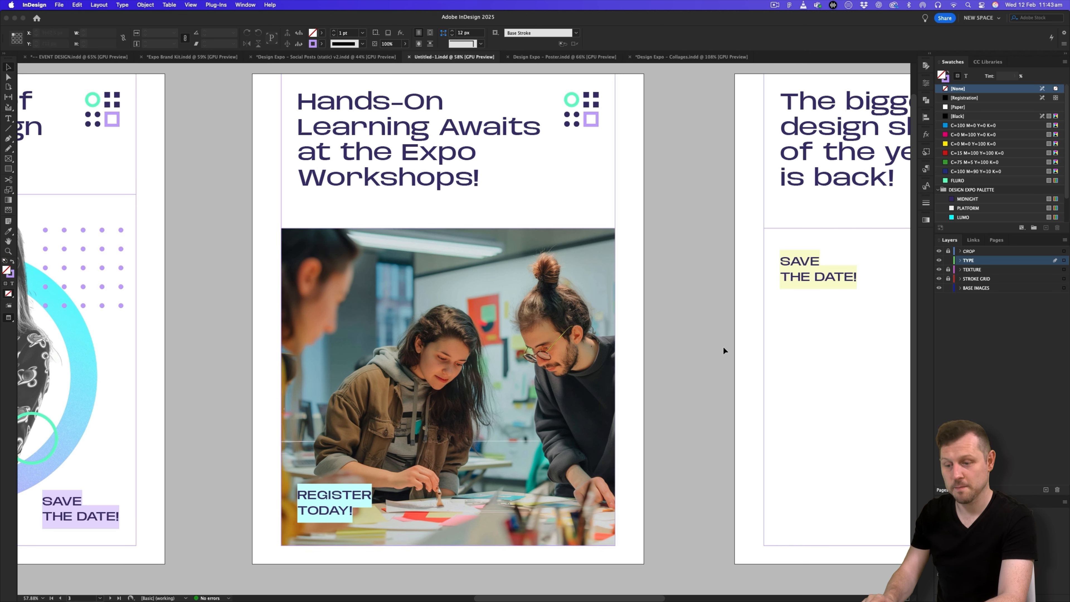
Examine the texture dots on the workshop post in the "Design Expo - Social Posts (static) v2" document and return to the working document
click(382, 57)
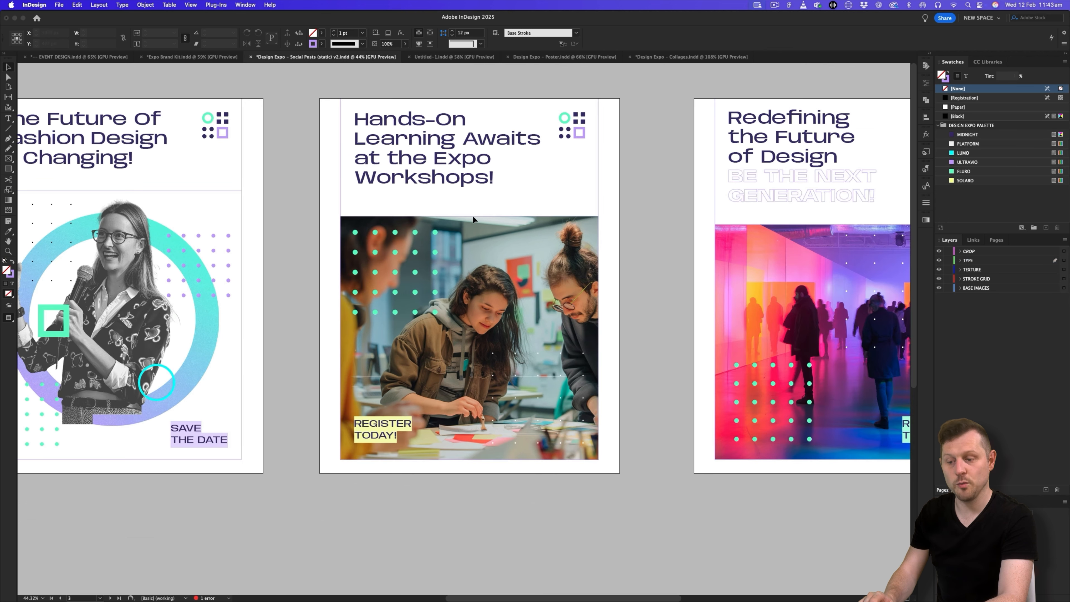
drag(442, 283, 489, 299)
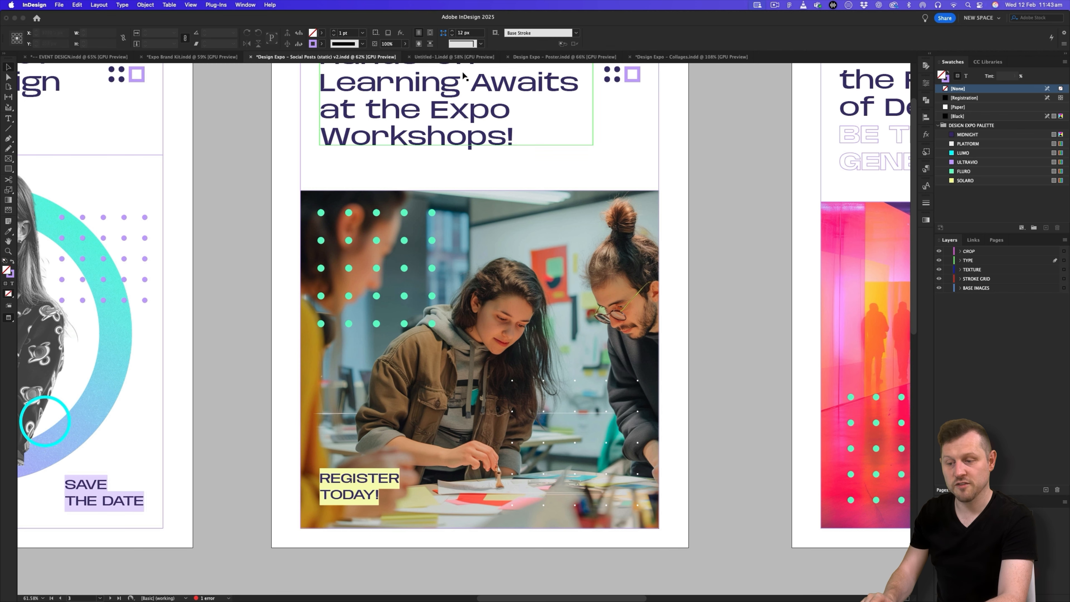
click(440, 56)
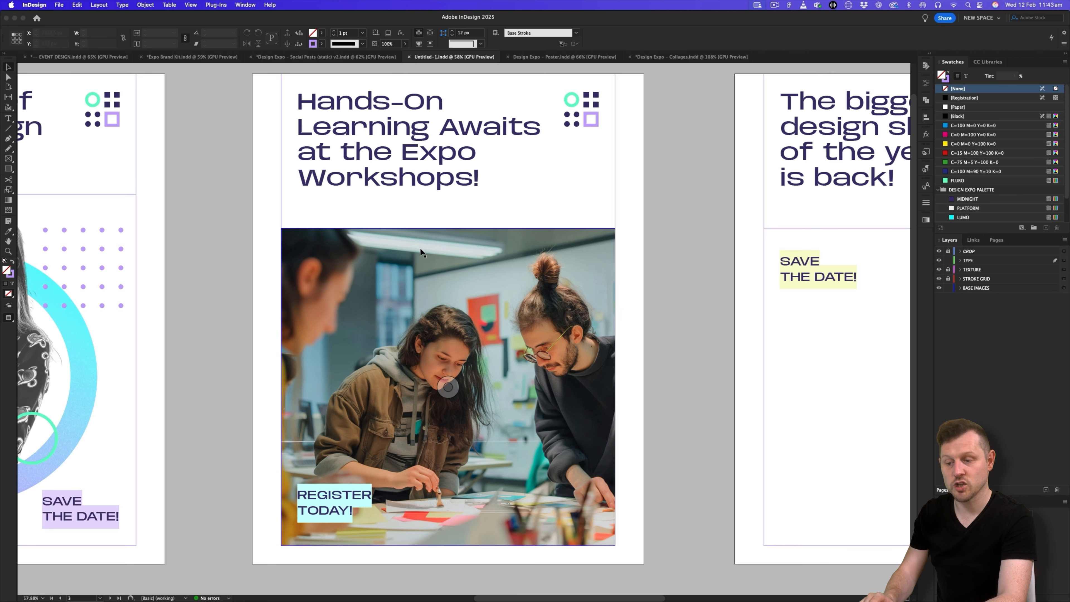
Unlock the TEXTURE layer and copy the dark dot grid from page 1 onto the lower-right area of the page 3 photo
scroll(420, 247, left, 10)
scroll(586, 298, left, 4)
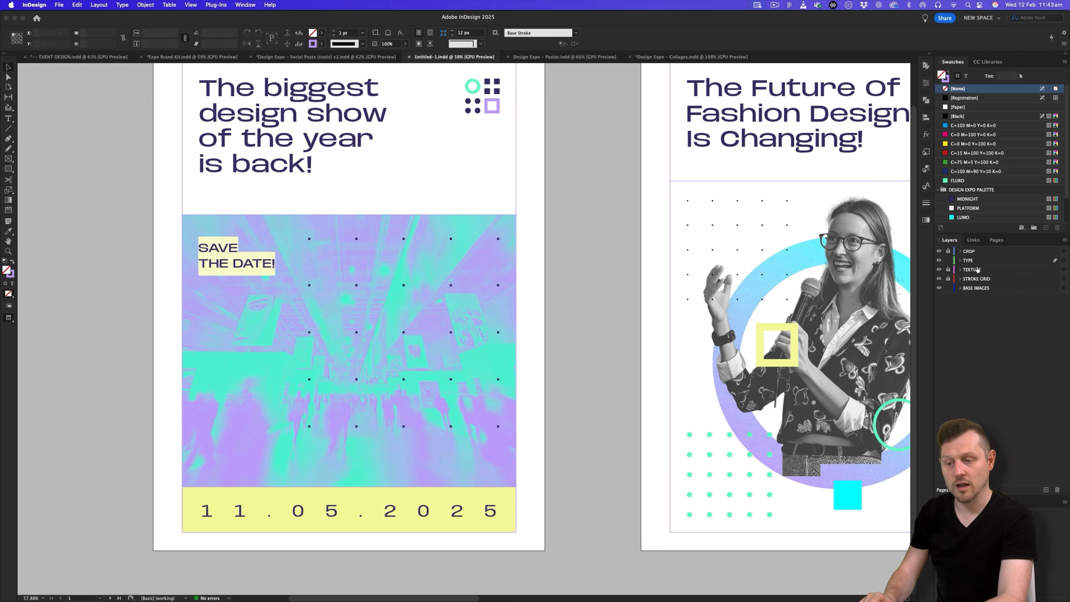
click(948, 270)
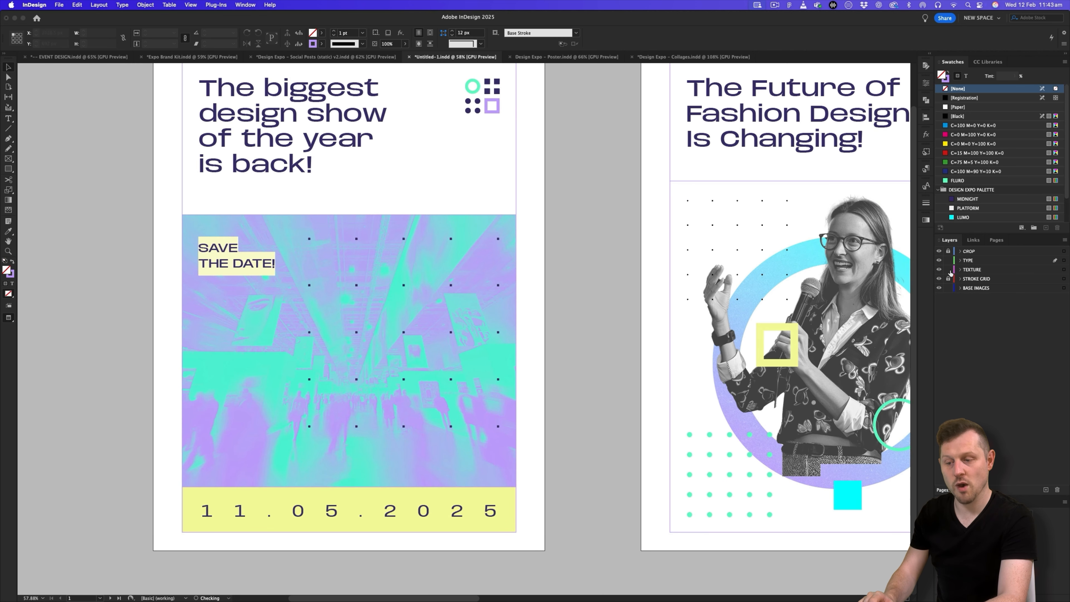
click(452, 240)
drag(684, 264, 438, 302)
super+drag(439, 302, 470, 362)
super+drag(470, 362, 729, 323)
scroll(729, 323, right, 2)
drag(328, 263, 527, 368)
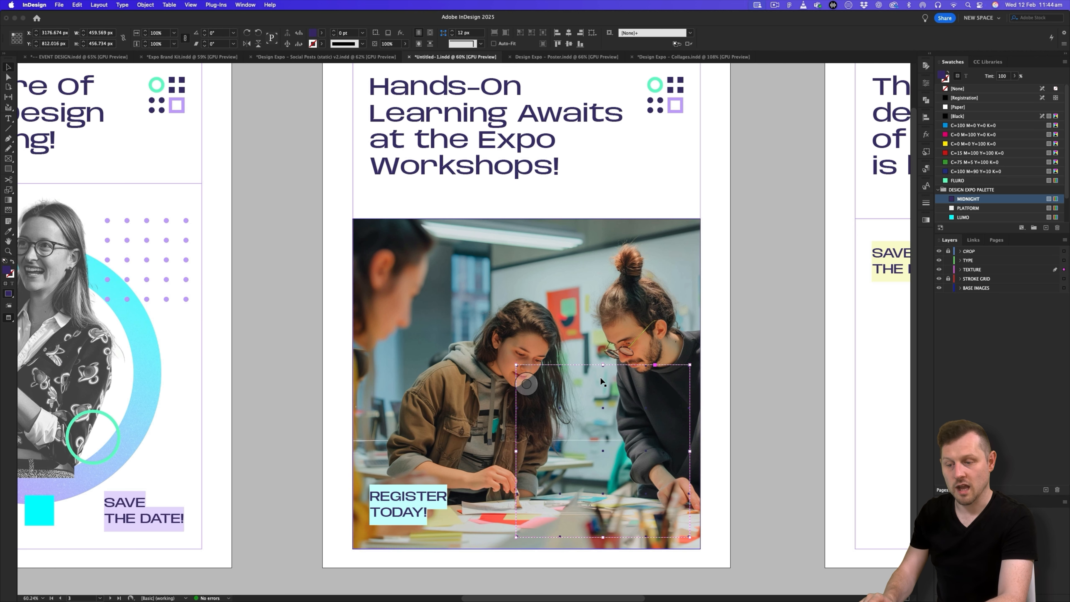
Copy the large dark dot grid from the Texture Samples page of the Expo Brand Kit document onto the page 3 workshop photo
click(171, 57)
scroll(566, 325, up, 10)
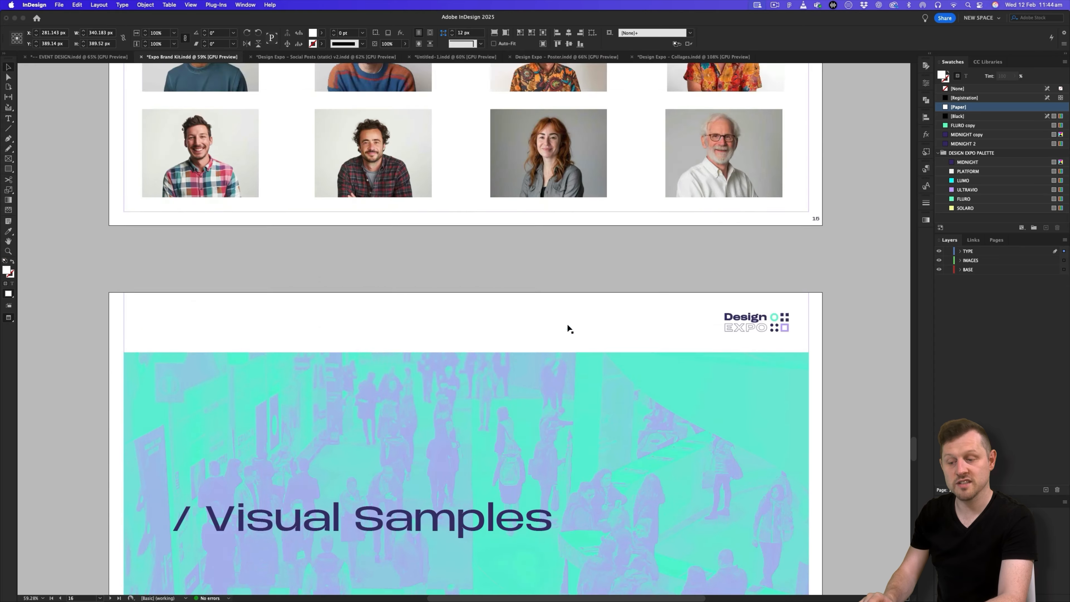
scroll(568, 325, up, 20)
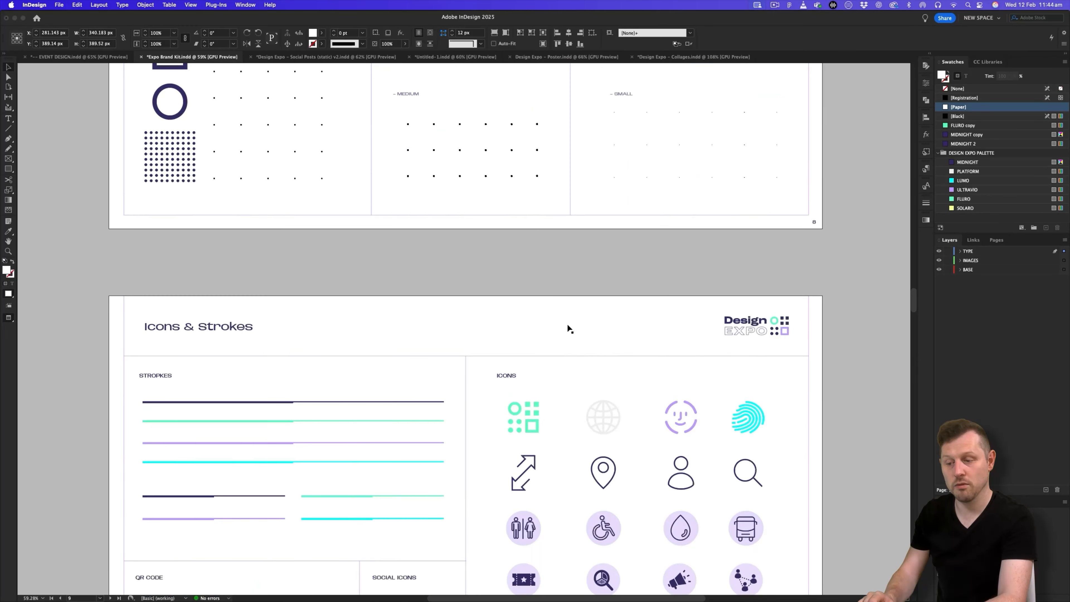
scroll(568, 326, up, 6)
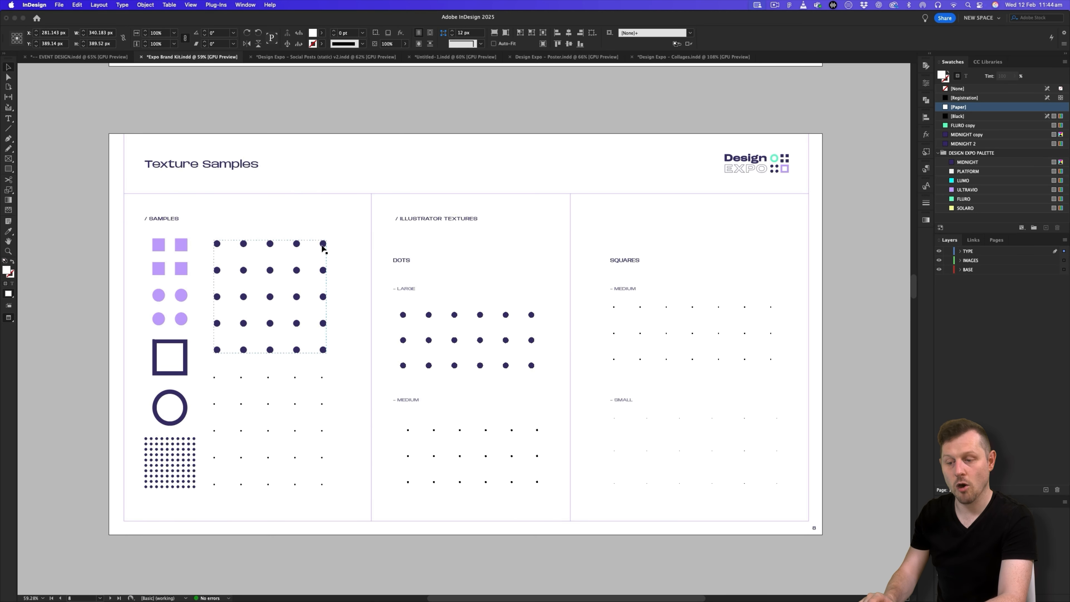
click(318, 250)
click(445, 59)
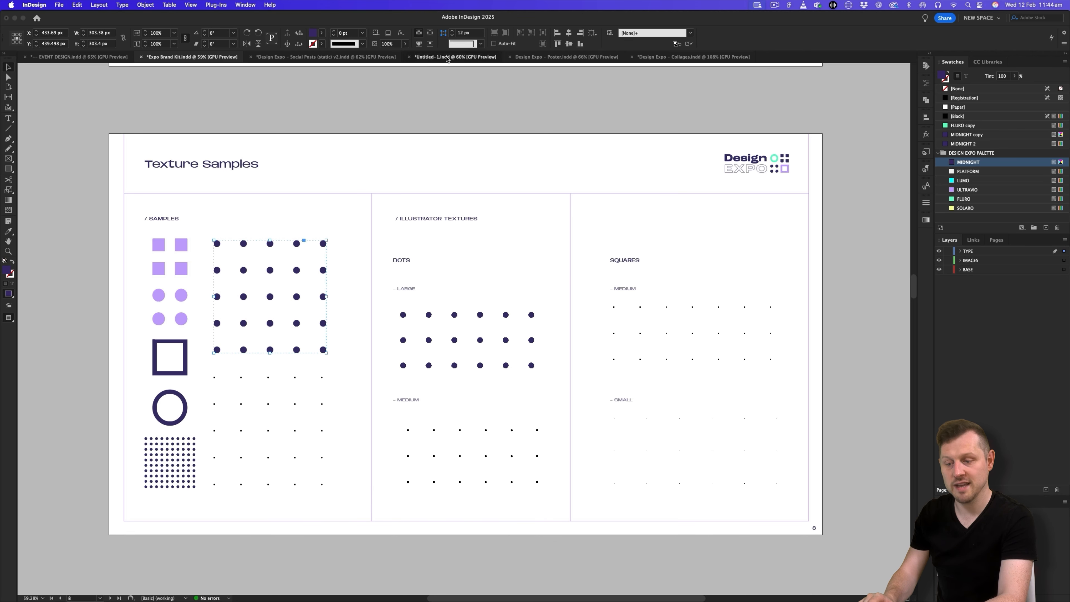
key(super+v)
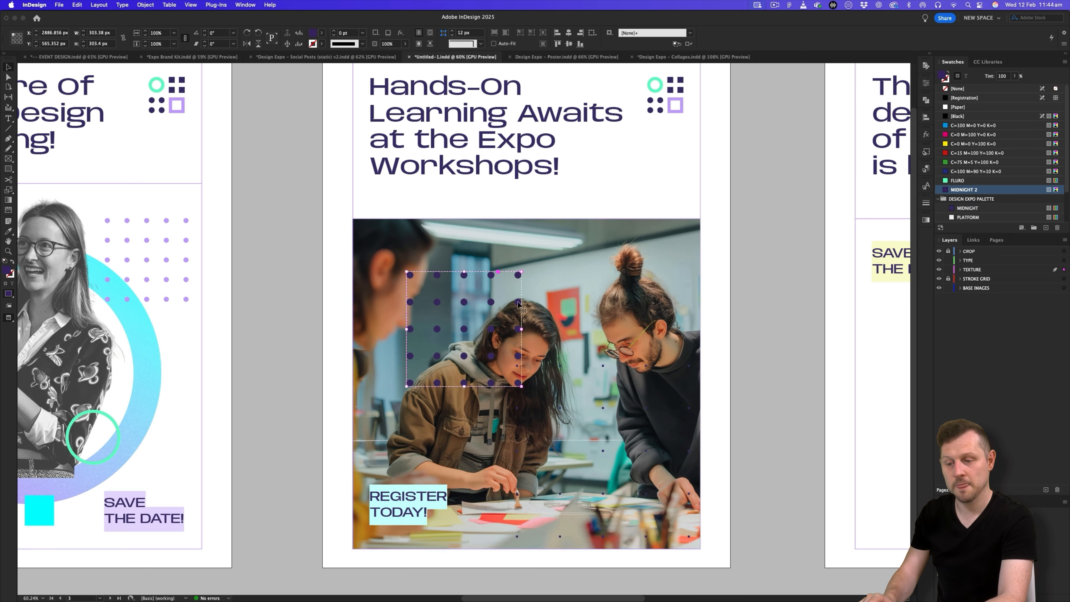
Fill the pasted dot grid with the FLURO swatch, scale it to about 259 px square and place it in the photo's upper-left corner
scroll(966, 196, down, 2)
click(964, 208)
drag(491, 355, 474, 340)
key(Down)
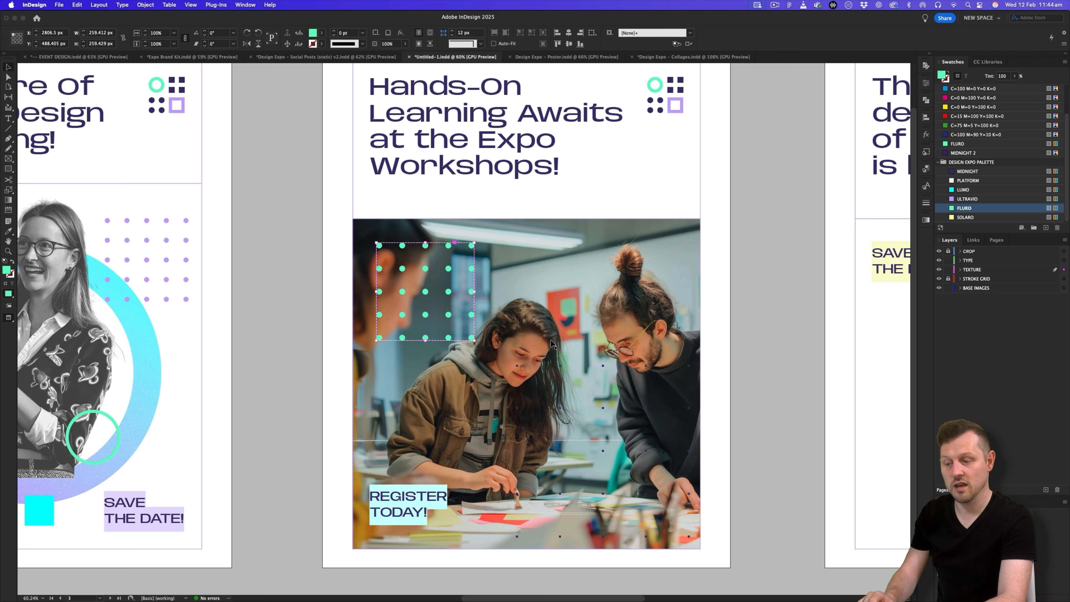
Recolour the small dark dot grid over the lower-right area of the workshop photo with the PLATFORM swatch and deselect it
click(527, 384)
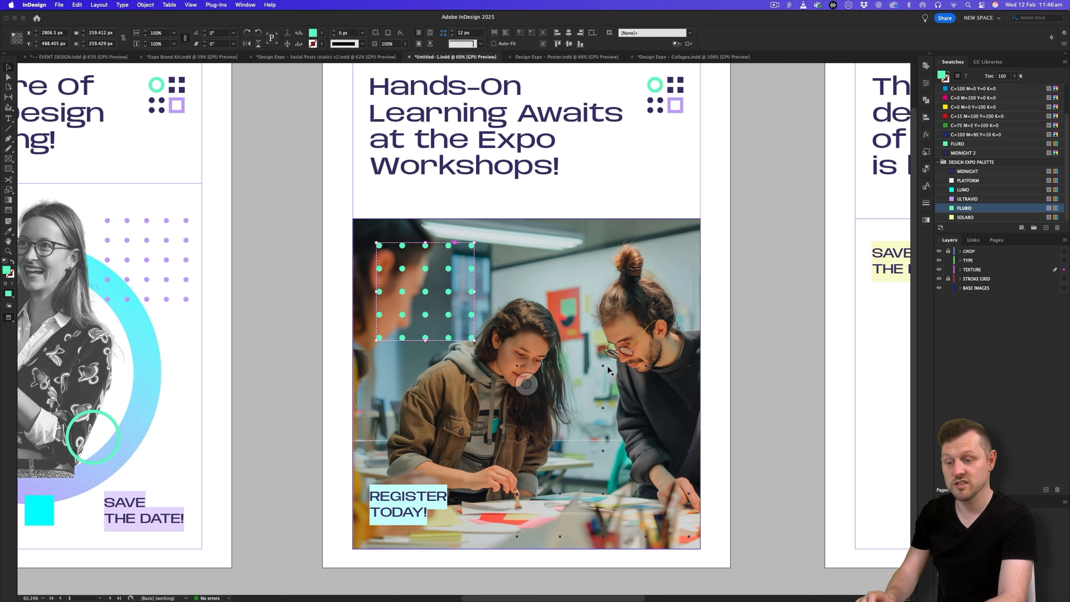
click(605, 367)
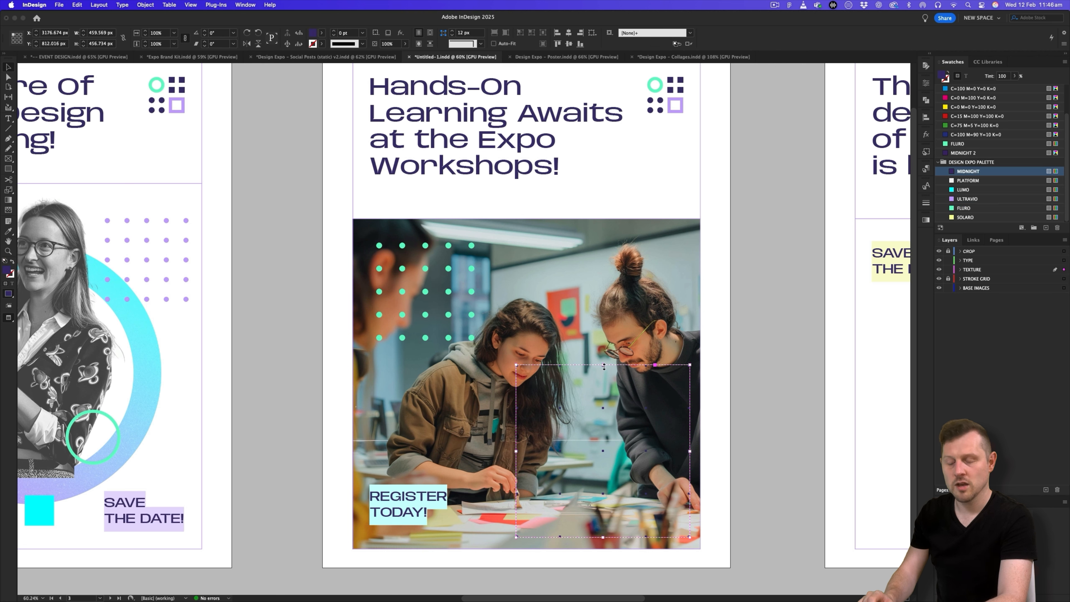
click(963, 182)
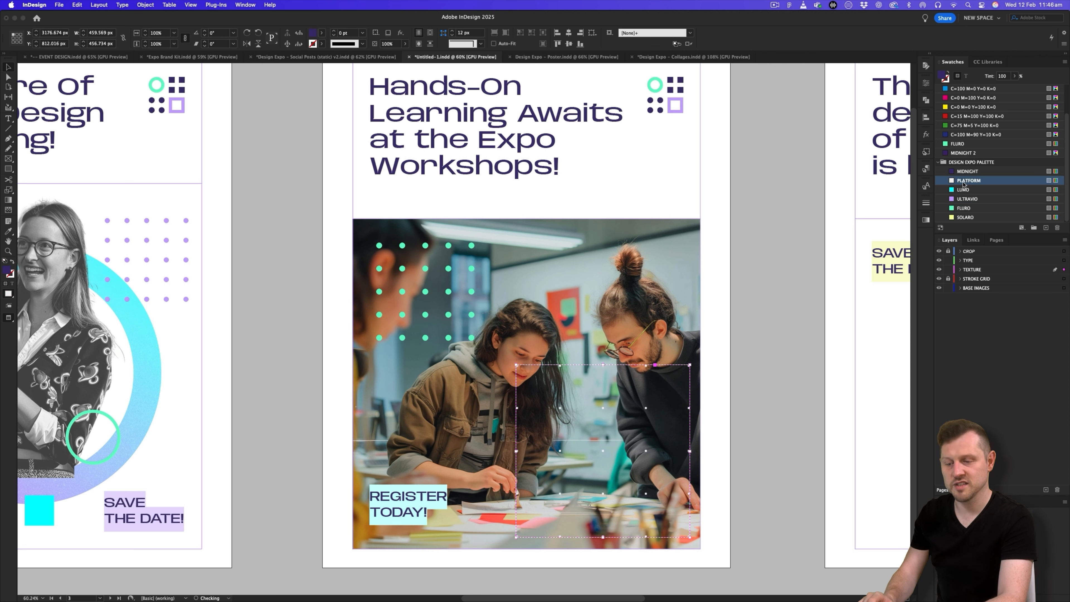
click(761, 299)
Examine the "Redefining the Future of Design" post in the "Design Expo - Social Posts (static) v2" document and return to the working document
drag(639, 392, 602, 326)
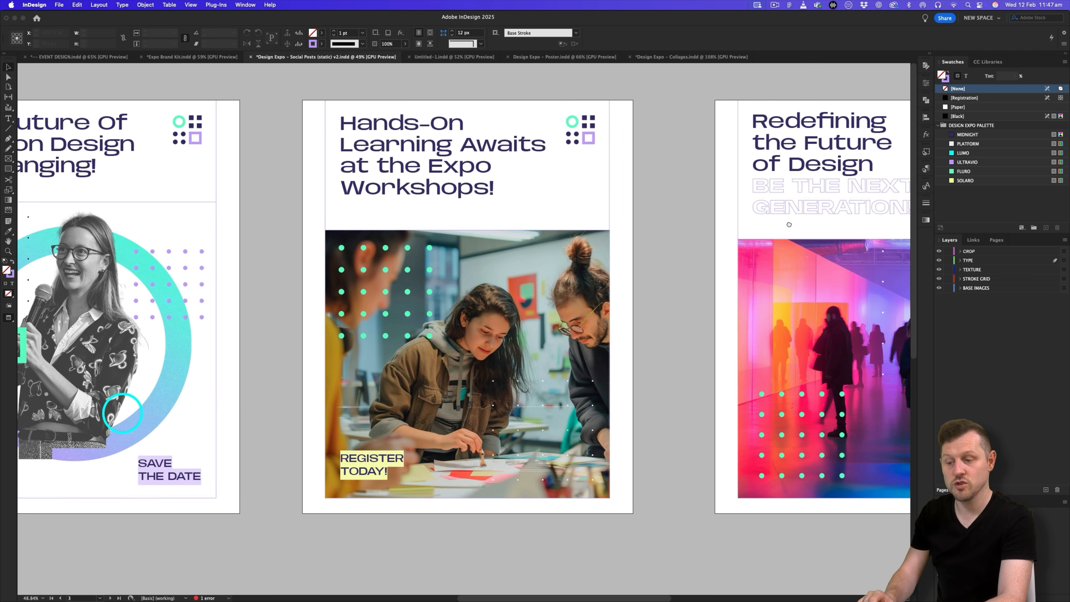
scroll(453, 266, right, 10)
scroll(594, 252, up, 1)
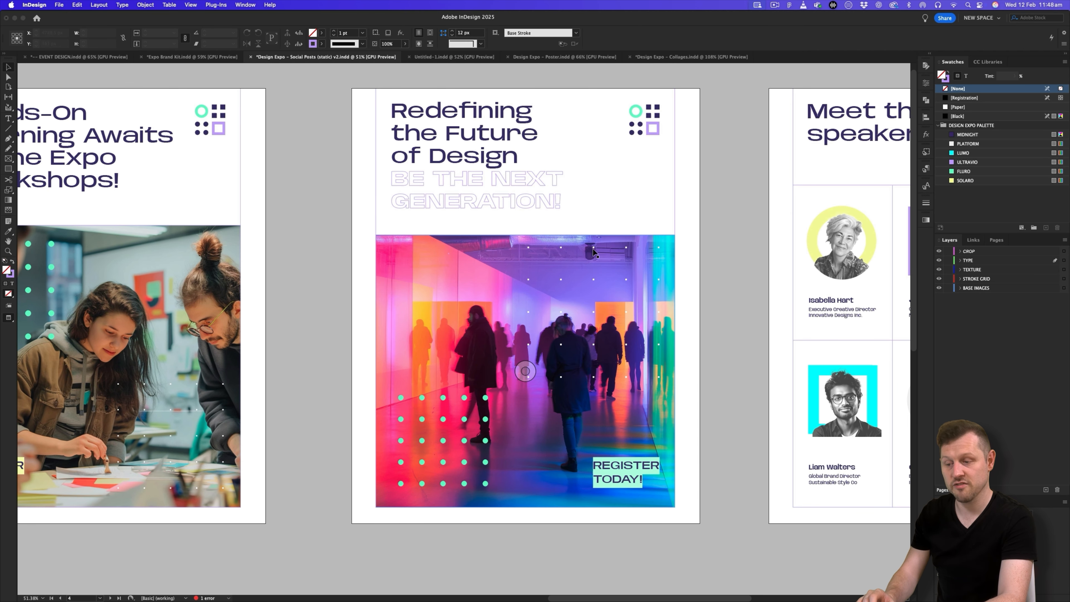
scroll(724, 275, right, 2)
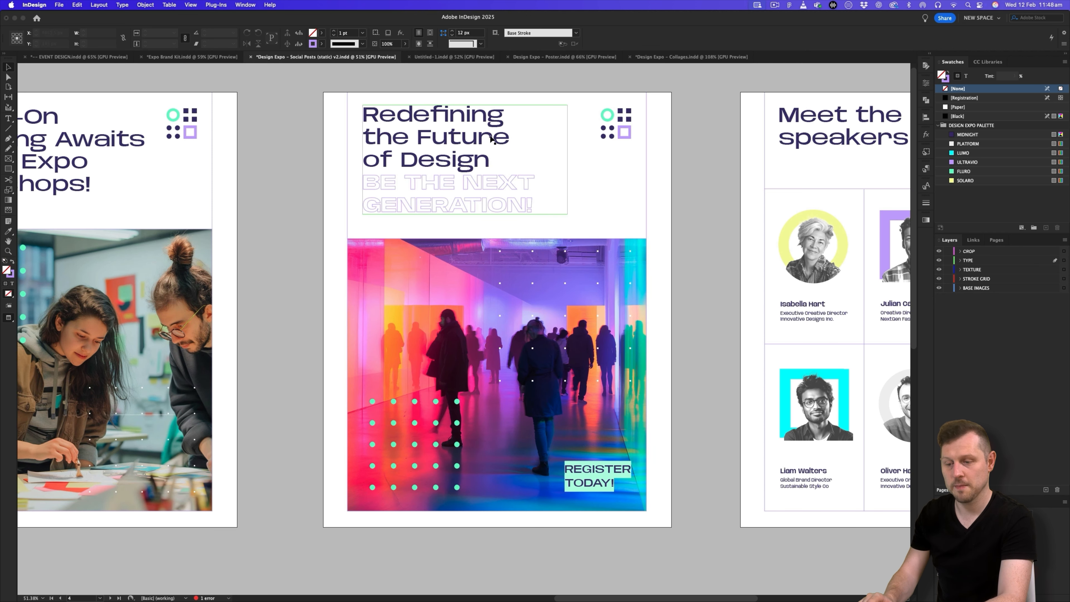
click(427, 56)
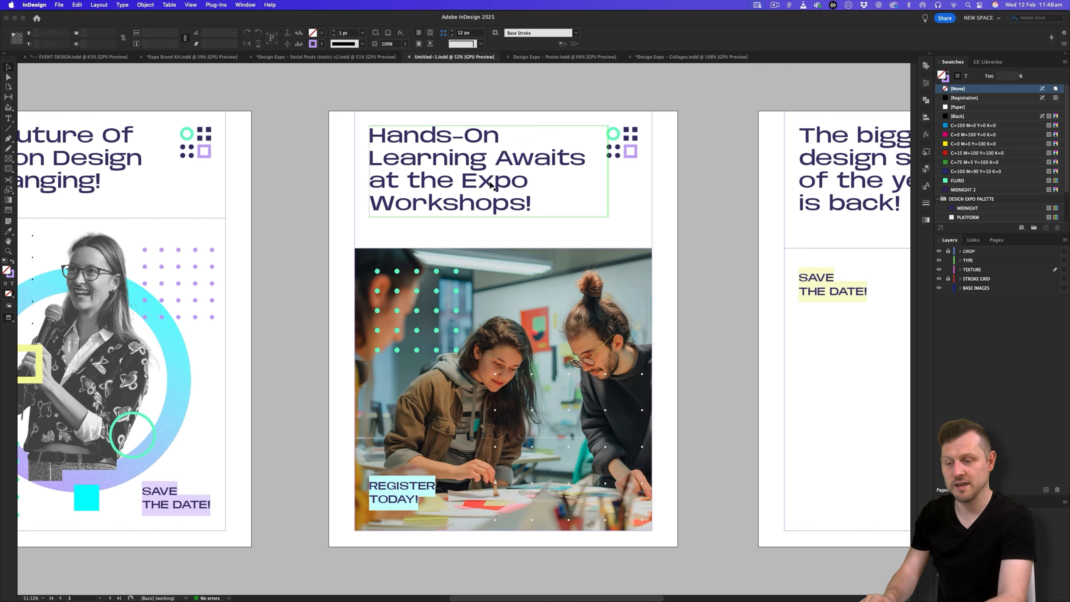
Override and remove the parent headline on page 4, and override the horizontal divider line and move it below the "SAVE THE DATE!" label
drag(719, 203, 303, 198)
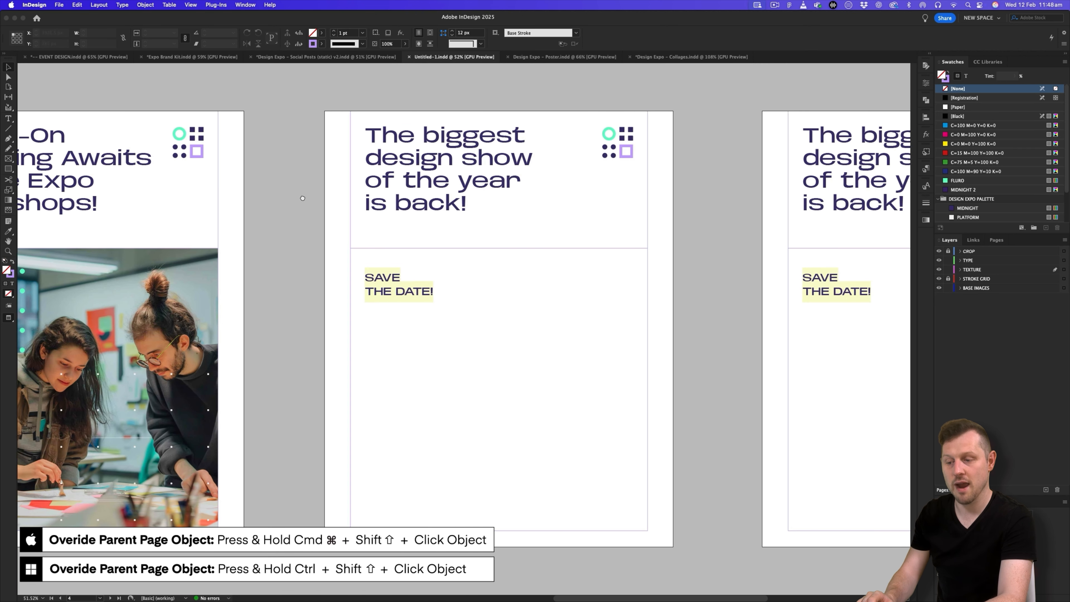
shift+super+click(482, 161)
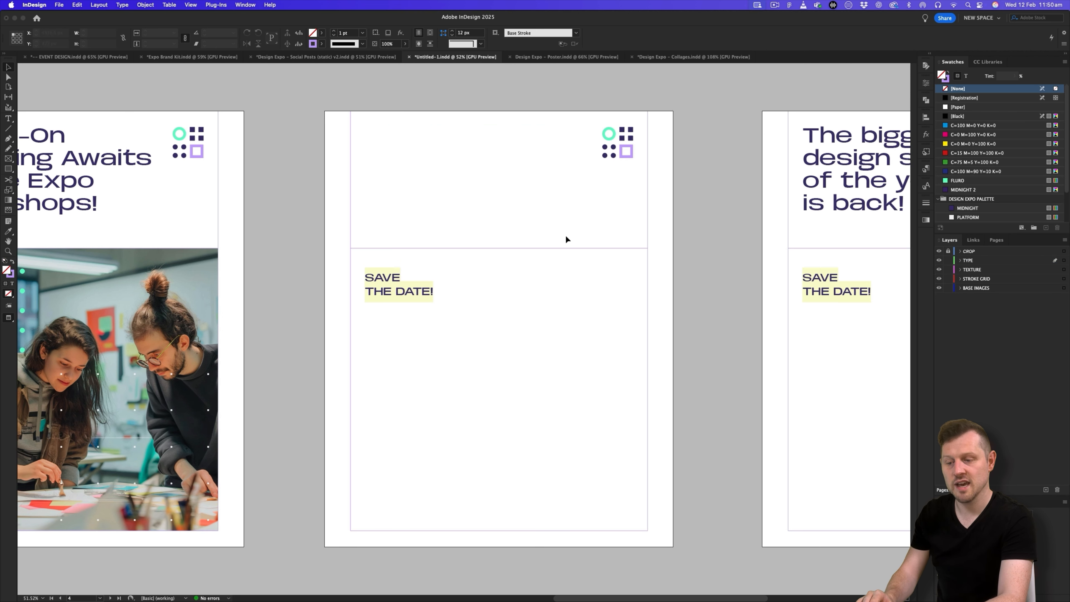
shift+super+click(551, 248)
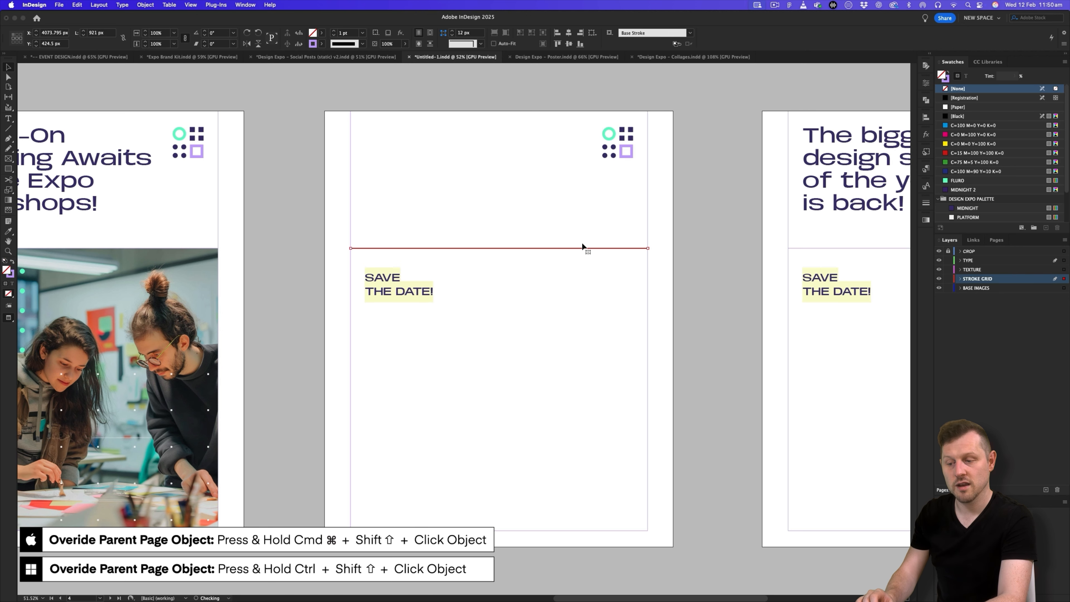
drag(527, 250, 531, 324)
Open the source file of the "Elevate Your Design Experience." flyer from the Marketing Collateral page of the EVENT DESIGN document
click(605, 366)
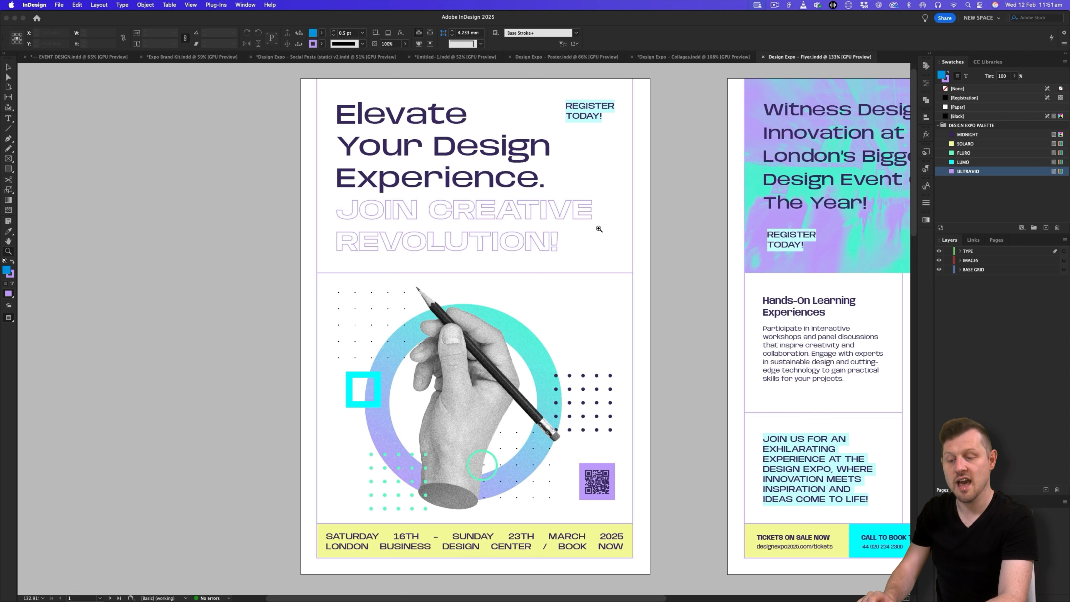
click(8, 65)
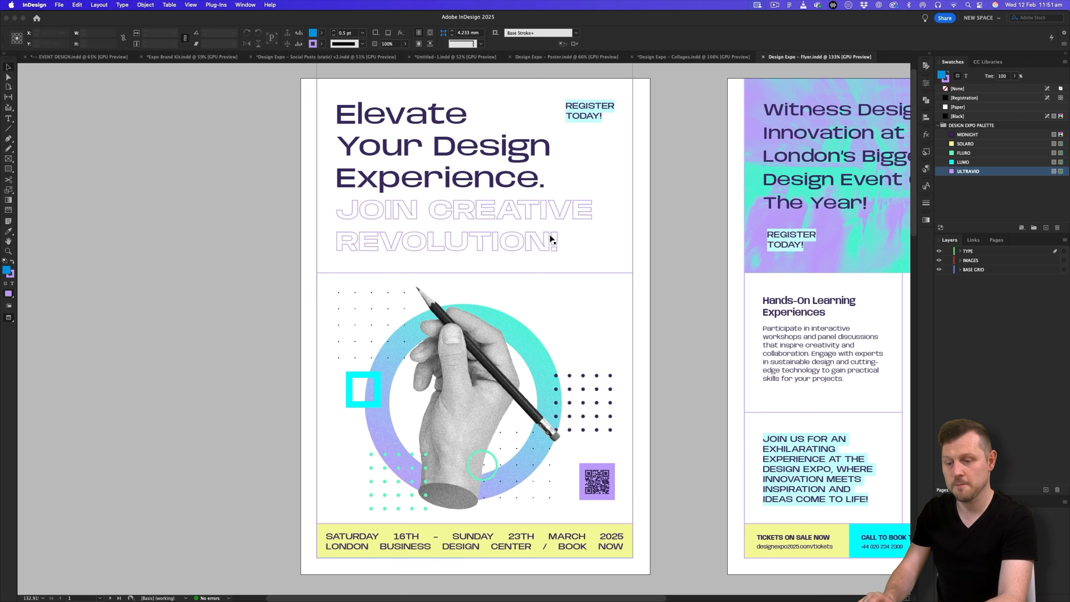
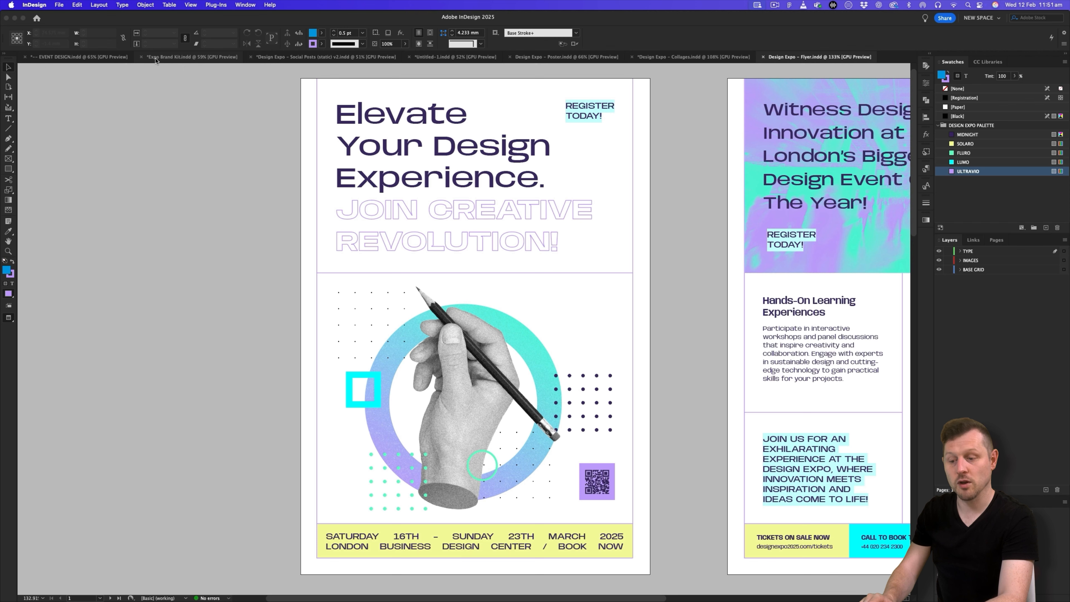
click(83, 58)
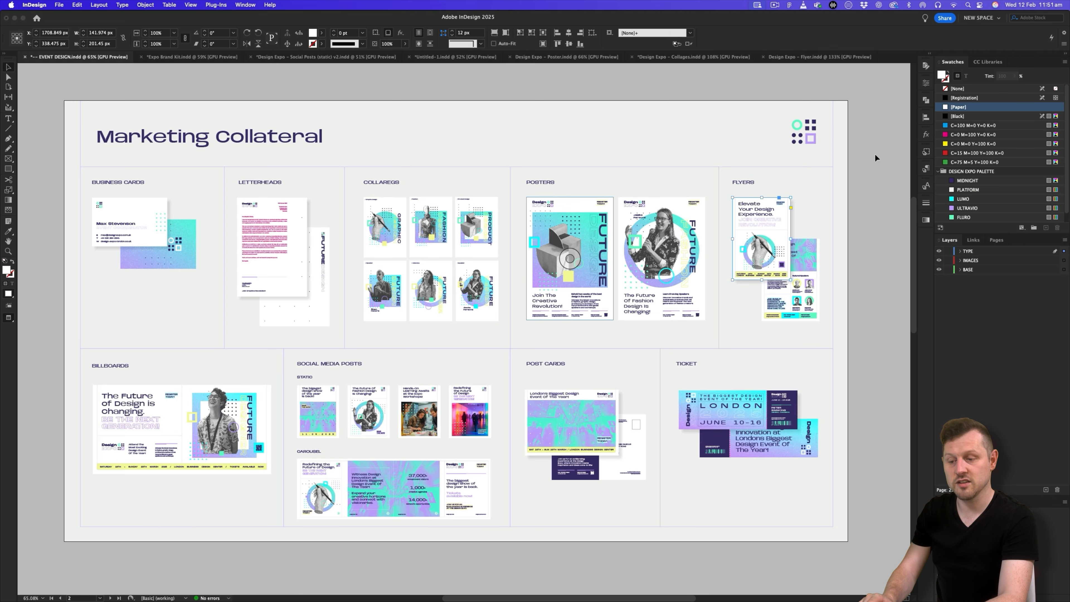
click(857, 177)
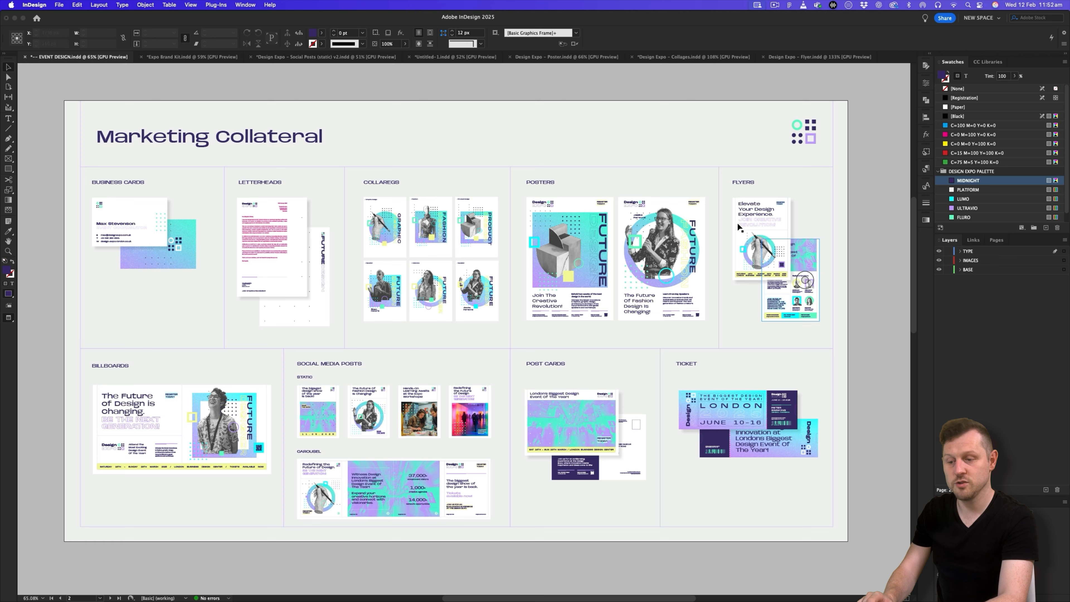
click(748, 218)
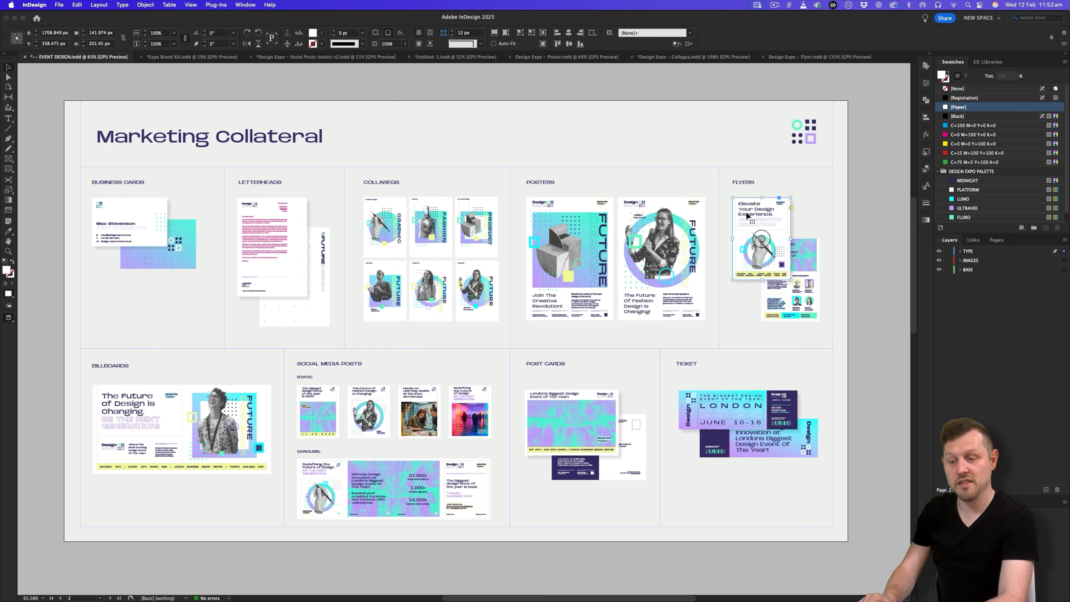
click(973, 240)
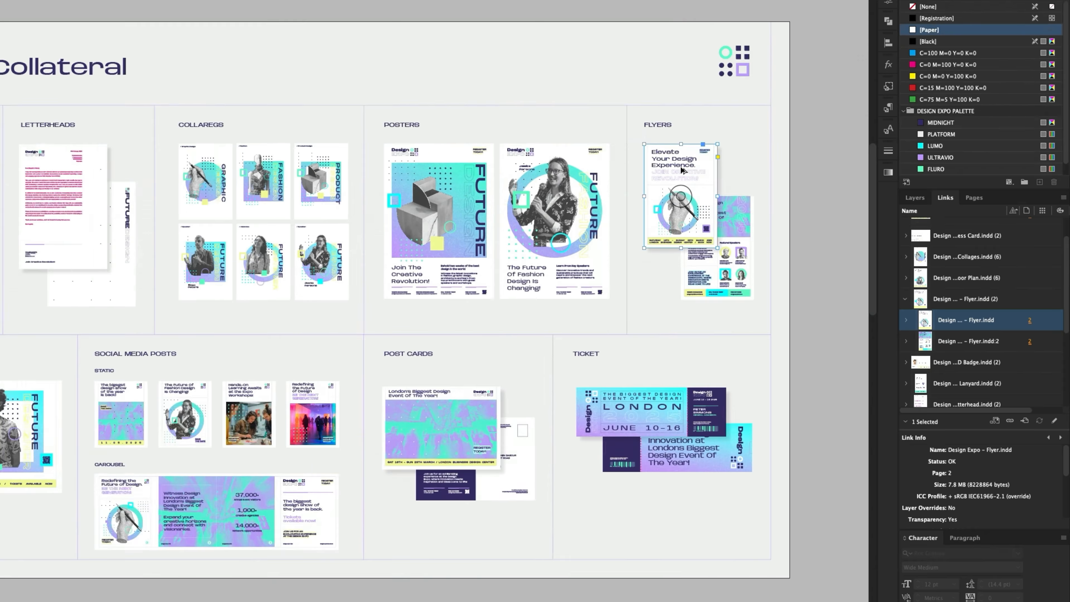
alt+double_click(682, 168)
key(z)
drag(439, 249, 433, 249)
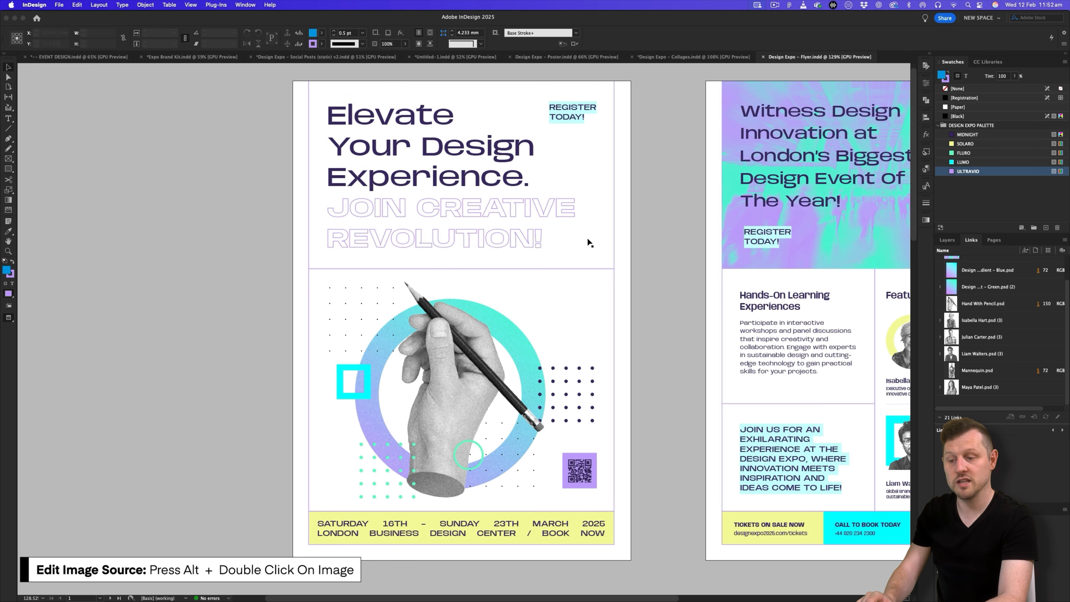
Copy the flyer's "Elevate Your Design Experience. JOIN CREATIVE REVOLUTION!" heading onto page 4 of the working document, on the TYPE layer
click(523, 178)
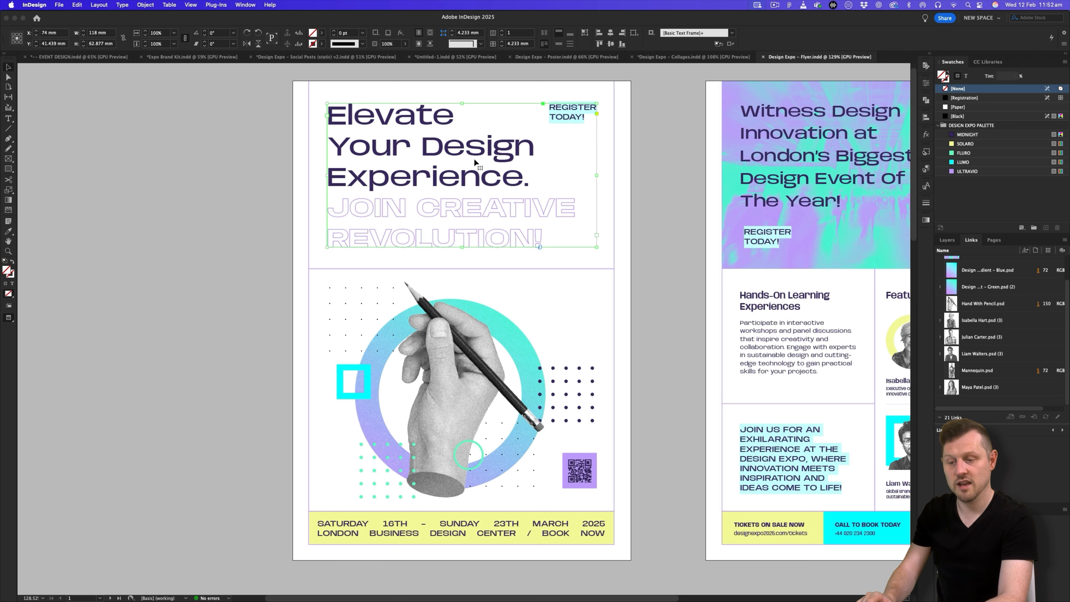
click(452, 57)
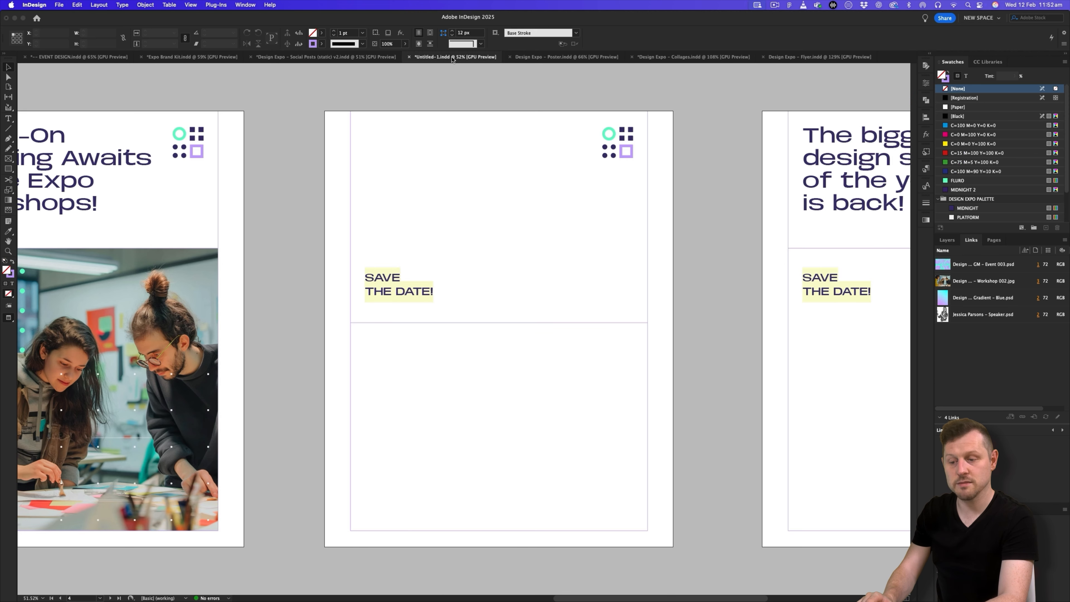
click(947, 240)
click(969, 261)
key(super+v)
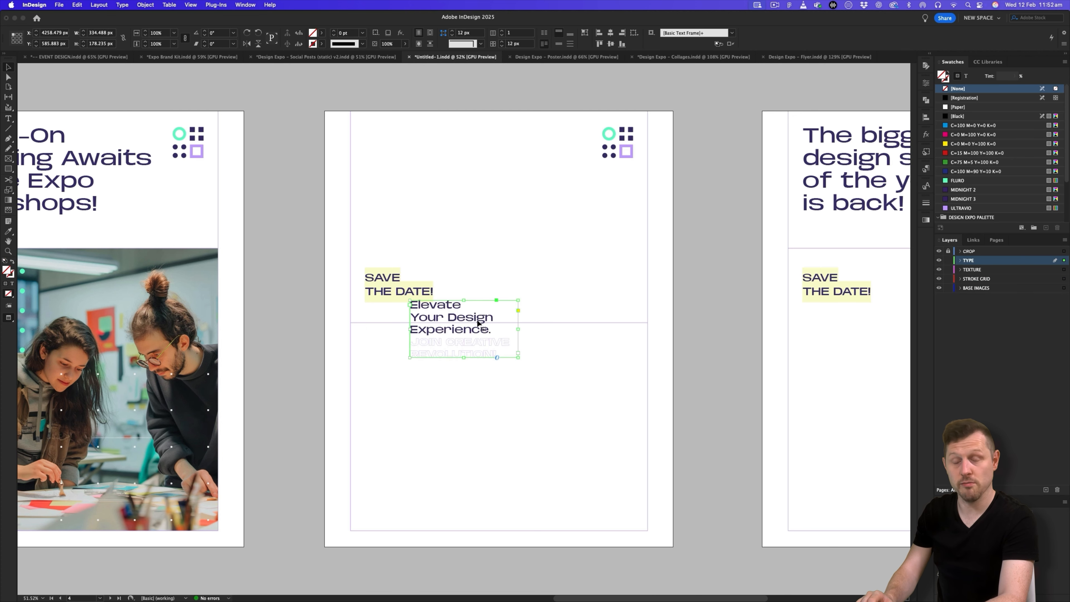
Show the guides, move the pasted heading to page 4's upper-left margin corner and enlarge its frame to about 830 × 410 px
key(w)
scroll(477, 322, up, 3)
drag(477, 312, 428, 116)
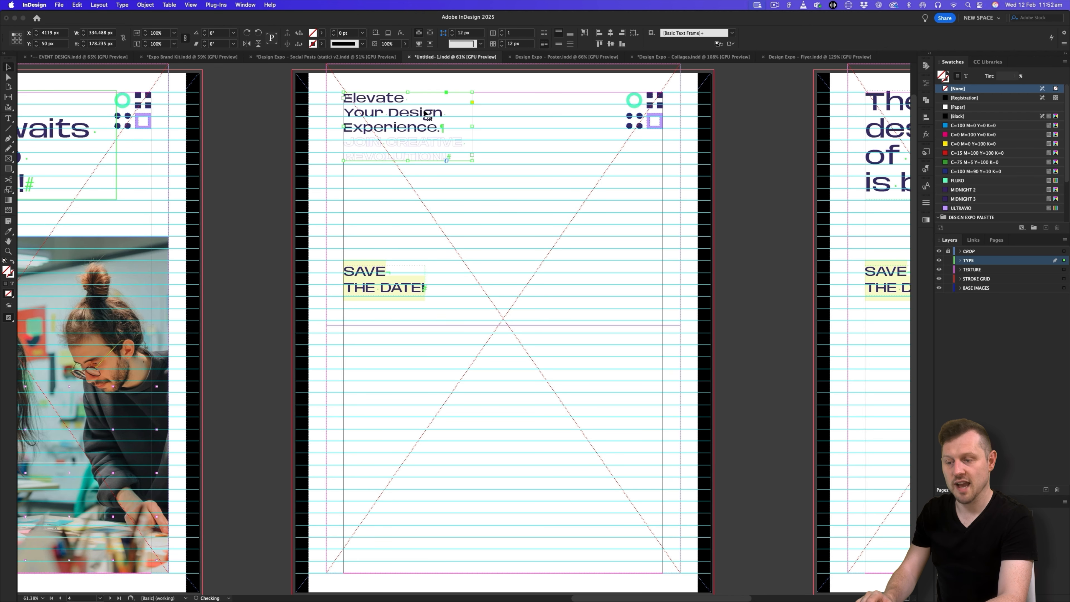
drag(473, 161, 662, 249)
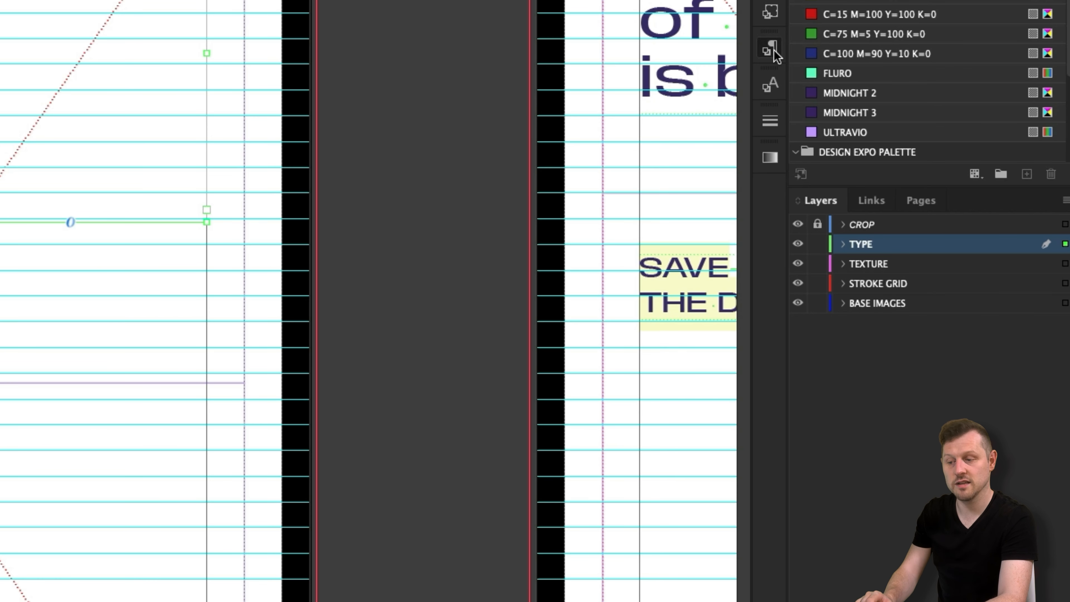
Set the Header paragraph style in the HEADER & TITLES group to 65 pt size and 70 pt leading, and rename it "Header v2"
click(926, 169)
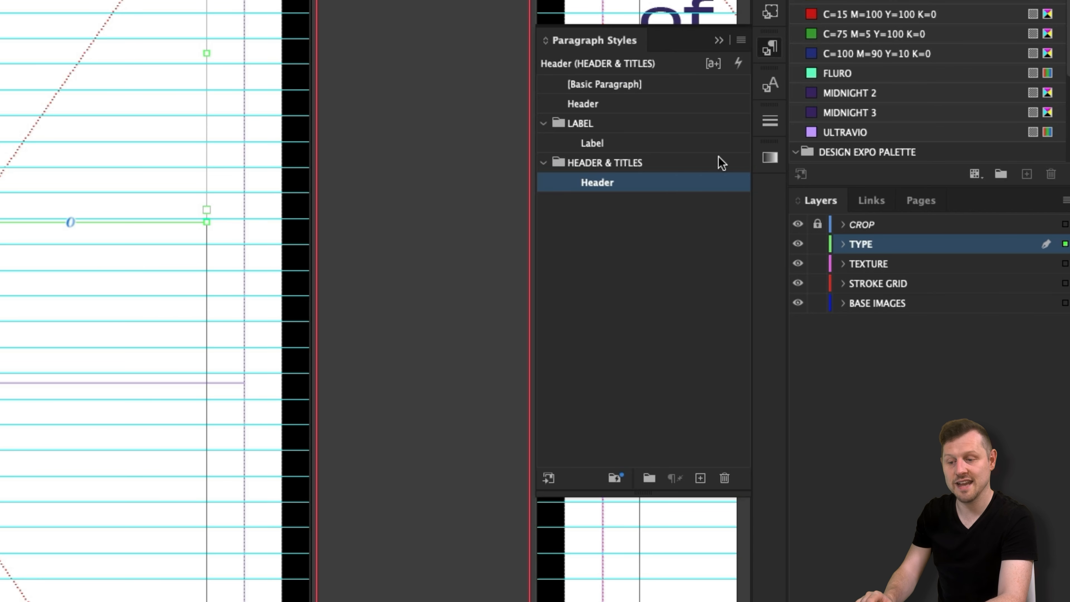
click(658, 239)
double_click(597, 183)
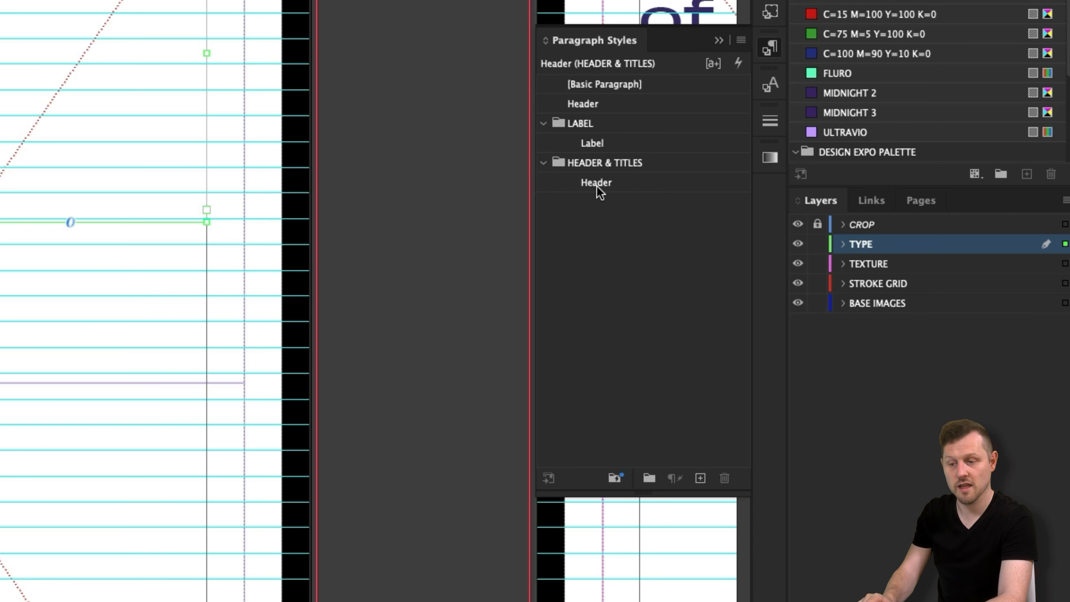
drag(417, 281, 624, 254)
triple_click(706, 347)
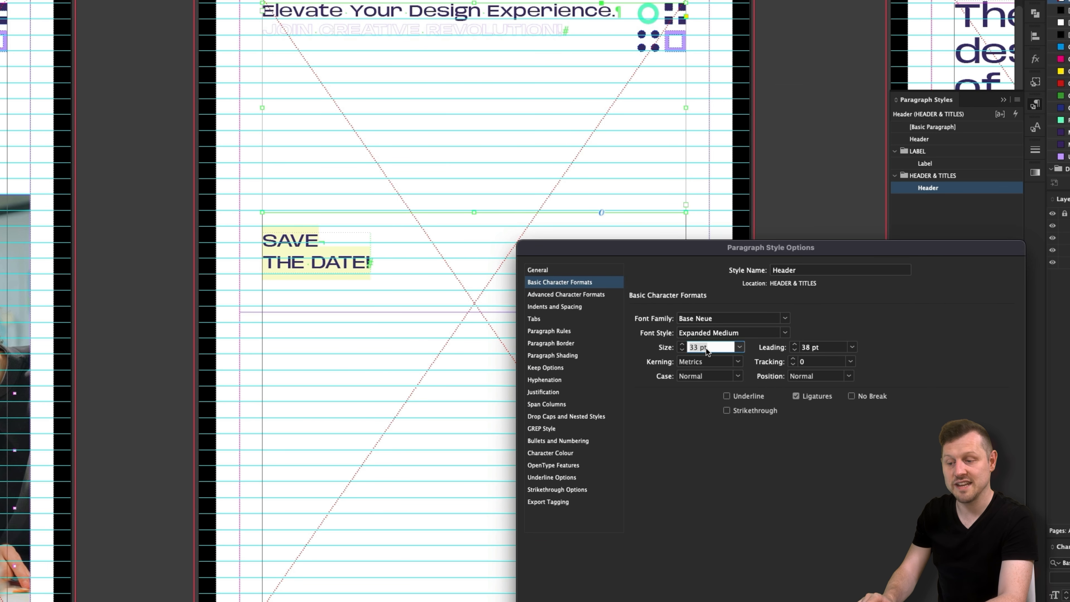
text(65)
key(Tab)
text(70)
key(Tab)
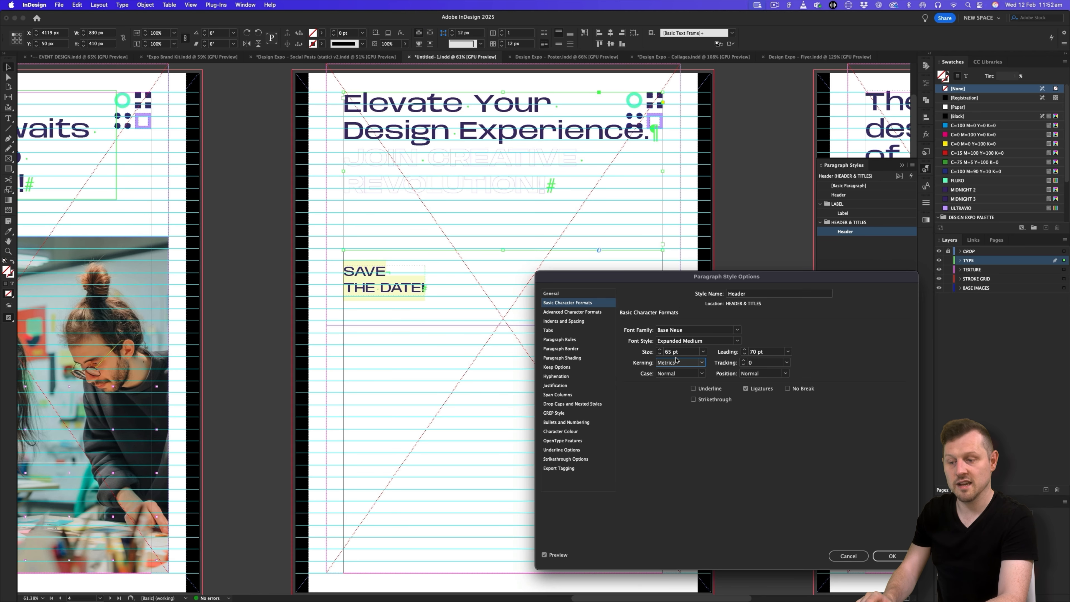
click(758, 294)
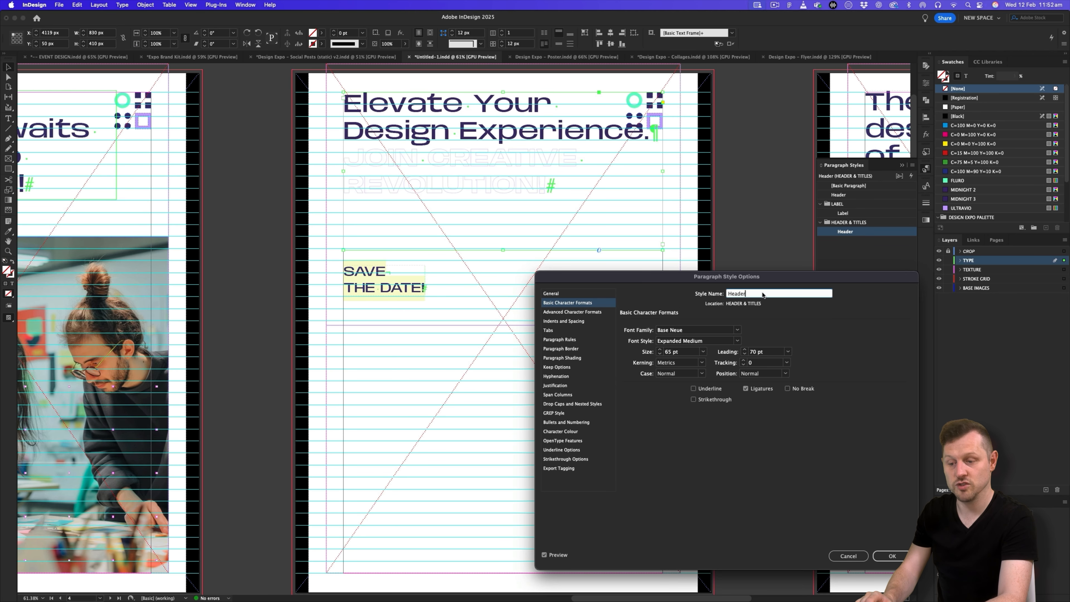
click(891, 556)
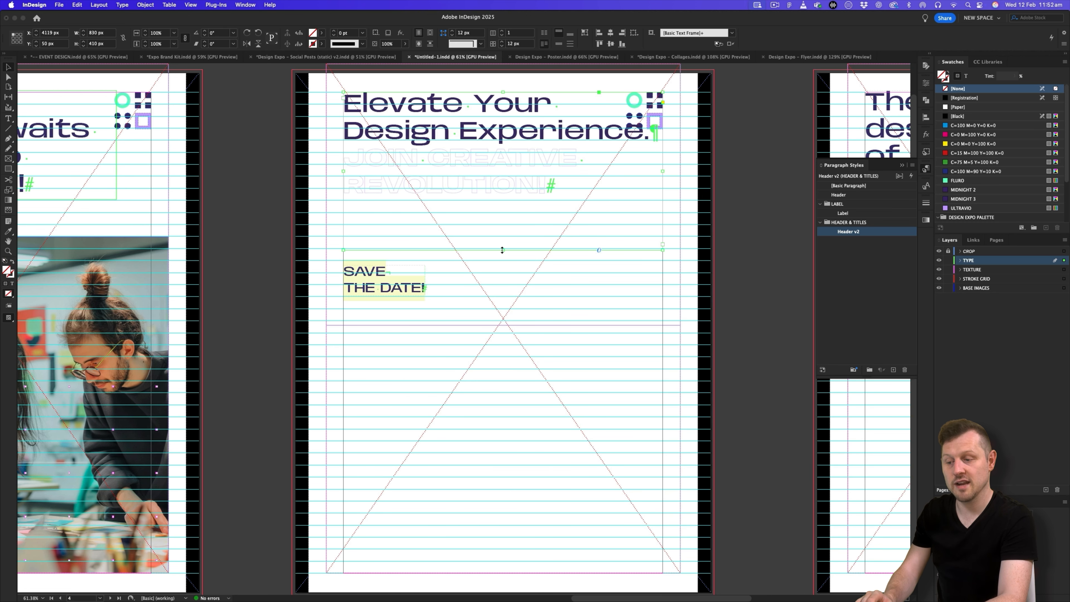
Reduce the page 4 heading frame to about 715.5 × 350 px so that "Elevate Your Design Experience." breaks over three lines
drag(504, 249, 504, 227)
mouse_move(663, 160)
mouse_down()
mouse_move(612, 161)
mouse_move(650, 159)
mouse_up()
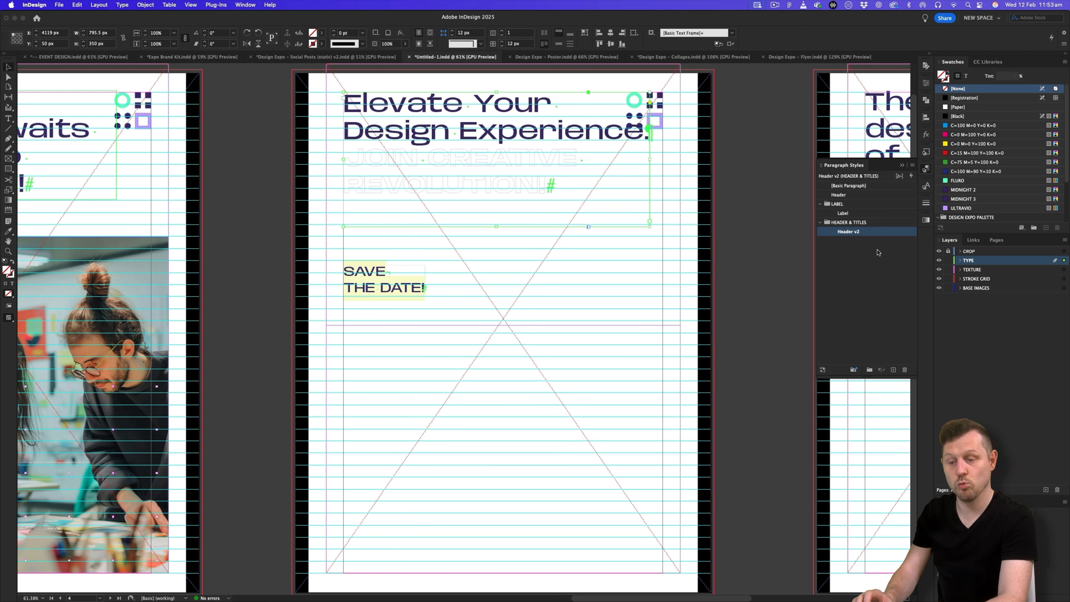
click(849, 233)
drag(650, 160, 619, 160)
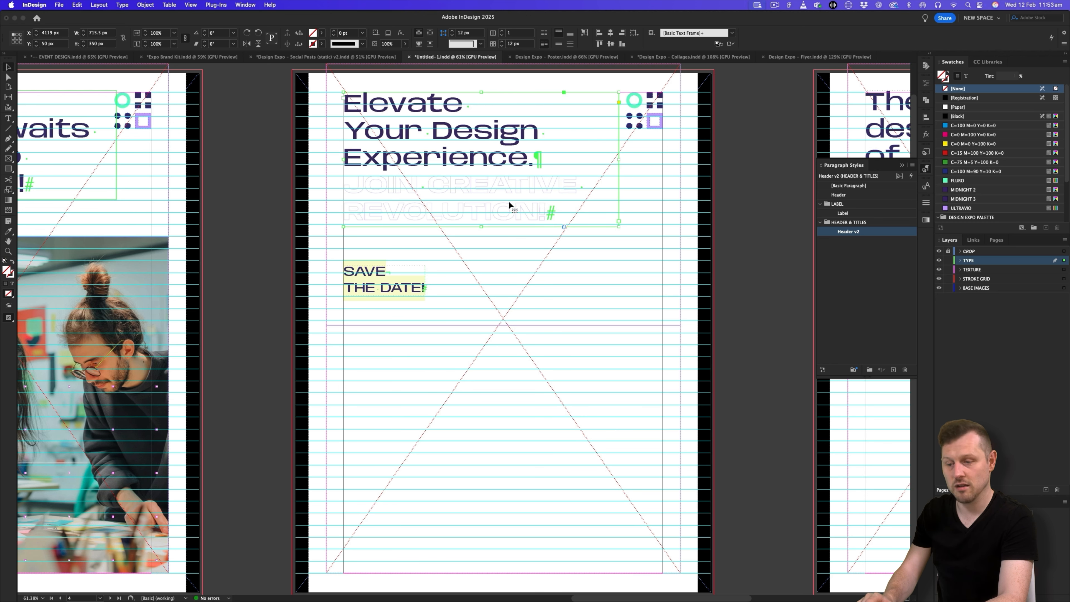
Show the character styles and expand the HEADER & TITLES group
click(927, 188)
click(818, 231)
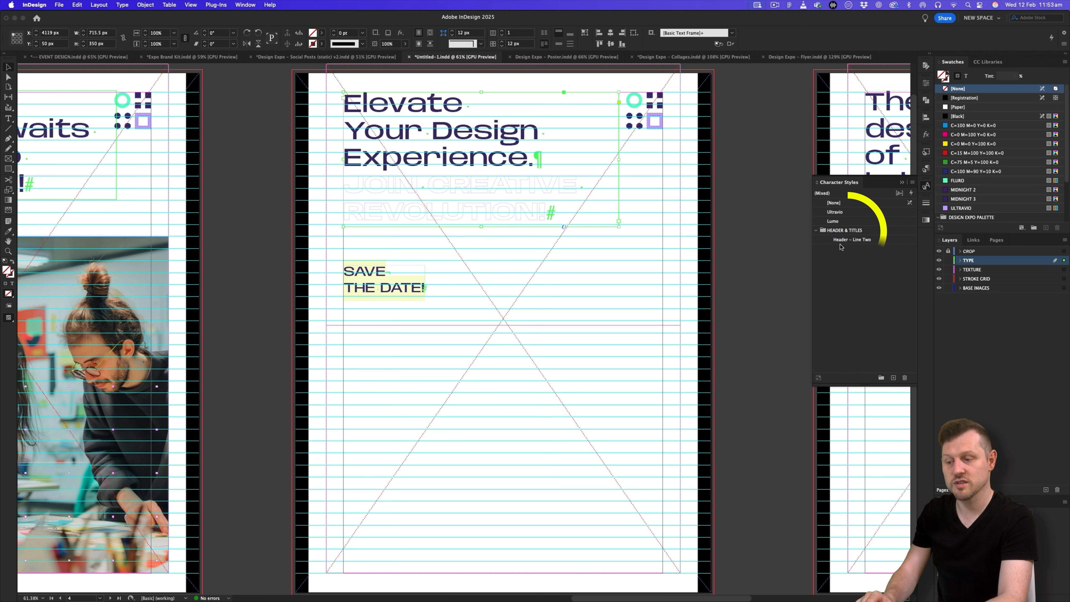
Clear the character style from the "Join Creative Revolution!" header text and reapply the Header – Line Two character style
double_click(491, 208)
drag(550, 207, 331, 191)
click(834, 202)
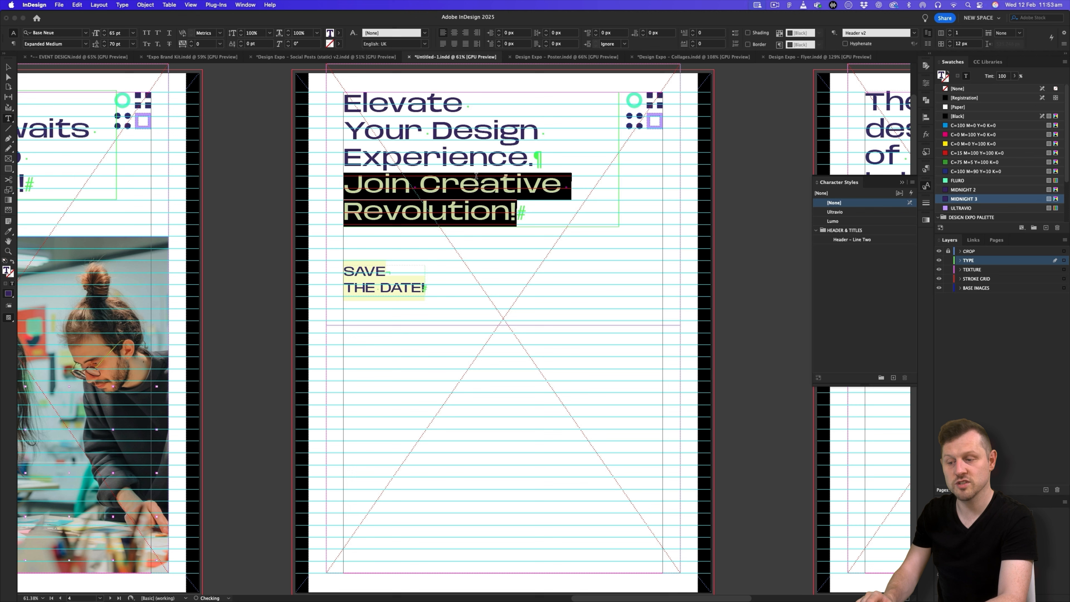
click(859, 242)
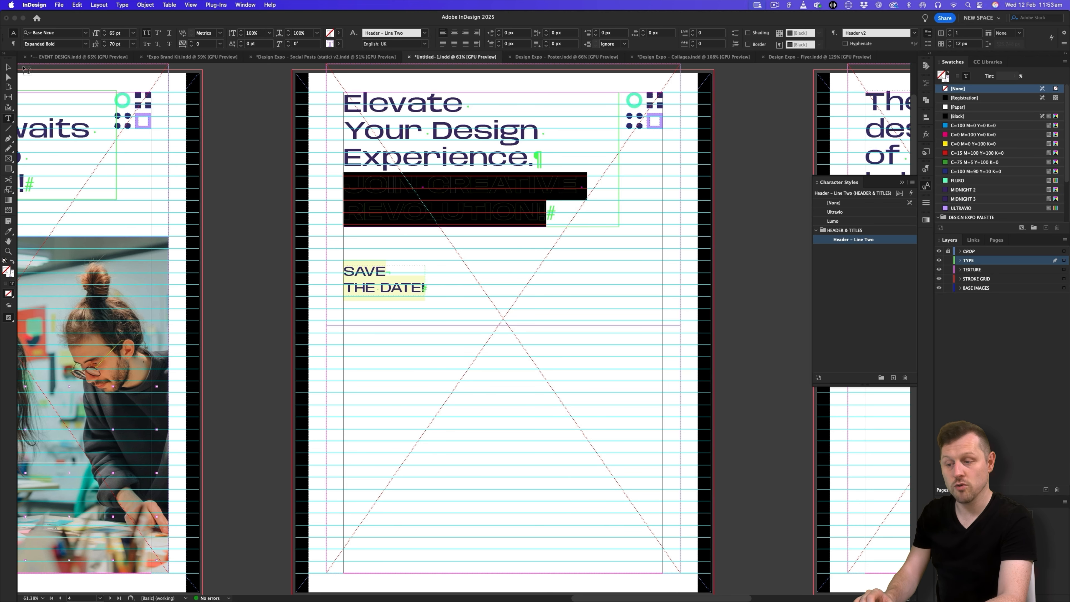
Preview the page without guides and review the paragraph and character styles used by the header frame
click(8, 67)
click(582, 192)
key(w)
drag(493, 202, 490, 209)
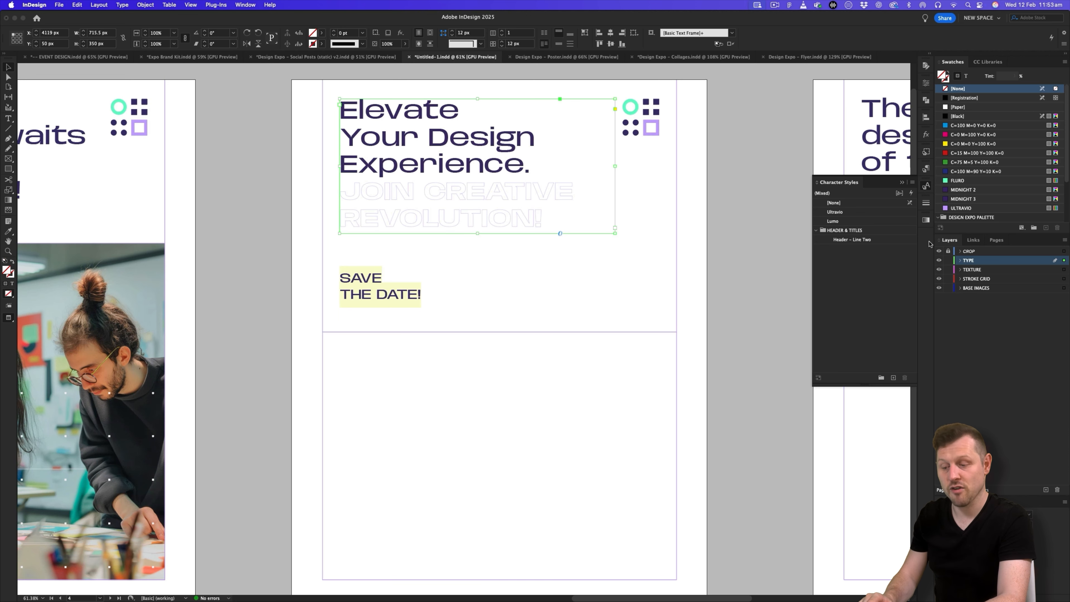
click(926, 170)
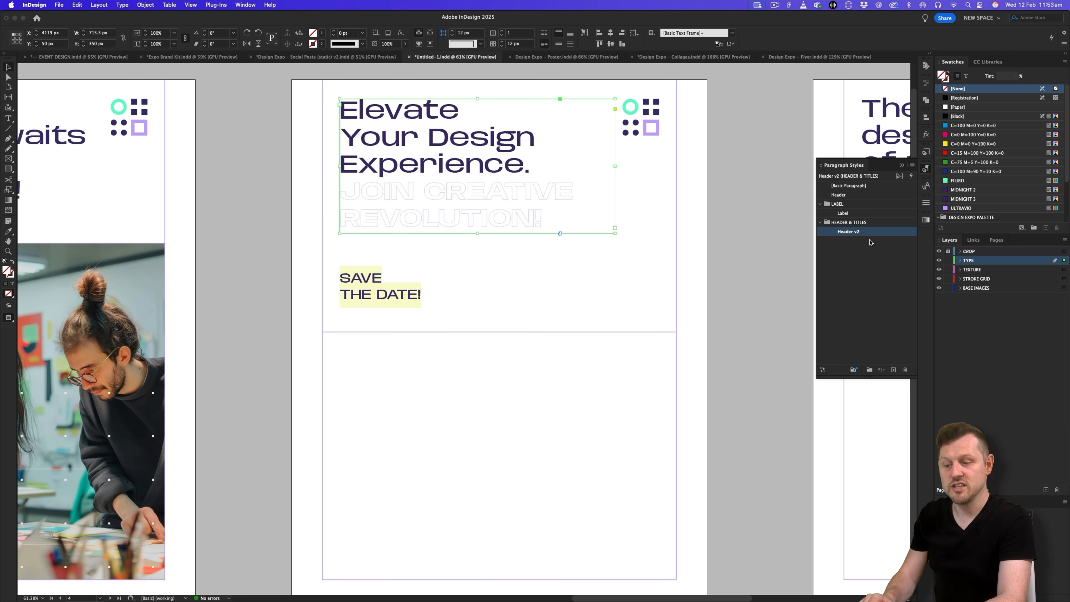
click(926, 185)
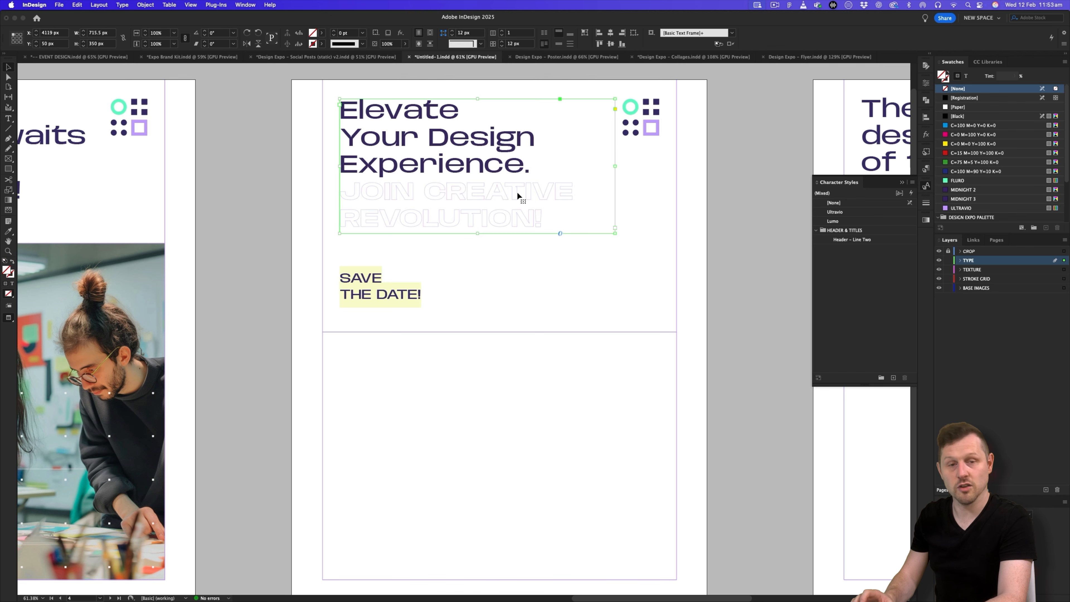
Set the stroke weight of the outlined "Join Creative Revolution!" text to 1 pt
drag(488, 213, 252, 221)
double_click(548, 249)
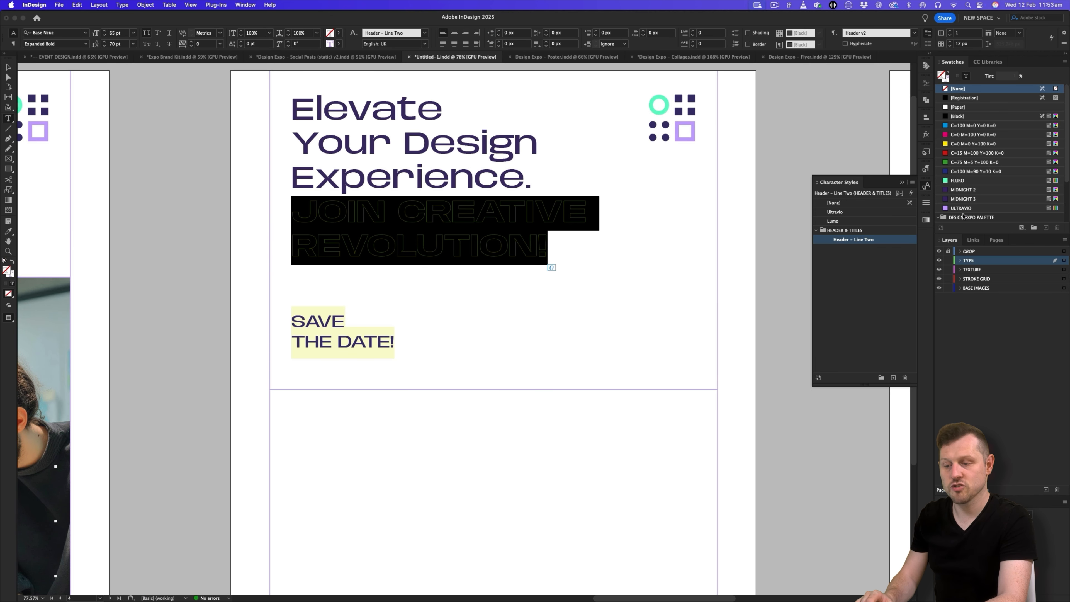
click(926, 204)
click(880, 212)
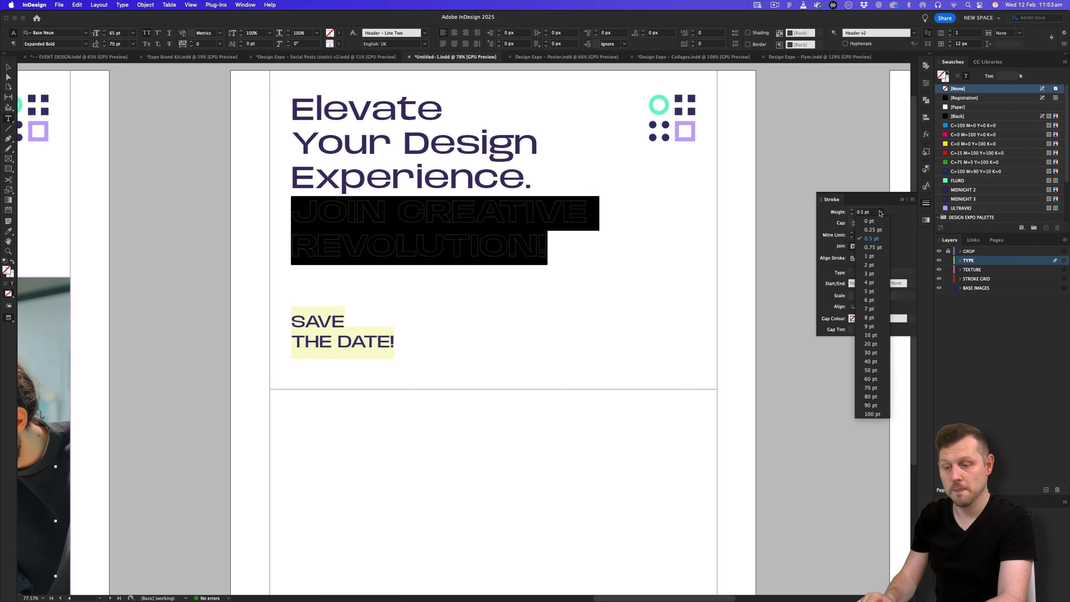
click(875, 256)
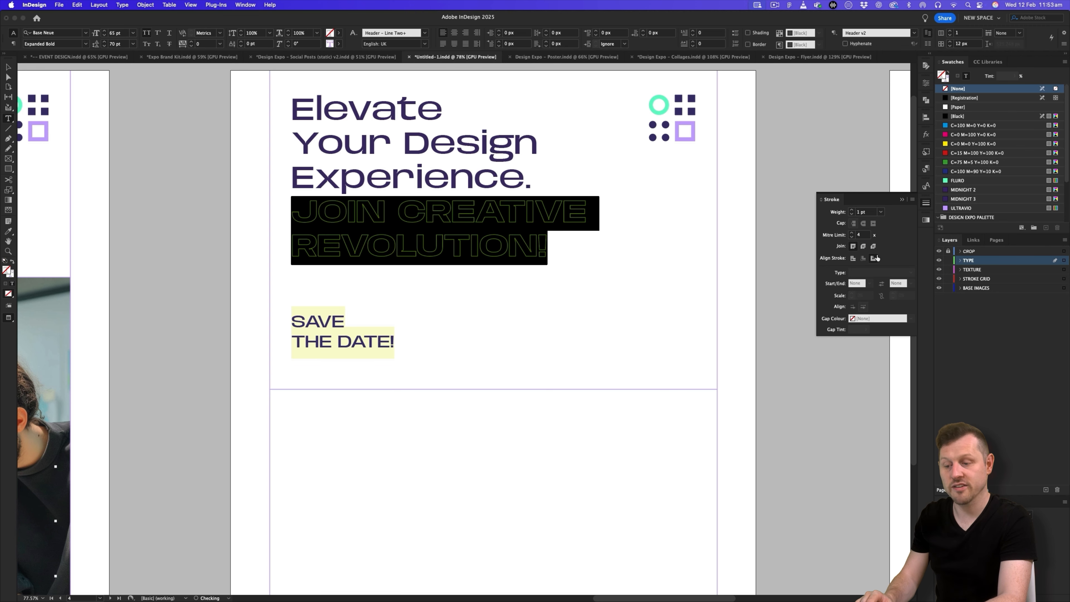
Redefine the Header – Line Two character style from the modified "Join Creative Revolution!" text
click(927, 186)
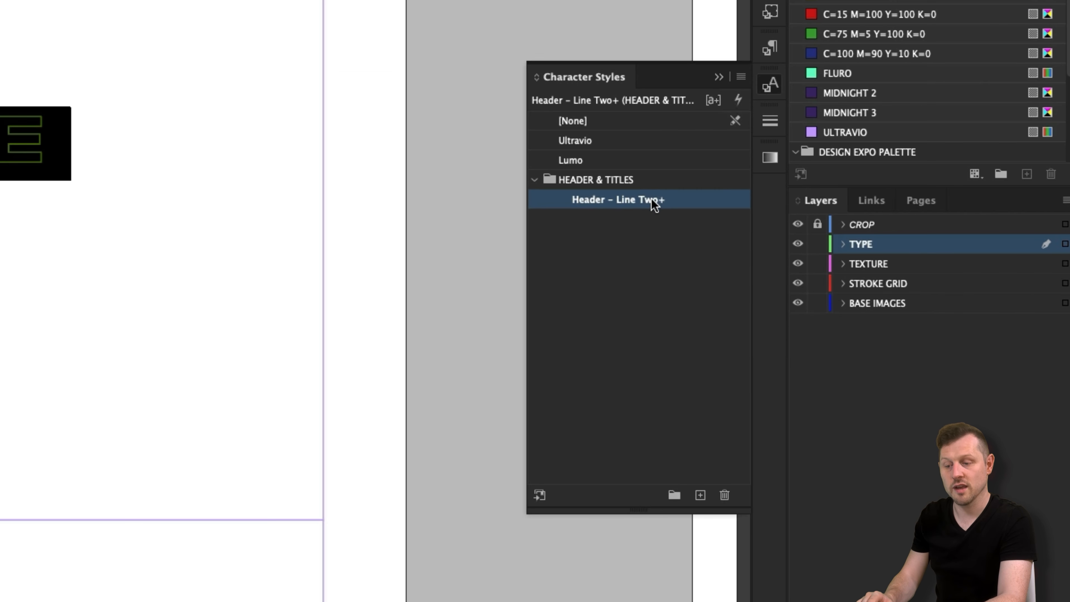
right_click(872, 239)
click(702, 278)
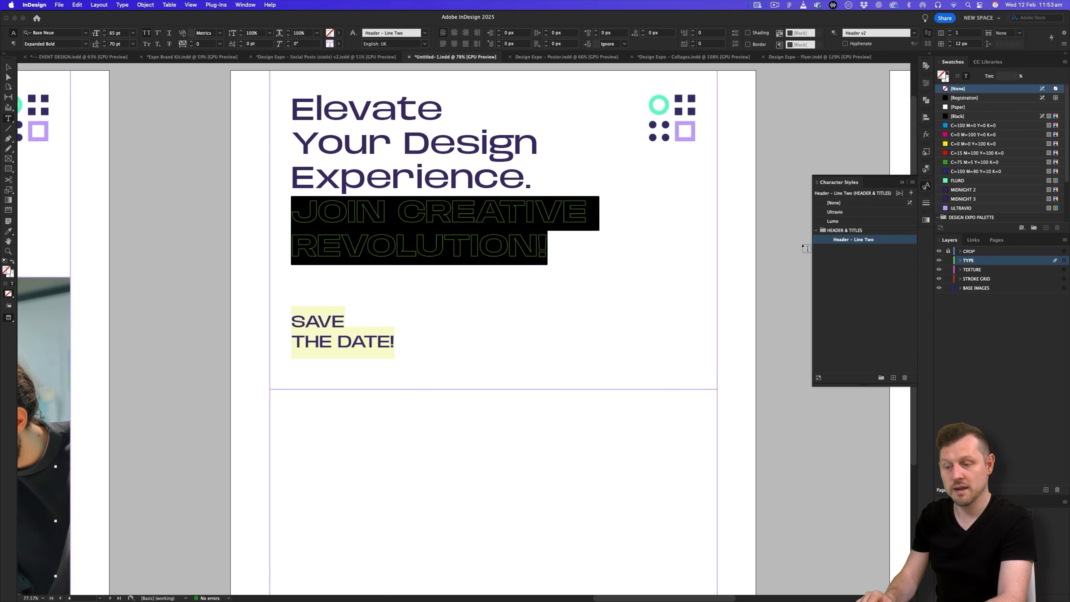
click(10, 68)
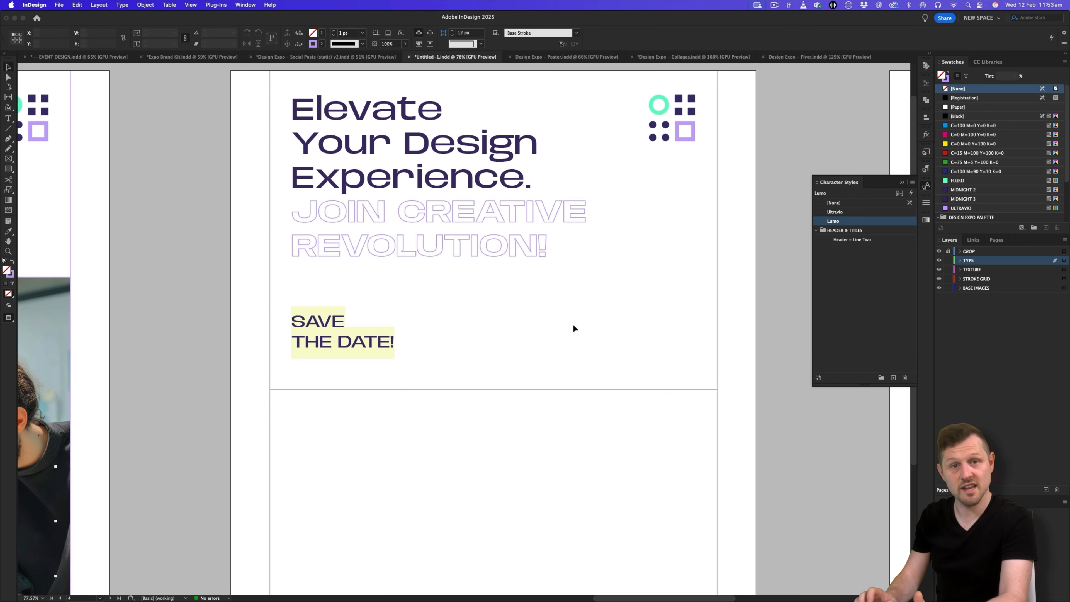
Copy the Post 4 header "Redefining the Future of Design" from the Google Slides copy deck and replace the InDesign page's solid header text with it
scroll(574, 327, down, 3)
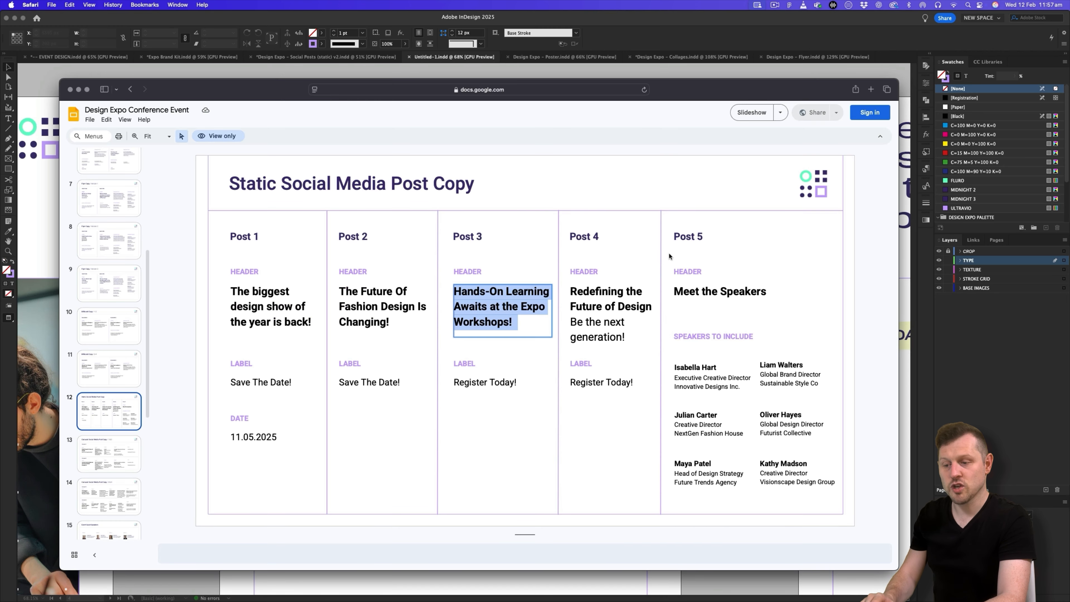
drag(653, 306, 562, 295)
key(super+c)
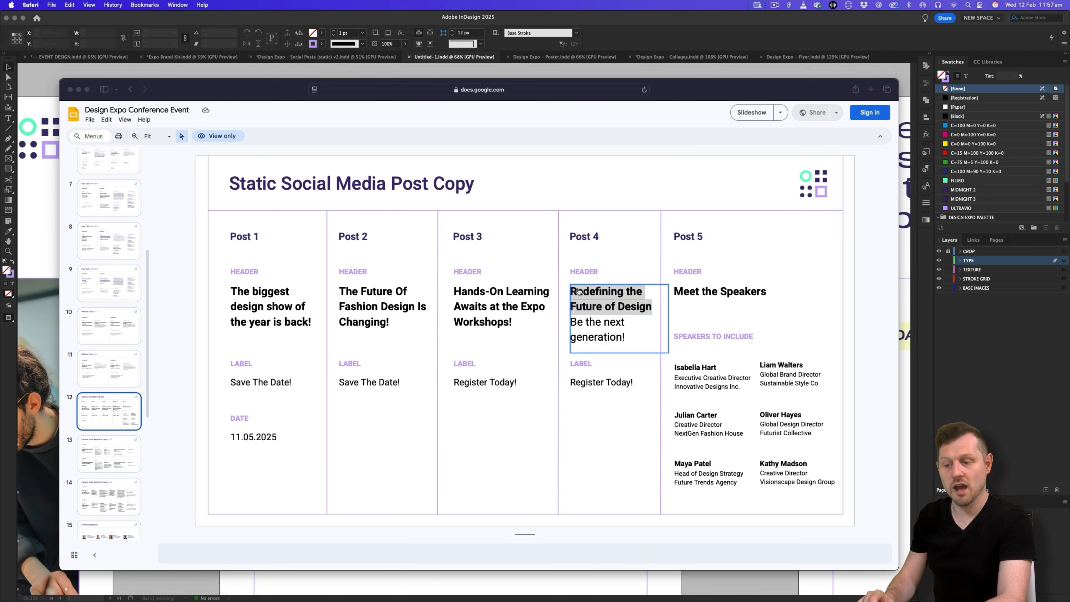
key(super+Tab)
double_click(460, 198)
drag(489, 198, 274, 127)
key(super+v)
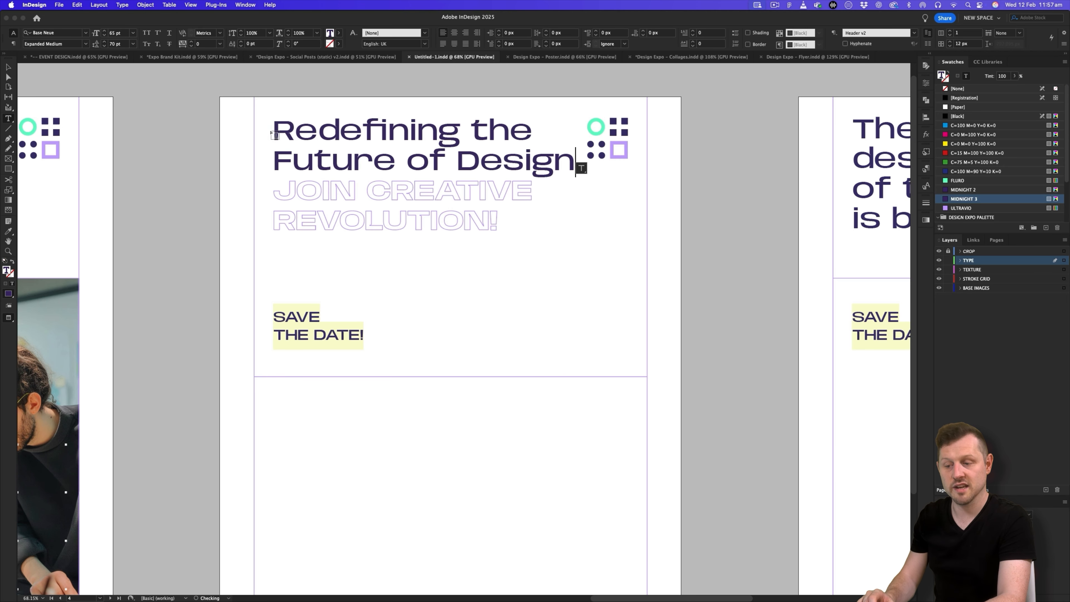
Copy "Be the next generation!" from Post 4 in the copy deck and replace the outlined header text with it
key(super+Tab)
drag(639, 332, 570, 322)
key(super+c)
key(super+Tab)
key(shift+Down)
key(shift+Down)
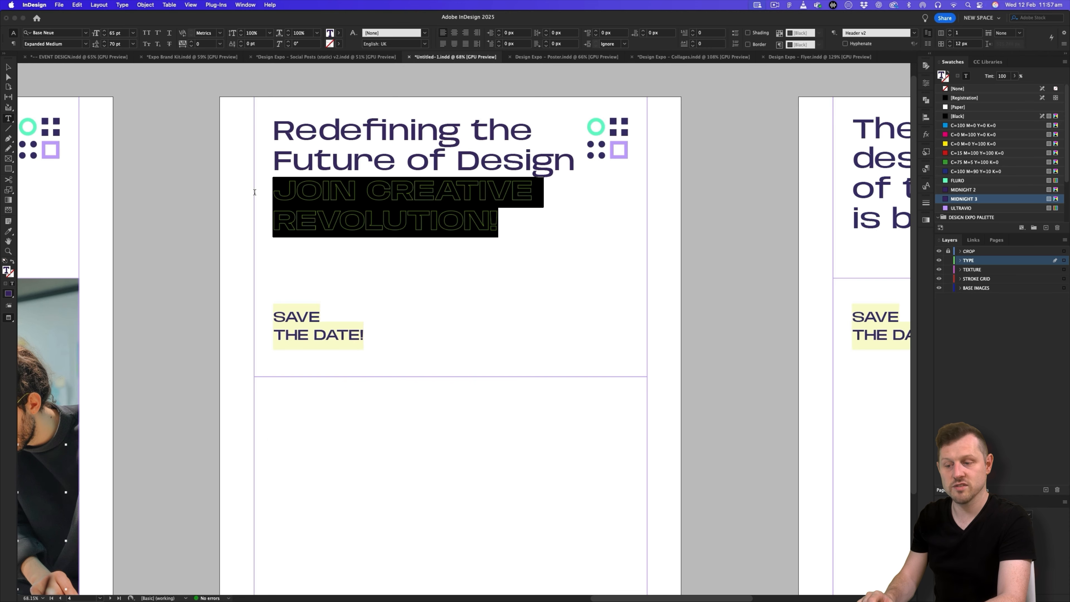
key(super+v)
click(9, 68)
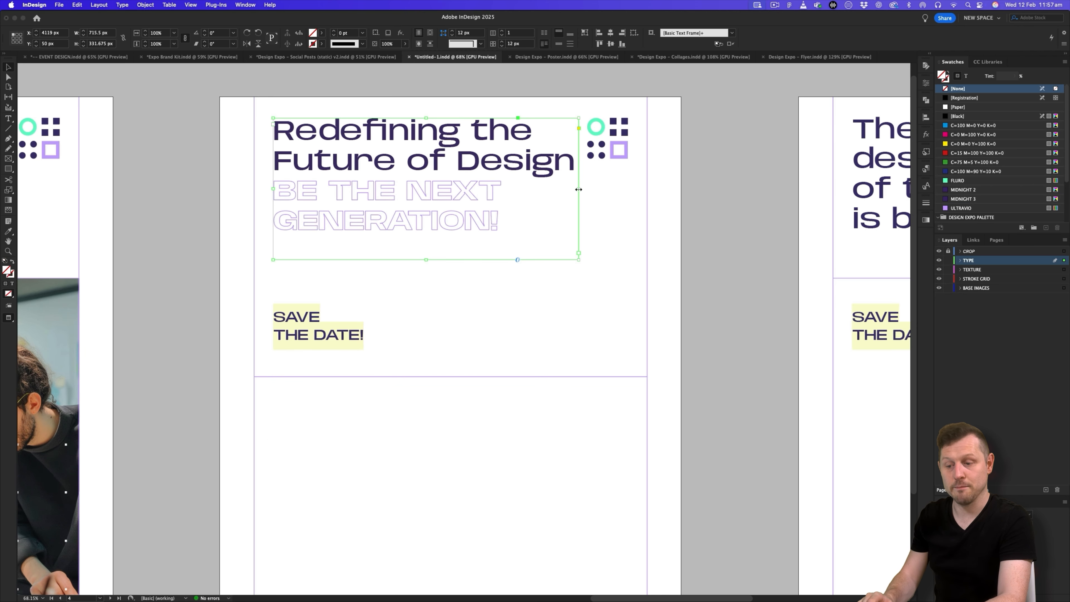
Narrow the header text frame slightly and break its solid text into the lines "Redefining", "the Future" and "of Design"
drag(578, 189, 567, 189)
double_click(480, 162)
key(shift+Return)
click(474, 131)
key(shift+Return)
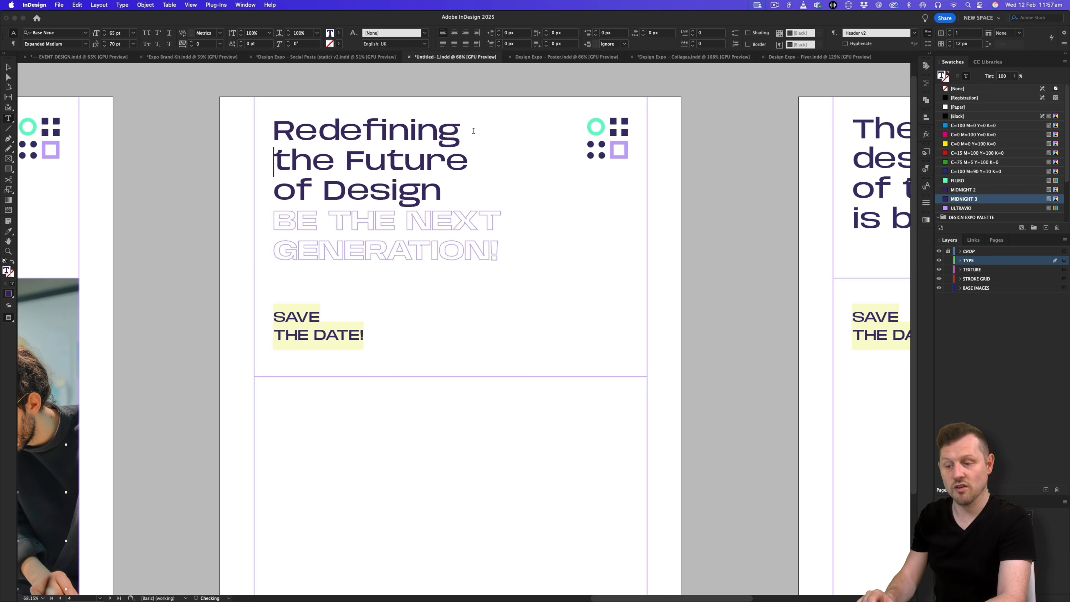
key(Escape)
click(532, 277)
drag(560, 407, 567, 384)
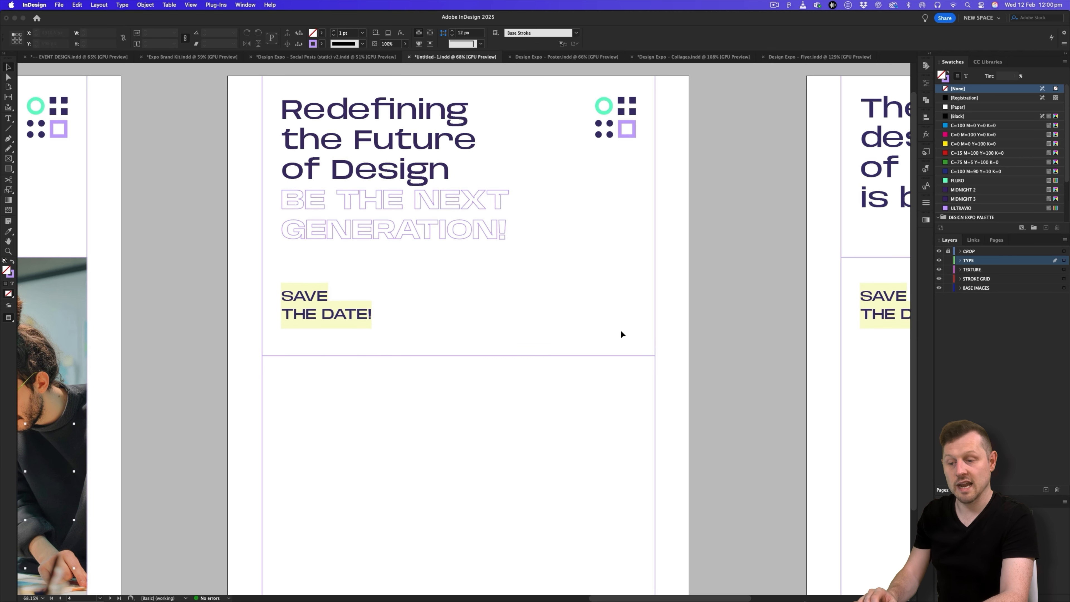
Move the horizontal divider line up to just beneath the "Be the next generation!" header text
click(612, 356)
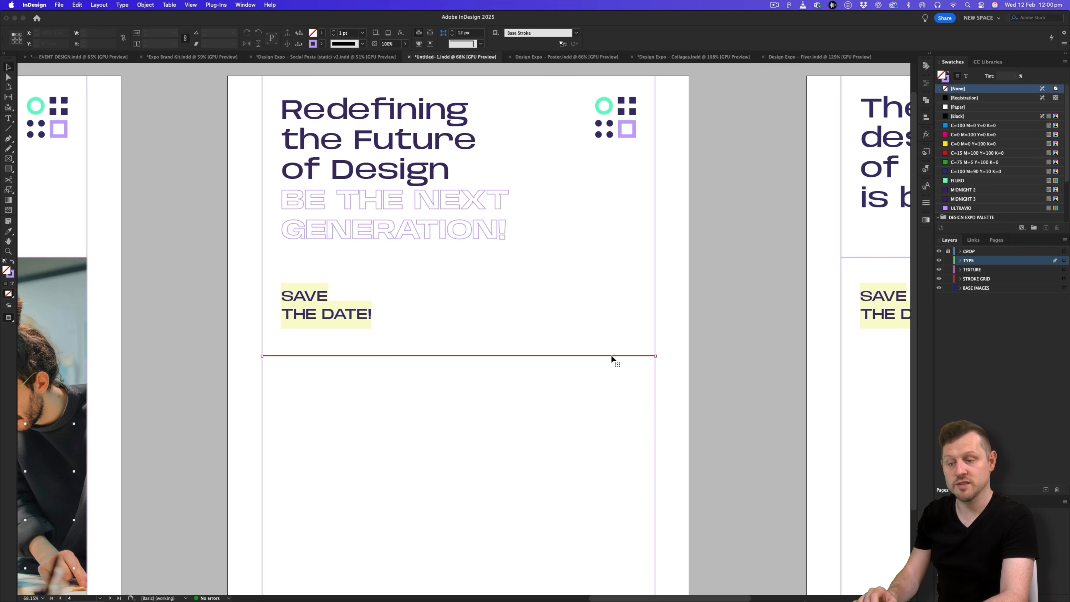
key(w)
drag(611, 355, 595, 274)
key(w)
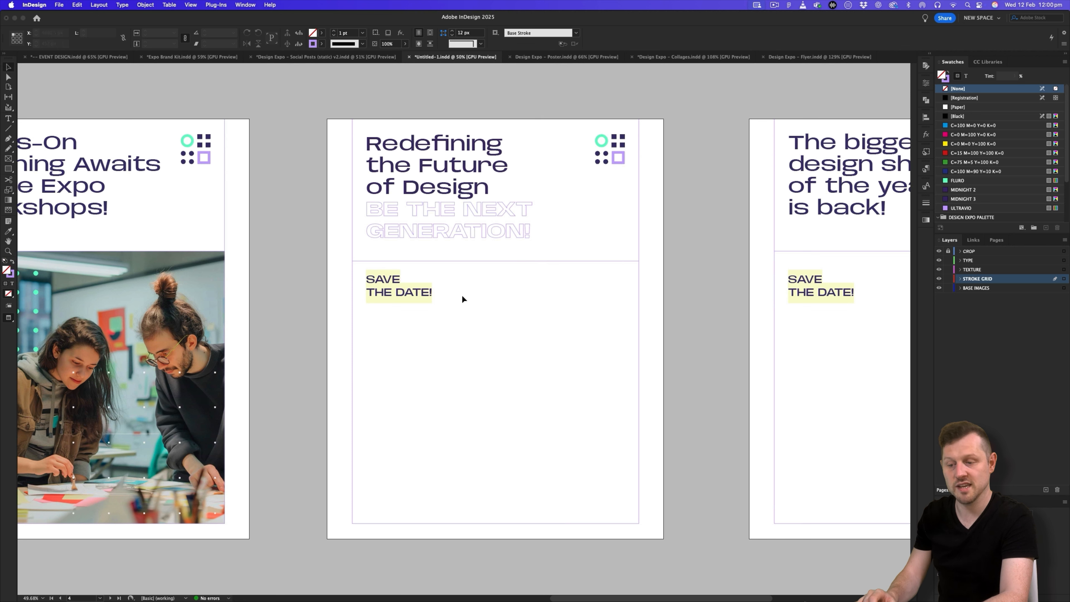
Override the parent page's "SAVE THE DATE!" label, move it to the page's lower-right corner and change its text to "REGISTER TODAY!" on two lines
shift+super+click(412, 293)
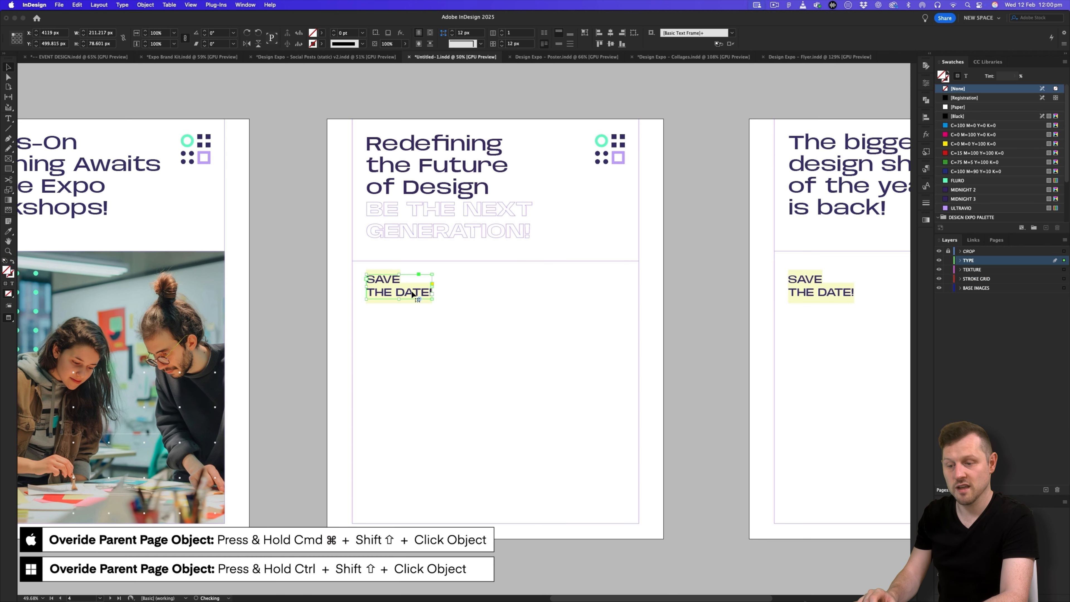
drag(412, 294, 613, 498)
double_click(613, 498)
key(super+a)
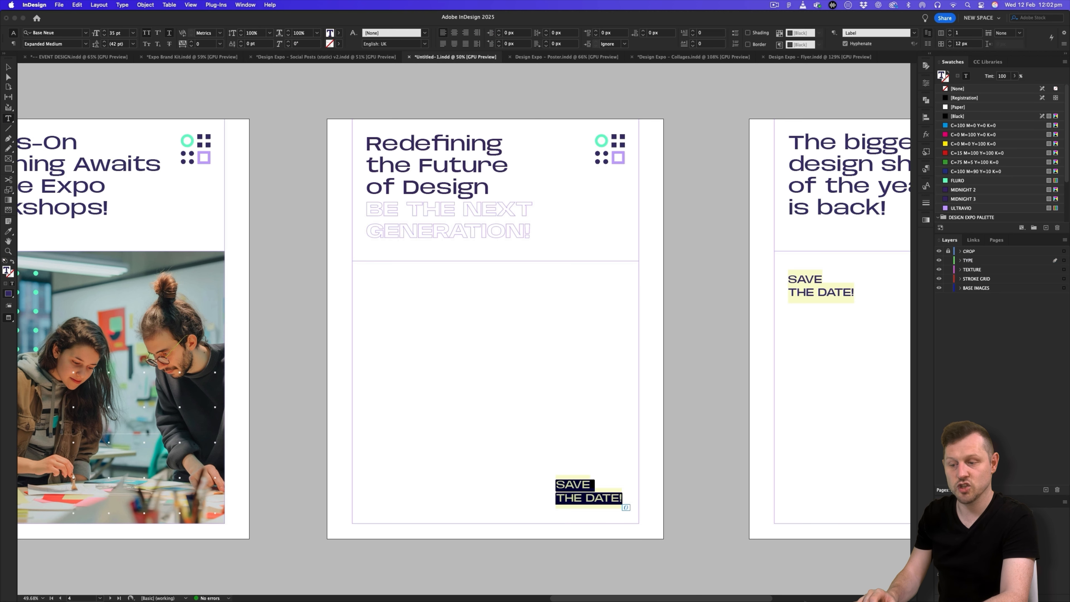
text(REGISTER)
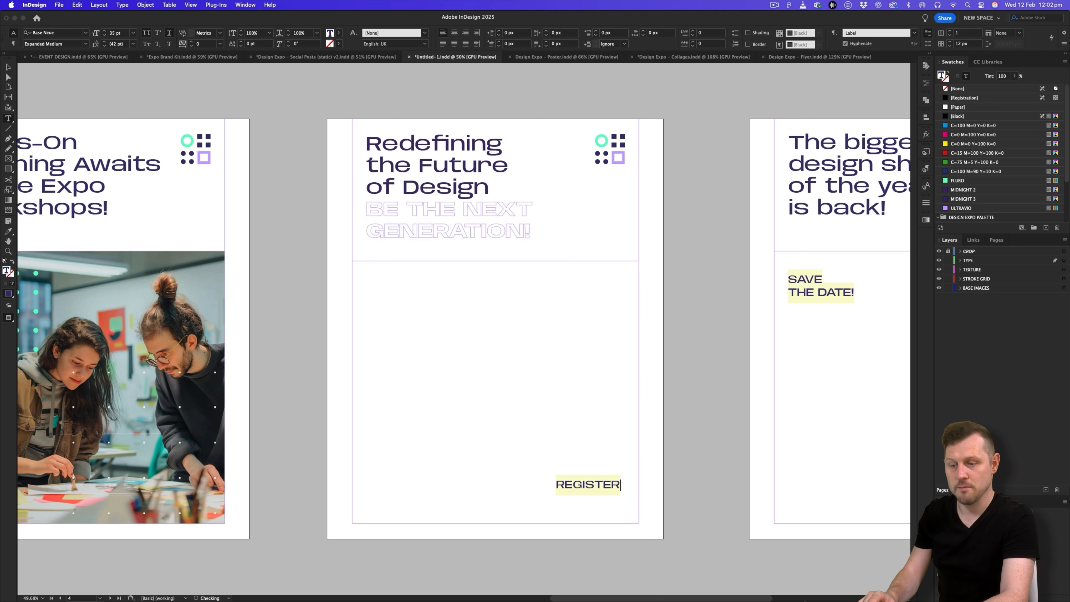
key(Return)
text(TODAY!)
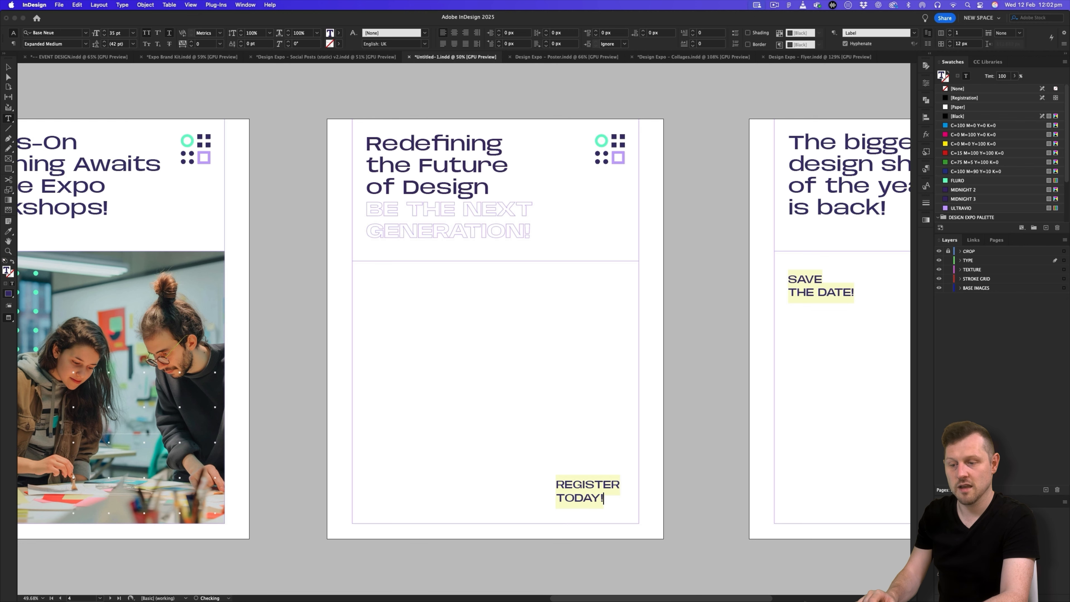
key(Escape)
Fine-tune the "REGISTER TODAY!" label's position so it lines up with the page's right margin guide
key(w)
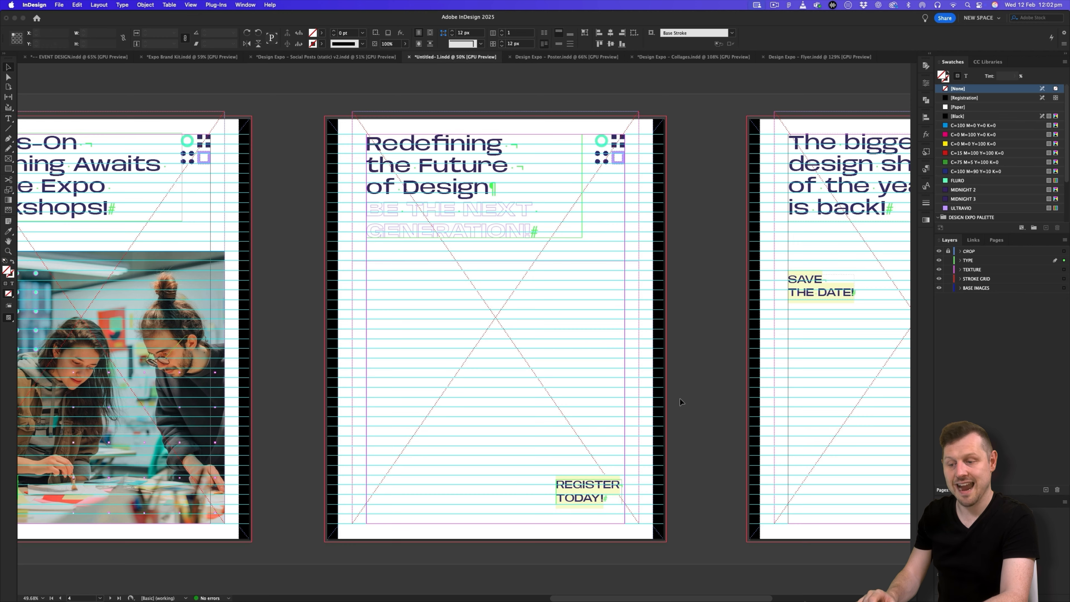
drag(614, 480, 616, 481)
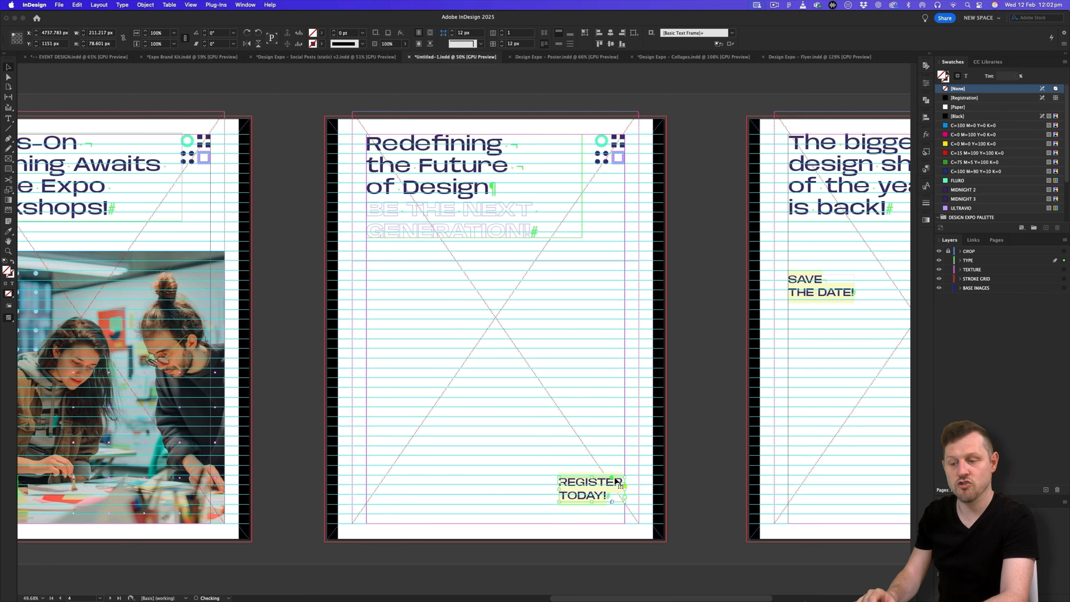
key(w)
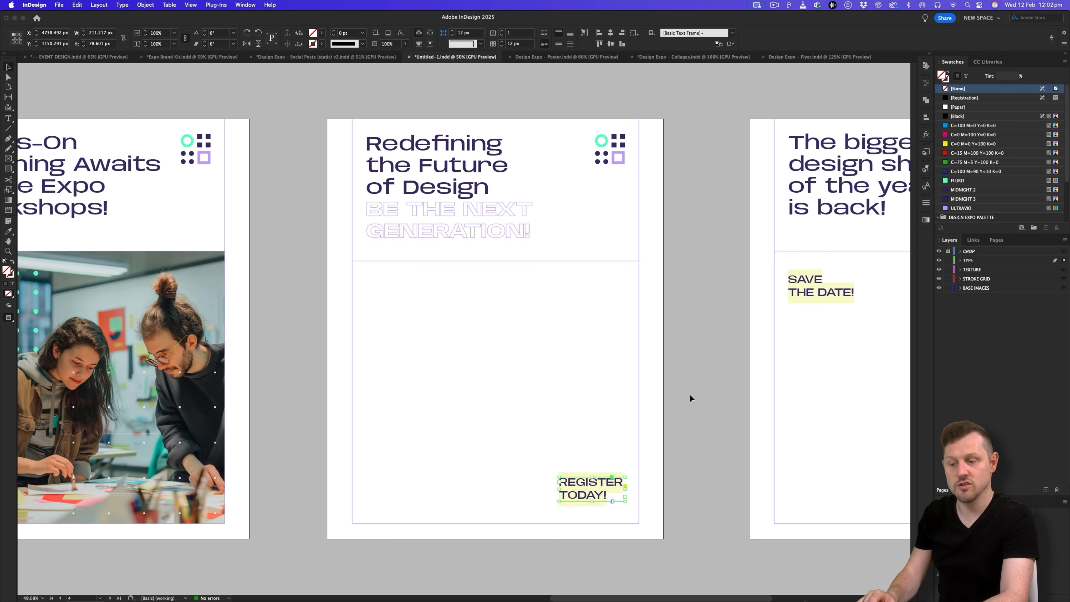
click(690, 398)
Duplicate the Ultravio character style as a new style named "Fluro"
click(924, 189)
click(865, 211)
right_click(857, 212)
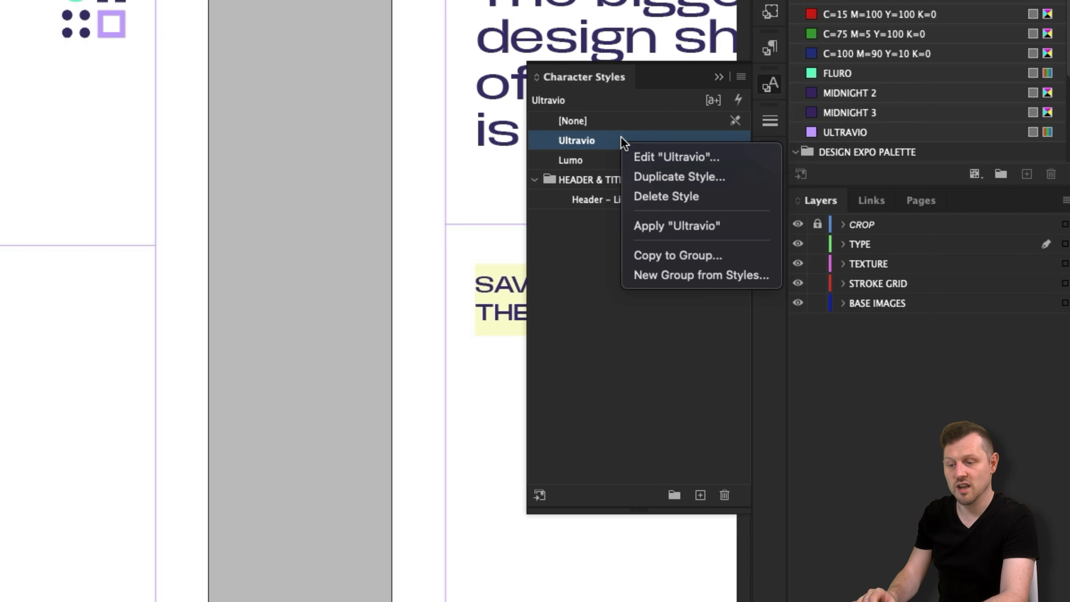
click(673, 176)
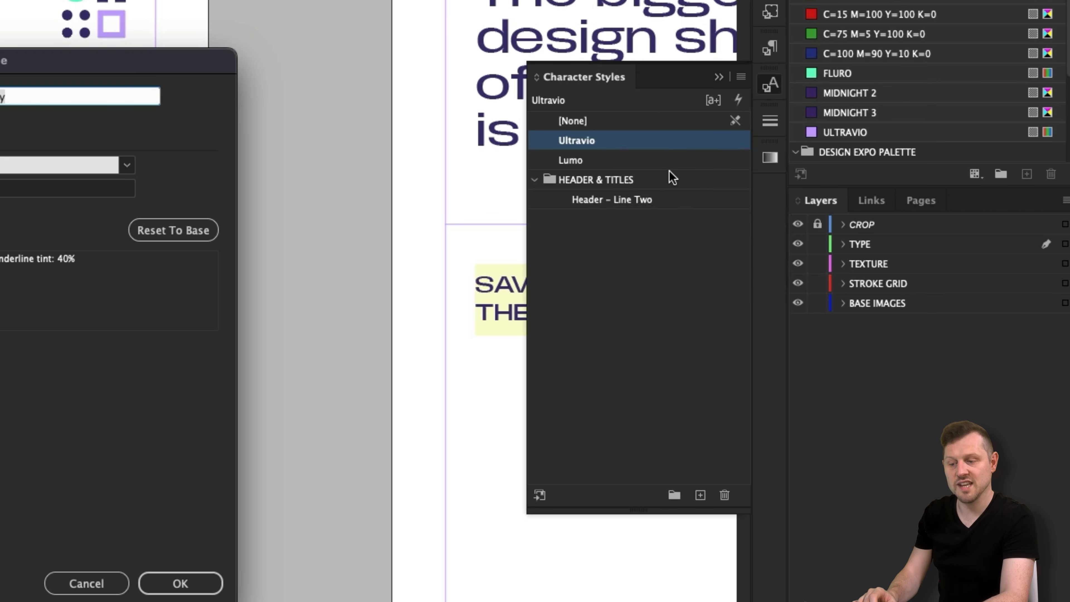
text(Fluro)
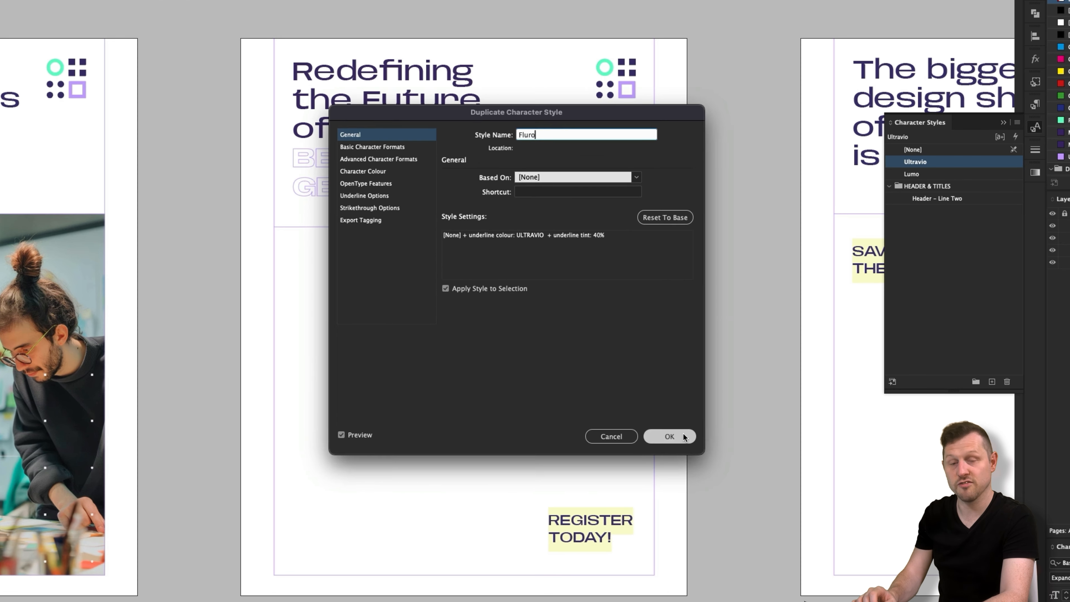
key(Return)
Change the Fluro character style's underline colour to the FLURO swatch
double_click(849, 219)
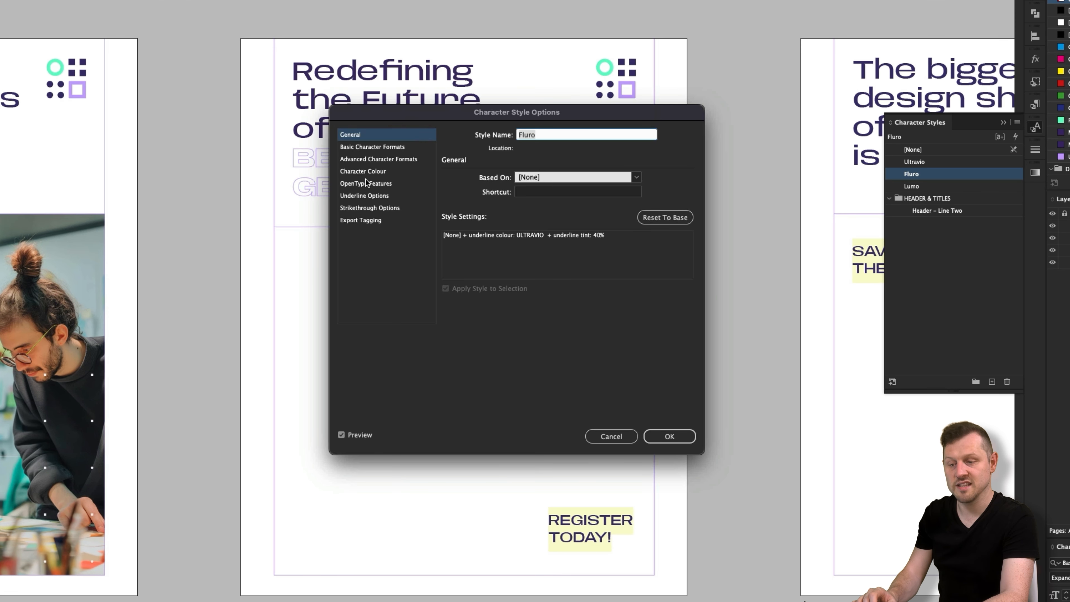
click(365, 196)
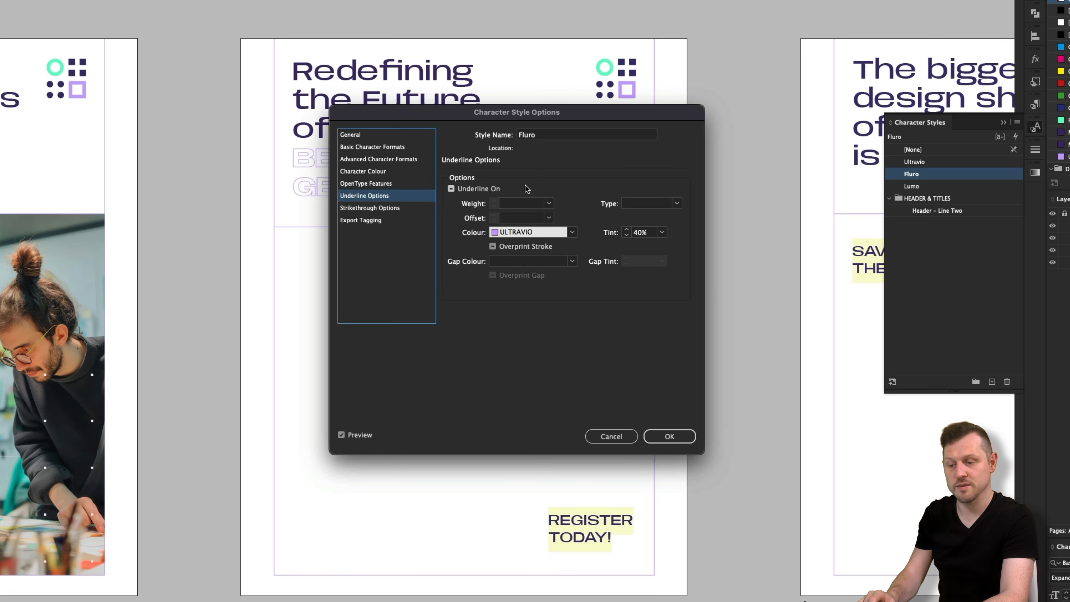
click(573, 232)
click(560, 479)
double_click(641, 233)
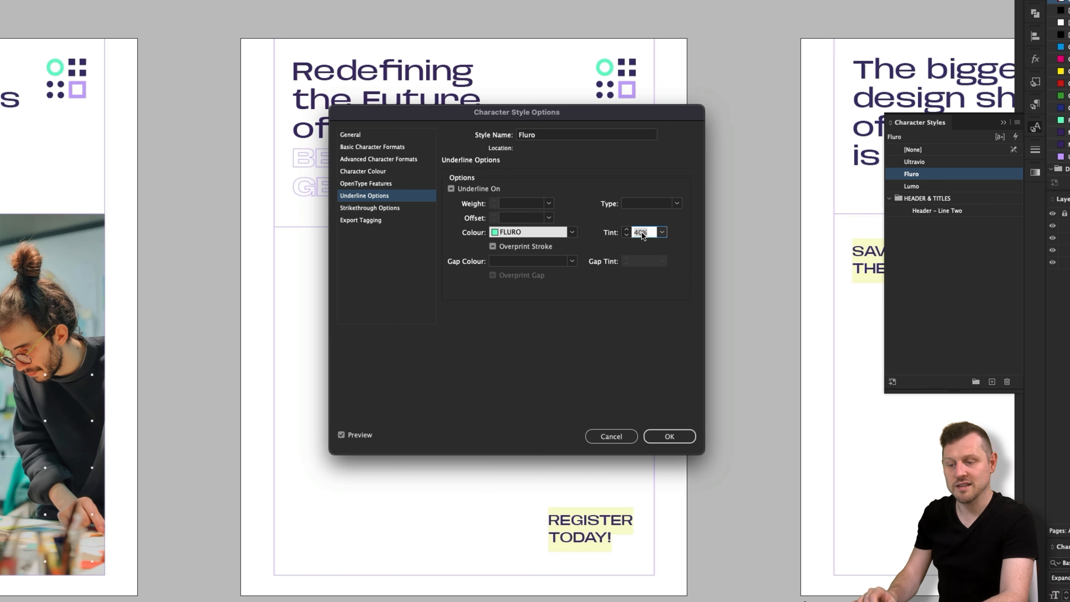
key(Return)
Apply the Fluro character style to the whole "REGISTER TODAY!" label text
double_click(587, 539)
key(super+a)
click(931, 176)
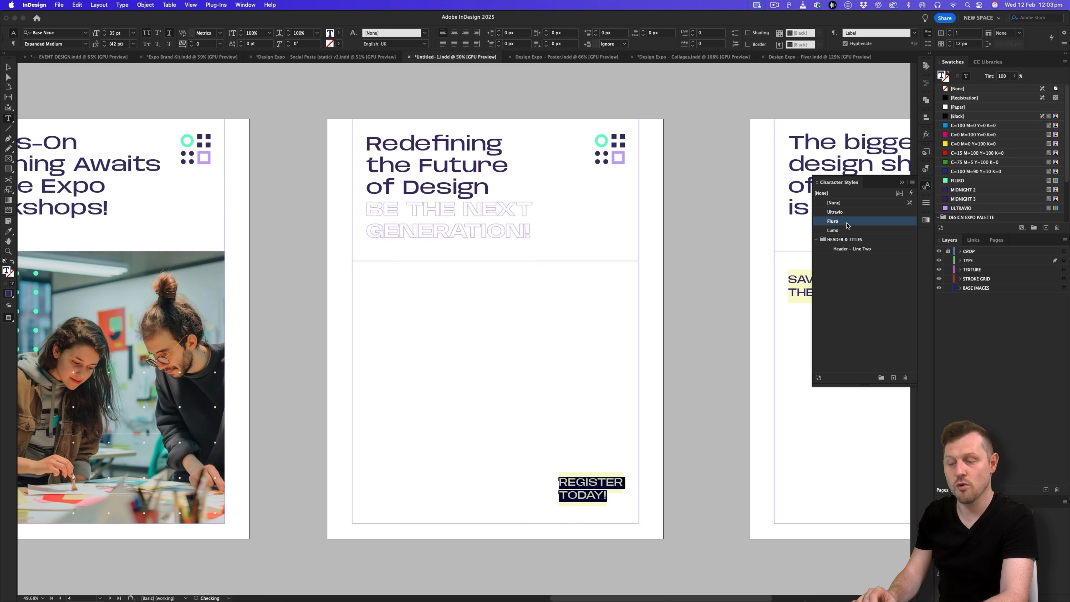
click(9, 68)
click(122, 77)
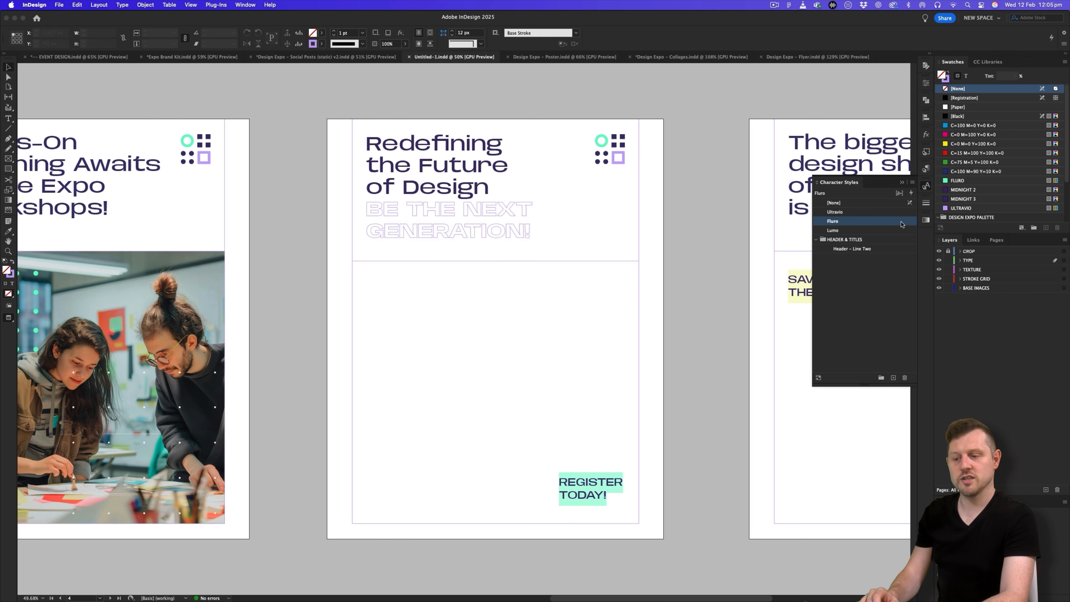
Lock the TYPE, TEXTURE and STROKE GRID layers, leaving only BASE IMAGES editable
click(904, 182)
scroll(549, 362, up, 2)
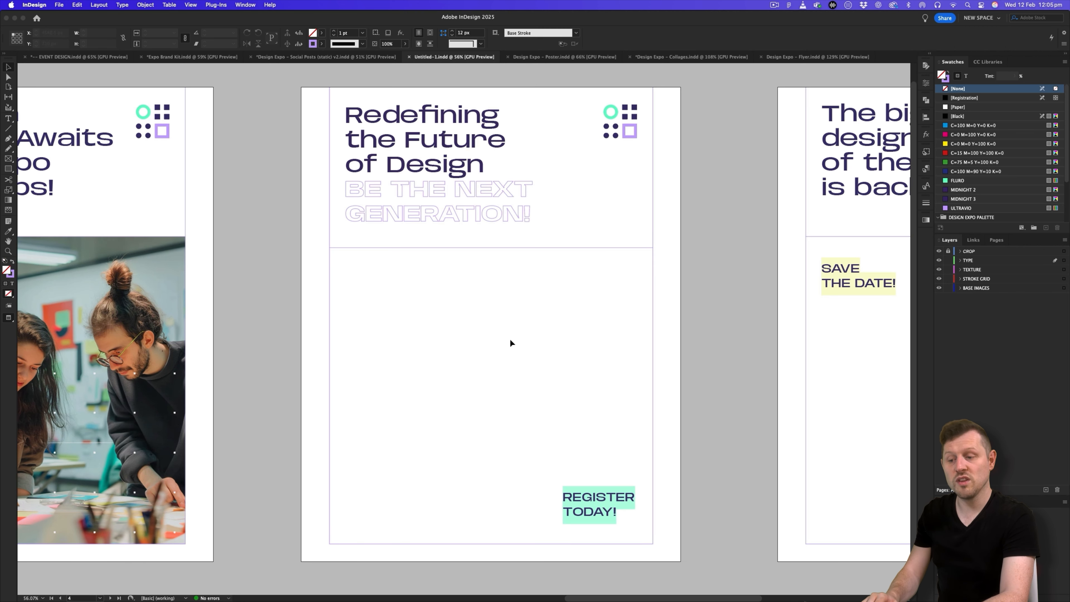
scroll(486, 355, down, 1)
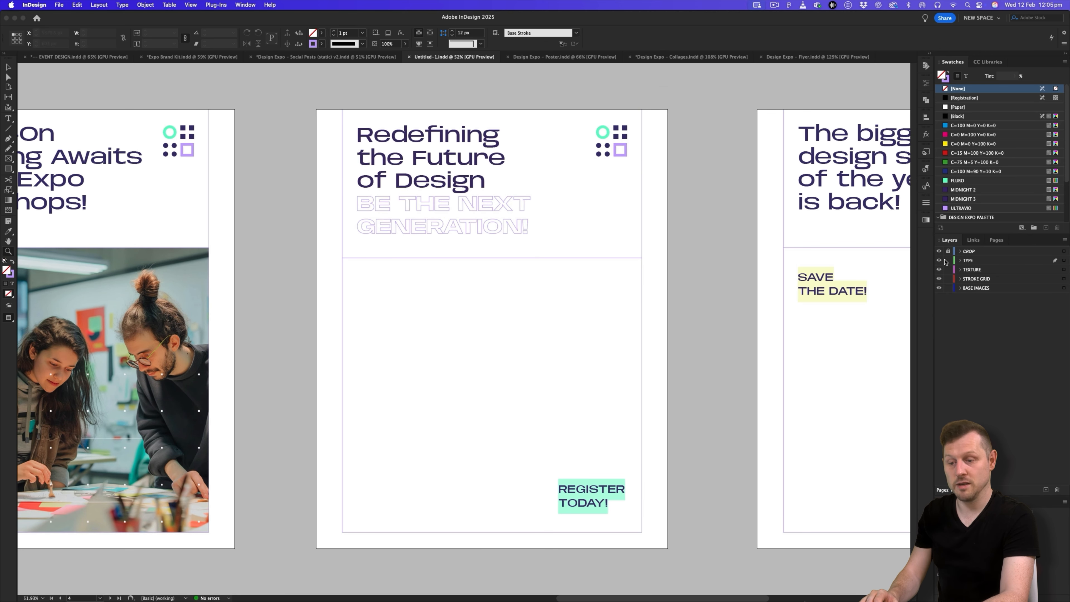
click(948, 289)
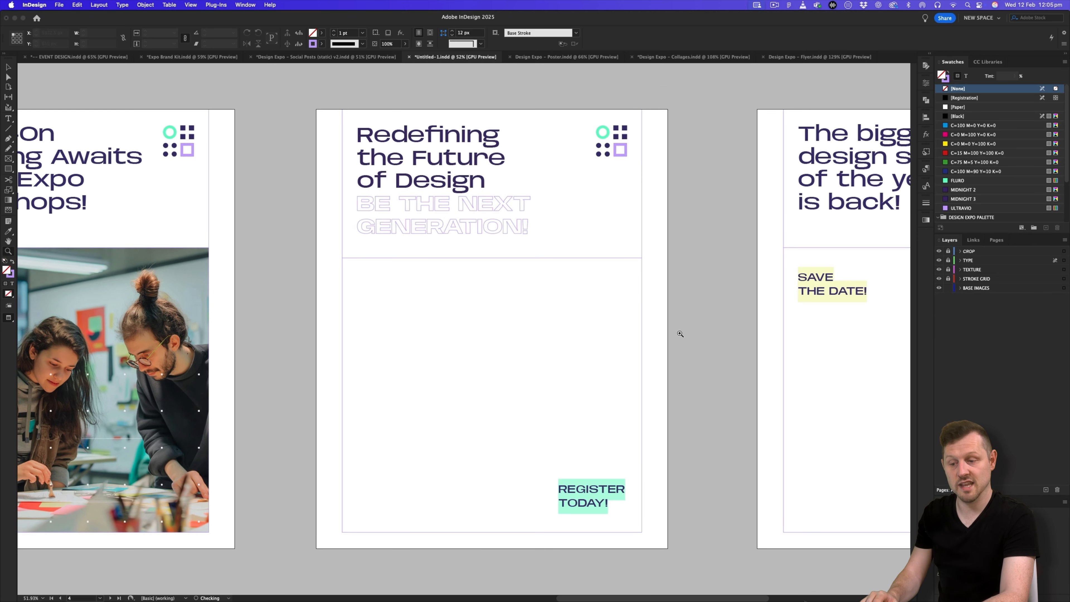
Duplicate the workshop photo onto the "Redefining the Future of Design" page and trim its frame's upper edge to the header divider line
scroll(623, 318, left, 6)
click(357, 280)
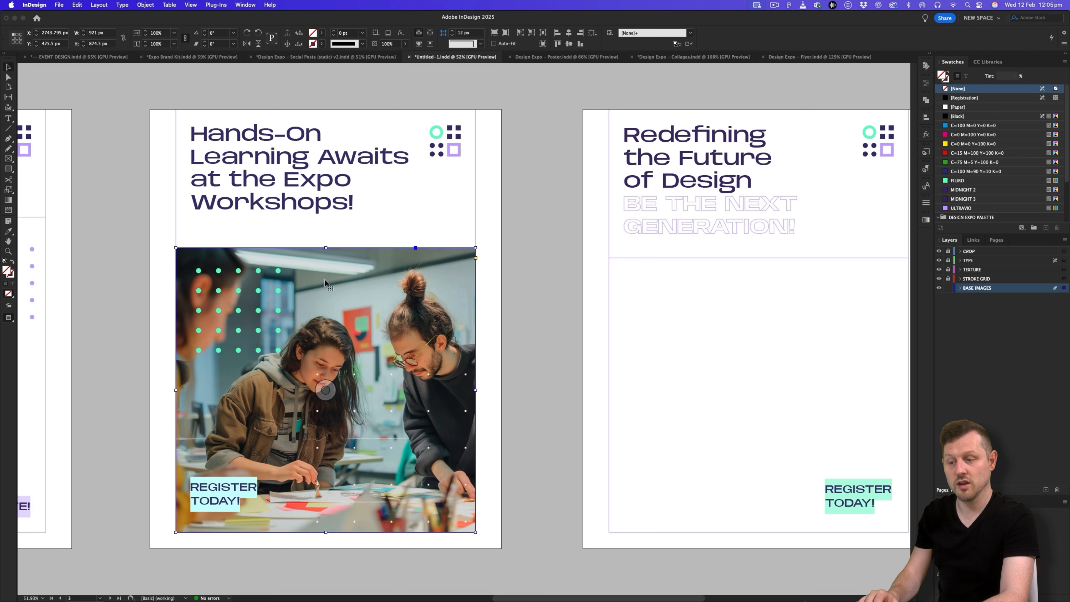
drag(319, 282, 755, 283)
scroll(755, 283, right, 5)
drag(604, 248, 606, 259)
click(792, 276)
scroll(769, 304, right, 4)
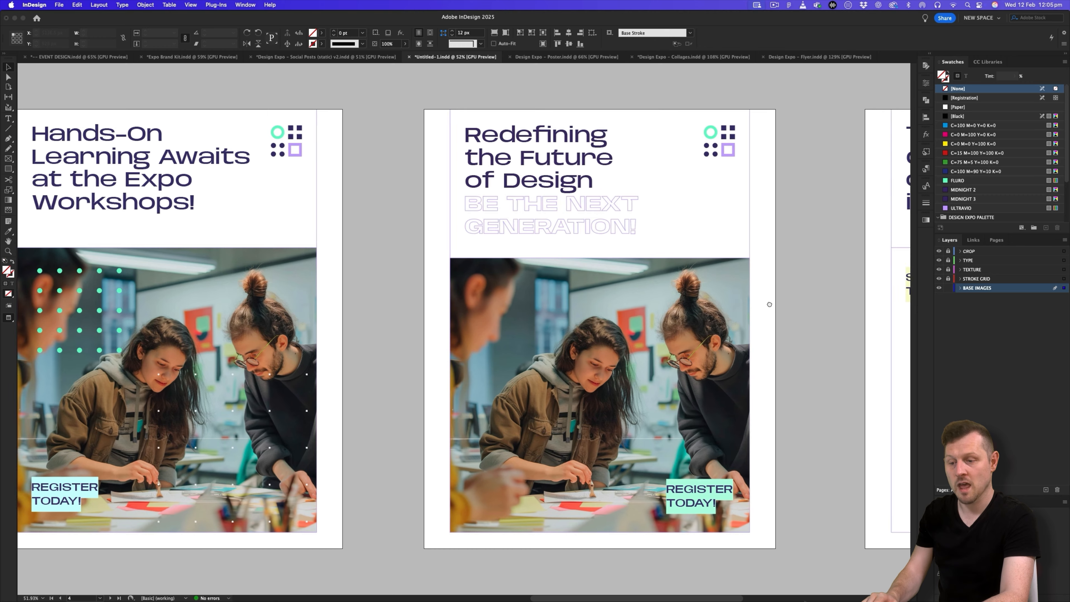
Replace the duplicated photo's content with "Design Expo - Event 010.jpg" from the DESIGN EXPO media kit's Photography Event folder
scroll(559, 328, up, 2)
scroll(560, 327, right, 1)
key(a)
click(529, 313)
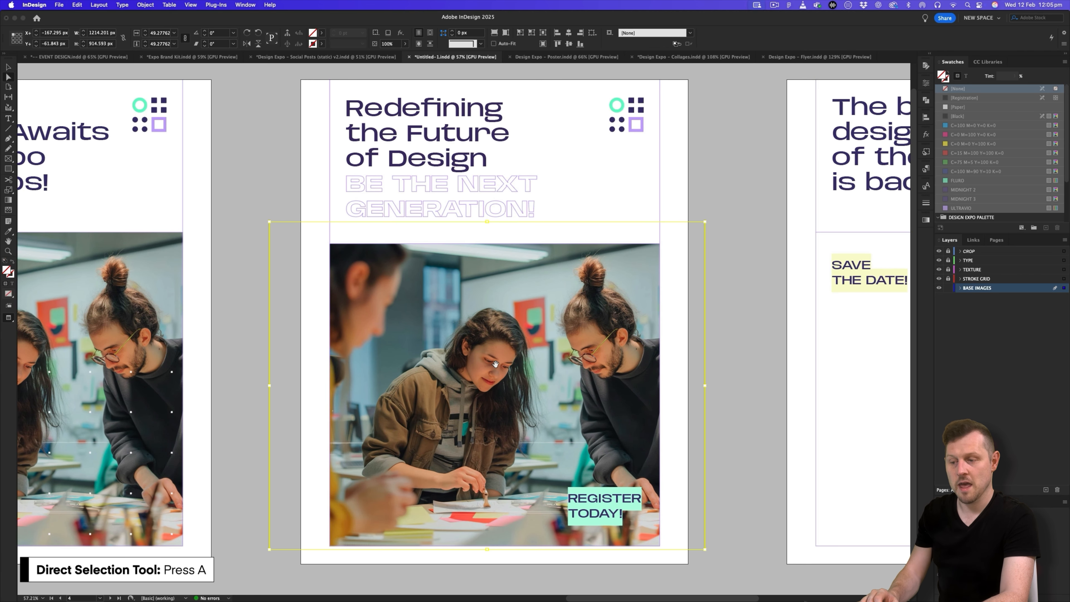
key(super+d)
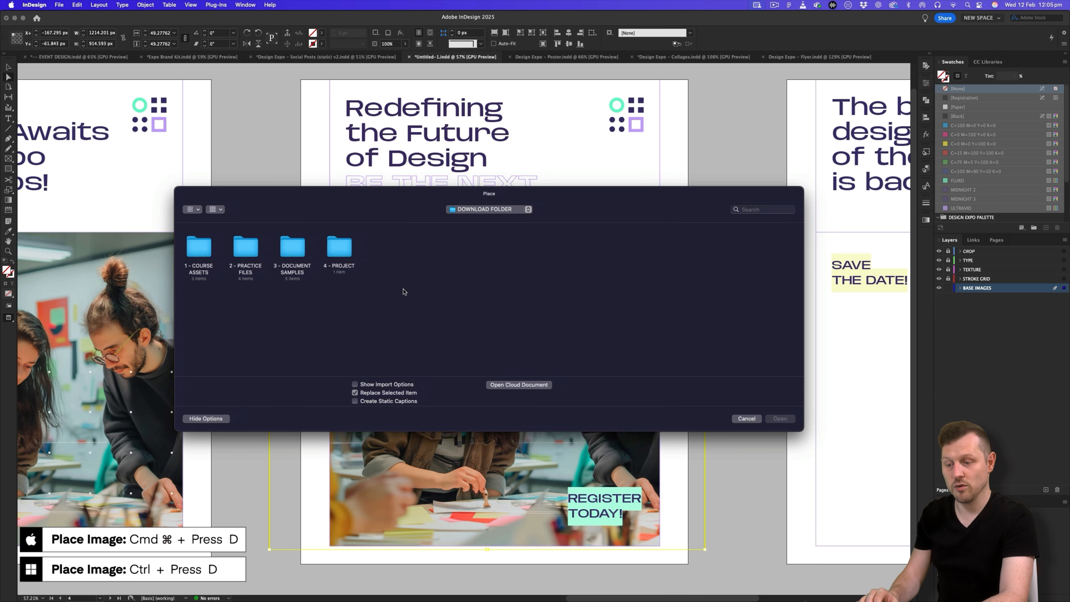
double_click(345, 254)
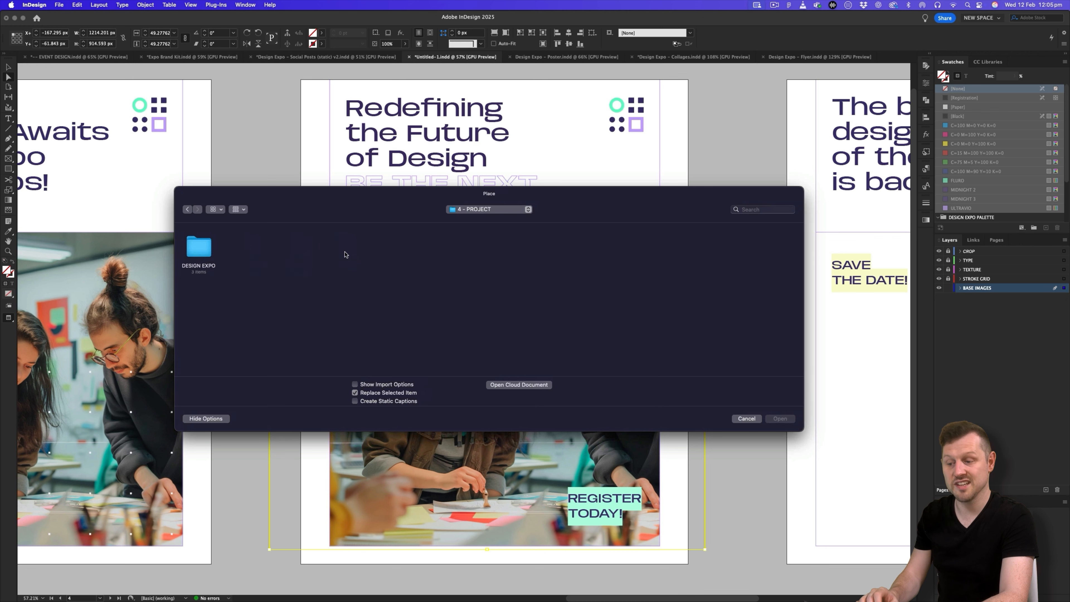
double_click(205, 255)
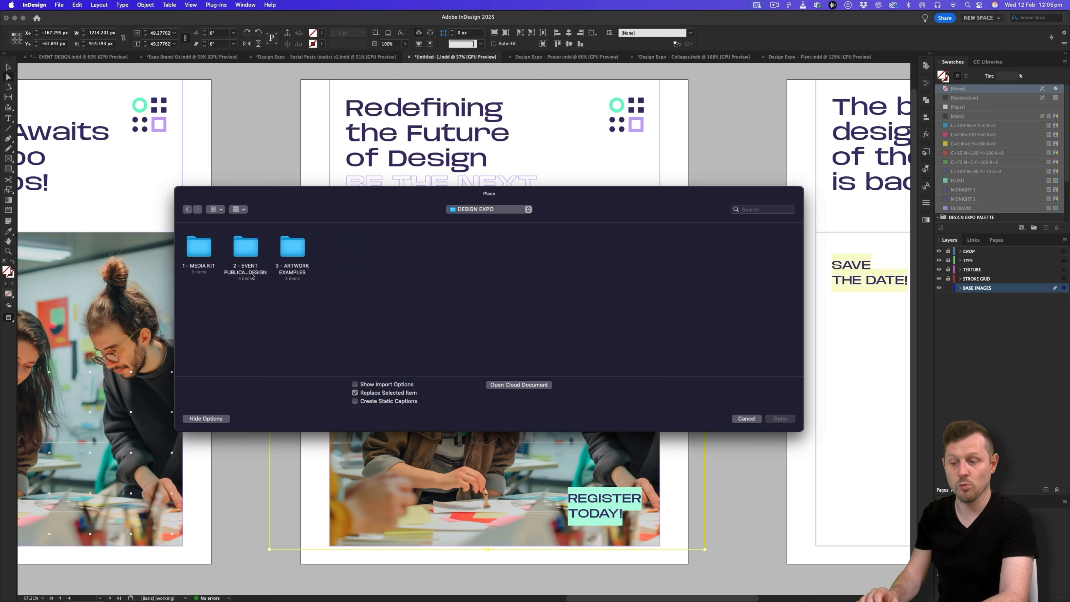
double_click(195, 248)
double_click(205, 254)
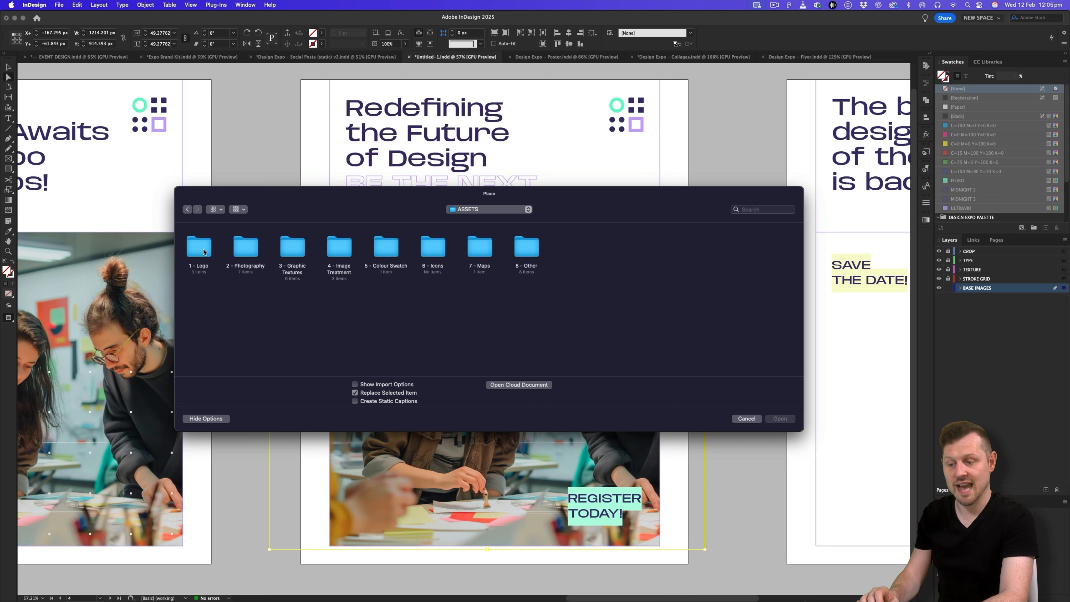
double_click(248, 254)
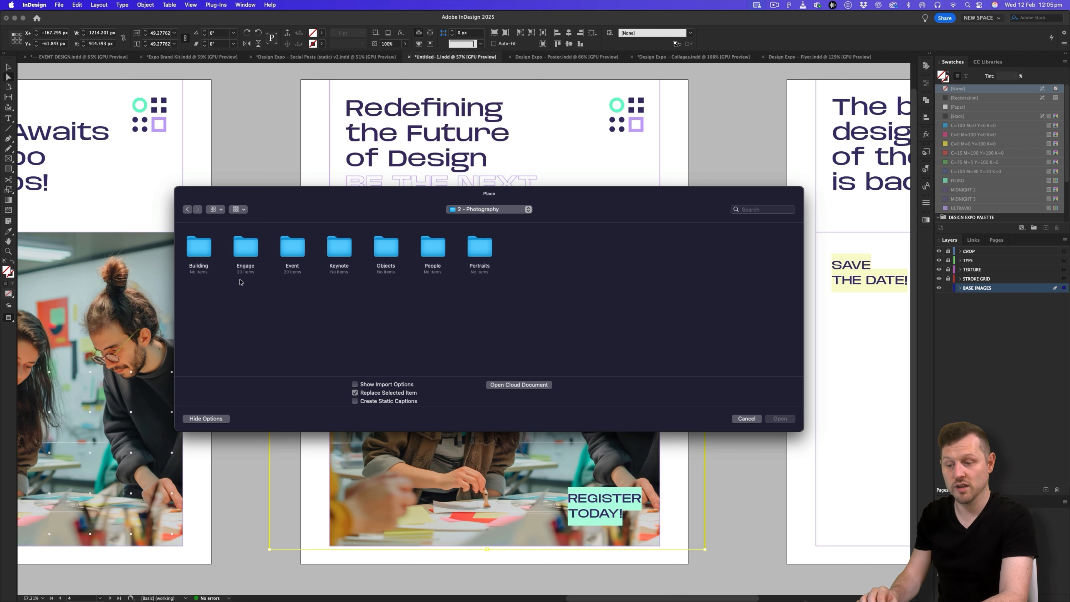
double_click(291, 253)
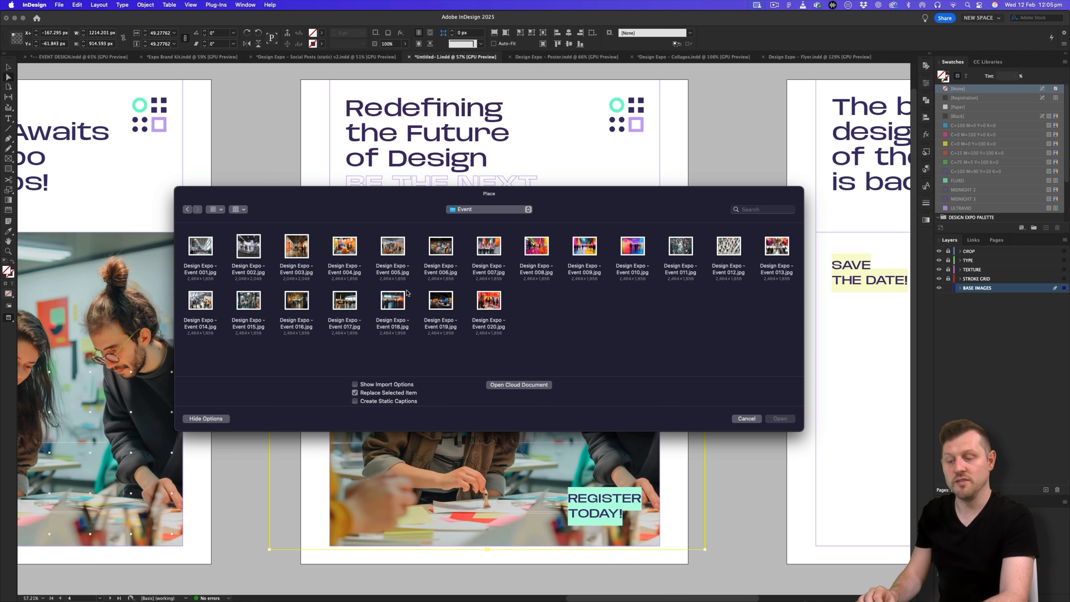
click(635, 249)
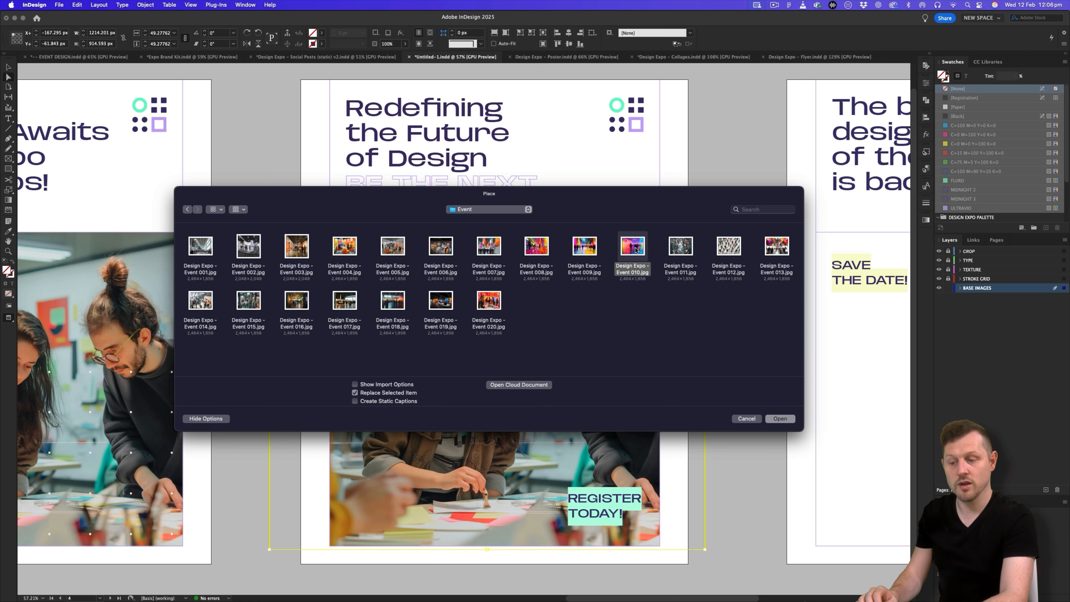
double_click(636, 250)
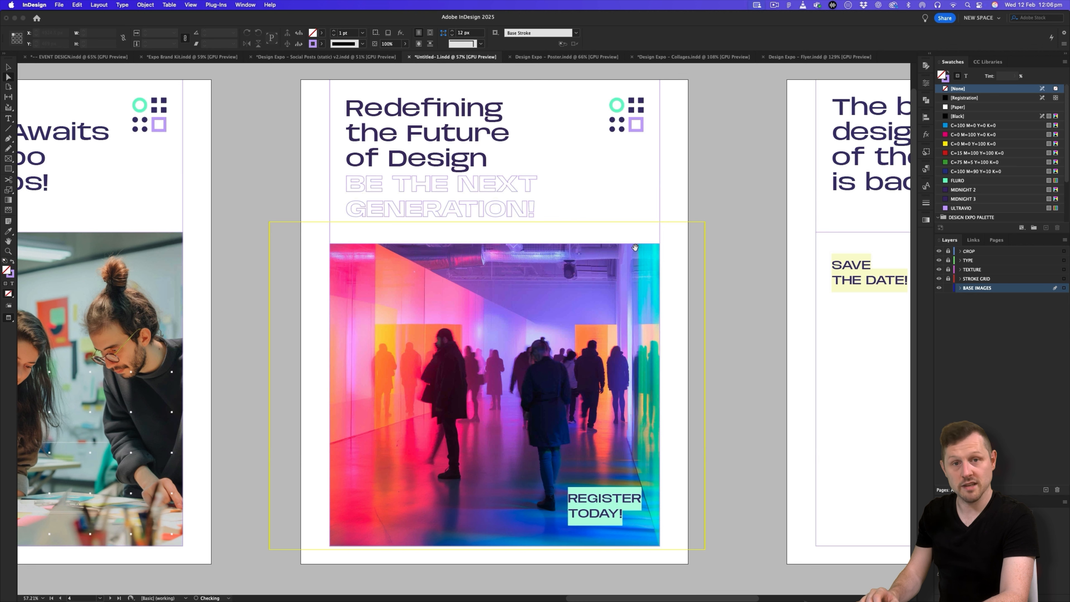
Shift the exhibition photo left and slightly down inside its frame, scale it to about 48.5%, and compare it with the finished Social Posts document
mouse_move(576, 352)
mouse_down()
mouse_move(585, 357)
mouse_move(559, 356)
mouse_move(564, 367)
mouse_up()
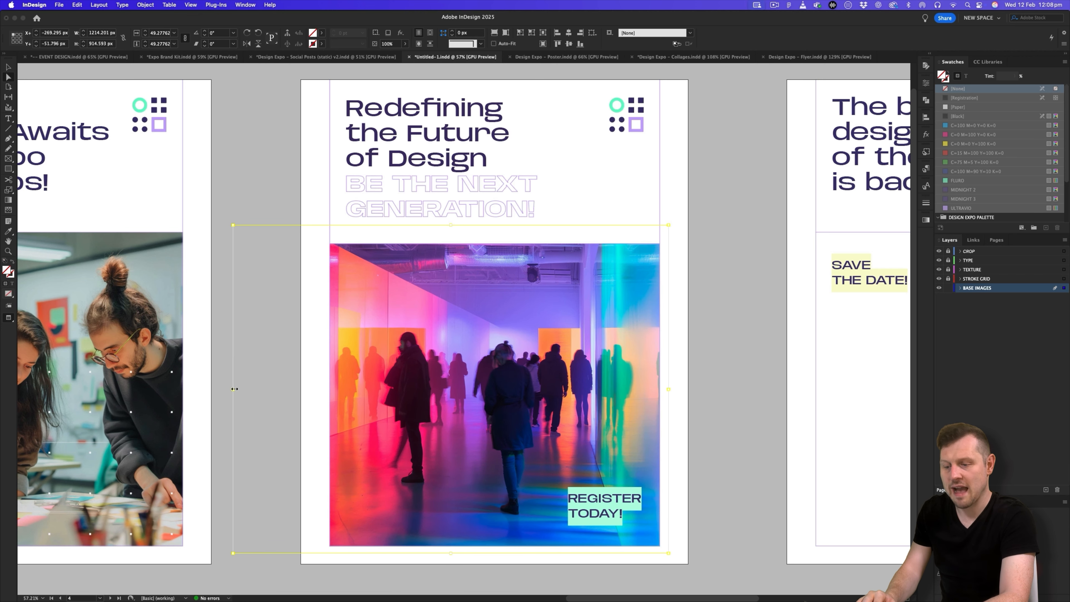
drag(234, 388, 241, 388)
click(367, 56)
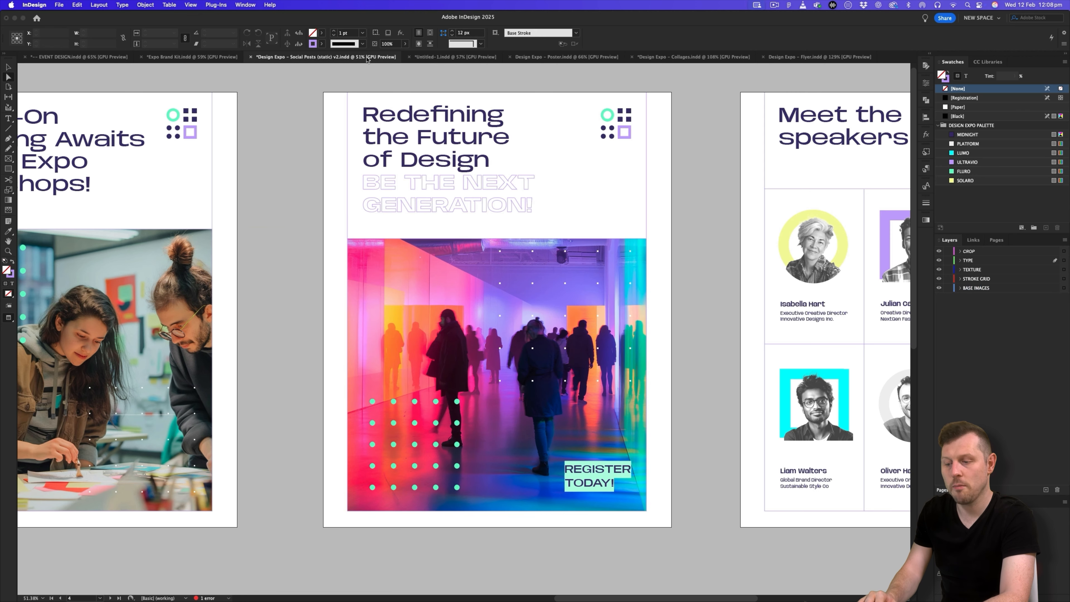
key(v)
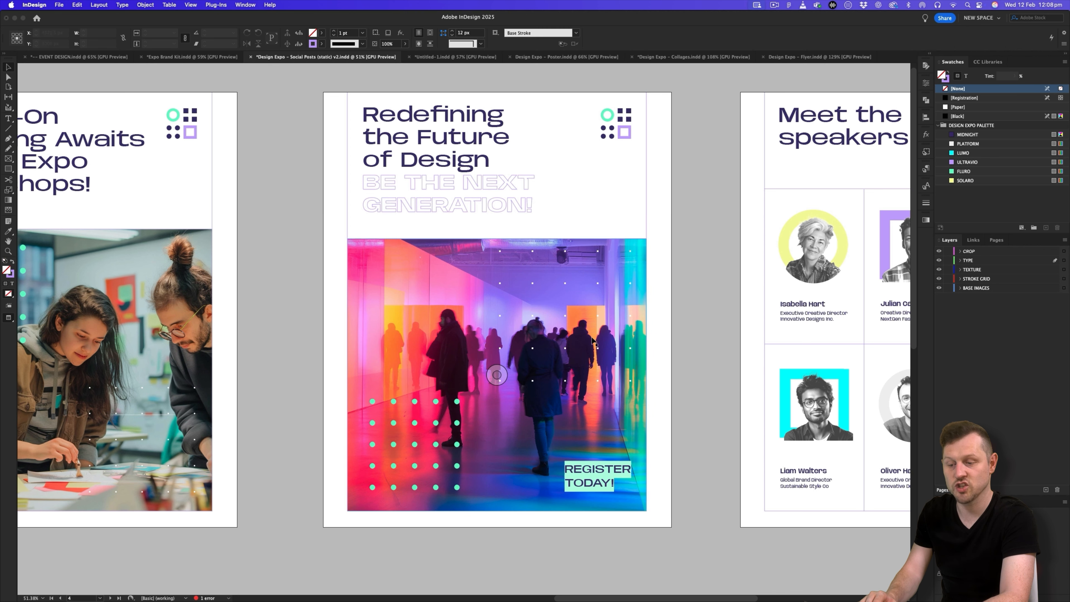
click(438, 57)
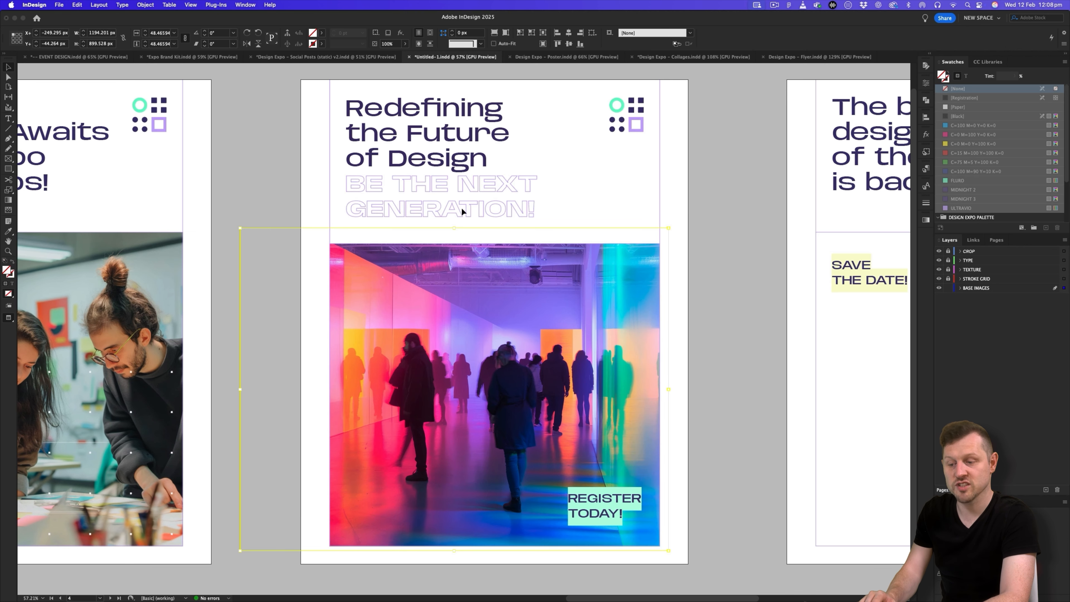
click(729, 220)
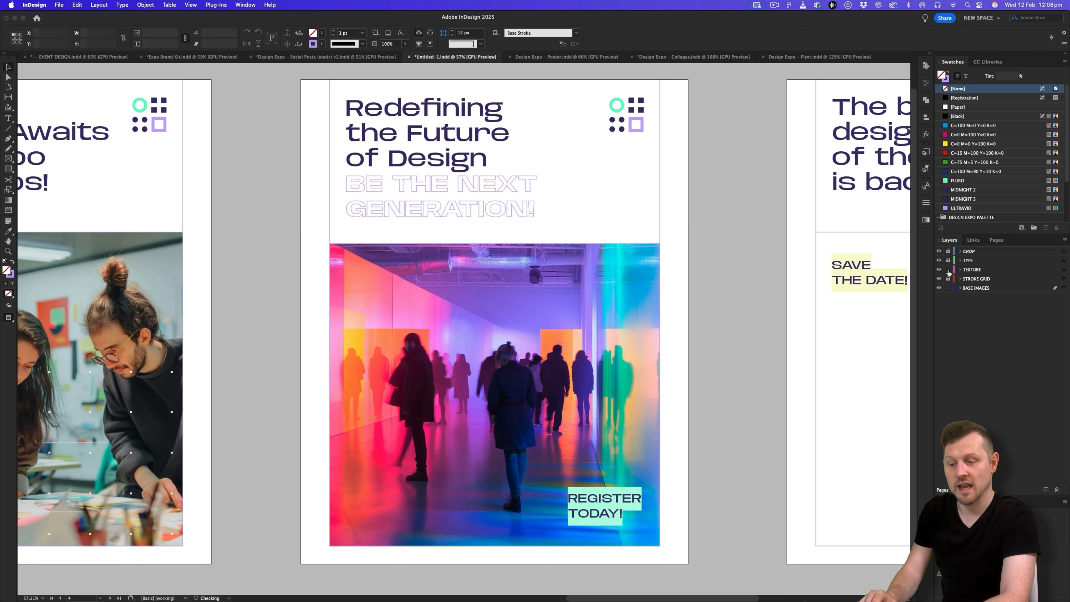
Duplicate the workshop post's two dot grids onto the exhibition photo, white one upper right, green one lower left, and recolour the green one SOLARO
click(948, 270)
scroll(506, 359, left, 10)
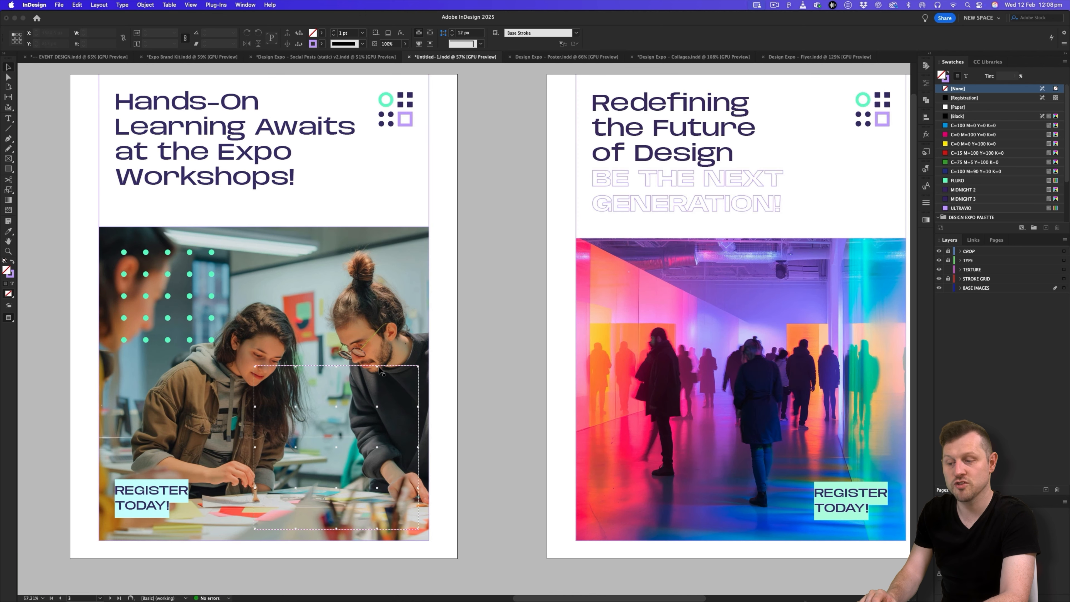
drag(380, 370, 848, 264)
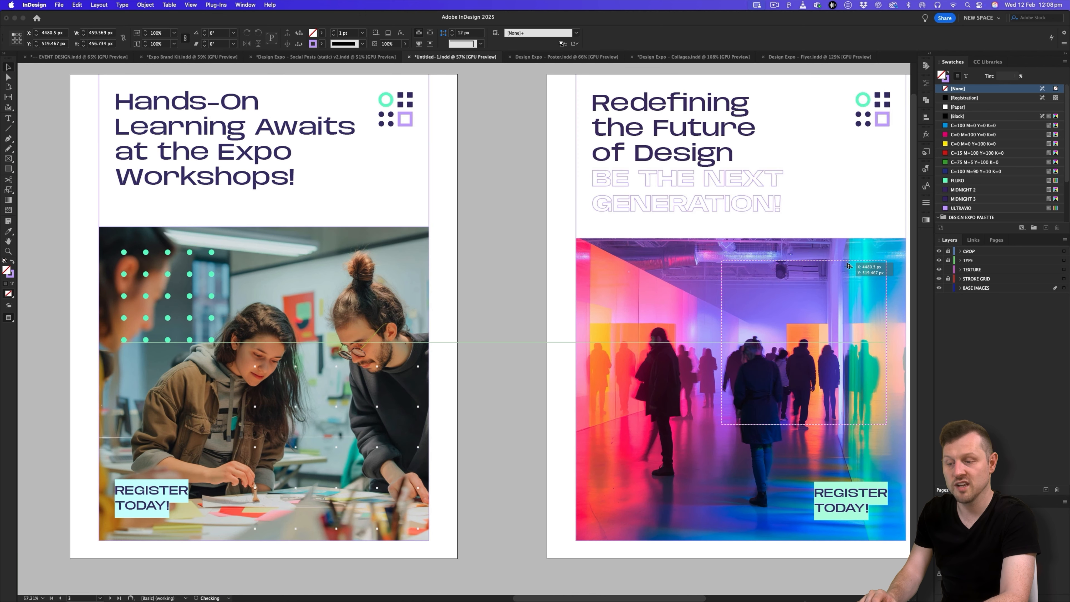
drag(212, 253, 685, 438)
scroll(717, 380, right, 10)
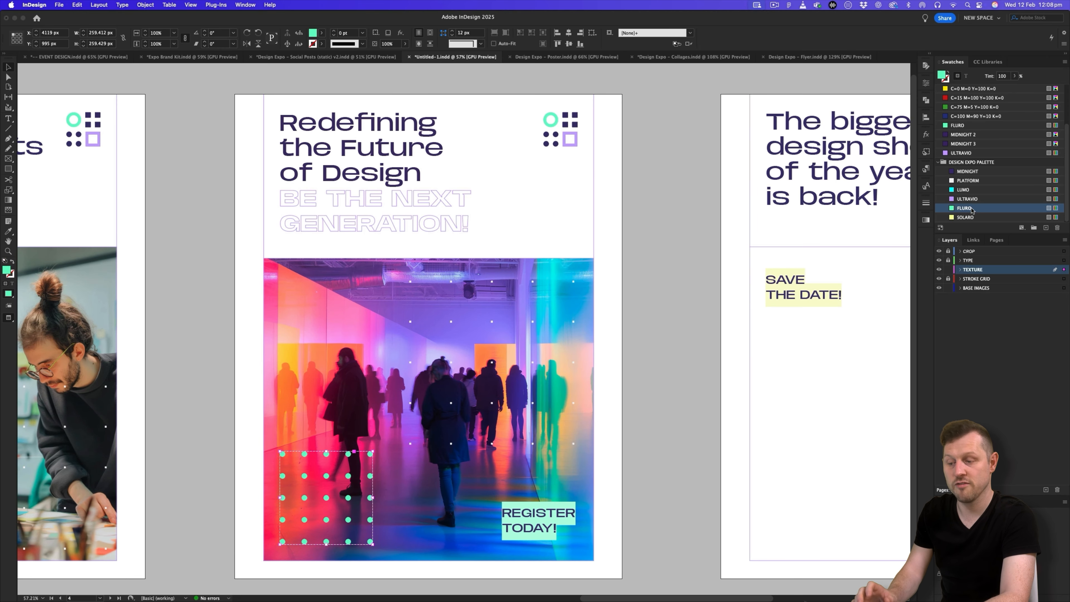
click(967, 217)
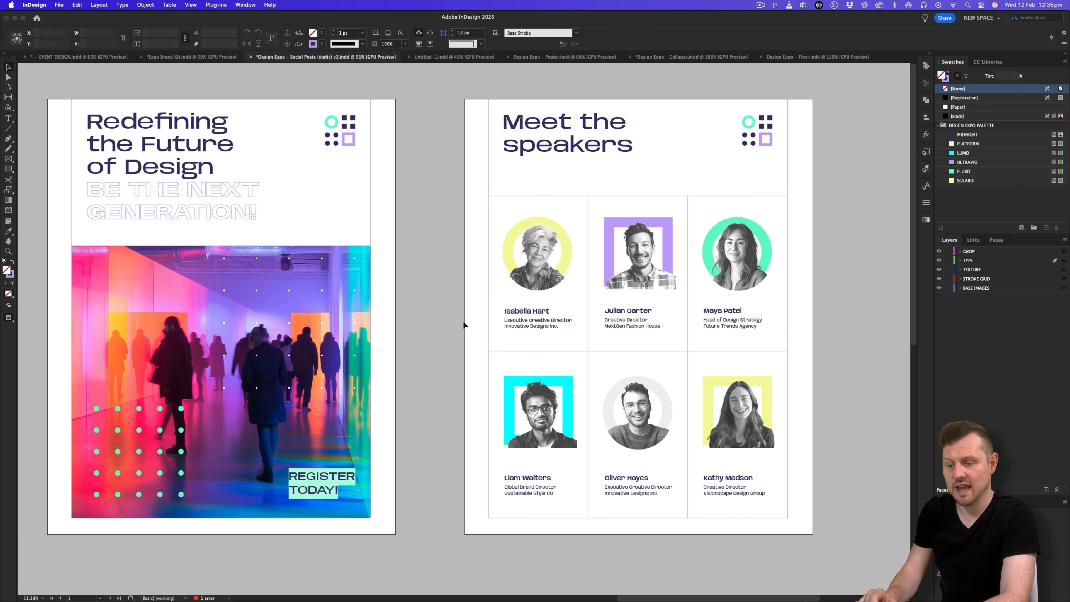
Check the finished speakers post, unlock the TYPE layer and override the parent-page header frame on the blank page after the exhibition post
scroll(633, 359, right, 5)
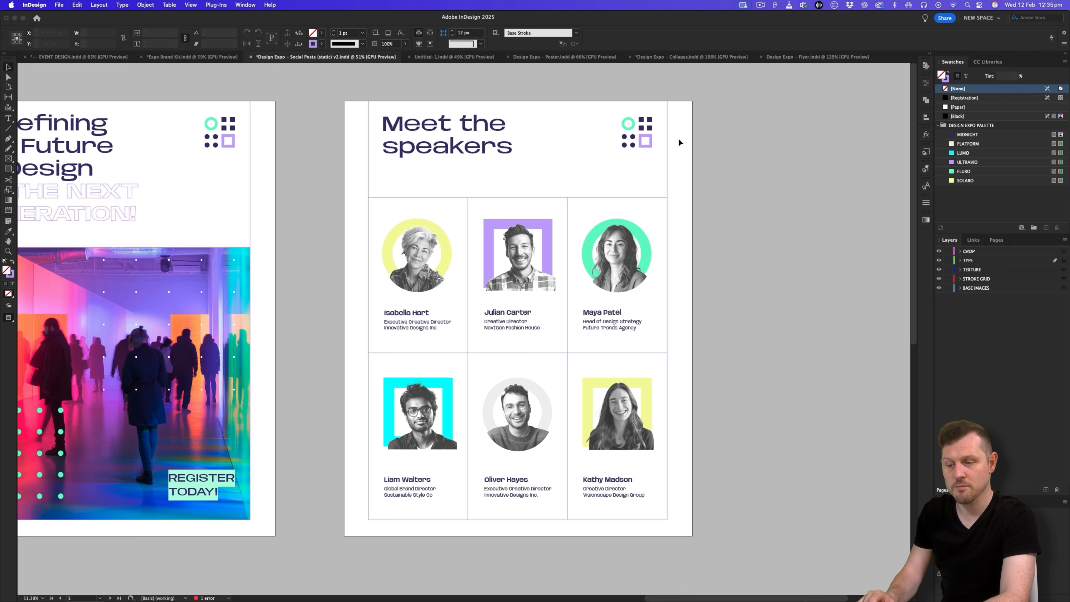
click(424, 60)
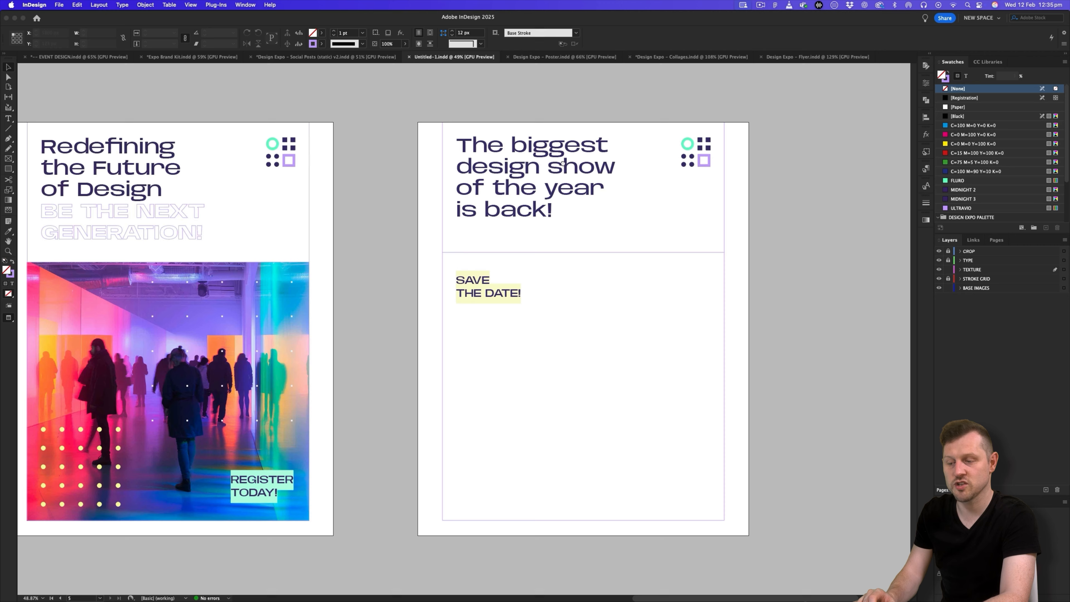
drag(563, 163, 518, 161)
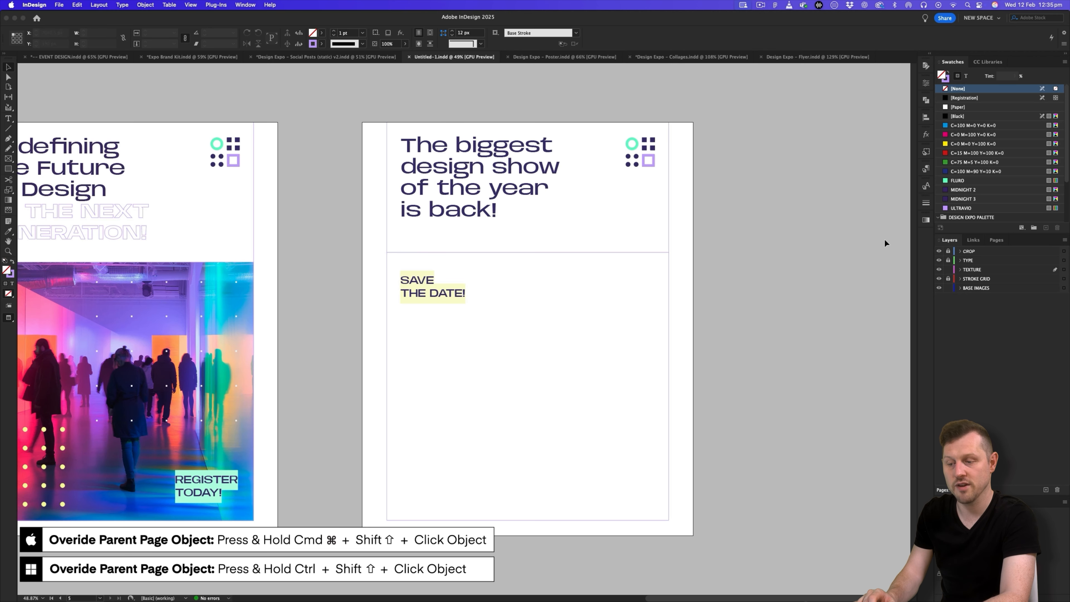
click(949, 260)
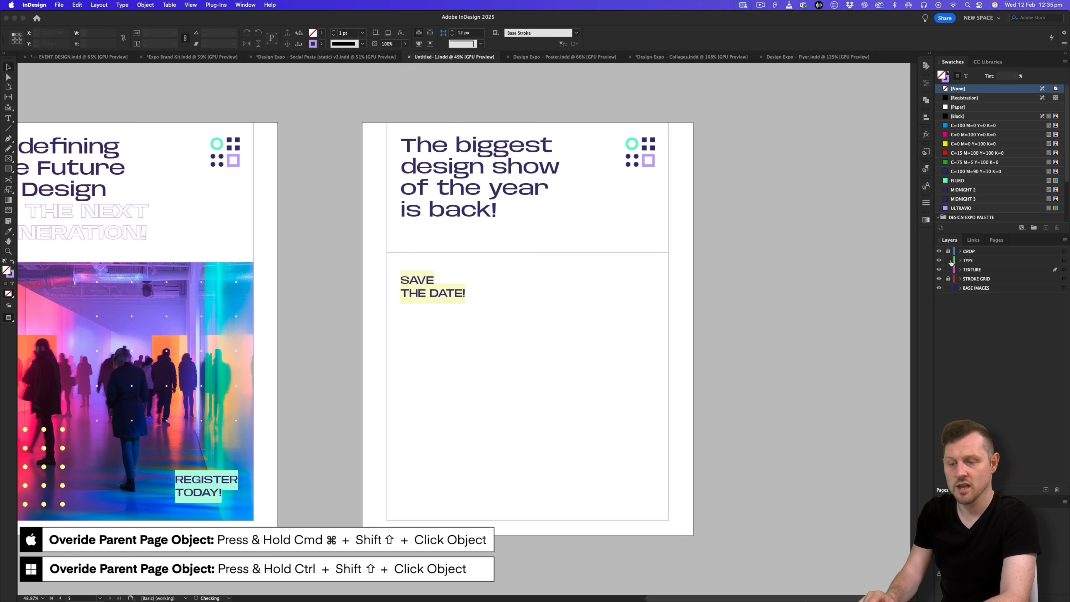
shift+super+click(484, 168)
Copy the Post 5 header "Meet the Speakers" from the browser's copy slides and replace the overridden header text in InDesign with it
key(super+Tab)
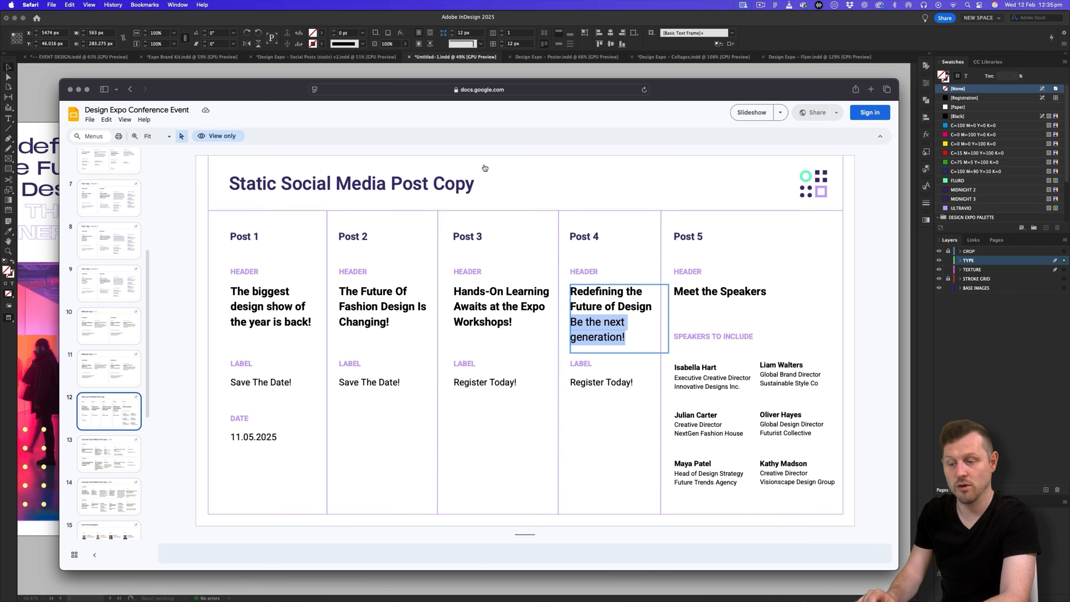
triple_click(711, 287)
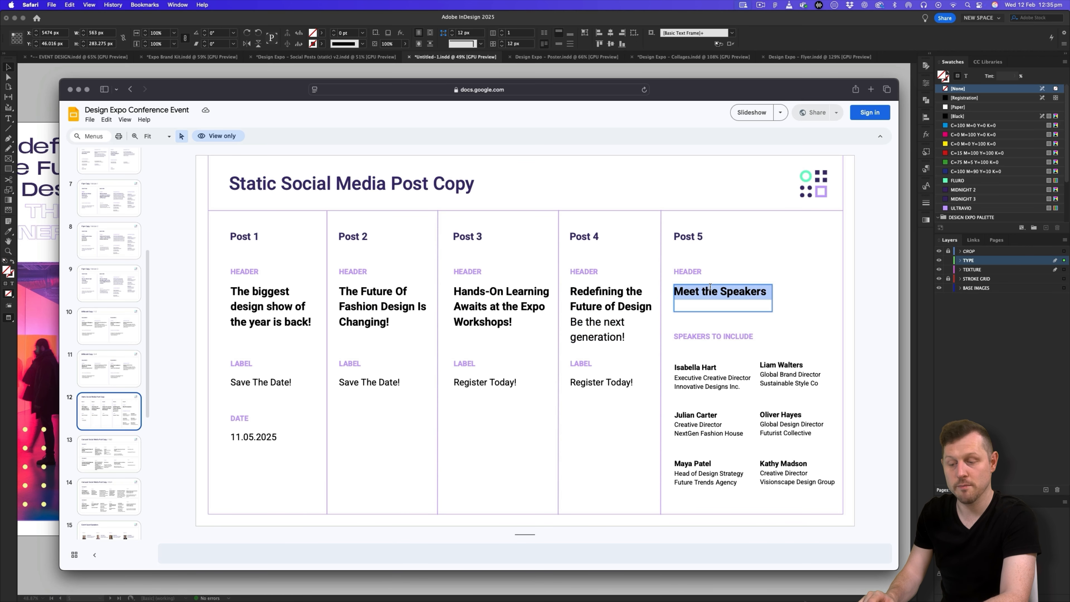
key(super+c)
key(super+Tab)
key(super+a)
key(super+v)
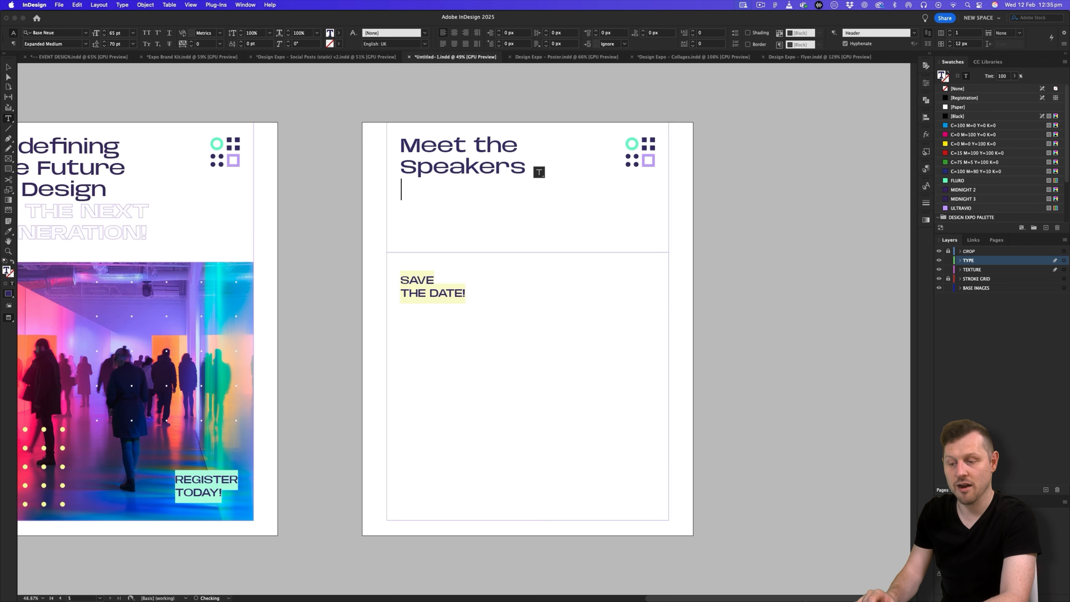
click(11, 68)
click(169, 81)
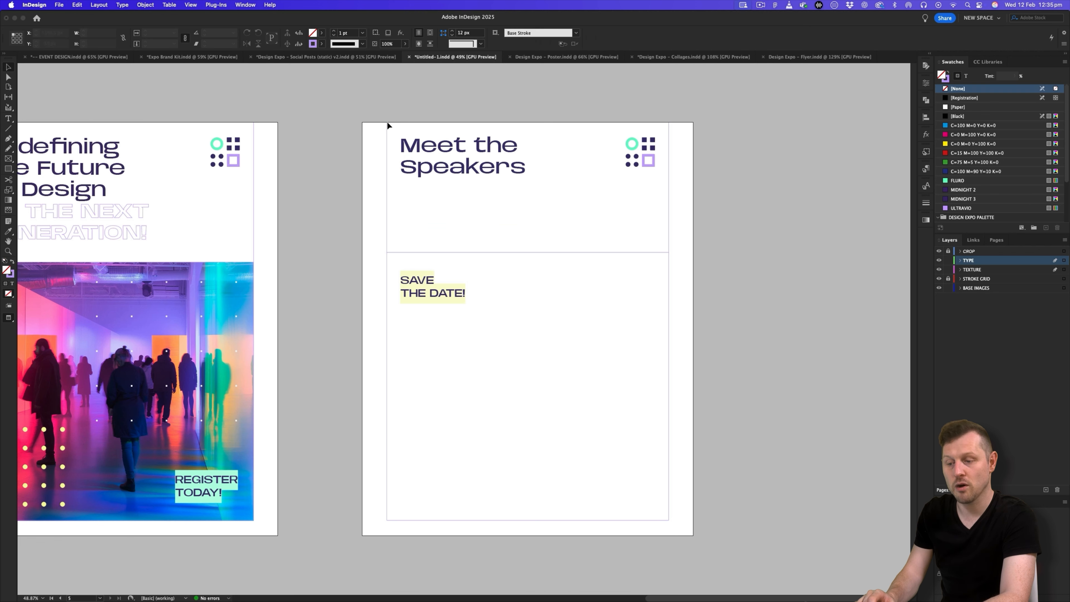
Show the hidden characters and remove the empty trailing paragraph after "Meet the Speakers"
key(w)
key(z)
drag(523, 172, 558, 168)
click(559, 168)
key(t)
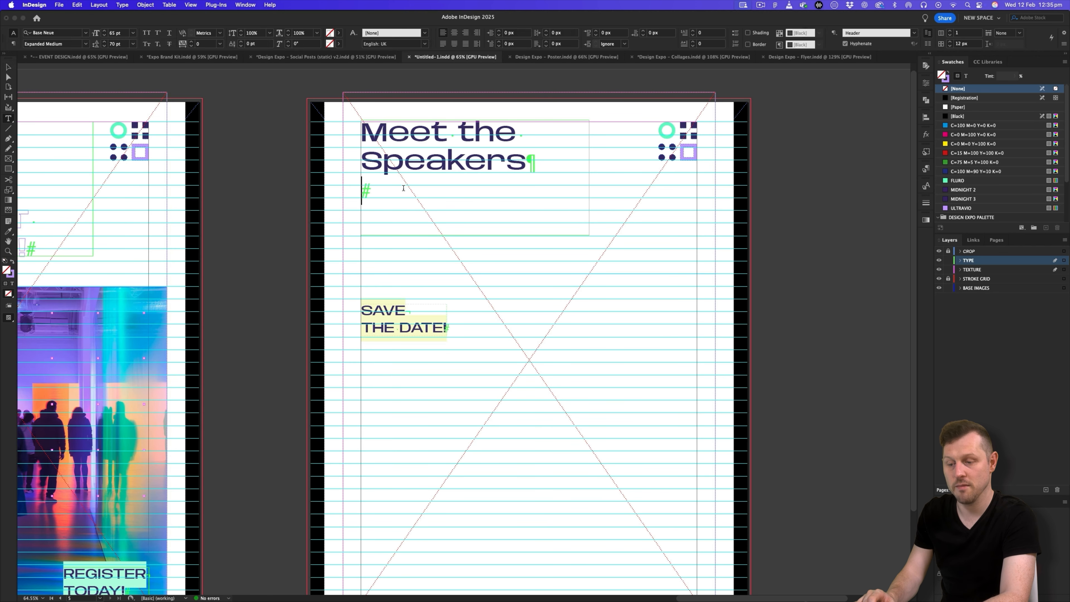
click(366, 190)
click(12, 69)
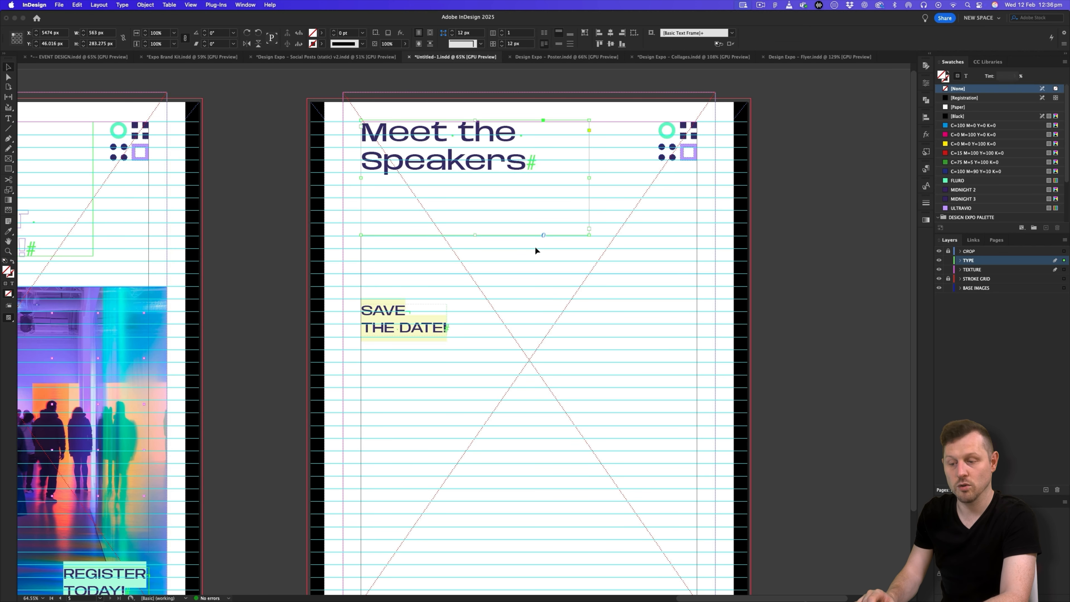
Fit the "Meet the Speakers" frame's height to its text and return to preview mode
double_click(474, 234)
key(w)
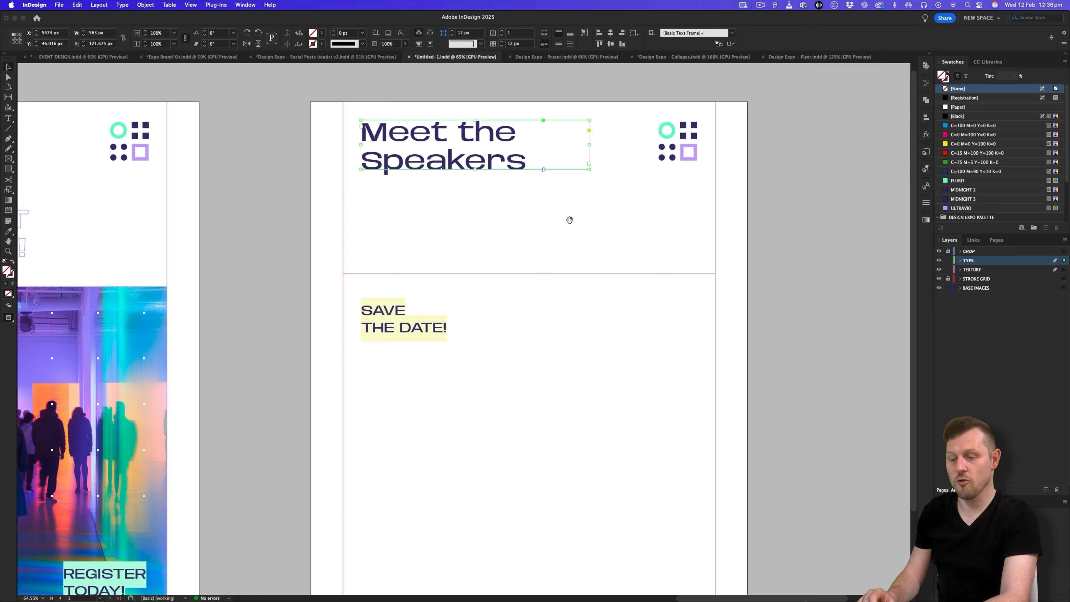
scroll(542, 217, right, 2)
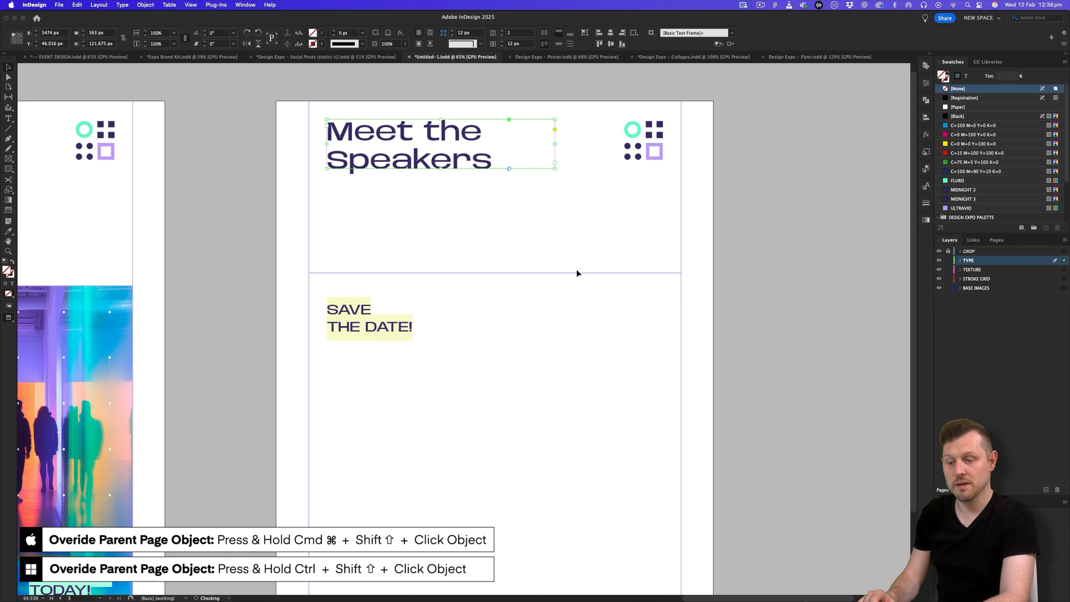
Override the parent-page horizontal divider on the speakers post and move it up closer to the header, following the baseline grid
shift+super+click(549, 273)
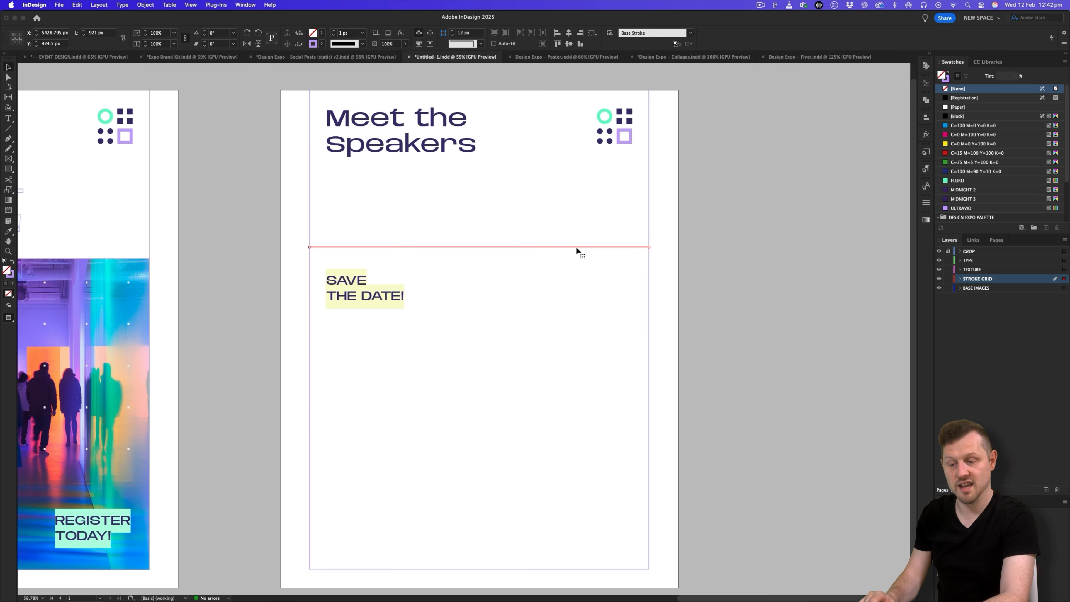
key(w)
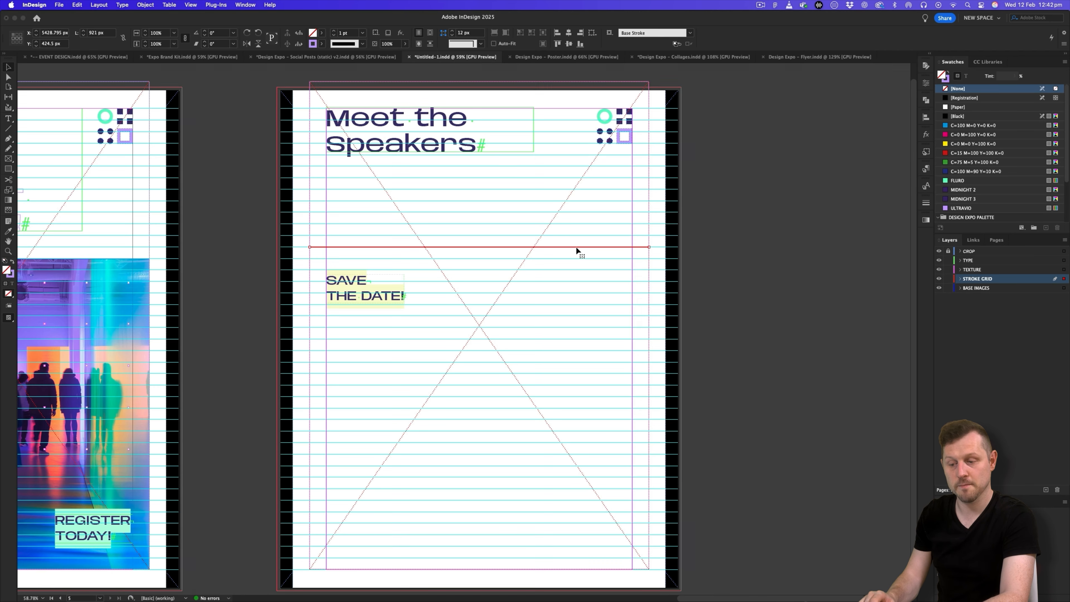
mouse_move(577, 247)
mouse_down()
mouse_move(575, 201)
mouse_move(573, 212)
mouse_up()
key(w)
key(w)
key(w)
click(760, 215)
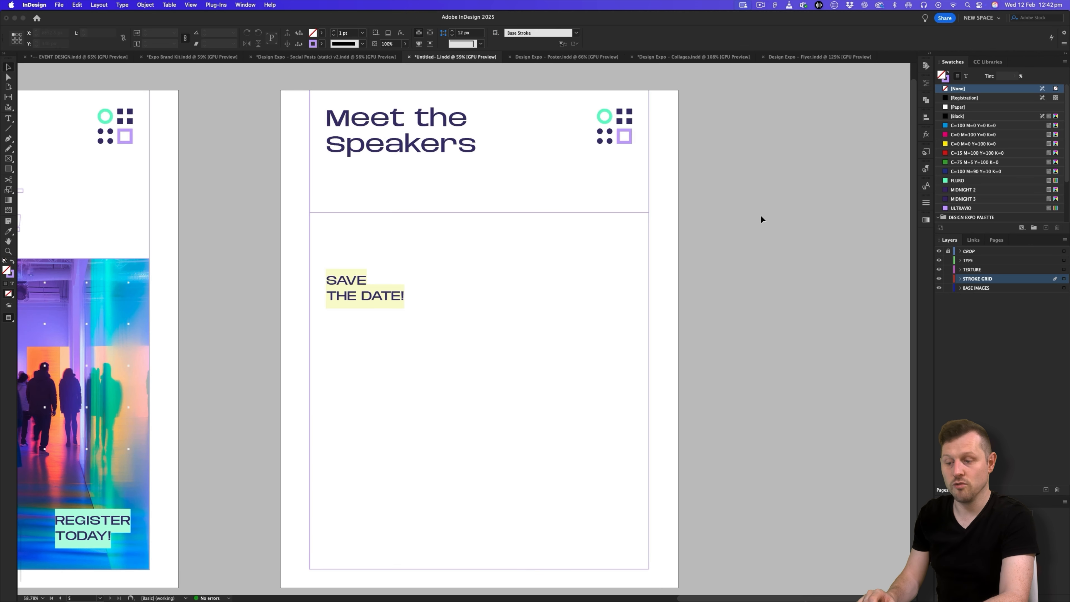
Override the highlighted "SAVE THE DATE!" tag on the speakers post and delete it
scroll(389, 293, up, 1)
shift+super+click(369, 304)
key(Delete)
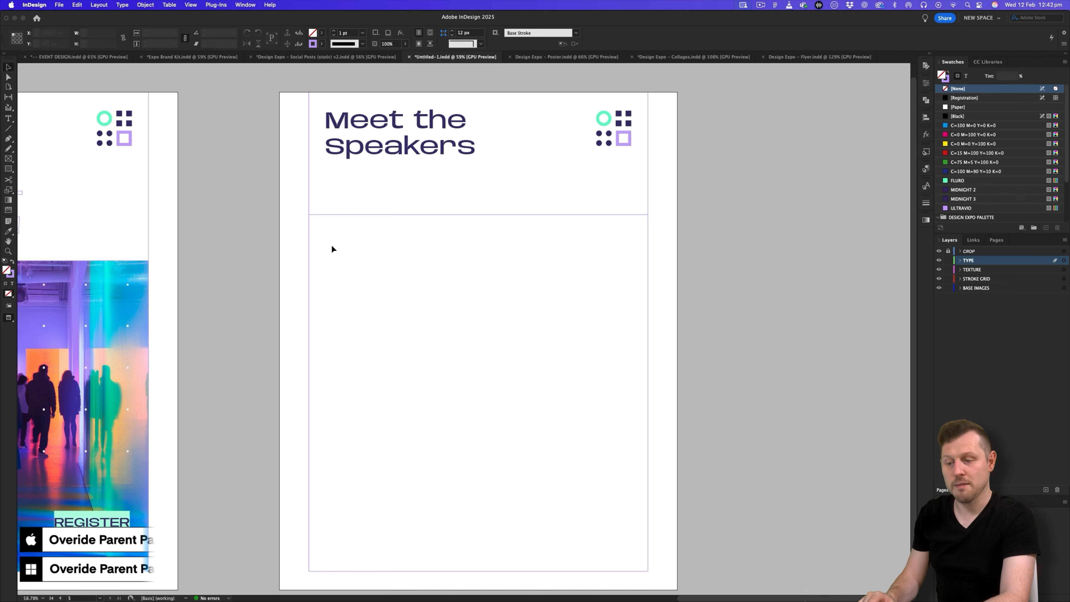
drag(486, 370, 498, 359)
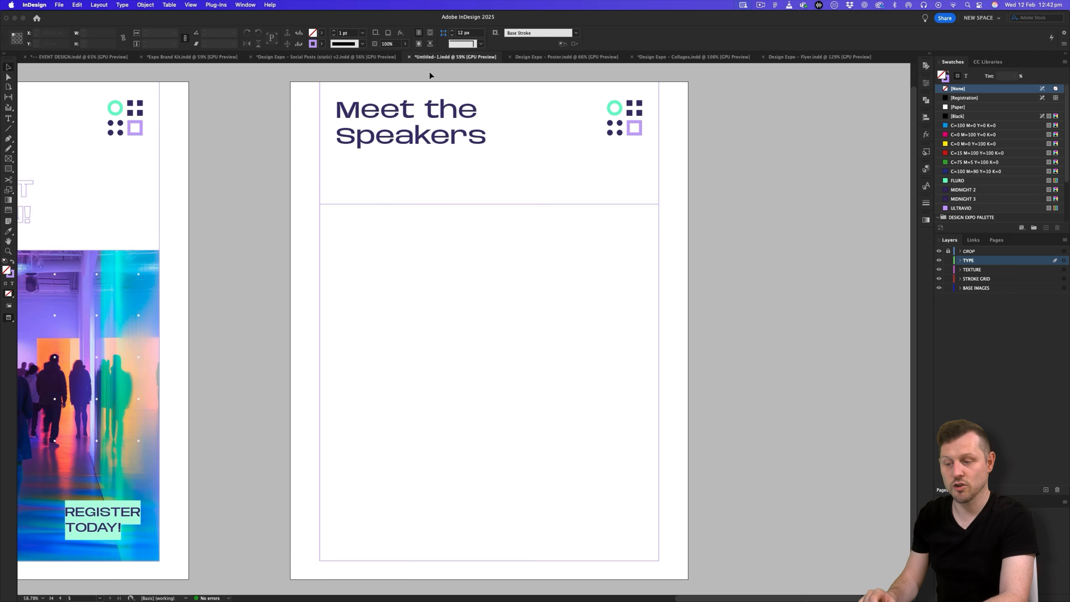
Compare with the finished post and duplicate the horizontal divider straight down to about Y 801 px, splitting the area below the header into two rows
click(384, 57)
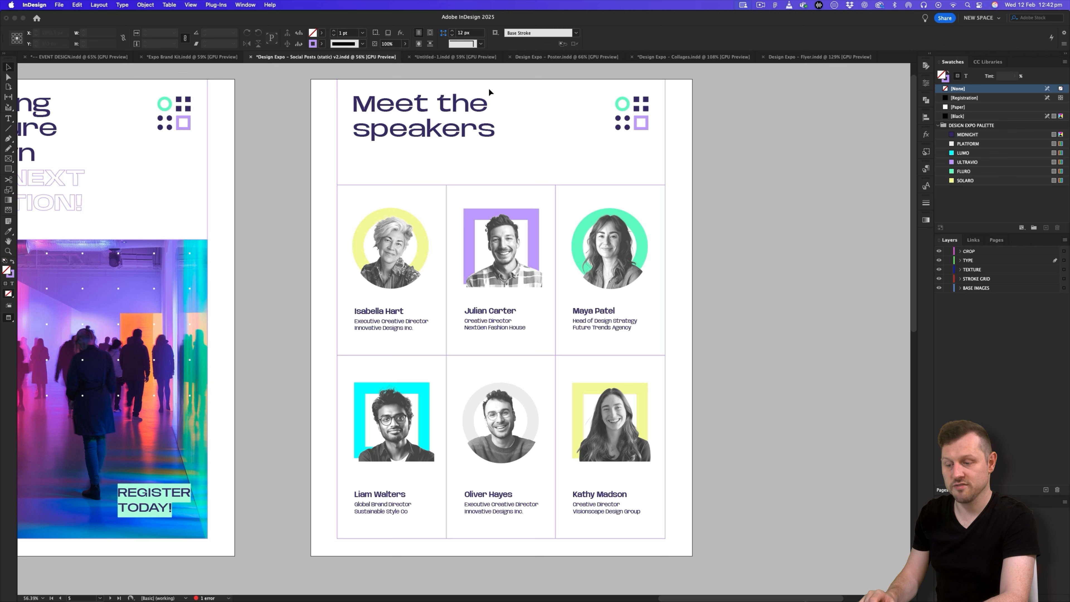
click(455, 58)
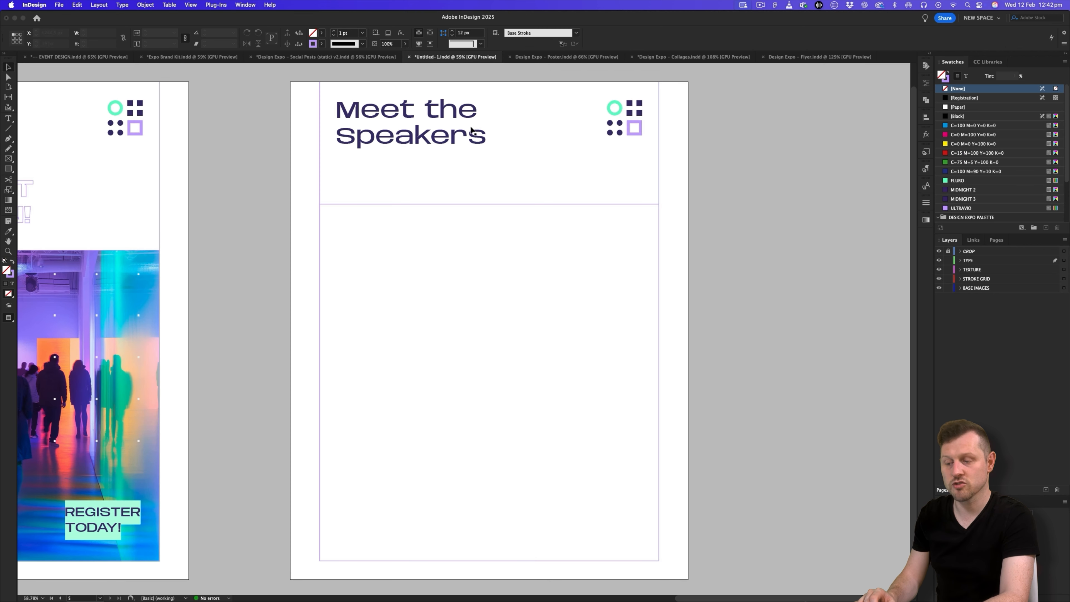
drag(555, 203, 559, 379)
key(w)
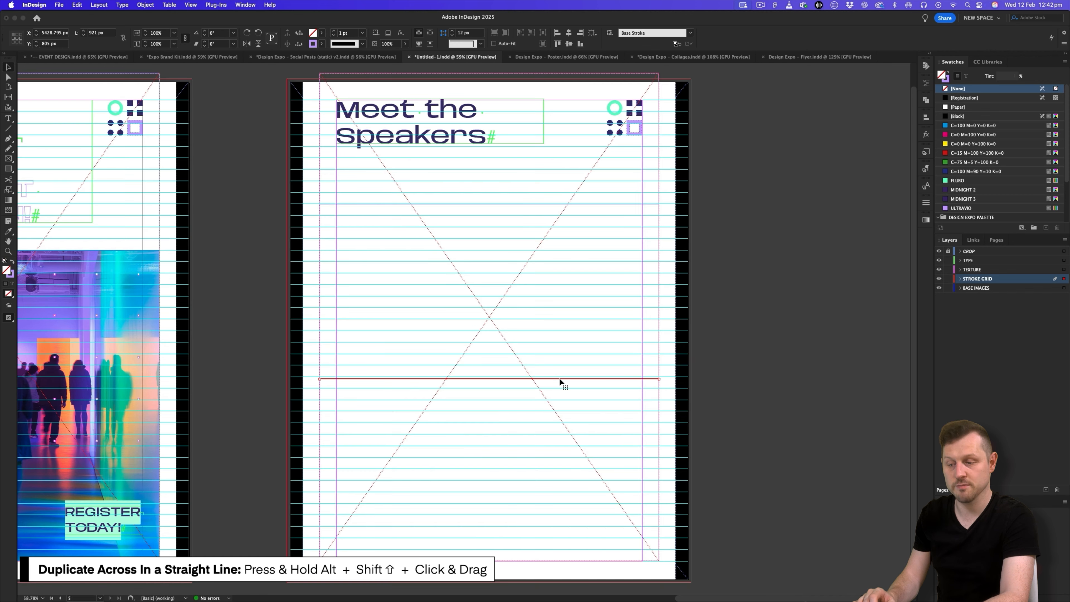
key(w)
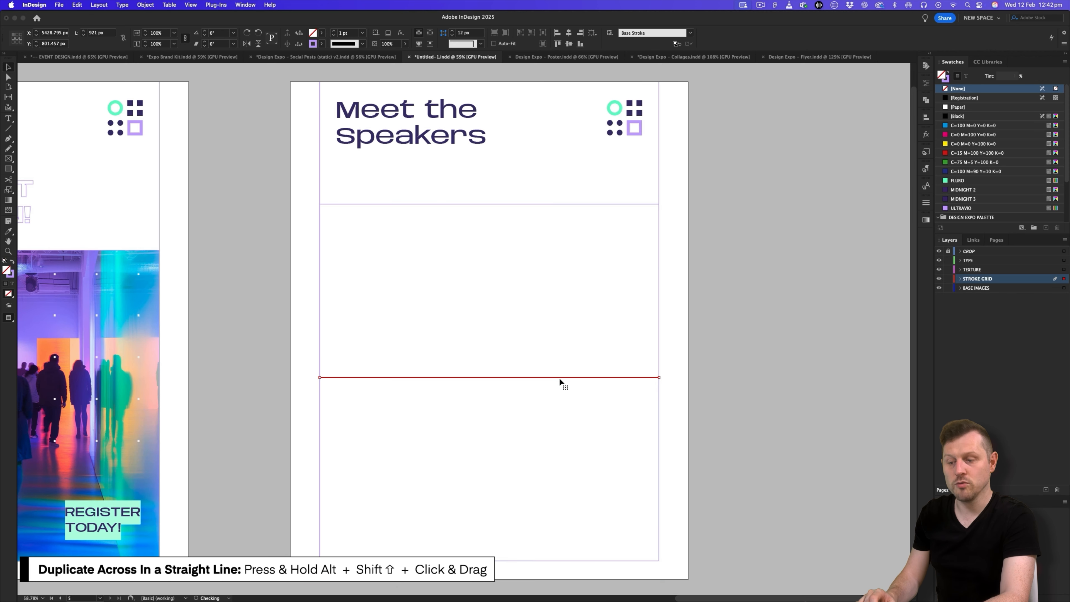
click(799, 402)
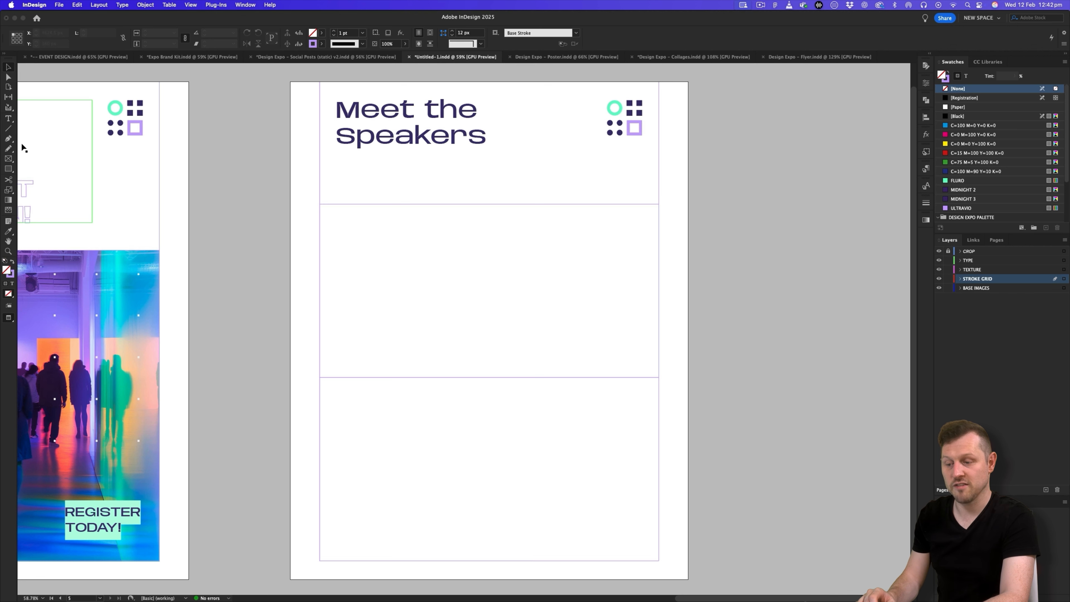
Draw a frame of about 209 x 192 px in the upper row, fill it with FLURO and duplicate it directly beside the original
click(7, 160)
drag(363, 277, 440, 347)
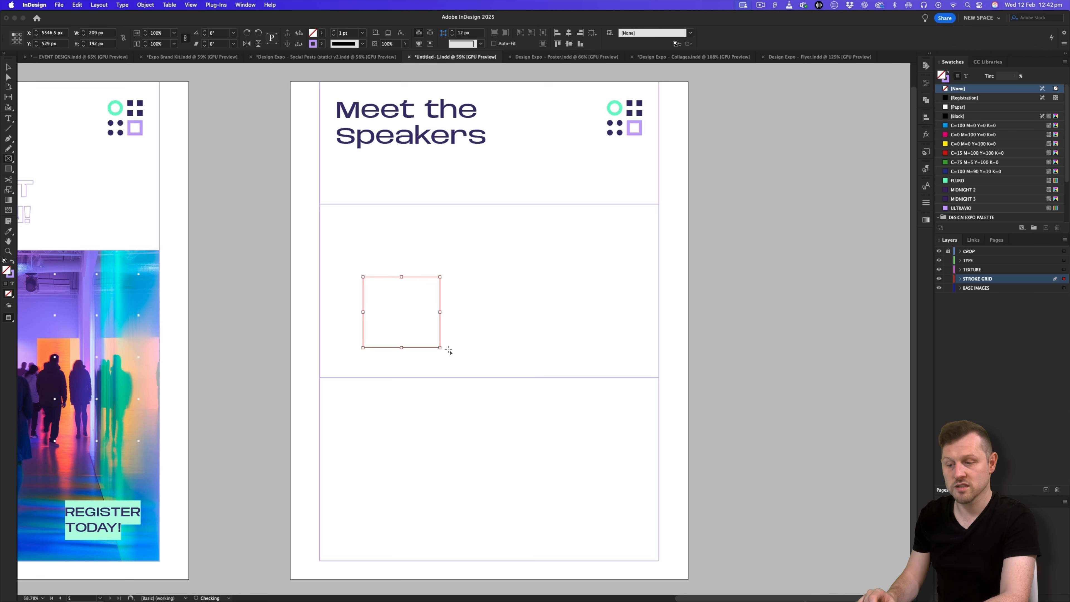
click(964, 182)
drag(395, 299, 468, 304)
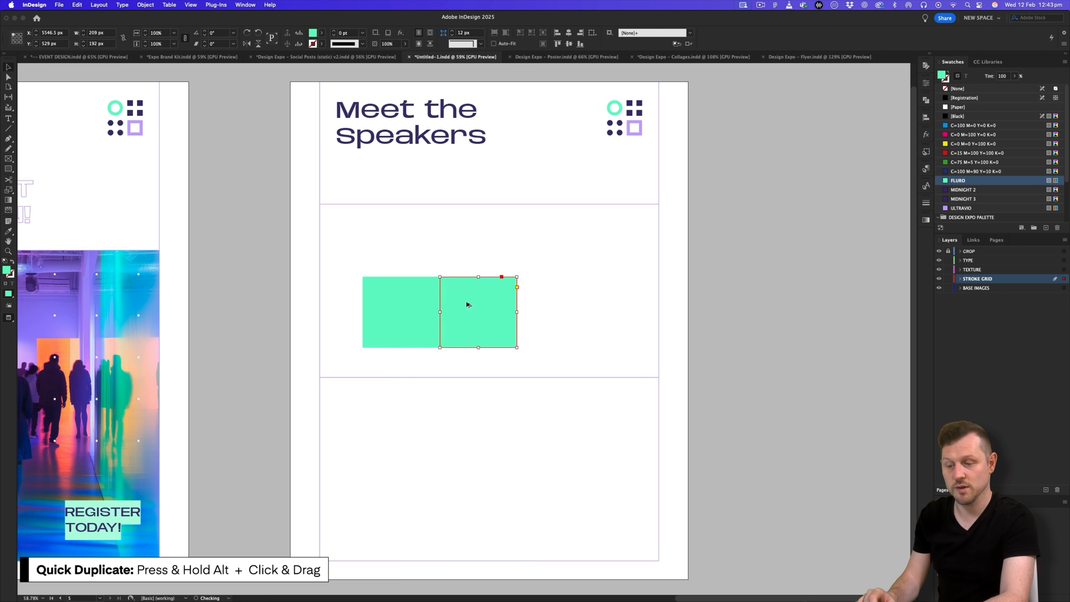
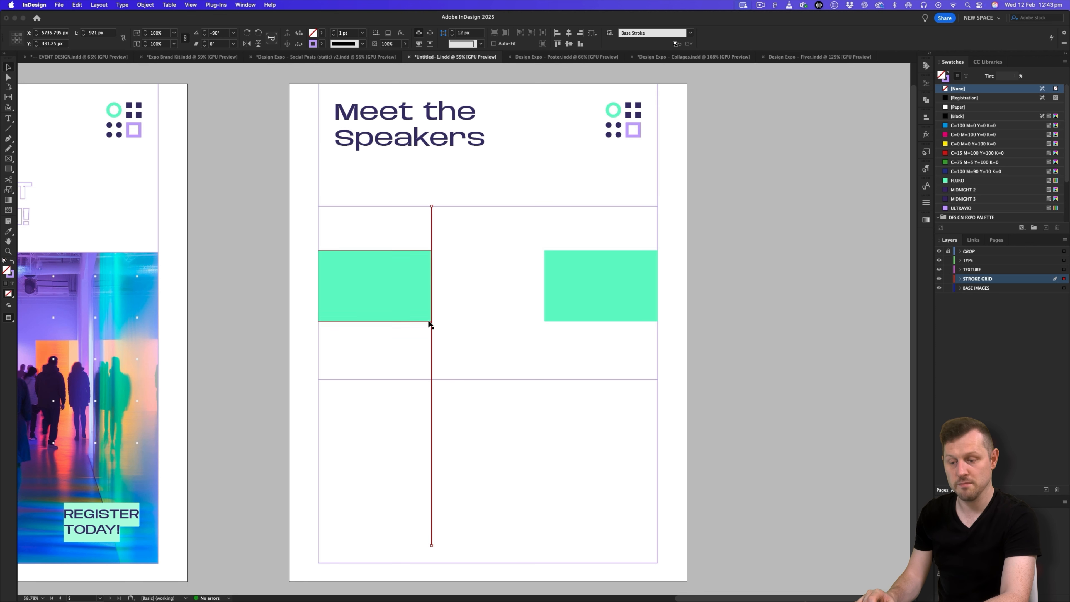
Extend the vertical divider to the post's lower frame edge, about 969 px long, and duplicate it across to the second column boundary
drag(430, 546, 442, 562)
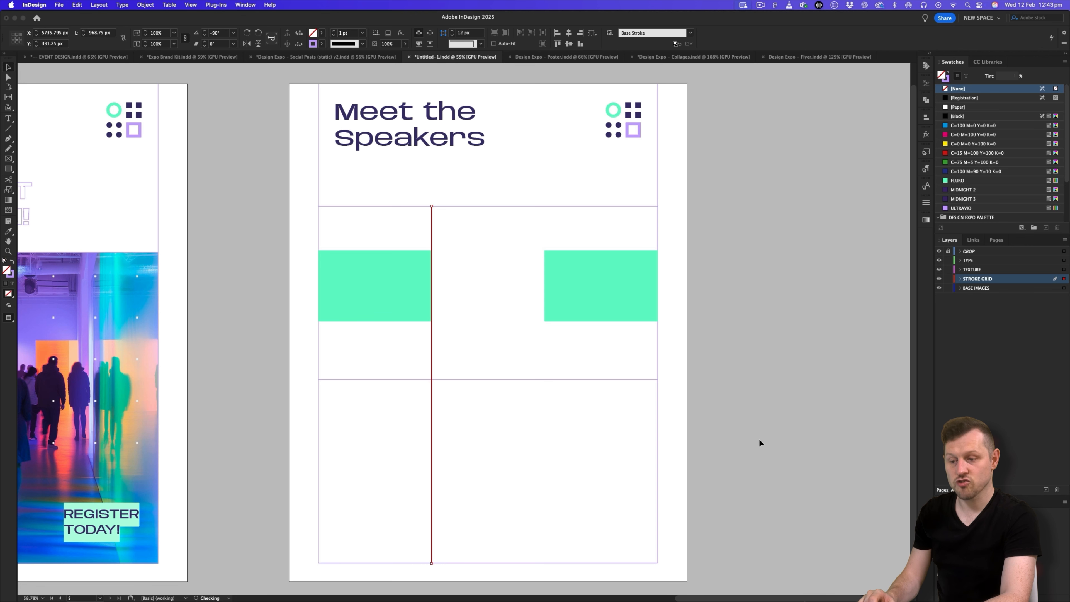
click(603, 373)
click(432, 356)
drag(431, 356, 548, 362)
click(718, 378)
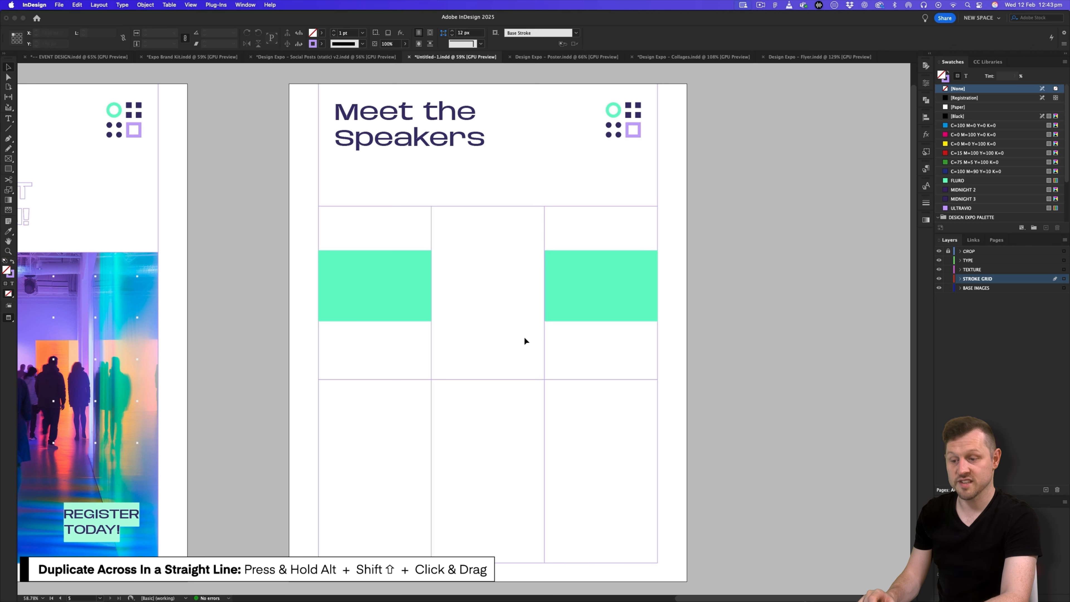
Delete the two green spacer rectangles from the upper row of the grid
click(557, 270)
key(Delete)
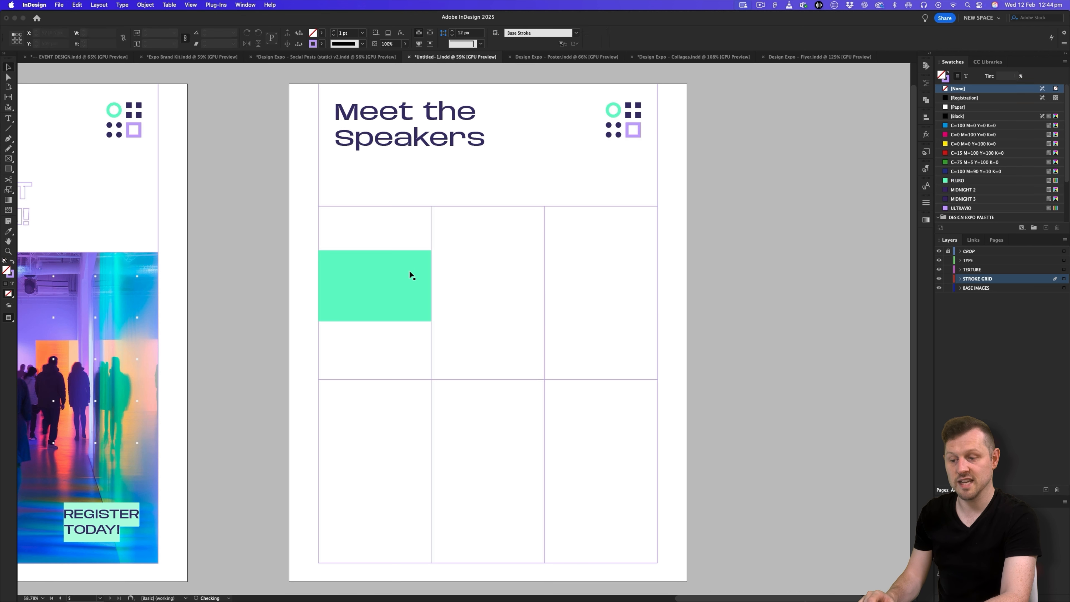
click(391, 271)
key(Delete)
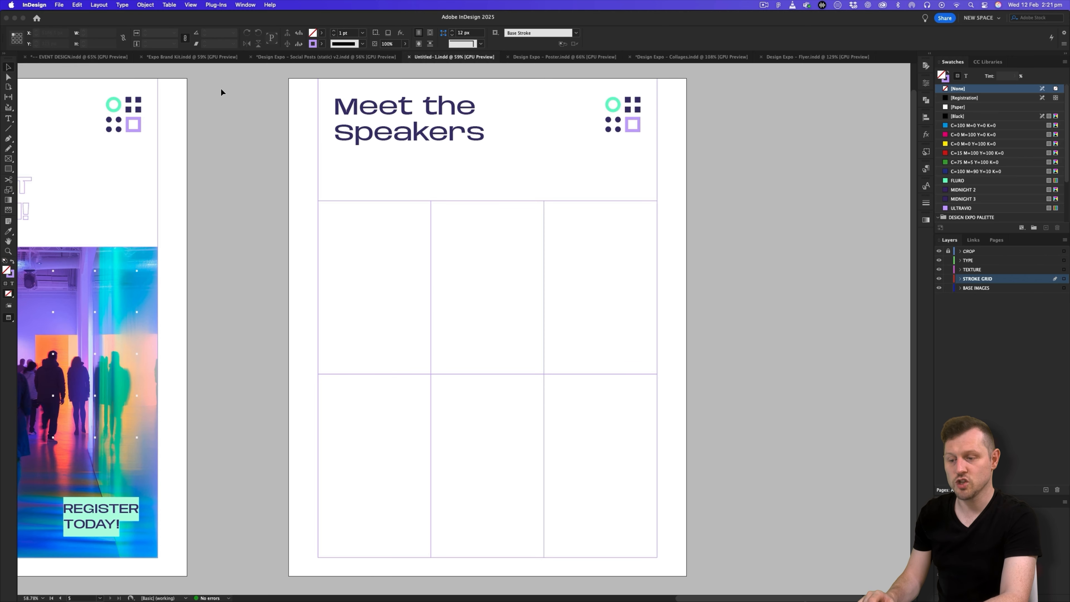
On the Speakers page of the Expo Brand Kit, select and copy the four upper-row portraits and the first and last portraits of the lower row
click(193, 57)
scroll(587, 269, down, 20)
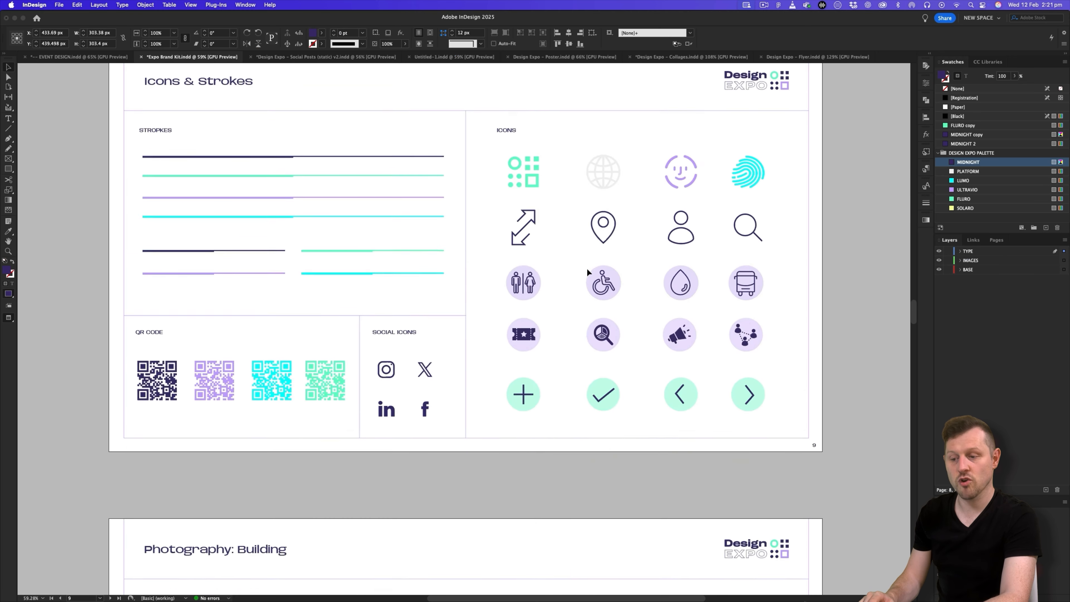
scroll(588, 270, down, 20)
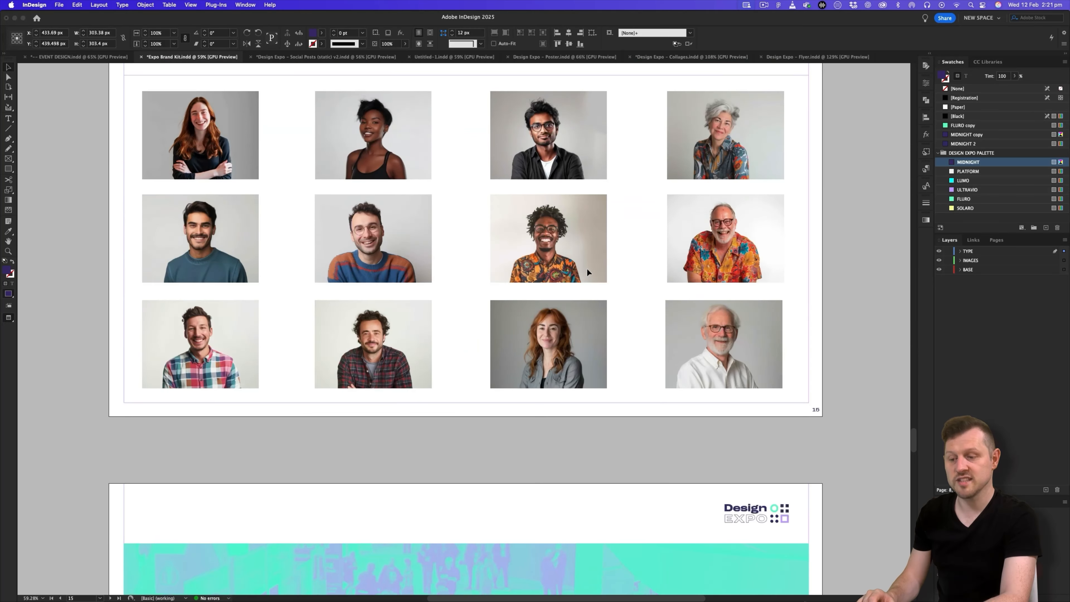
scroll(587, 271, down, 5)
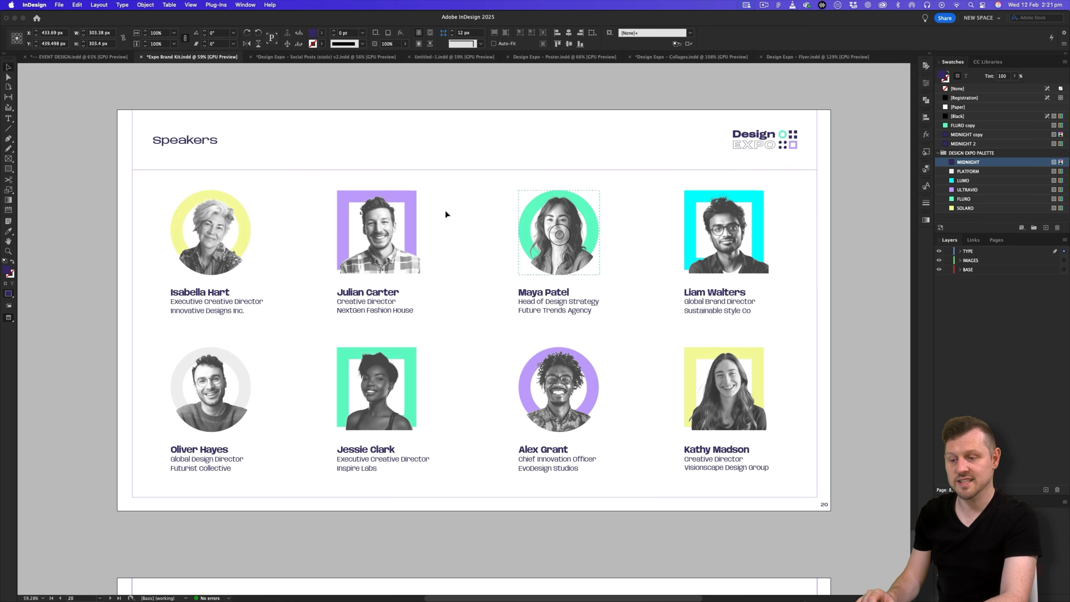
click(317, 173)
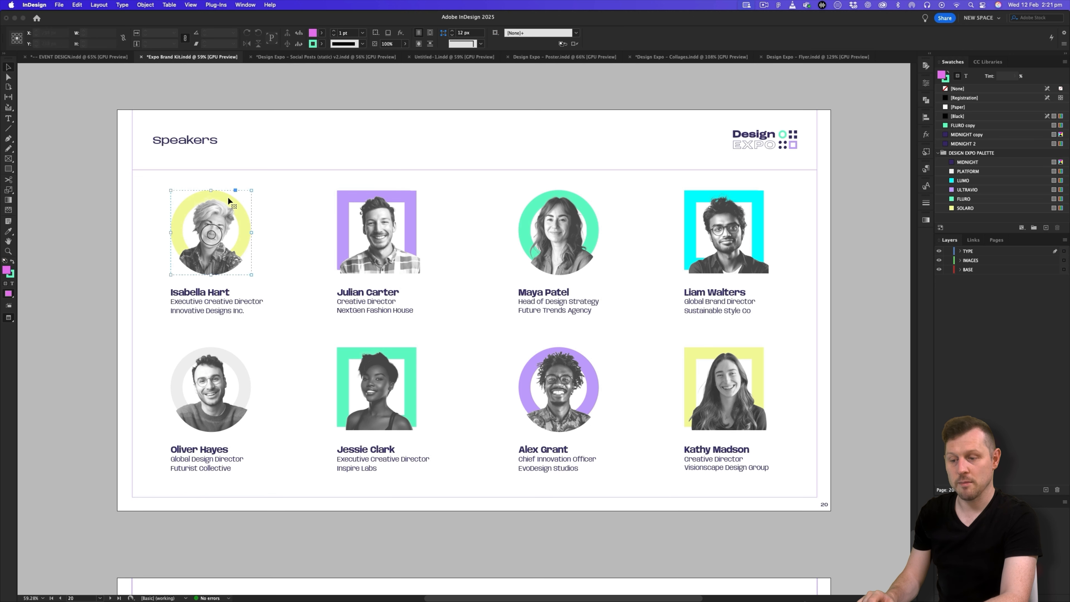
click(228, 196)
shift+click(355, 216)
shift+click(583, 218)
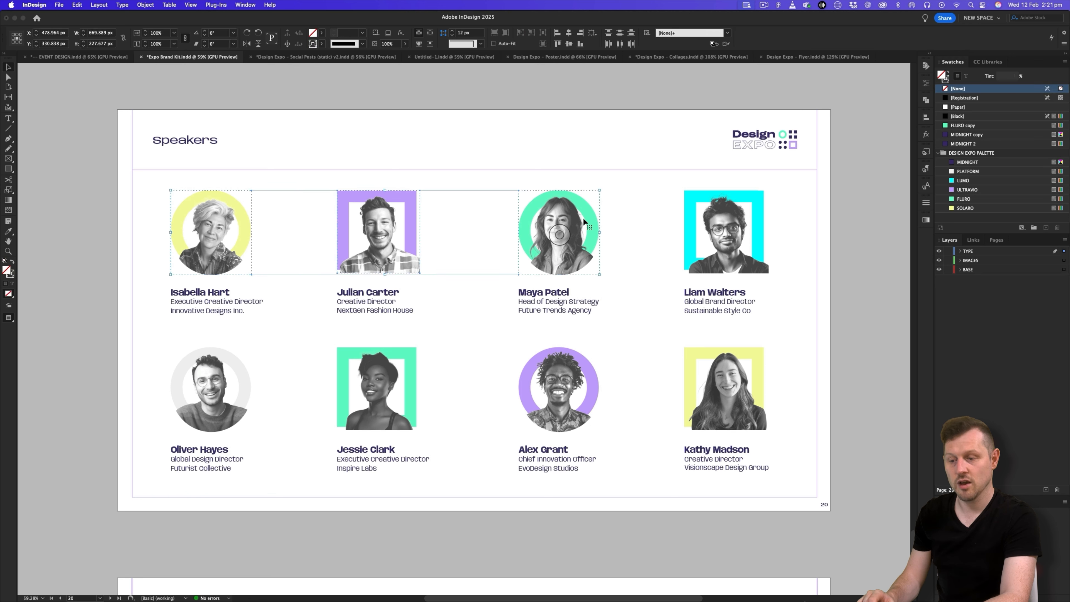
shift+click(704, 221)
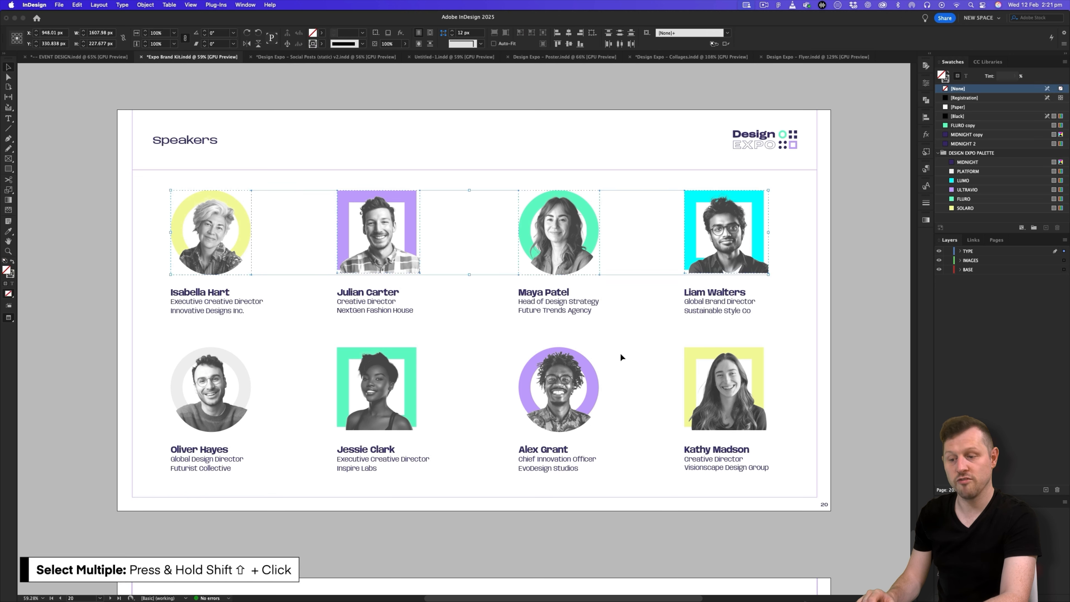
shift+click(233, 361)
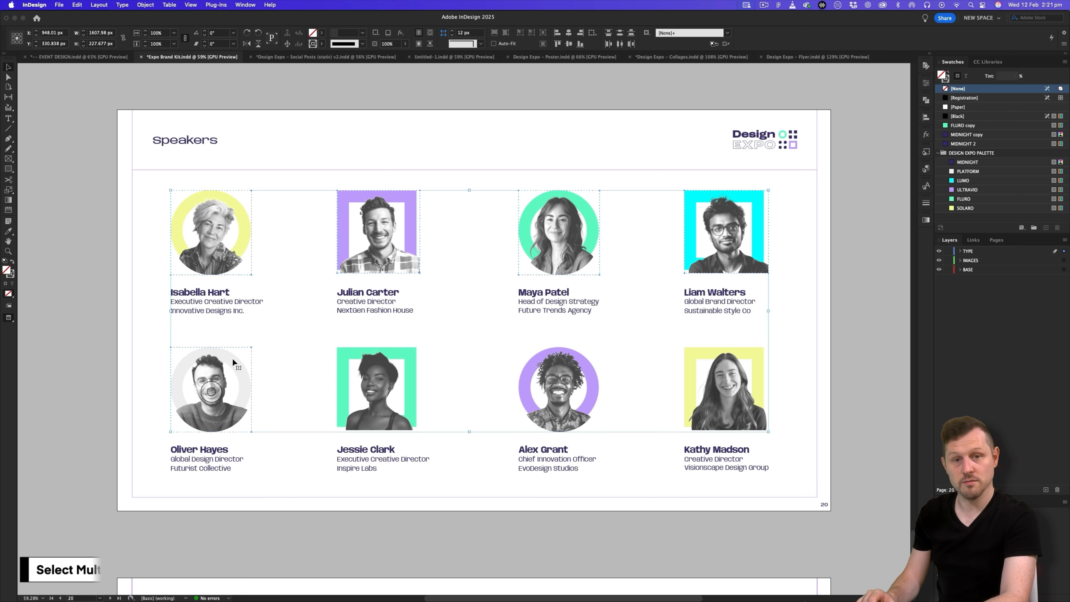
shift+click(744, 375)
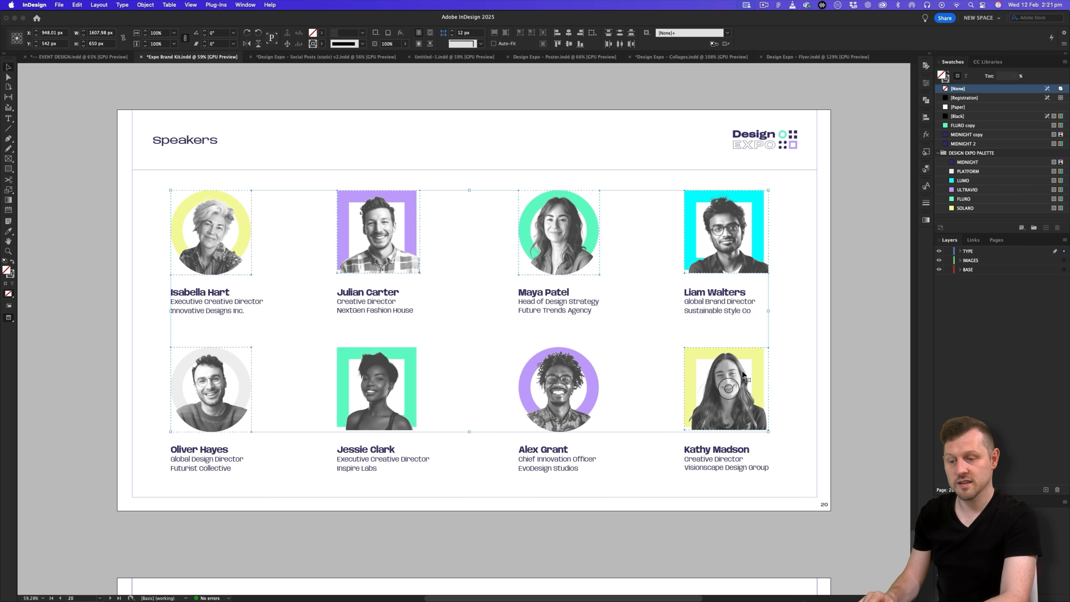
Paste the six portraits onto the BASE IMAGES layer of the speakers post and position the group with its first portrait at the inner left margin
click(454, 56)
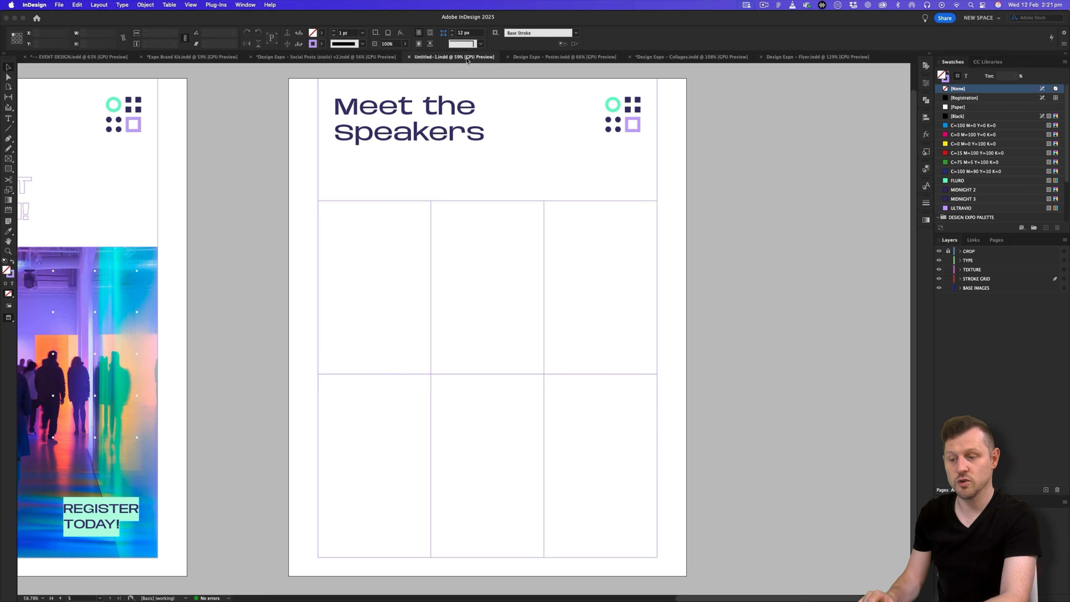
click(971, 288)
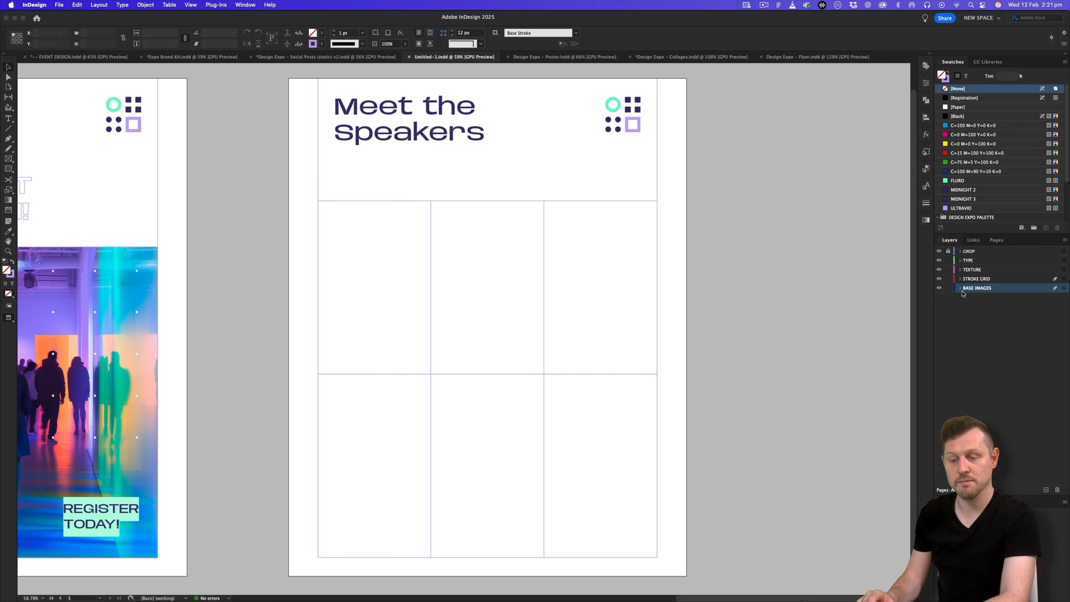
key(super+v)
scroll(567, 307, down, 2)
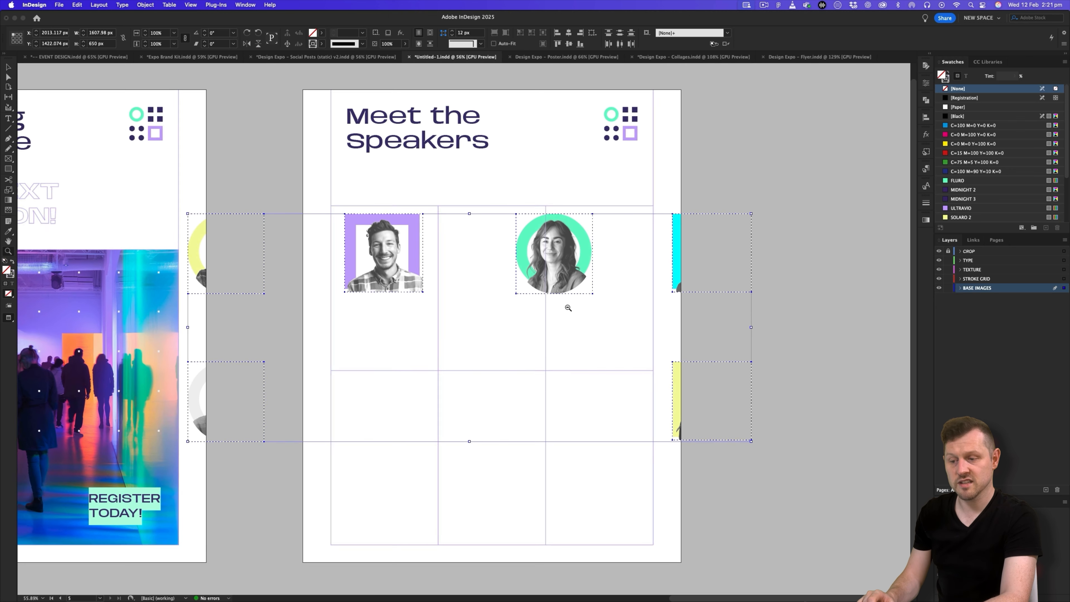
key(w)
drag(391, 290, 543, 302)
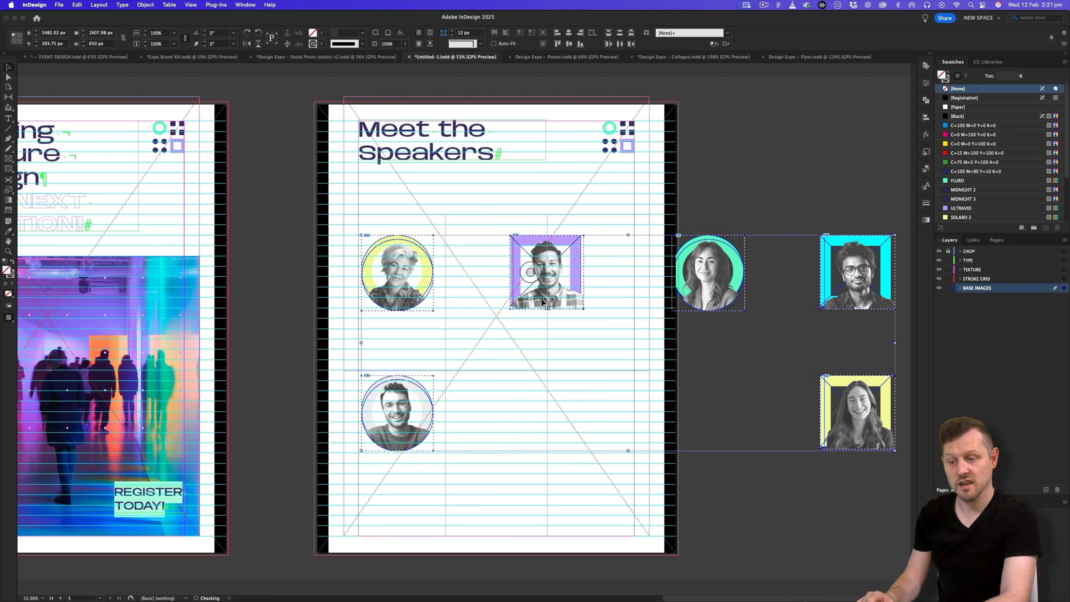
key(w)
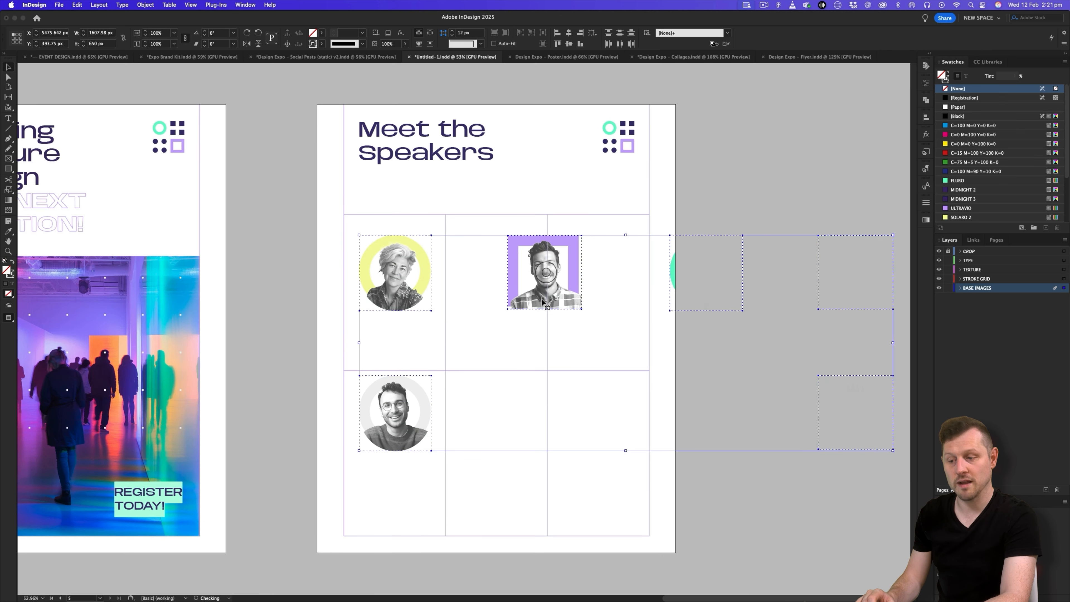
Distribute the pasted portraits so each of the six grid cells holds one, with the cyan-framed portrait in the lower middle cell
key(w)
drag(569, 253, 517, 253)
drag(718, 261, 603, 261)
drag(884, 249, 524, 394)
drag(857, 412, 595, 419)
drag(423, 394, 423, 396)
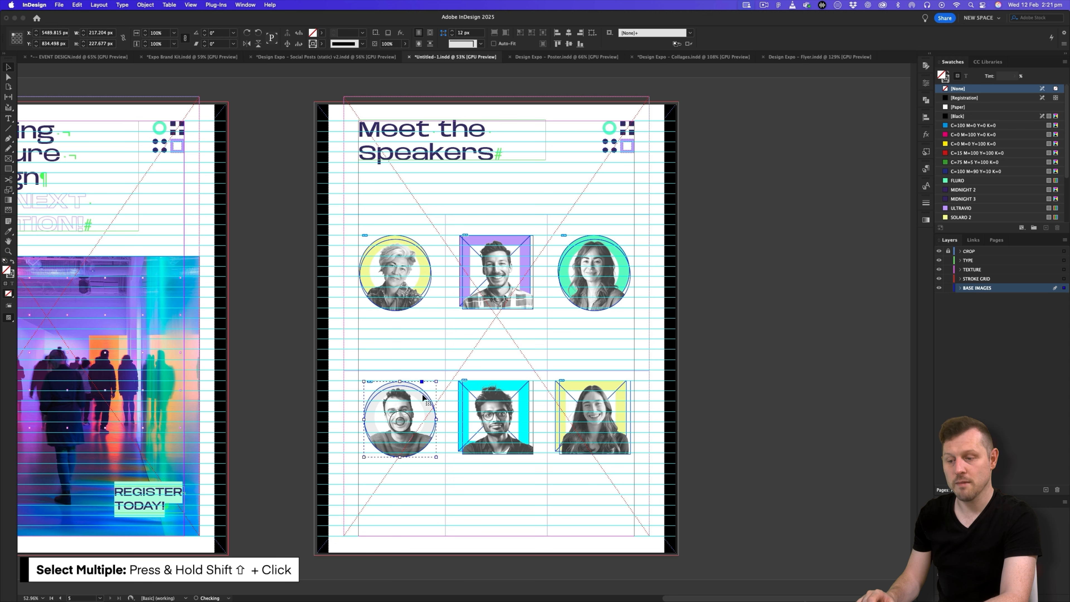
Select all six speaker portraits and scale them down slightly together in proportion
click(423, 281)
shift+click(501, 310)
shift+click(585, 305)
shift+click(437, 388)
shift+click(498, 403)
shift+click(595, 399)
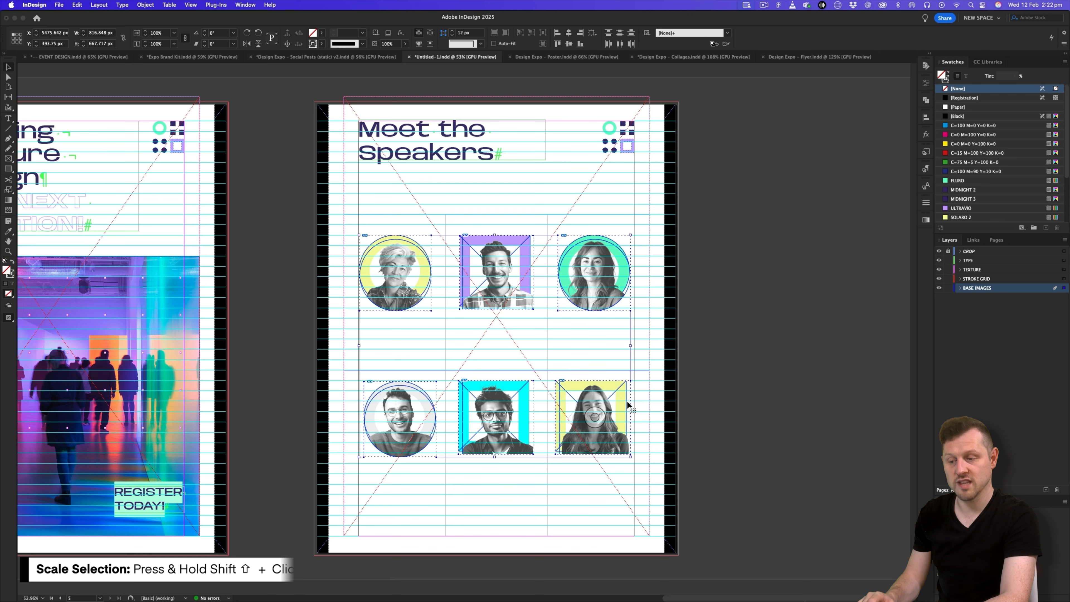
key(s)
drag(717, 514, 709, 510)
key(w)
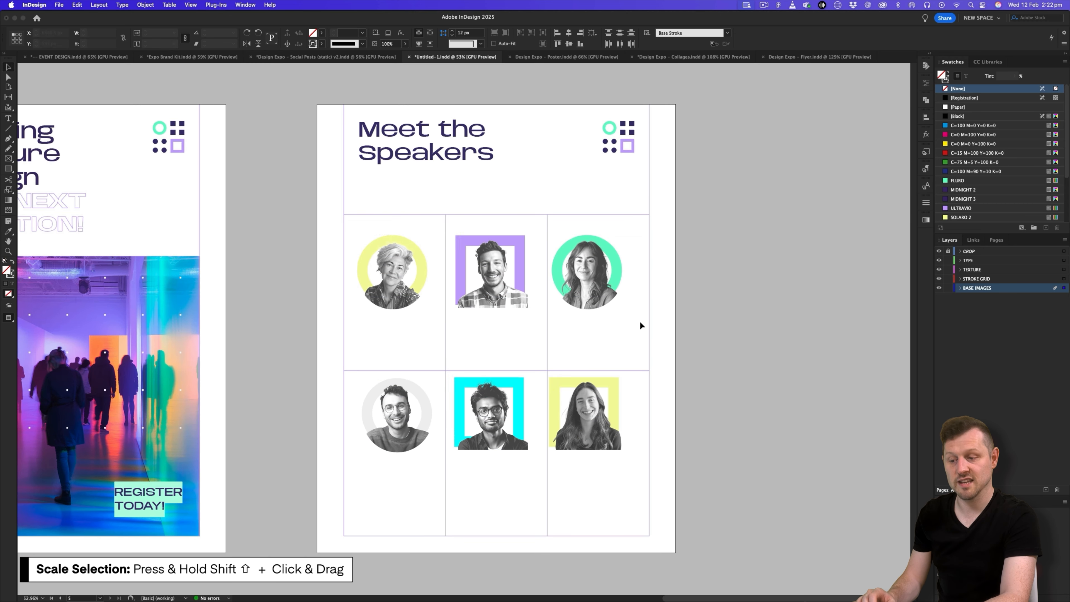
Shift the lower portrait of the third column slightly right and align the upper and lower portraits of each column by their horizontal centres
click(591, 278)
shift+click(590, 416)
drag(590, 416, 600, 415)
click(568, 33)
click(495, 276)
shift+click(494, 415)
click(568, 33)
click(393, 274)
shift+click(397, 415)
click(569, 33)
Move the three lower-row portraits down within their cells and align them by their vertical centres
click(394, 416)
shift+click(495, 415)
shift+click(596, 415)
key(shift+Down)
key(shift+Down)
key(shift+Down)
key(shift+Down)
key(shift+Down)
click(568, 44)
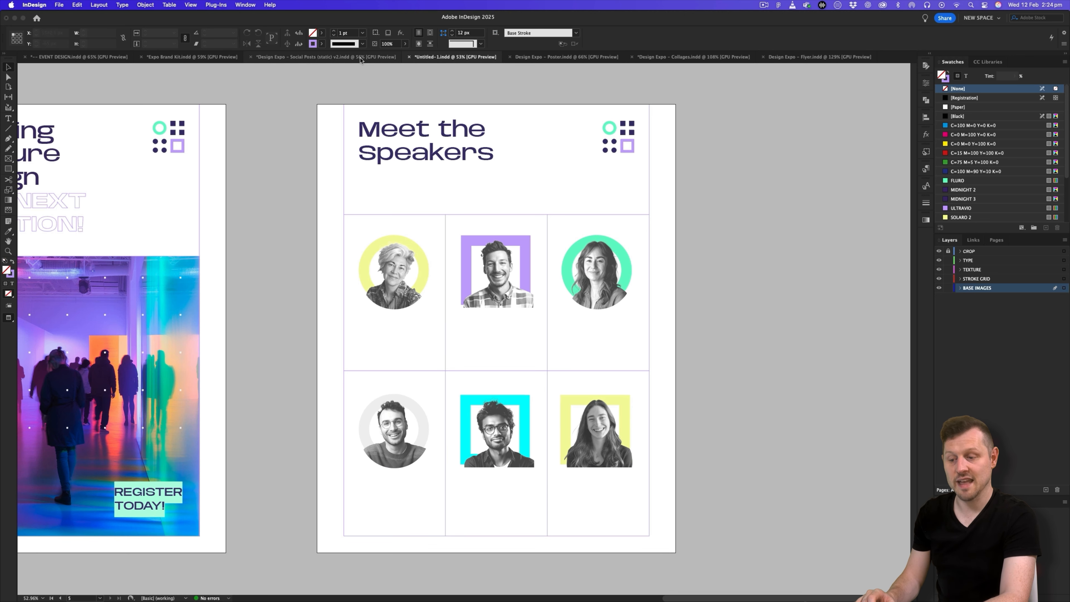
Check the reference speakers post, then switch to the Design Expo flyer and pick up the first featured speaker's caption for copying
click(361, 57)
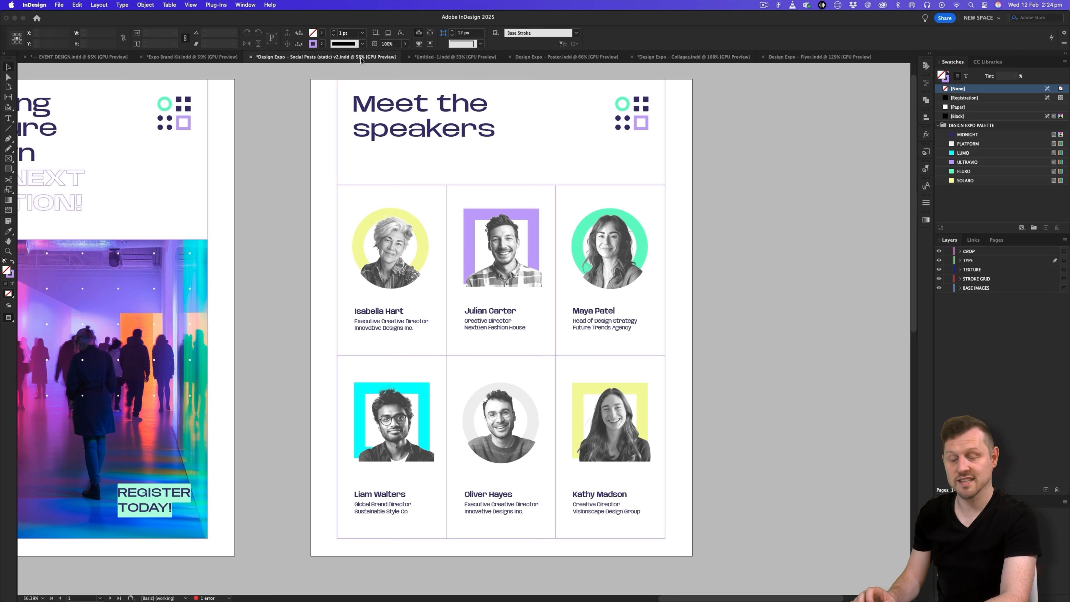
click(445, 57)
click(361, 57)
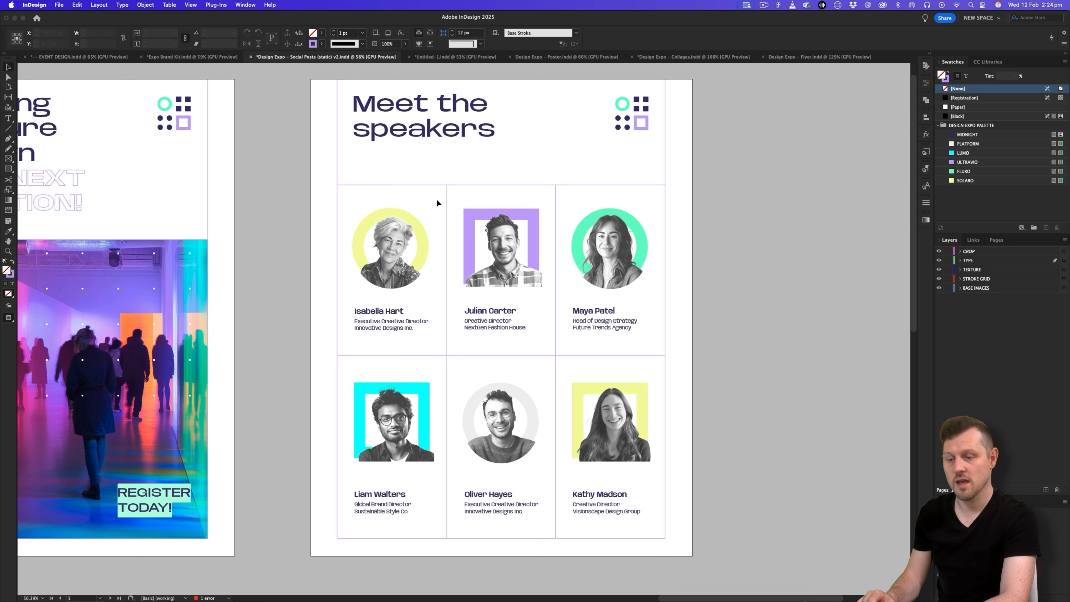
click(783, 57)
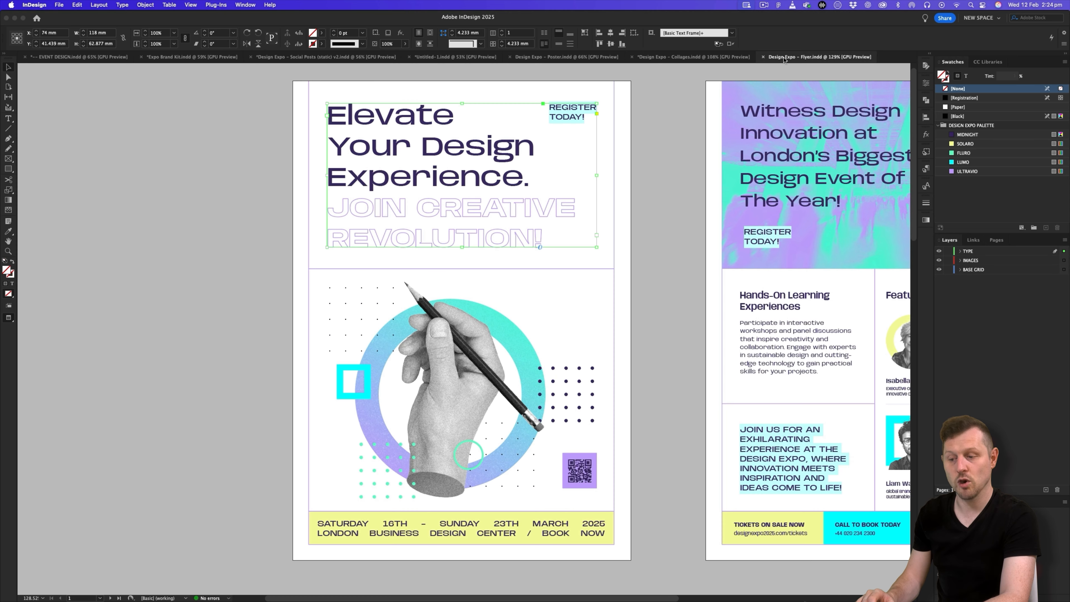
scroll(524, 413, right, 10)
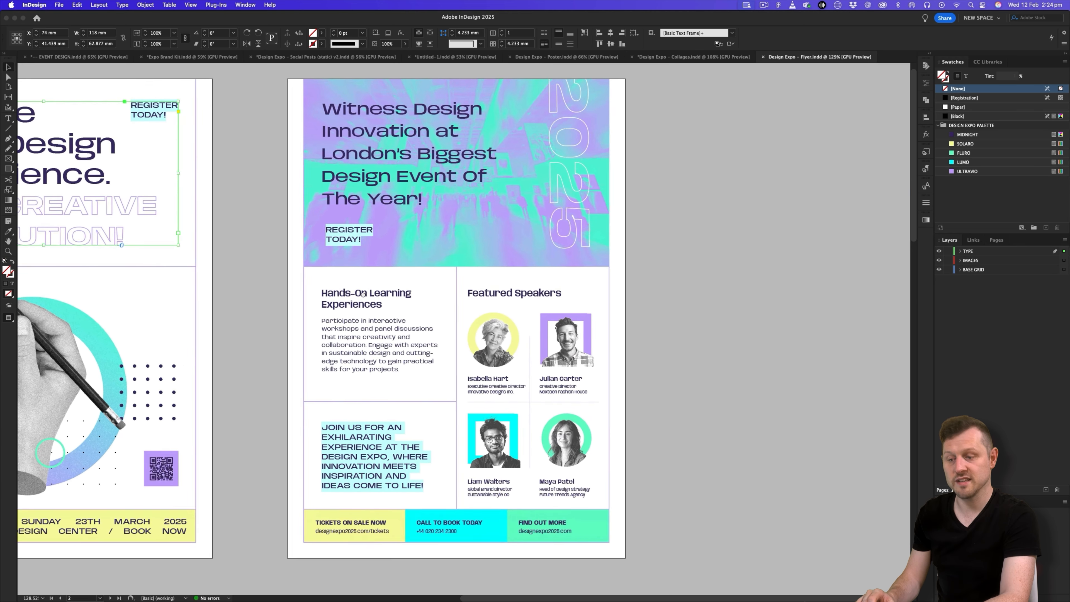
scroll(524, 413, up, 5)
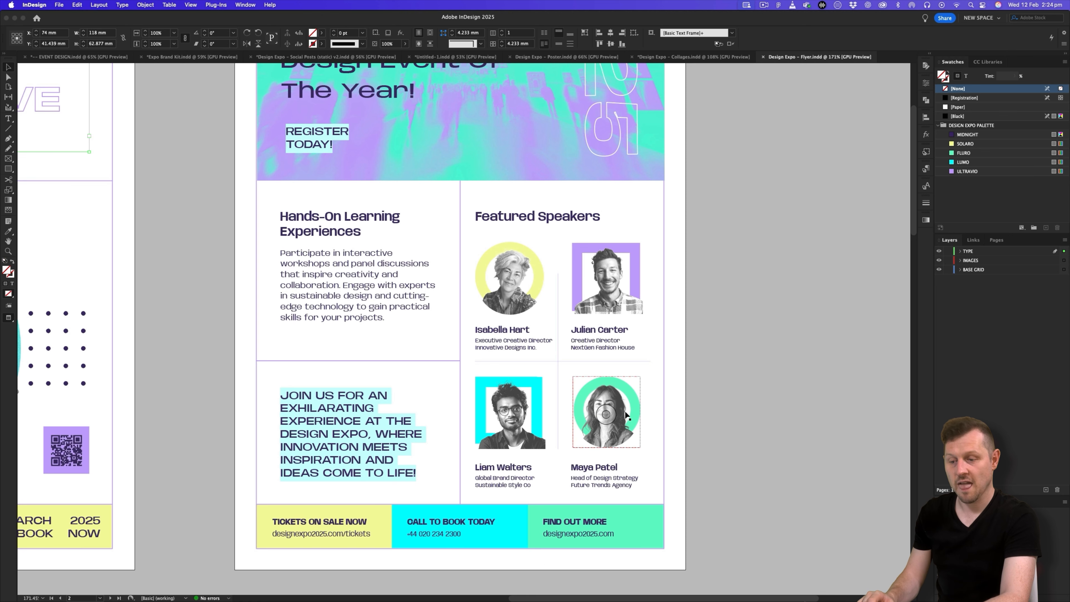
click(536, 347)
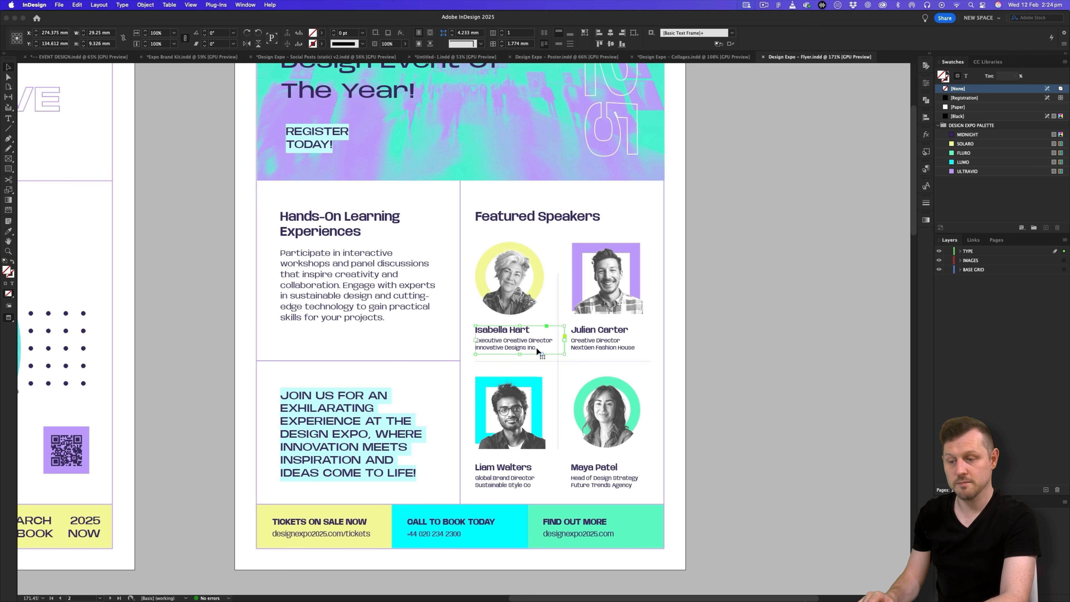
Paste the copied caption onto the TYPE layer of the speakers post and place it beneath the first portrait
click(463, 58)
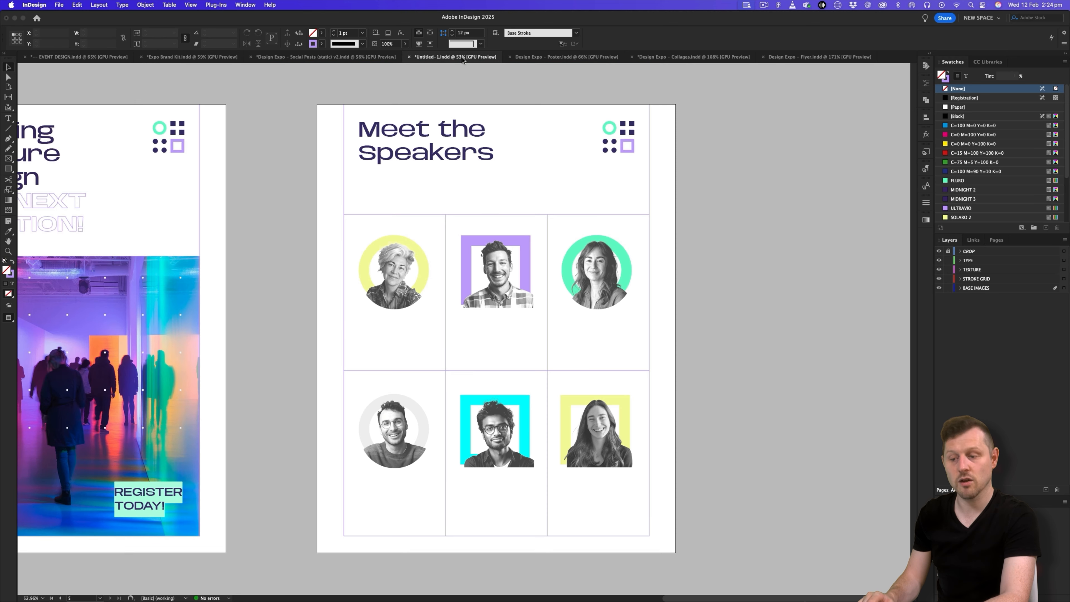
click(969, 261)
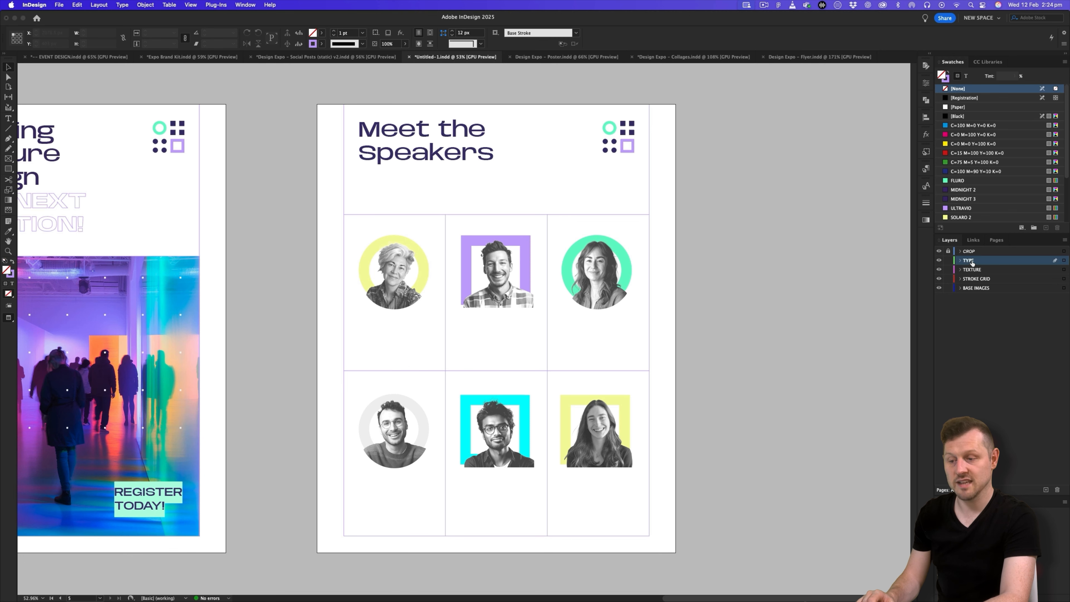
key(super+v)
drag(461, 341, 563, 293)
drag(465, 320, 449, 281)
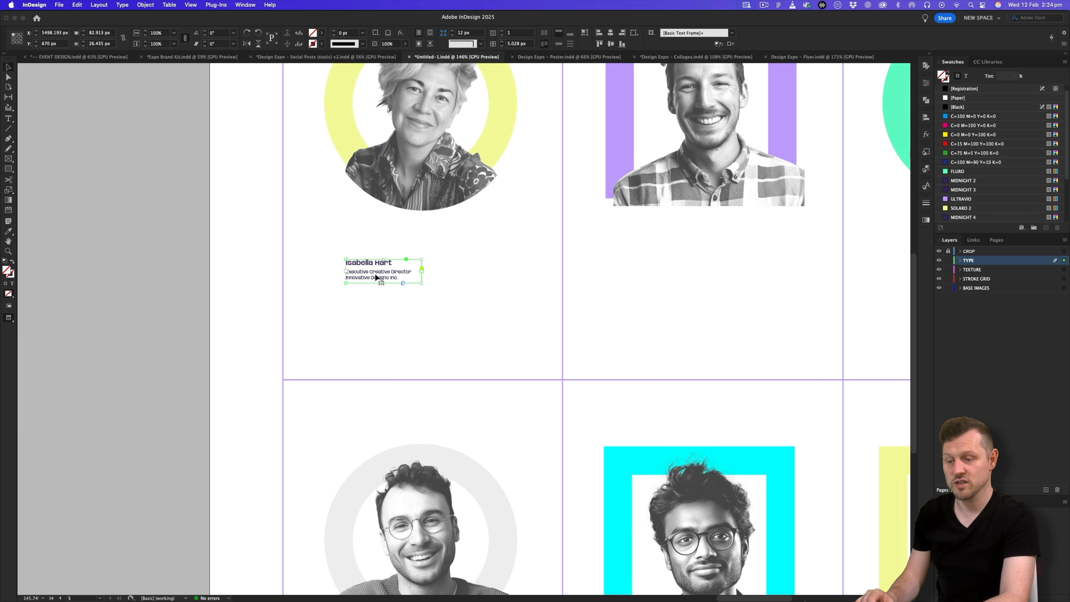
drag(370, 272, 346, 269)
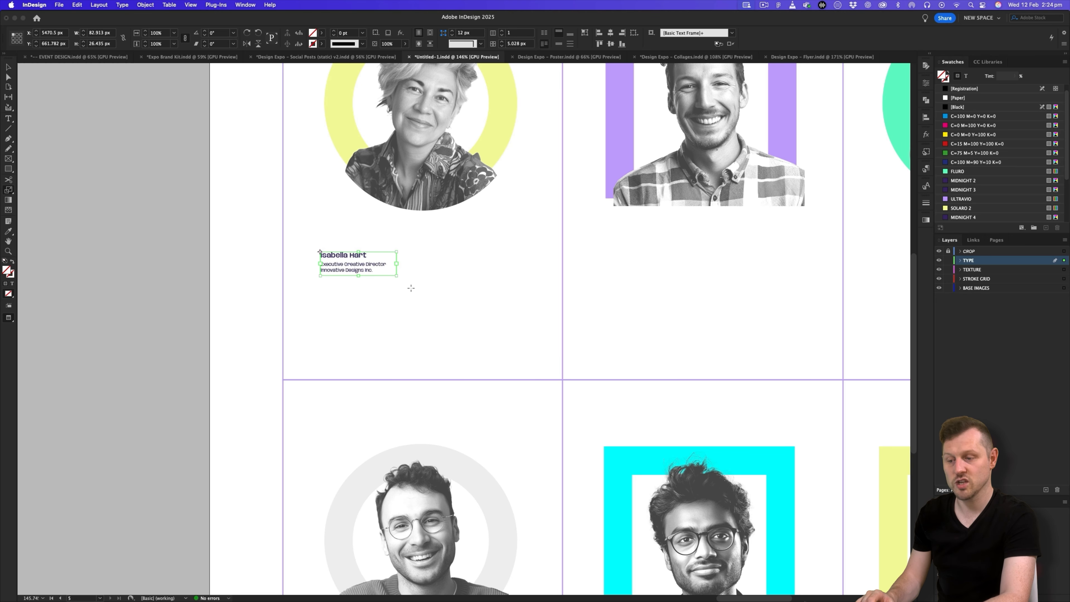
Scale the caption up proportionally to about 229 px wide and reposition it beneath the first portrait
drag(410, 288, 561, 374)
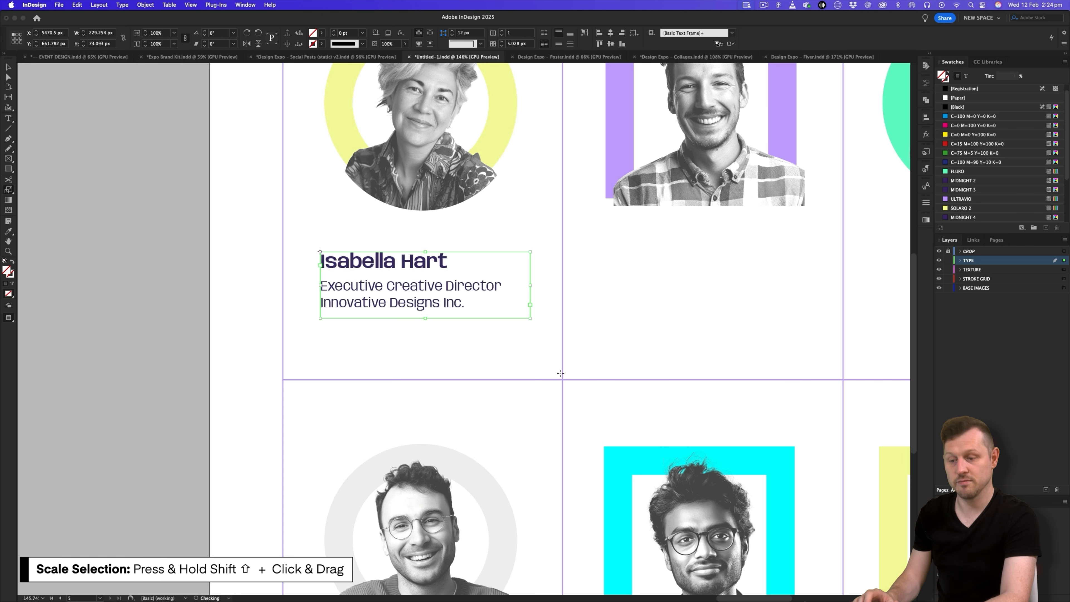
drag(528, 289, 433, 402)
key(z)
key(v)
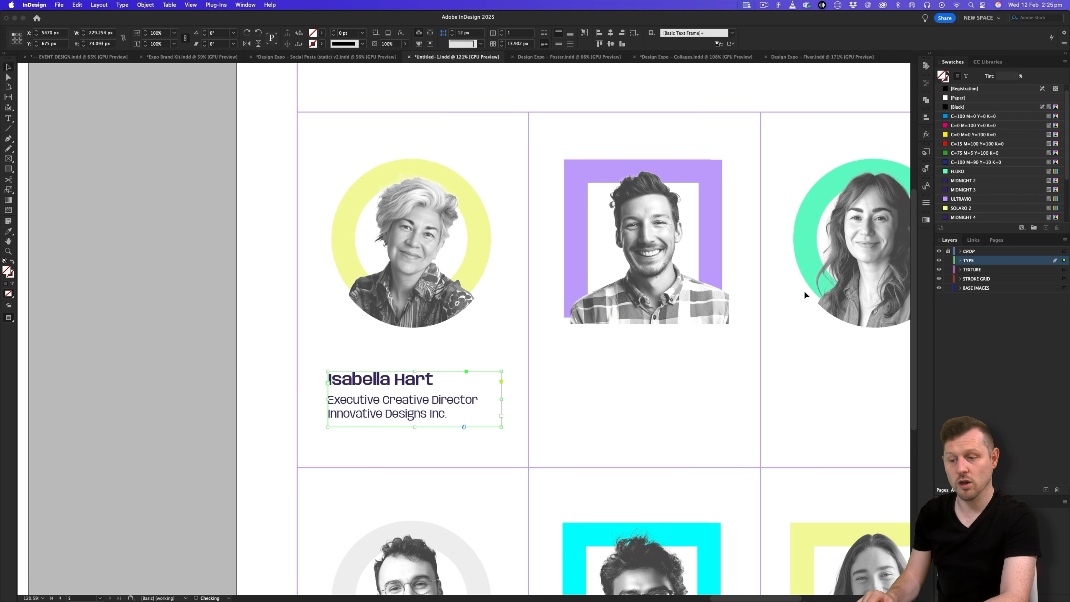
Set the speaker's name in the caption to 22 pt and redefine the Profile Title paragraph style to match
click(926, 169)
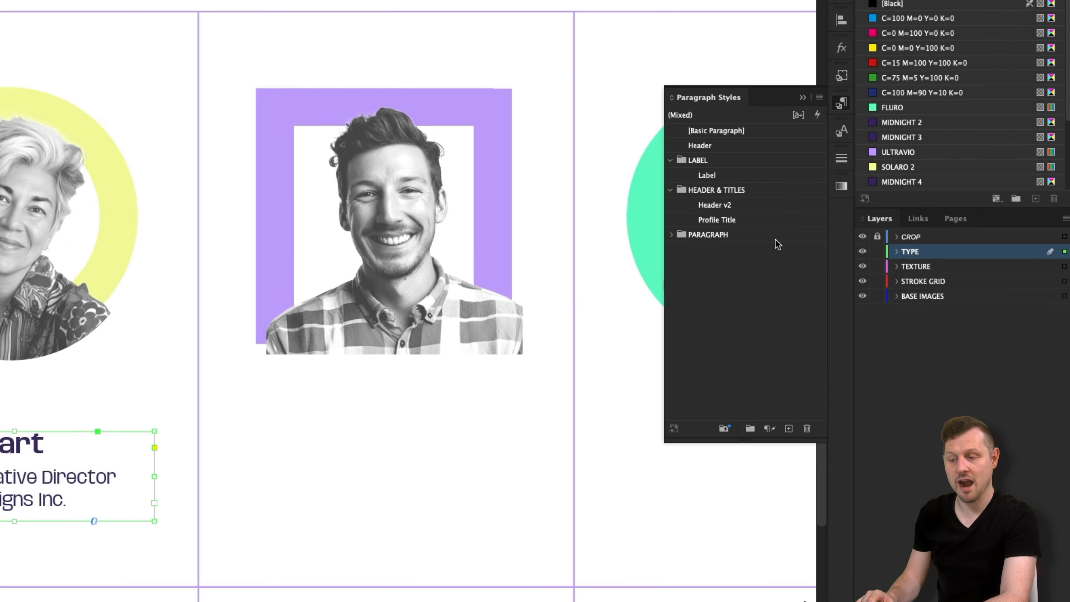
click(672, 234)
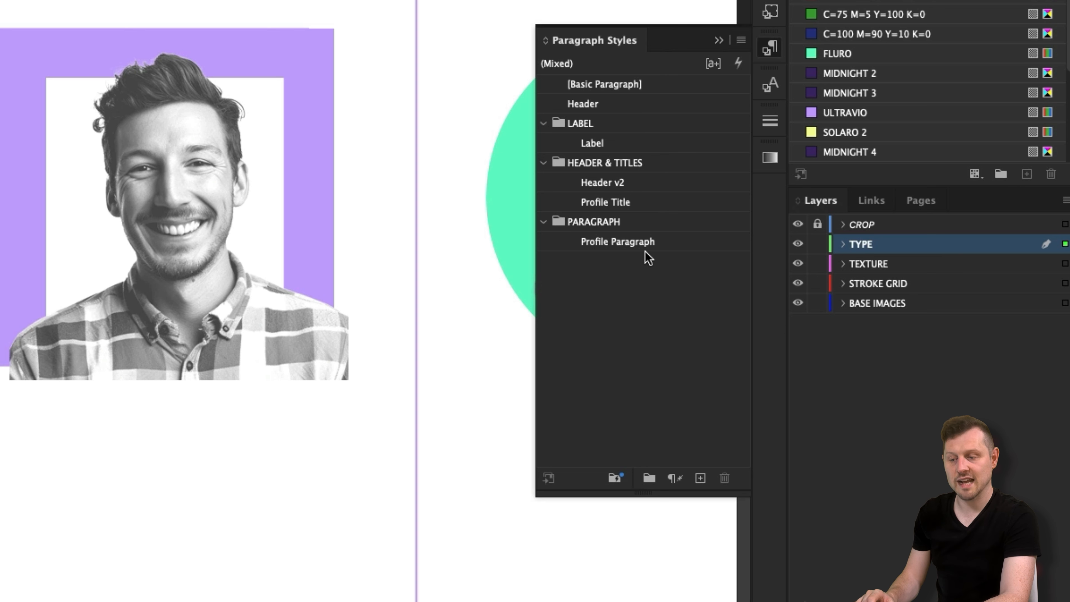
double_click(169, 599)
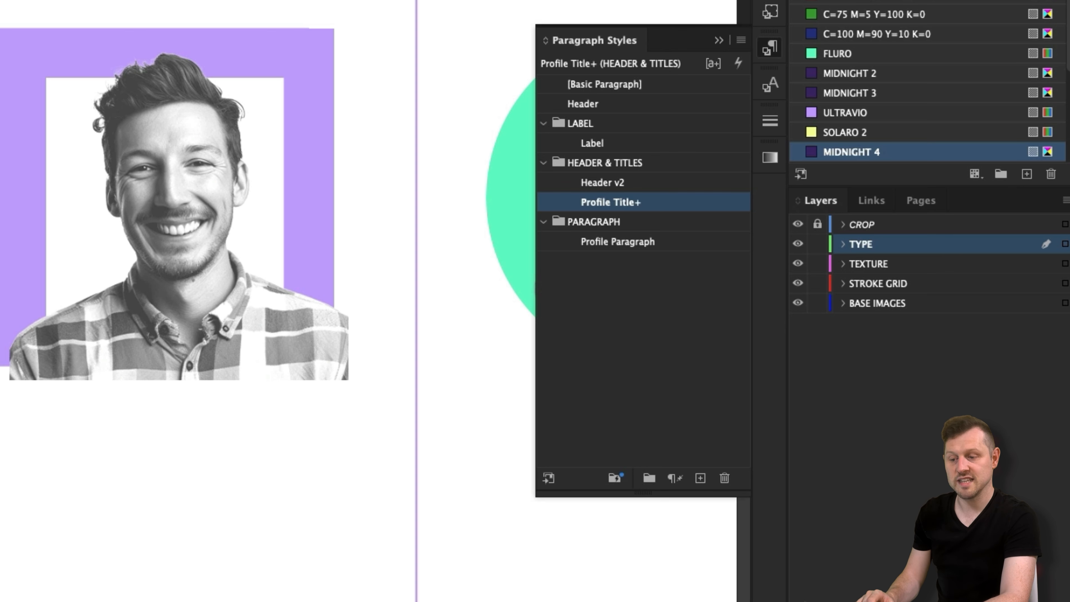
click(665, 211)
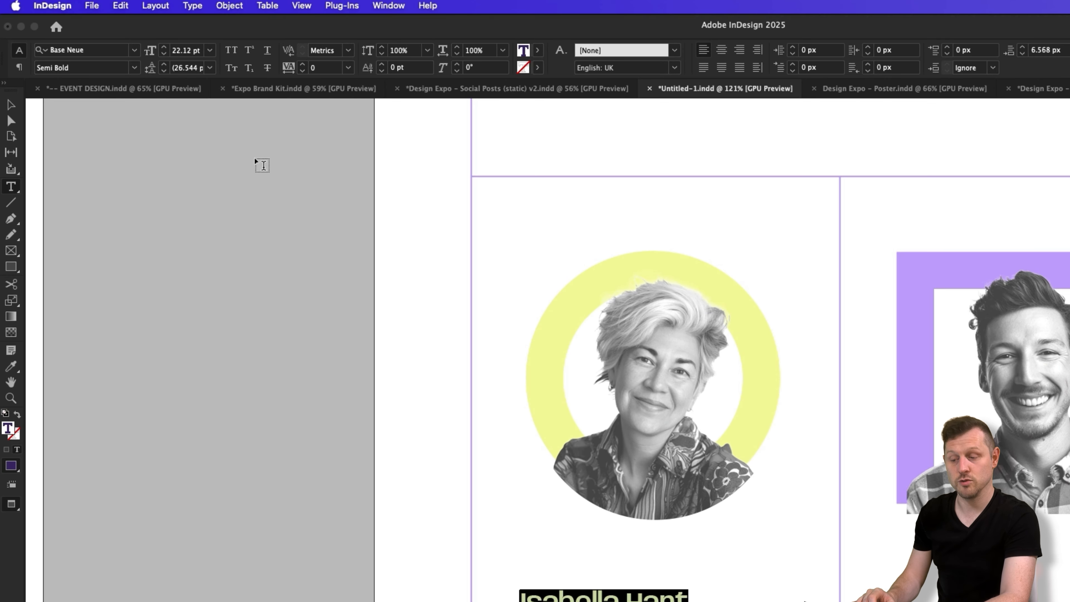
double_click(182, 53)
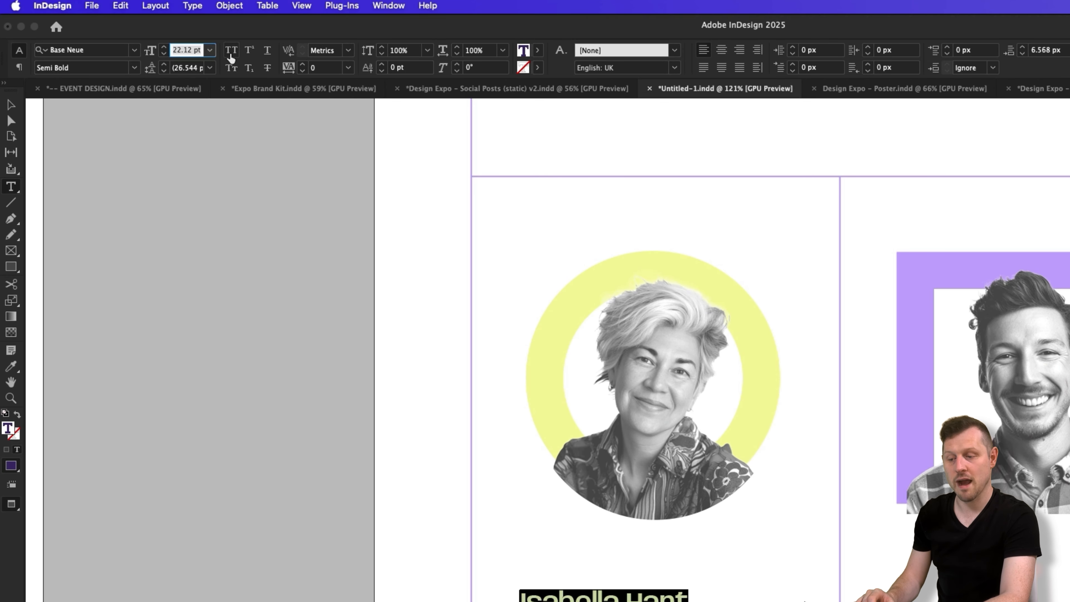
text(22)
key(Return)
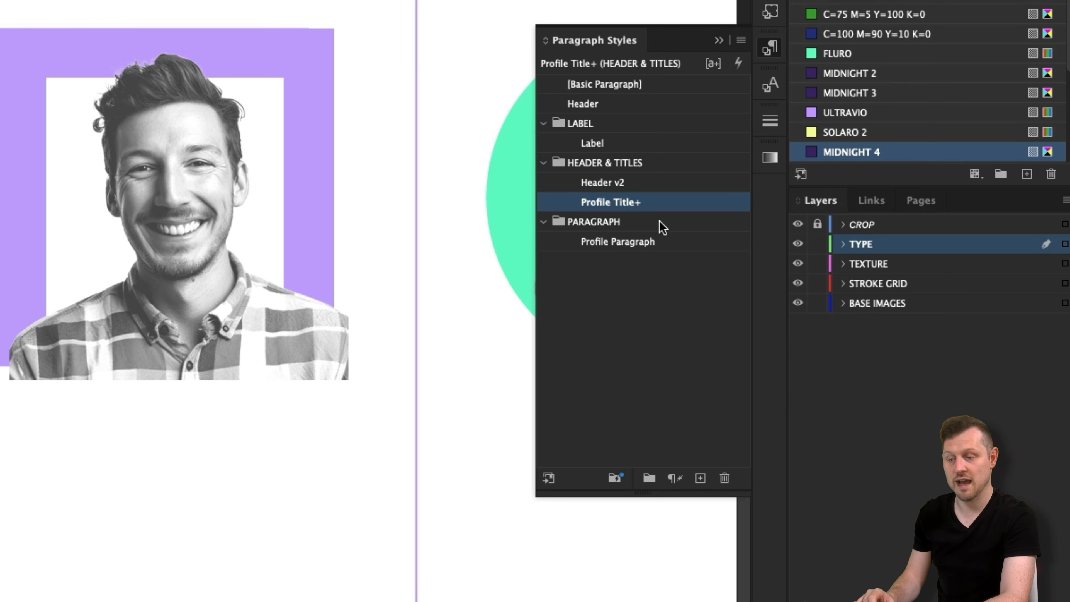
right_click(675, 211)
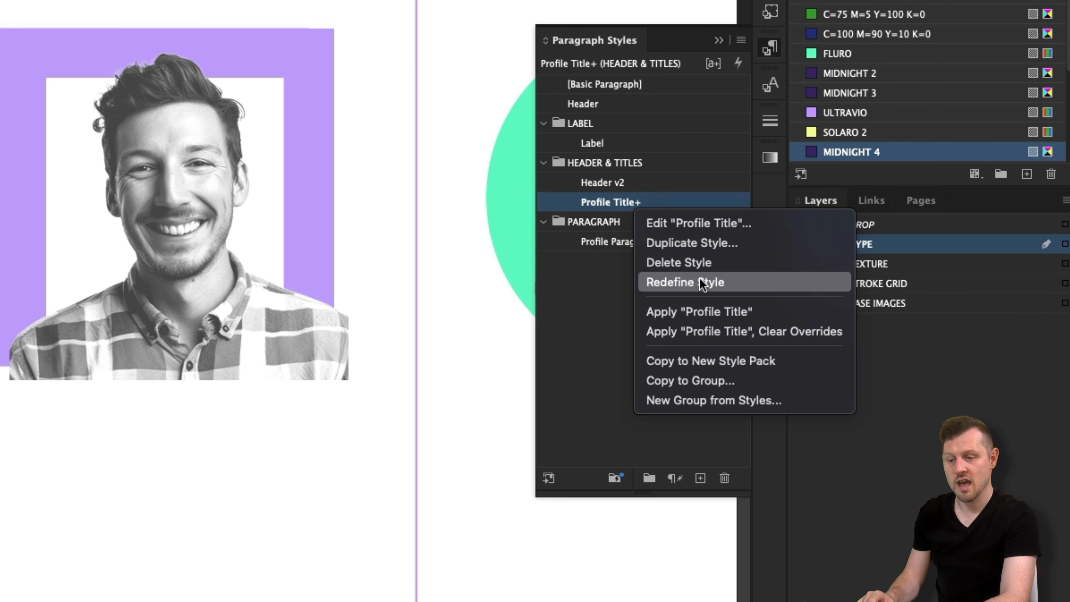
click(704, 281)
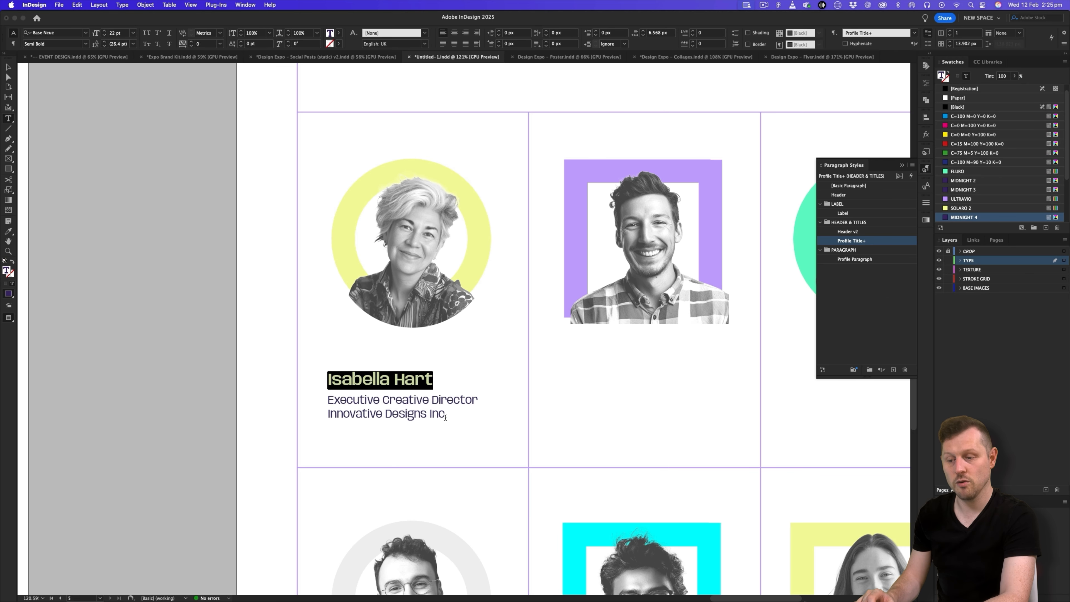
Set the caption's job title and company lines to 16 pt and redefine the Profile Paragraph style to match
drag(446, 415, 335, 401)
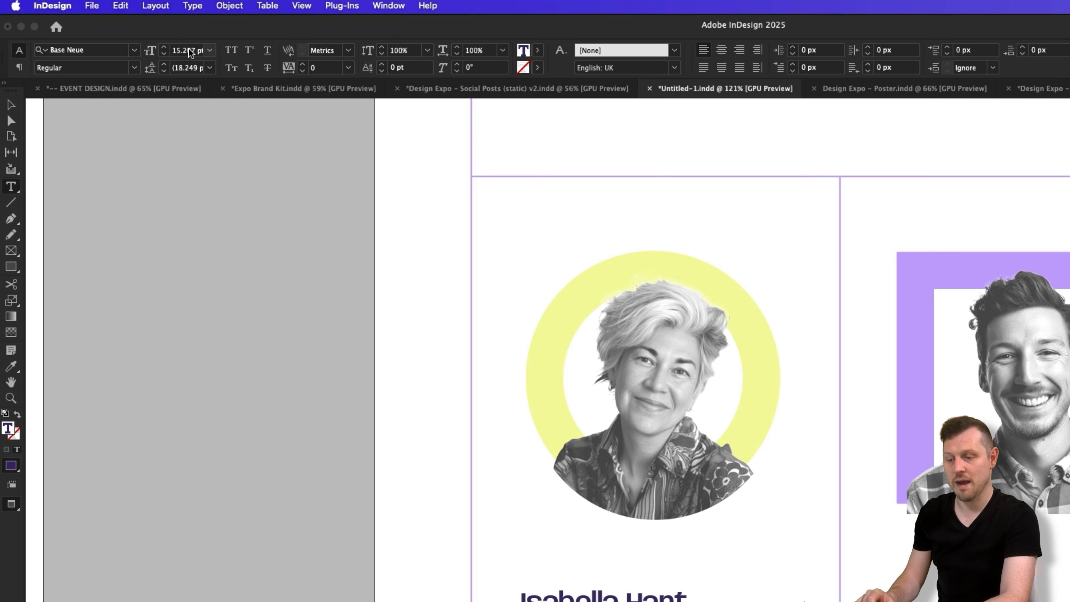
click(118, 32)
text(16)
key(Return)
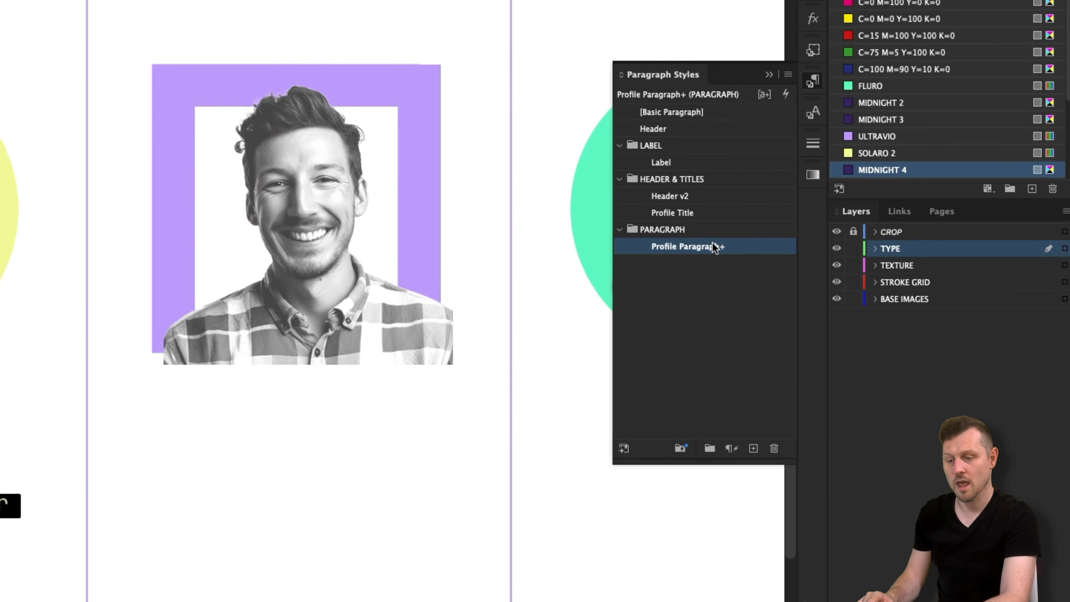
right_click(870, 258)
click(707, 316)
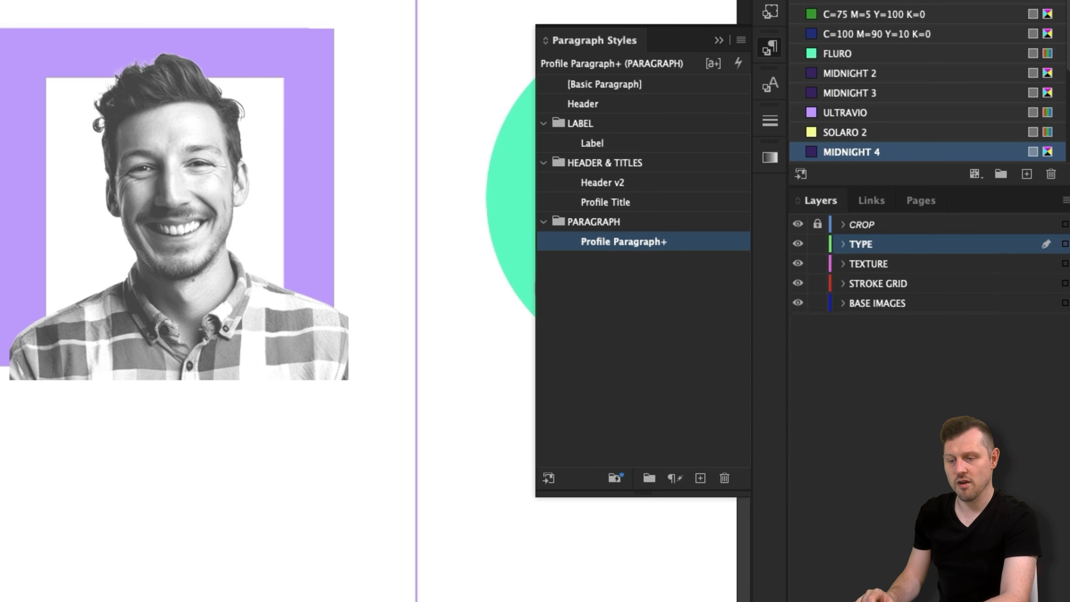
key(Escape)
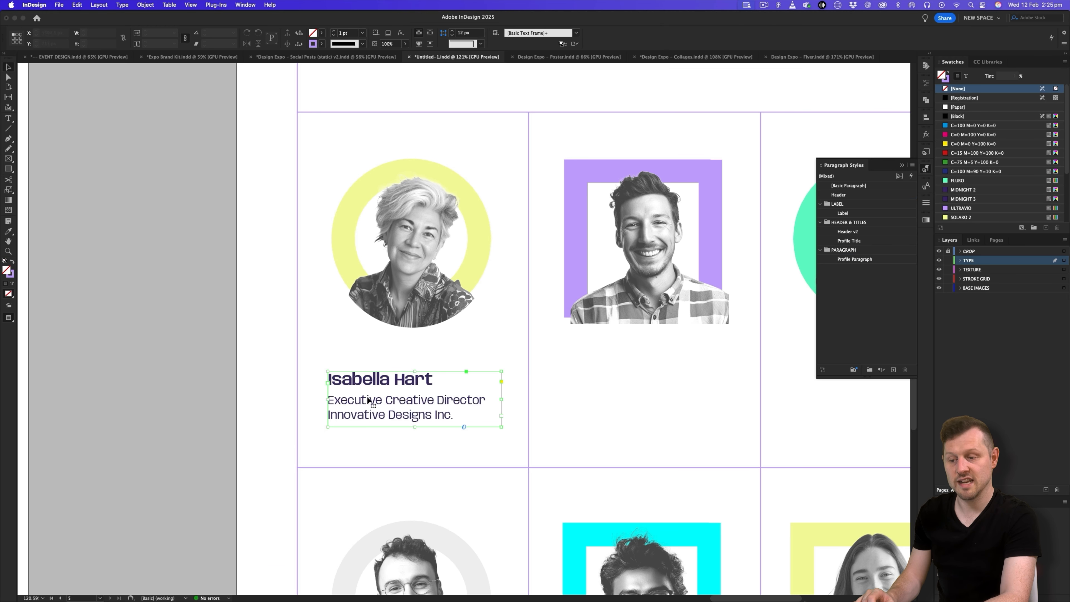
Snap the caption frame to the first cell's left edge and stretch it to the cell's right and lower edges, 306 px wide
drag(368, 400, 356, 383)
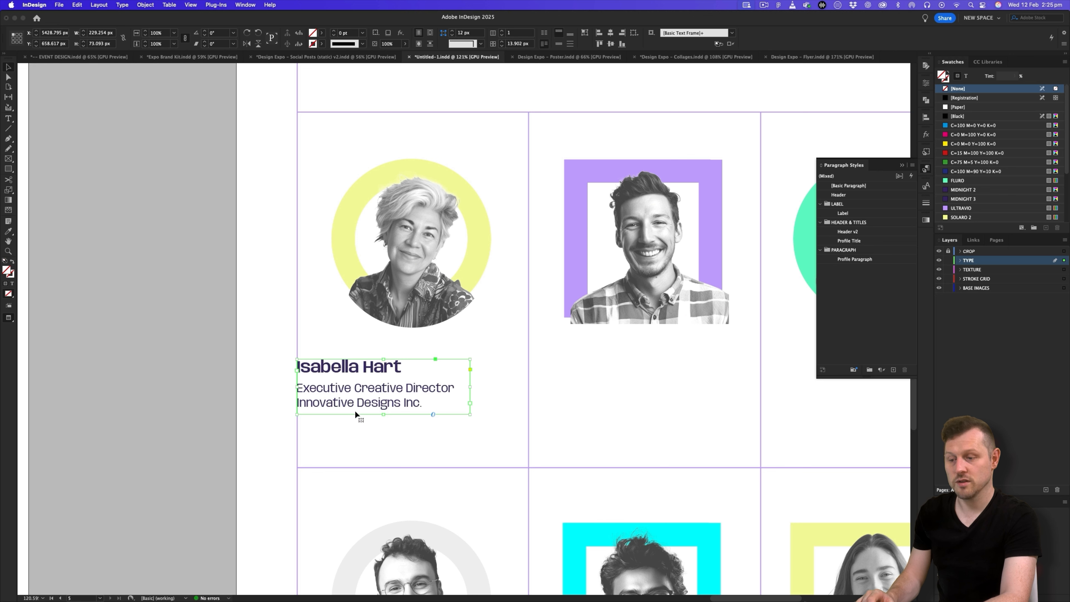
drag(384, 416, 383, 467)
drag(472, 420, 528, 415)
Give the caption's text frame a left inset spacing of 50 px
right_click(427, 384)
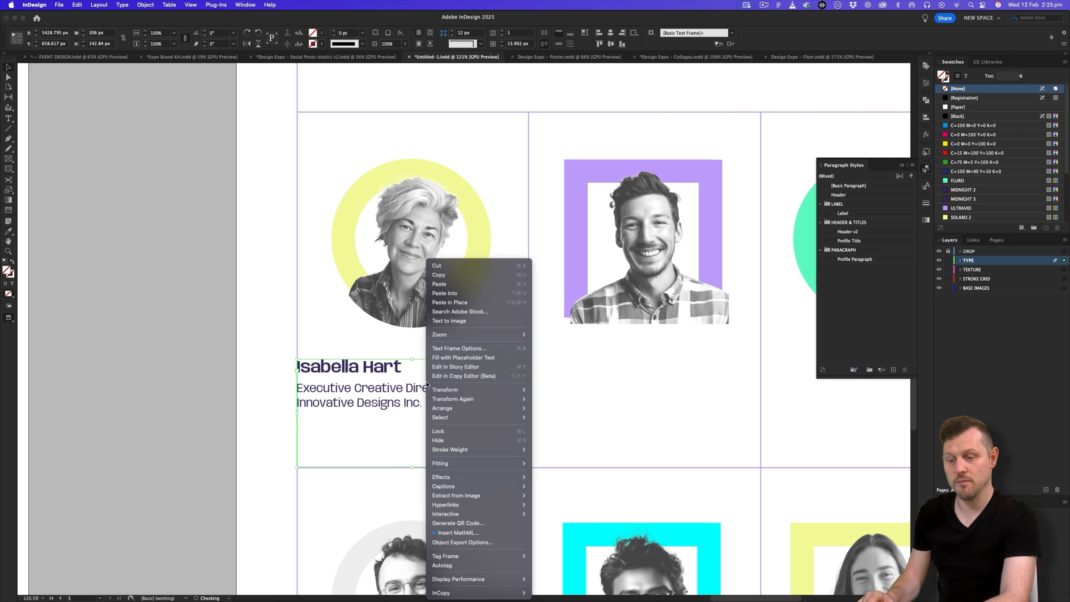
click(464, 348)
click(632, 302)
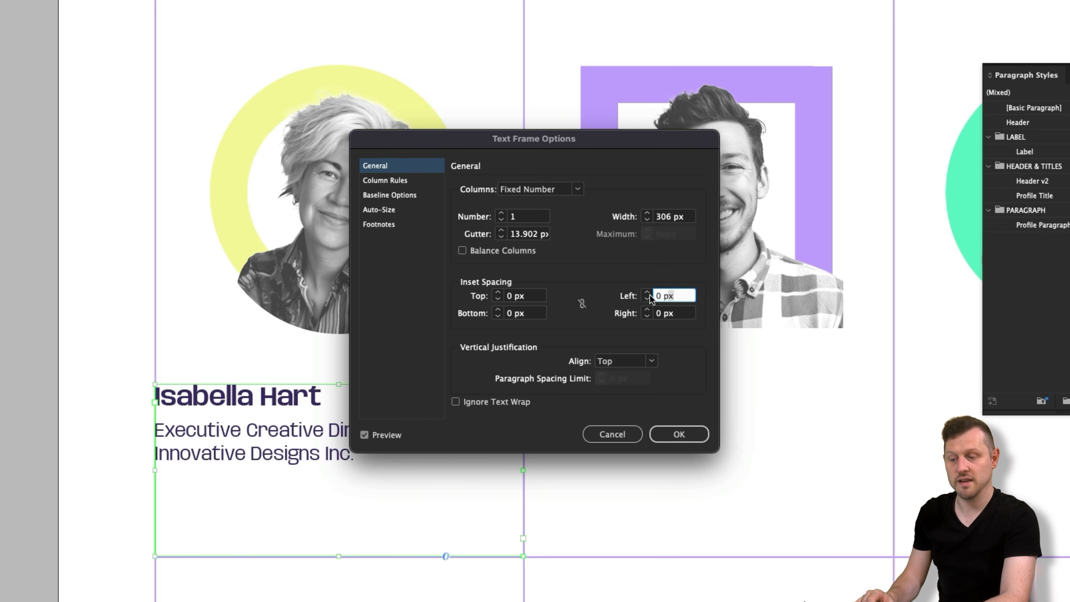
text(50)
key(Tab)
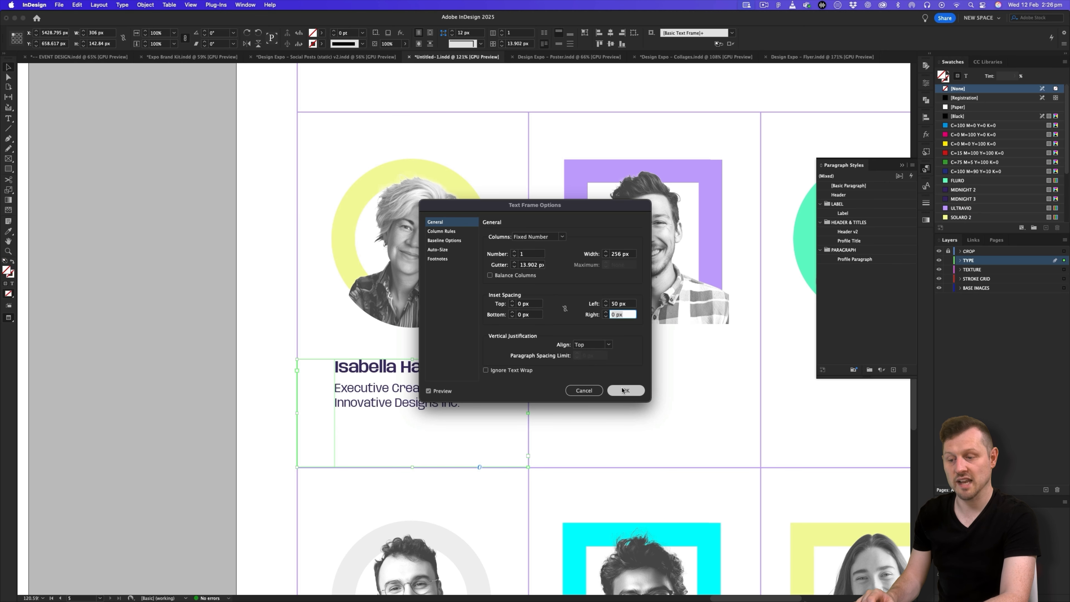
click(622, 390)
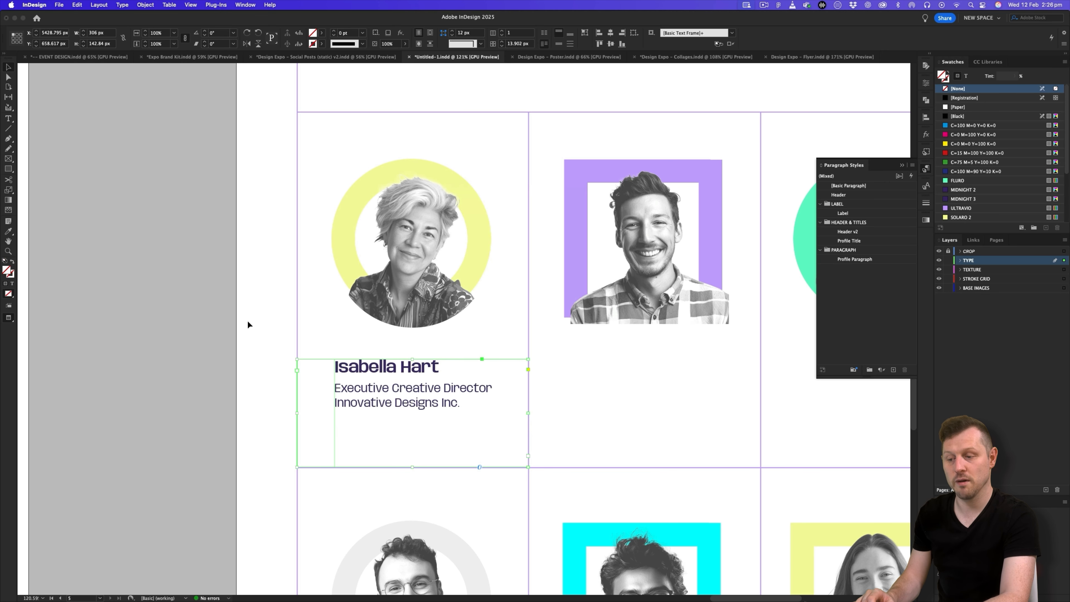
click(235, 321)
Duplicate the caption frame into the second and third cells of the upper row, aligned with the first
scroll(458, 269, down, 4)
scroll(463, 279, up, 2)
click(467, 283)
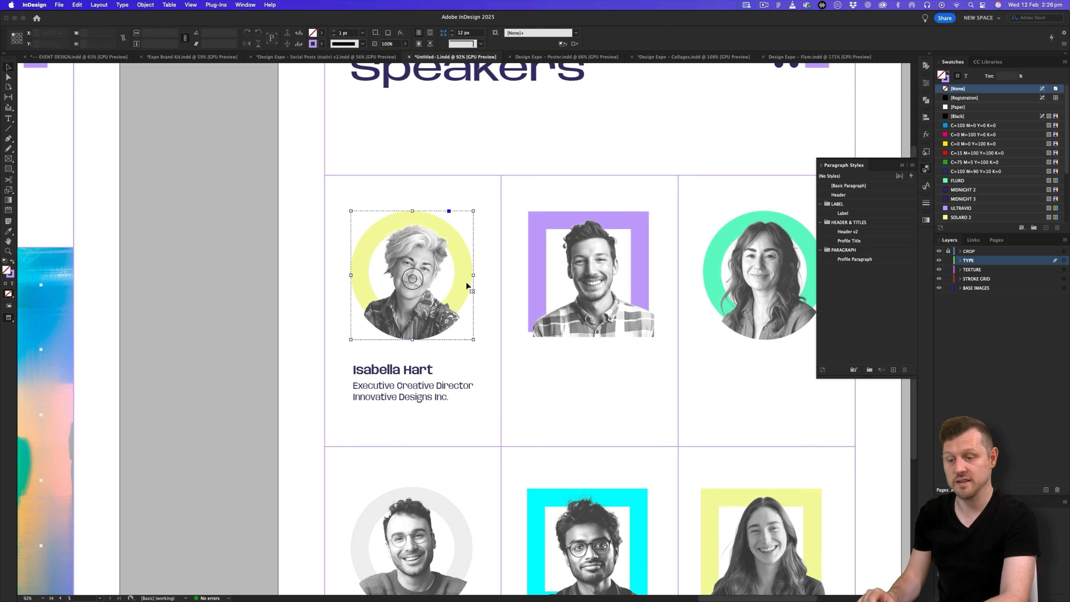
click(434, 370)
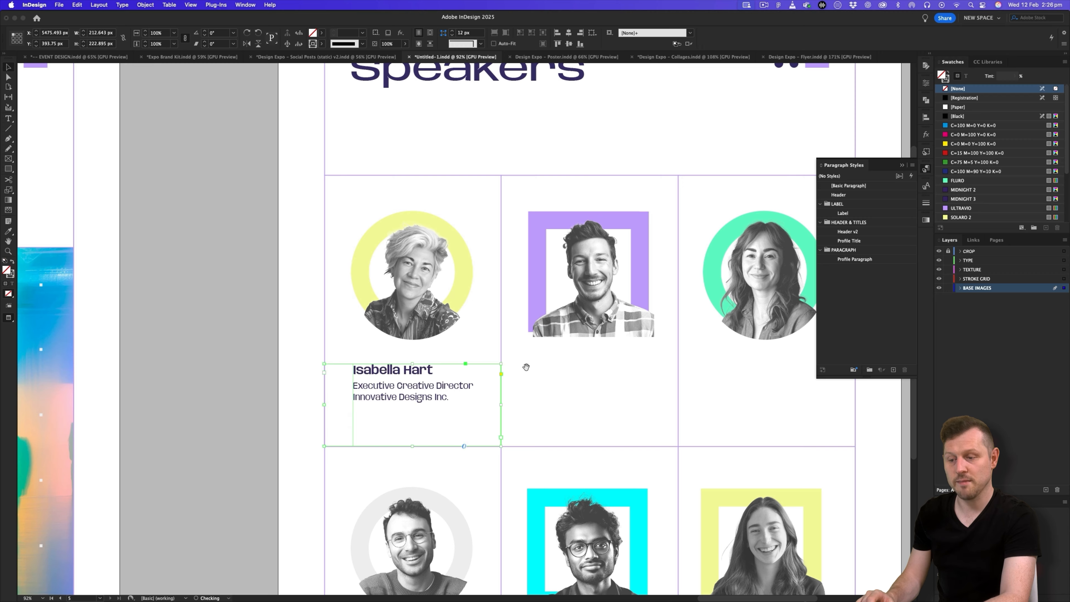
drag(526, 367, 382, 364)
drag(283, 360, 636, 381)
drag(630, 436, 633, 291)
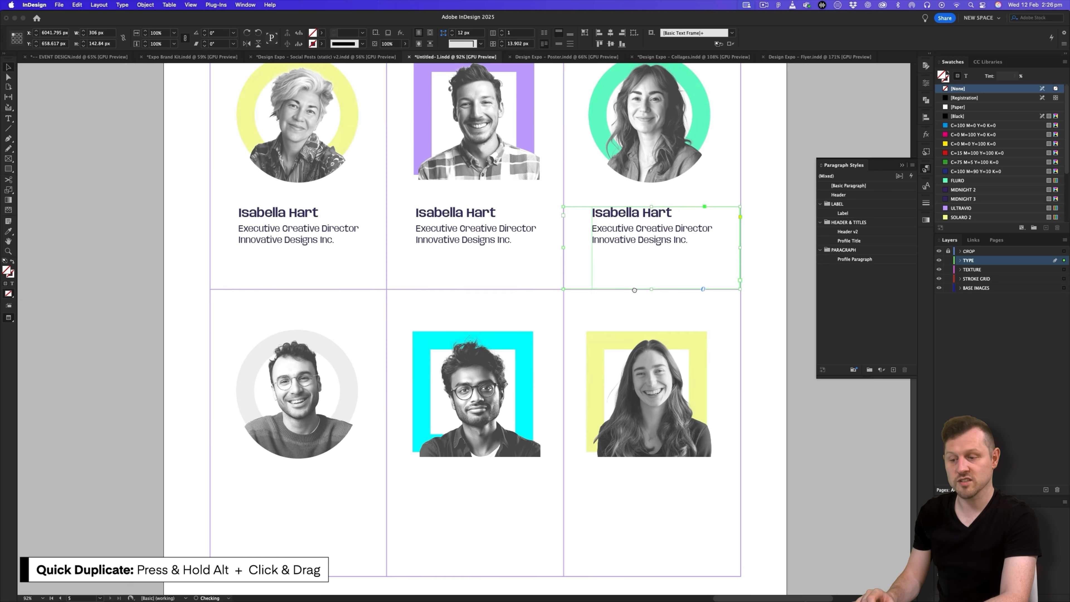
Duplicate the three upper-row caption frames together into the lower-row cells, resting on the grid's lower edge
click(350, 249)
shift+click(447, 232)
shift+click(638, 230)
drag(628, 234, 626, 521)
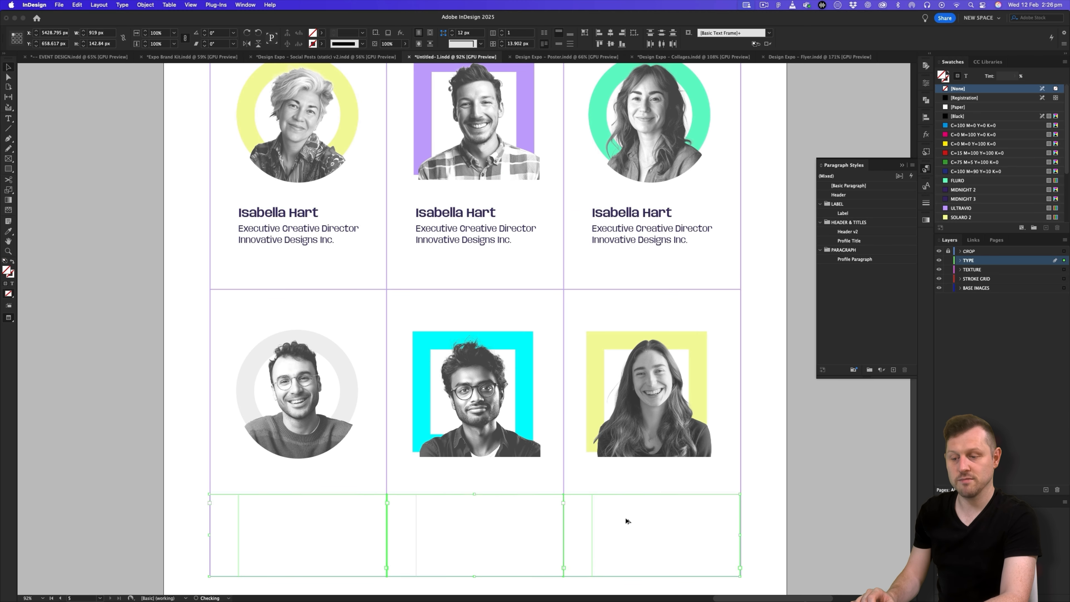
click(821, 460)
Select the three upper-row portraits and nudge them down slightly towards their captions
scroll(572, 306, down, 2)
click(385, 199)
shift+click(491, 192)
shift+click(607, 186)
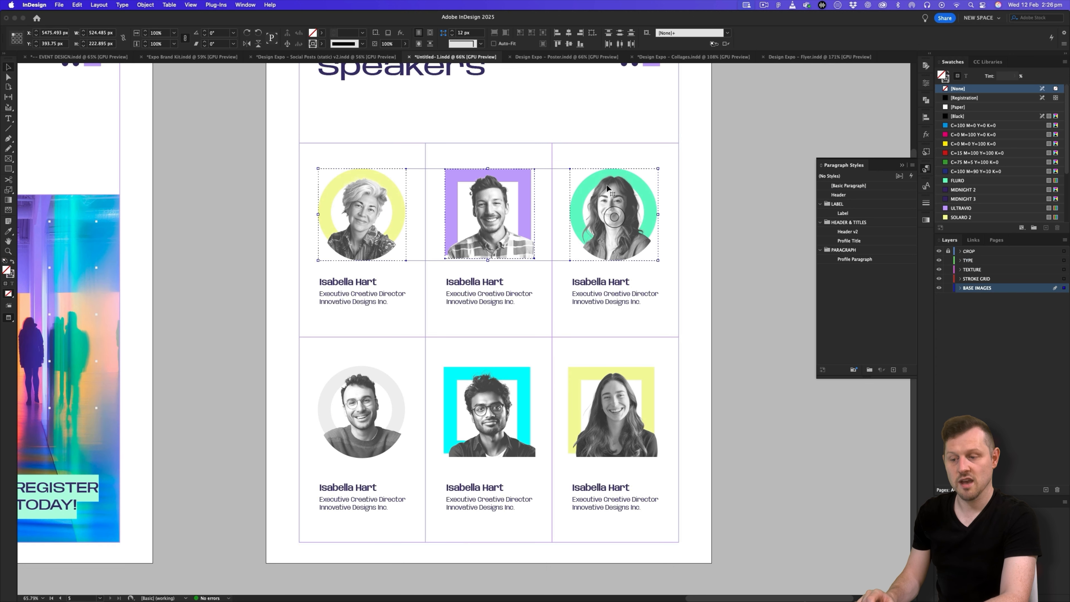
key(Down)
key(Down)
key(Down)
key(Down)
key(Down)
key(Down)
Select the three lower-row portraits and nudge them down slightly towards their captions
click(379, 389)
shift+click(491, 384)
shift+click(584, 382)
key(Down)
key(Down)
key(Down)
key(Down)
key(Down)
key(Down)
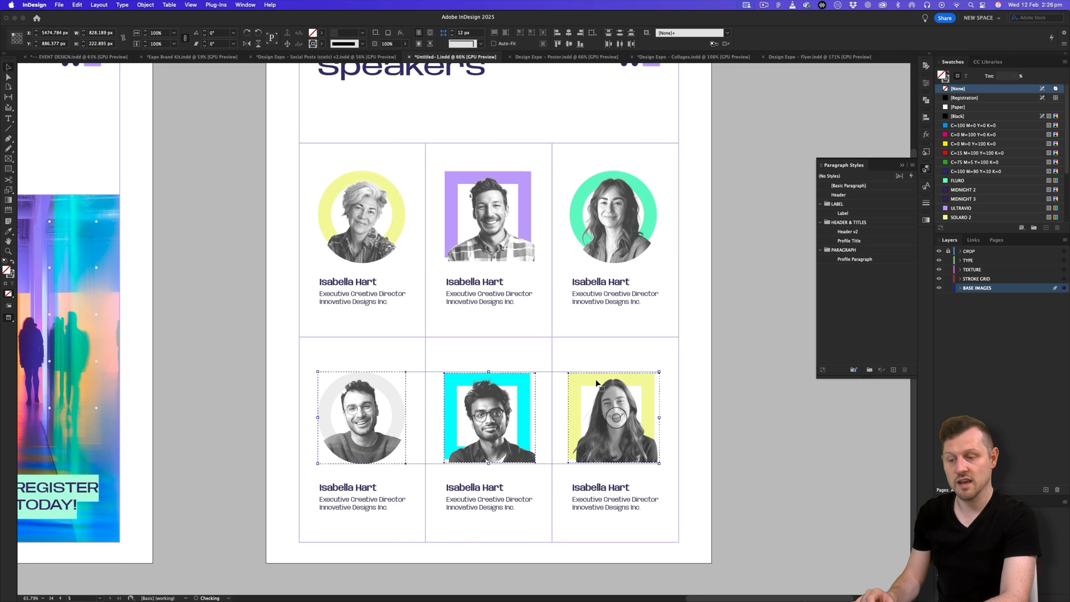
Shorten the three upper-row caption frames from below and move them down onto the grid line
click(390, 302)
shift+click(510, 304)
shift+click(641, 304)
drag(489, 337, 490, 328)
drag(496, 309, 497, 318)
Shorten the three lower-row caption frames from below, move them down onto the grid's lower edge, and deselect them
click(381, 504)
shift+click(494, 509)
shift+click(615, 509)
drag(489, 542, 489, 533)
drag(493, 510, 492, 518)
key(shift+super+a)
drag(637, 366, 595, 281)
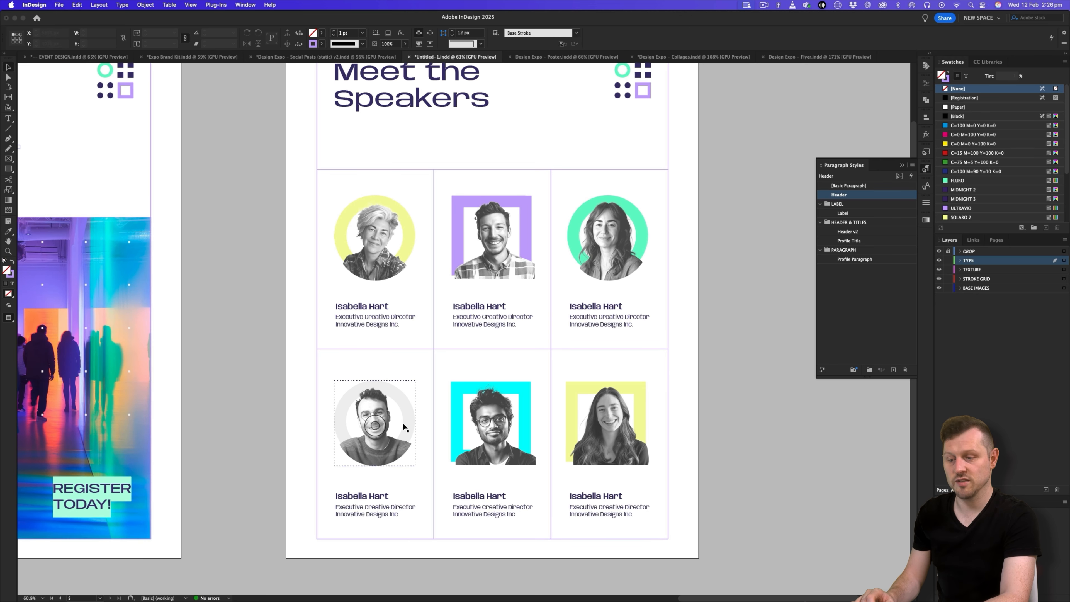
scroll(404, 428, right, 2)
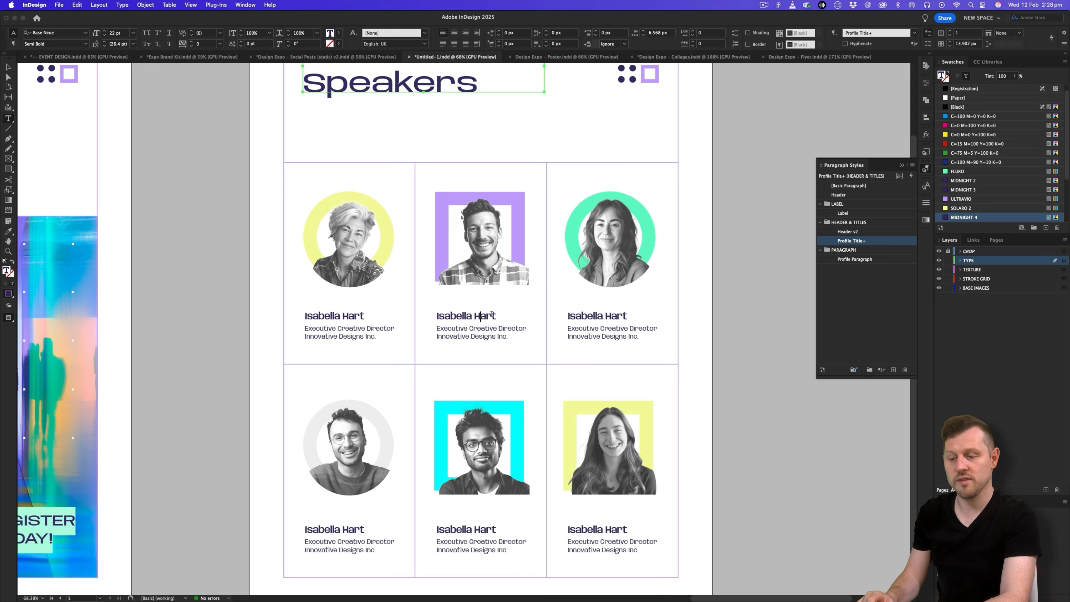
Replace the upper row's middle caption with that speaker's name and "Creative Director NextGen Fashion House"
key(super+Tab)
text(Julian Carter)
key(super+Tab)
drag(754, 435, 676, 424)
text(Creative Director NextGen Fashion House)
Replace the upper row's third caption with that speaker's name and "Head of Design Strategy Future Trends Agency"
drag(712, 464, 675, 463)
text(Maya Patel)
drag(640, 337, 558, 331)
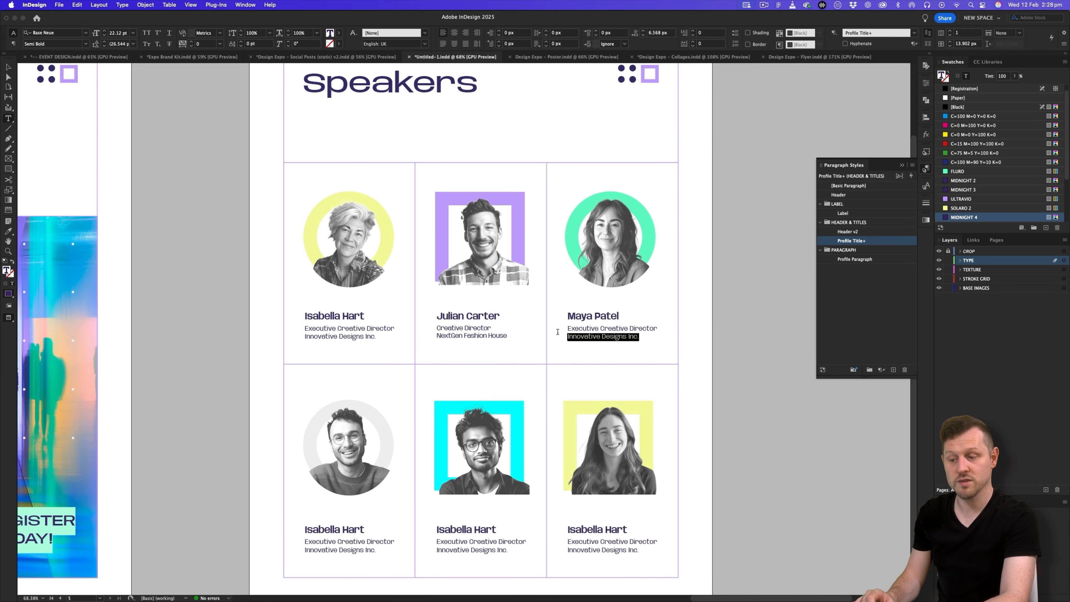
text(Head of Design Strategy Future Trends Agency)
Replace the lower row's middle caption with that speaker's name and "Global Brand Director Sustainable Style Co"
key(super+Tab)
drag(808, 365, 761, 366)
drag(497, 530, 434, 529)
text(Liam Walters)
drag(825, 384, 761, 374)
text(Global Brand Director Sustainable Style Co)
Replace the lower row's first caption with that speaker's name and "Global Design Director Futurist Collective"
drag(509, 550, 303, 530)
key(super+Tab)
key(super+Tab)
text(Oliver Hayes)
drag(387, 550, 302, 542)
text(Global Design Director Futurist Collective)
Put the company on its own line in the lower-middle caption and replace the third caption's role text with "Creative Director Visionscape Design Group"
click(504, 541)
key(Return)
key(super+Tab)
key(super+Tab)
drag(648, 551, 567, 541)
text(Creative Director Visionscape Design Group)
Break the role text in the lower row's third and first captions so the company name starts a second line
click(625, 541)
key(Return)
key(super+Tab)
key(super+Tab)
click(374, 541)
key(Return)
key(super+Tab)
key(super+Tab)
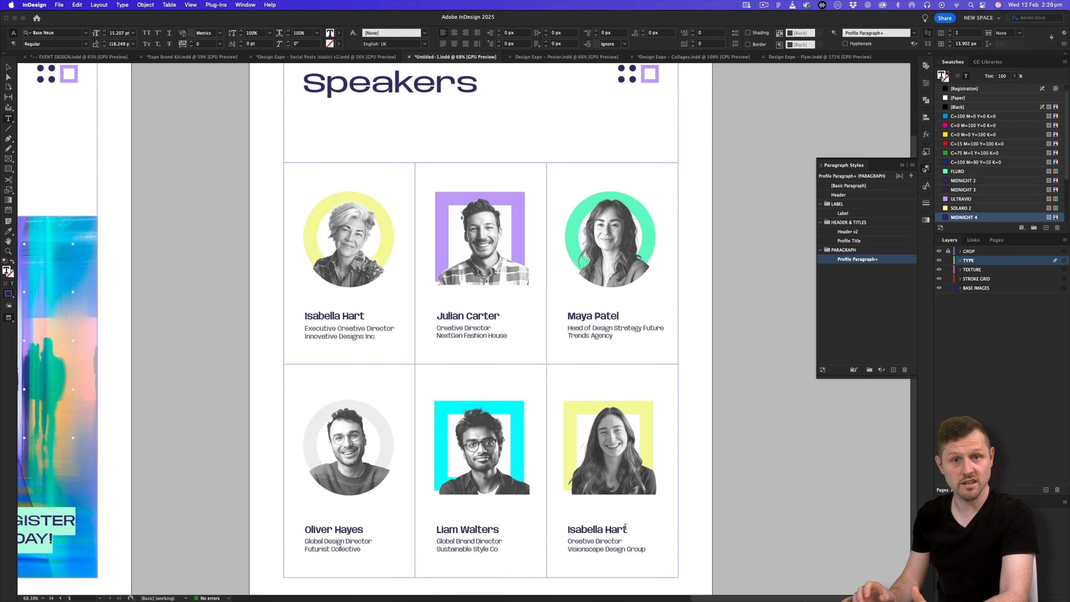
Replace the name in the lower row's third caption with that speaker's name and finish editing the text
drag(627, 528, 548, 527)
text(Kathy Madson)
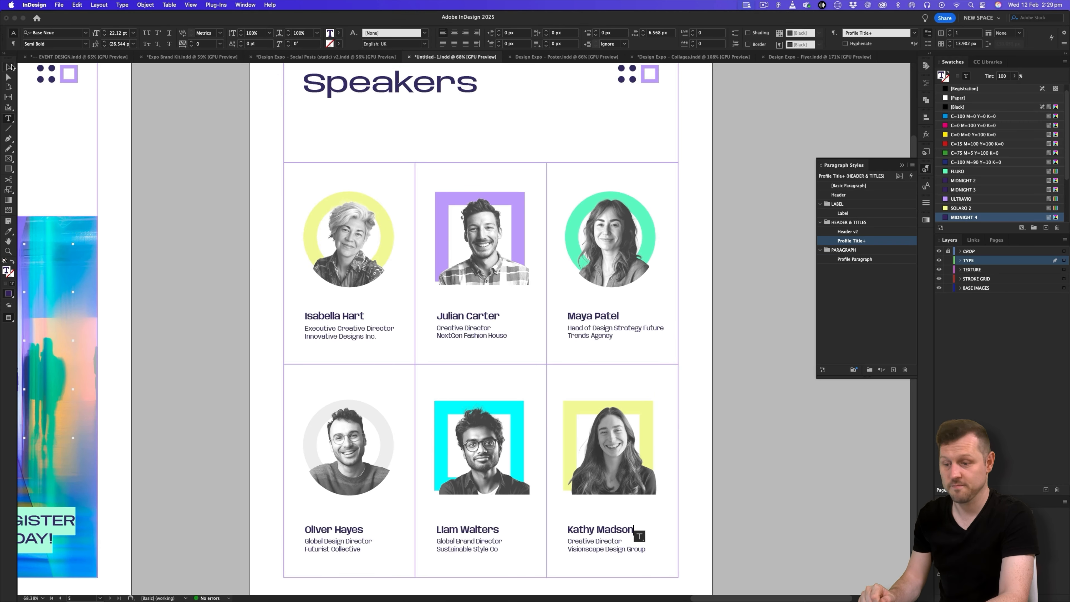
key(Escape)
click(765, 363)
click(901, 165)
drag(551, 317, 378, 352)
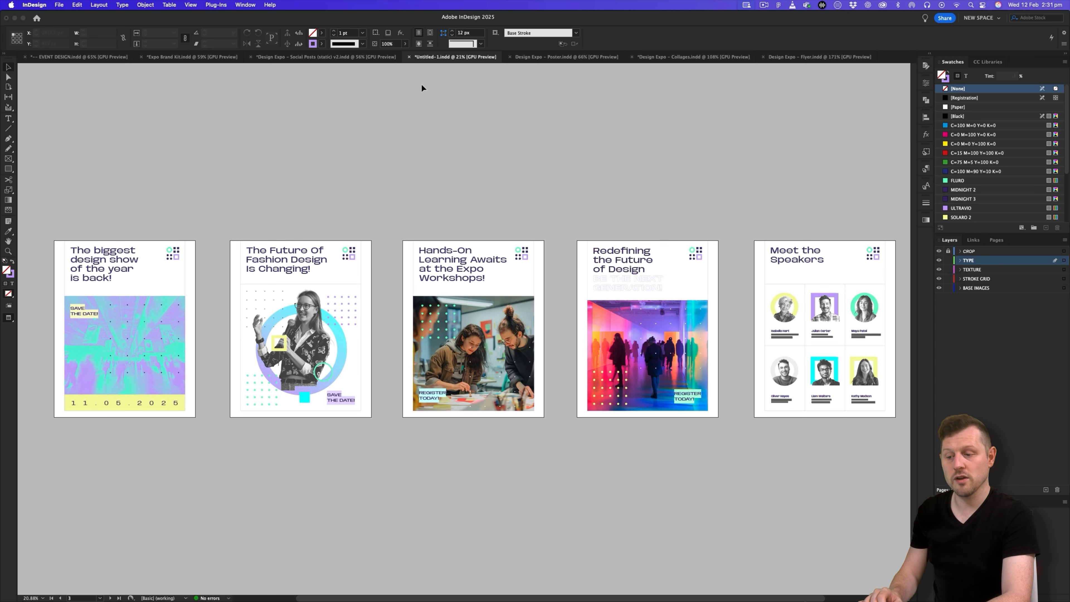
Examine the portrait and landscape versions of the five posts in the finished Design Expo – Social Posts (static) v2 document
click(357, 54)
alt+super+click(336, 357)
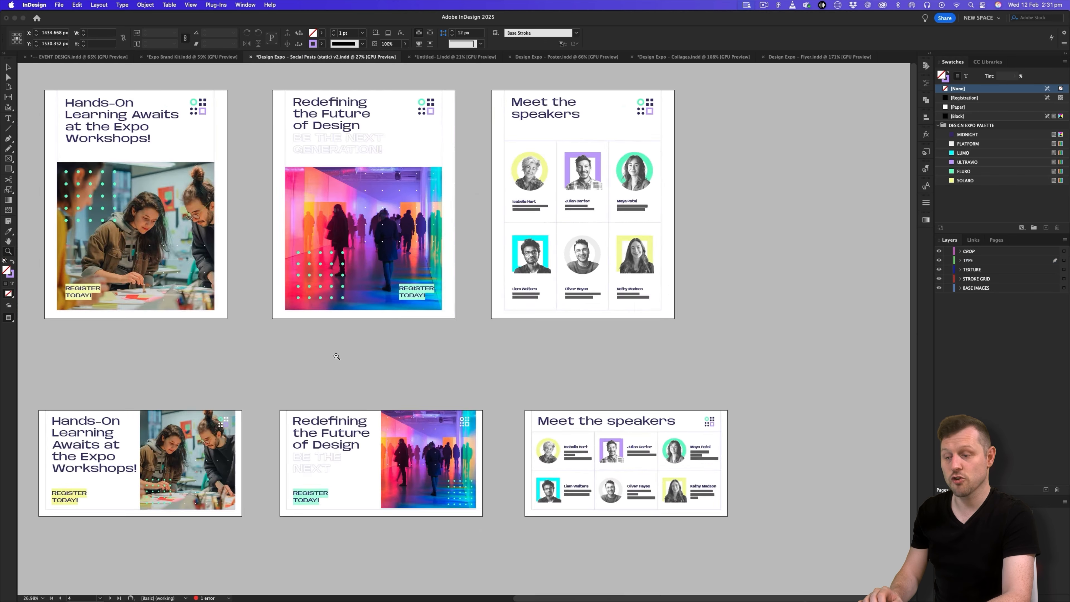
alt+super+click(336, 357)
scroll(674, 311, left, 2)
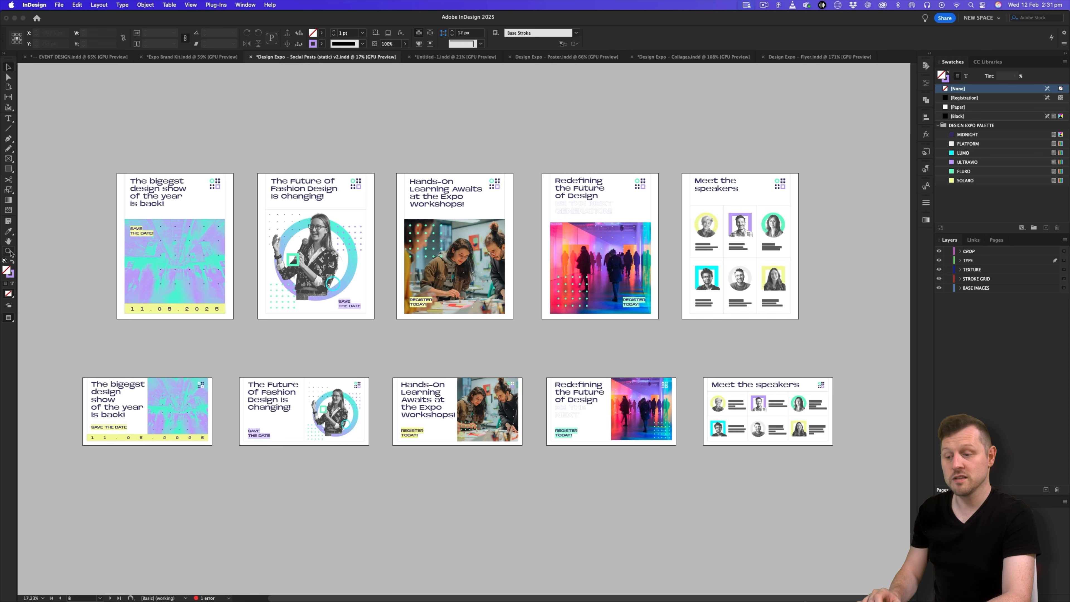
drag(92, 250, 229, 245)
scroll(386, 318, right, 10)
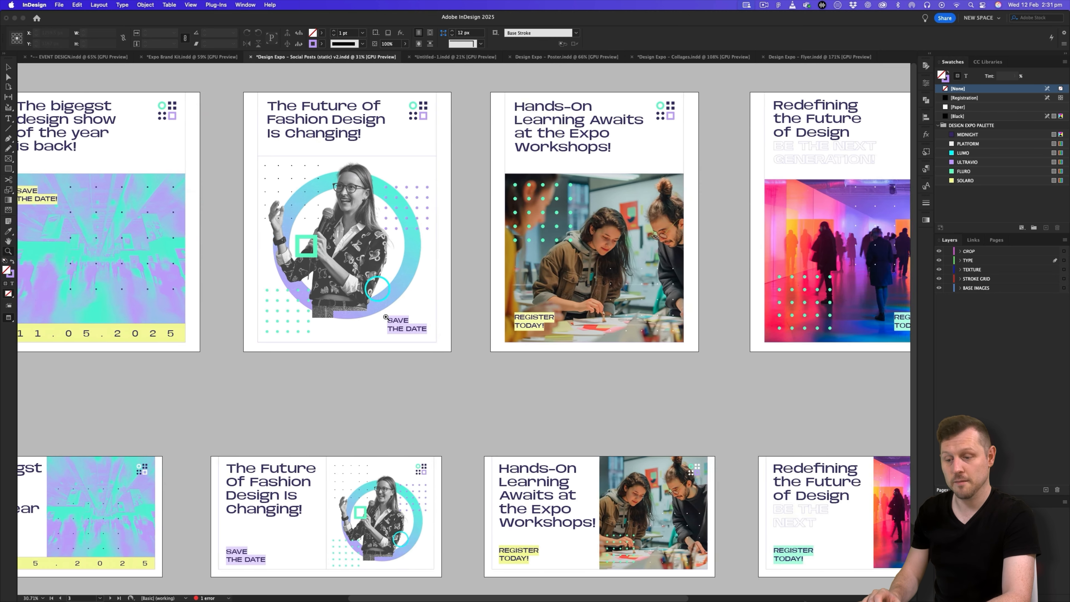
scroll(386, 317, right, 4)
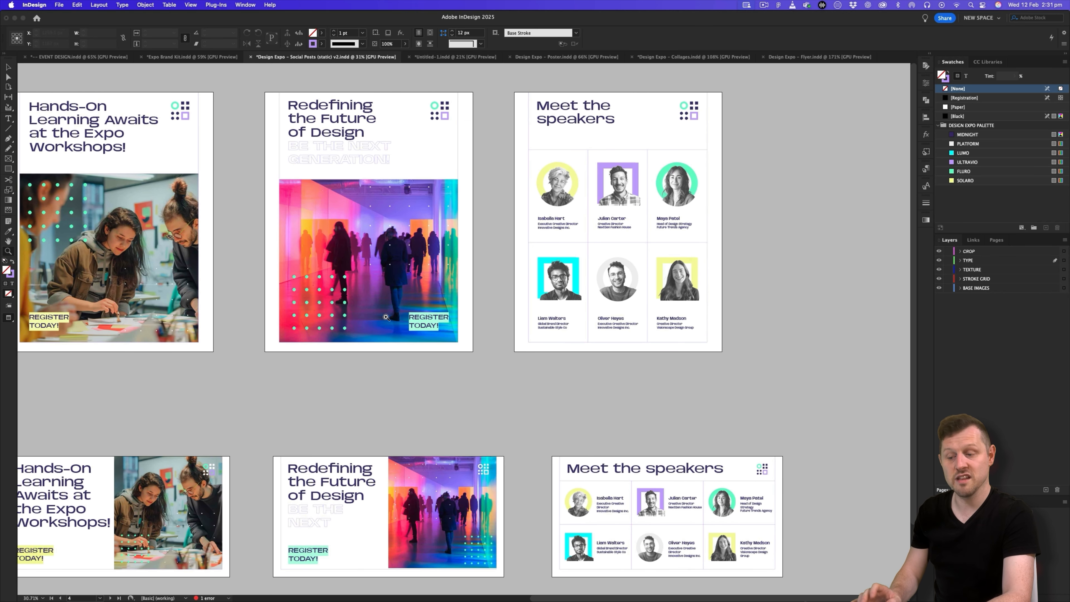
scroll(497, 315, left, 15)
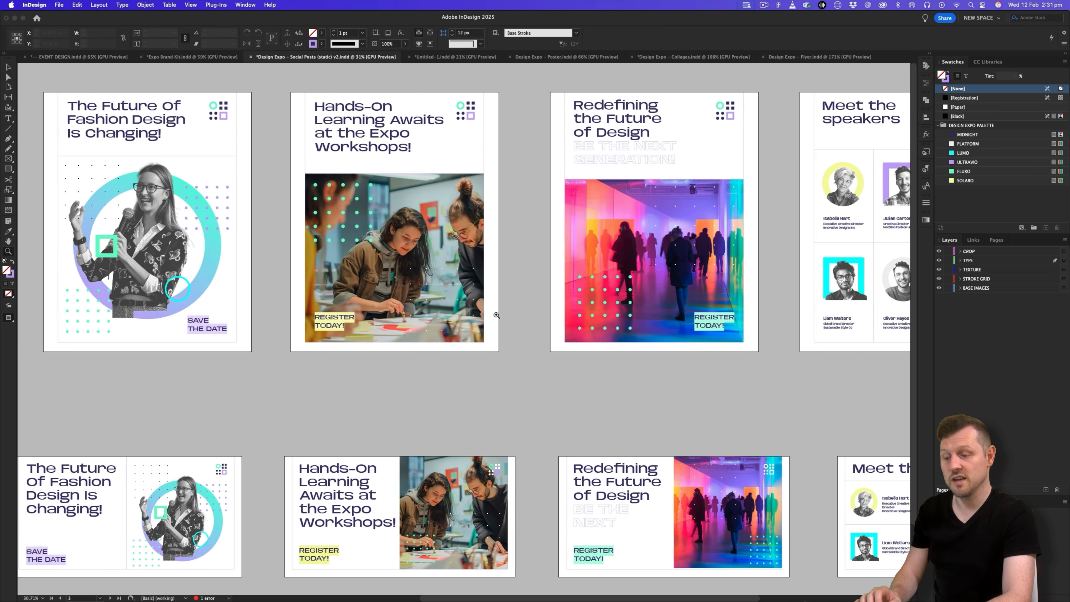
scroll(497, 315, right, 1)
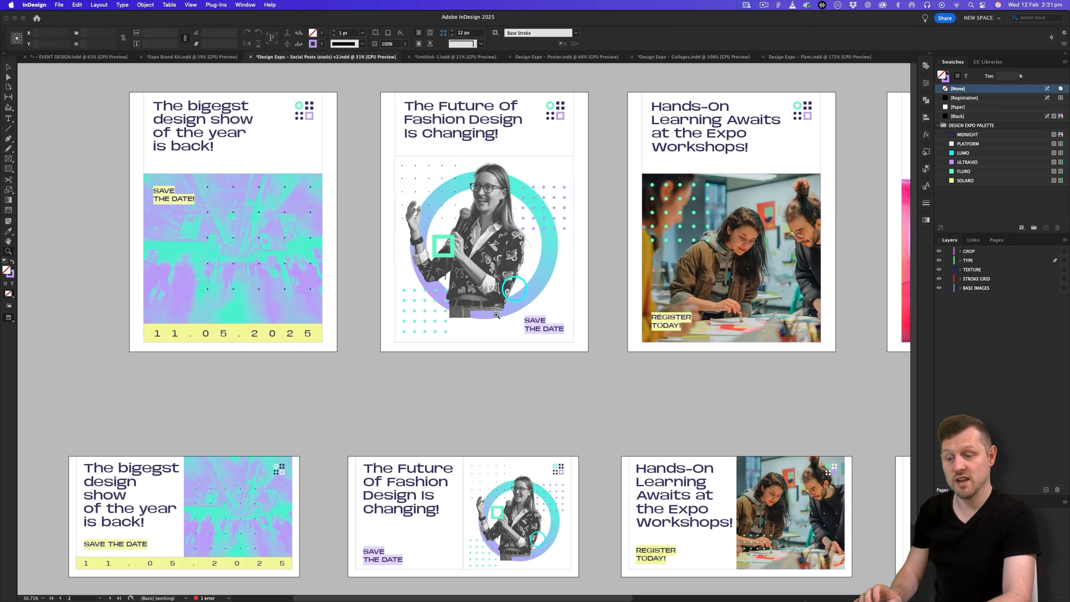
scroll(496, 315, right, 1)
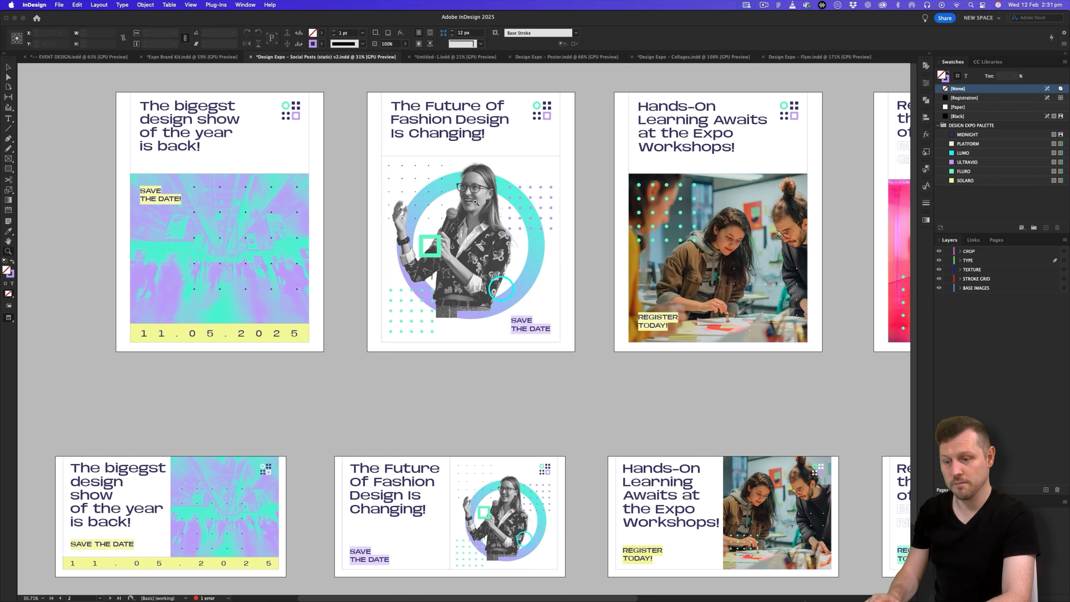
Compare the Untitled-1 pages with the finished document and examine its landscape post layouts up close
click(448, 57)
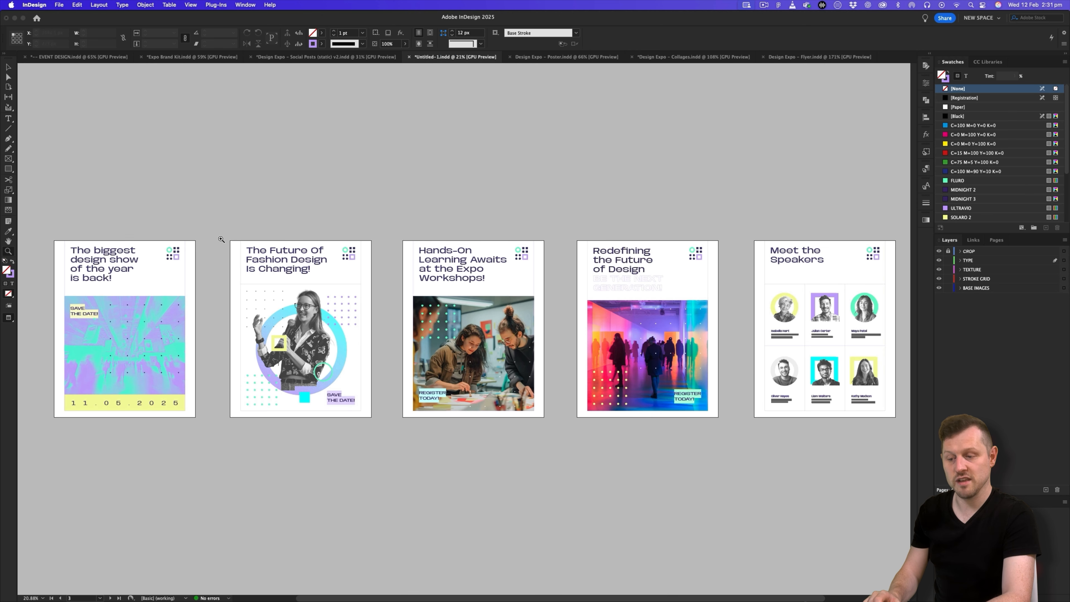
scroll(525, 334, right, 1)
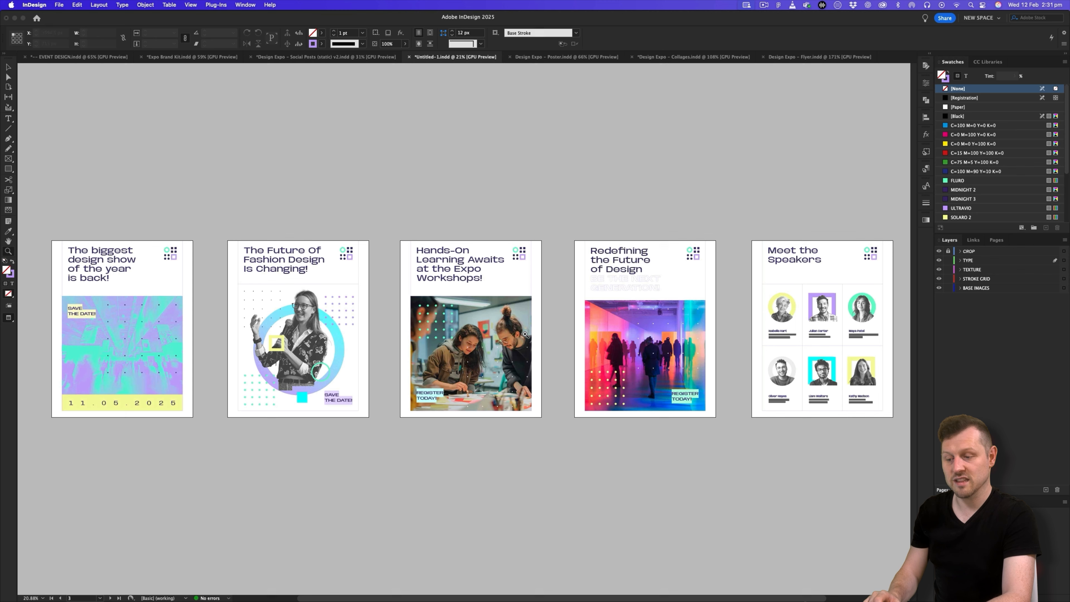
click(356, 56)
drag(149, 504, 440, 270)
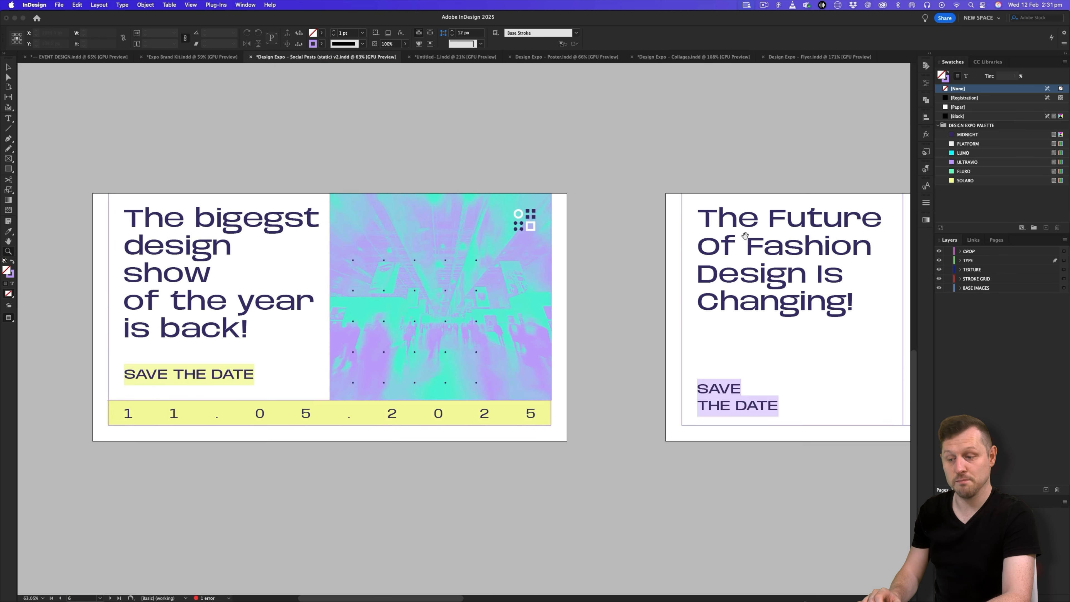
drag(745, 235, 325, 230)
drag(772, 242, 197, 237)
drag(701, 240, 602, 247)
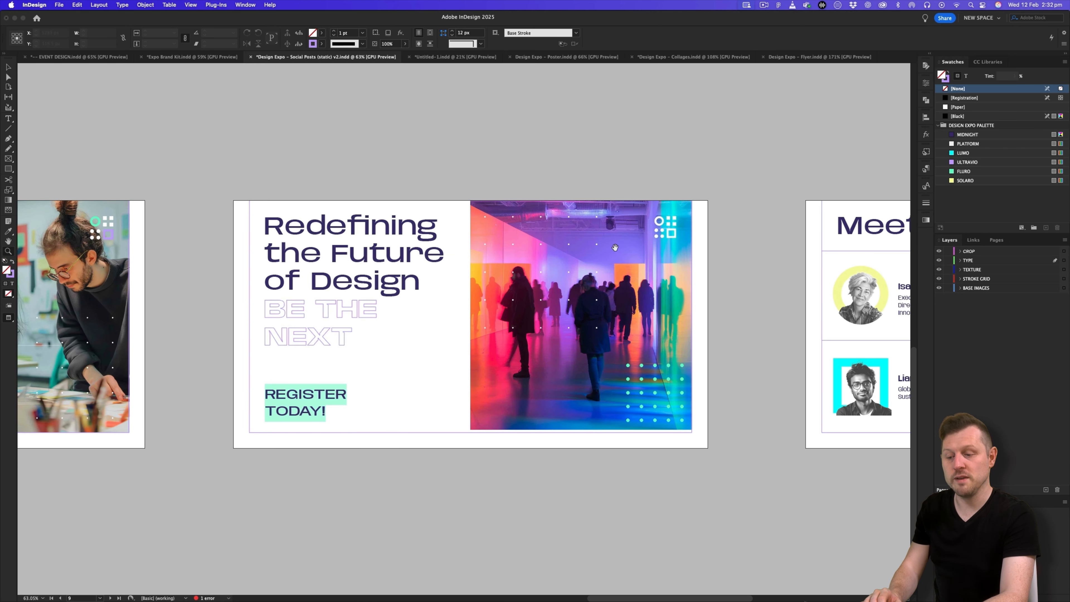
key(shift+Page_Down)
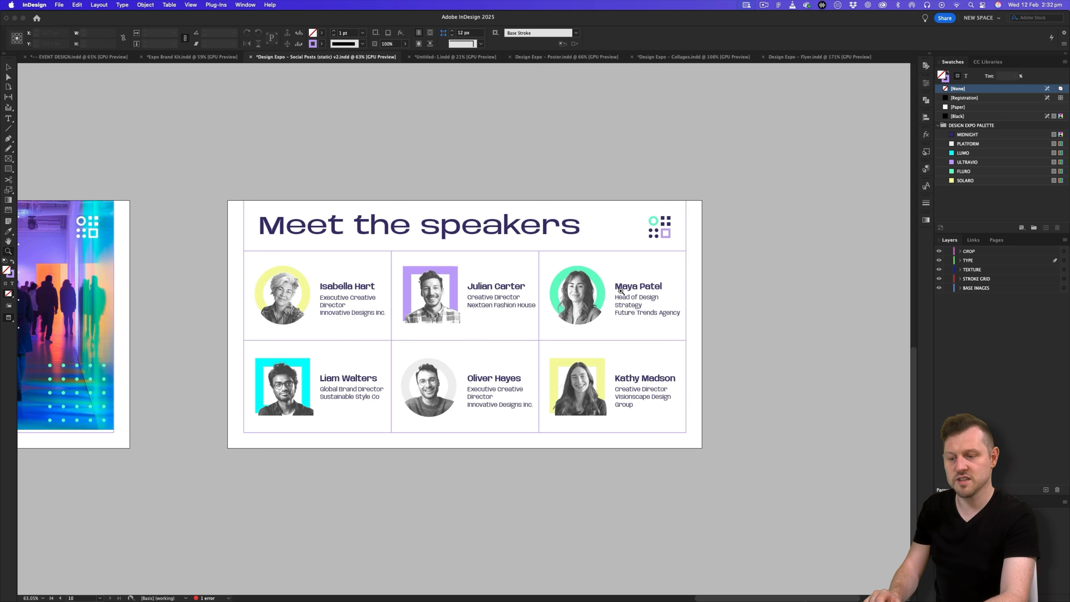
Return to the Untitled-1 document and add page 6 as a new spread below the five posts
click(457, 57)
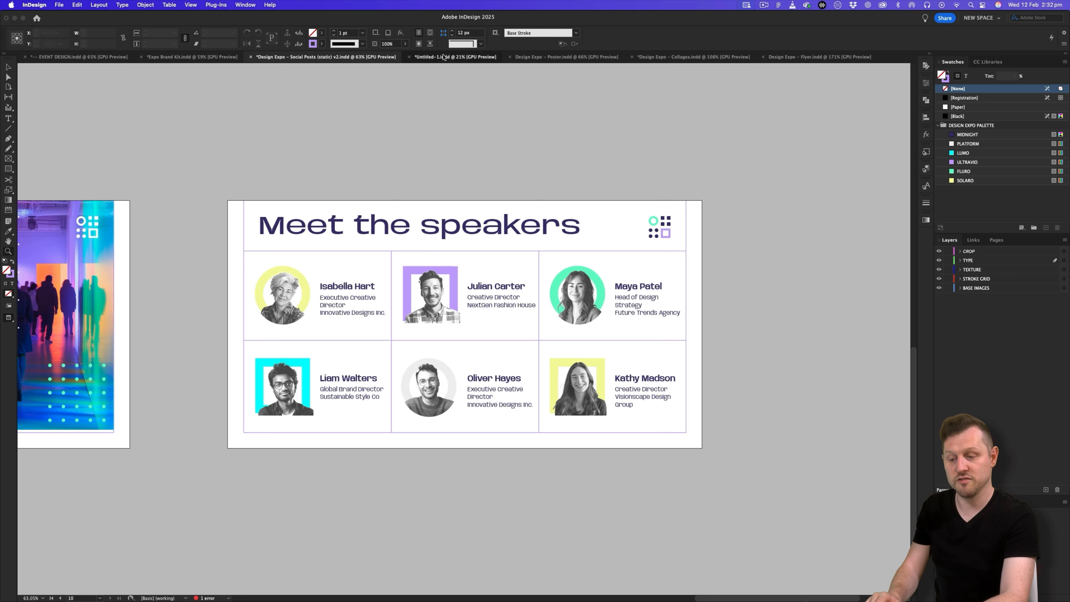
click(996, 240)
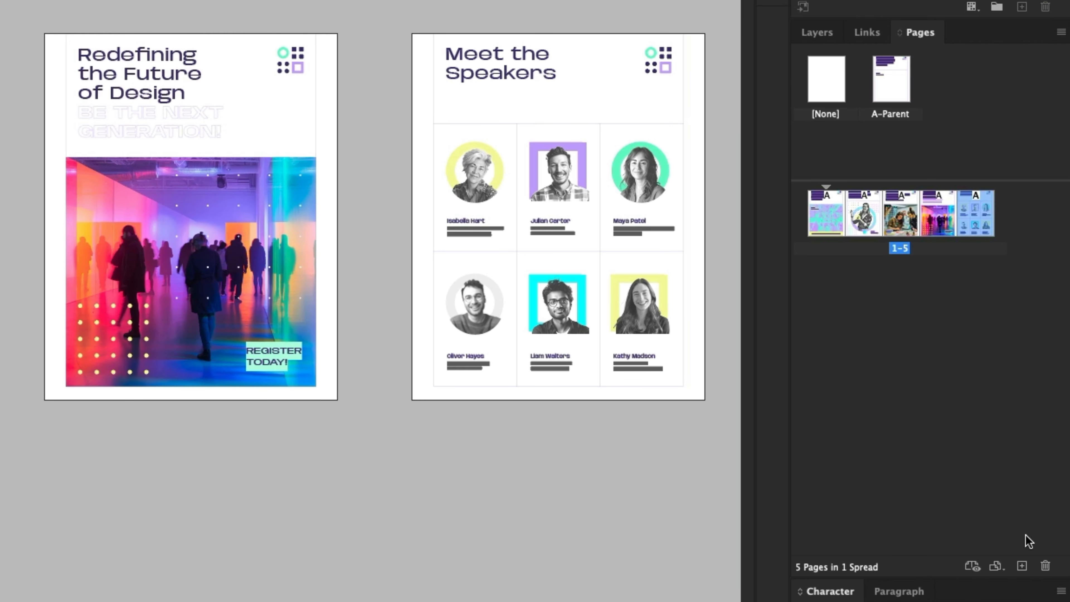
click(1022, 566)
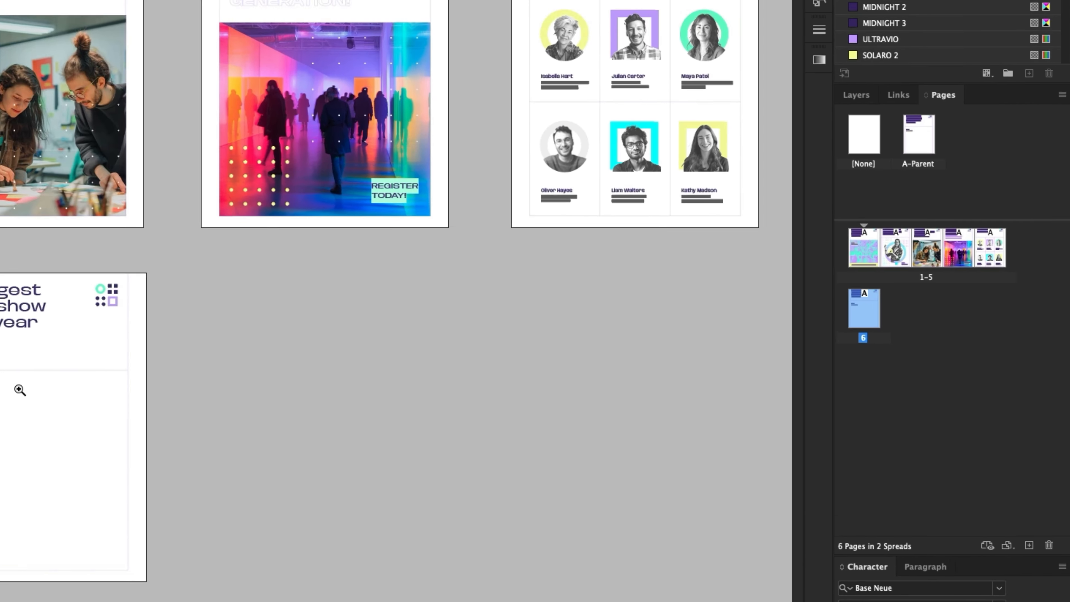
drag(470, 407, 508, 385)
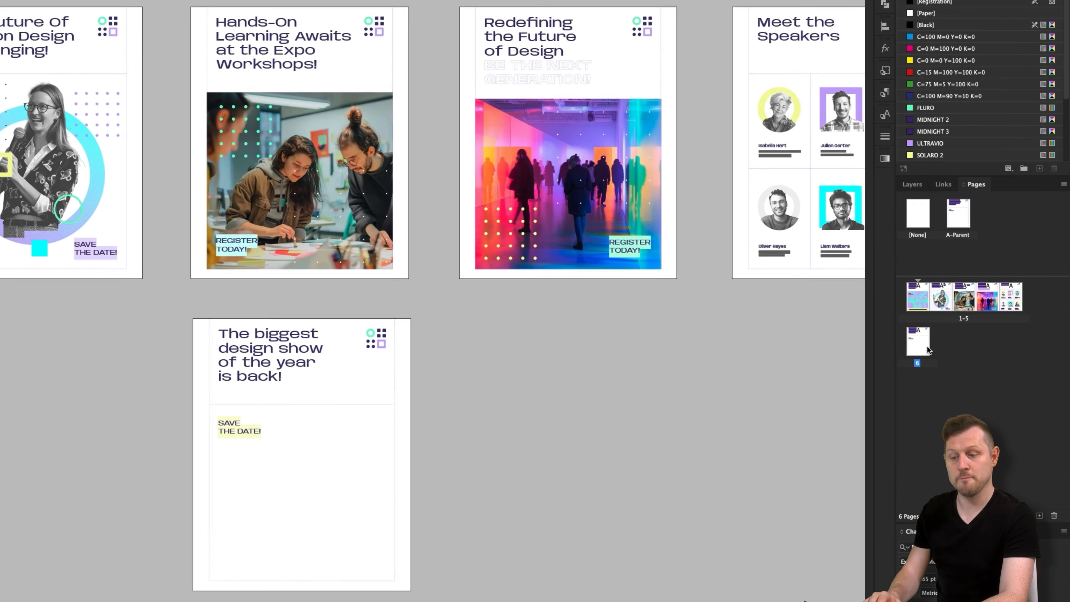
Apply the [None] parent to page 6 so that it is blank
right_click(949, 368)
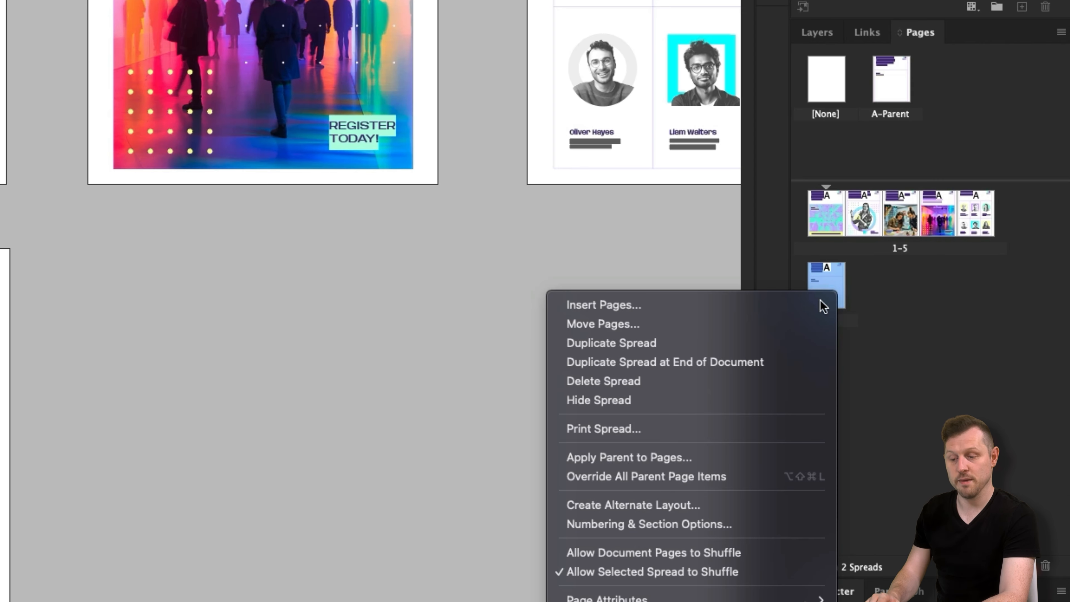
click(695, 459)
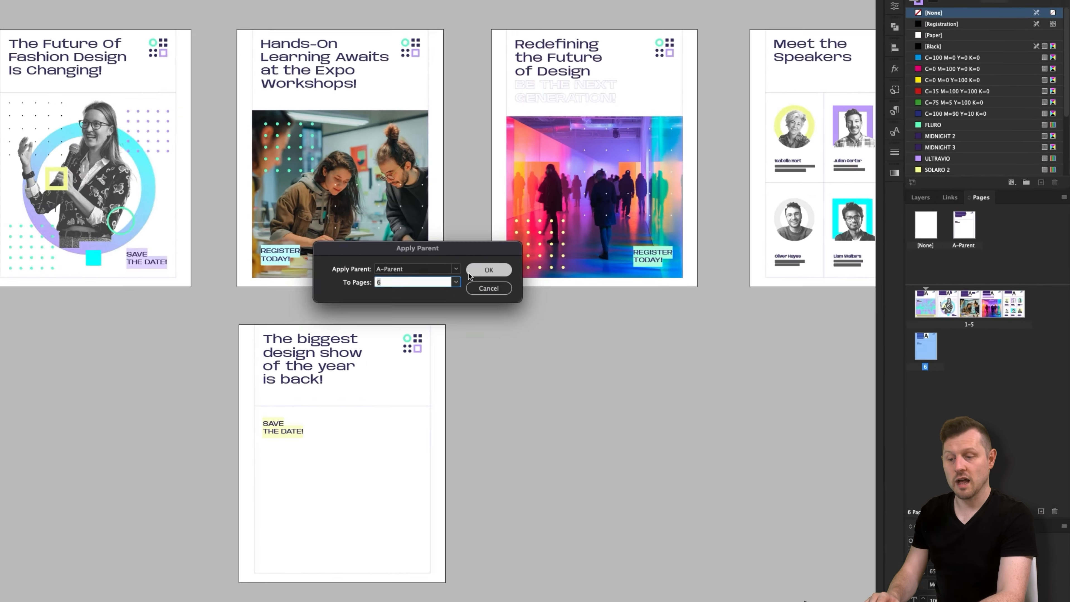
click(456, 268)
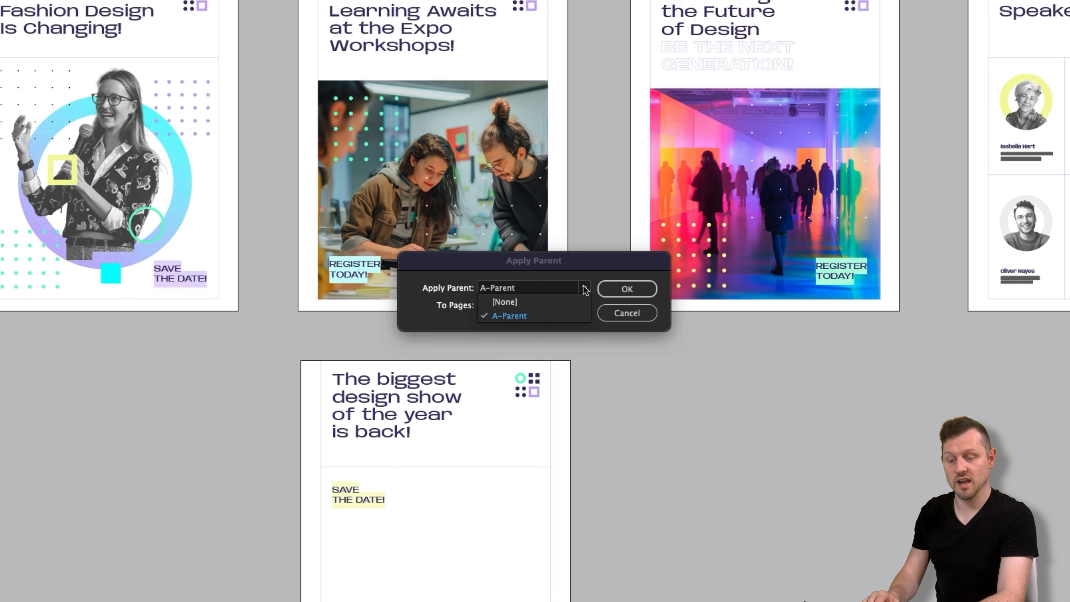
click(561, 302)
click(631, 293)
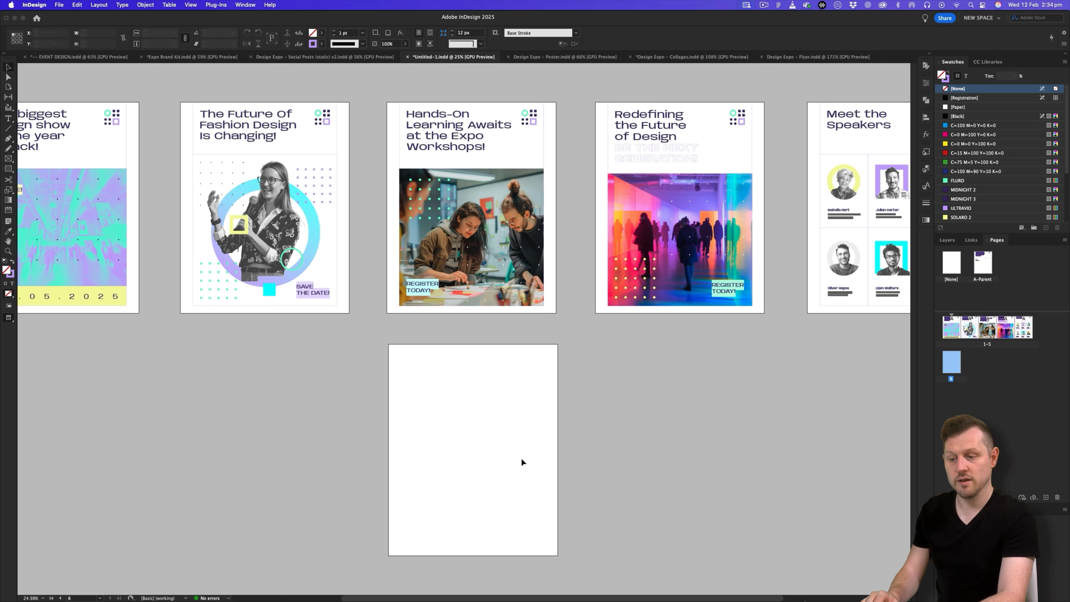
Resize page 6 to 1200 px wide and 627 px high
click(8, 86)
click(457, 387)
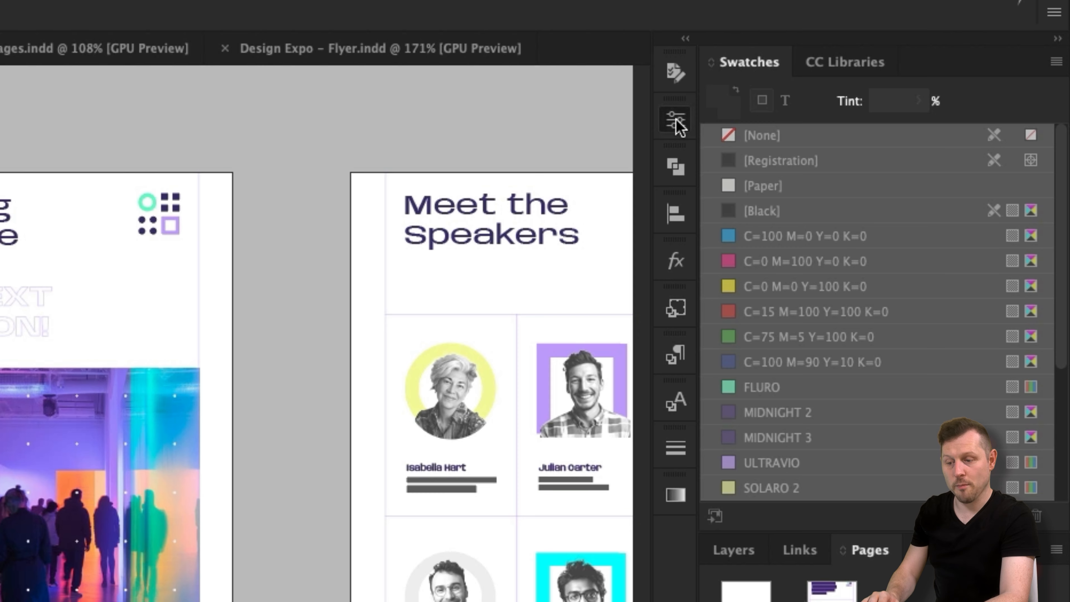
click(926, 83)
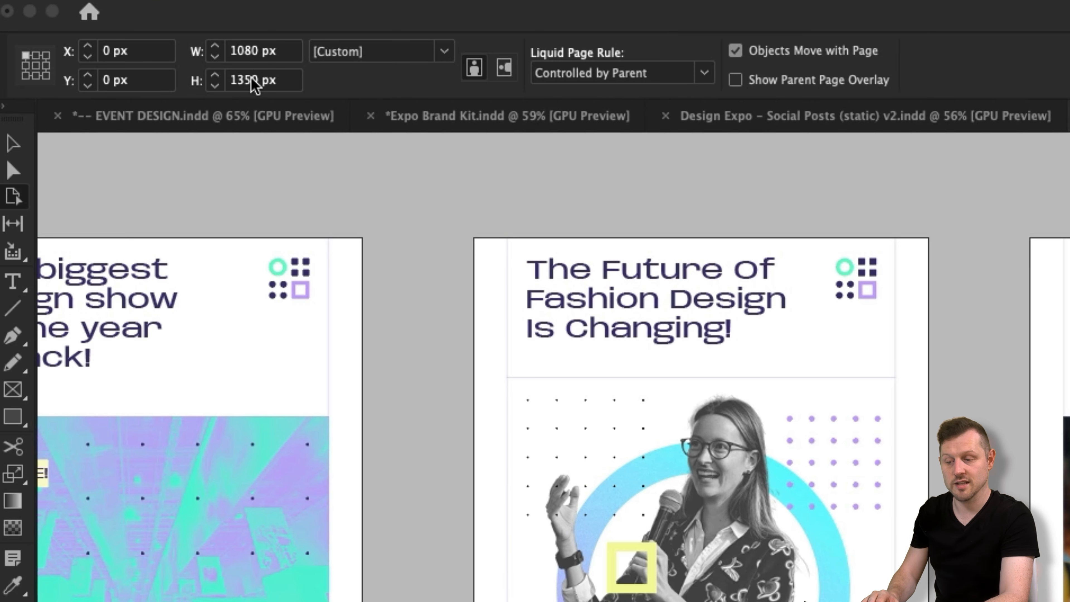
click(254, 82)
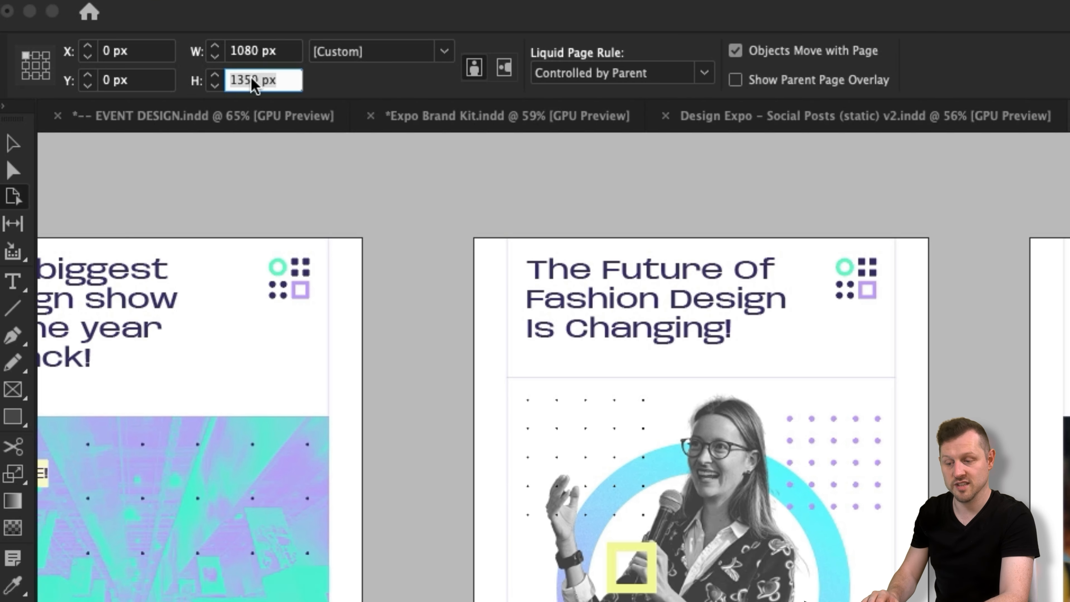
text(627)
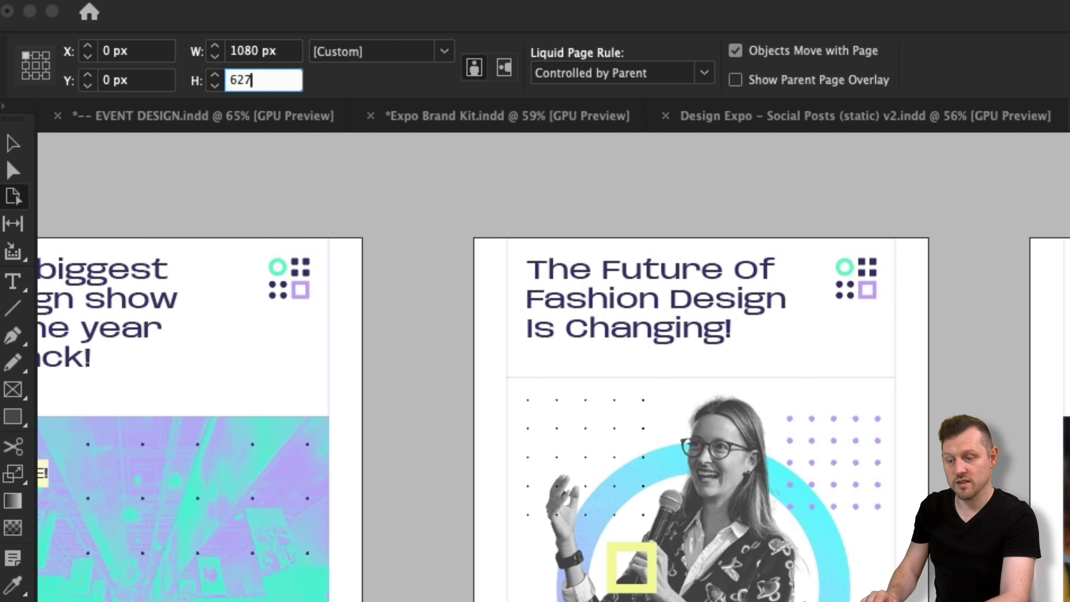
click(280, 48)
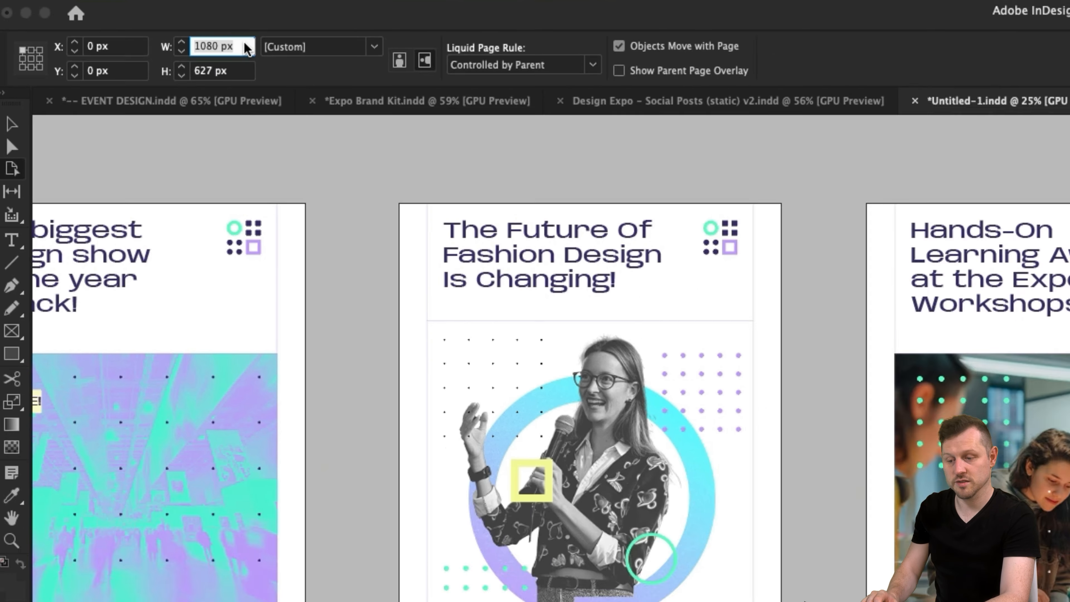
text(1)
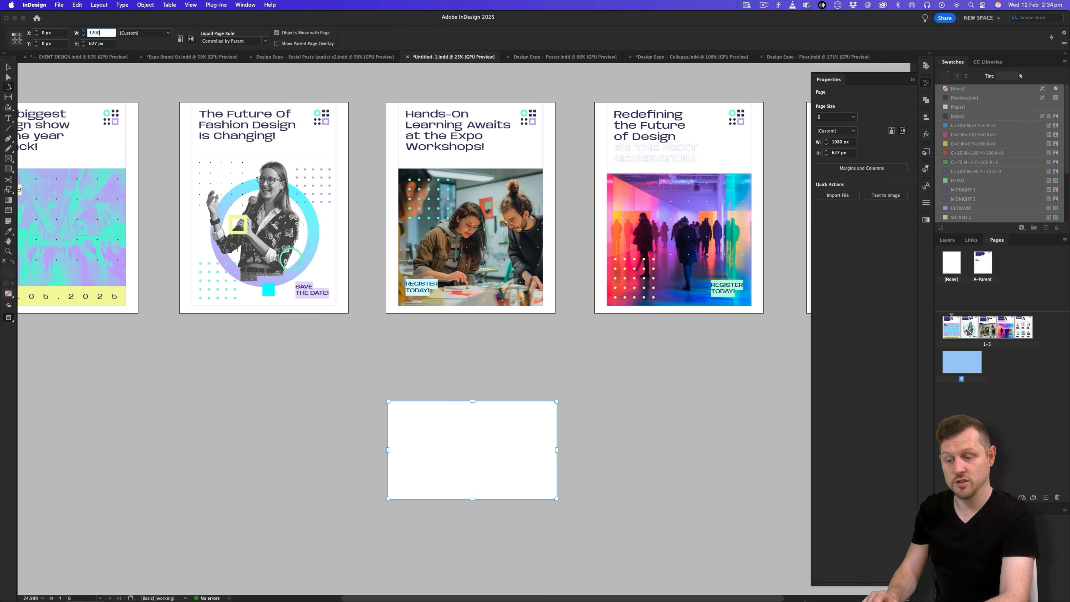
text(200)
key(Tab)
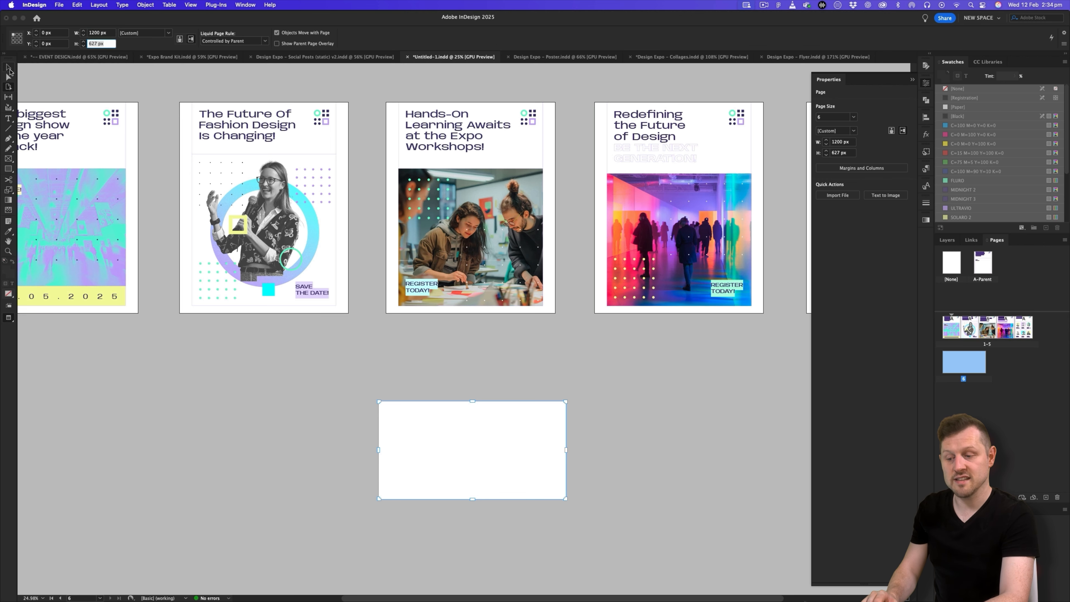
click(9, 68)
Create a new parent with prefix B, based on [None], 1200 px wide and 627 px high
scroll(520, 426, up, 1)
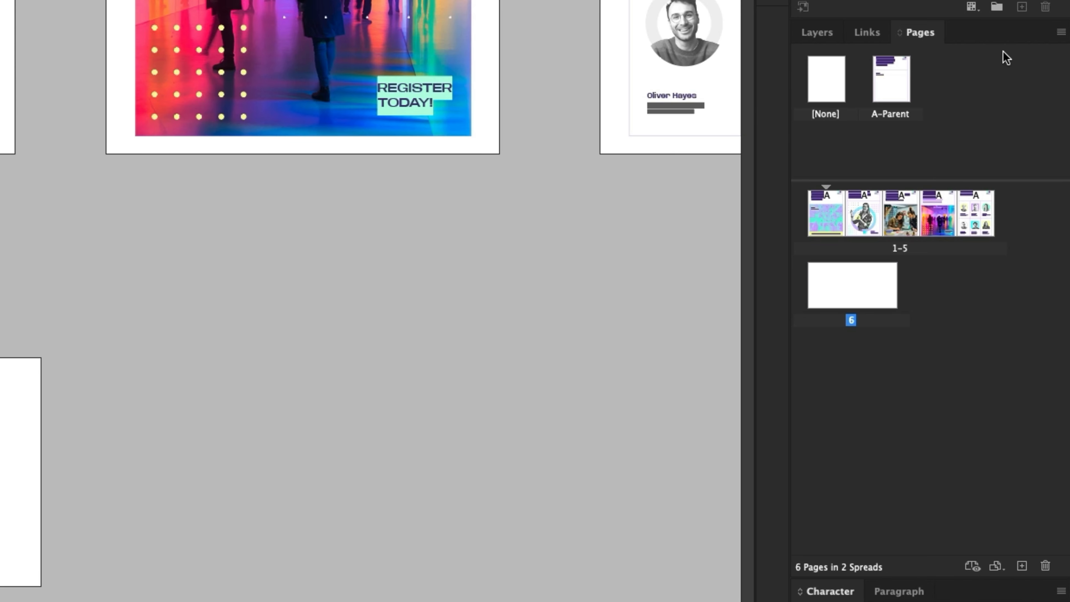
click(1060, 32)
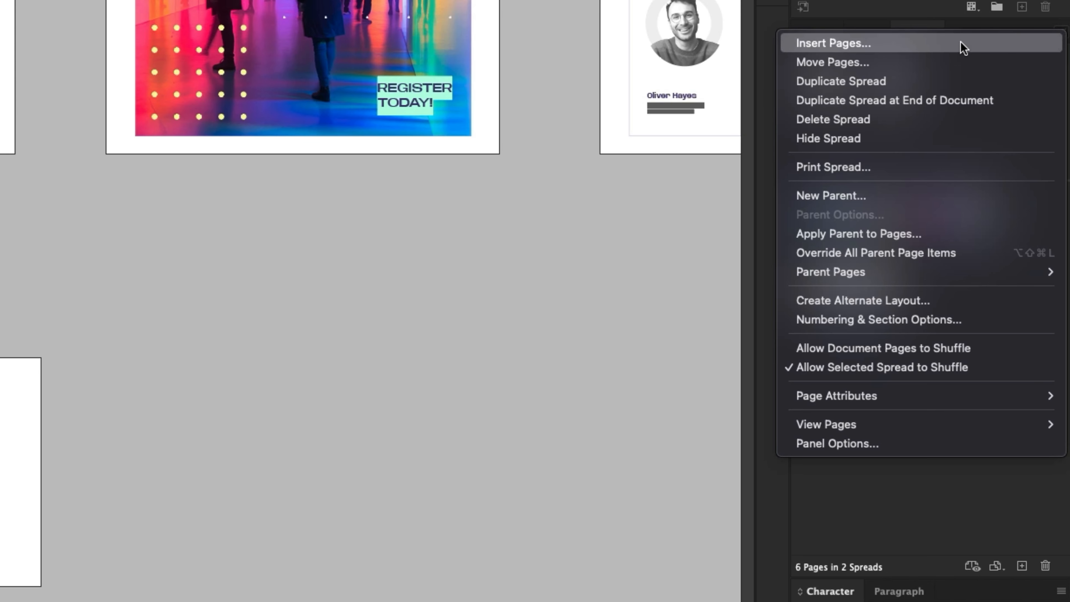
click(891, 195)
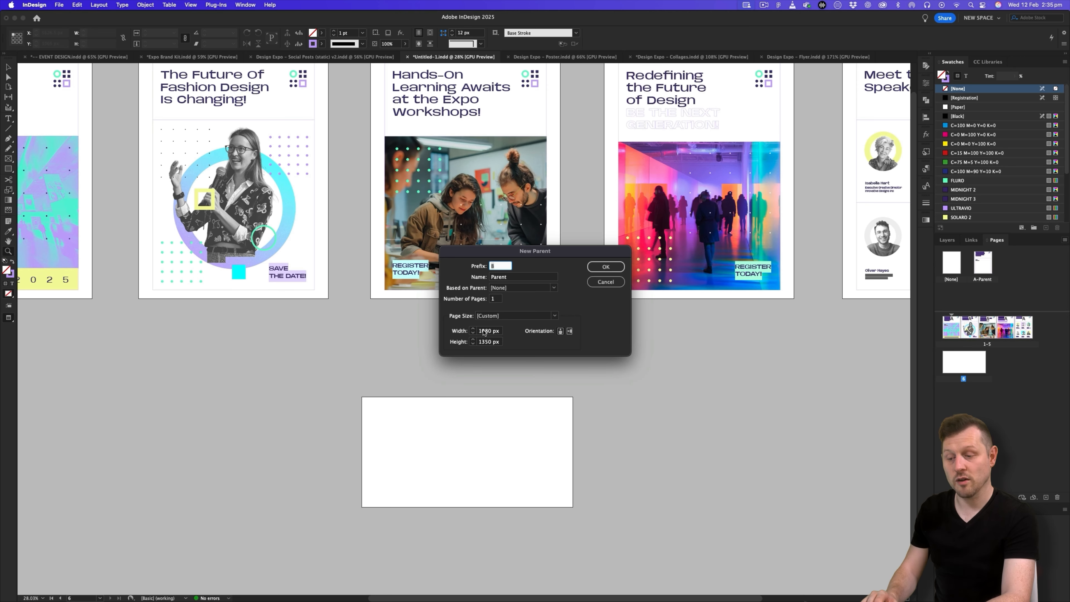
triple_click(424, 320)
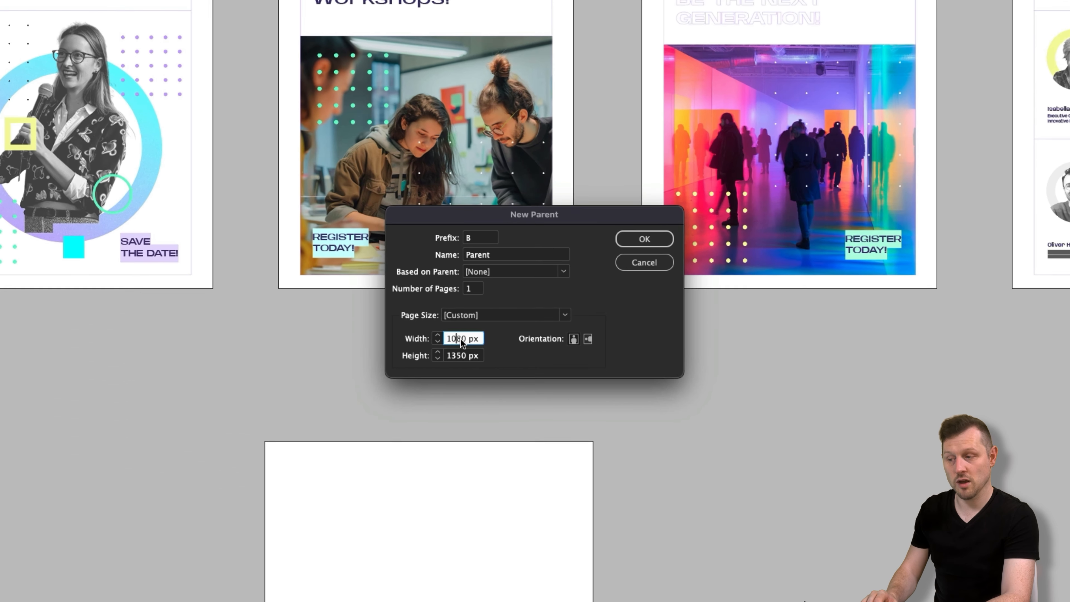
text(1200)
key(Tab)
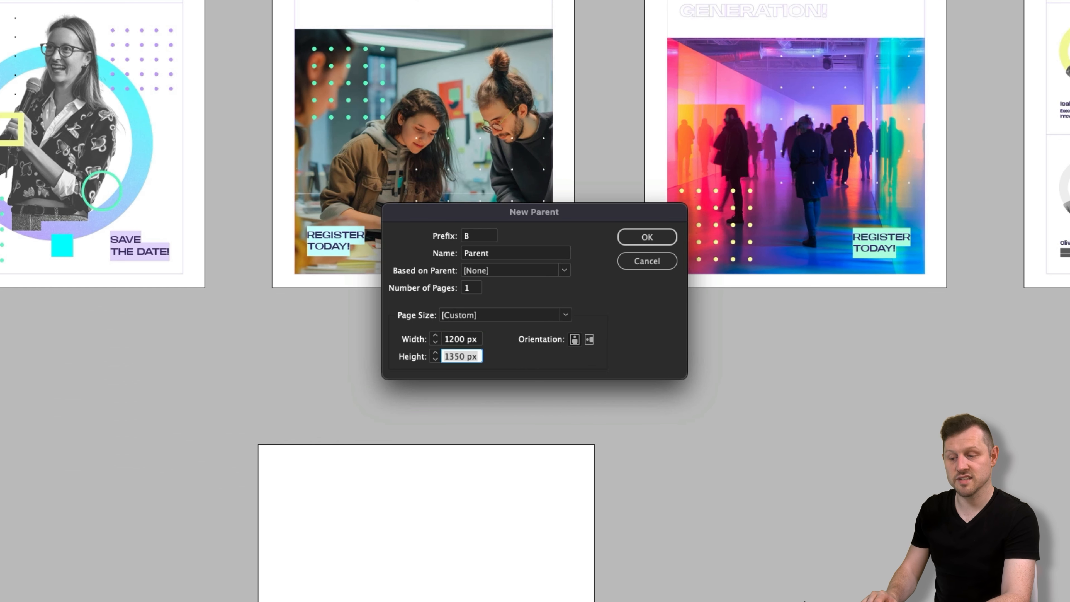
text(6)
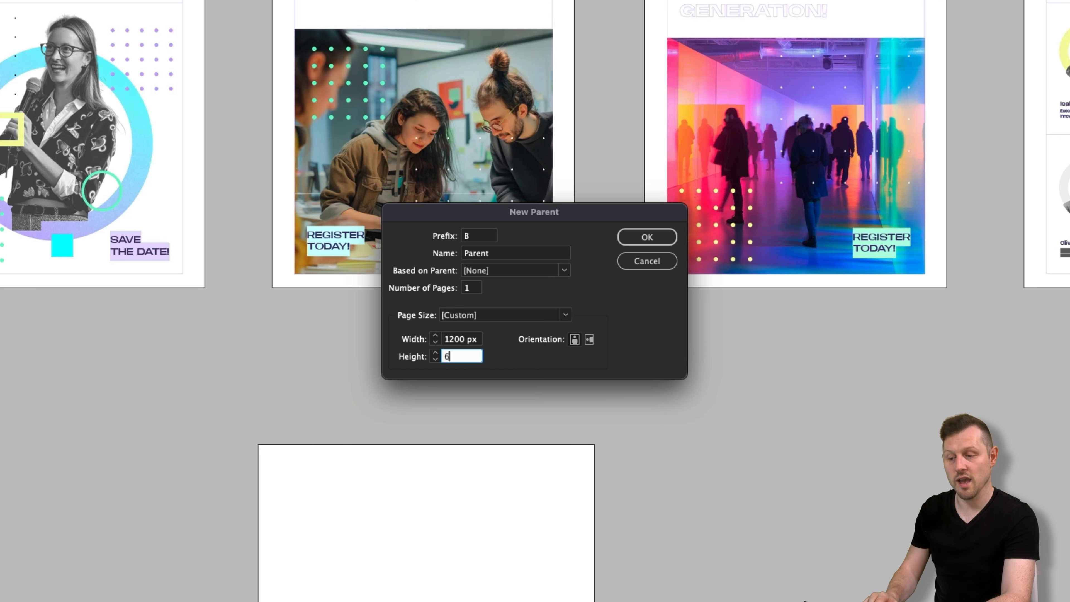
text(27)
key(Tab)
click(647, 236)
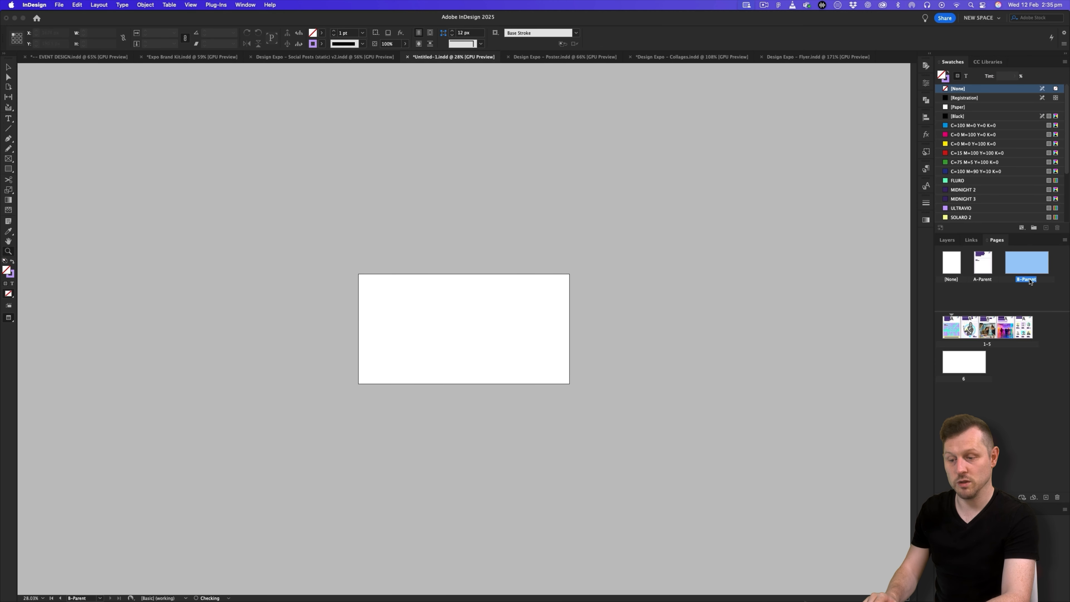
Apply B-Parent to page 6, using the parent page size
drag(464, 342, 531, 304)
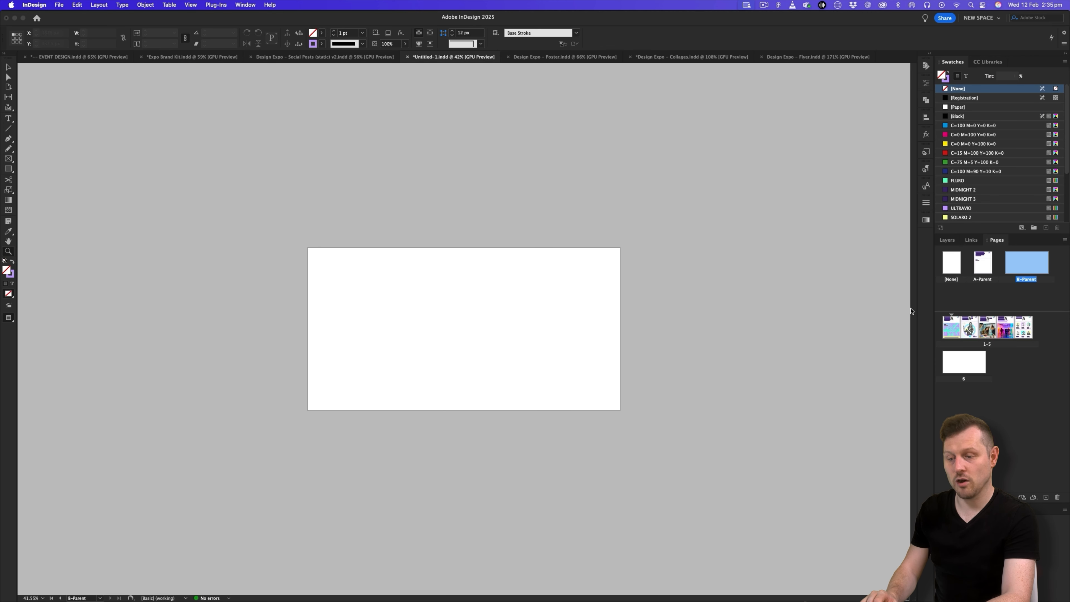
double_click(962, 364)
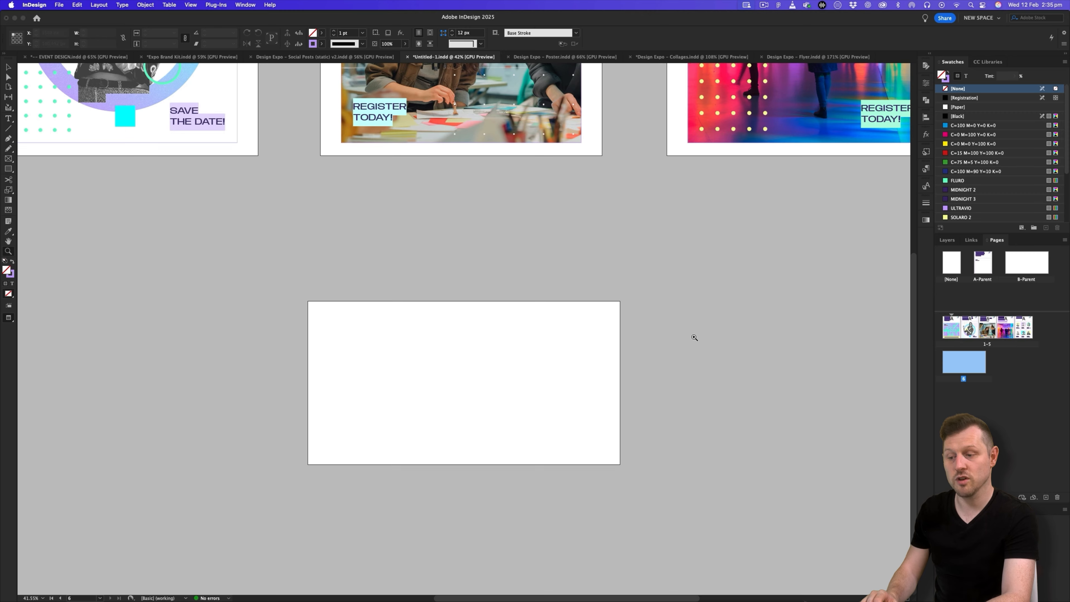
drag(591, 344, 566, 354)
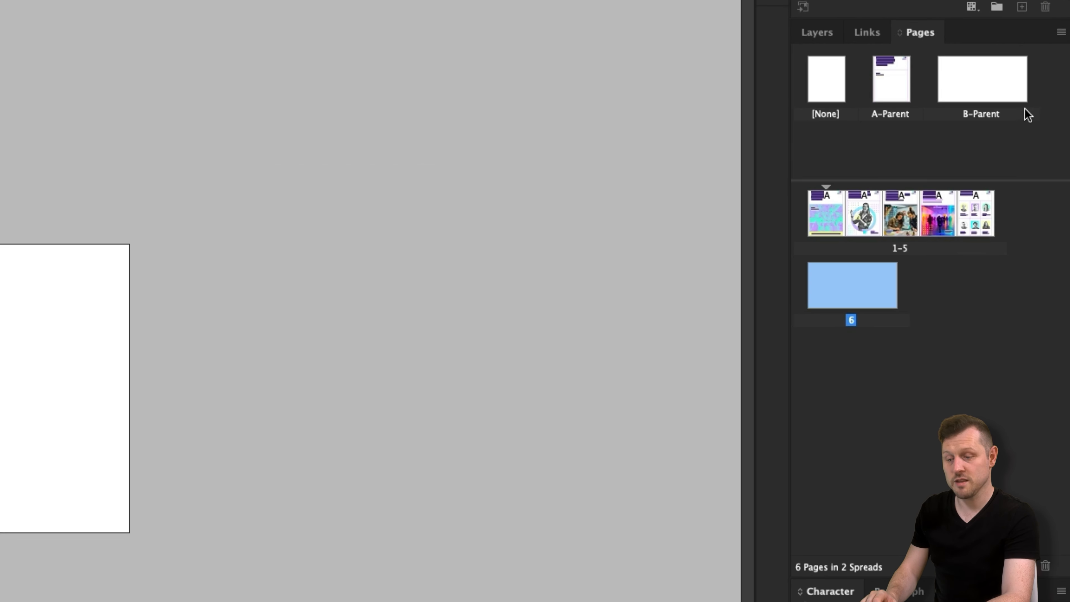
right_click(864, 281)
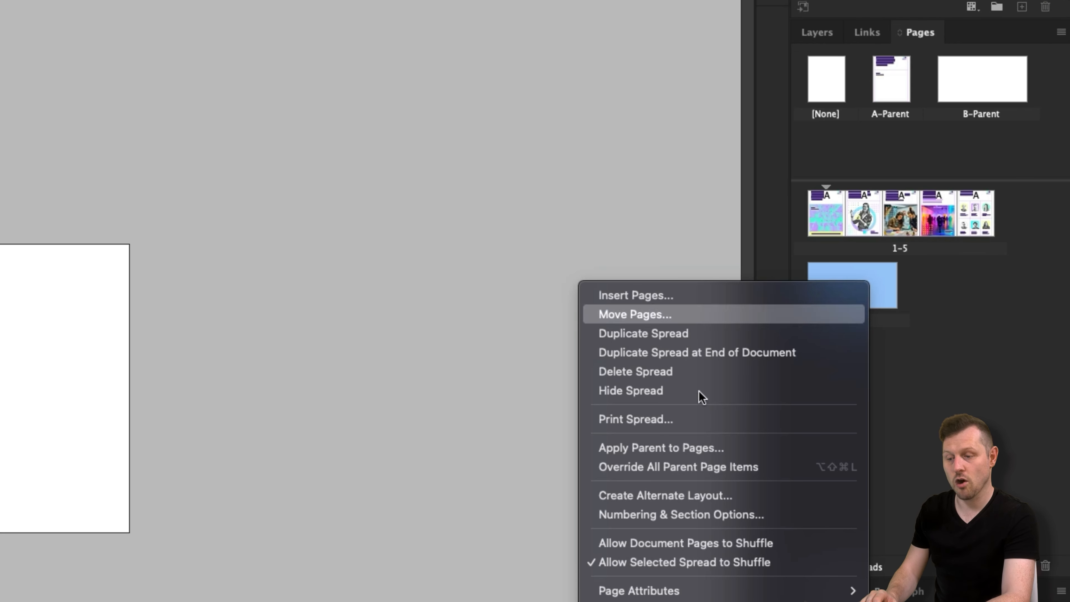
click(683, 442)
click(27, 155)
click(543, 323)
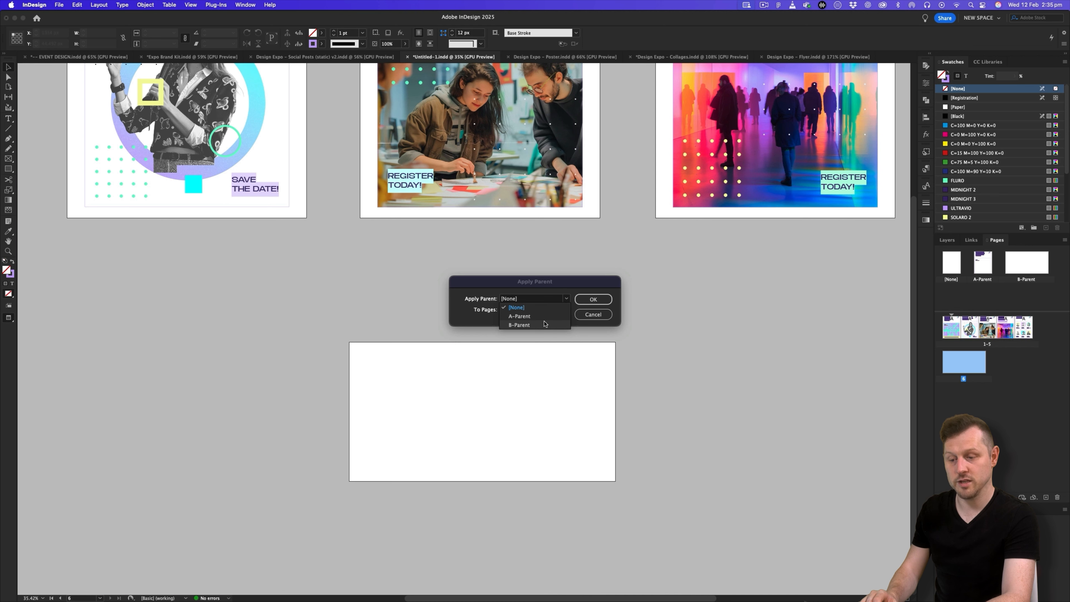
click(595, 303)
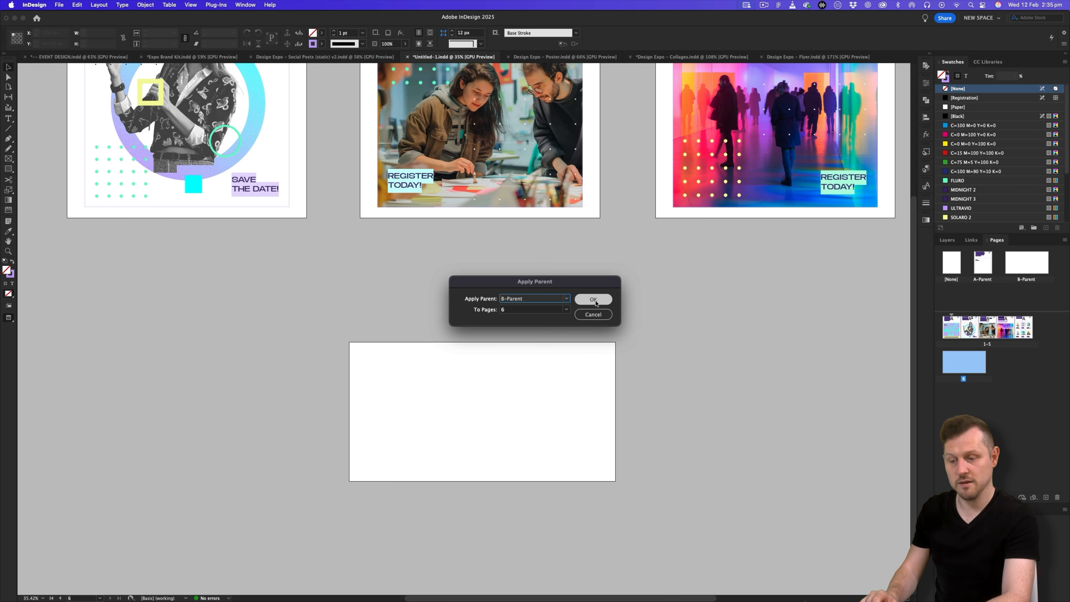
click(595, 303)
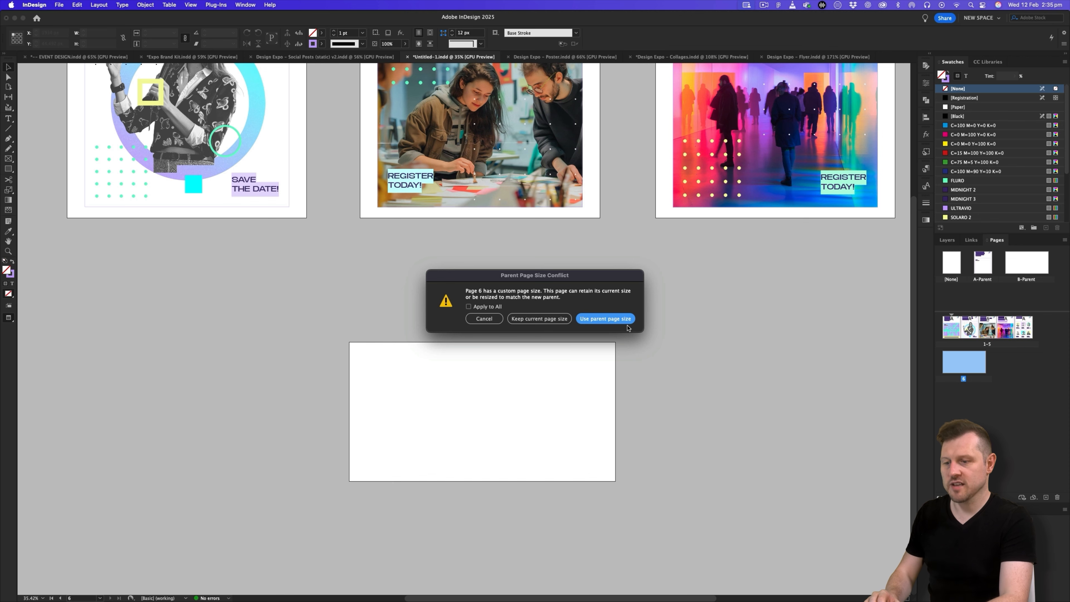
click(618, 319)
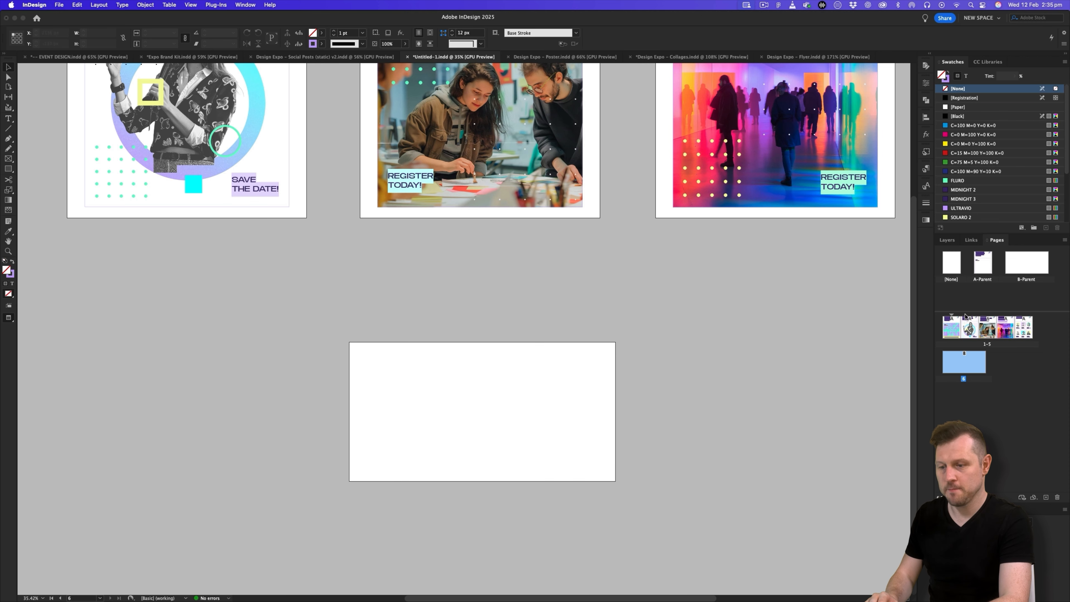
Open B-Parent for editing and leave preview mode so that its margins and bleed show
double_click(1017, 258)
key(z)
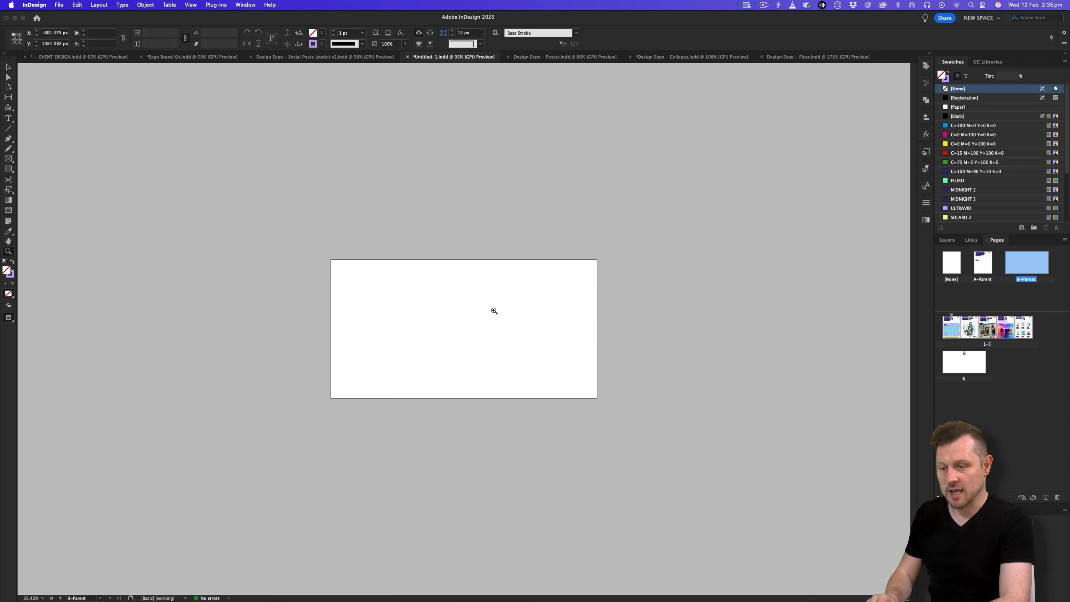
click(512, 301)
key(v)
key(w)
drag(458, 275, 499, 299)
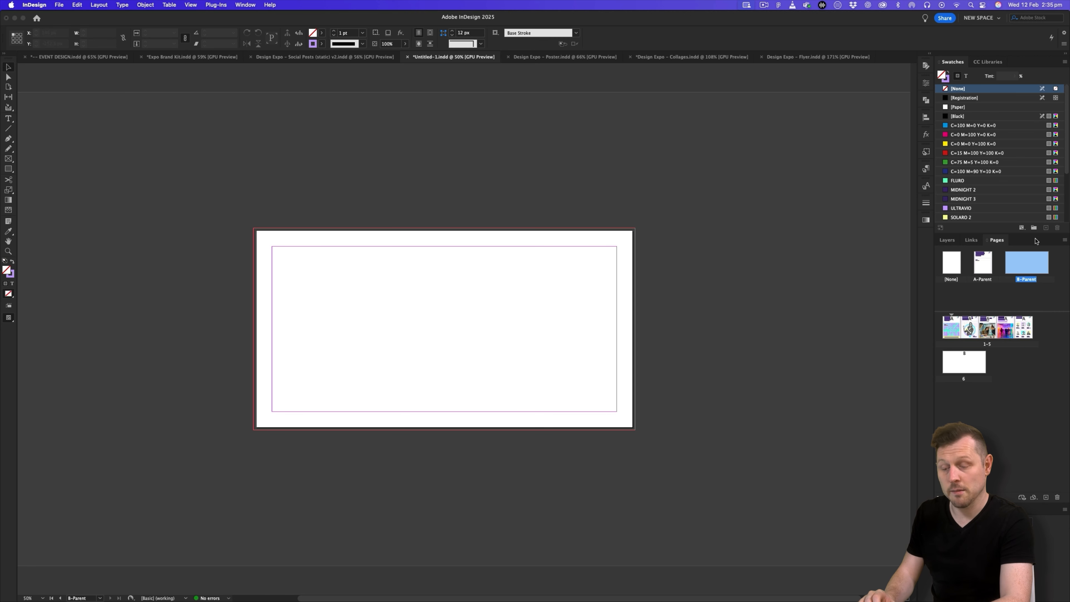
Set the B-Parent margins to 40 px at top and bottom and 80 px at left and right
click(100, 4)
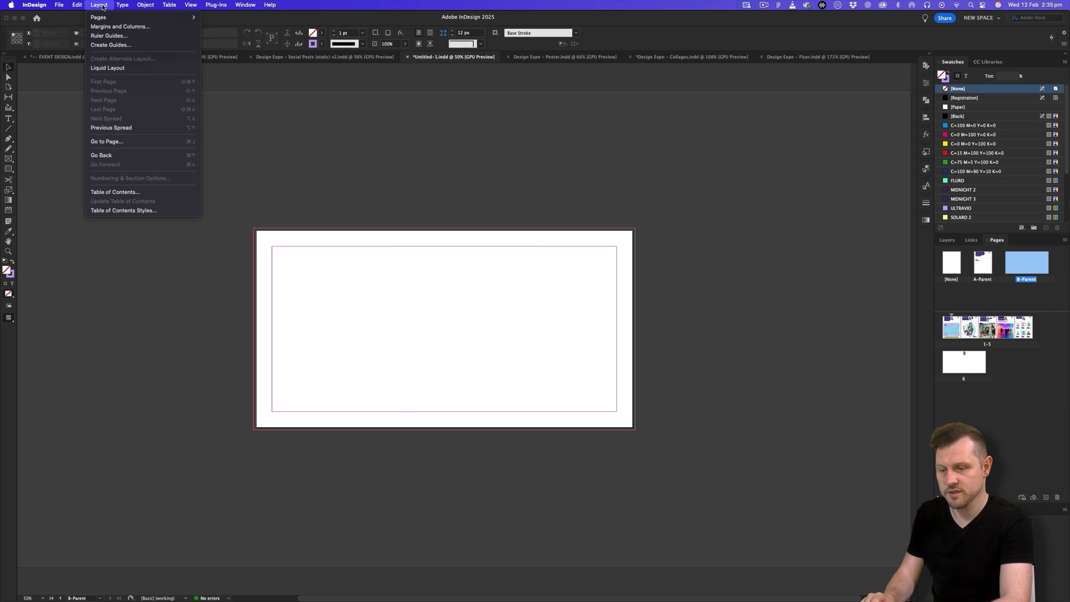
click(110, 24)
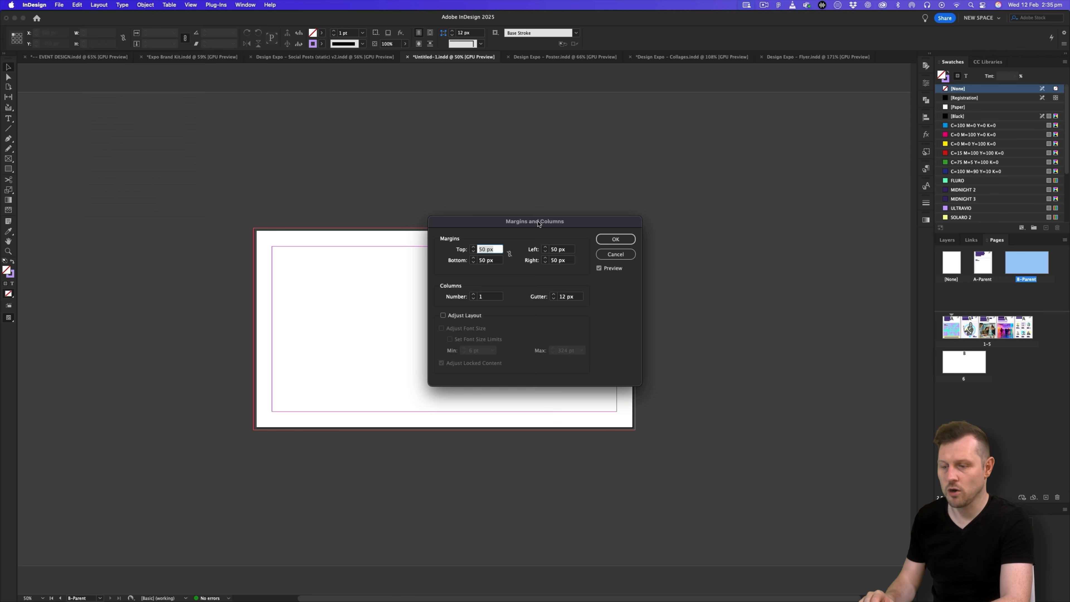
drag(538, 223, 545, 220)
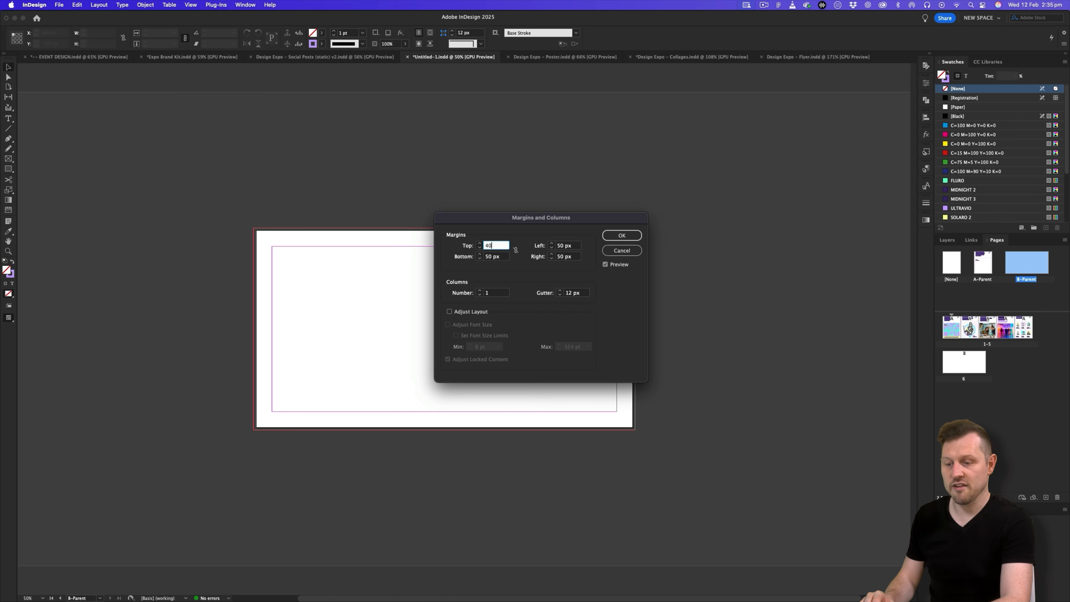
text(40)
key(Tab)
click(516, 250)
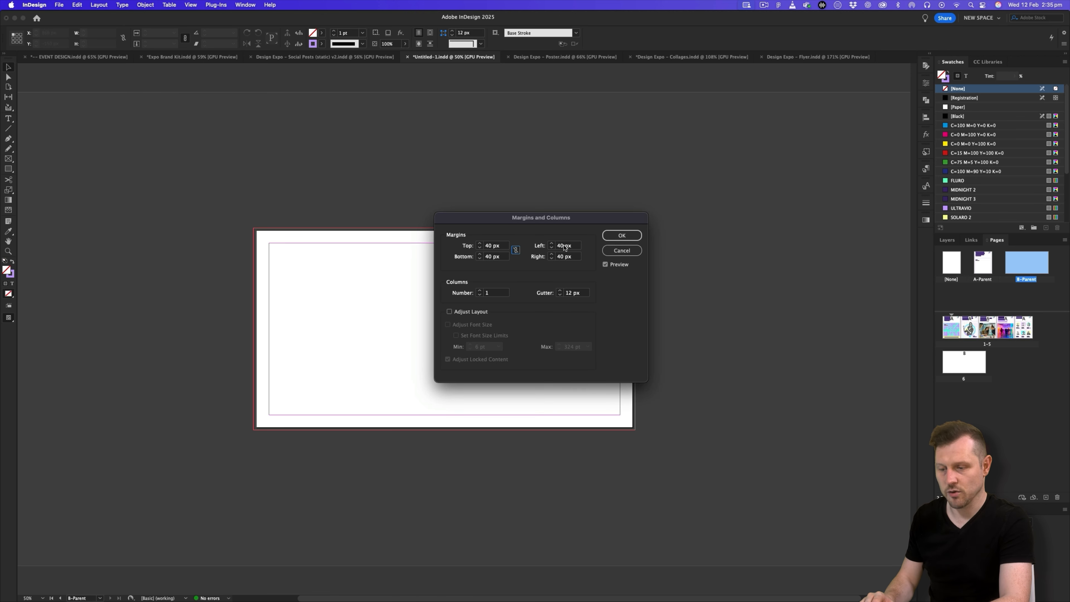
text(80)
key(Tab)
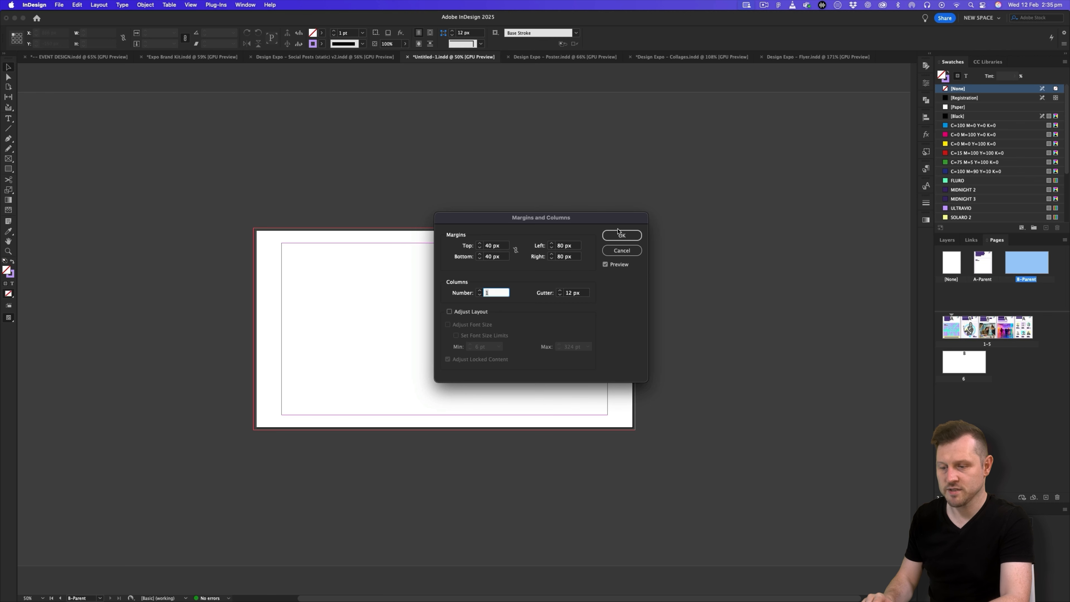
click(619, 235)
Create guides on B-Parent for 30 rows with a 0 px gutter, fitted to the margins
click(96, 5)
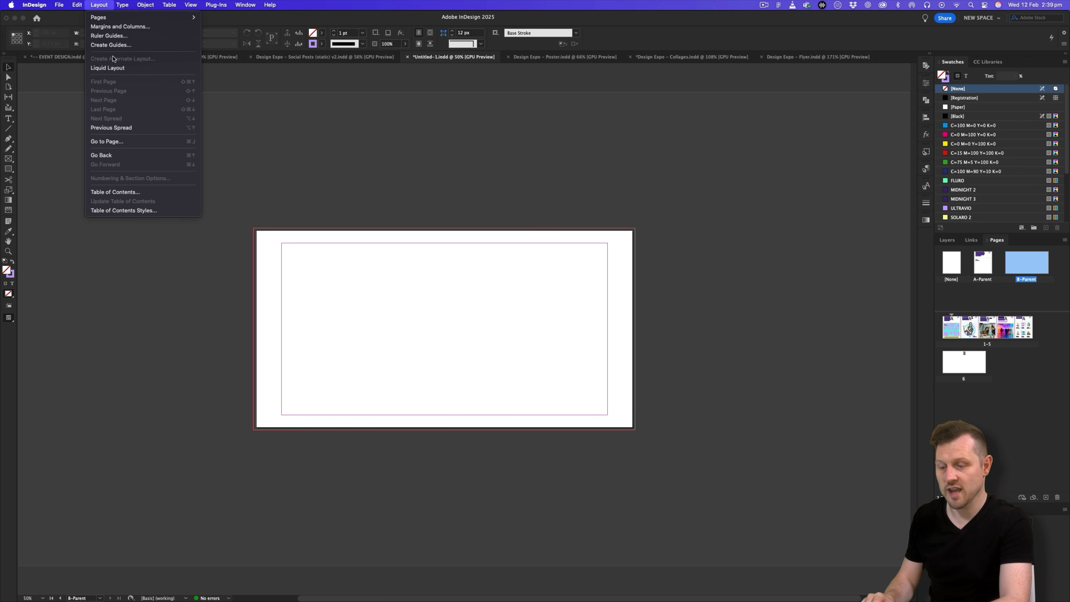
click(111, 45)
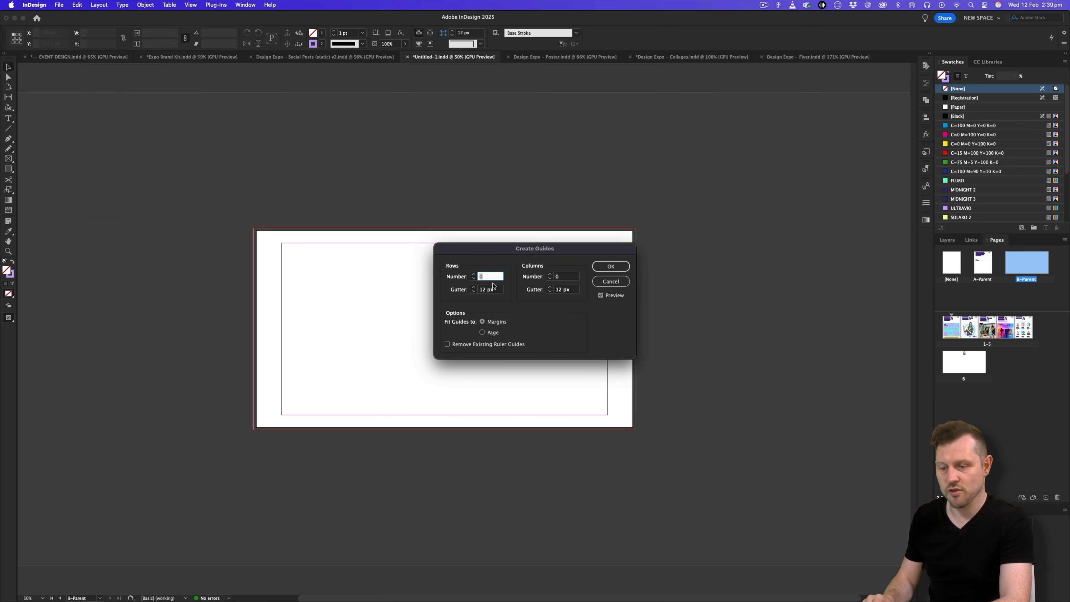
key(Tab)
text(0)
key(Tab)
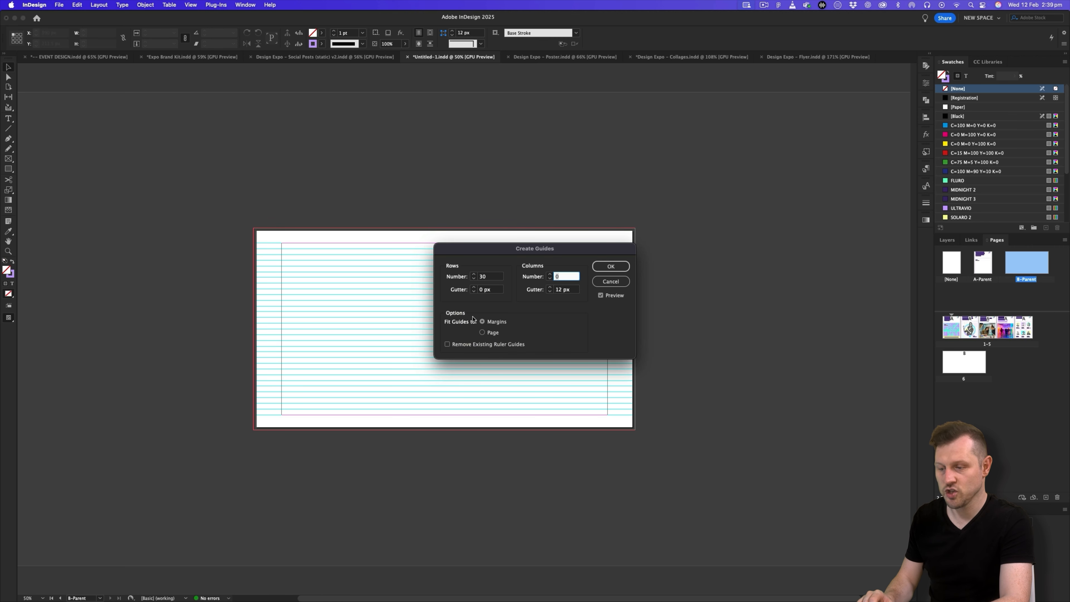
click(610, 267)
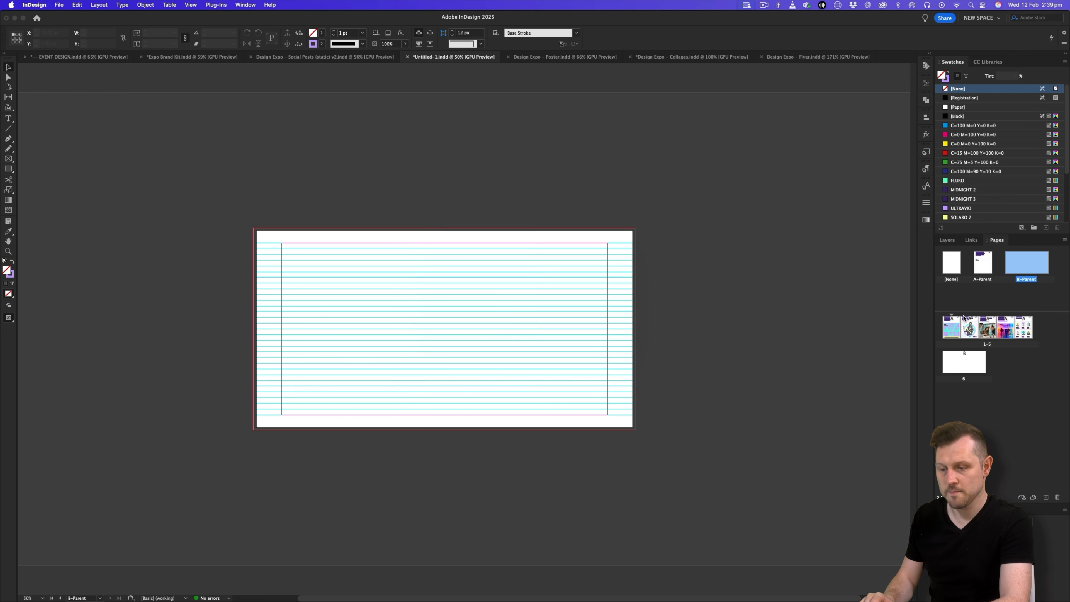
On the STROKE GRID layer, draw a frame about 1119 × 596 px from the top bleed to the bottom margin, with a 1 pt stroke
key(z)
drag(445, 277, 511, 294)
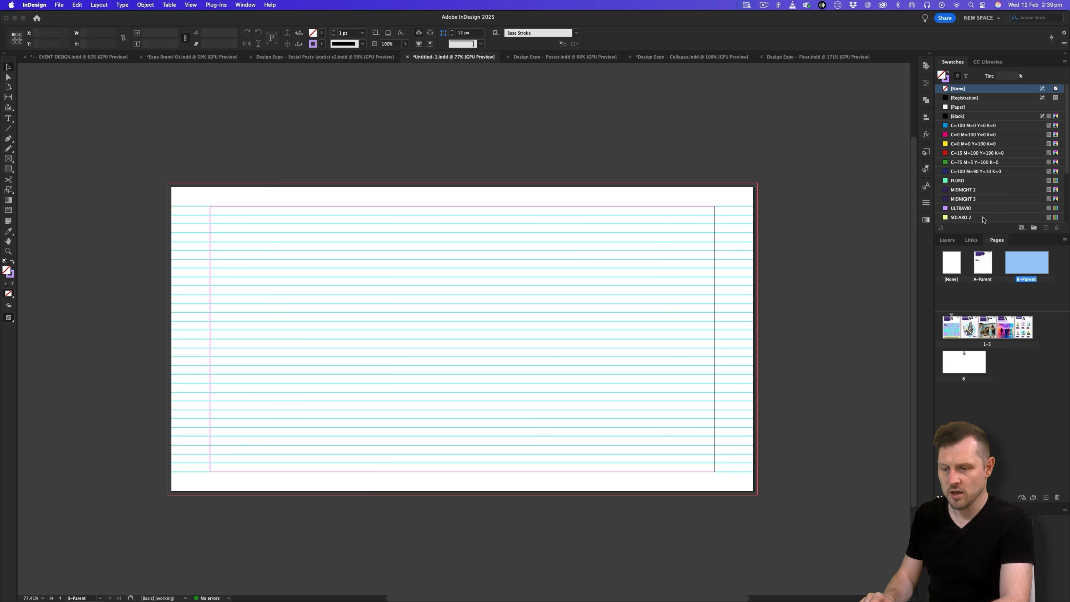
click(948, 240)
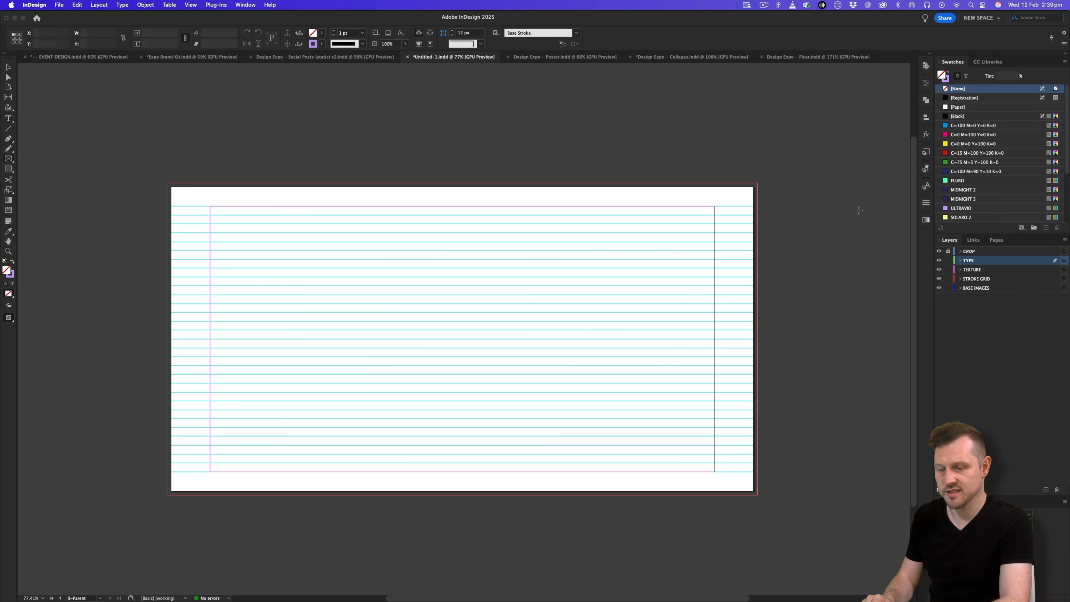
click(978, 289)
click(978, 279)
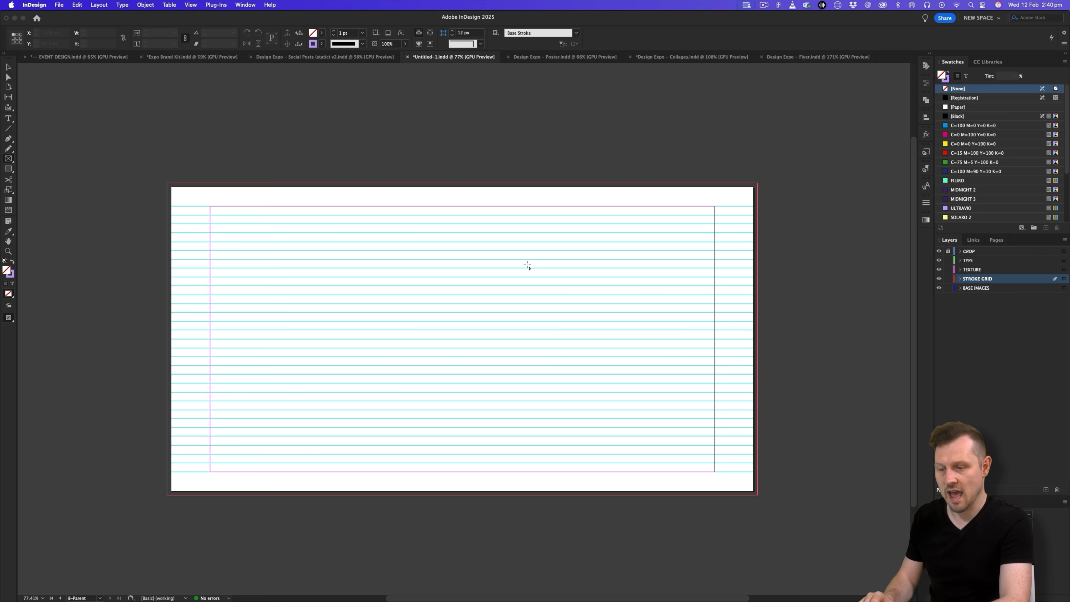
drag(189, 182, 733, 471)
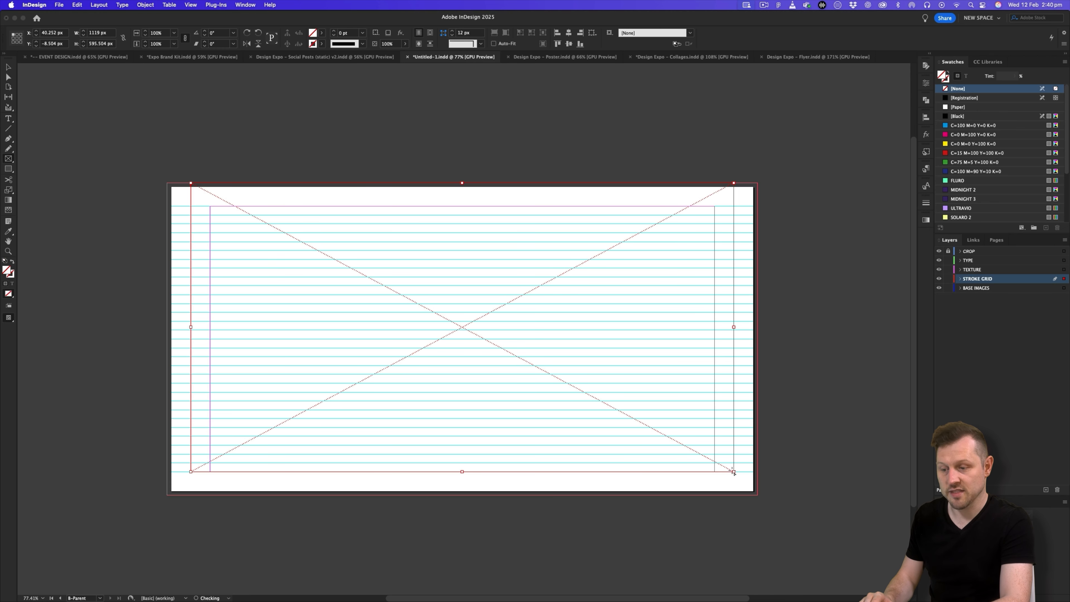
click(925, 204)
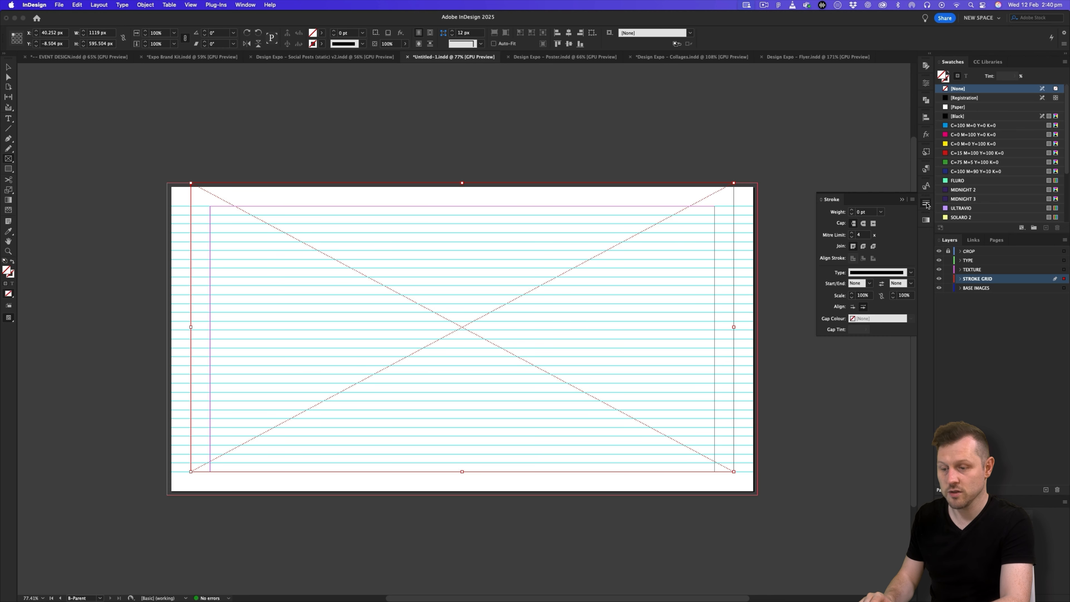
click(852, 211)
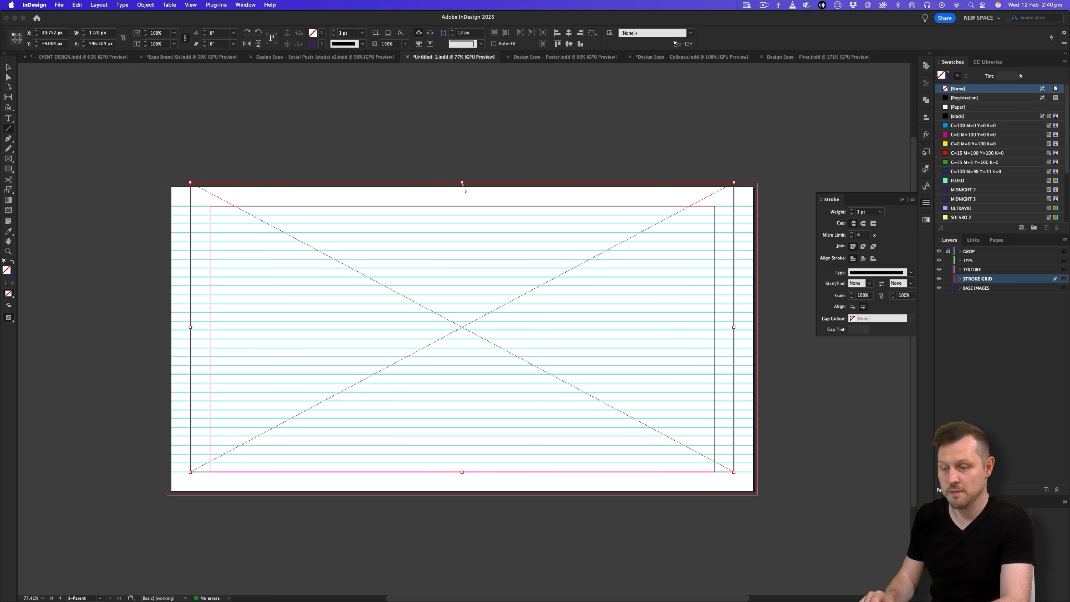
Draw a vertical line down the centre of the B-Parent frame, from the top bleed to the bottom margin, and preview the page
drag(461, 176, 461, 472)
super+click(677, 532)
key(w)
Apply the Base Stroke object style to the frame and the vertical dividing line
drag(801, 407, 527, 412)
click(925, 154)
click(844, 196)
click(866, 338)
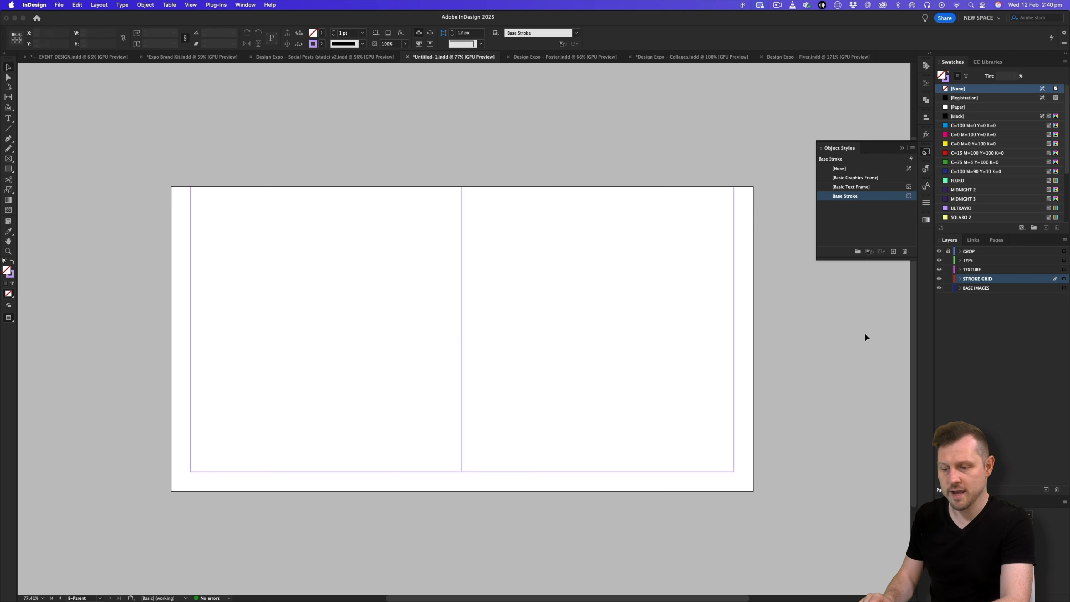
Copy the four-shape icon from A-Parent into B-Parent's upper-right corner at a smaller size, within the margins, and preview page 6
click(997, 241)
double_click(983, 262)
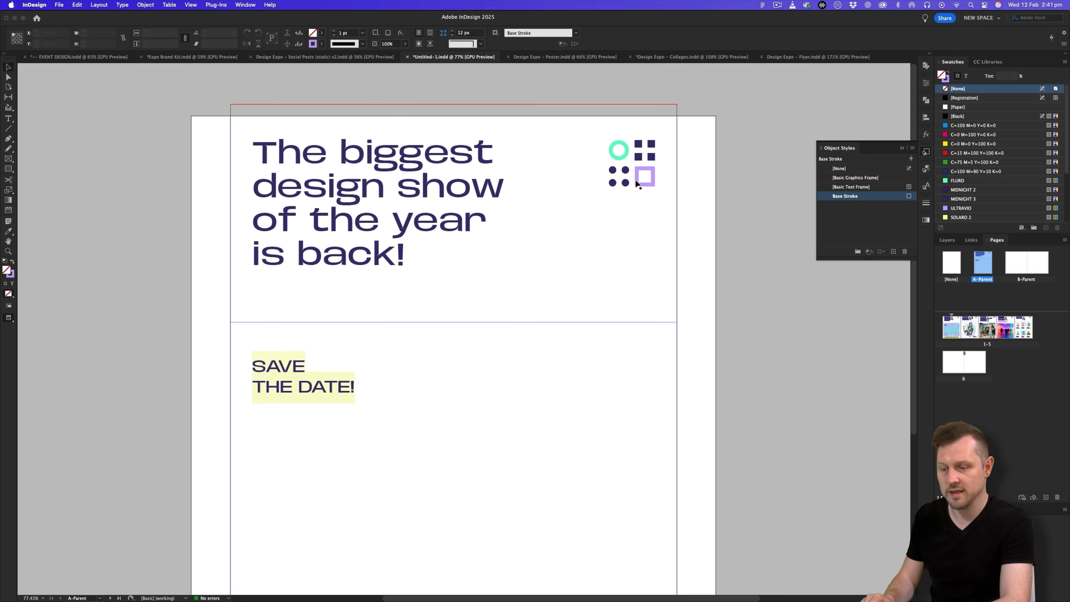
click(637, 160)
key(F7)
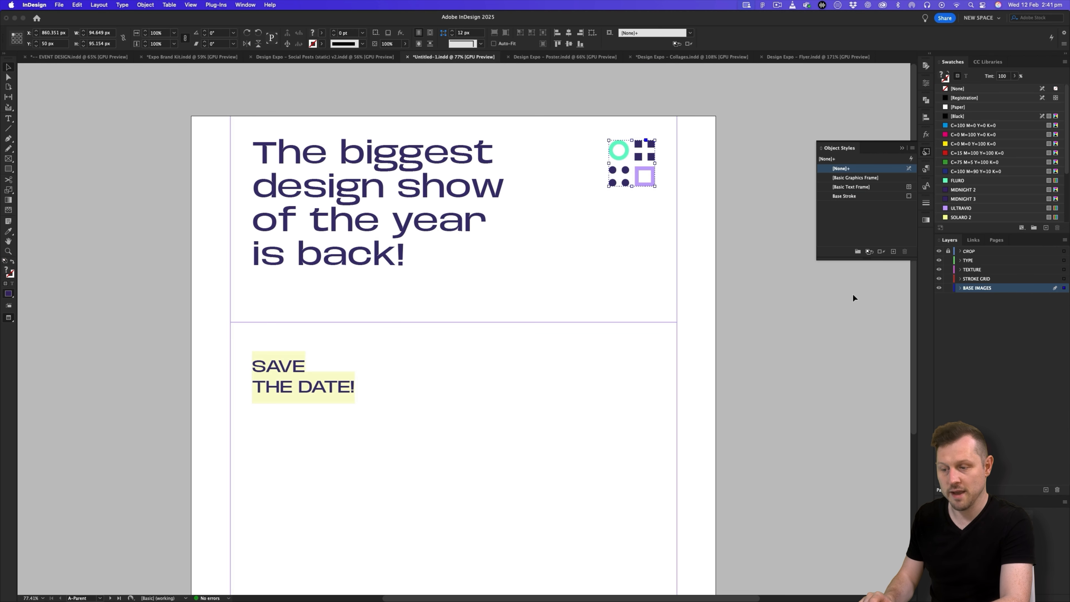
click(997, 241)
key(super+Tab)
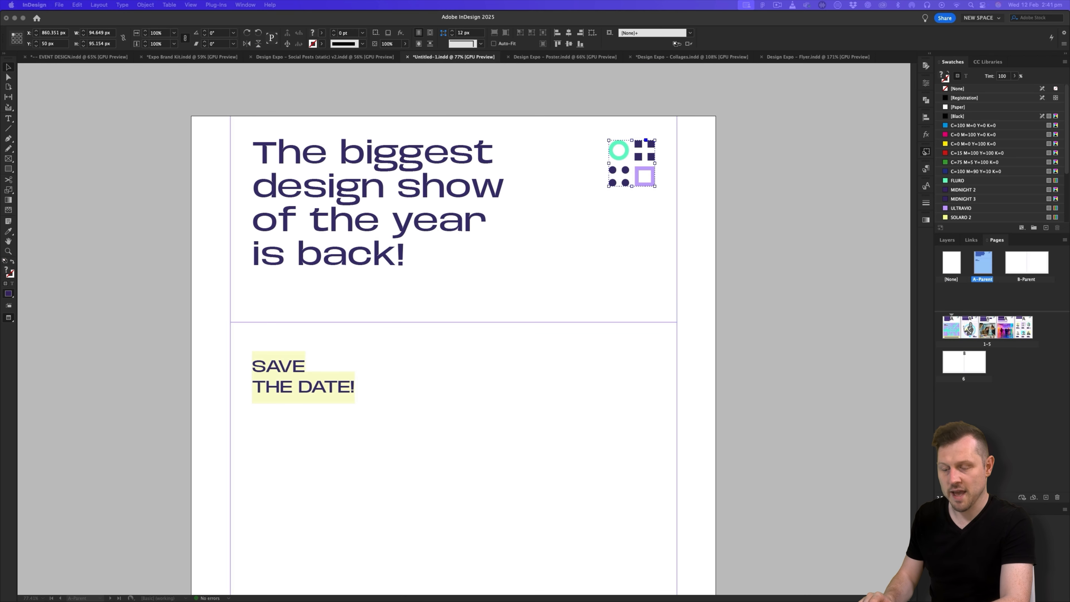
double_click(1027, 264)
key(super+v)
drag(485, 329, 682, 293)
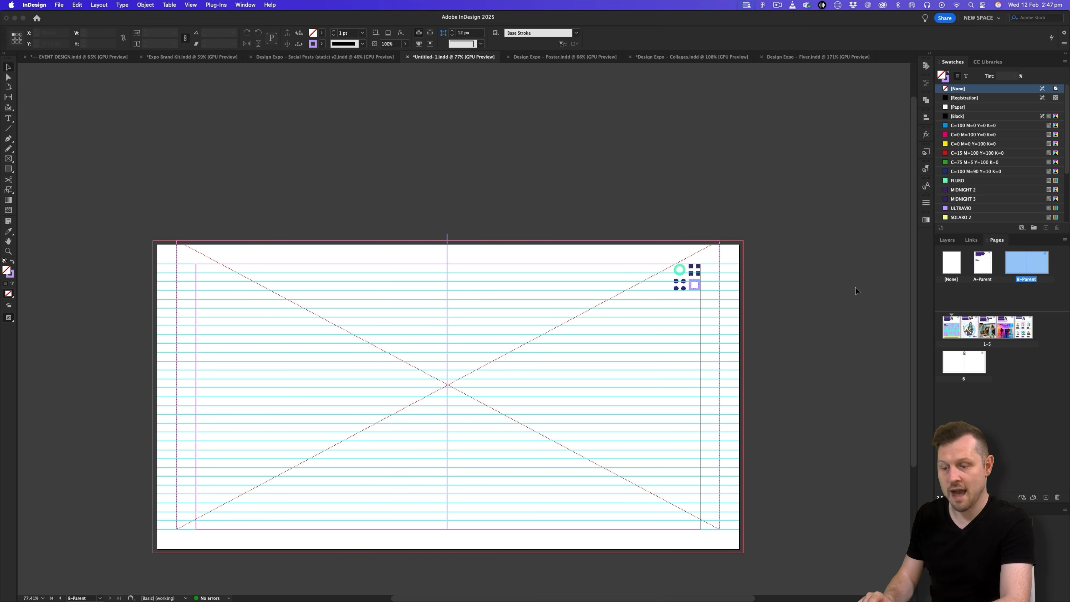
double_click(965, 363)
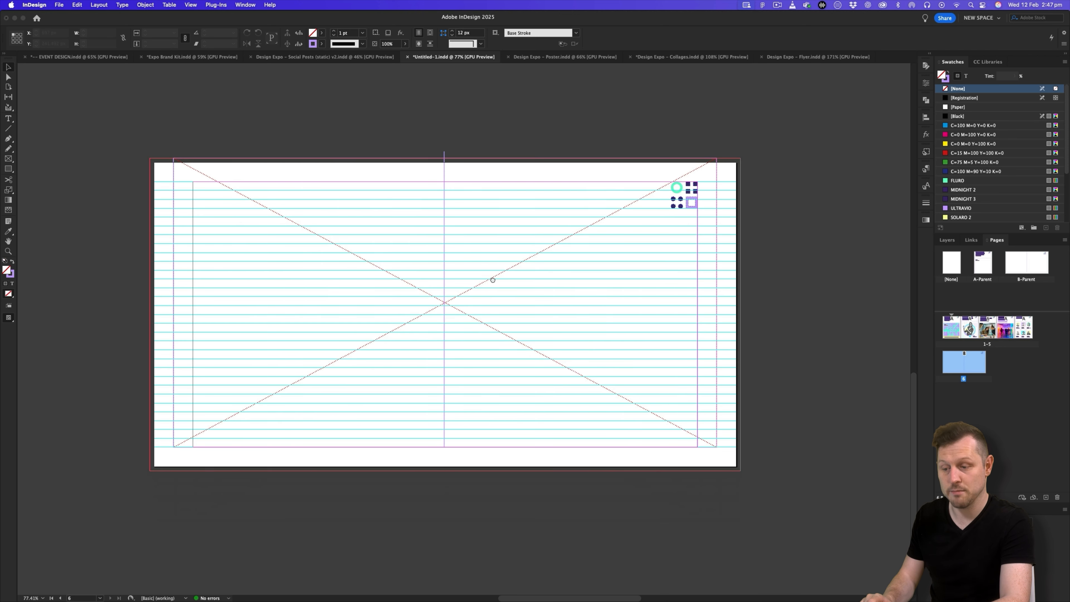
key(w)
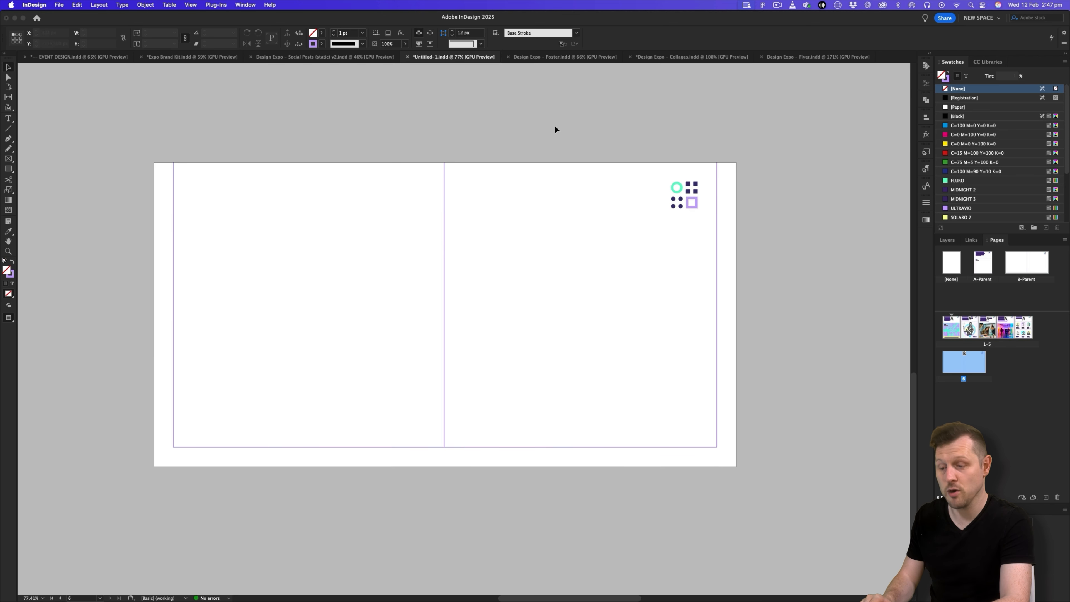
Add four more landscape pages after page 6
key(z)
drag(550, 249, 409, 339)
drag(575, 401, 674, 337)
key(v)
triple_click(1046, 497)
click(1046, 497)
Arrange the five landscape pages side by side in one row beneath the portrait posts, with gaps between them
drag(1020, 362, 987, 362)
key(z)
drag(581, 337, 373, 291)
click(7, 88)
drag(500, 215, 518, 215)
drag(969, 395, 1028, 365)
drag(530, 275, 548, 274)
drag(964, 397, 1057, 366)
drag(584, 321, 605, 321)
drag(934, 352, 1056, 329)
drag(563, 373, 582, 373)
drag(770, 361, 953, 357)
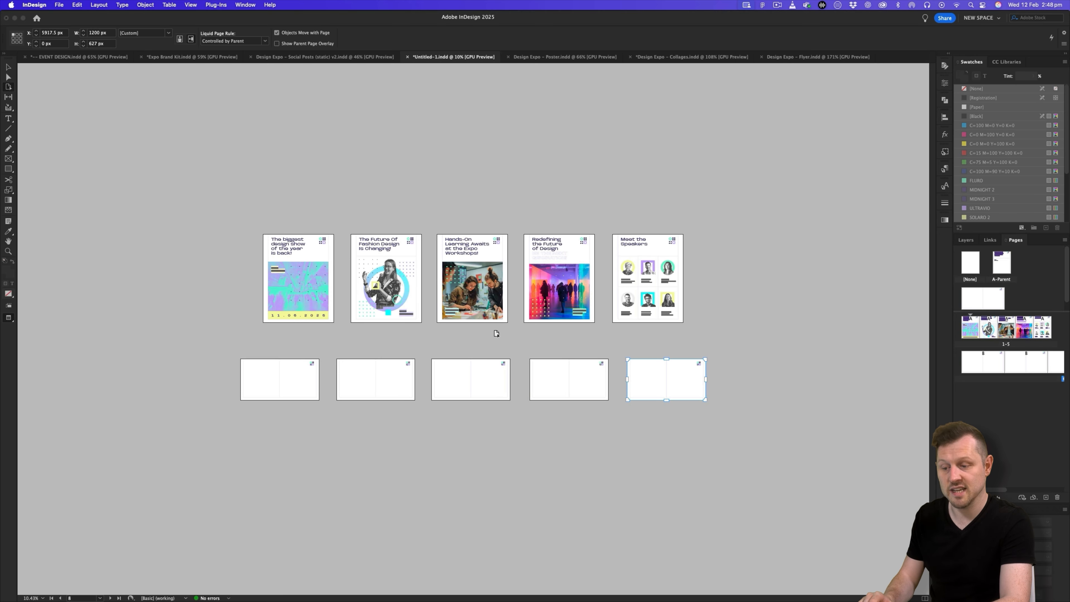
Select the dark squares and dots of the icon over the photo on the landscape workshops post
scroll(496, 333, up, 3)
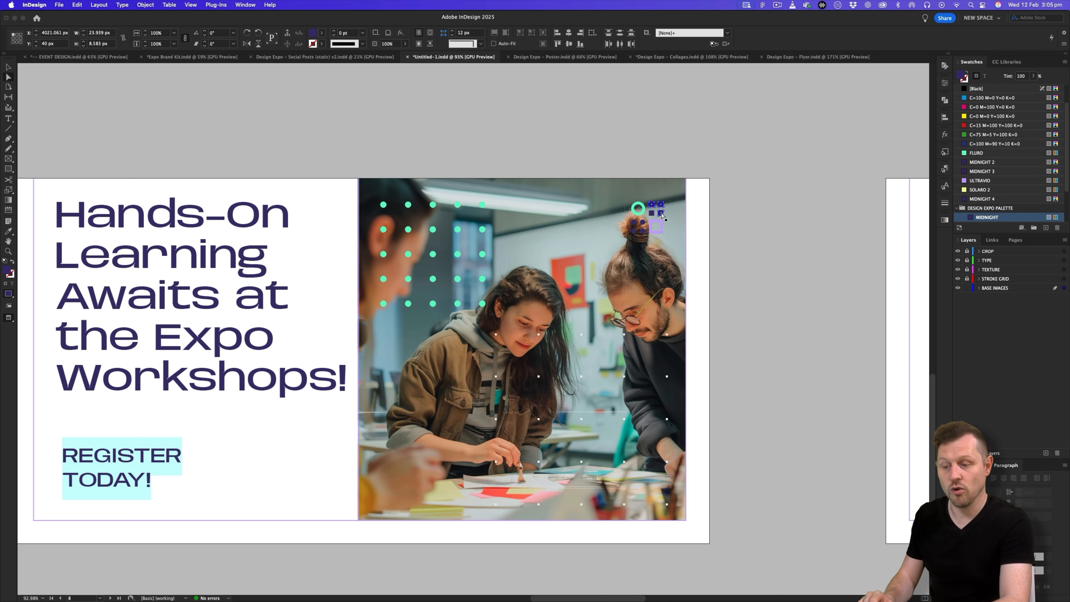
shift+click(661, 204)
shift+click(652, 214)
shift+click(661, 213)
shift+click(634, 222)
shift+click(642, 222)
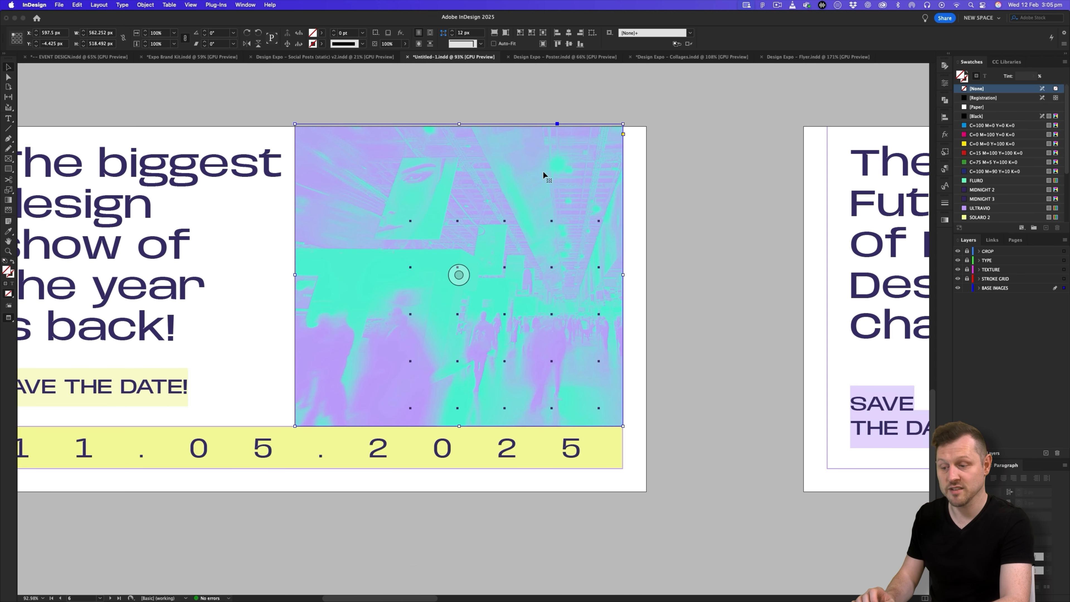
Paste the icon into the upper-right corner of the duotone image on the first landscape post and select individual shapes within it
key(ctrl+v)
drag(480, 323, 591, 160)
key(a)
key(w)
key(super+shift+a)
click(575, 157)
shift+click(593, 174)
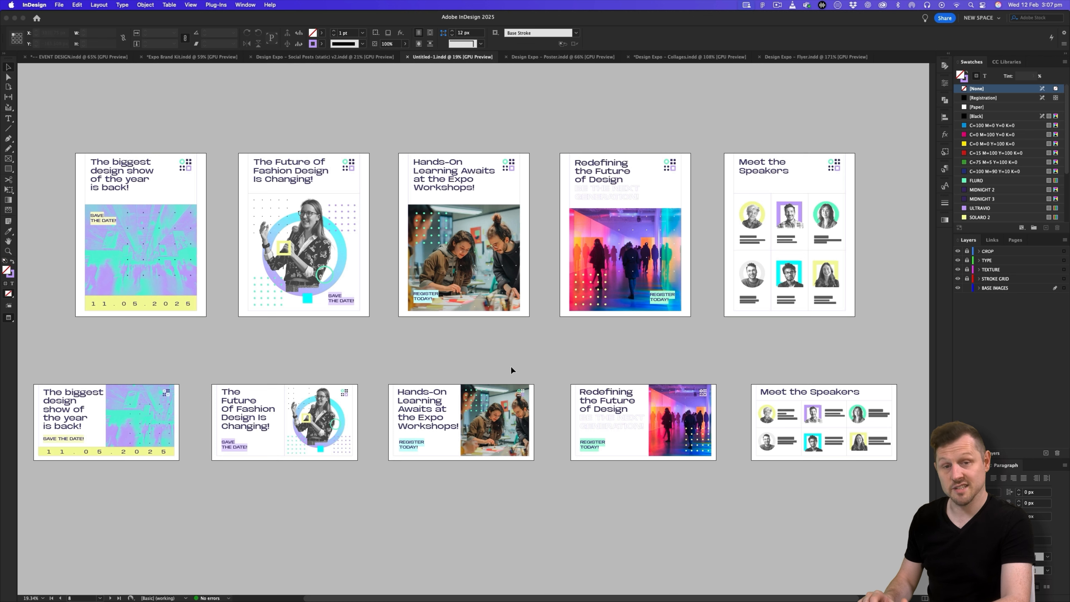
Move the Header paragraph style into the HEADER & TITLES group and place it above Profile Title
click(946, 169)
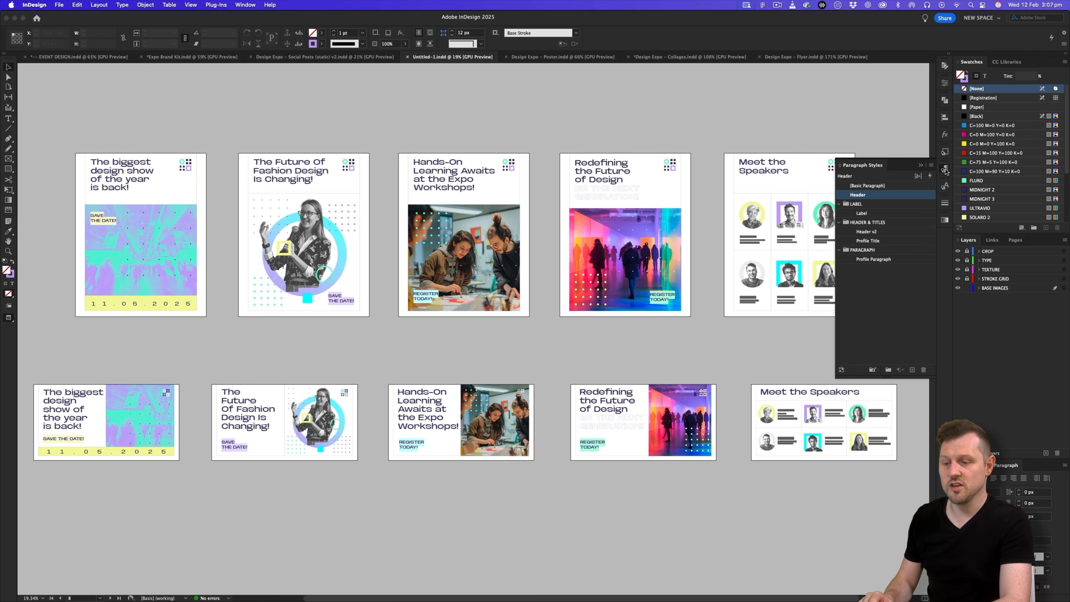
click(946, 185)
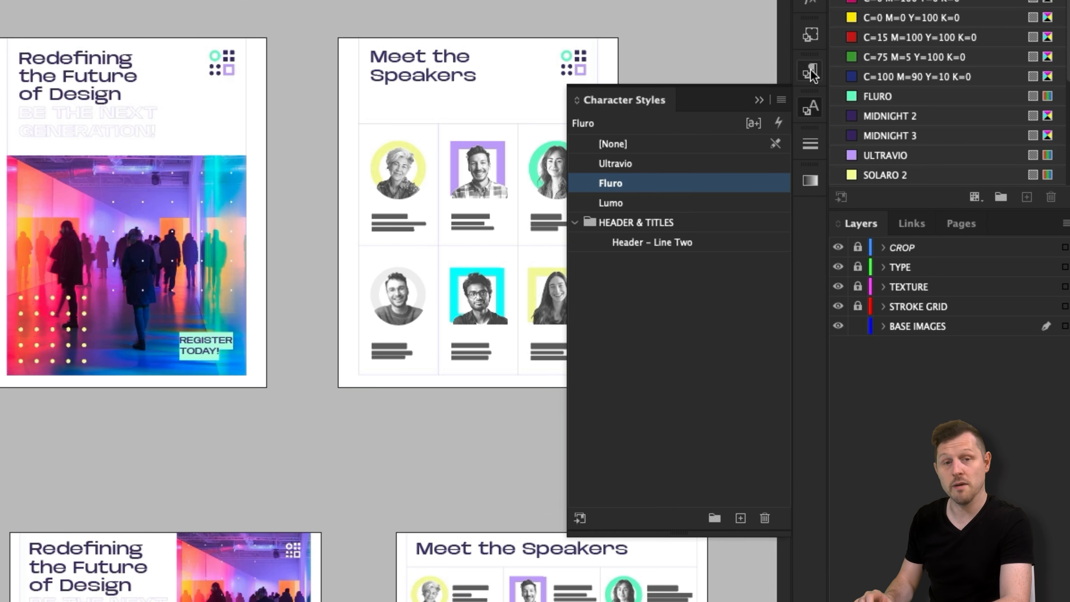
click(811, 38)
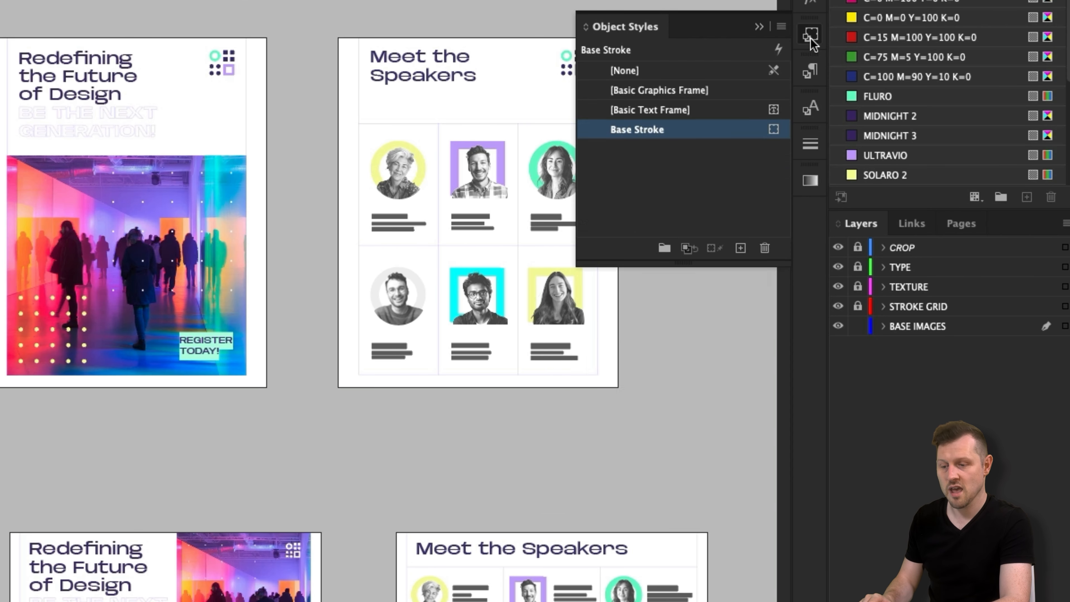
click(811, 74)
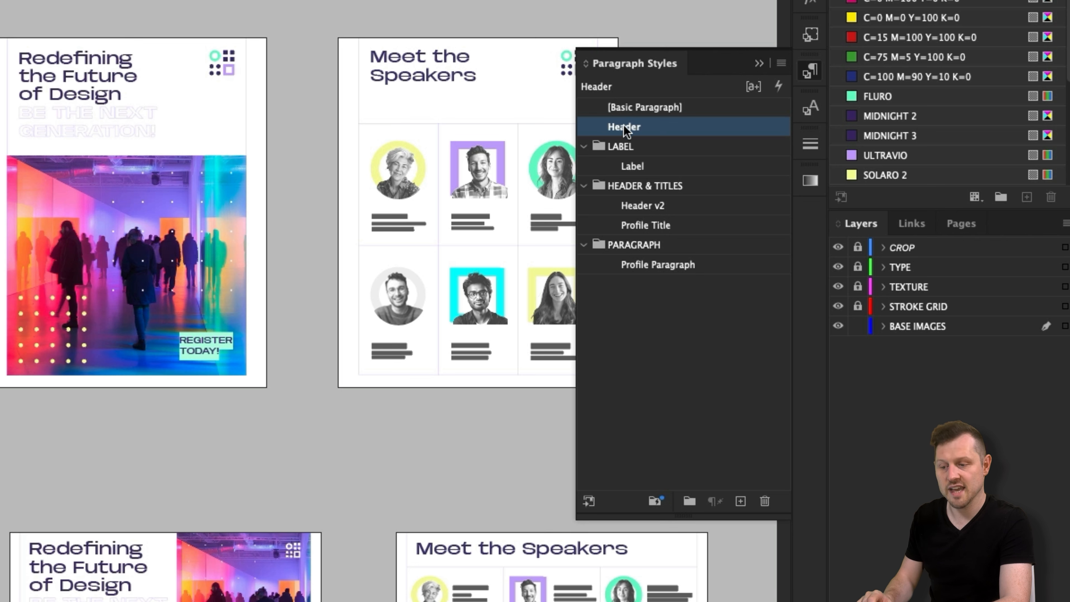
drag(628, 131, 632, 192)
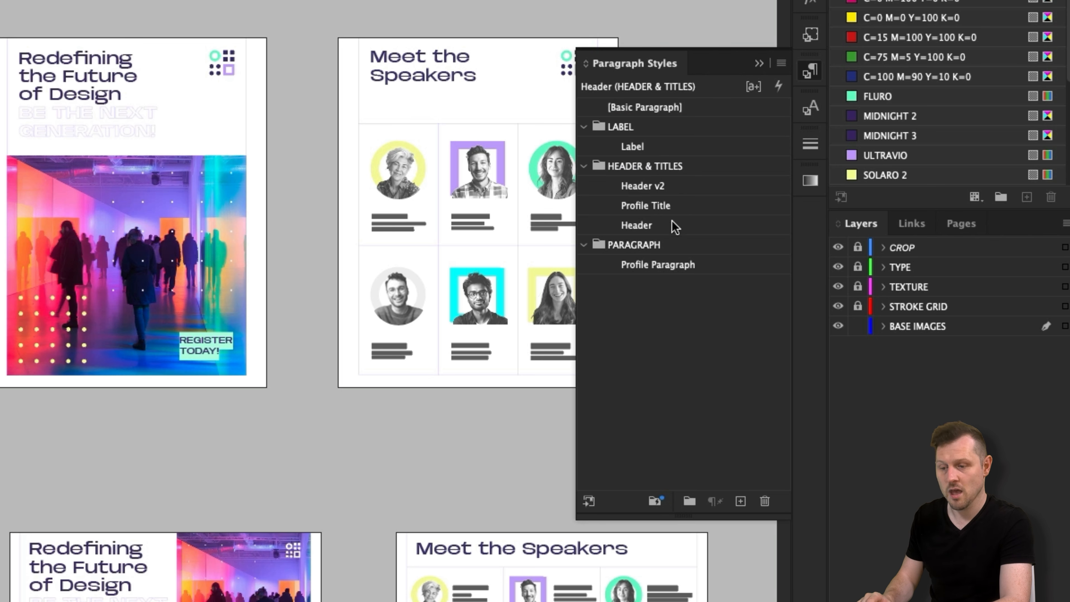
drag(656, 210, 653, 234)
Move the LABEL paragraph style group below PARAGRAPH at the top level, and place Header above Header v2
drag(628, 130, 633, 275)
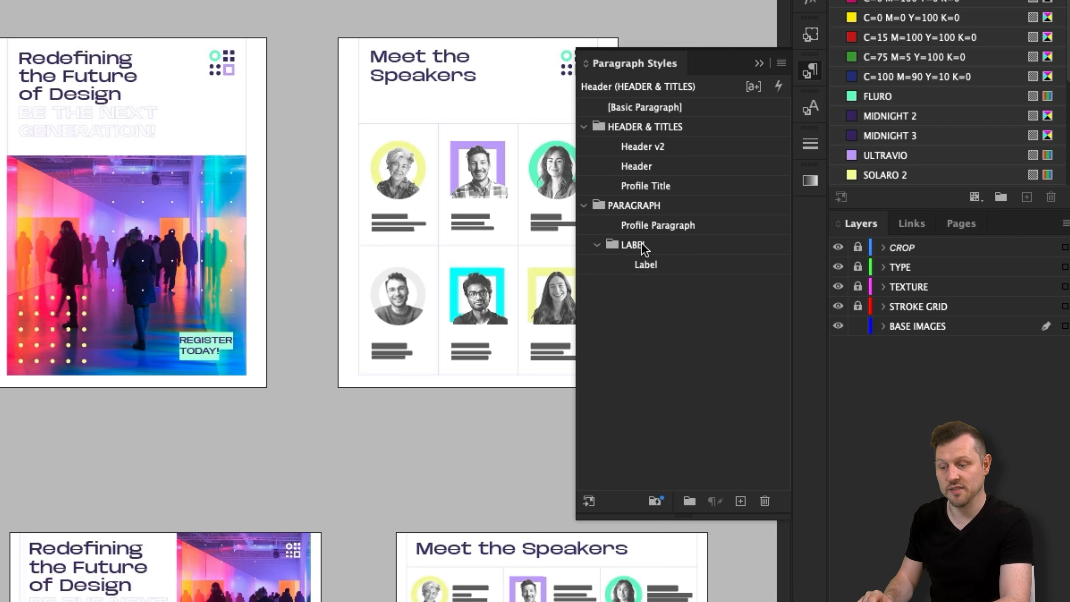
click(586, 245)
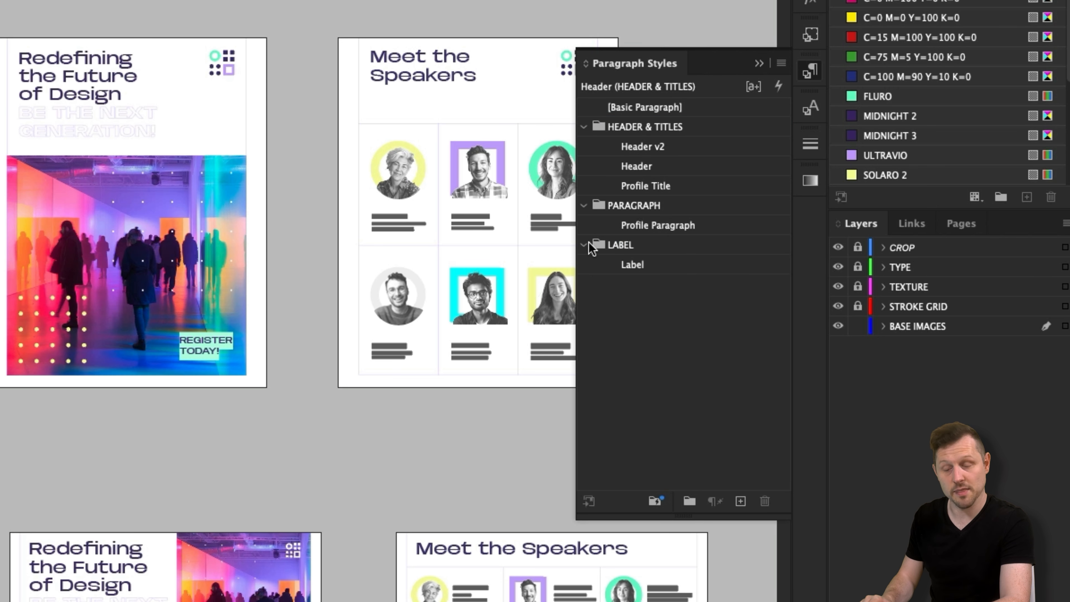
drag(641, 157, 649, 174)
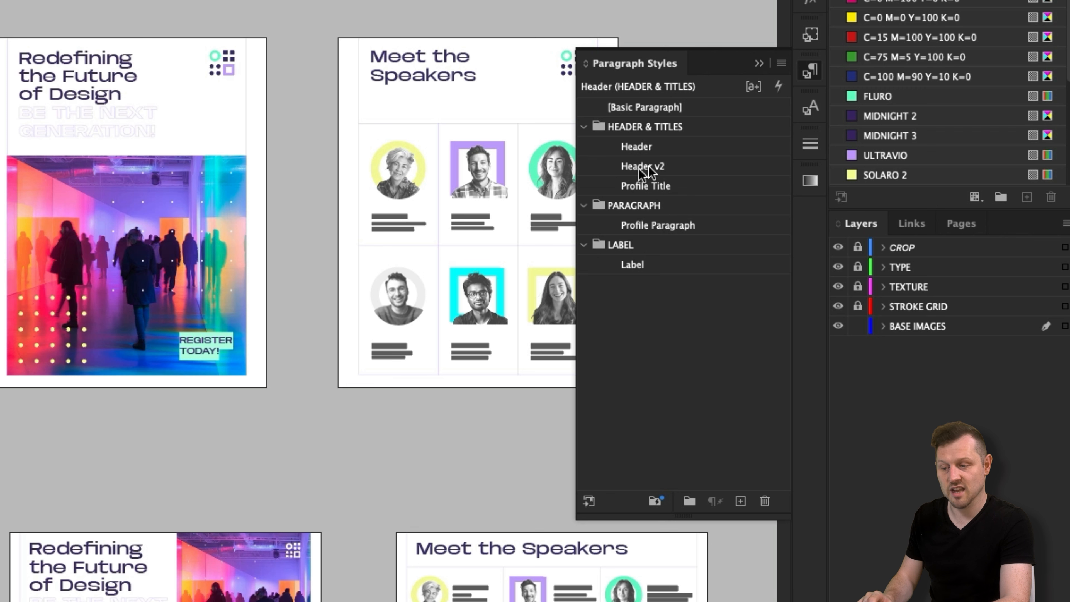
Create a new character style group and sort the loose colour styles into it
click(812, 109)
click(714, 518)
click(637, 269)
double_click(637, 269)
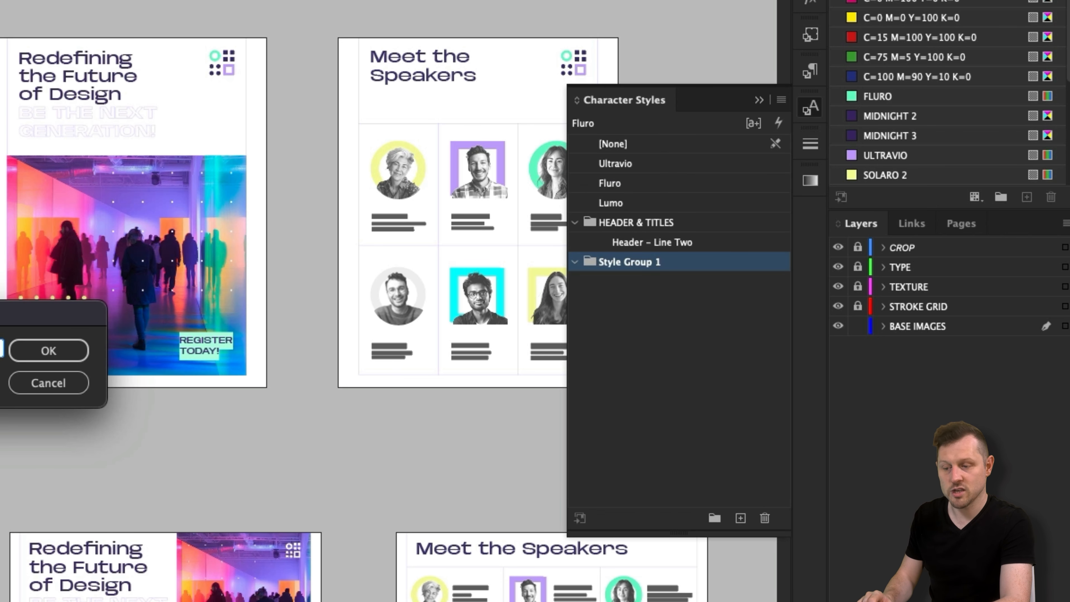
key(Return)
drag(629, 210, 626, 255)
drag(607, 182, 612, 221)
Create an object style group named STROKES, move Base Stroke into it, and check the sorted character and paragraph styles
click(809, 36)
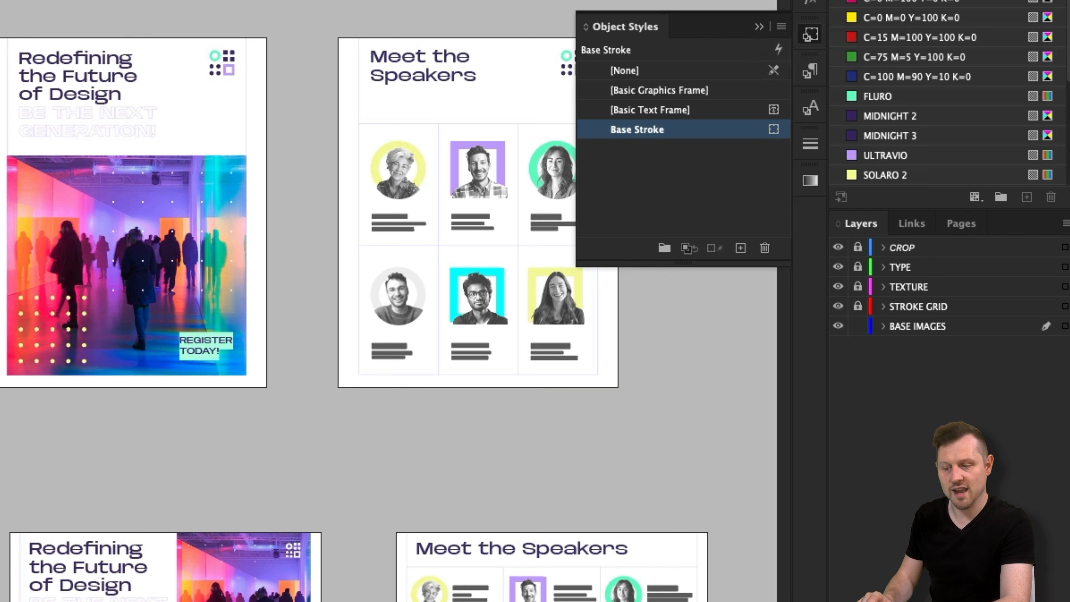
click(810, 35)
click(816, 37)
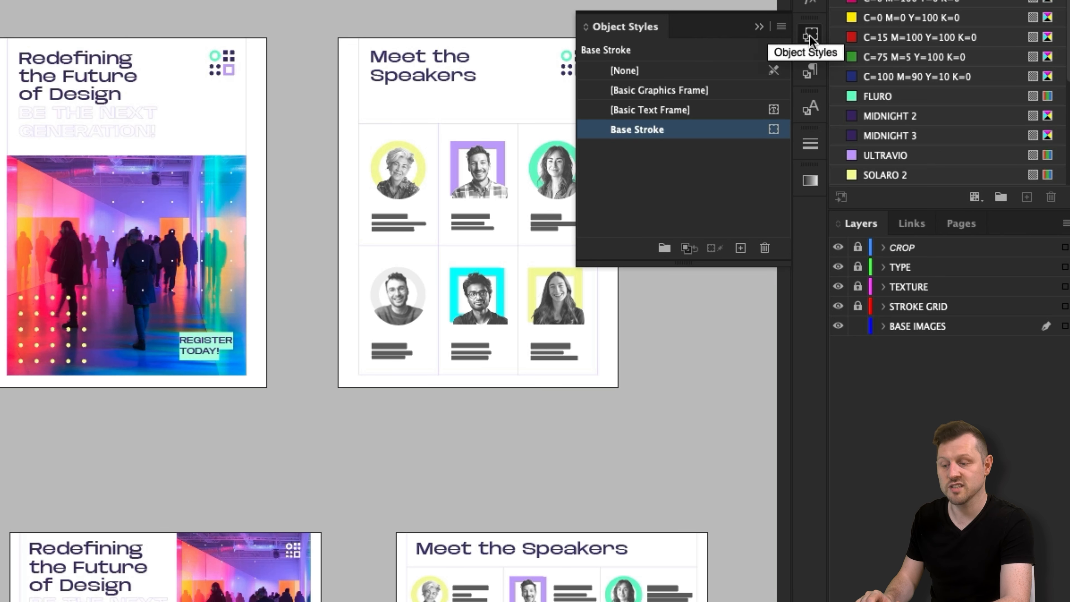
click(665, 248)
double_click(641, 150)
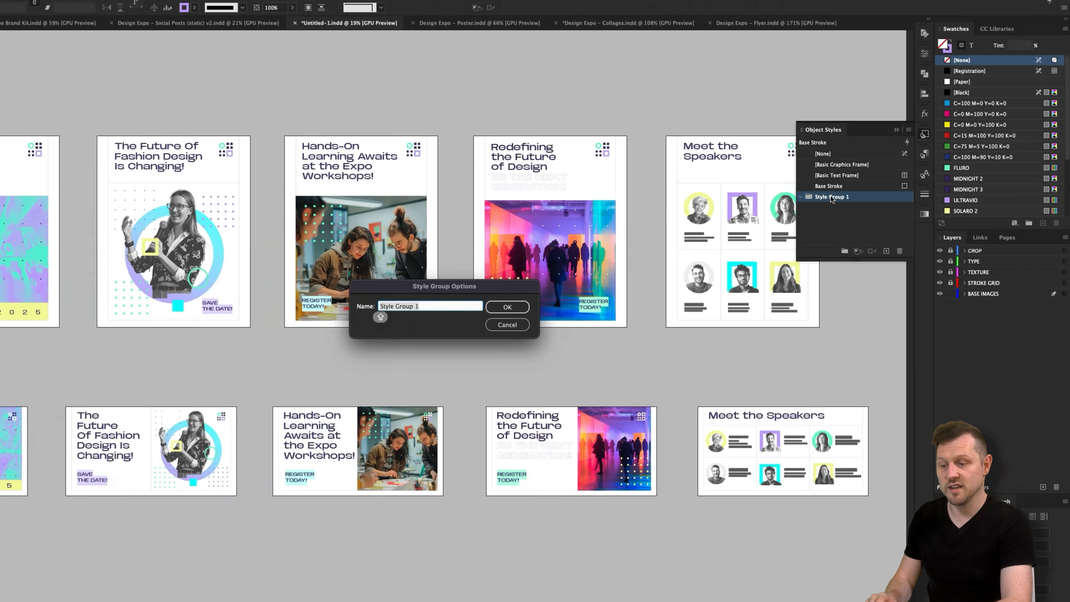
text(STROKES)
key(Return)
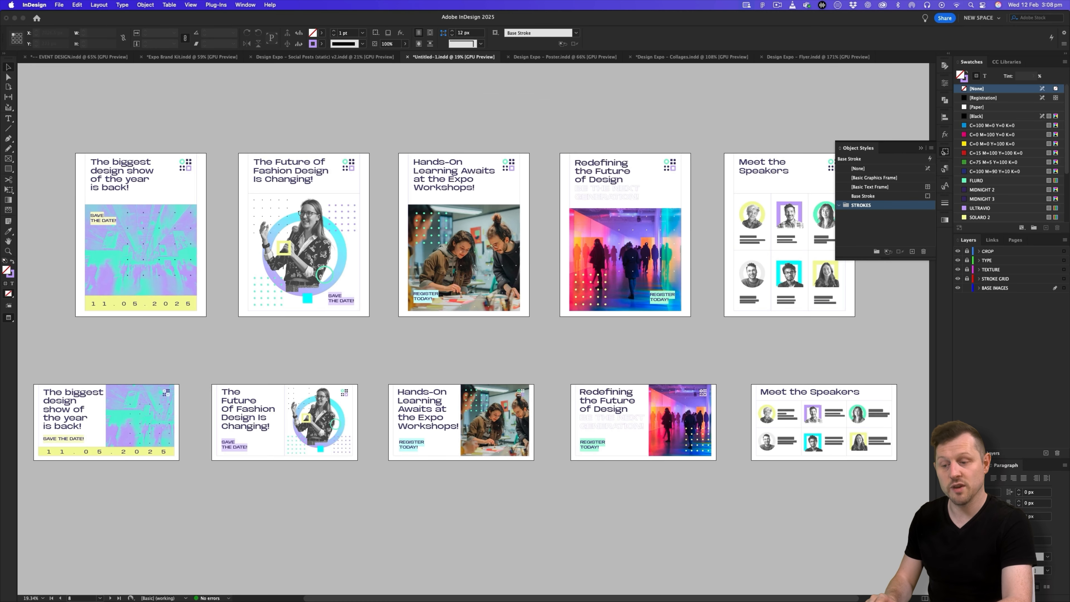
drag(859, 197, 843, 199)
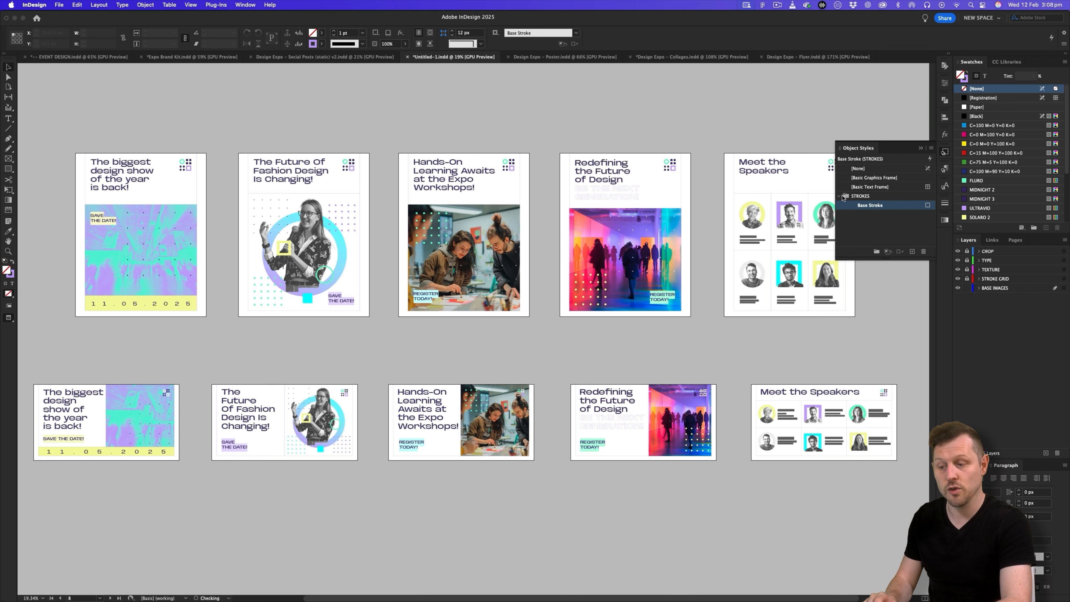
click(945, 186)
click(945, 169)
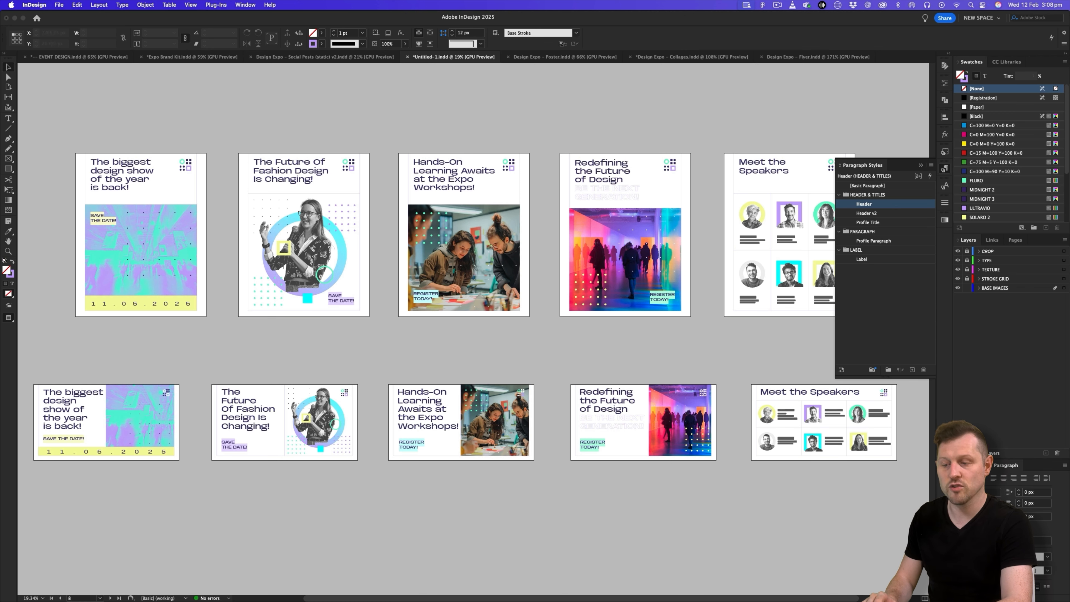
click(921, 166)
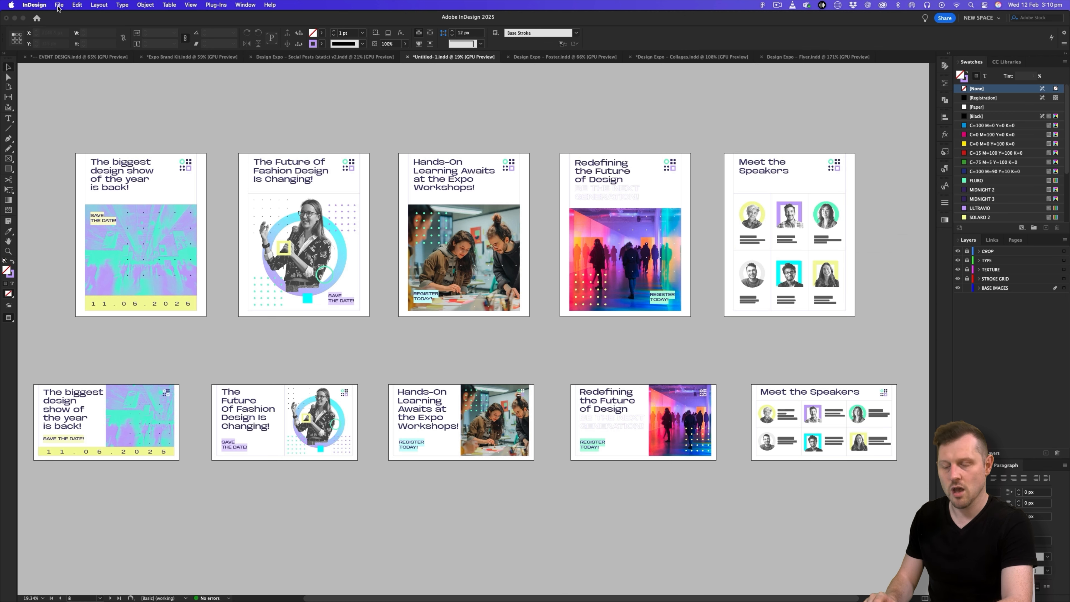
Start exporting the document and create a folder named Insta Posts inside the 4 - PUBLISH > JPG folder
click(59, 5)
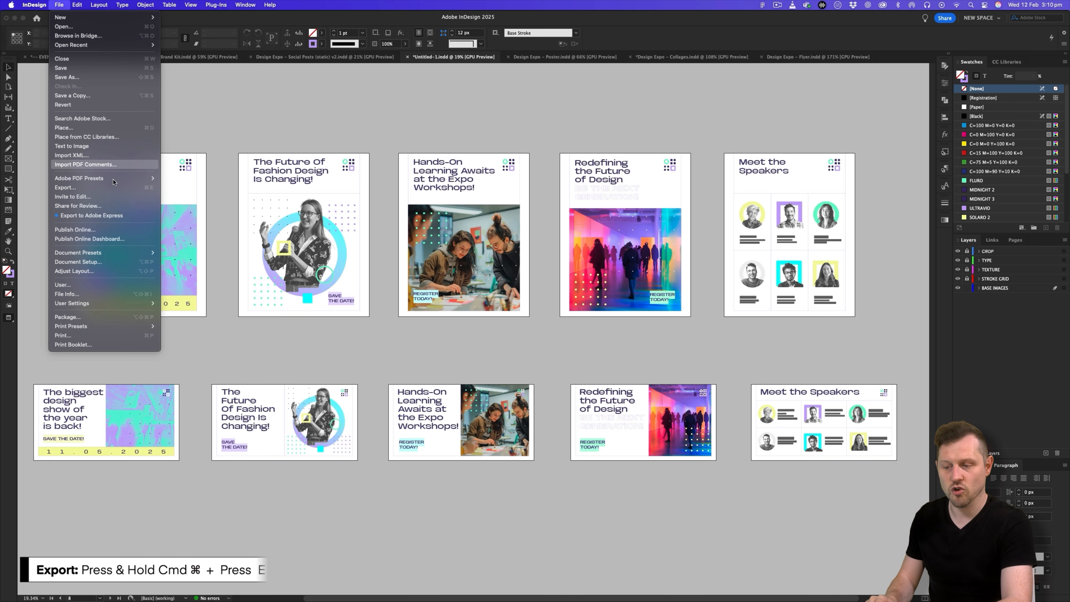
click(423, 103)
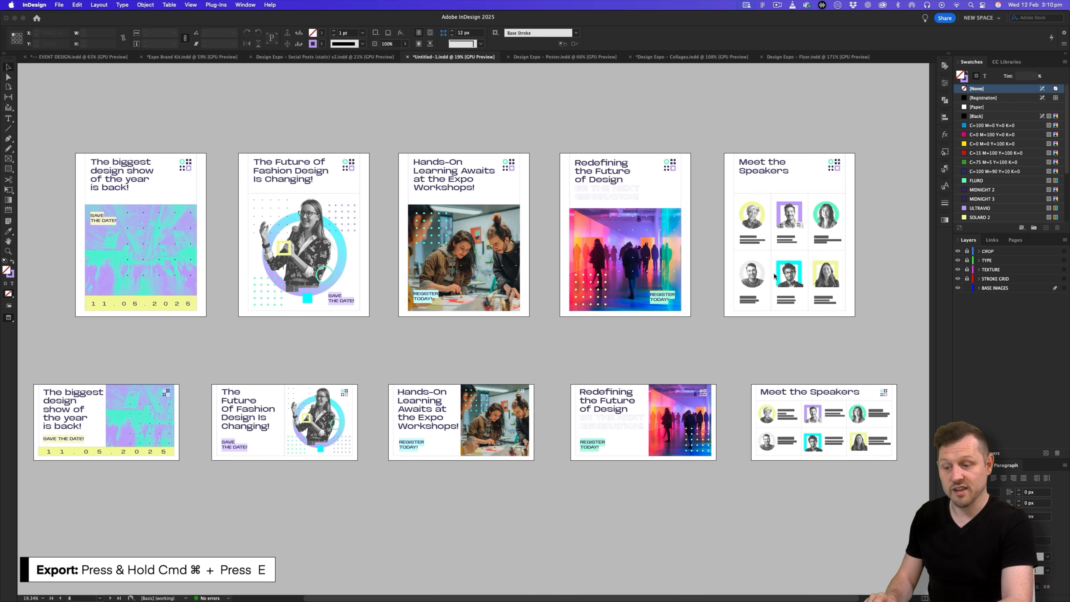
key(super+e)
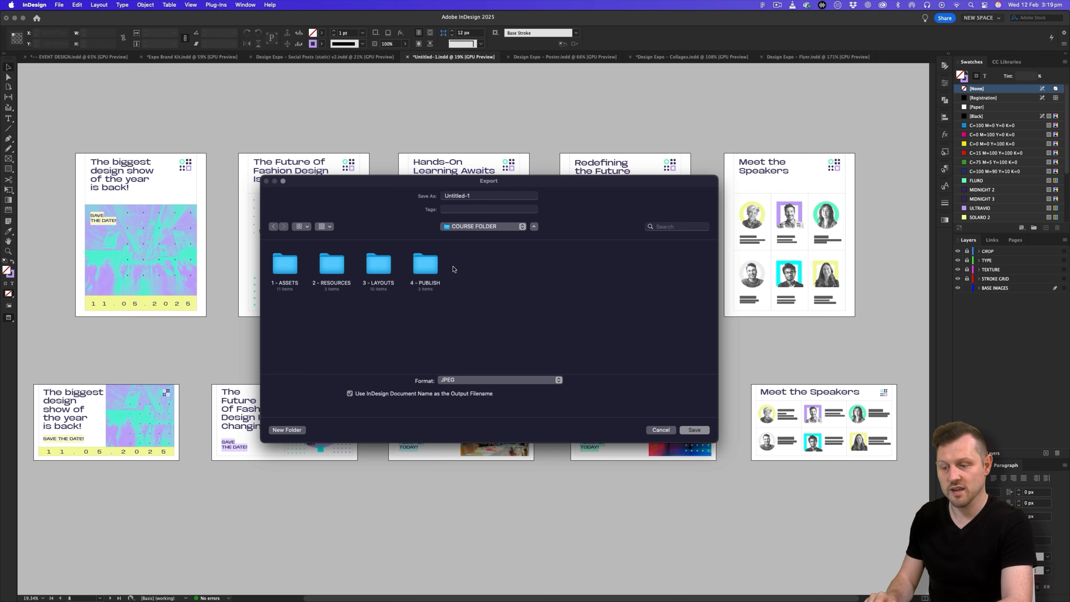
double_click(427, 265)
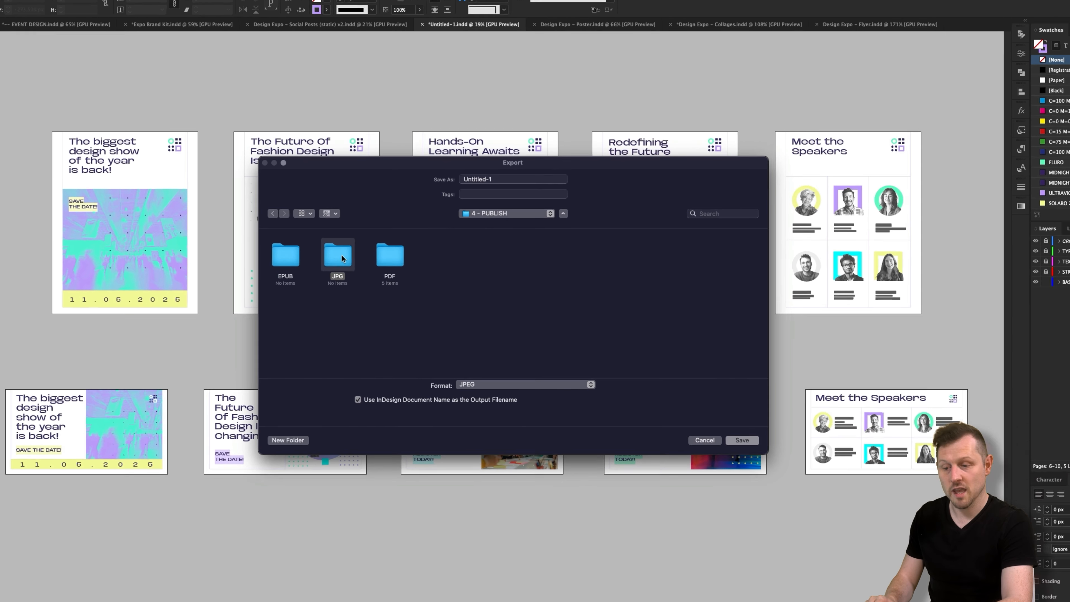
double_click(333, 265)
click(300, 461)
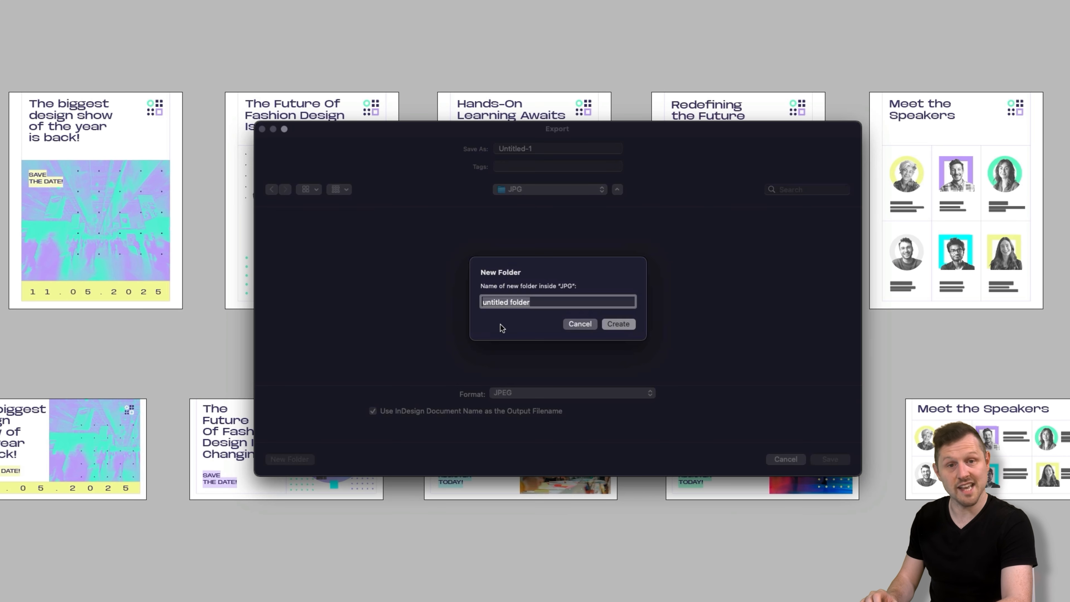
text(Insta Posts)
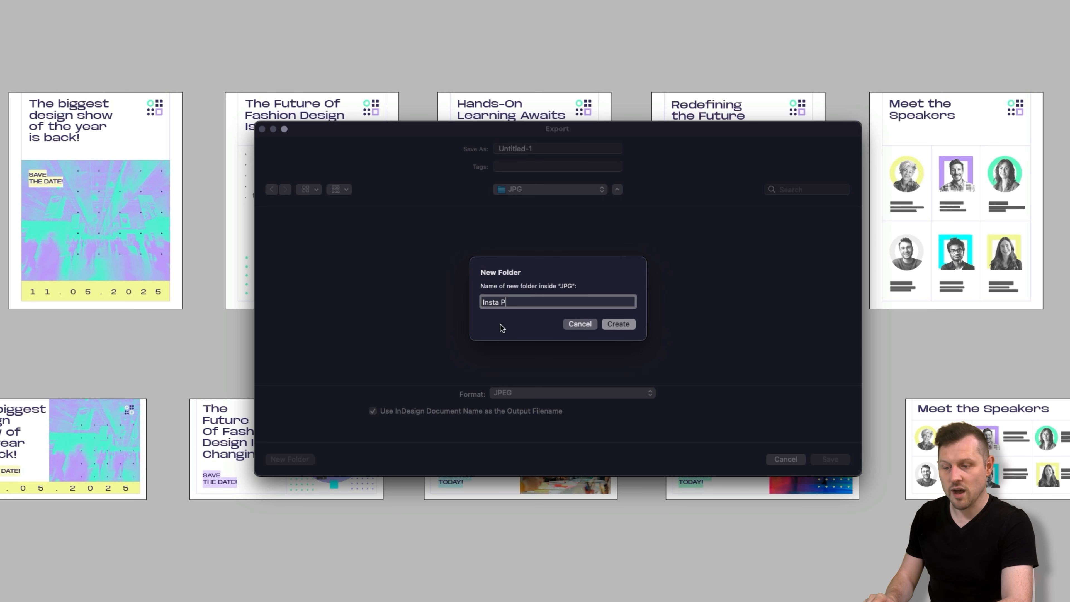
click(618, 324)
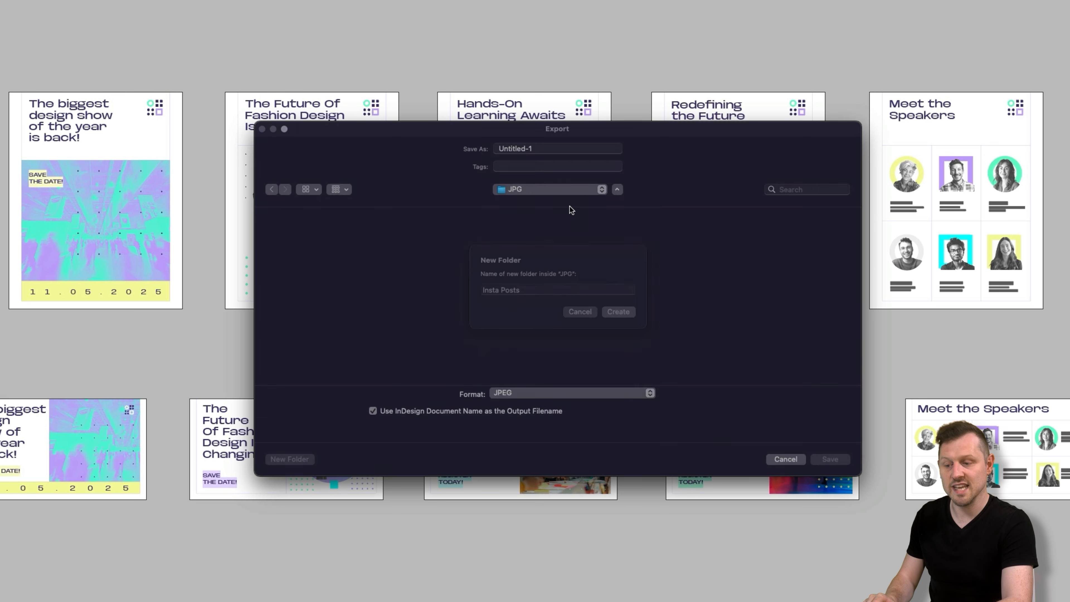
Name the export DE_Insta_, keep JPEG as the format, and save to proceed to the JPEG options
text(D)
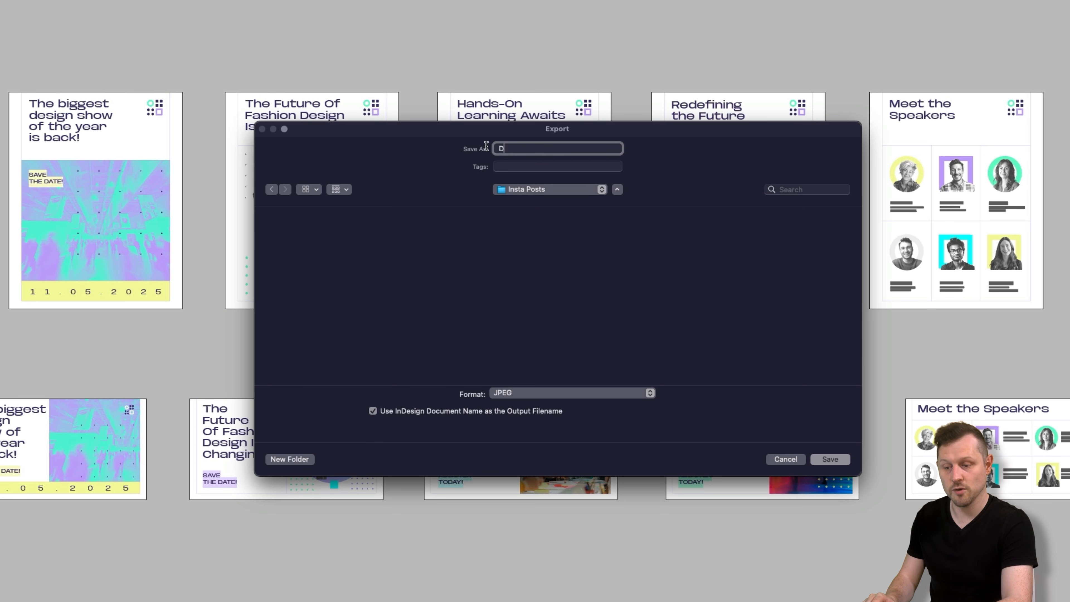
text(E_Insta_)
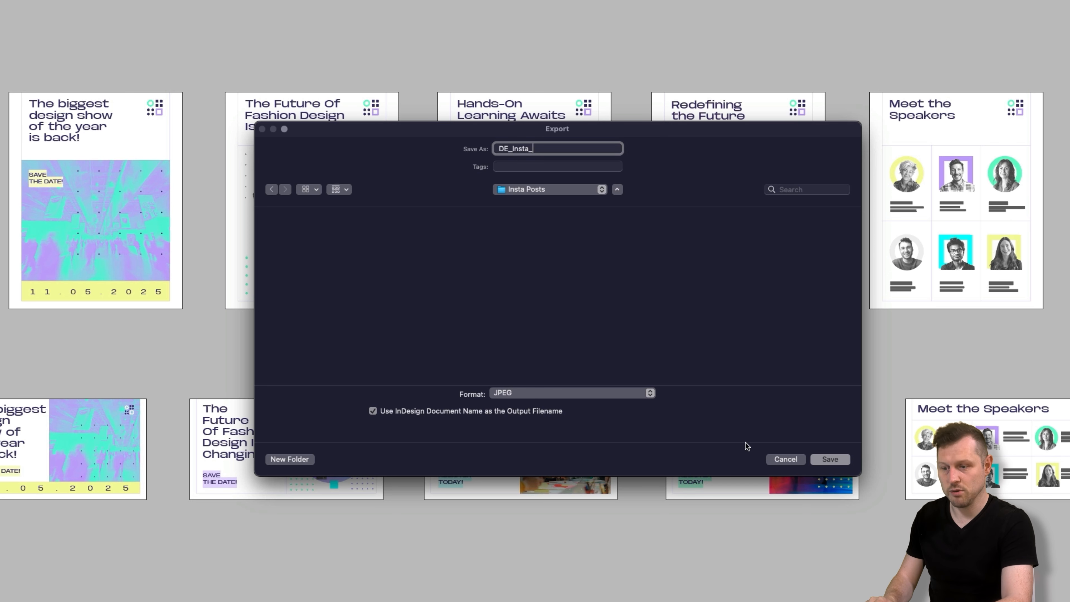
click(557, 393)
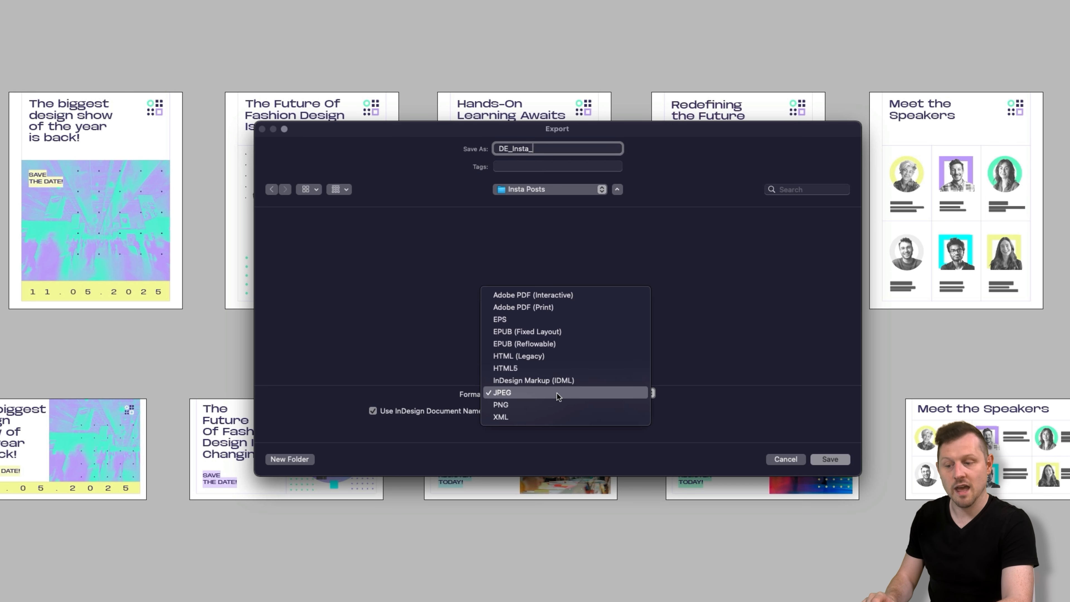
click(530, 395)
click(828, 461)
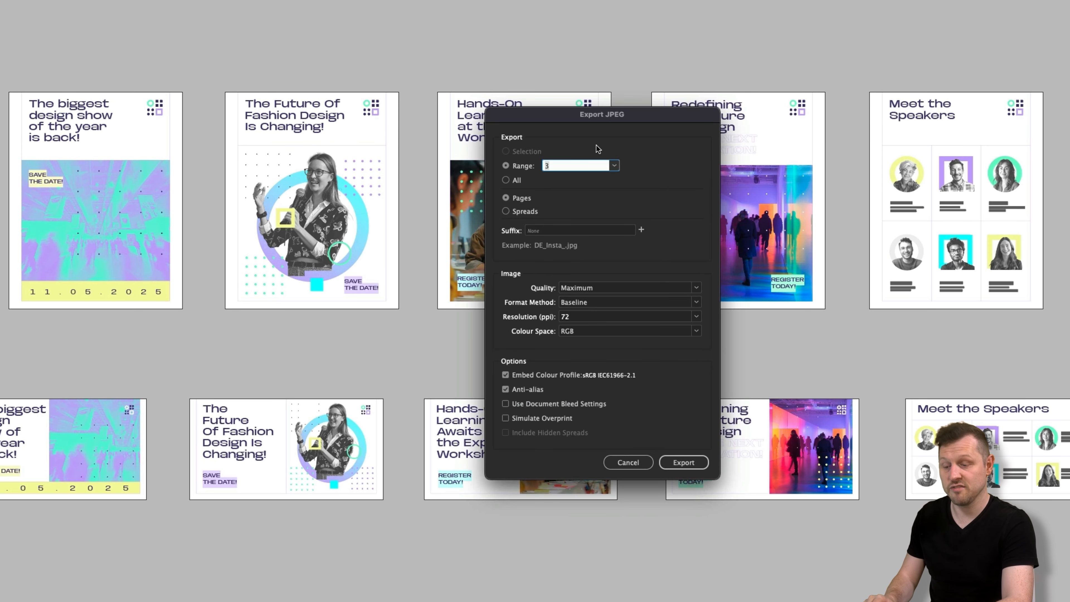
Export pages 1-5 as JPEGs at a resolution of 150 ppi
text(1-5)
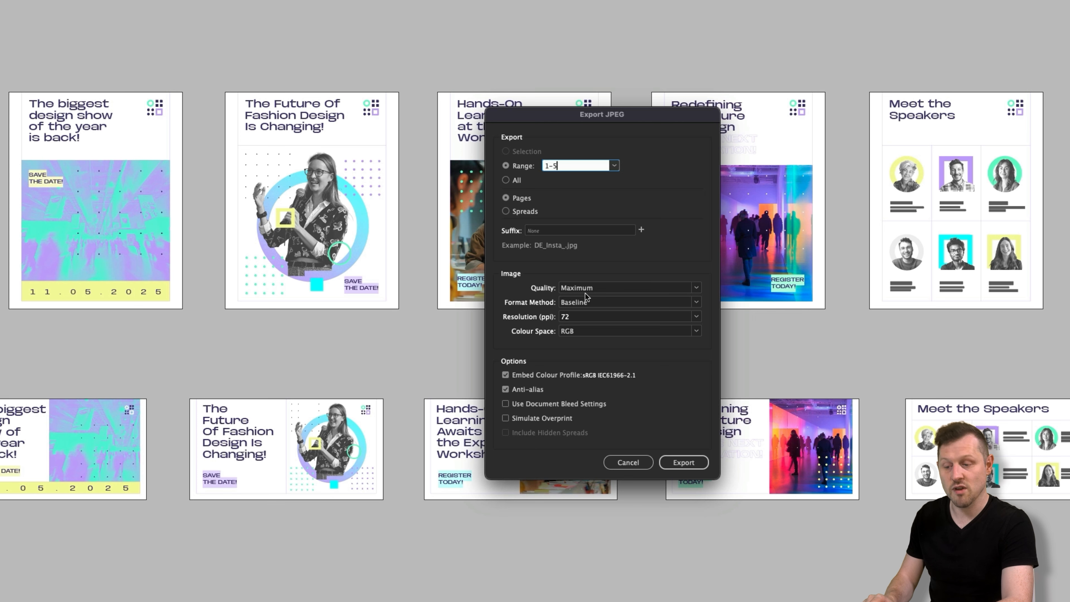
click(589, 321)
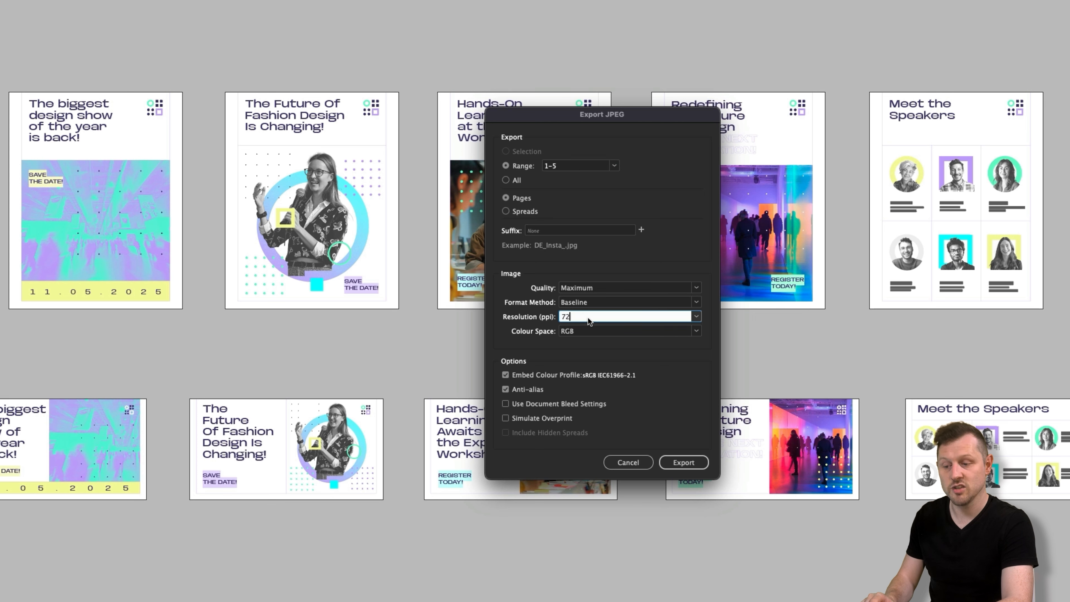
click(696, 317)
click(629, 354)
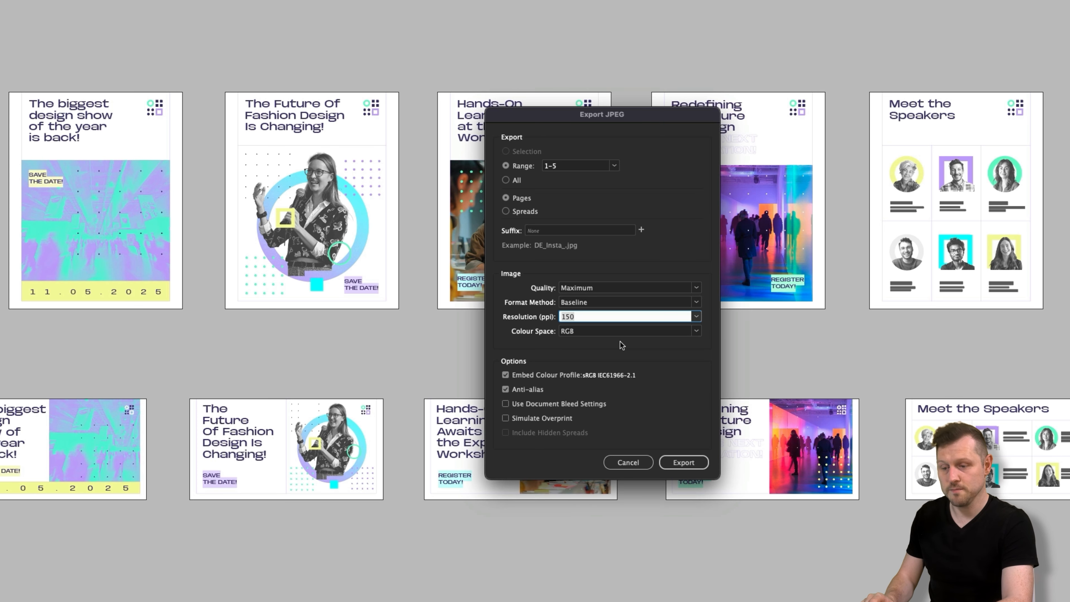
click(692, 464)
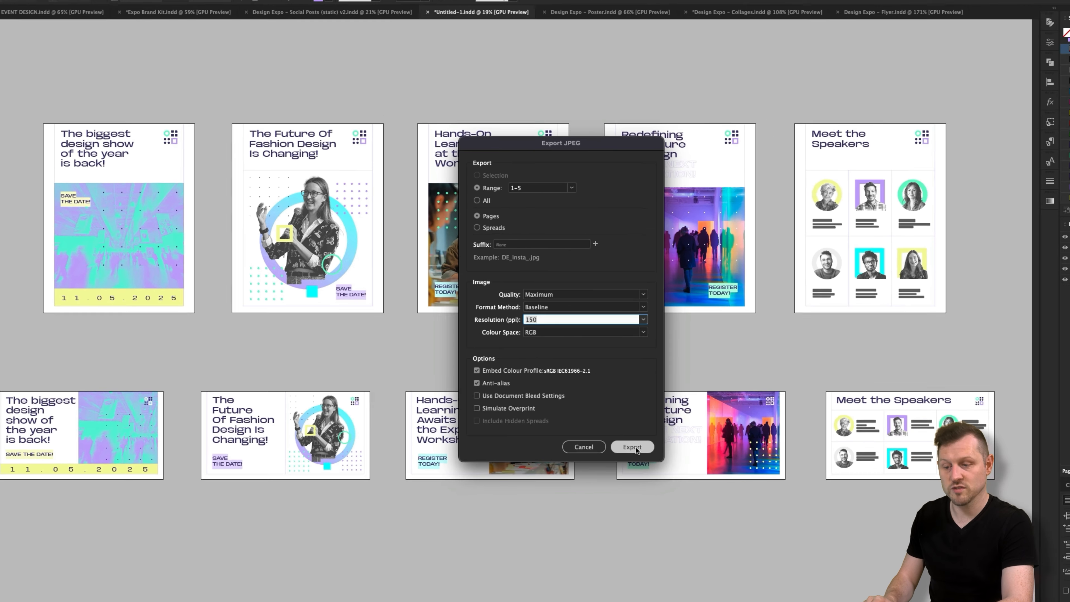
click(687, 463)
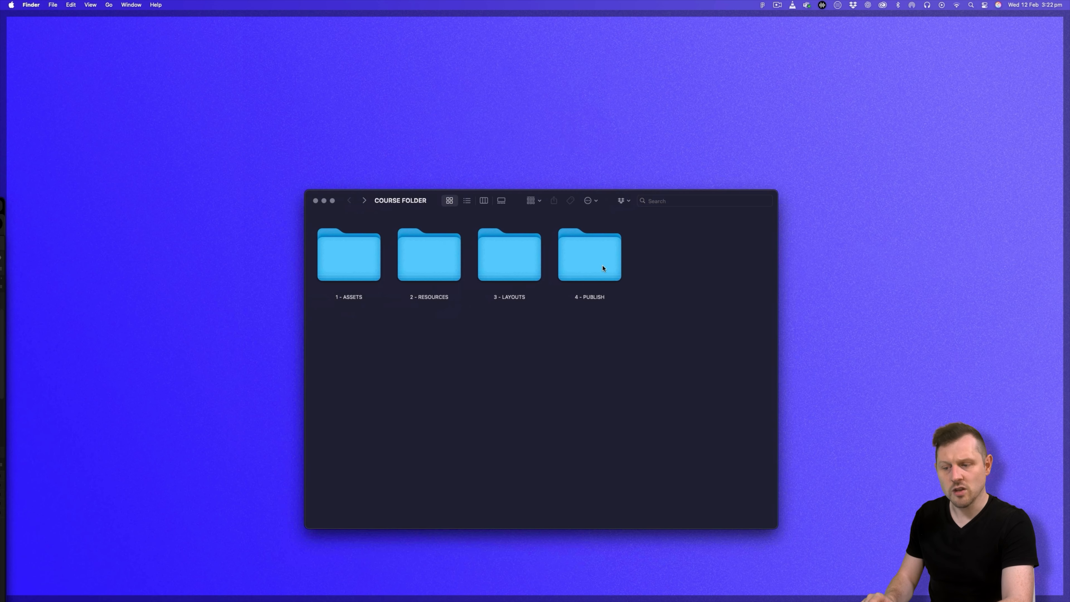
In Finder, open the Insta Posts folder inside 4 - PUBLISH > JPG
click(590, 251)
double_click(599, 247)
double_click(404, 201)
click(294, 209)
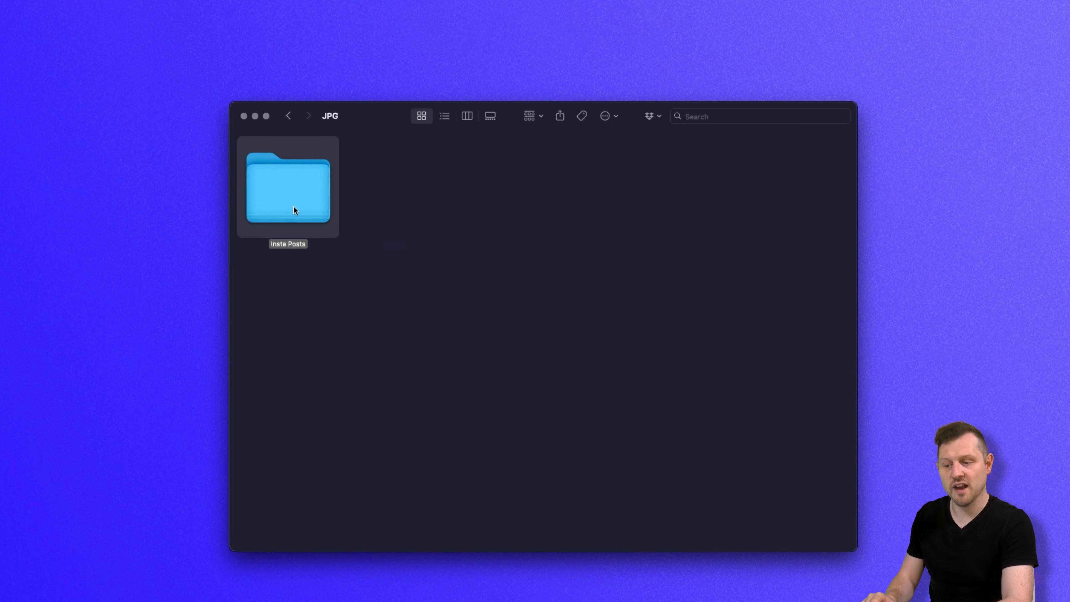
double_click(300, 187)
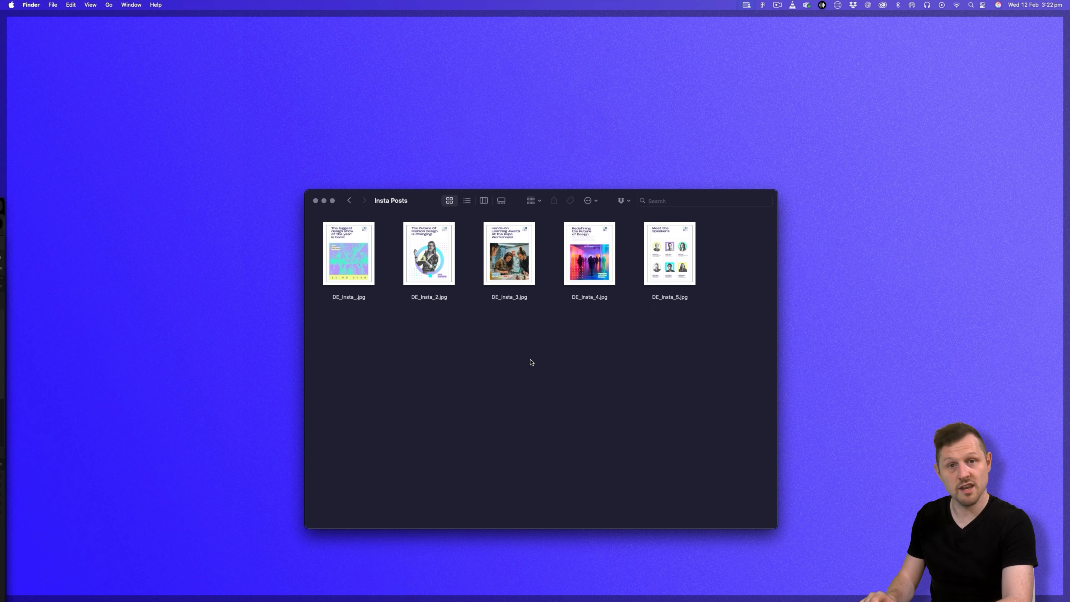
Preview the exported Insta posts one by one from the first to DE_Insta_5.jpg and back, then close the preview
click(361, 267)
key(space)
key(Right)
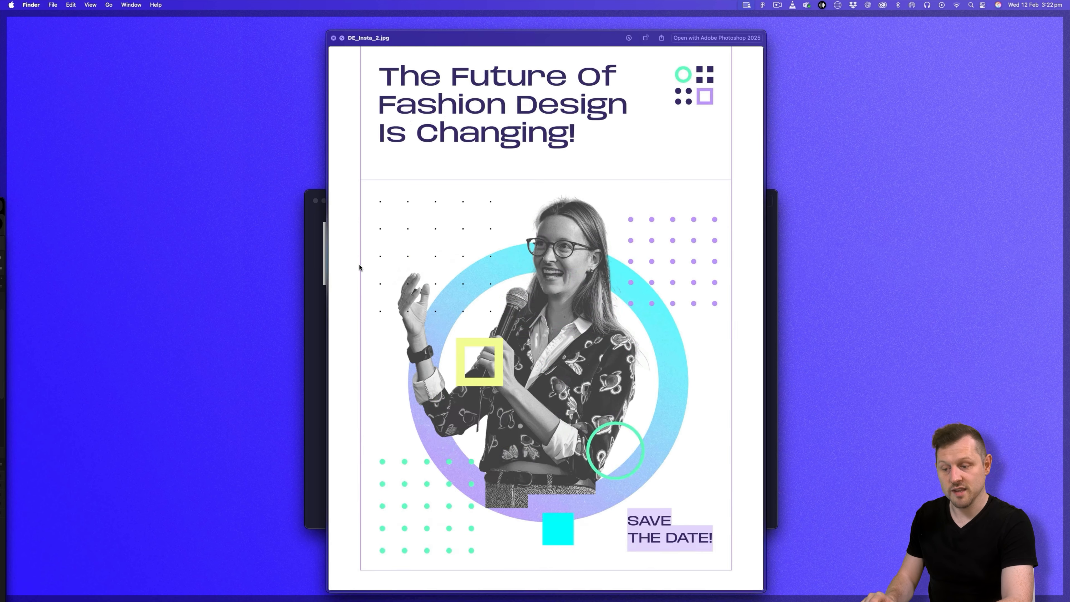
key(Right)
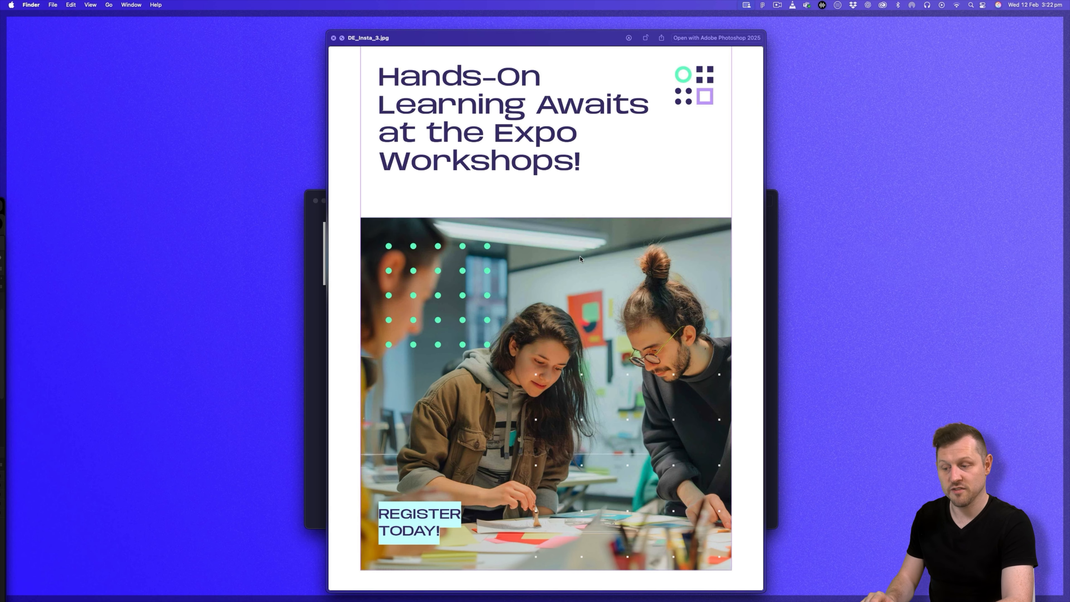
key(Right)
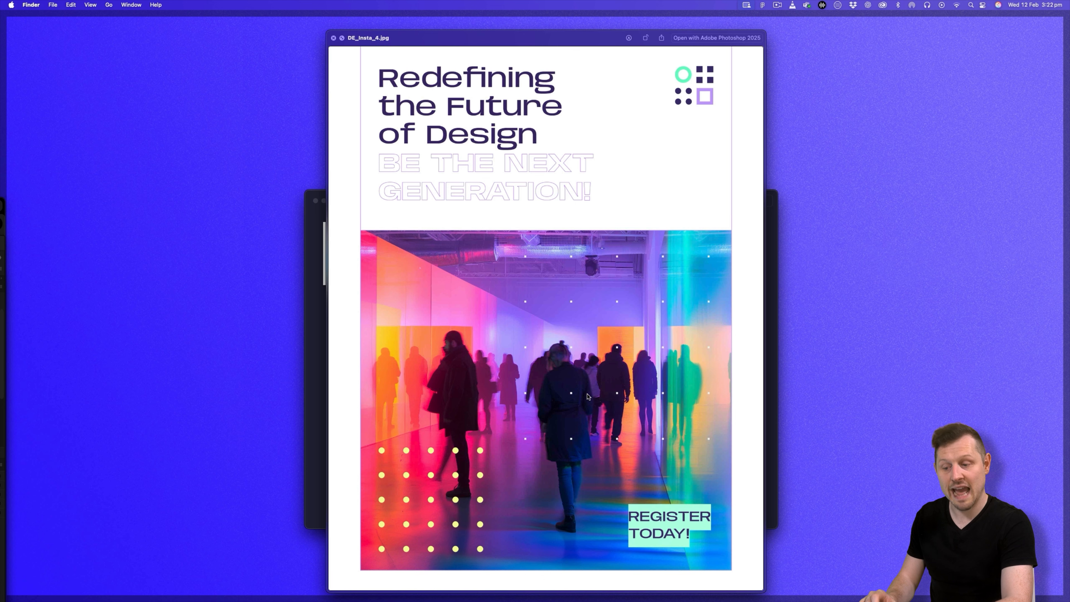
key(Right)
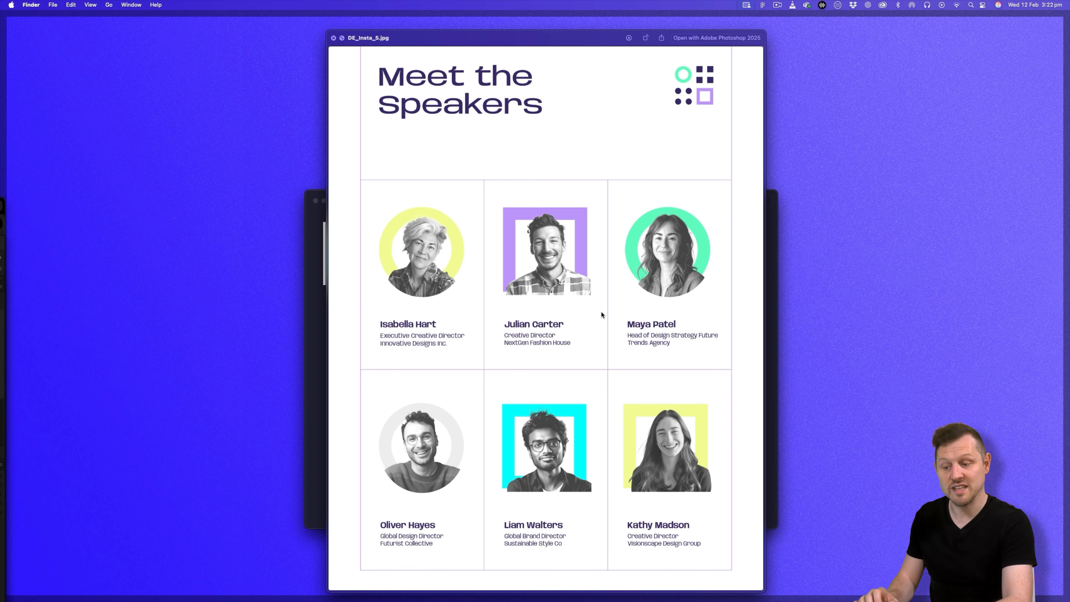
key(Left)
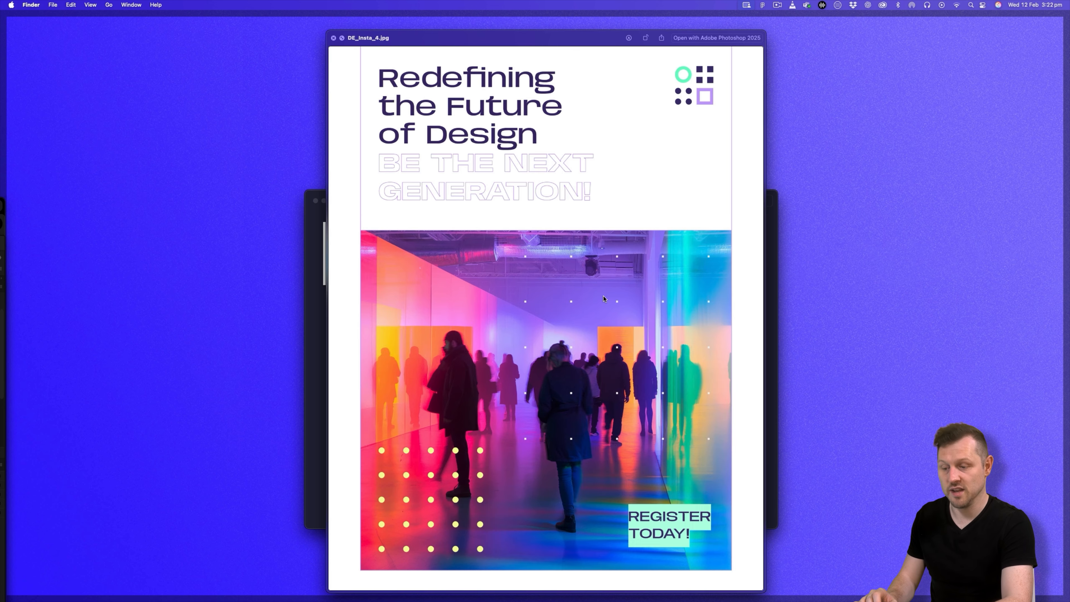
key(Left)
key(Left)
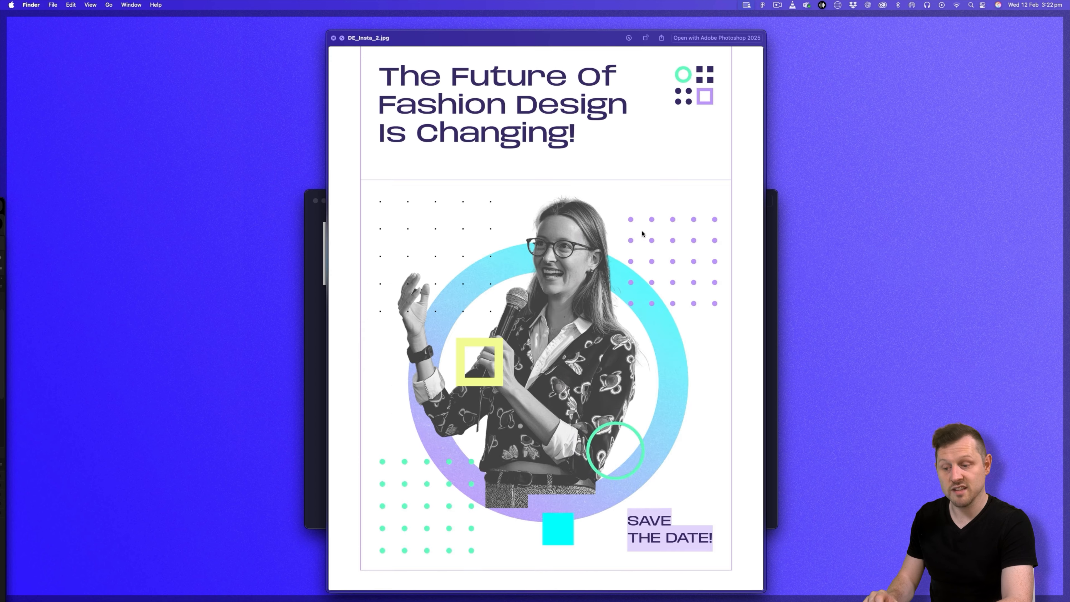
key(Left)
key(space)
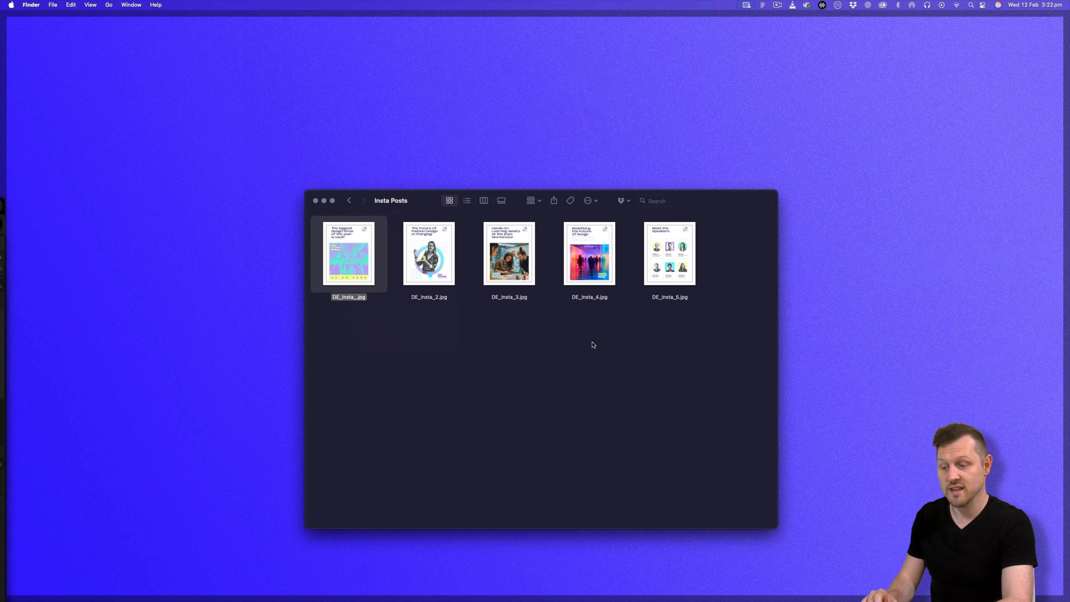
click(442, 335)
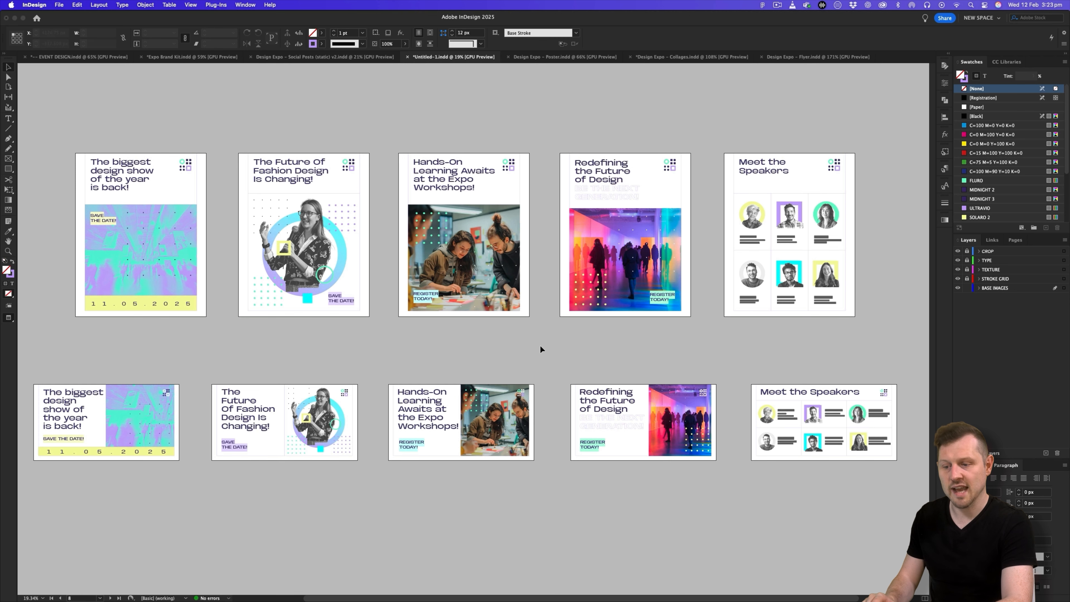
Back in InDesign, start another export and create a LinkedIn Posts folder inside 4 - PUBLISH > JPG
scroll(540, 345, left, 1)
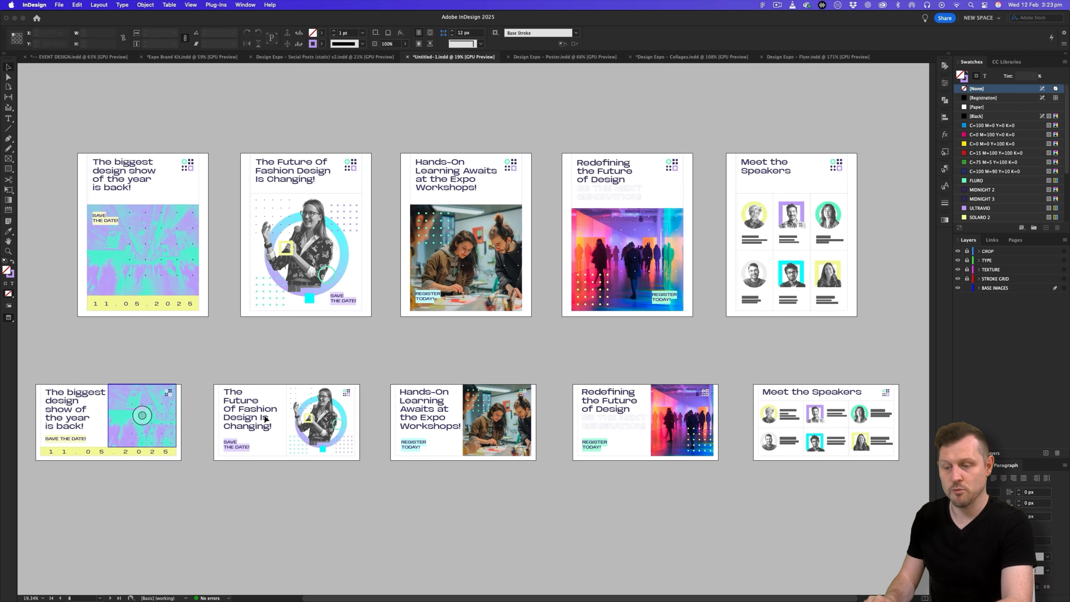
key(super+e)
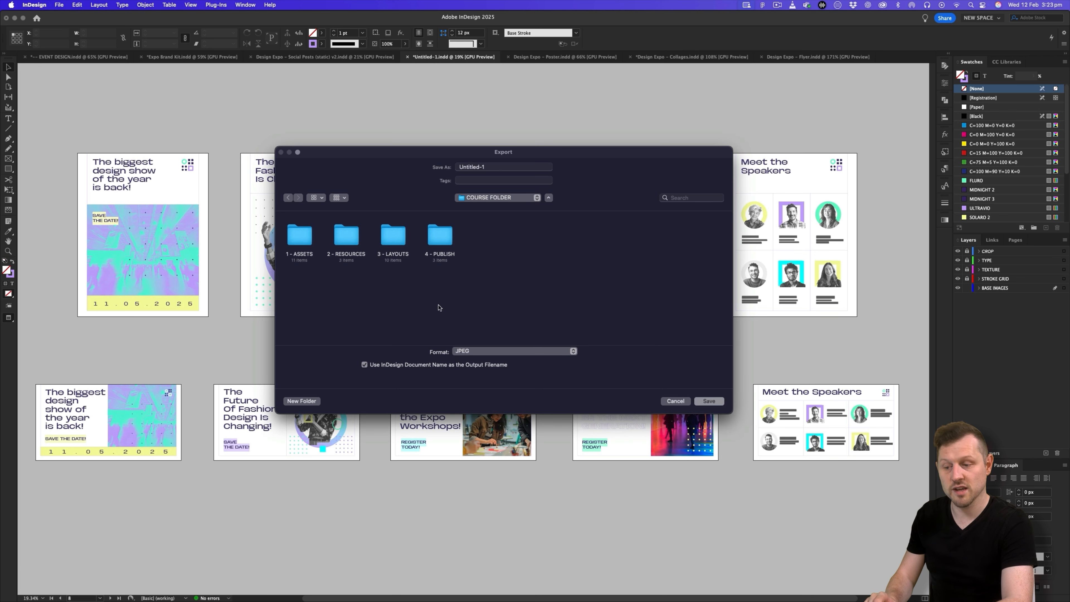
double_click(436, 235)
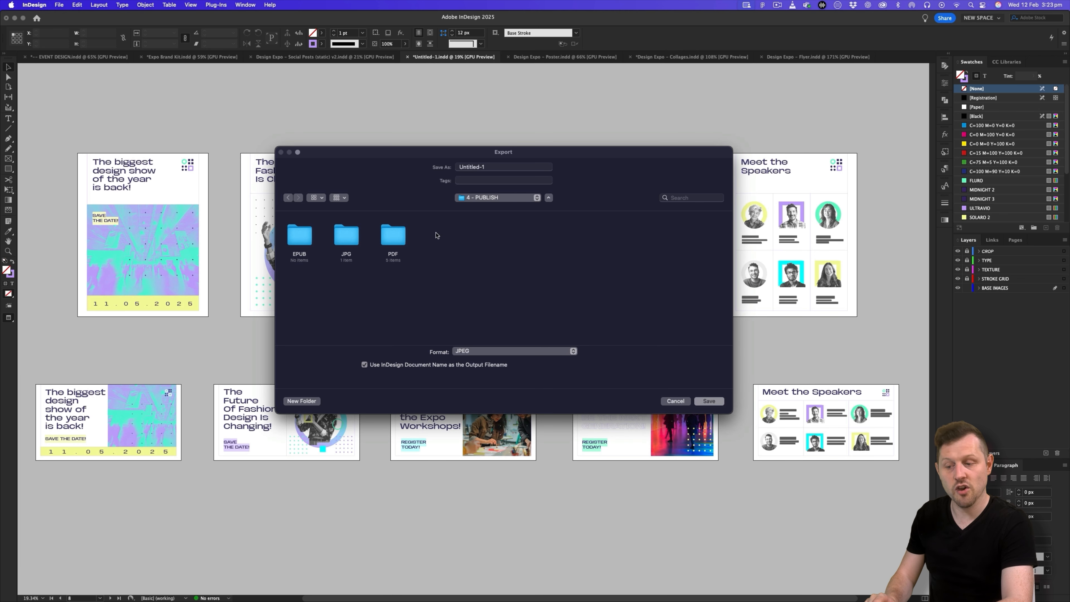
double_click(346, 236)
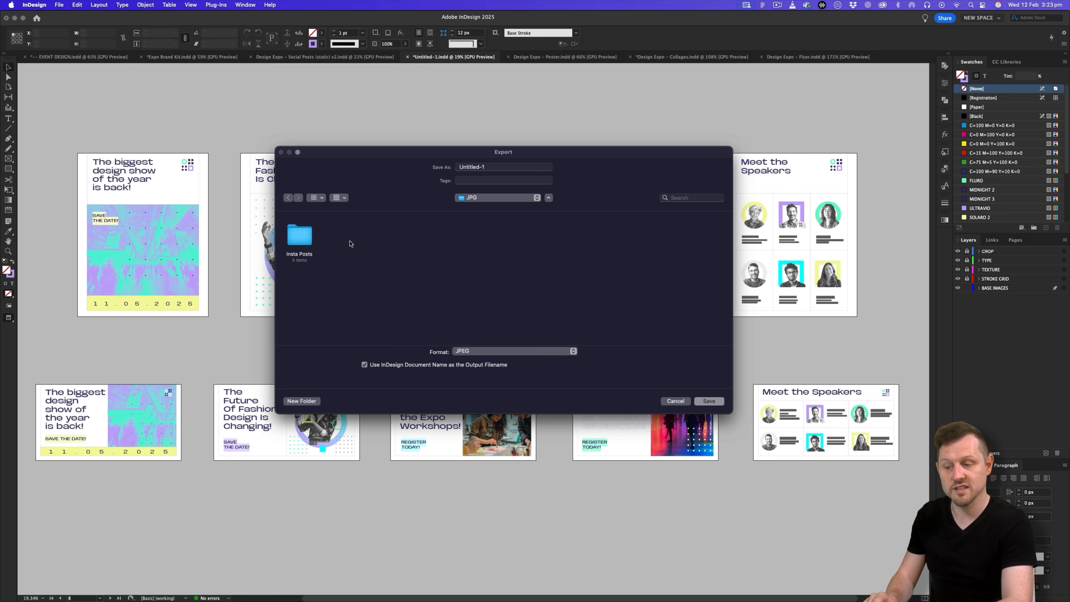
click(302, 401)
text(LinkedIn Posts)
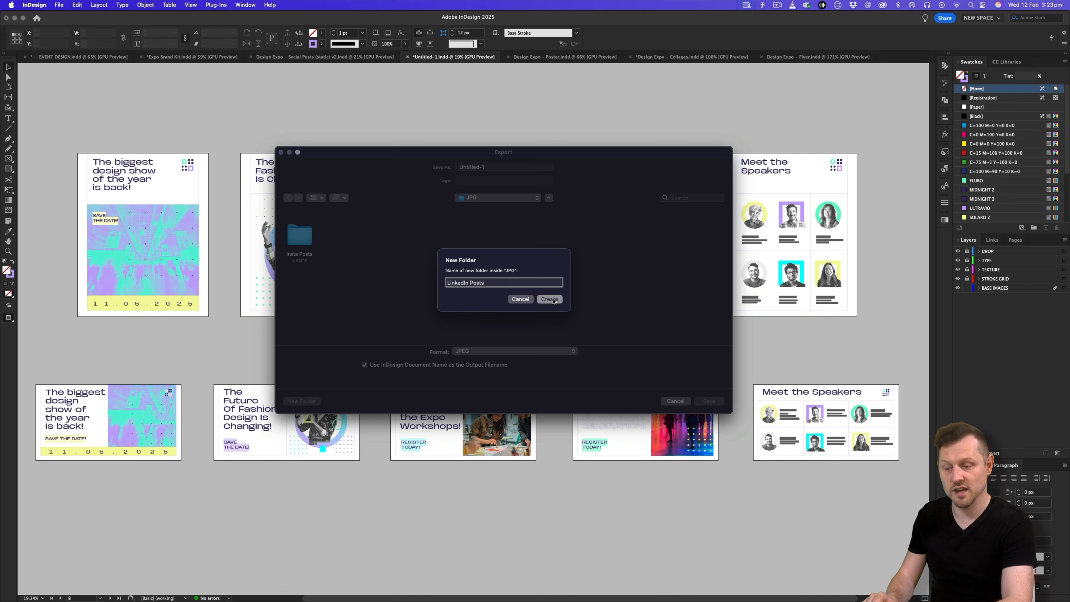
click(550, 299)
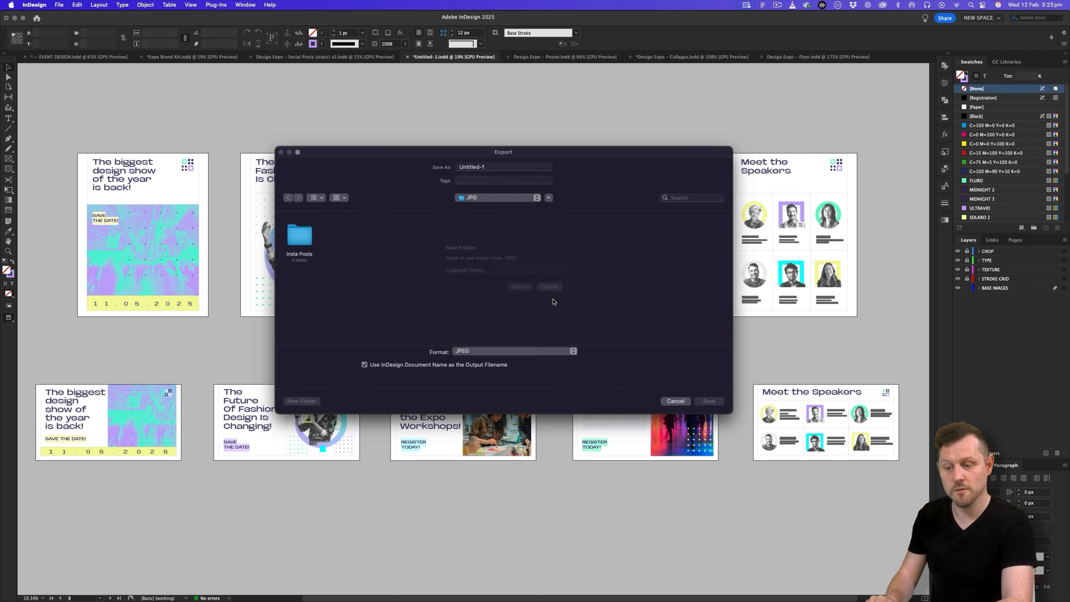
Name the second JPEG export DE_Wide_ and save it to the LinkedIn Posts folder to reach the JPEG options
click(485, 166)
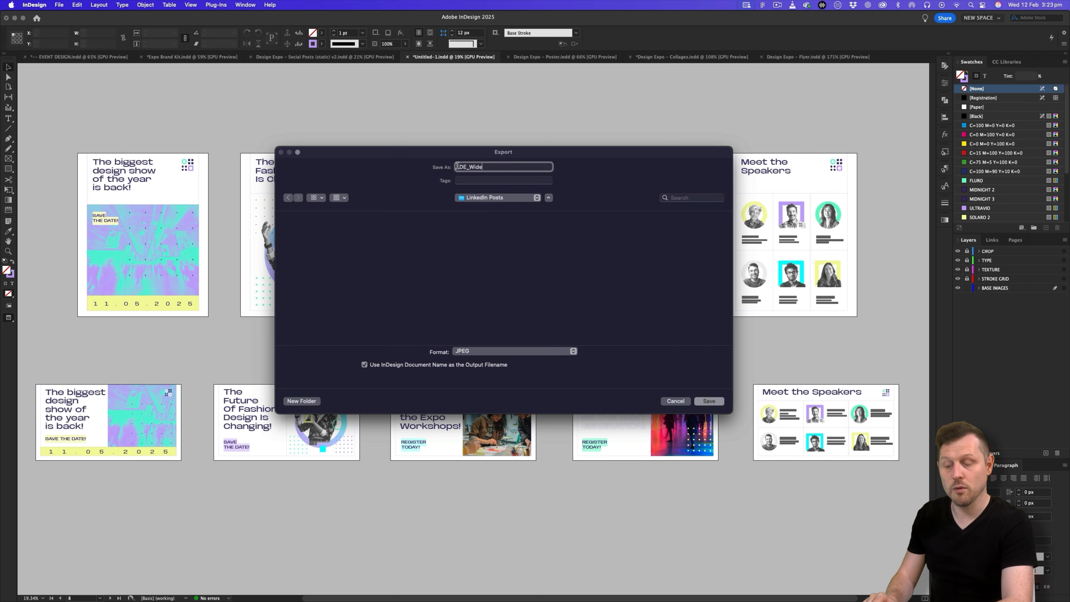
text(DE_Wide_)
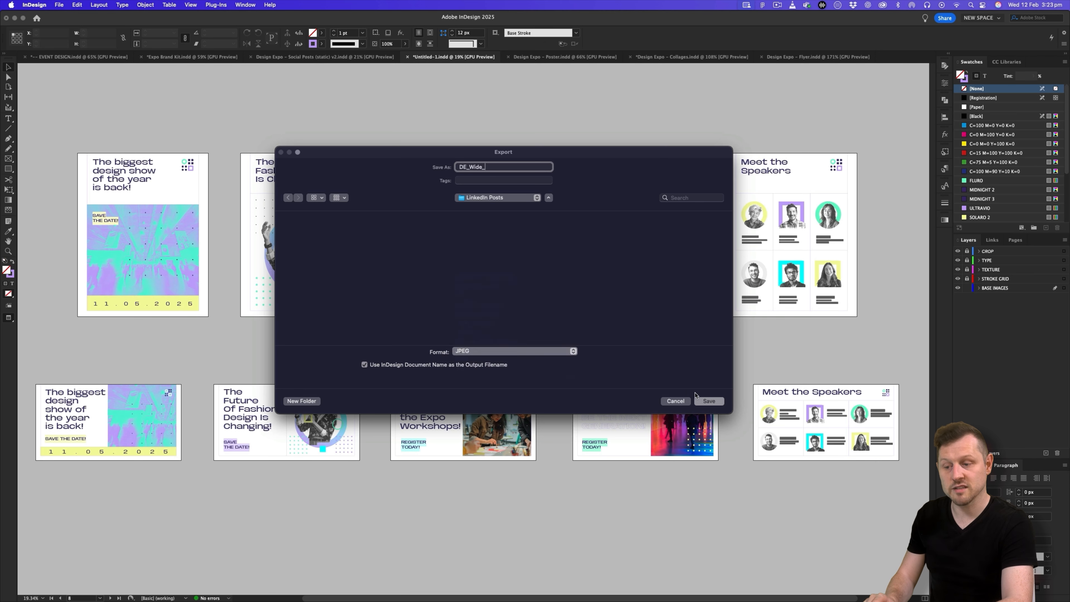
key(Return)
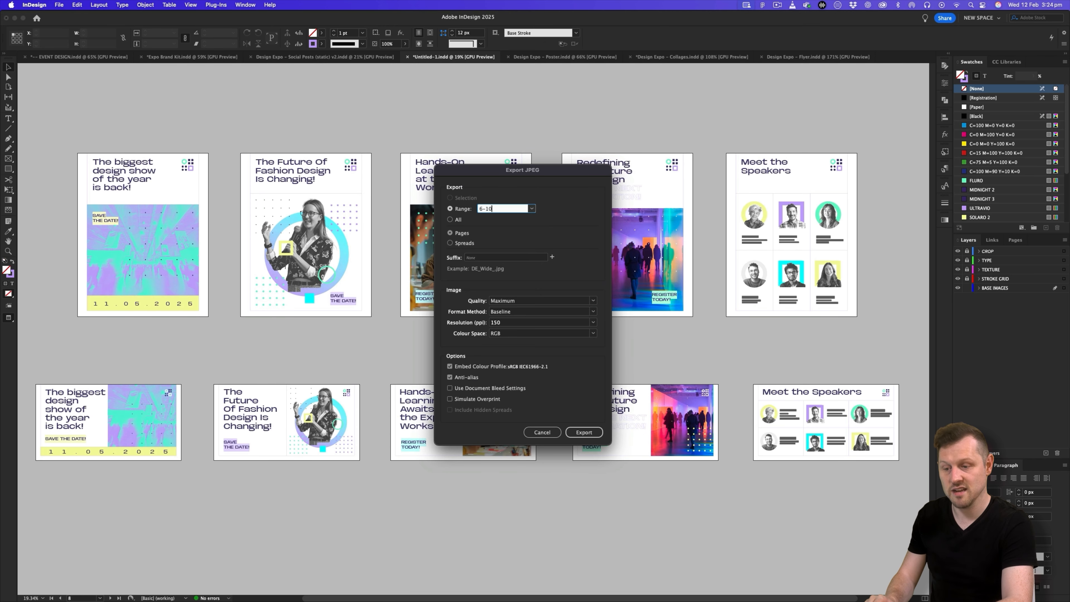
Export pages 6-10 as JPEGs, then switch to Finder and open the LinkedIn Posts folder inside 4 - PUBLISH > JPG
click(581, 431)
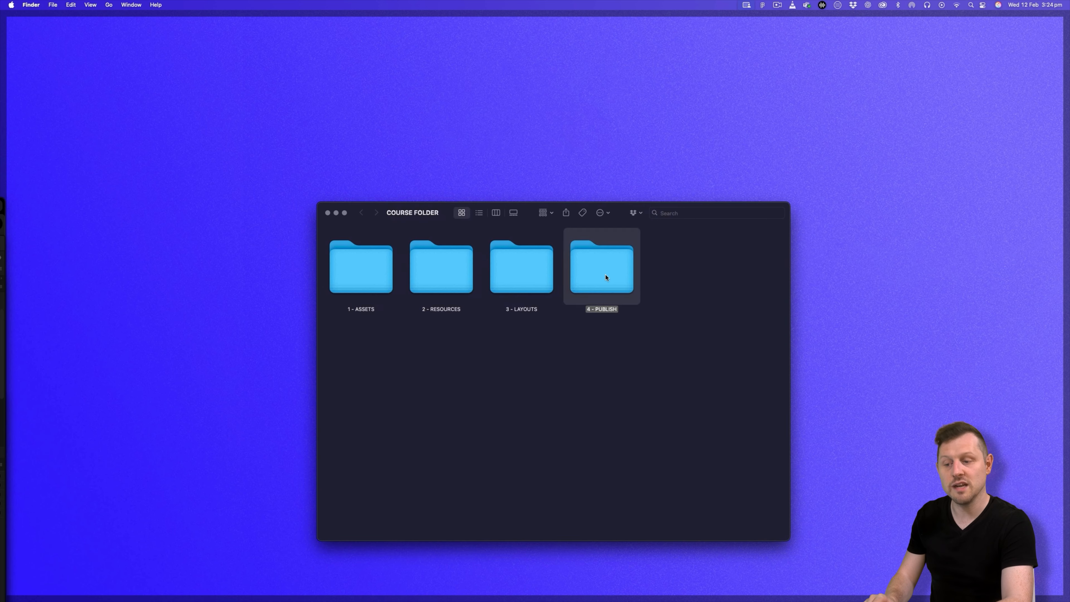
double_click(463, 271)
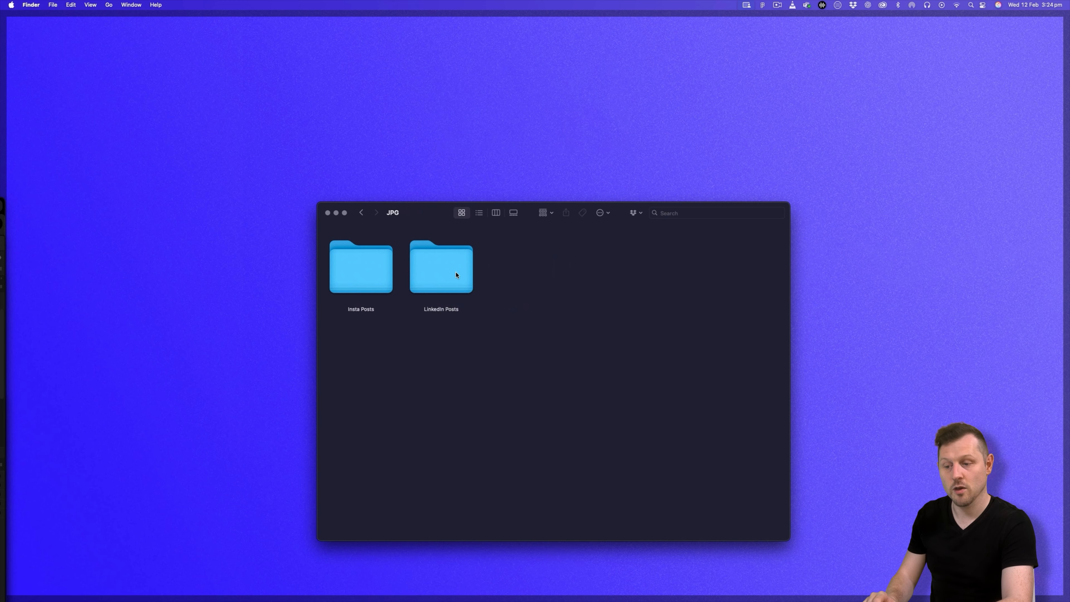
double_click(456, 274)
Preview the exported LinkedIn posts one by one from the first to DE_Wide_5.jpg, then close the preview
key(space)
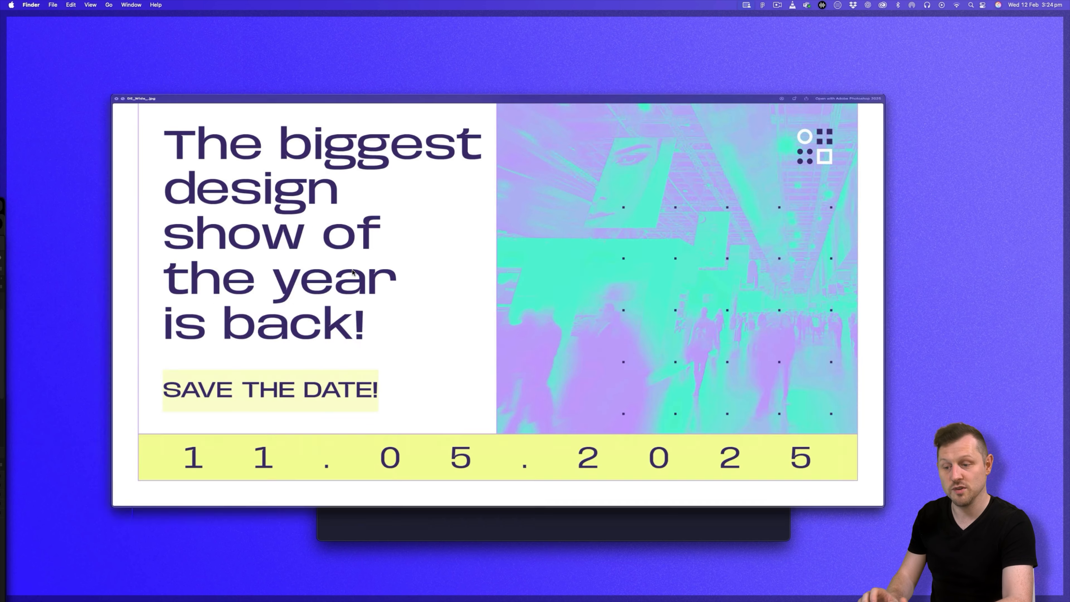
key(Right)
key(Right)
key(Right)
key(Right)
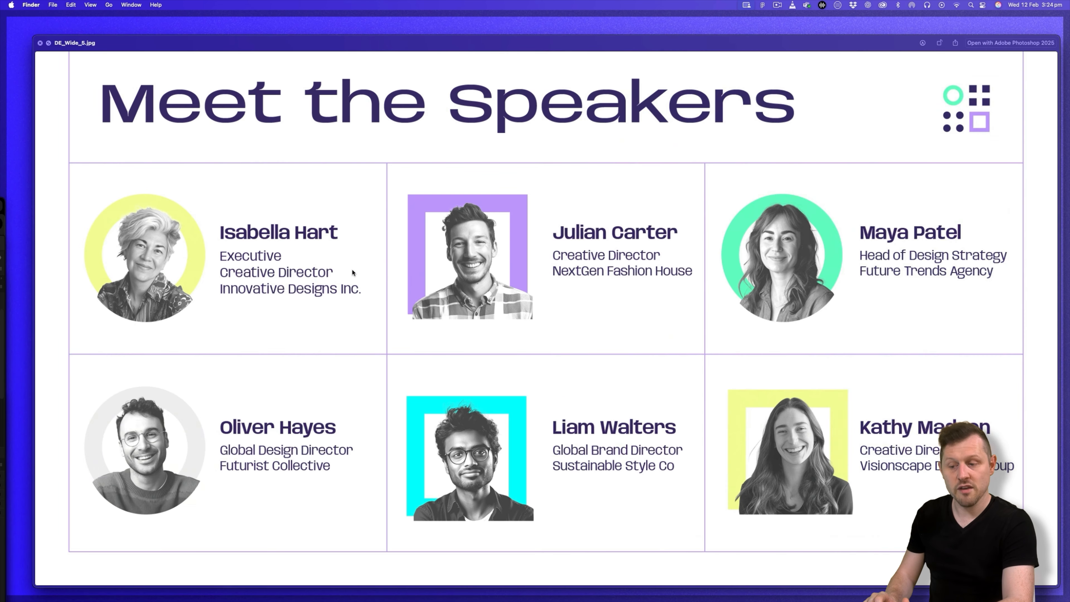
key(space)
click(532, 378)
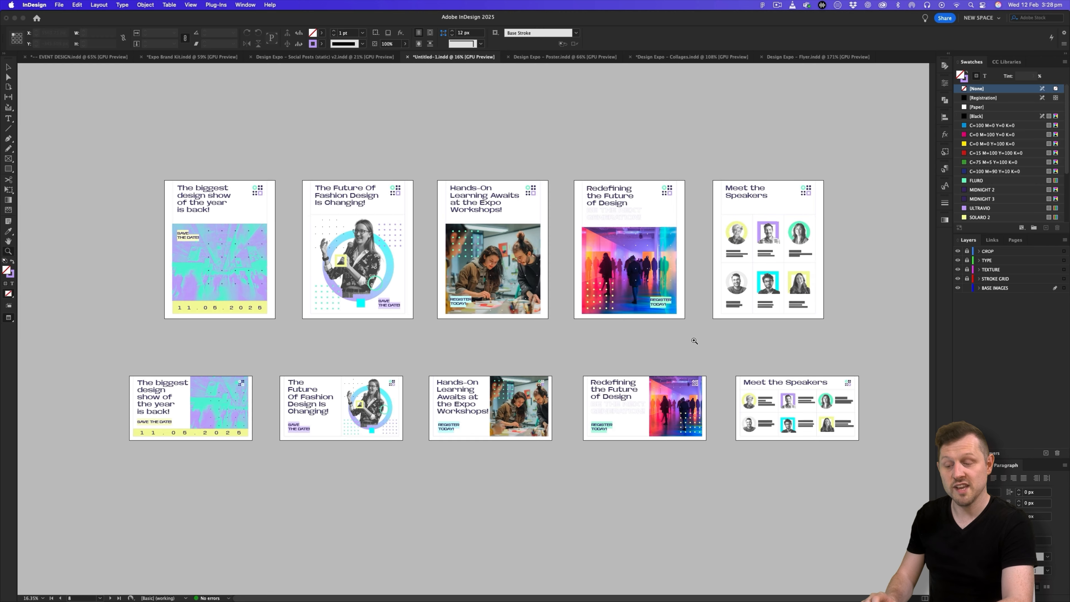
Back in InDesign, start another JPEG export with the LinkedIn Posts folder as destination and DE_Wide_5 as the file name
drag(489, 328, 645, 256)
drag(880, 298, 129, 143)
drag(557, 382, 676, 386)
drag(677, 386, 654, 370)
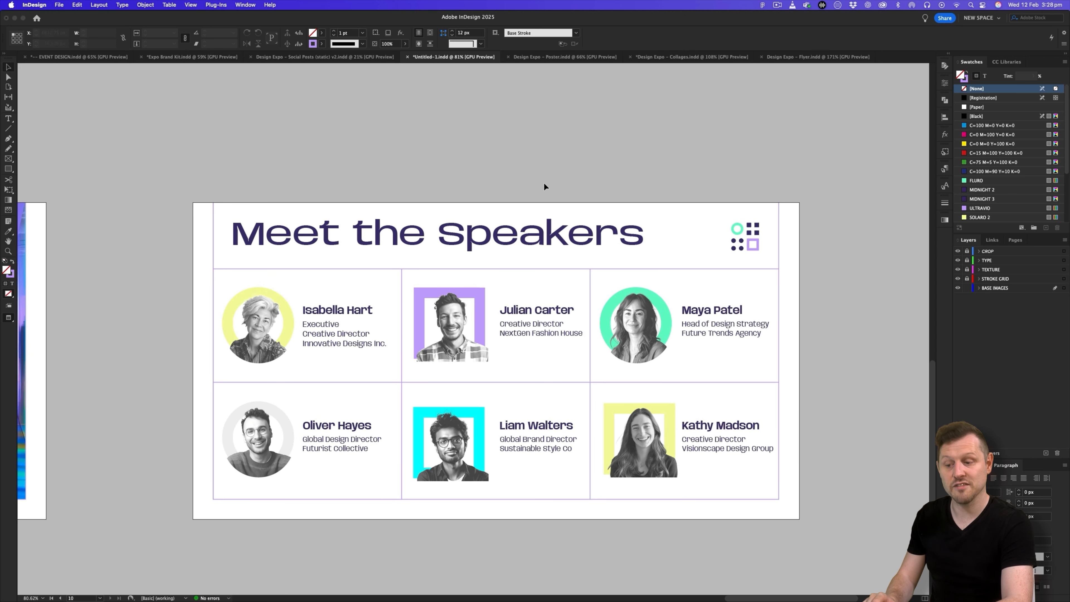
key(super+e)
double_click(464, 230)
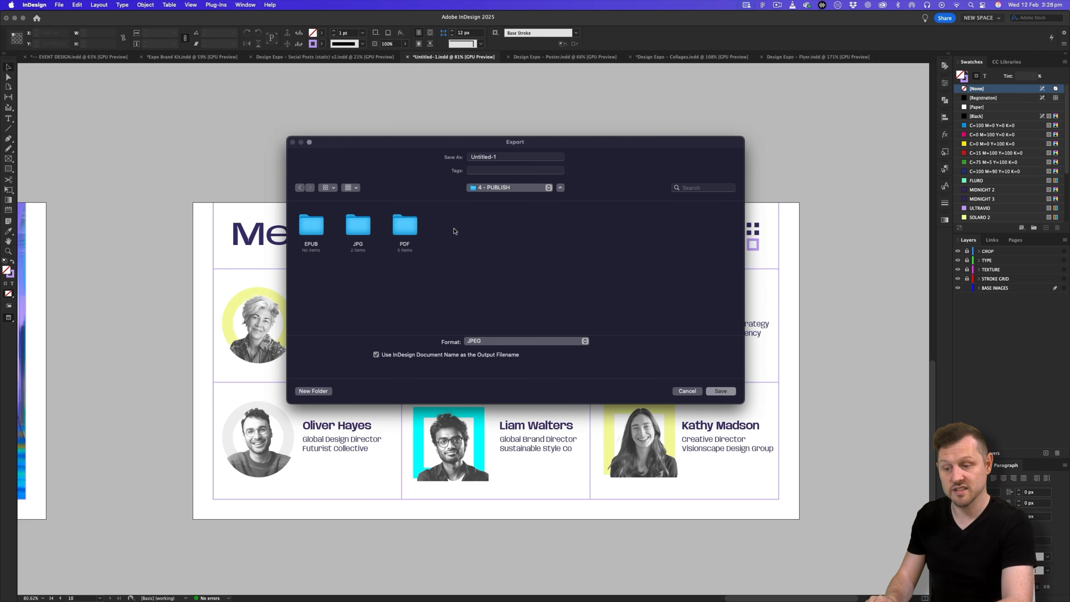
double_click(363, 225)
double_click(360, 224)
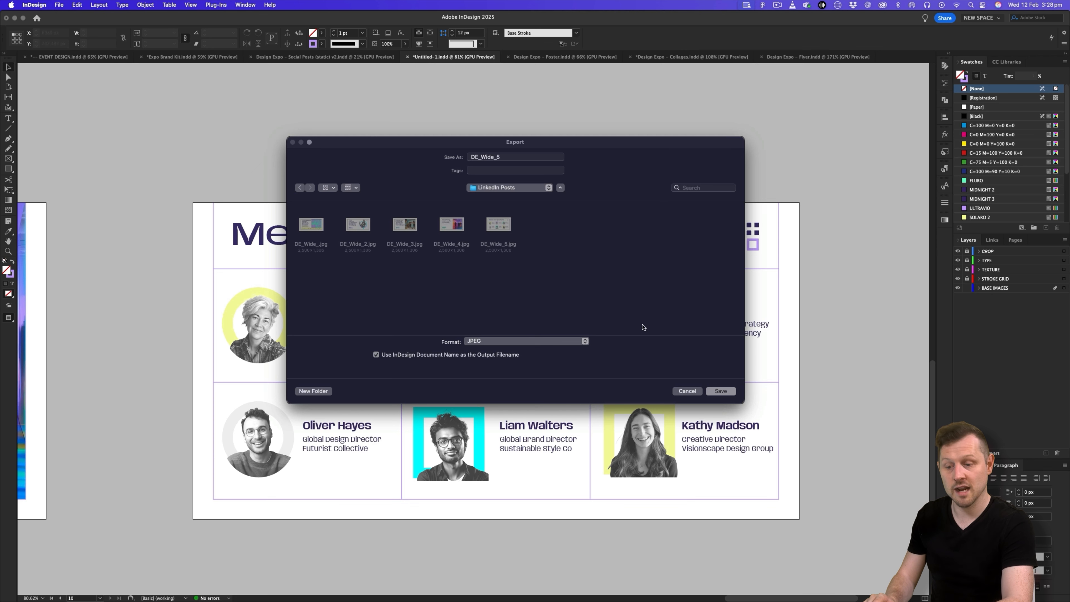
Save over the existing DE_Wide_5.jpg and export only page 10 as a JPEG
click(721, 391)
click(543, 313)
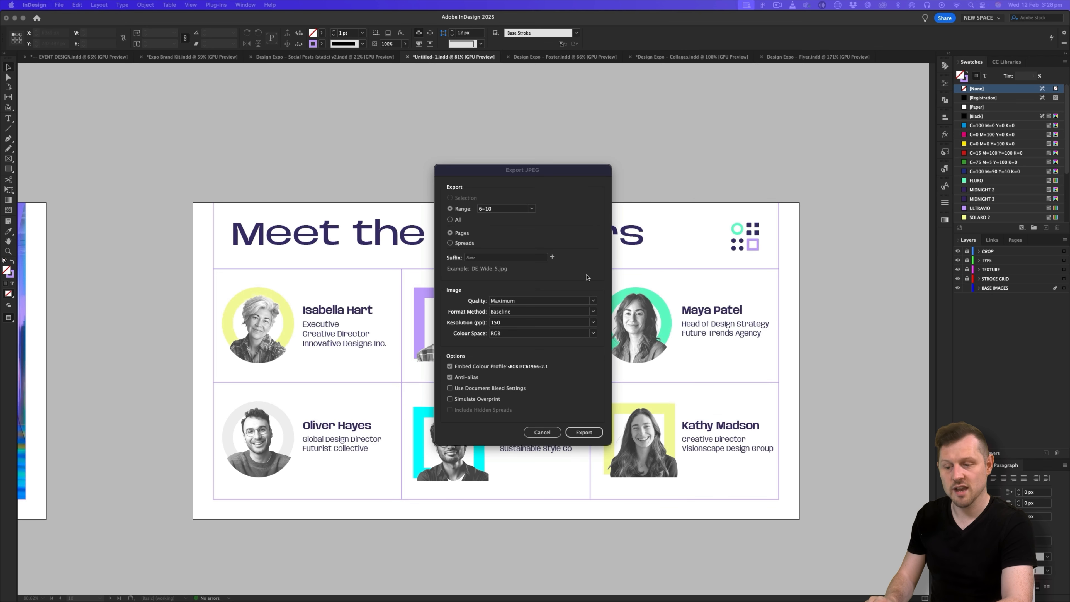
click(467, 209)
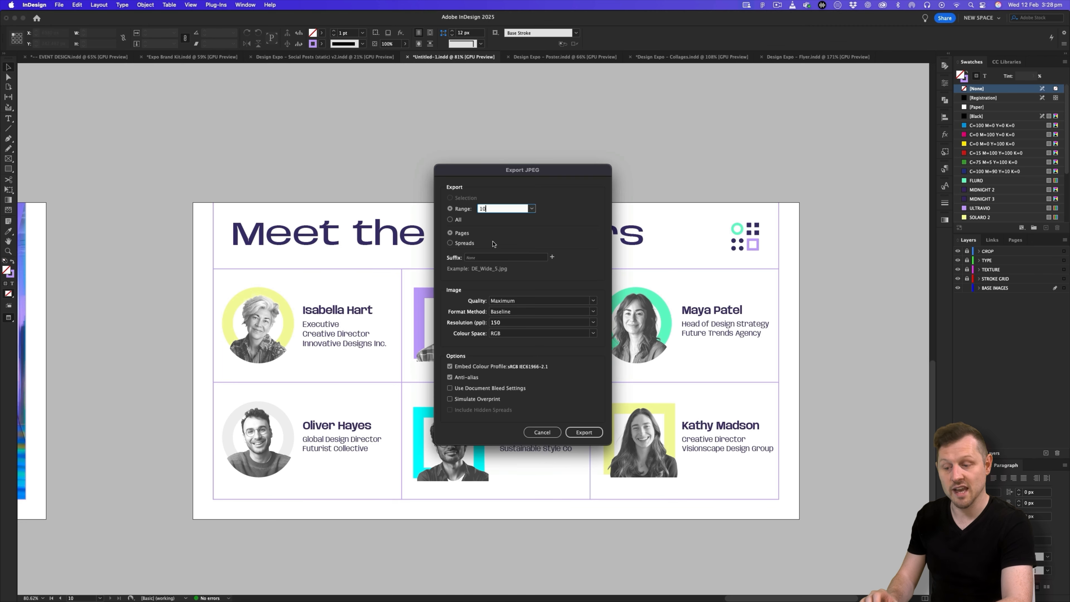
click(566, 429)
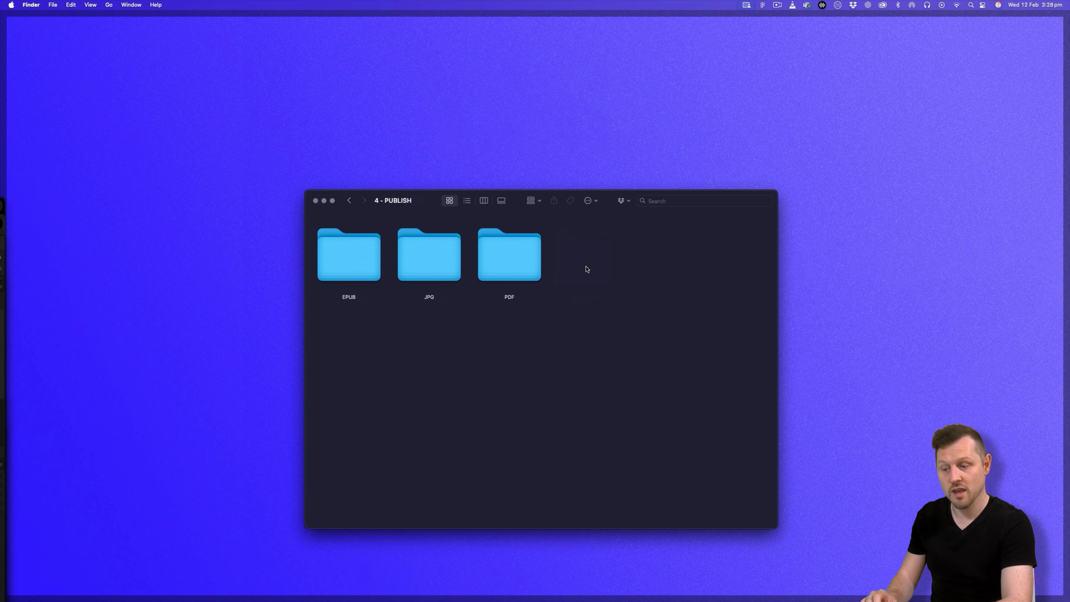
In Finder, open the LinkedIn Posts folder inside JPG, preview the re-exported DE_Wide_5.jpg at a smaller window size, and close the preview
double_click(430, 255)
double_click(447, 256)
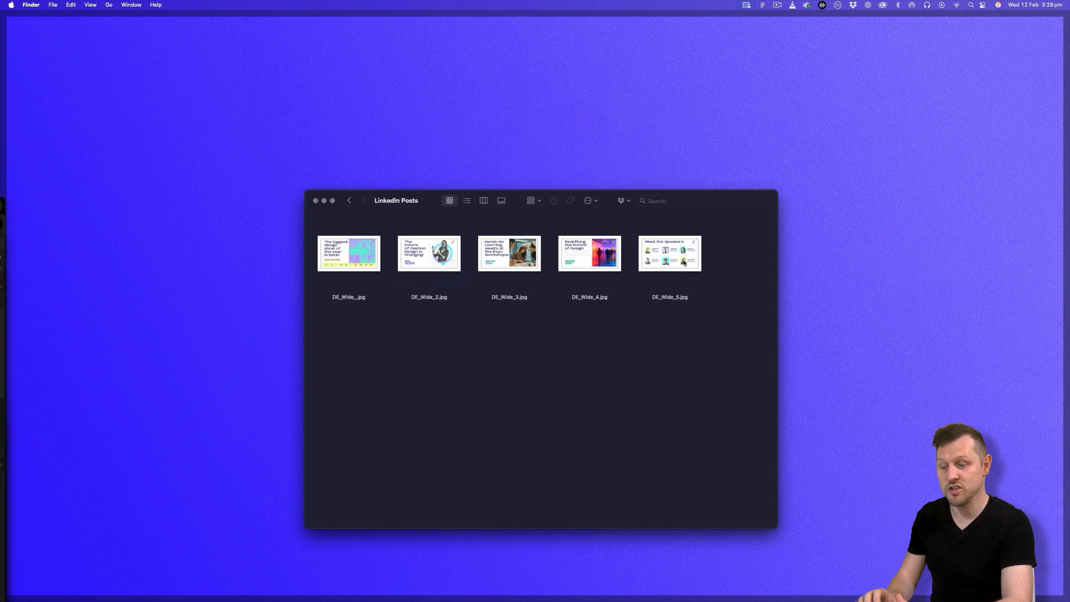
click(683, 262)
key(space)
drag(1058, 588, 668, 355)
drag(341, 44, 526, 180)
key(space)
click(705, 311)
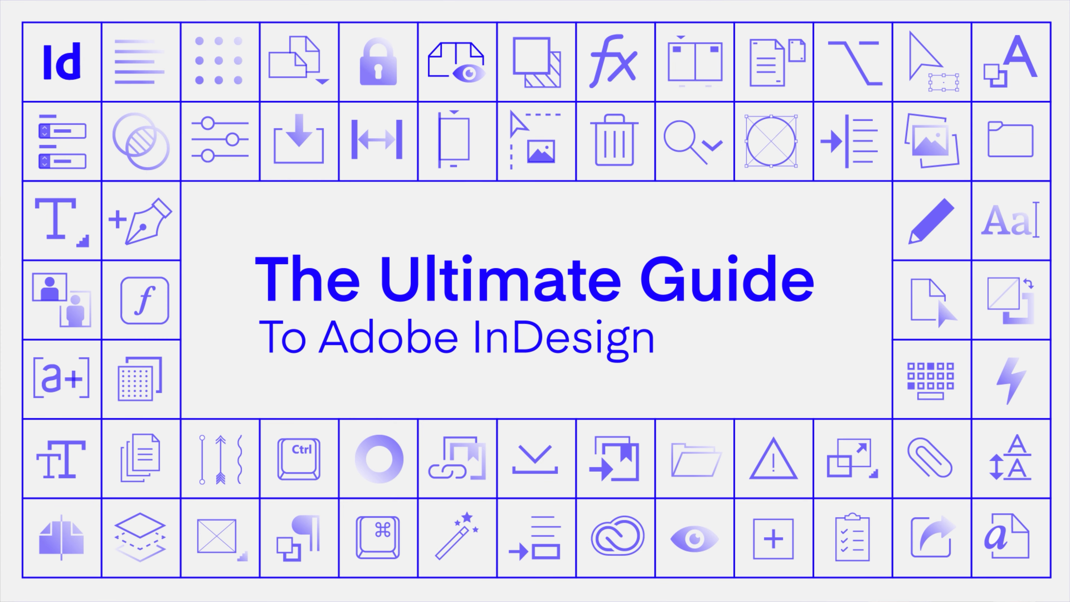